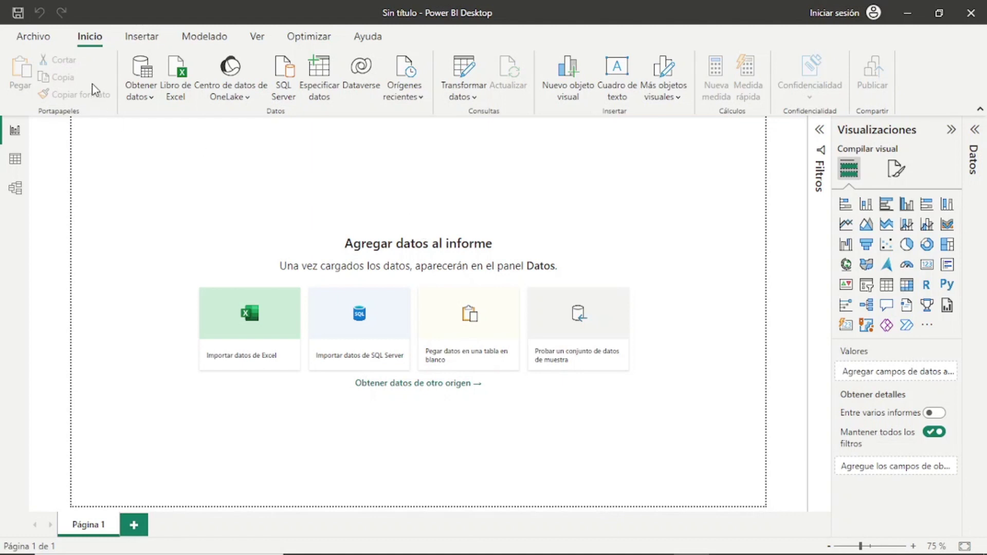
Save the blank report as 'Proyecto' in Escritorio\Minicursos\POWER BI
{"action": "left_click", "coordinate": [45, 37]}
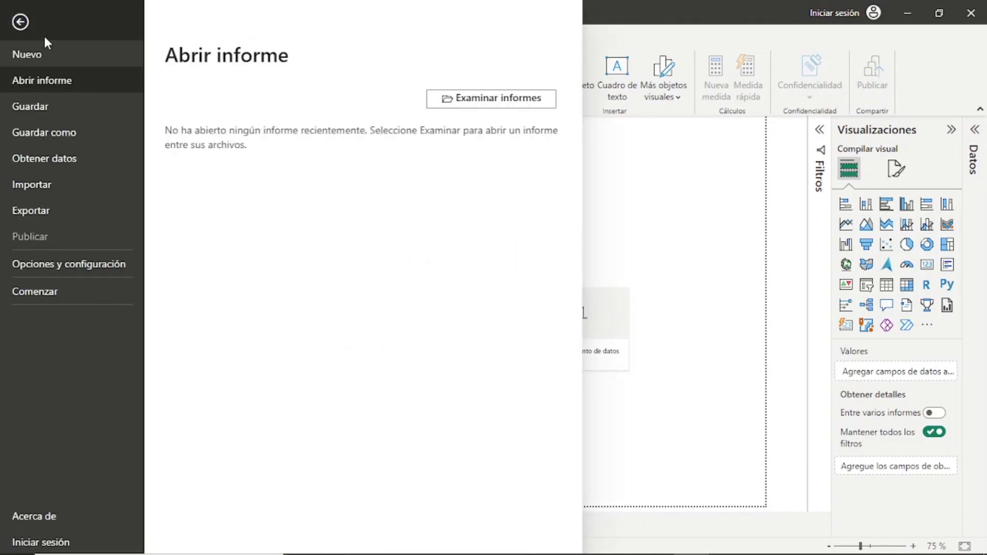
{"action": "key", "text": "Escape"}
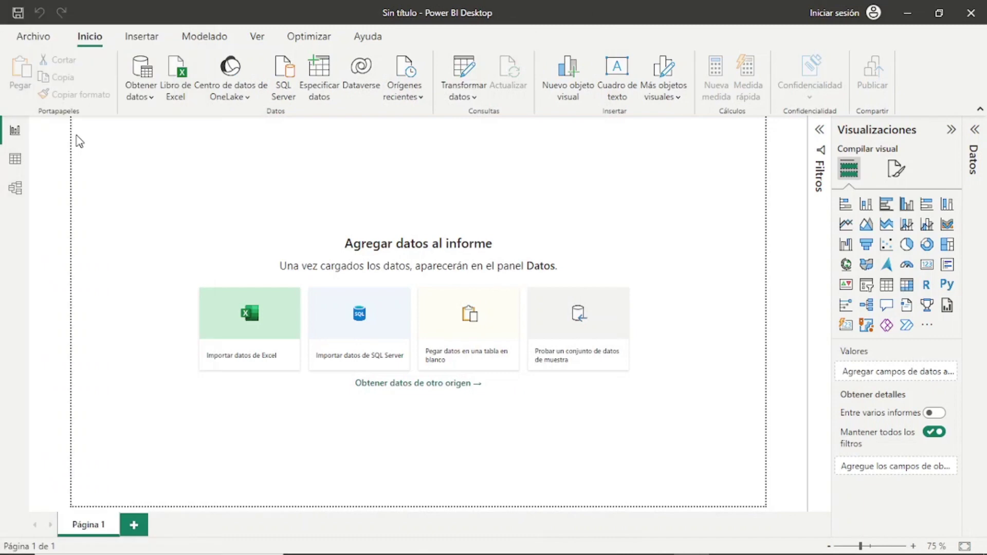
{"action": "key", "text": "ctrl+s"}
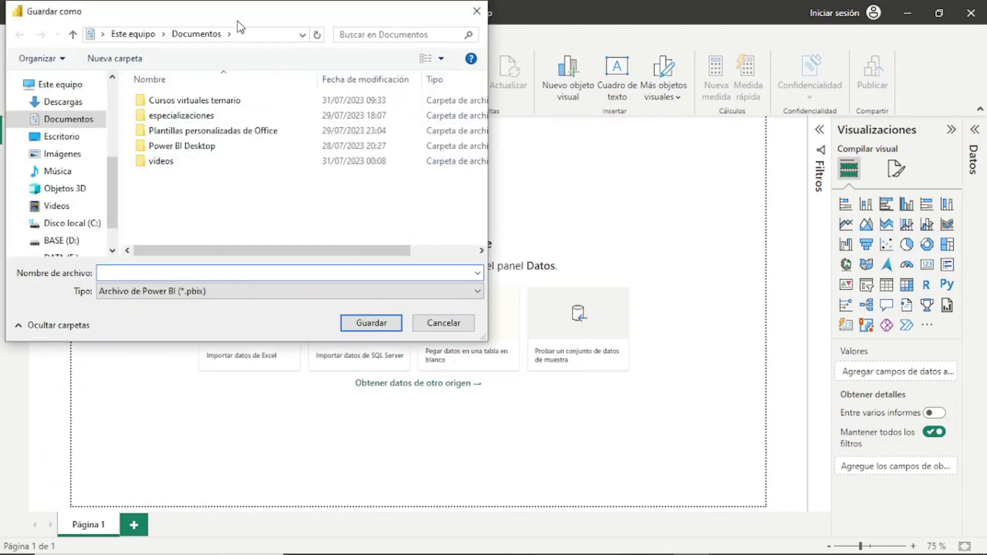
{"action": "left_click_drag", "start_coordinate": [238, 20], "coordinate": [386, 60]}
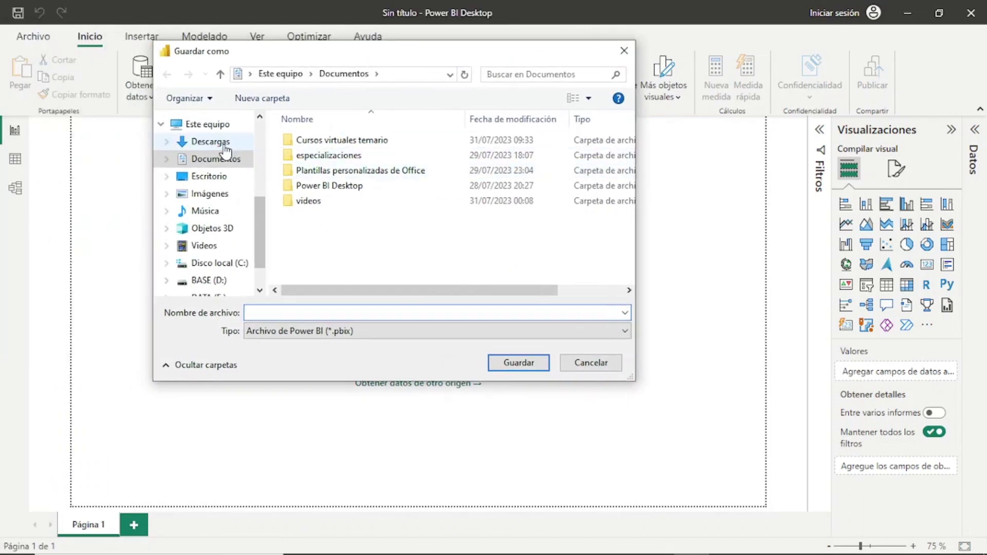
{"action": "left_click", "coordinate": [219, 180]}
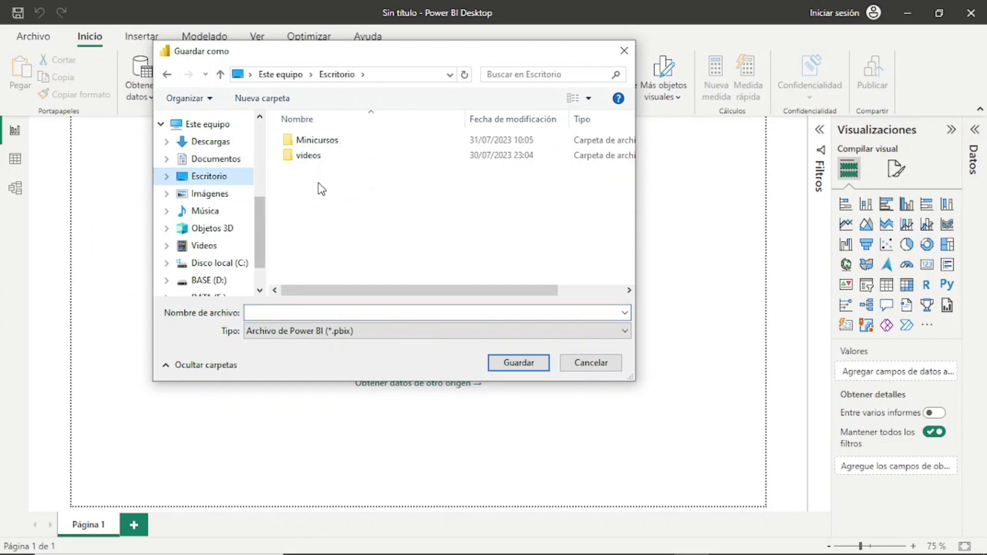
{"action": "double_click", "coordinate": [354, 145]}
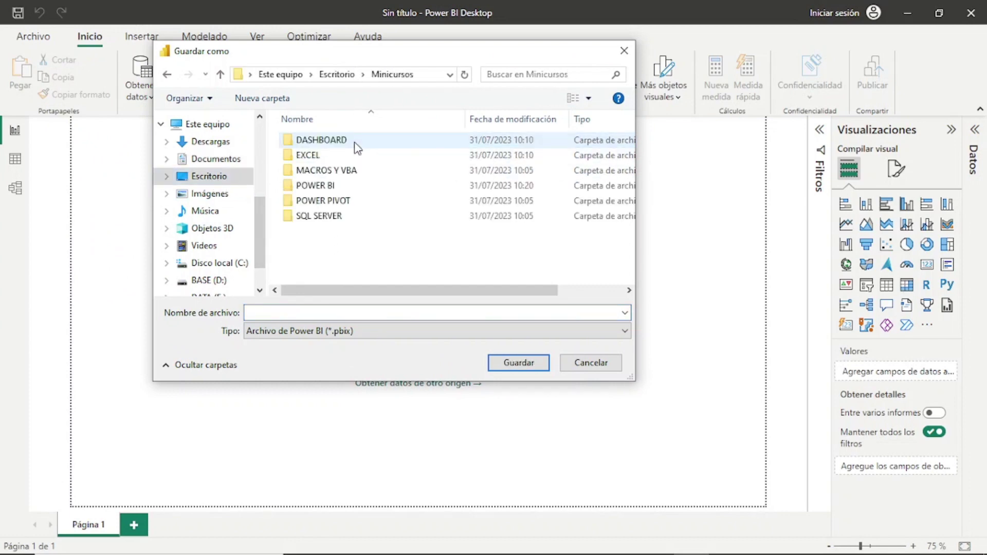
{"action": "double_click", "coordinate": [347, 186]}
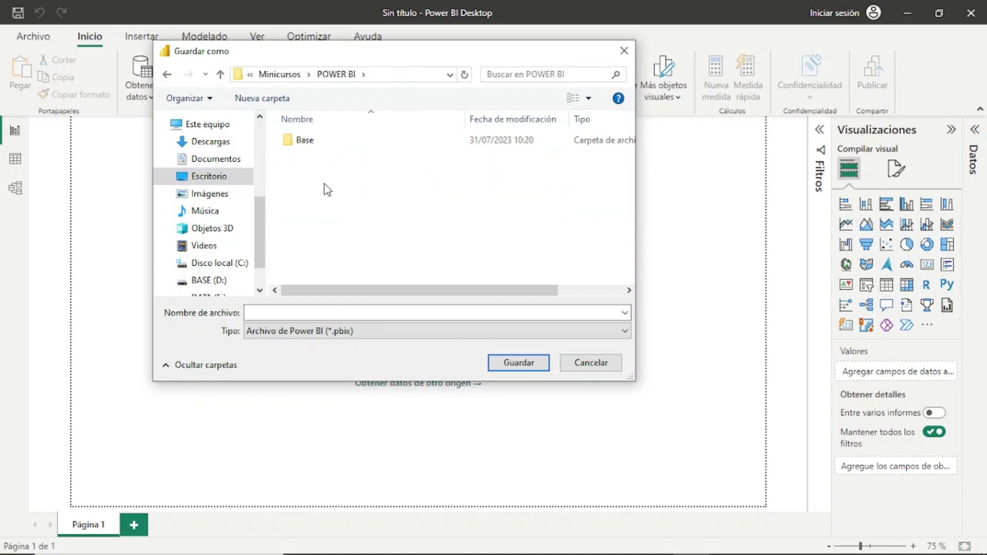
{"action": "left_click", "coordinate": [363, 312]}
{"action": "type", "text": "p"}
{"action": "type", "text": "ROYE"}
{"action": "key", "text": "BackSpace"}
{"action": "key", "text": "BackSpace"}
{"action": "key", "text": "BackSpace"}
{"action": "key", "text": "BackSpace"}
{"action": "key", "text": "BackSpace"}
{"action": "type", "text": "yec"}
{"action": "left_click", "coordinate": [543, 365]}
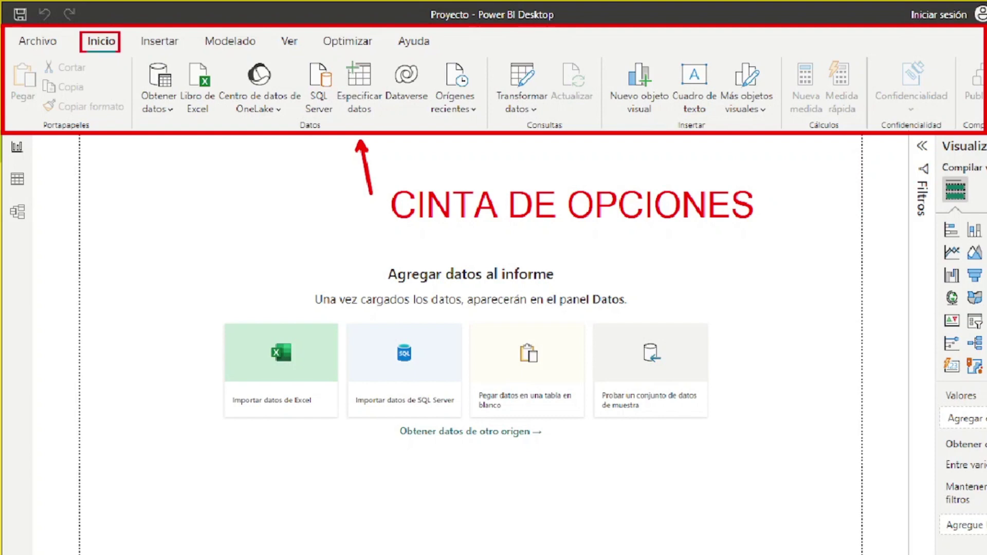
{"action": "mouse_move", "coordinate": [80, 32]}
{"action": "left_mouse_down"}
{"action": "mouse_move", "coordinate": [120, 51]}
{"action": "mouse_move", "coordinate": [326, 44]}
{"action": "mouse_move", "coordinate": [444, 56]}
{"action": "left_mouse_up"}
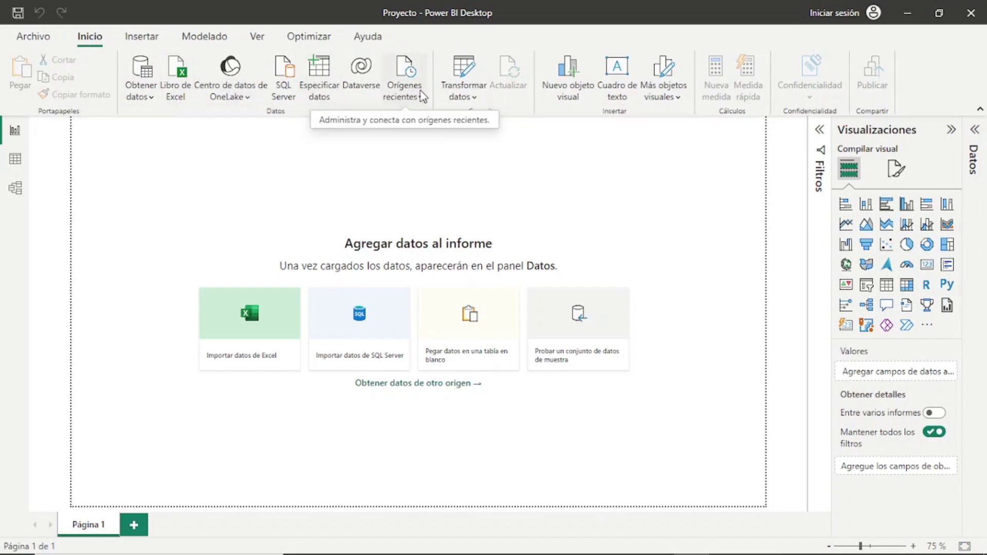
{"action": "left_click", "coordinate": [153, 41]}
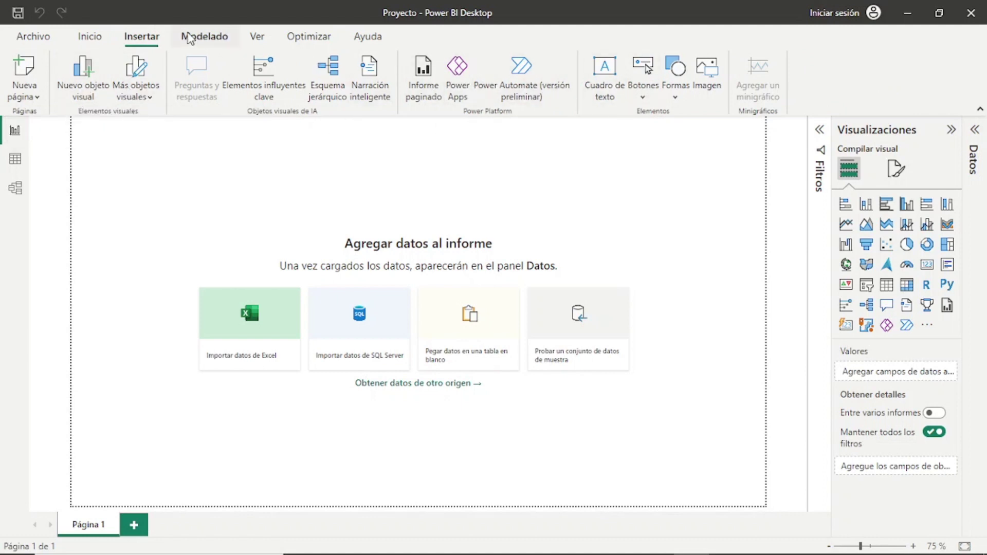
{"action": "left_click", "coordinate": [205, 38]}
{"action": "left_click", "coordinate": [268, 38]}
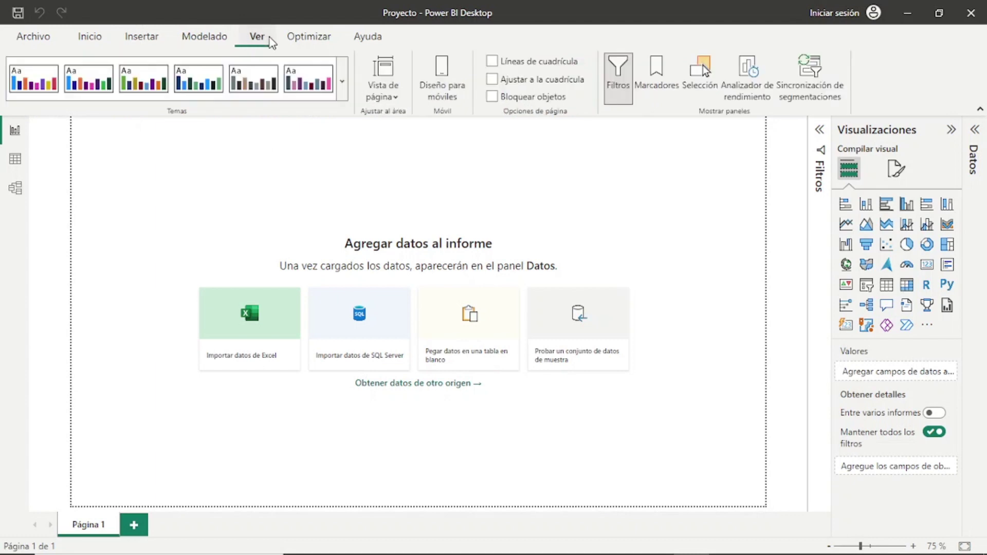
{"action": "left_click", "coordinate": [306, 40]}
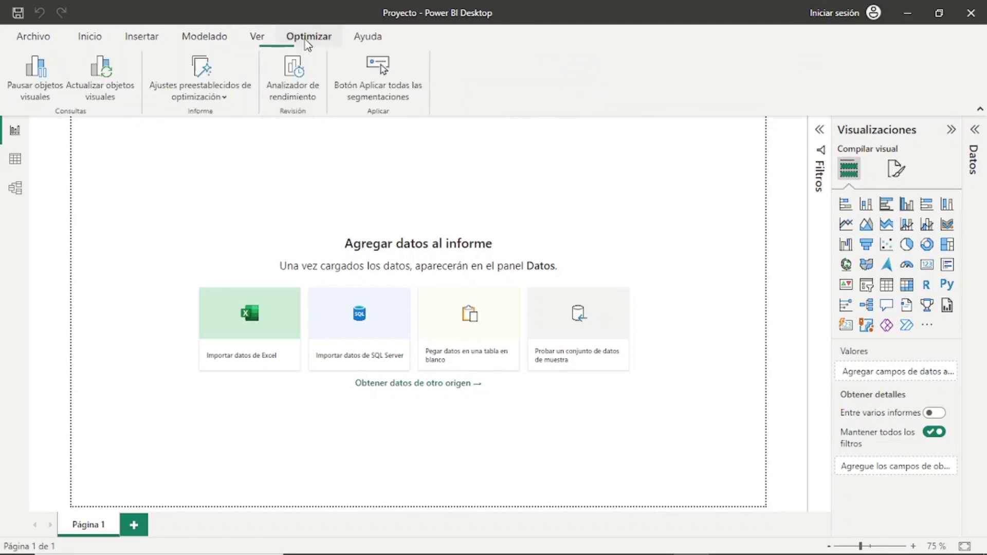
{"action": "left_click", "coordinate": [367, 39]}
{"action": "left_click", "coordinate": [91, 47]}
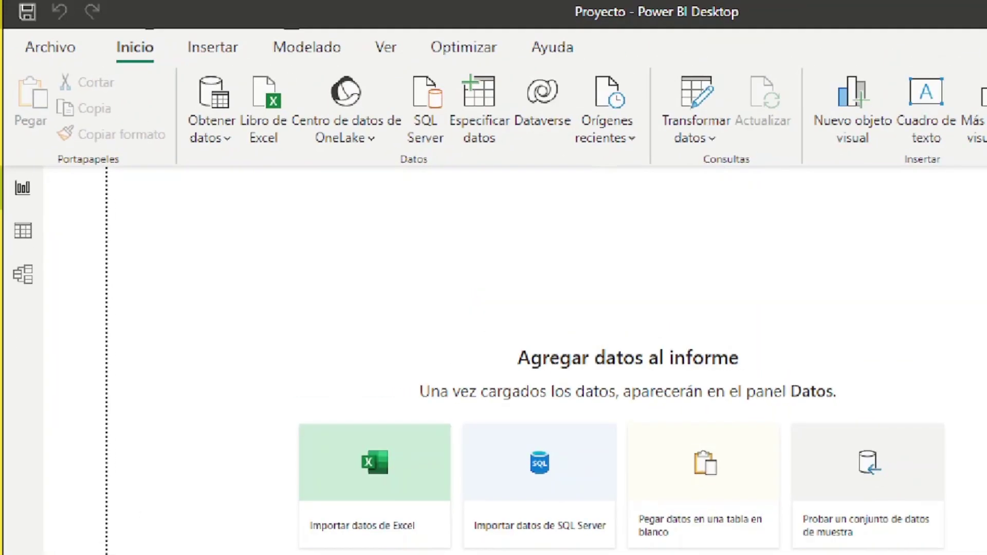
{"action": "left_click_drag", "start_coordinate": [110, 29], "coordinate": [163, 66]}
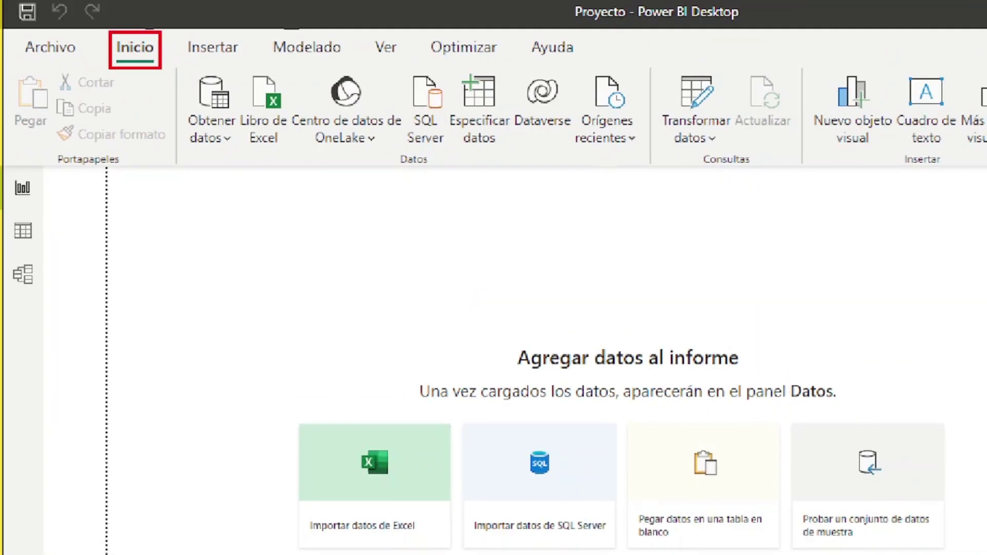
{"action": "mouse_move", "coordinate": [2, 55]}
{"action": "left_mouse_down"}
{"action": "mouse_move", "coordinate": [172, 167]}
{"action": "mouse_move", "coordinate": [176, 205]}
{"action": "left_mouse_up"}
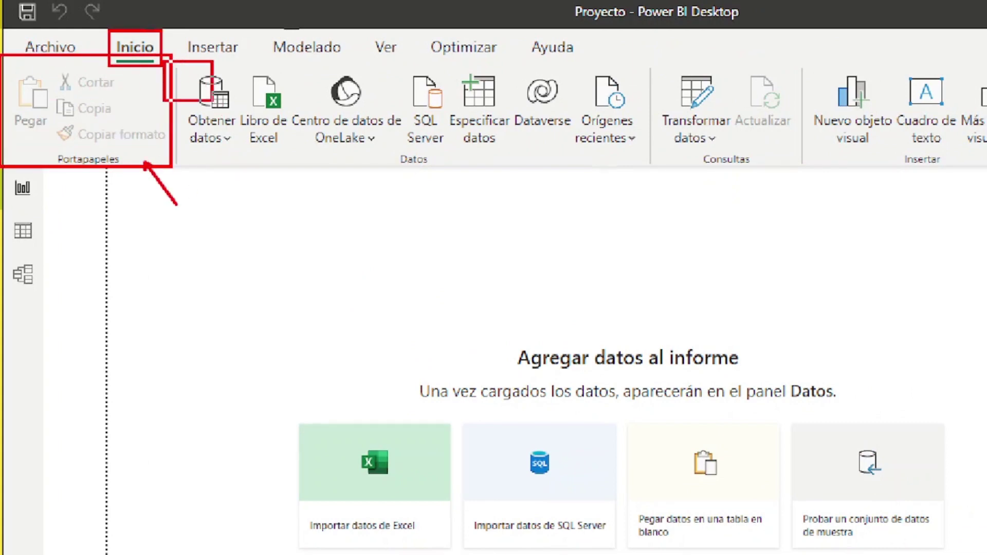
{"action": "mouse_move", "coordinate": [164, 61]}
{"action": "left_mouse_down"}
{"action": "mouse_move", "coordinate": [606, 172]}
{"action": "mouse_move", "coordinate": [650, 165]}
{"action": "left_mouse_up"}
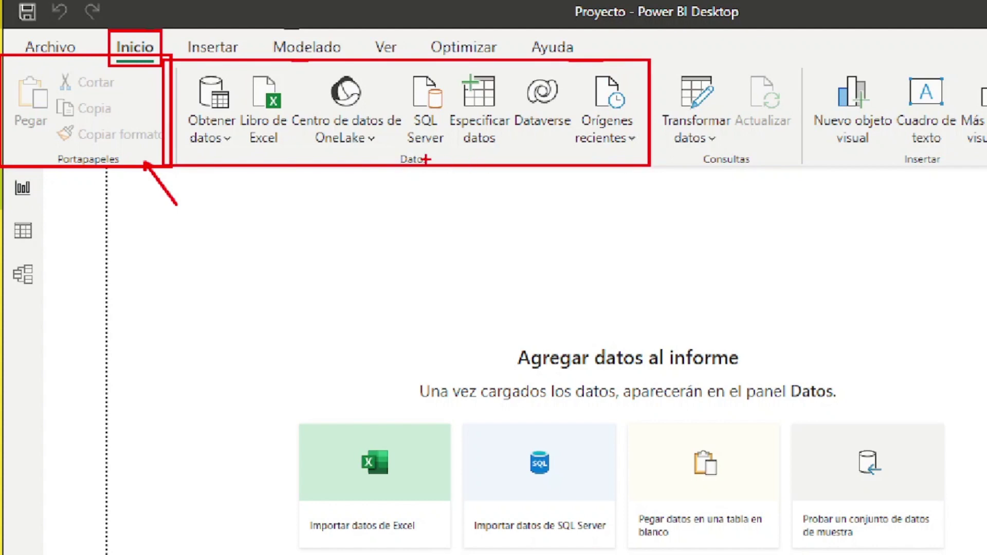
{"action": "left_click_drag", "start_coordinate": [426, 160], "coordinate": [465, 199]}
{"action": "mouse_move", "coordinate": [648, 65]}
{"action": "left_mouse_down"}
{"action": "mouse_move", "coordinate": [787, 171]}
{"action": "mouse_move", "coordinate": [805, 169]}
{"action": "mouse_move", "coordinate": [785, 181]}
{"action": "left_mouse_up"}
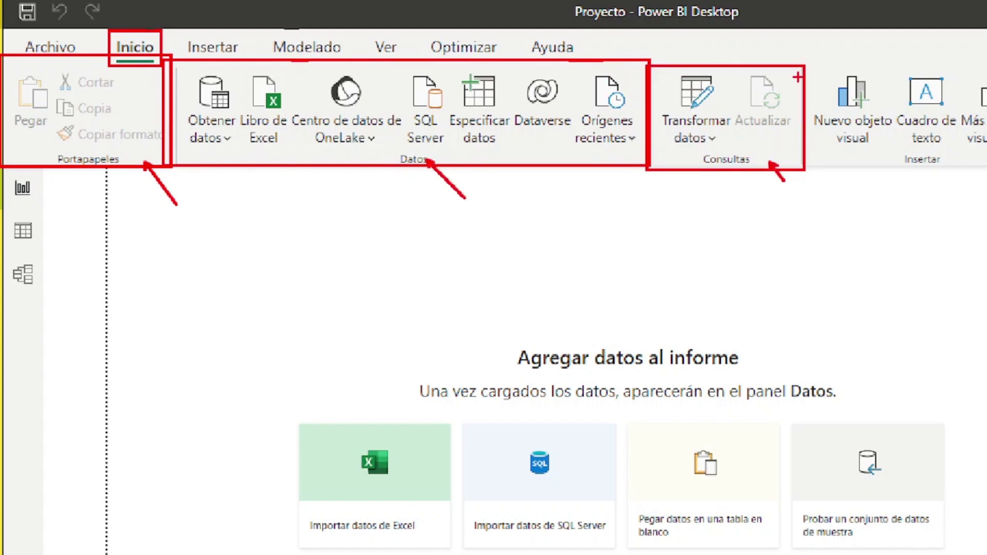
{"action": "mouse_move", "coordinate": [805, 66]}
{"action": "left_mouse_down"}
{"action": "mouse_move", "coordinate": [840, 135]}
{"action": "mouse_move", "coordinate": [958, 164]}
{"action": "mouse_move", "coordinate": [968, 189]}
{"action": "left_mouse_up"}
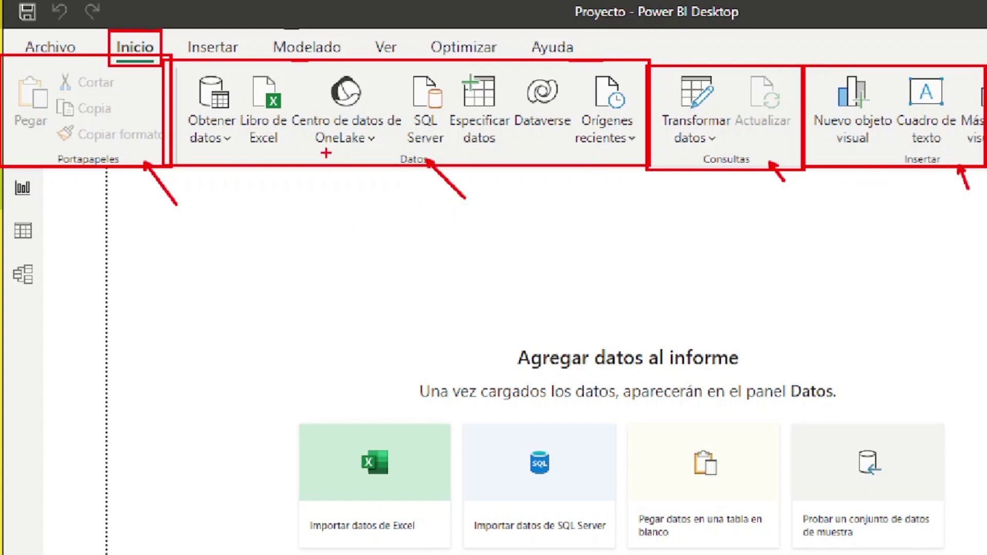
{"action": "left_click_drag", "start_coordinate": [227, 66], "coordinate": [294, 149]}
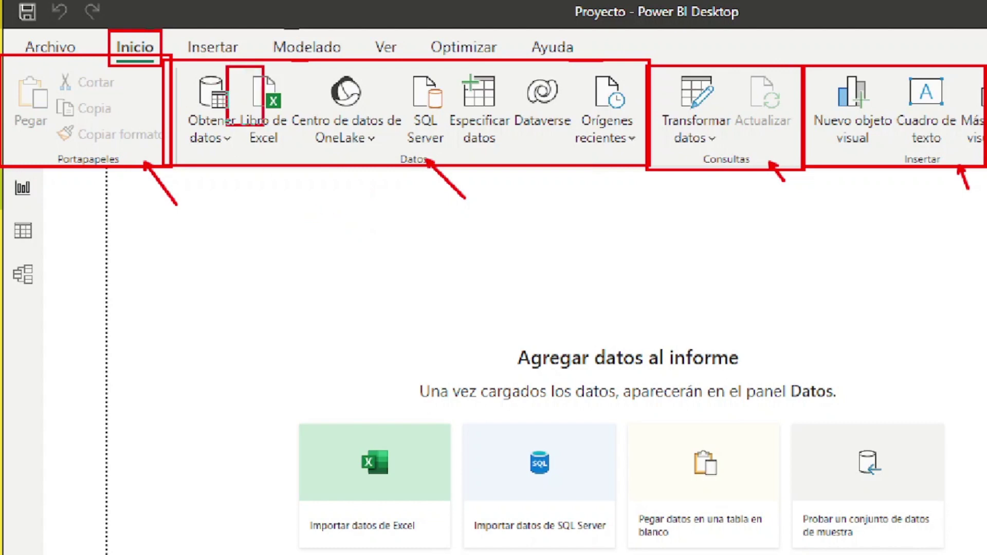
{"action": "left_click_drag", "start_coordinate": [295, 62], "coordinate": [390, 151]}
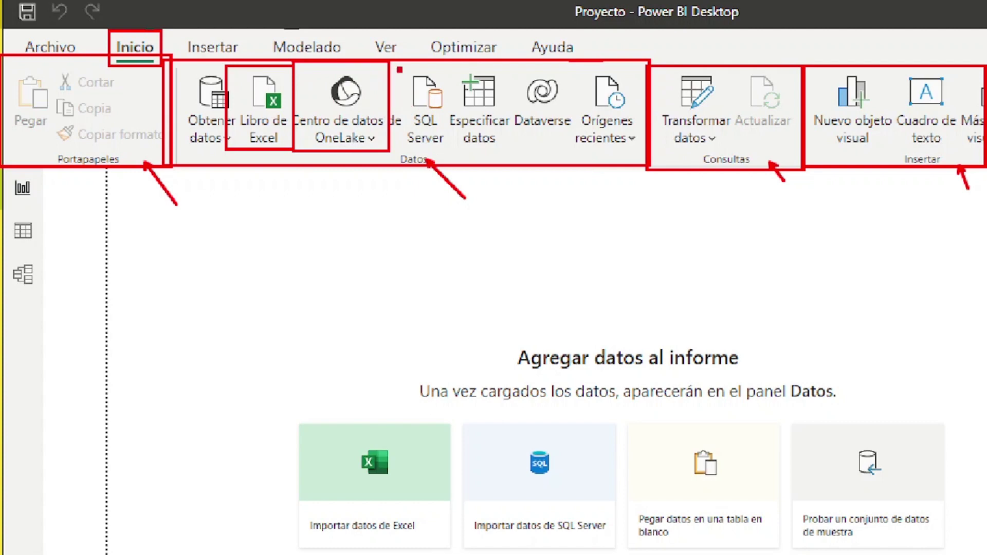
{"action": "left_click_drag", "start_coordinate": [397, 67], "coordinate": [447, 148]}
{"action": "left_click_drag", "start_coordinate": [450, 62], "coordinate": [497, 144]}
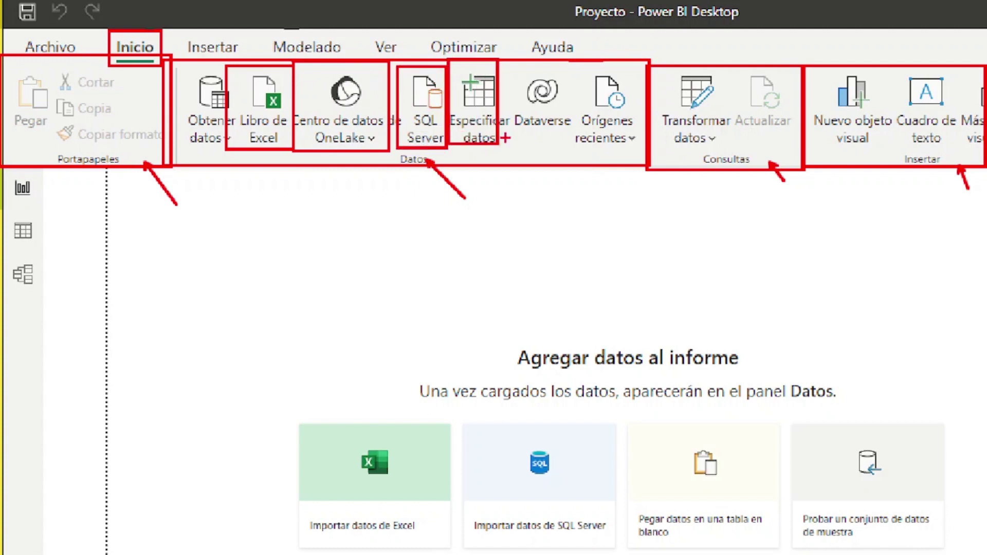
{"action": "left_click_drag", "start_coordinate": [498, 74], "coordinate": [560, 127]}
{"action": "left_click_drag", "start_coordinate": [570, 71], "coordinate": [647, 150]}
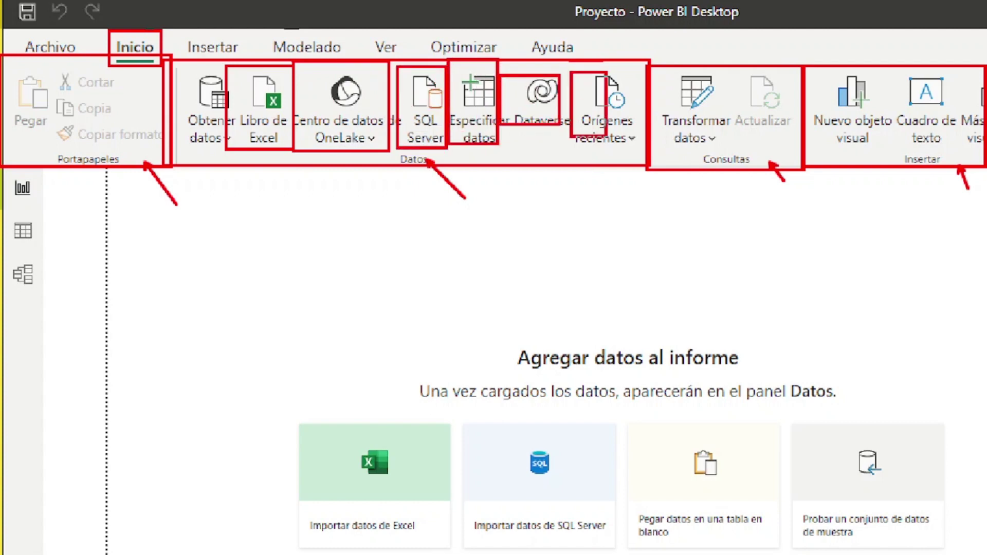
{"action": "mouse_move", "coordinate": [663, 76]}
{"action": "left_mouse_down"}
{"action": "mouse_move", "coordinate": [711, 150]}
{"action": "mouse_move", "coordinate": [725, 150]}
{"action": "left_mouse_up"}
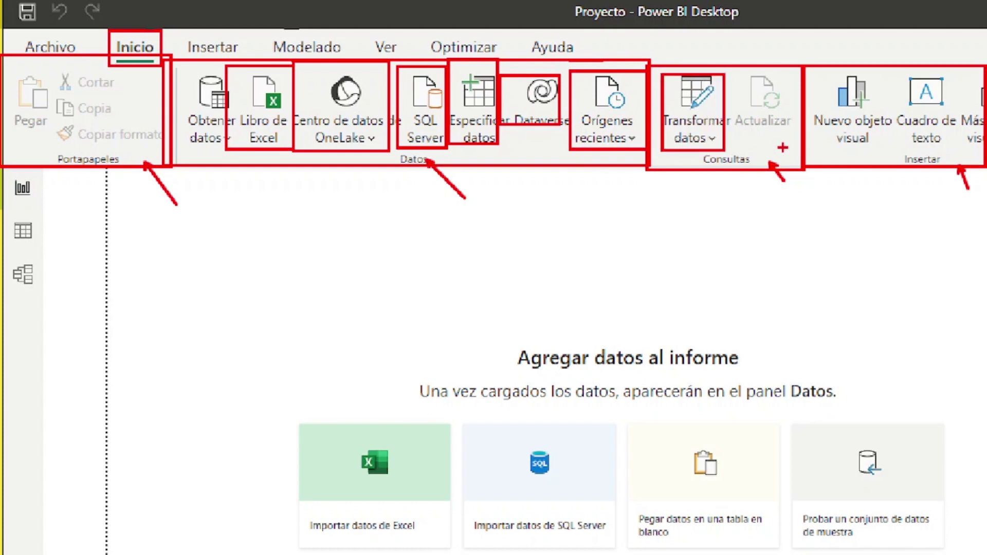
{"action": "left_click_drag", "start_coordinate": [817, 73], "coordinate": [891, 148]}
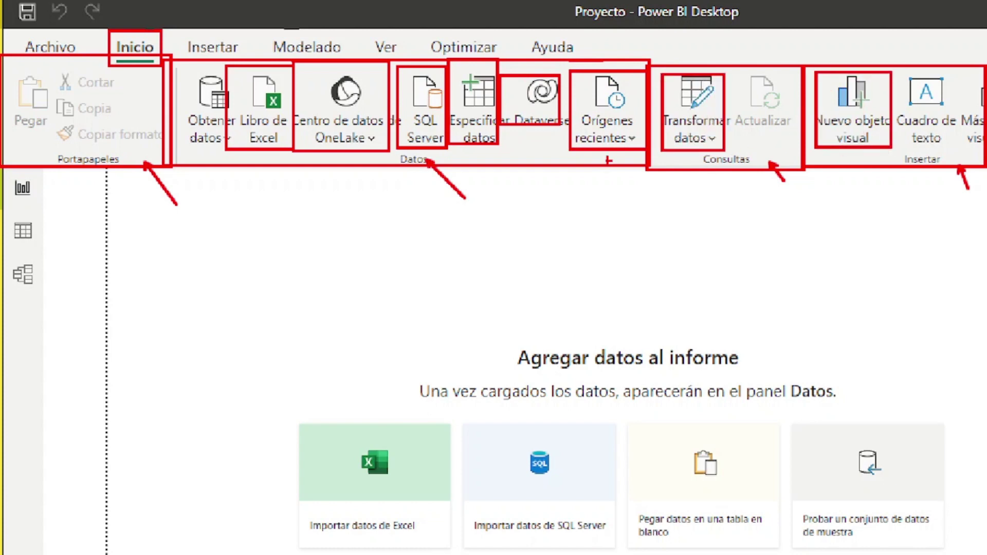
{"action": "key", "text": "Escape"}
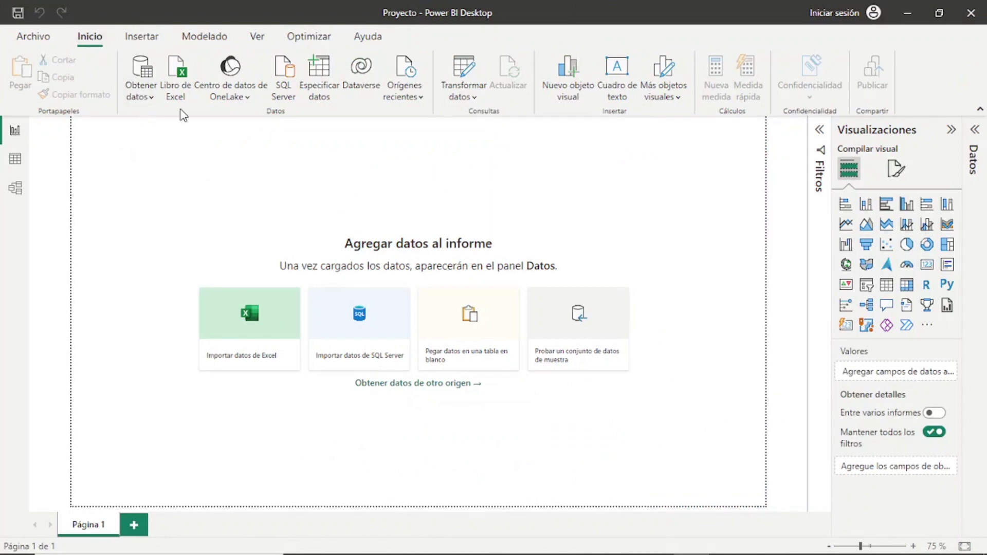
{"action": "left_click", "coordinate": [153, 97]}
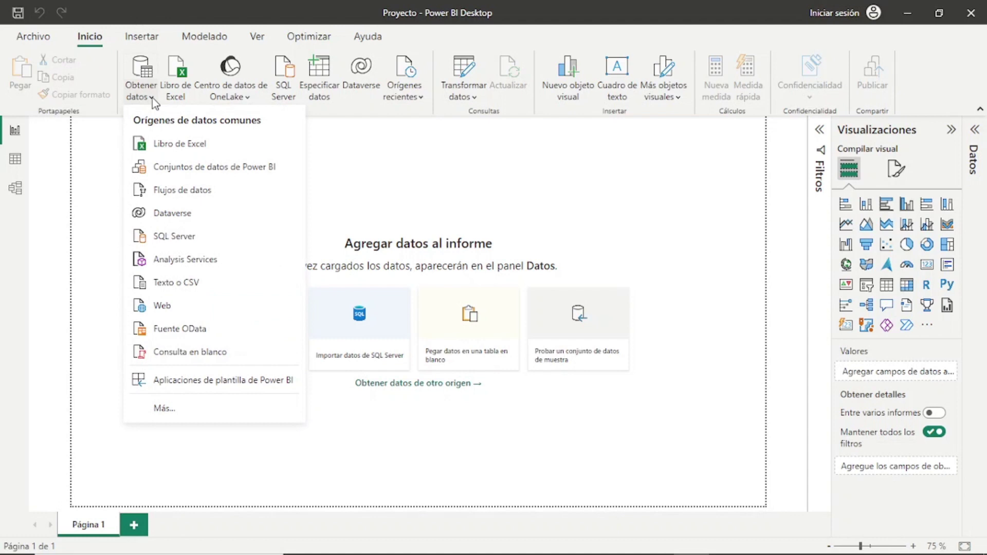
{"action": "left_click", "coordinate": [152, 102]}
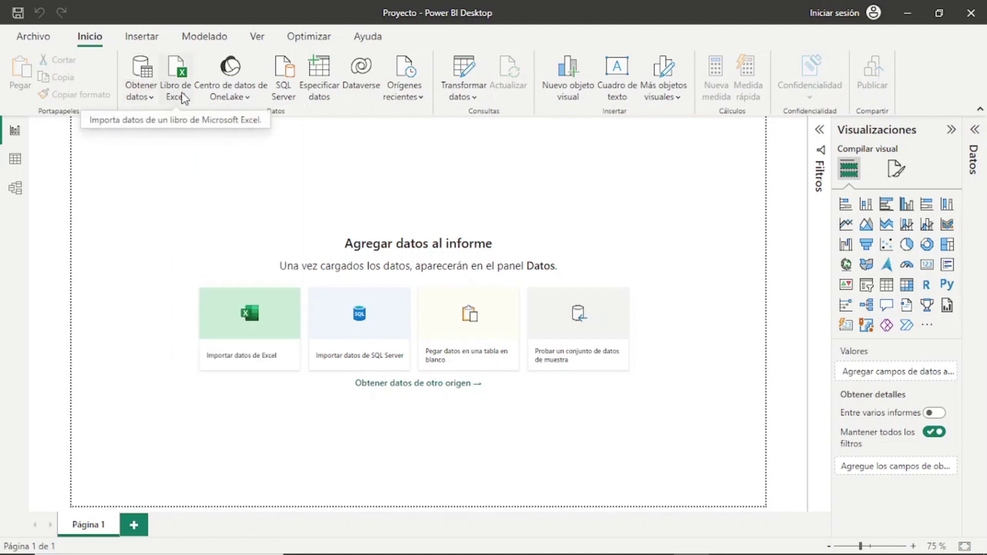
{"action": "left_click", "coordinate": [236, 100]}
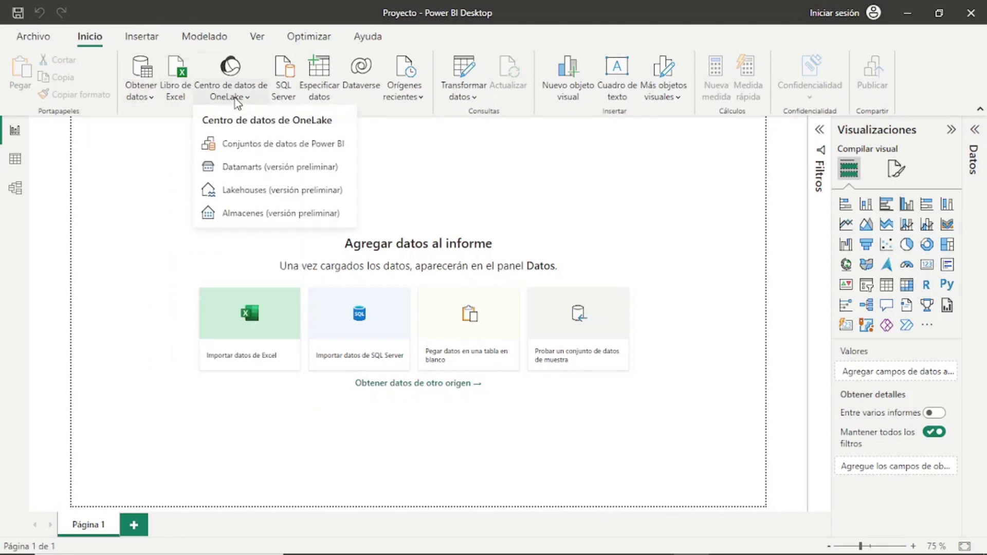
{"action": "left_click", "coordinate": [244, 97]}
{"action": "left_click", "coordinate": [413, 97]}
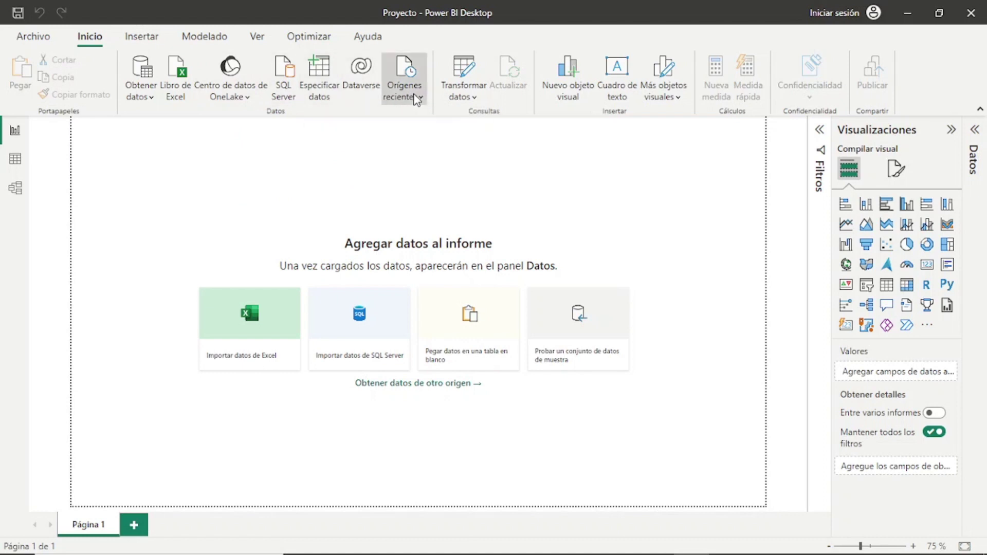
{"action": "left_click", "coordinate": [415, 101]}
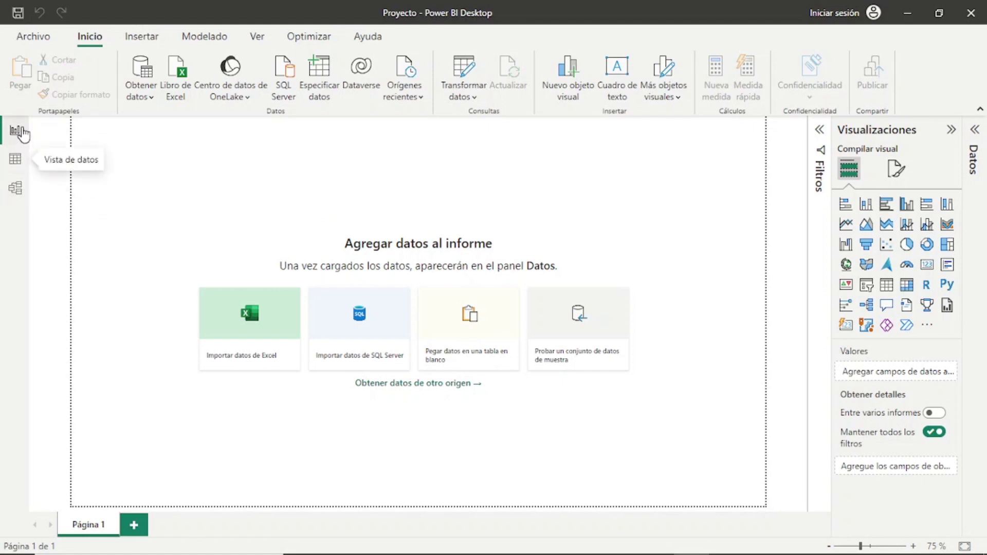
{"action": "left_click", "coordinate": [23, 166]}
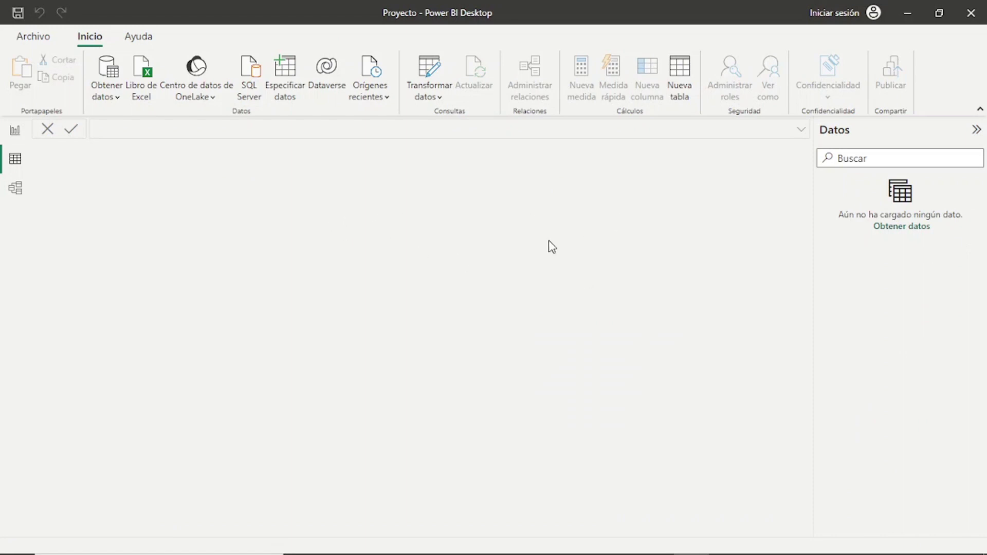
{"action": "left_click", "coordinate": [16, 195]}
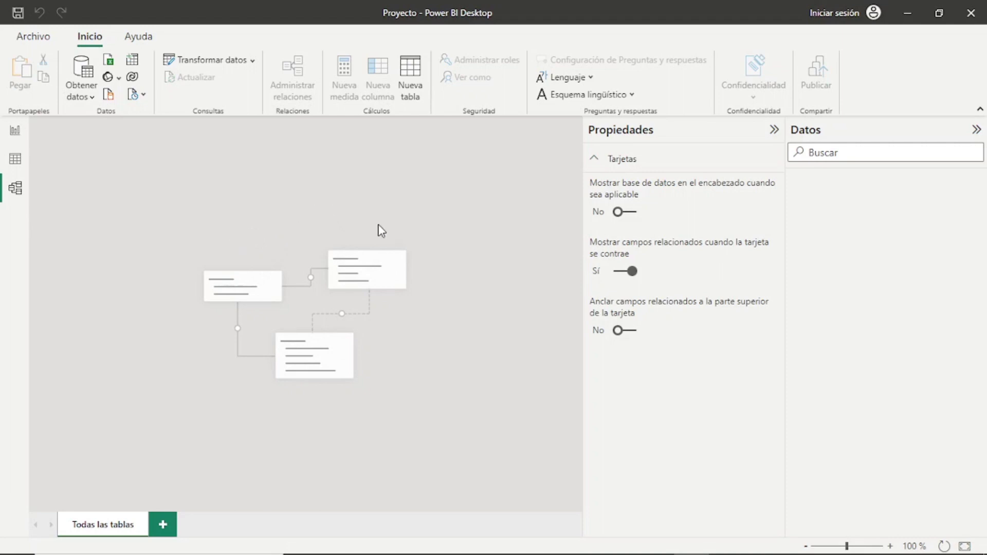
{"action": "left_click", "coordinate": [15, 132]}
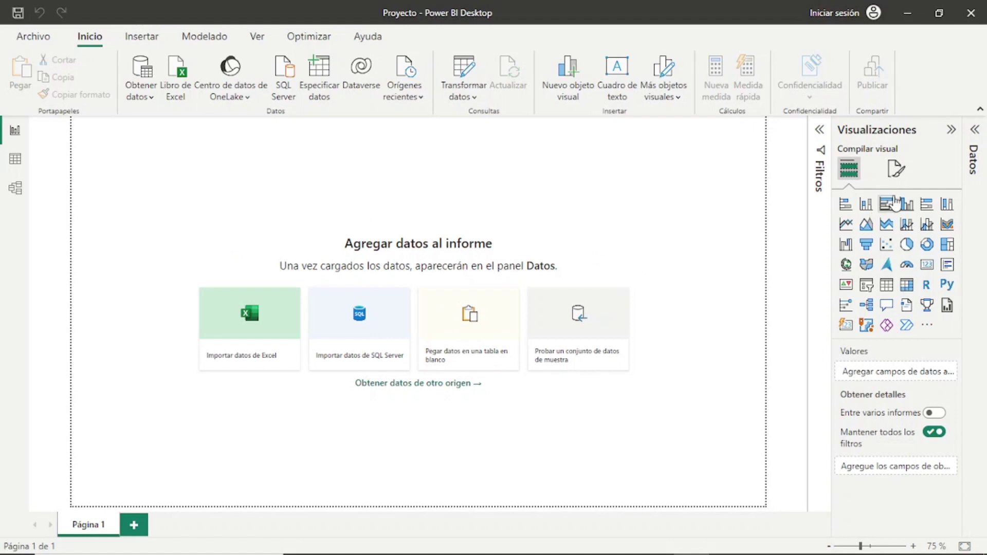
Expand and collapse the Filtros and Datos panes and check the page format options
{"action": "left_click", "coordinate": [821, 134]}
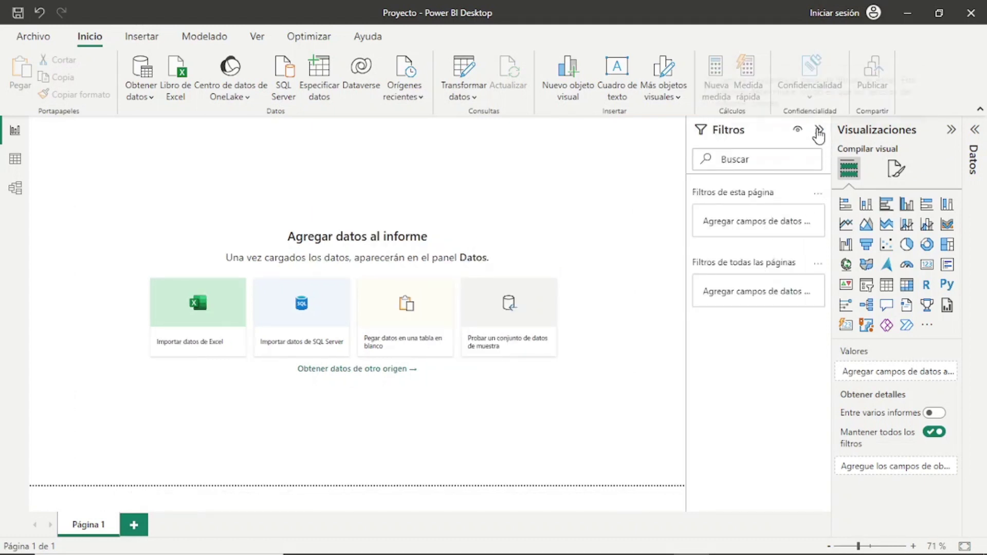
{"action": "left_click", "coordinate": [819, 131]}
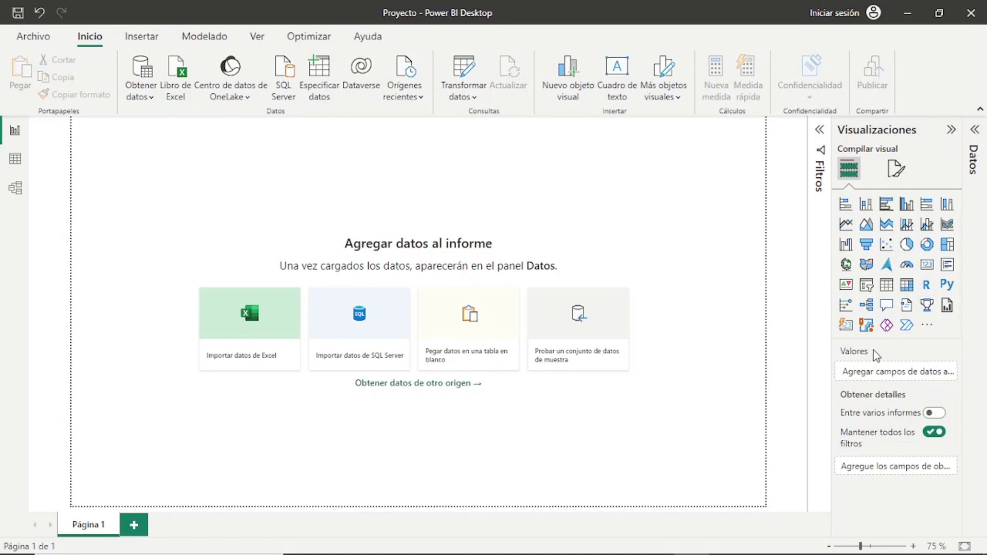
{"action": "left_click", "coordinate": [893, 172]}
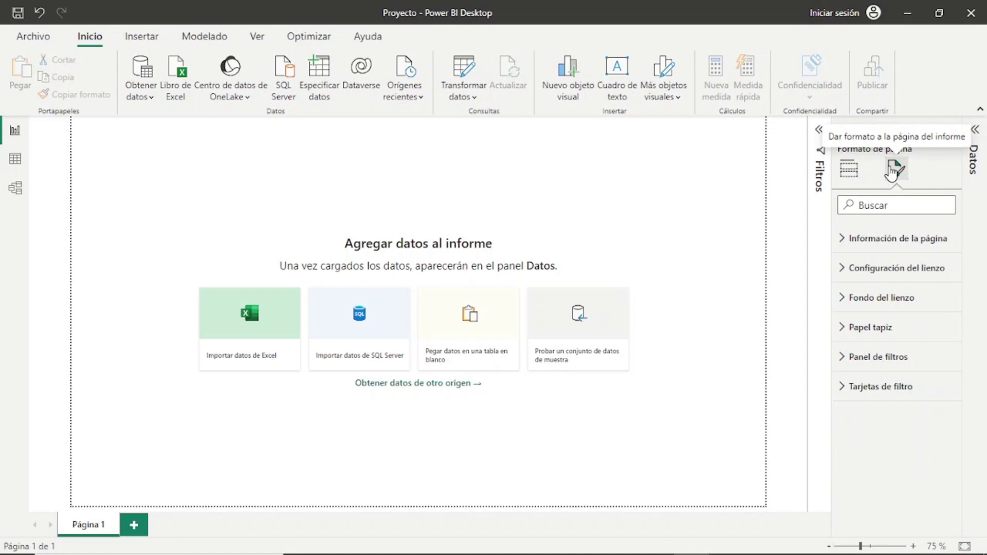
{"action": "left_click", "coordinate": [848, 168]}
{"action": "left_click", "coordinate": [975, 139]}
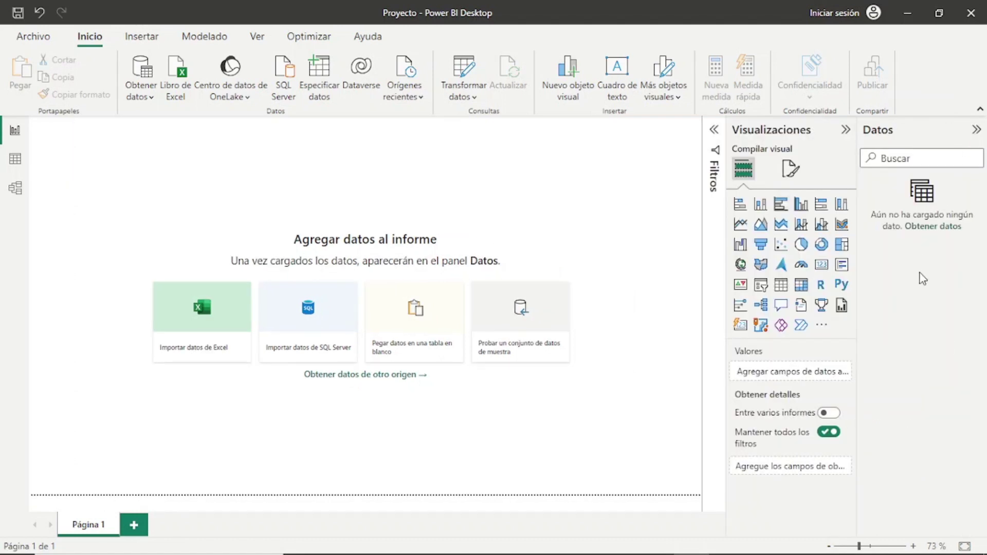
{"action": "left_click", "coordinate": [977, 130]}
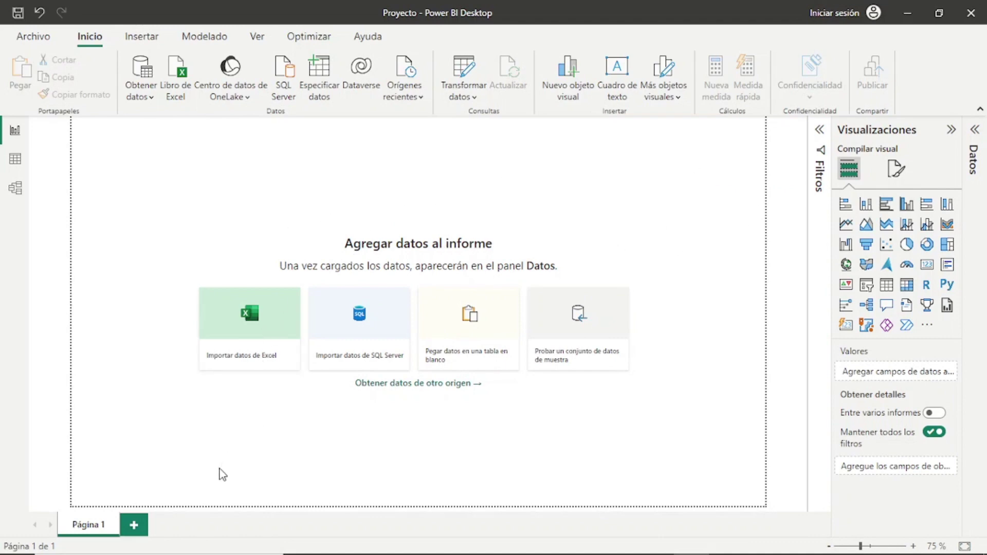
Add a new page, Página 2, view it, and return to Página 1
{"action": "left_click", "coordinate": [134, 524]}
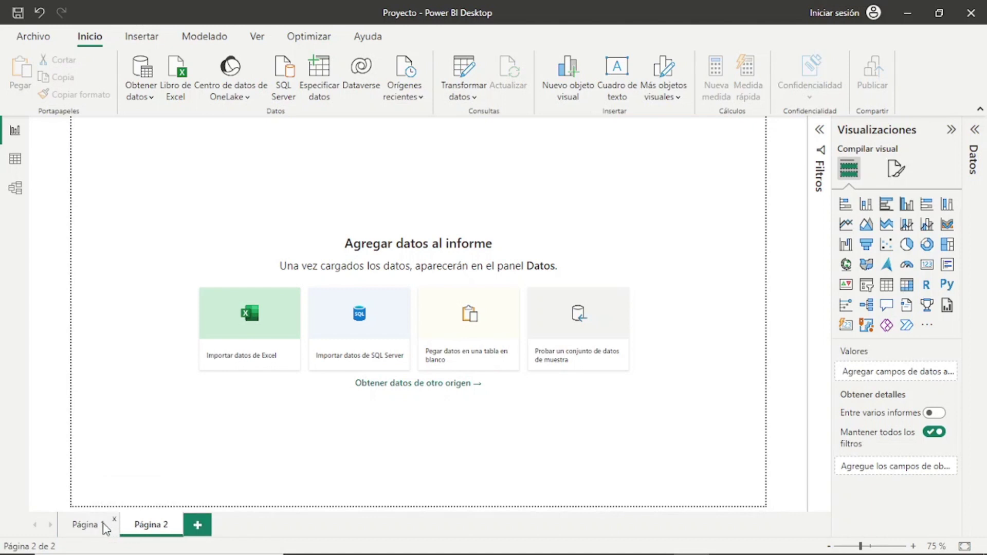
{"action": "left_click", "coordinate": [135, 525]}
{"action": "left_click", "coordinate": [92, 523]}
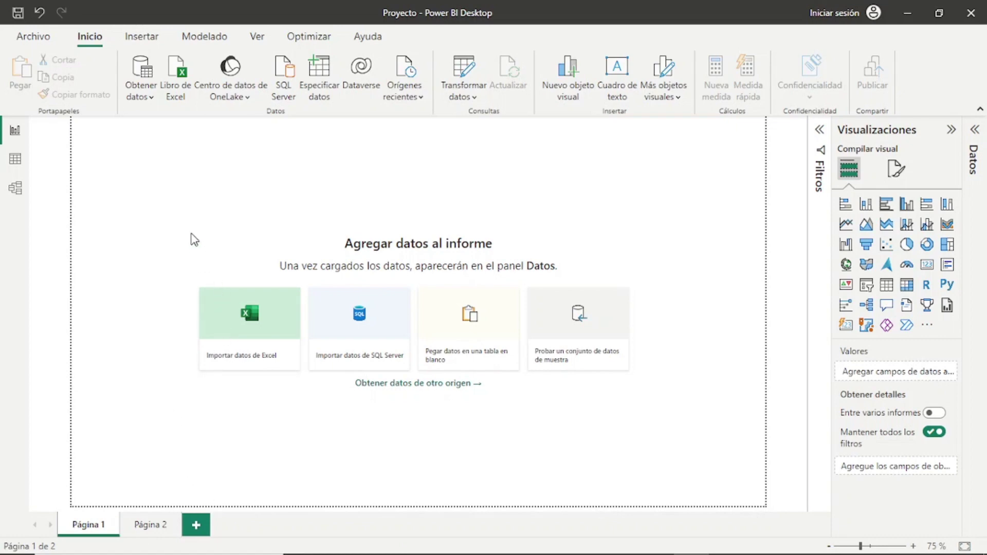
In File Explorer, go to Escritorio\Minicursos\POWER BI\Base and open Tabla Ventas - 2014
{"action": "key", "text": "super+e"}
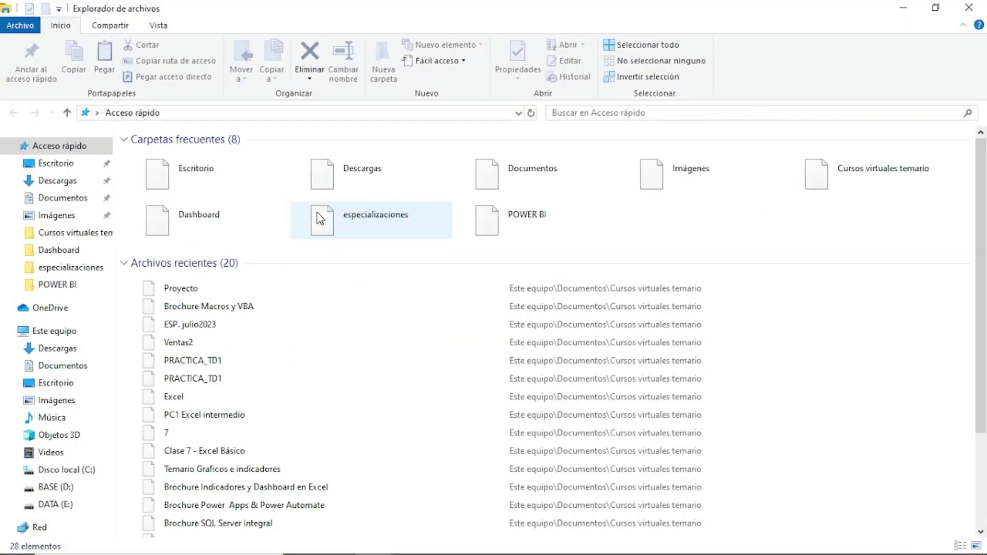
{"action": "left_click", "coordinate": [68, 167]}
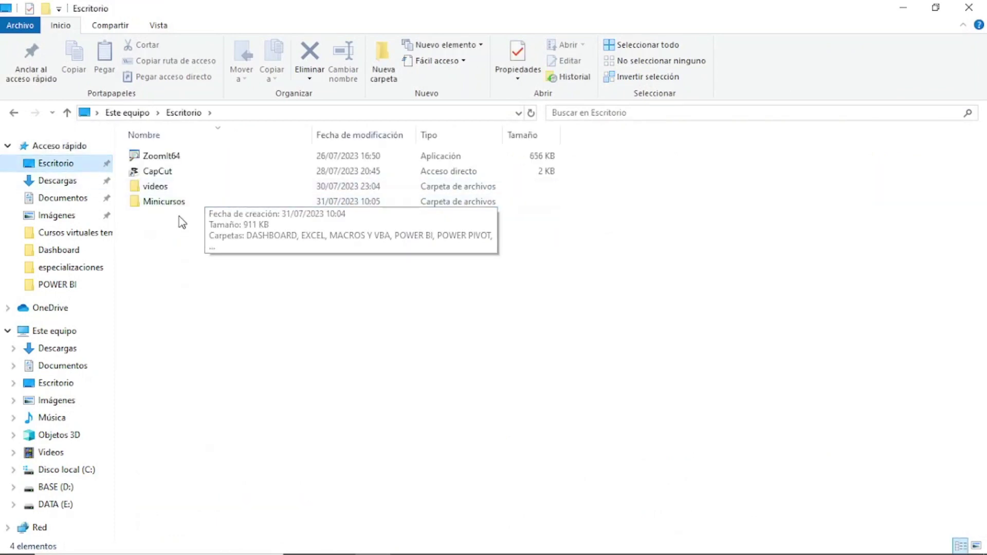
{"action": "double_click", "coordinate": [179, 202]}
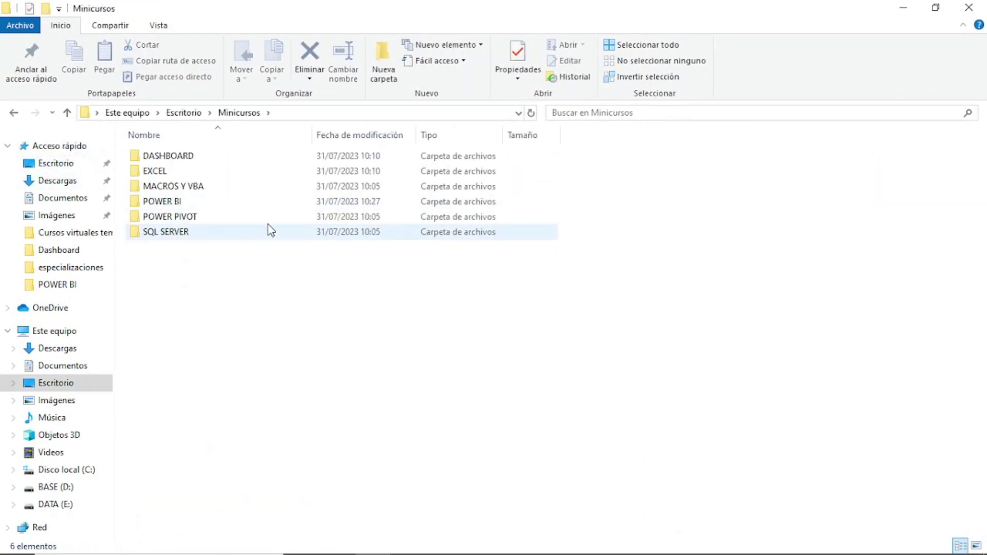
{"action": "double_click", "coordinate": [200, 203]}
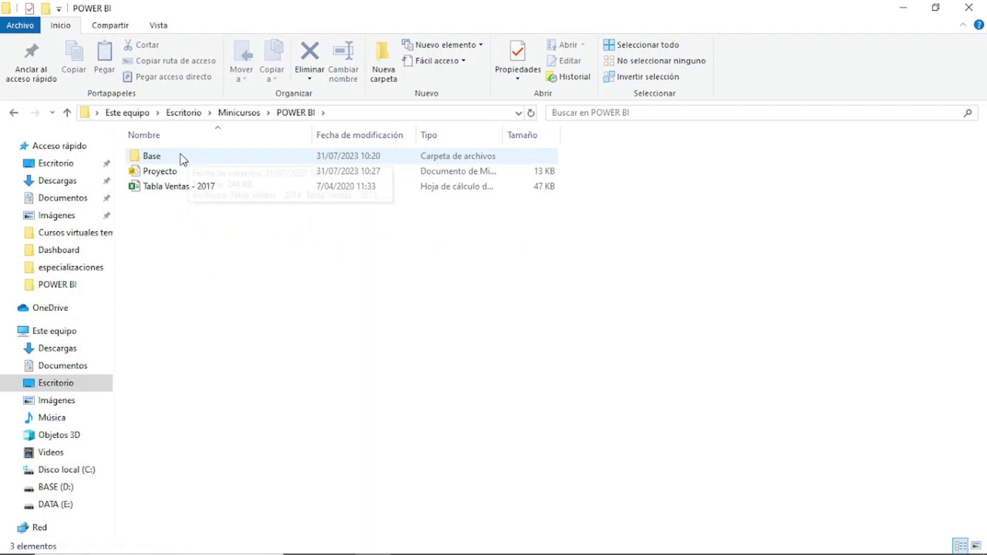
{"action": "mouse_move", "coordinate": [152, 155]}
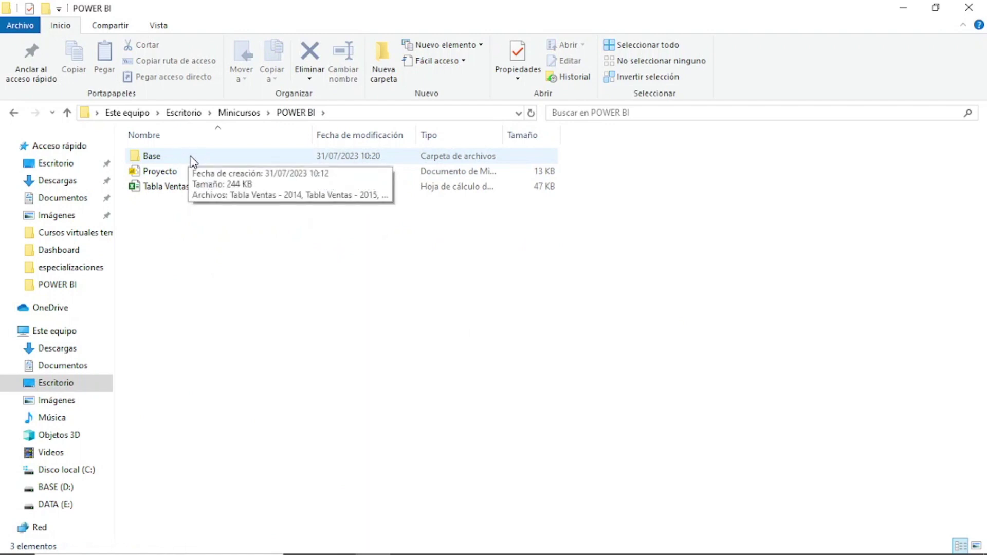
{"action": "double_click", "coordinate": [192, 160]}
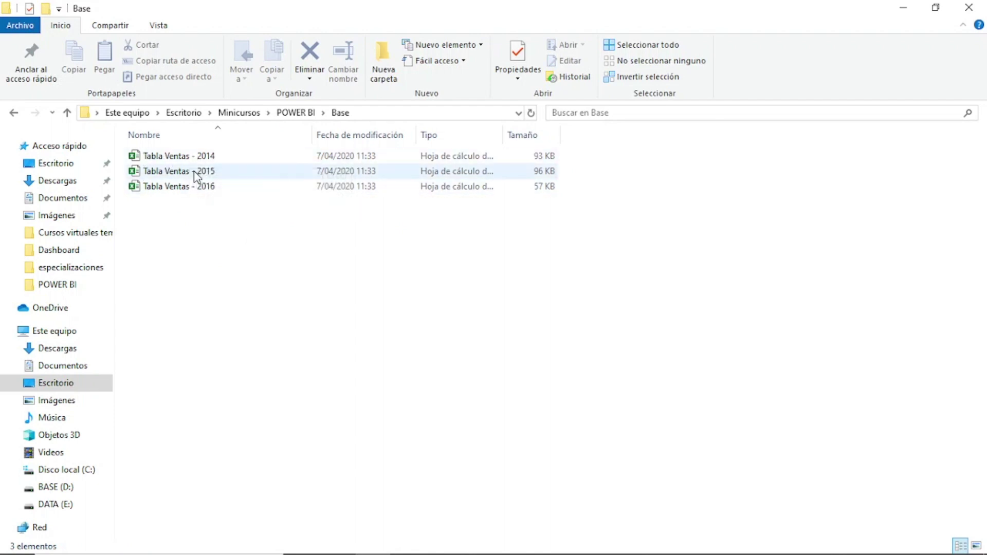
{"action": "double_click", "coordinate": [236, 158]}
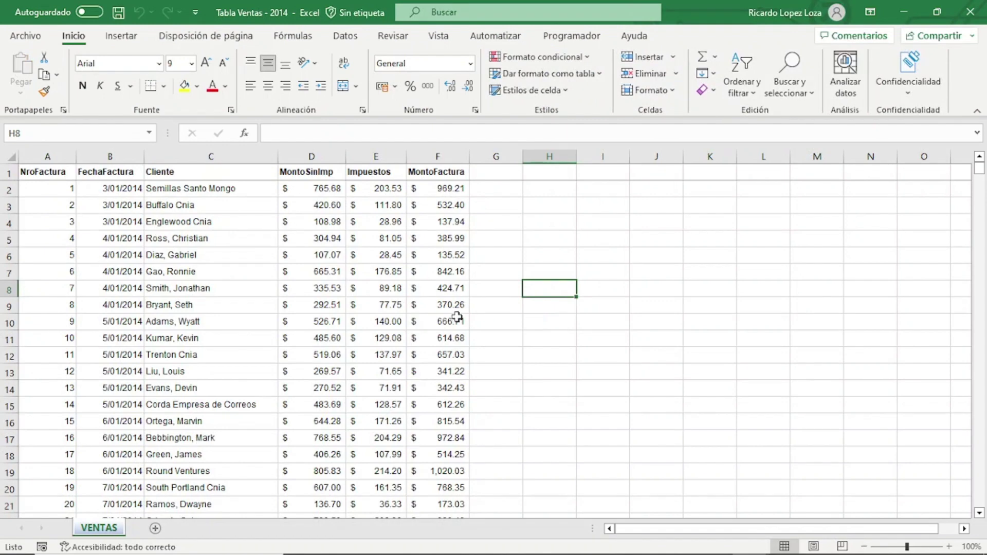
Inspect columns A–F (NroFactura, FechaFactura, Cliente, MontoSinImp, Impuestos, MontoFactura), then close the workbook
{"action": "left_click", "coordinate": [246, 289]}
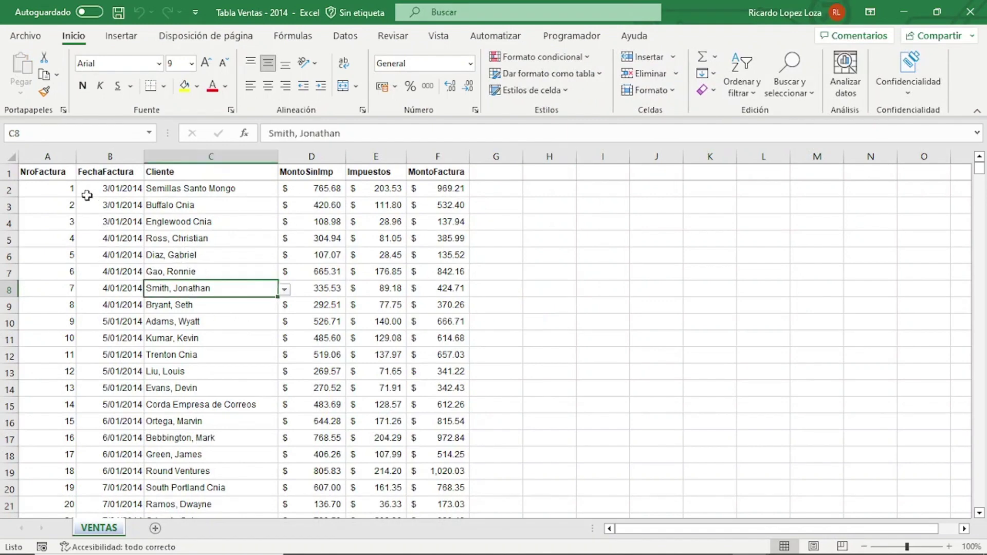
{"action": "left_click", "coordinate": [55, 155]}
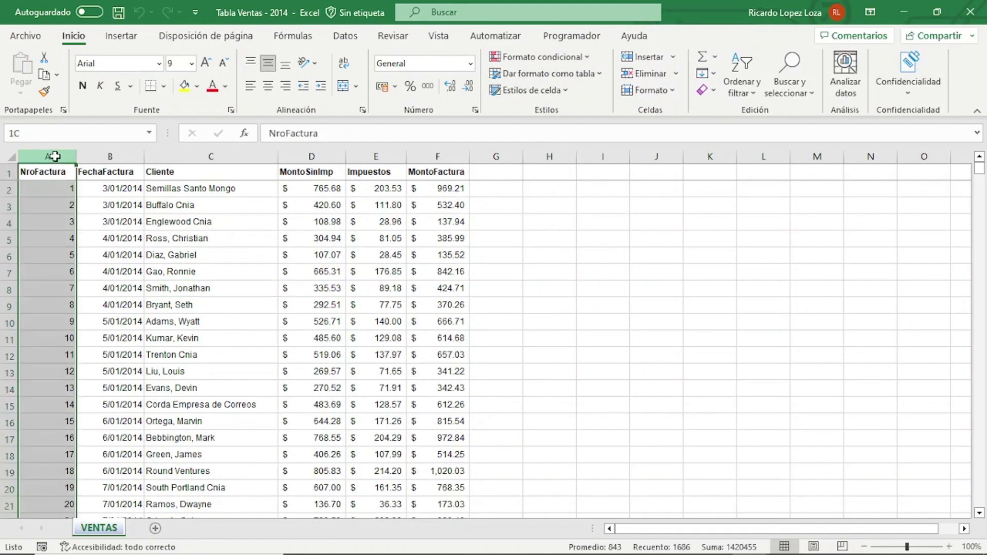
{"action": "left_click", "coordinate": [106, 159]}
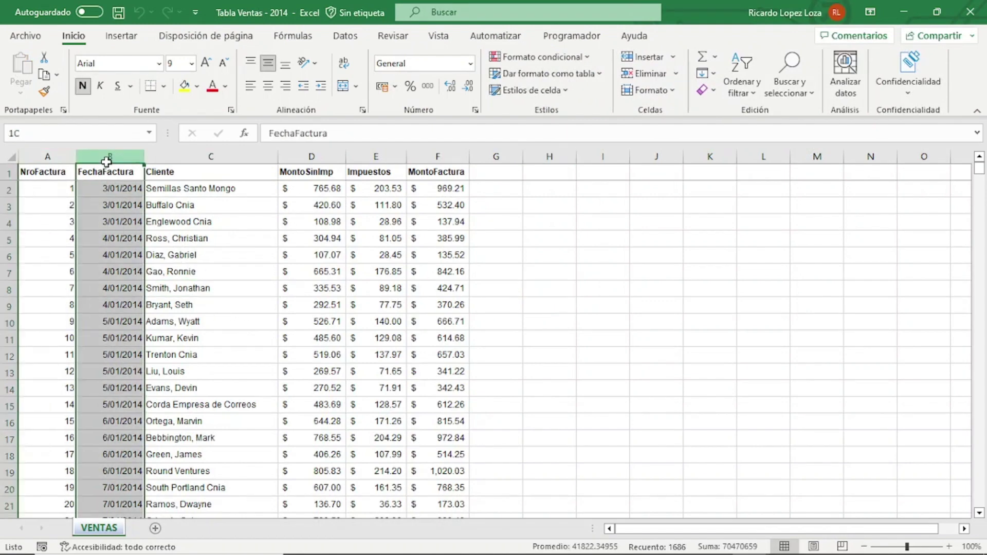
{"action": "left_click", "coordinate": [210, 156]}
{"action": "left_click", "coordinate": [320, 155]}
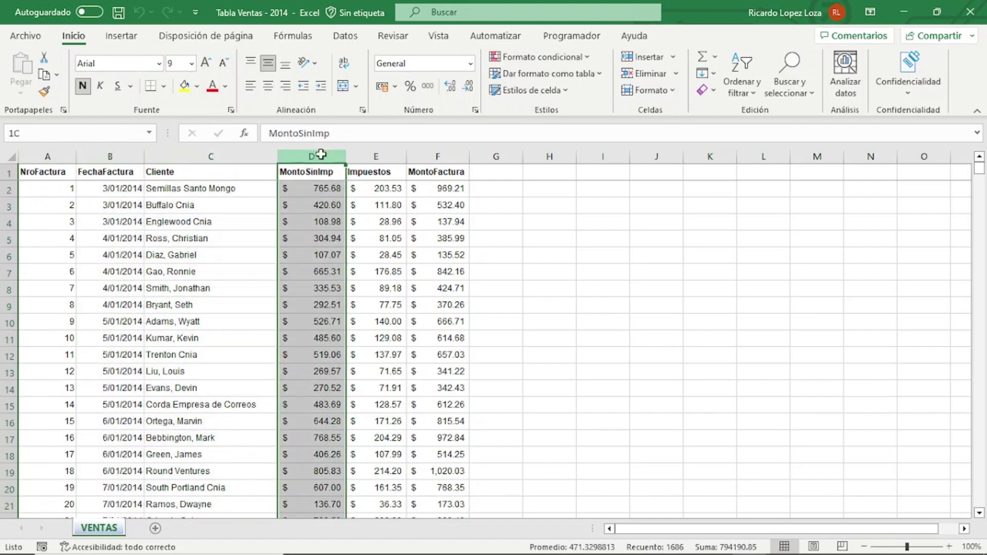
{"action": "left_click", "coordinate": [375, 156]}
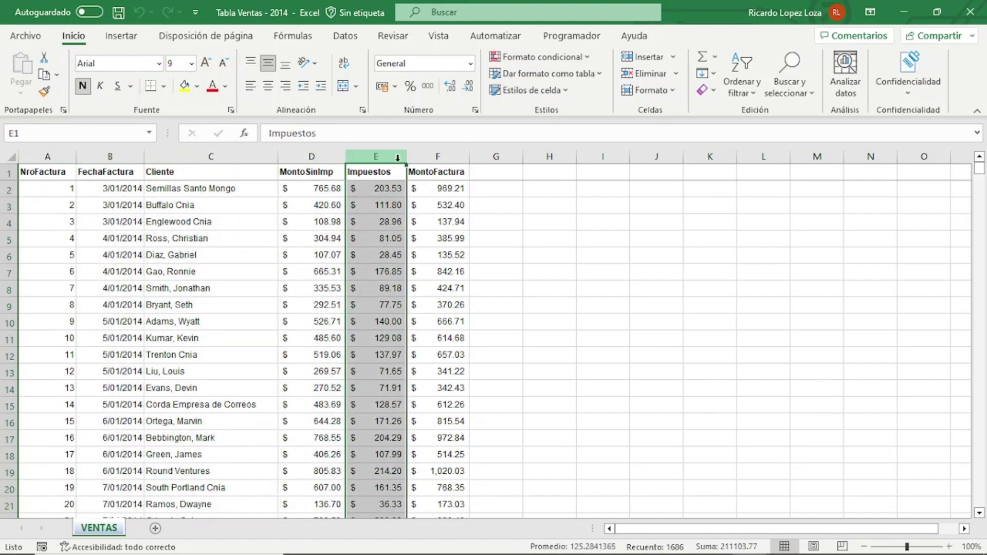
{"action": "left_click", "coordinate": [417, 156]}
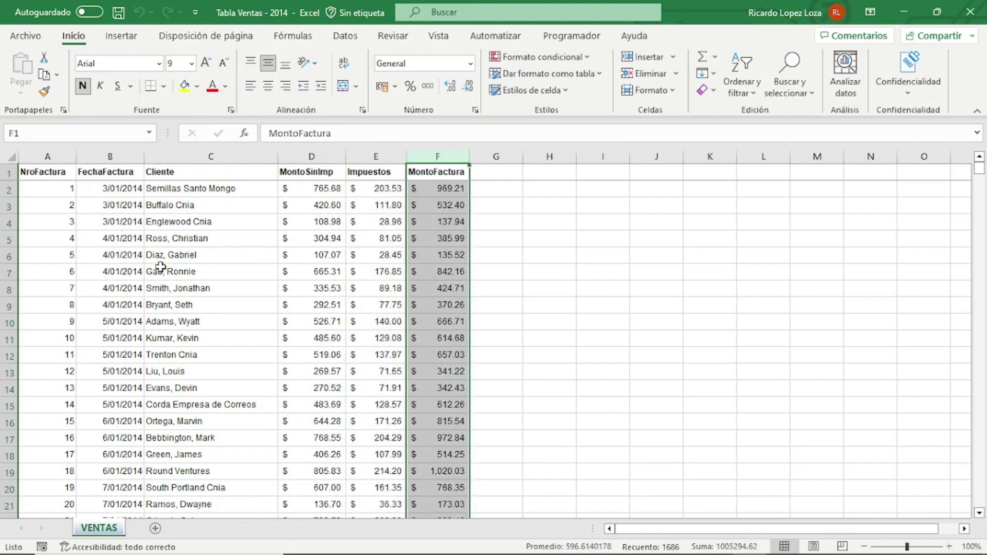
{"action": "left_click", "coordinate": [175, 255]}
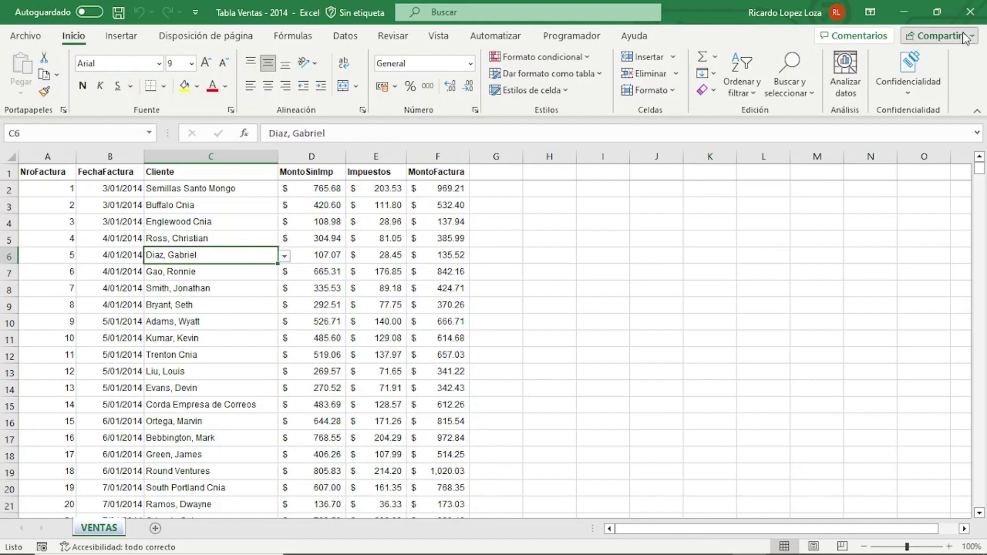
{"action": "left_click", "coordinate": [965, 14]}
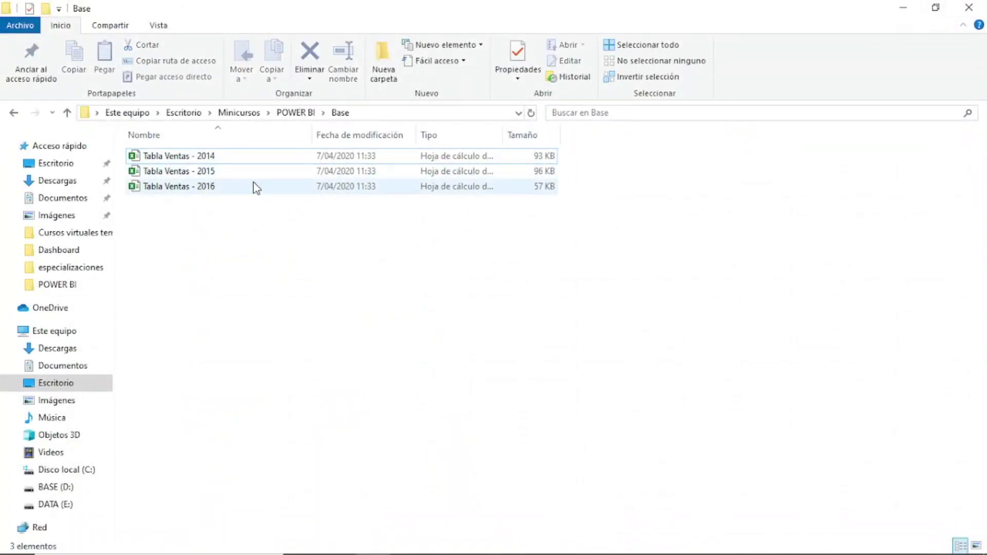
Open Tabla Ventas - 2015, then close File Explorer to return to Power BI
{"action": "double_click", "coordinate": [234, 173]}
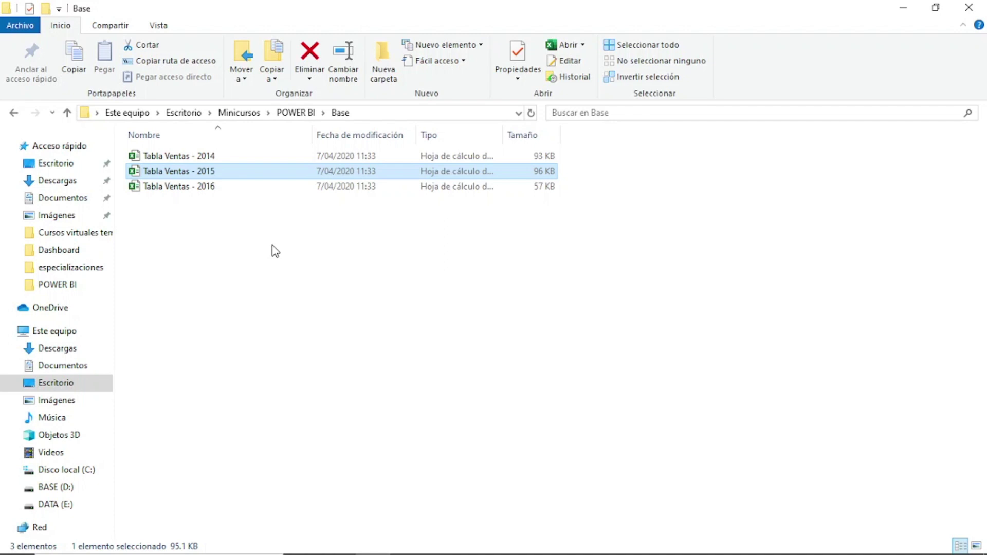
{"action": "left_click", "coordinate": [969, 7]}
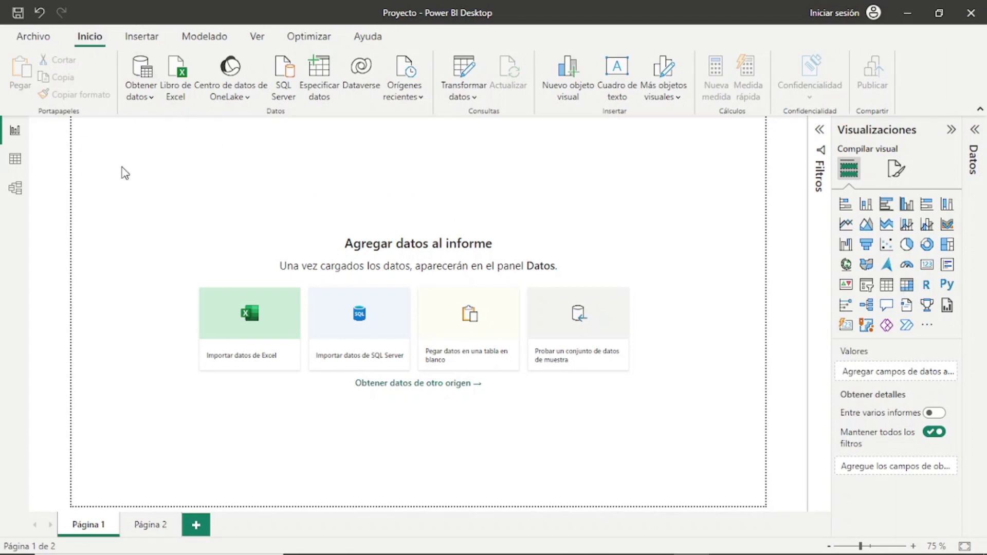
In Obtener datos, browse the connector categories from Archivo through Otras
{"action": "left_click", "coordinate": [152, 98]}
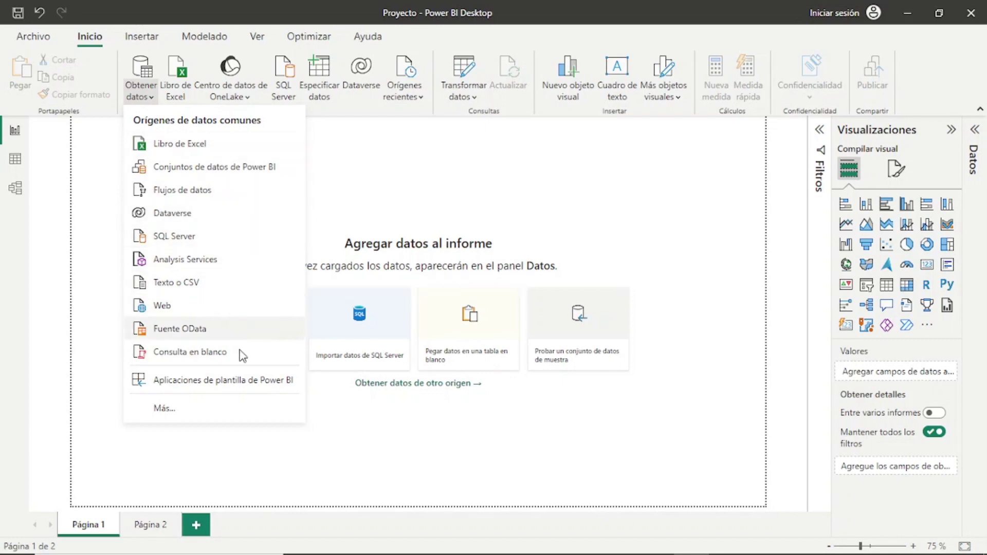
{"action": "left_click", "coordinate": [166, 410]}
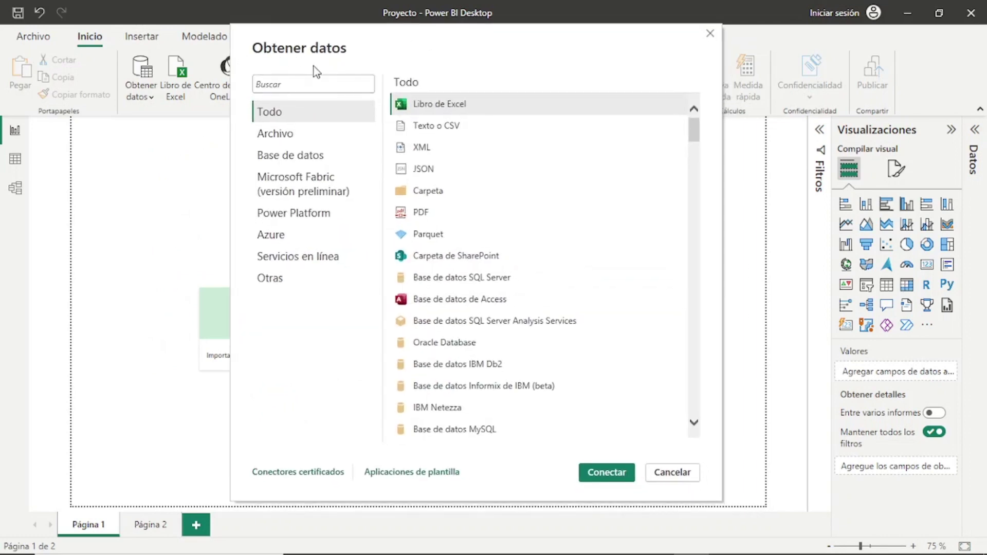
{"action": "left_click", "coordinate": [288, 135]}
{"action": "left_click", "coordinate": [317, 157]}
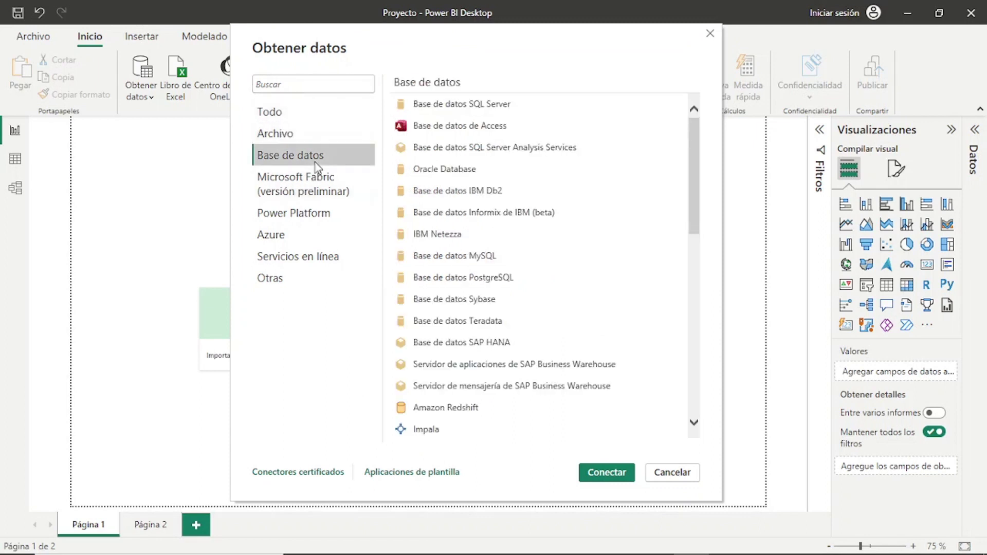
{"action": "left_click", "coordinate": [341, 194]}
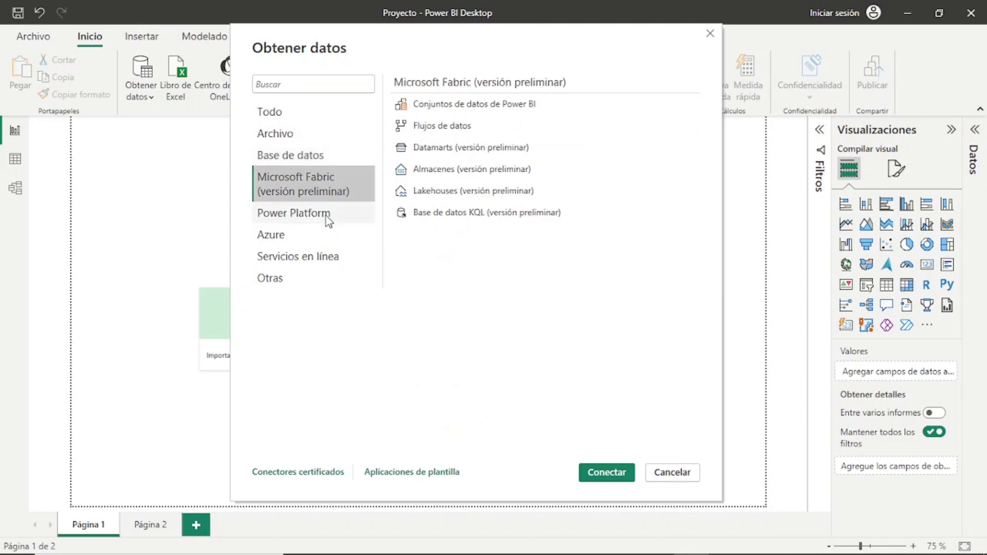
{"action": "left_click", "coordinate": [326, 214]}
{"action": "left_click", "coordinate": [301, 237]}
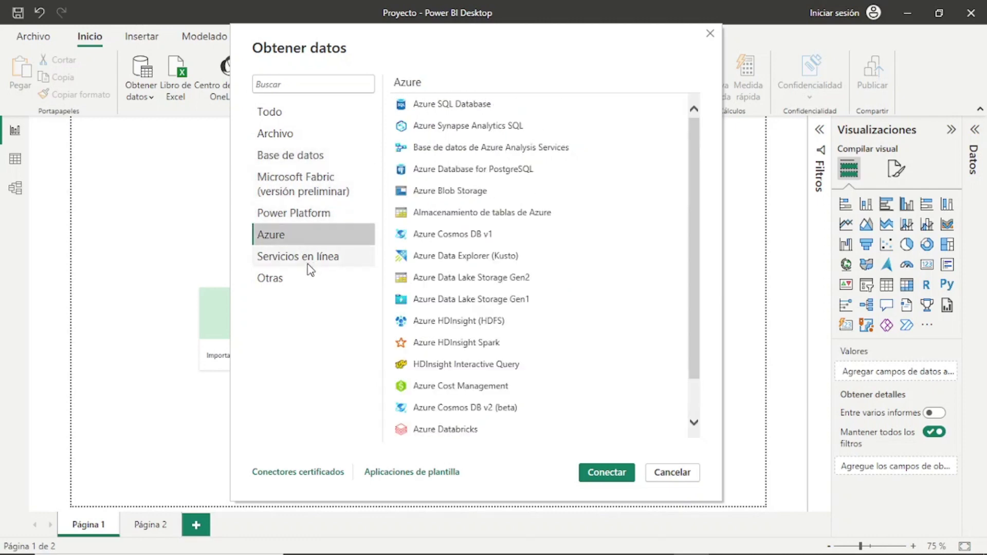
{"action": "left_click", "coordinate": [310, 270]}
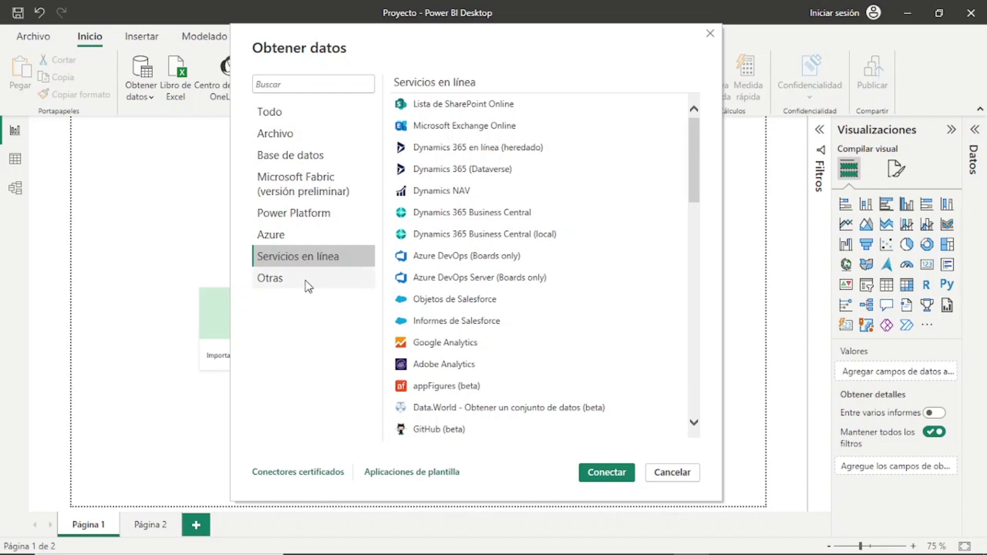
{"action": "left_click", "coordinate": [307, 284]}
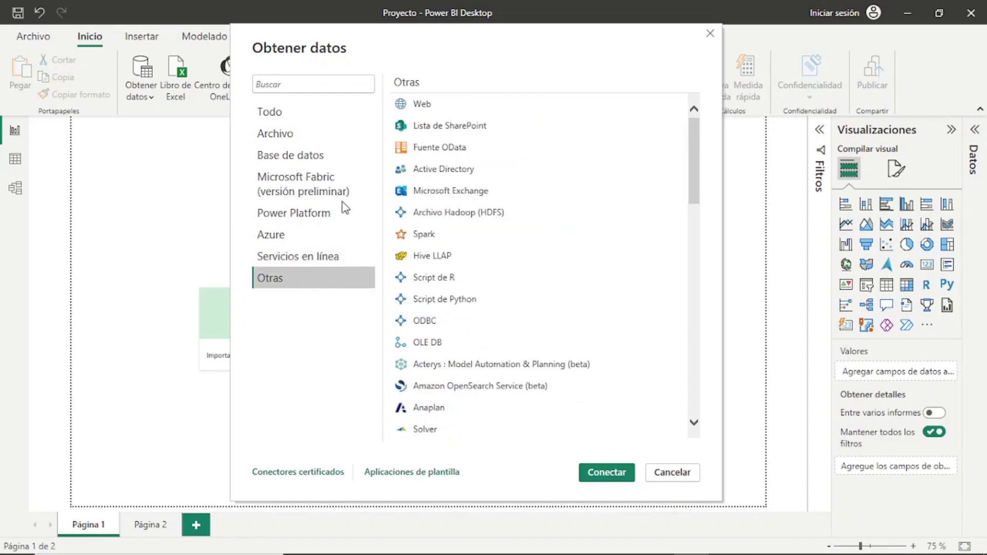
Choose the Archivo > Carpeta connector and connect
{"action": "left_click", "coordinate": [313, 133]}
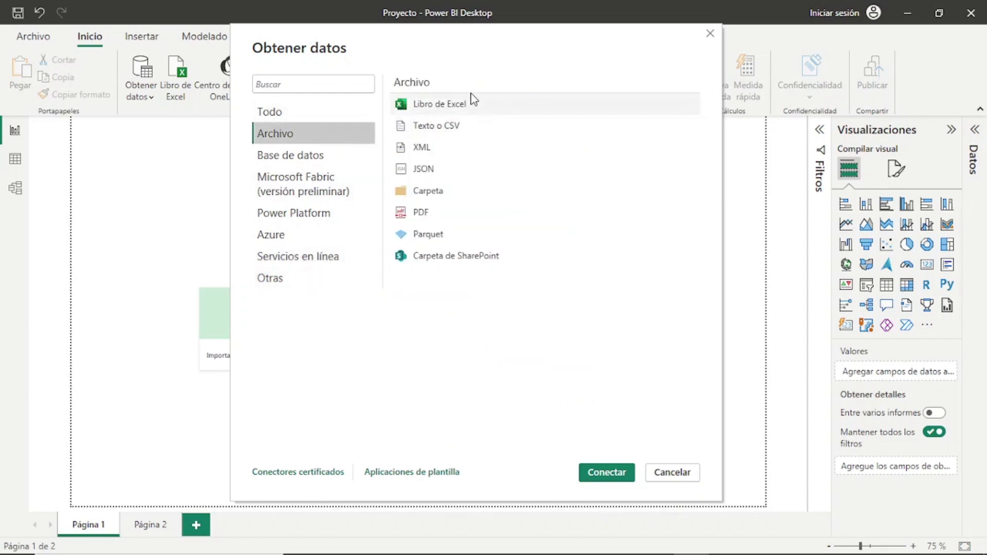
{"action": "left_click", "coordinate": [435, 198]}
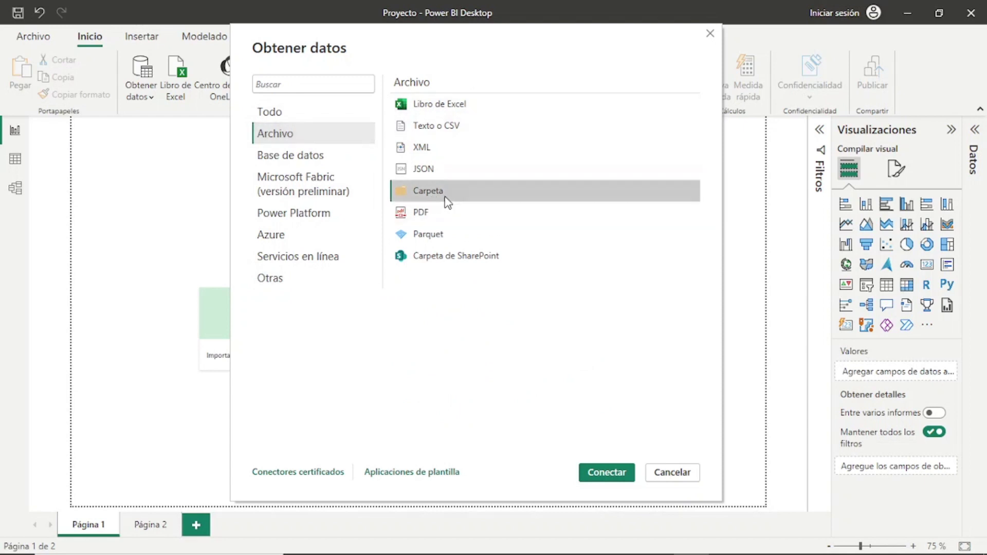
{"action": "left_click", "coordinate": [606, 476]}
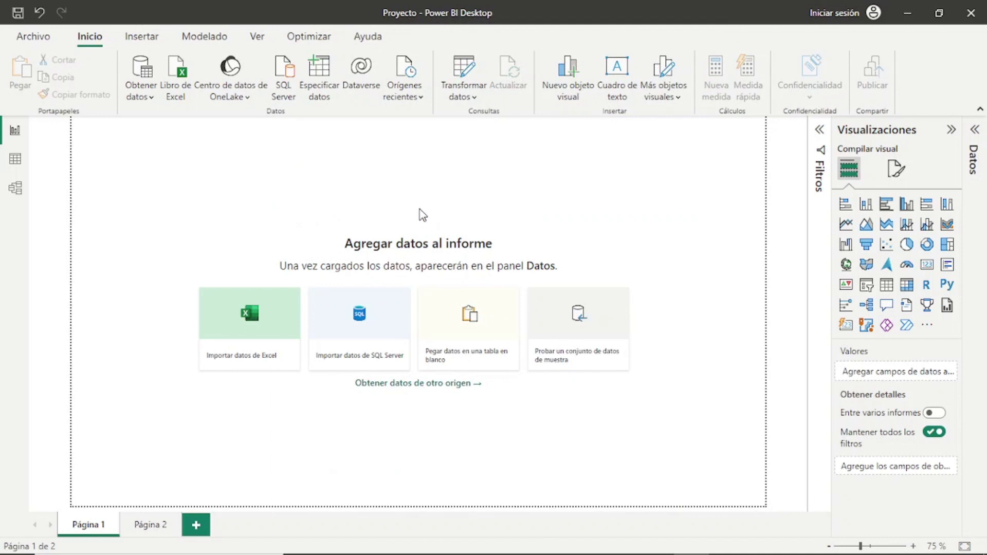
Set the folder path to Minicursos\POWER BI\Base and confirm it with Aceptar
{"action": "left_click_drag", "start_coordinate": [419, 207], "coordinate": [391, 154]}
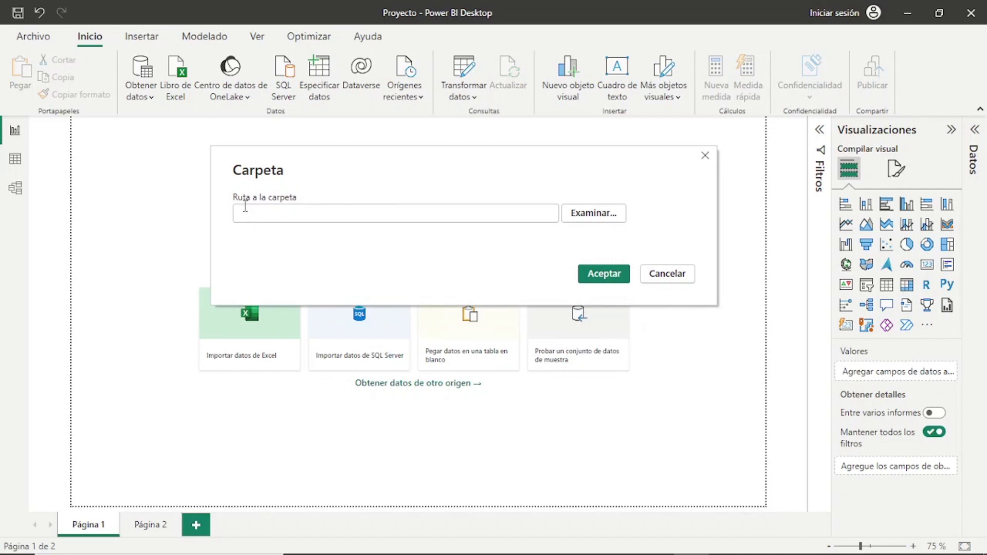
{"action": "left_click", "coordinate": [584, 220]}
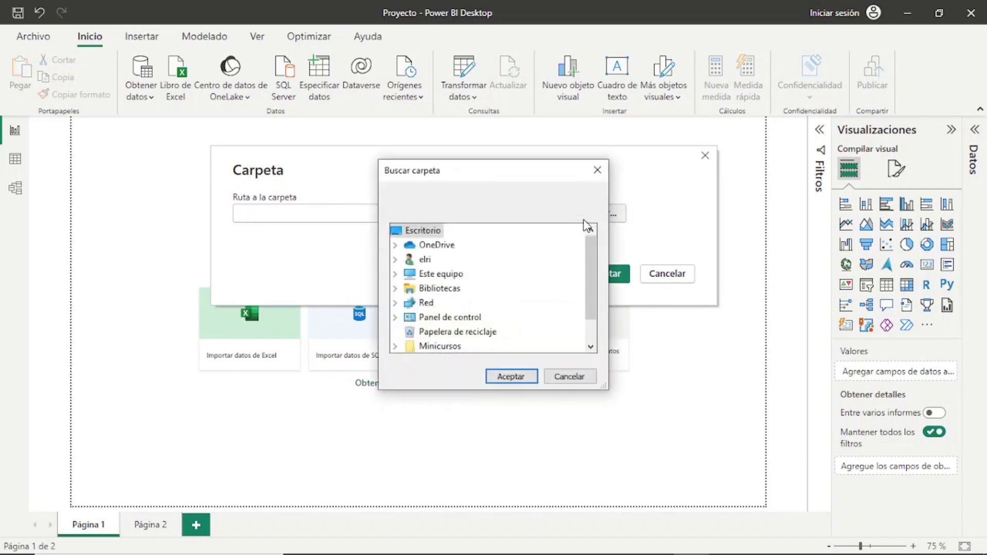
{"action": "left_click_drag", "start_coordinate": [491, 175], "coordinate": [449, 93]}
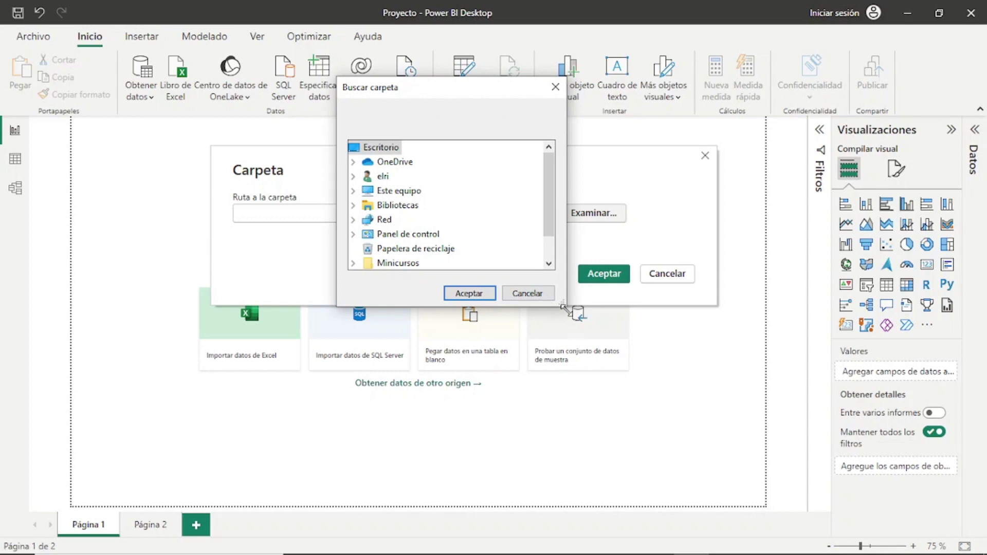
{"action": "left_click_drag", "start_coordinate": [563, 307], "coordinate": [584, 380]}
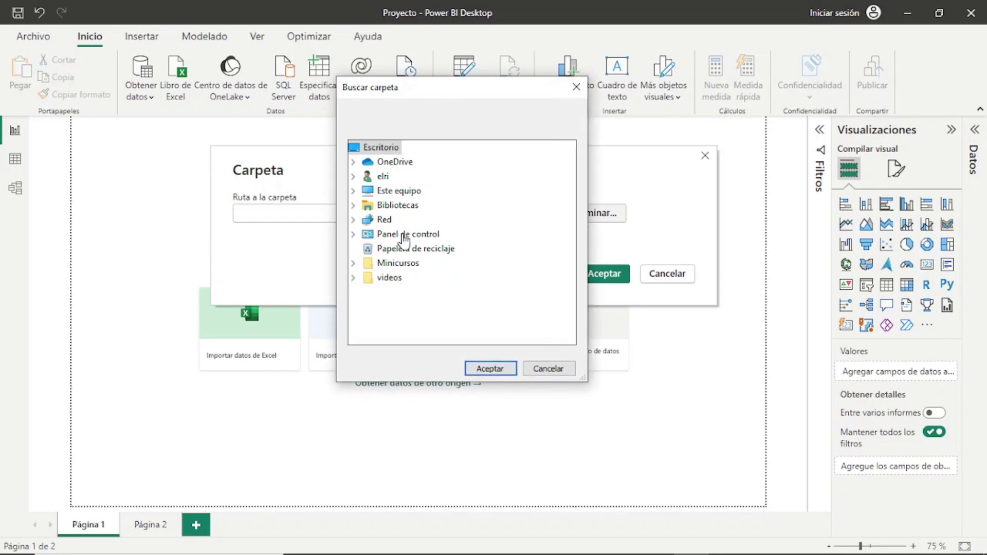
{"action": "double_click", "coordinate": [391, 263]}
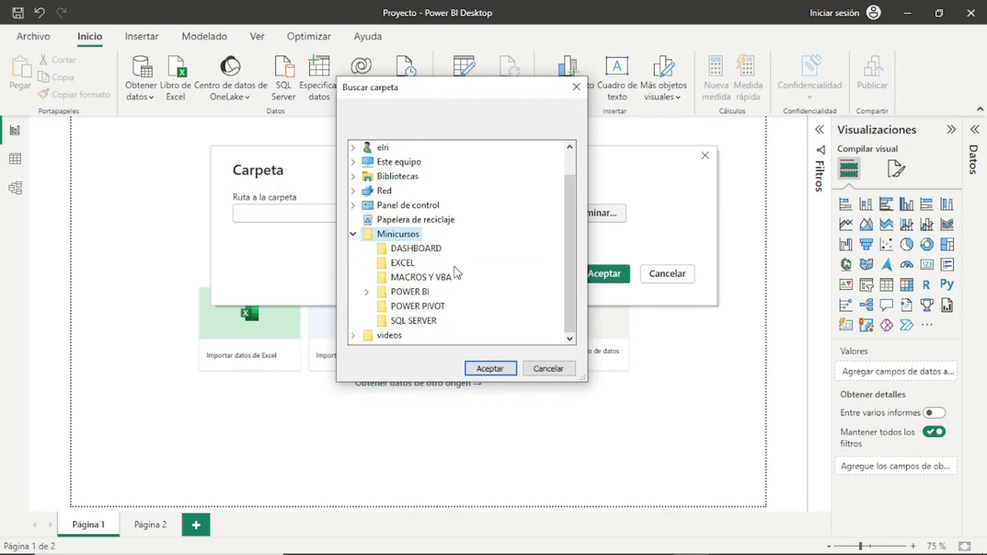
{"action": "left_click", "coordinate": [367, 291]}
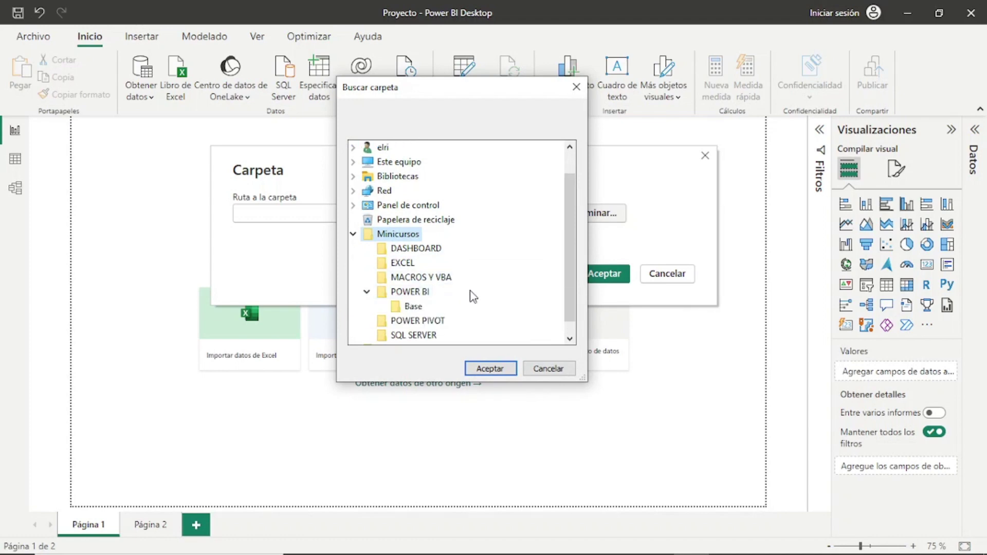
{"action": "scroll", "coordinate": [473, 297], "scroll_direction": "down", "scroll_amount": 1}
{"action": "left_click", "coordinate": [413, 293]}
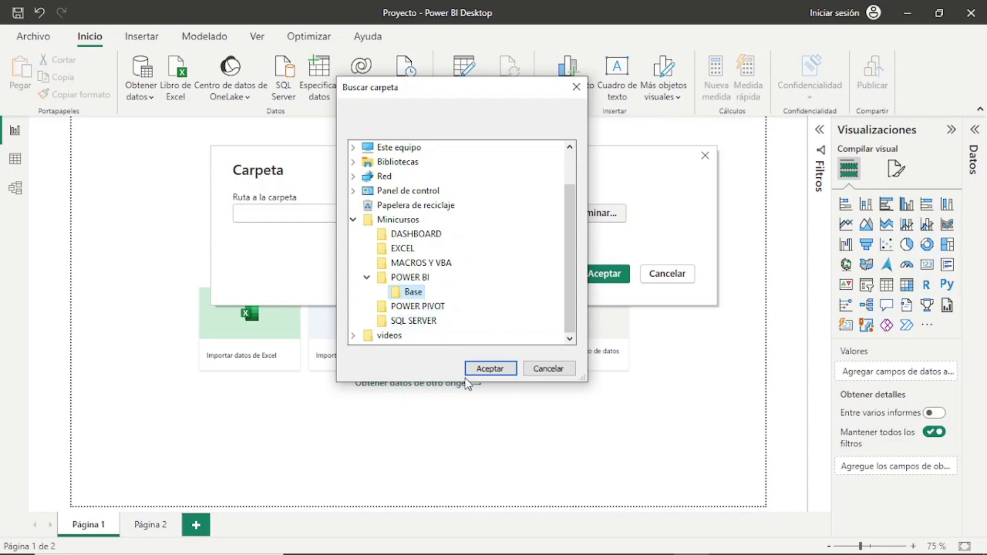
{"action": "left_click", "coordinate": [482, 368]}
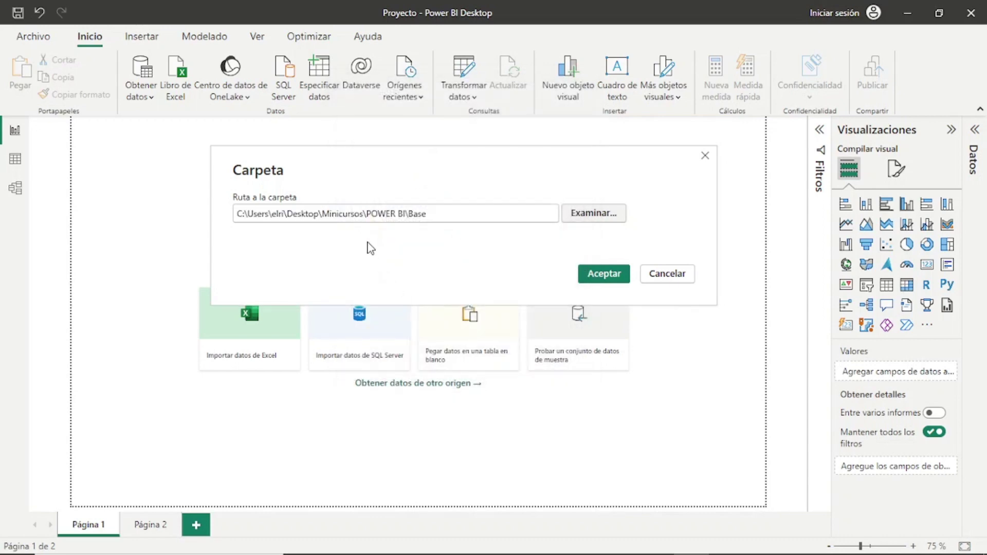
{"action": "left_click", "coordinate": [609, 277]}
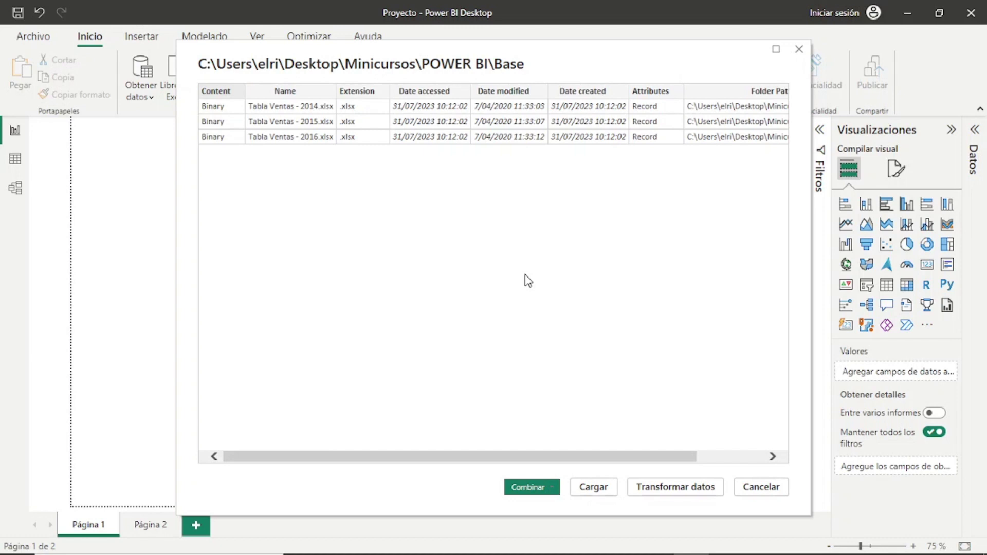
Send the three Tabla Ventas workbooks to Power Query with Transformar datos
{"action": "left_click_drag", "start_coordinate": [548, 59], "coordinate": [528, 52]}
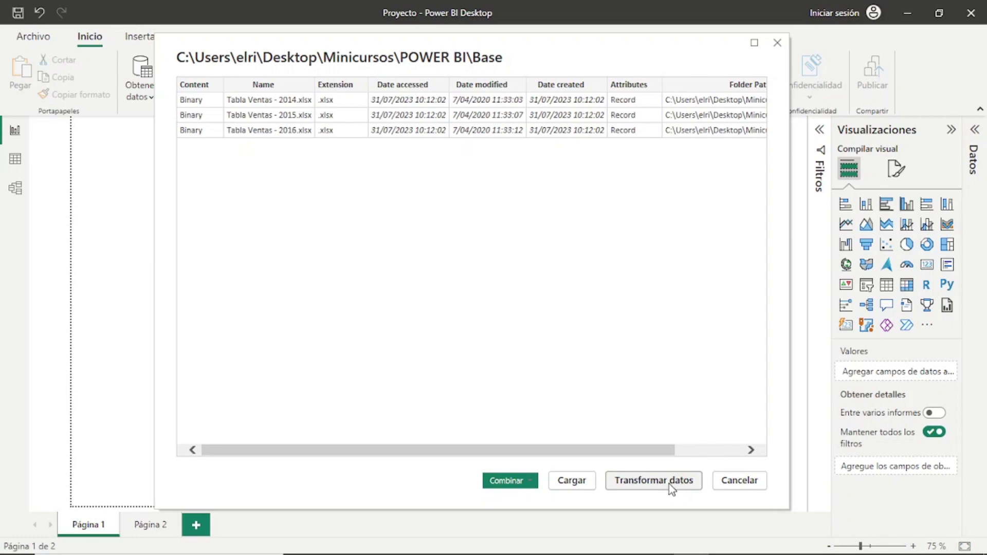
{"action": "left_click", "coordinate": [668, 482]}
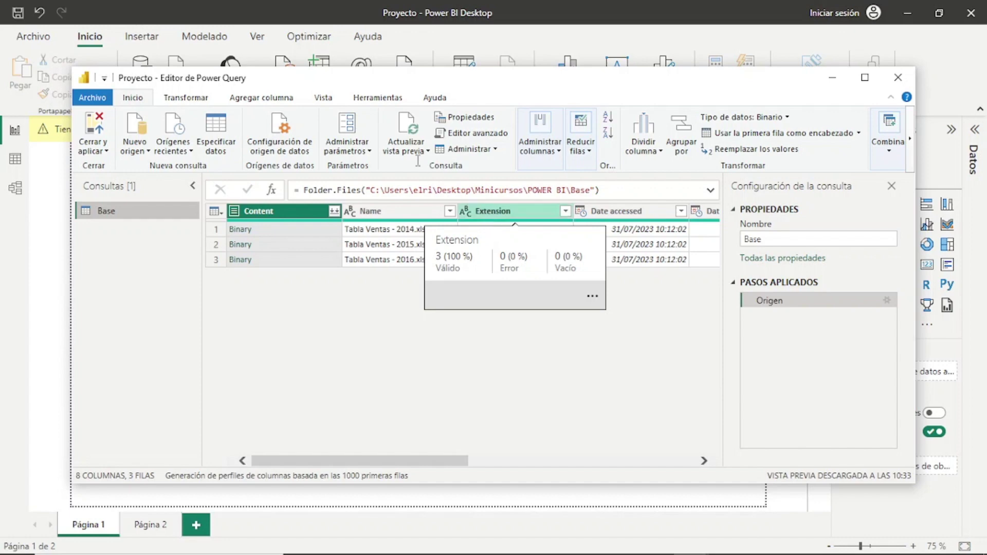
Maximize Power Query Editor, narrow the Consultas pane, and look through the ribbon tabs
{"action": "left_click", "coordinate": [865, 77]}
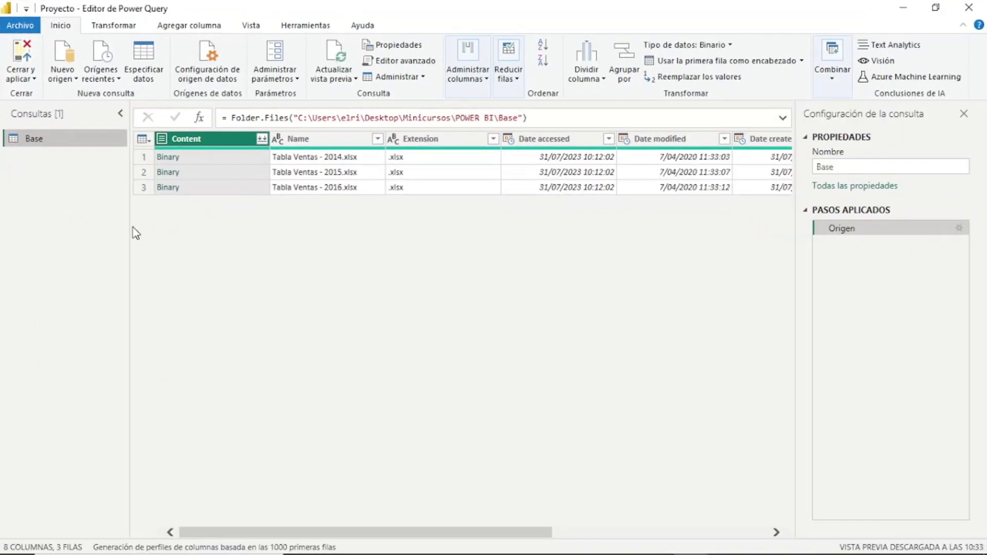
{"action": "left_click_drag", "start_coordinate": [129, 221], "coordinate": [124, 221]}
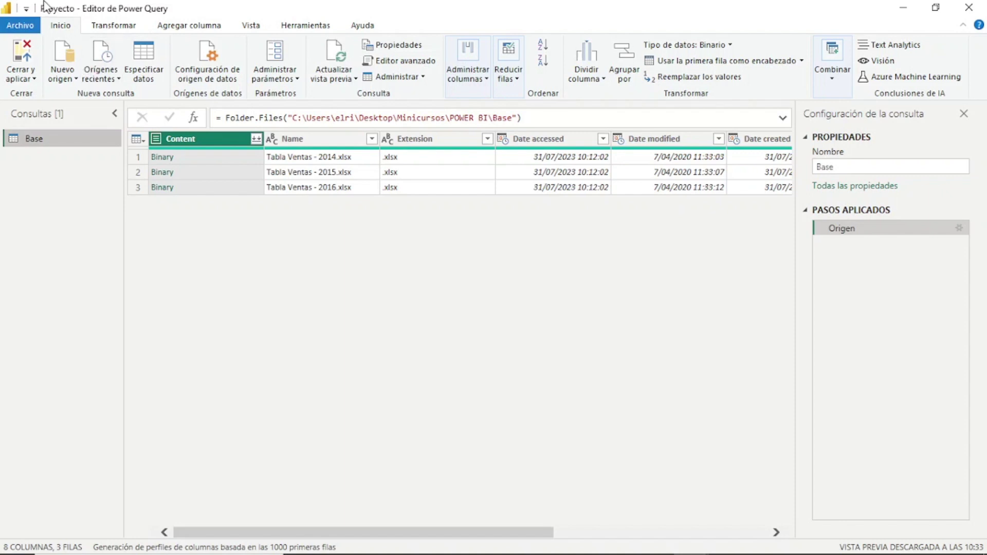
{"action": "left_click", "coordinate": [114, 28]}
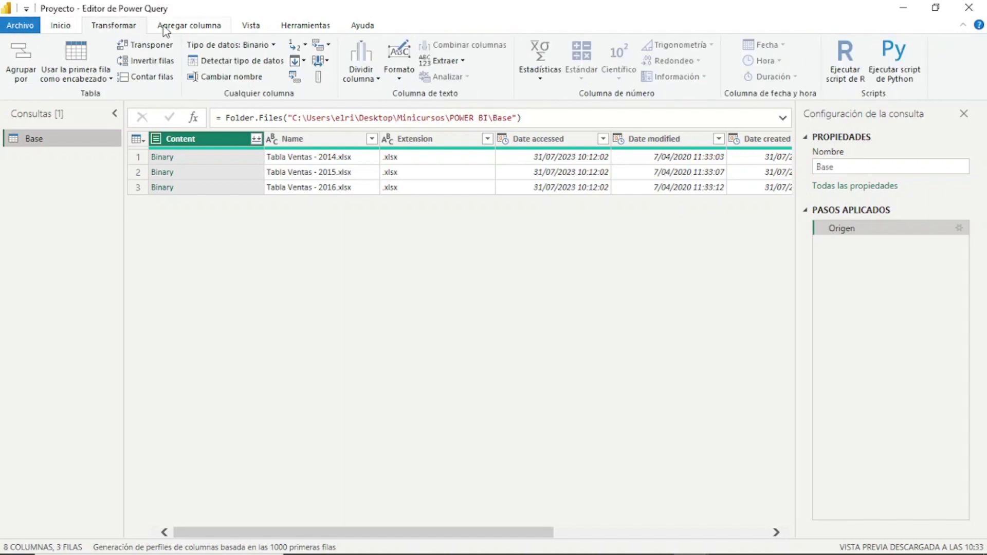
{"action": "left_click", "coordinate": [177, 28]}
{"action": "left_click", "coordinate": [252, 28]}
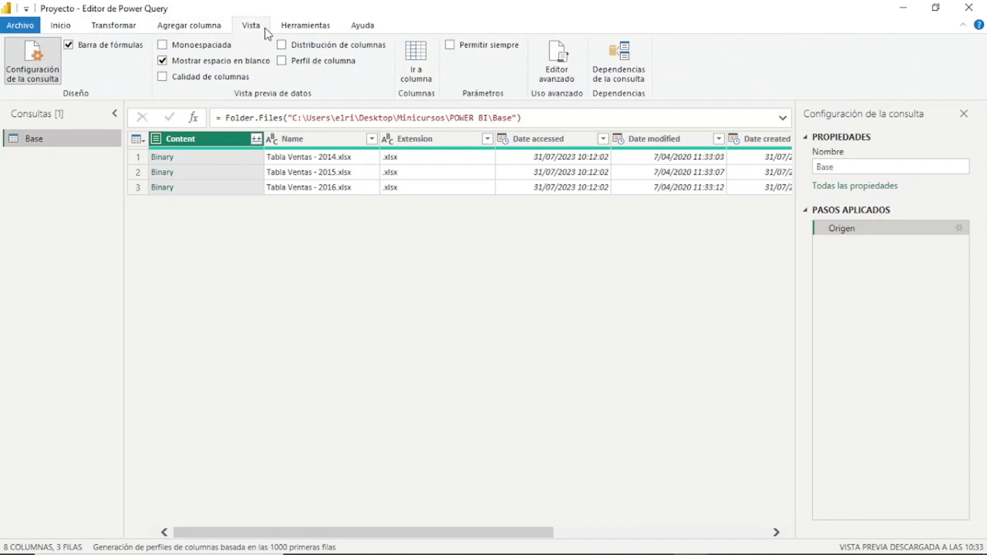
{"action": "left_click", "coordinate": [301, 30]}
{"action": "left_click", "coordinate": [240, 28]}
{"action": "left_click", "coordinate": [197, 29]}
{"action": "left_click", "coordinate": [134, 28]}
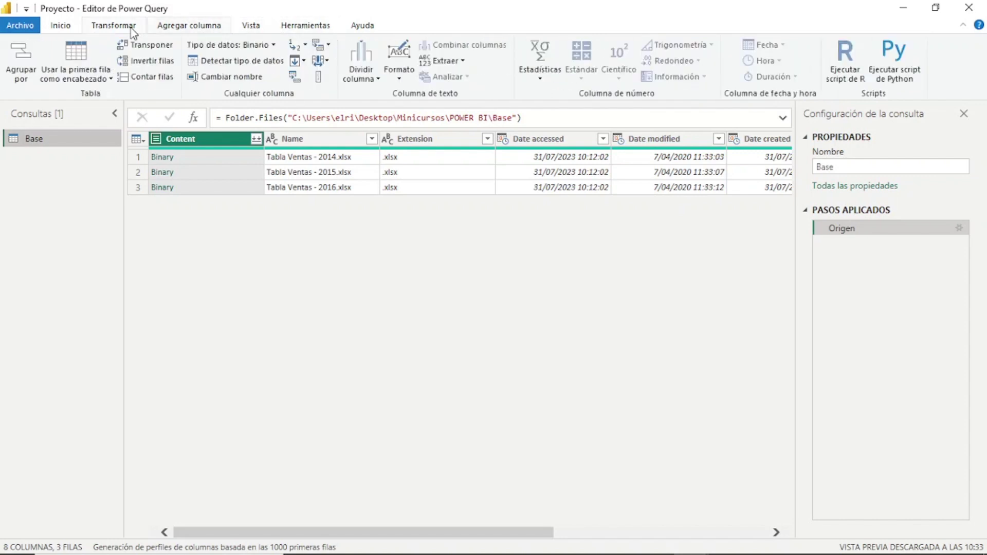
Cycle through Inicio, Transformar, Agregar columna, Vista and Herramientas, ending on Transformar
{"action": "left_click", "coordinate": [71, 30]}
{"action": "left_click", "coordinate": [108, 30]}
{"action": "left_click", "coordinate": [174, 30]}
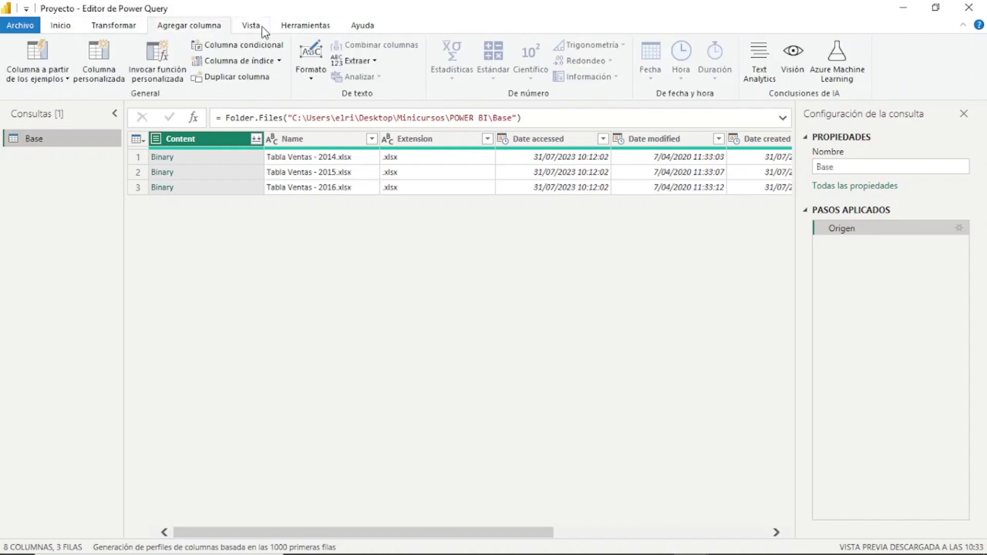
{"action": "left_click", "coordinate": [251, 29]}
{"action": "left_click", "coordinate": [302, 30]}
{"action": "left_click", "coordinate": [255, 30]}
{"action": "left_click", "coordinate": [193, 30]}
{"action": "left_click", "coordinate": [113, 30]}
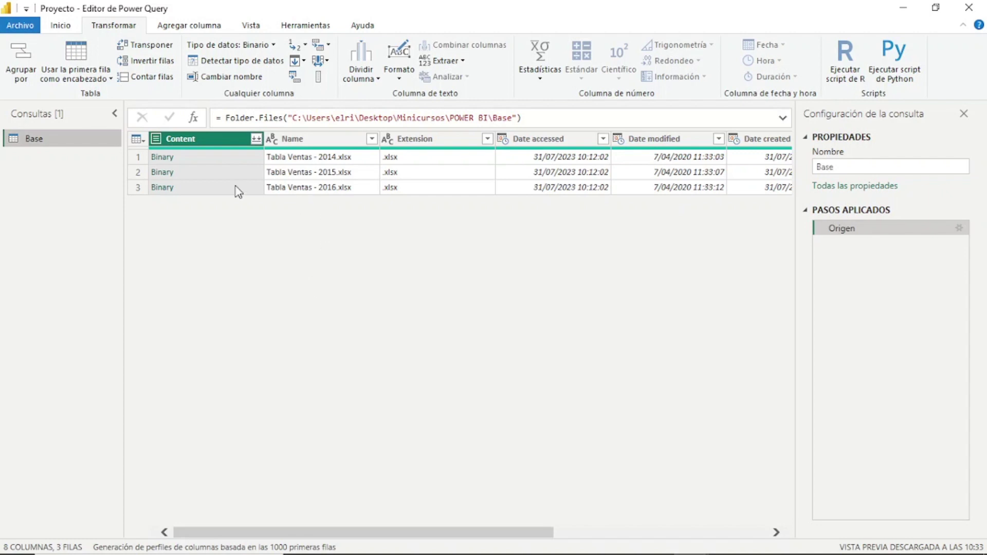
{"action": "left_click", "coordinate": [351, 159]}
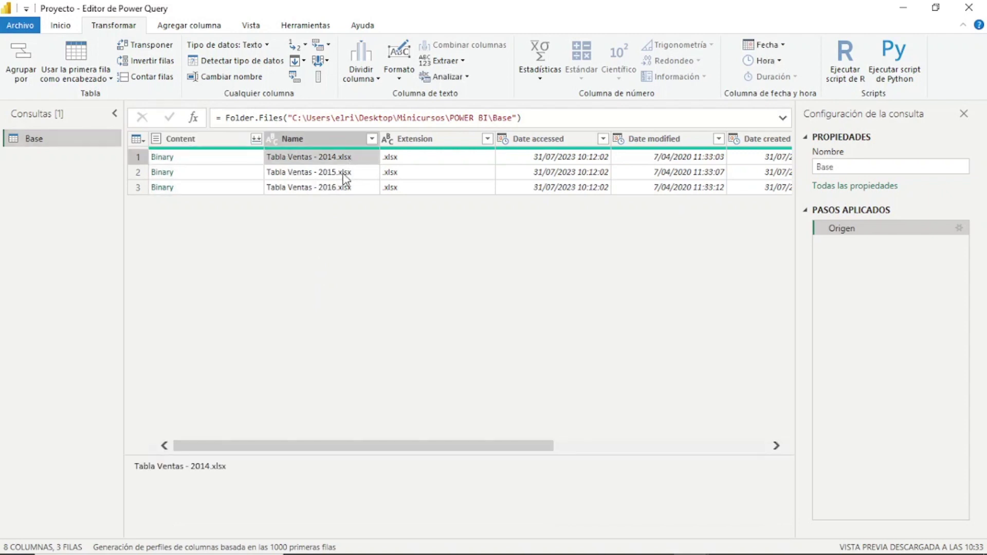
{"action": "left_click", "coordinate": [344, 175]}
{"action": "left_click", "coordinate": [342, 190]}
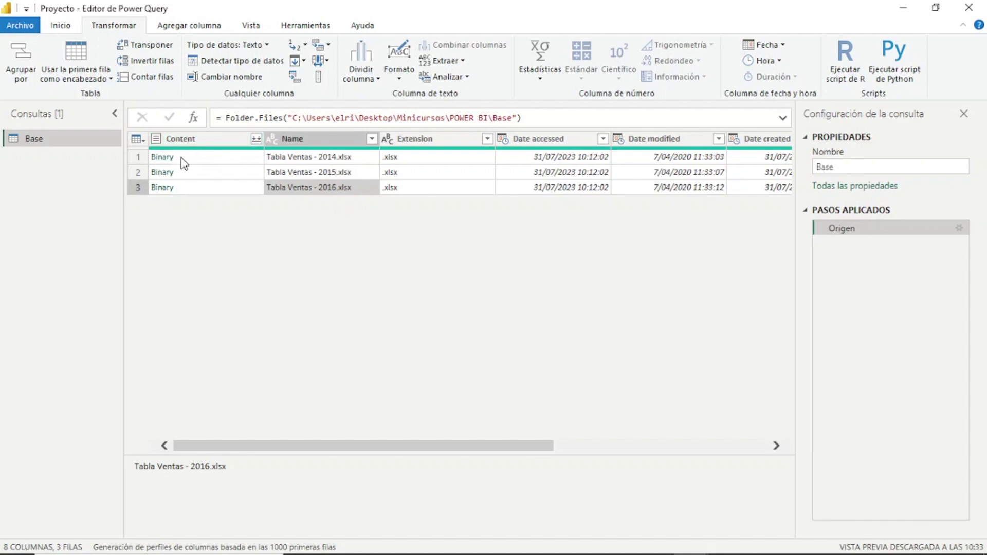
{"action": "left_click", "coordinate": [183, 162]}
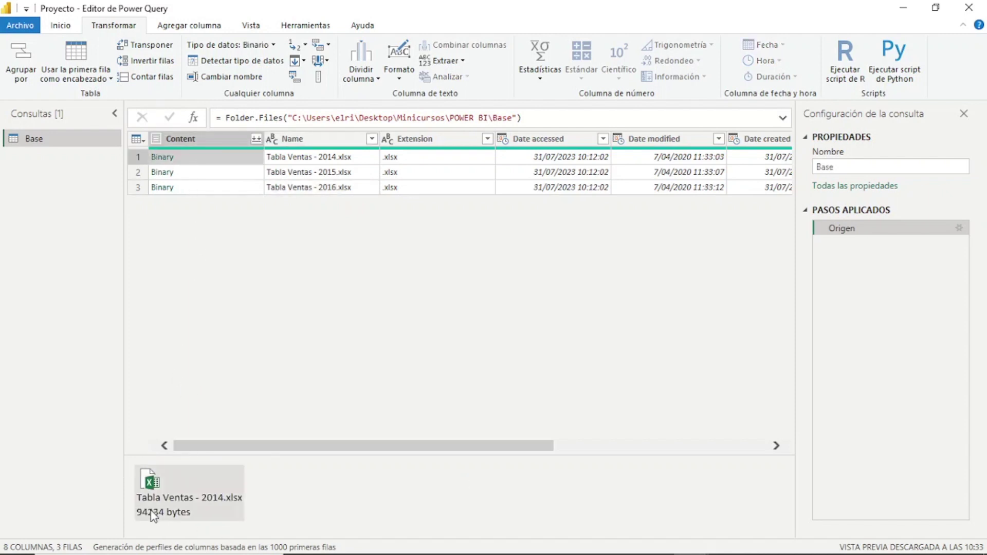
{"action": "left_click", "coordinate": [198, 175]}
{"action": "left_click", "coordinate": [198, 186]}
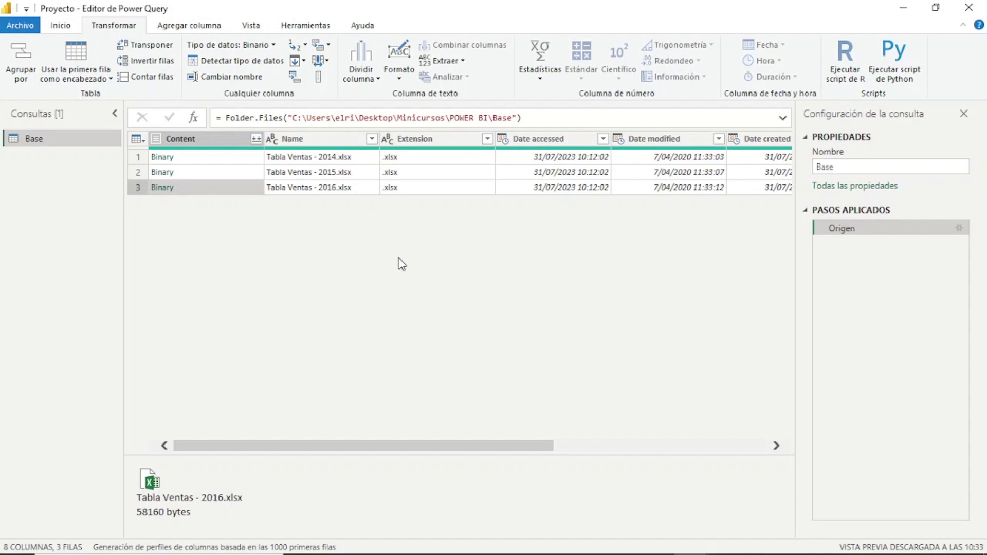
{"action": "left_click", "coordinate": [214, 135]}
{"action": "left_click", "coordinate": [181, 162]}
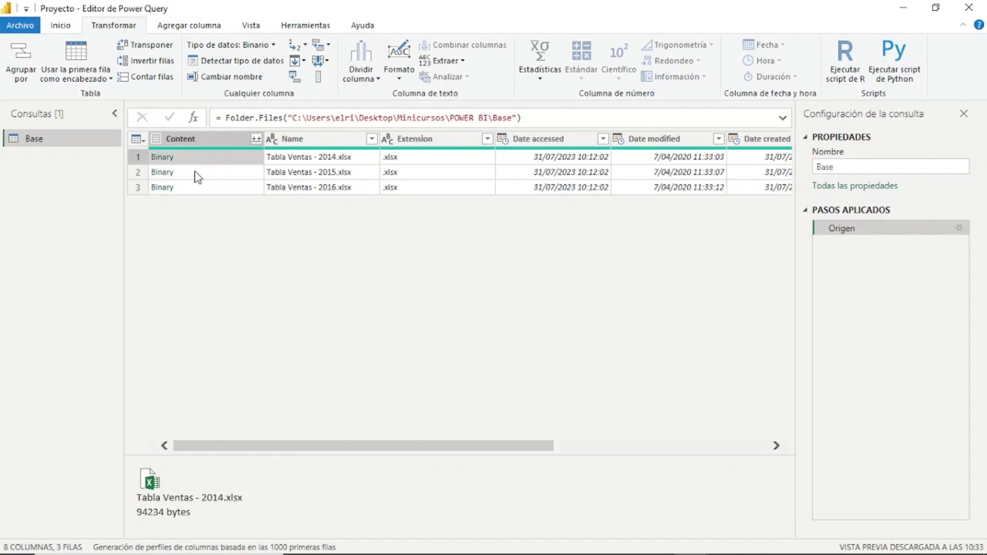
{"action": "left_click", "coordinate": [211, 141]}
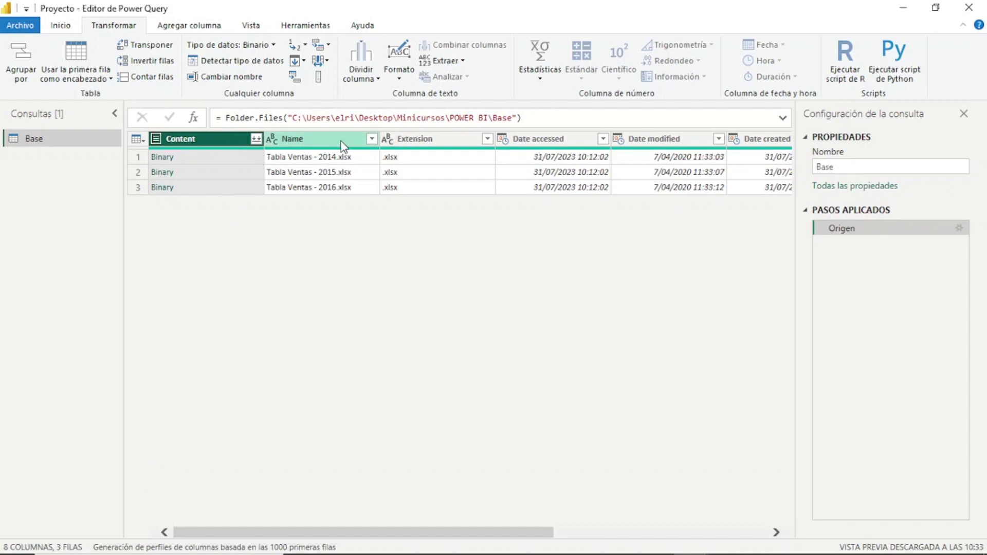
{"action": "left_click", "coordinate": [431, 145], "text": "ctrl"}
{"action": "left_click", "coordinate": [673, 142], "text": "ctrl"}
{"action": "left_click", "coordinate": [586, 146], "text": "ctrl"}
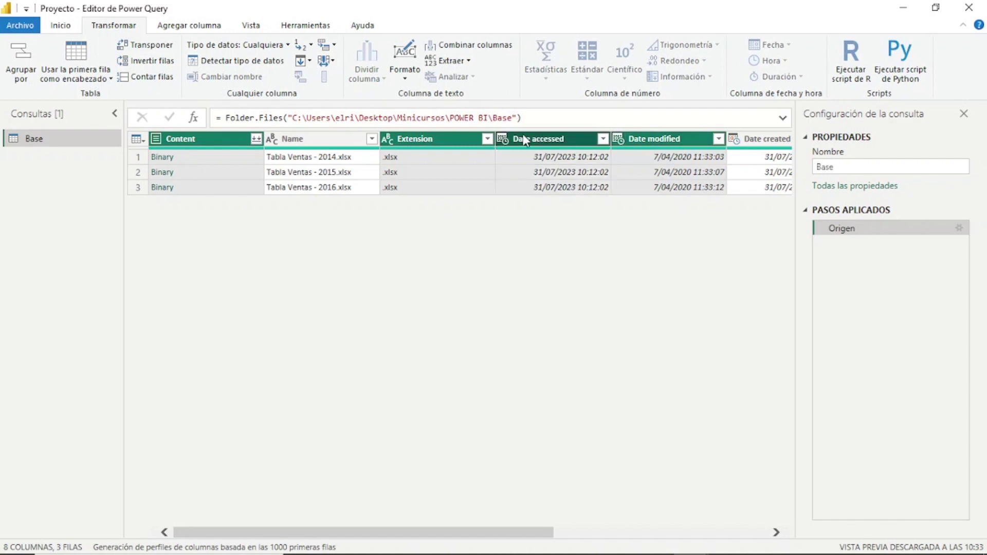
{"action": "left_click", "coordinate": [412, 136], "text": "ctrl"}
{"action": "left_click", "coordinate": [337, 138], "text": "ctrl"}
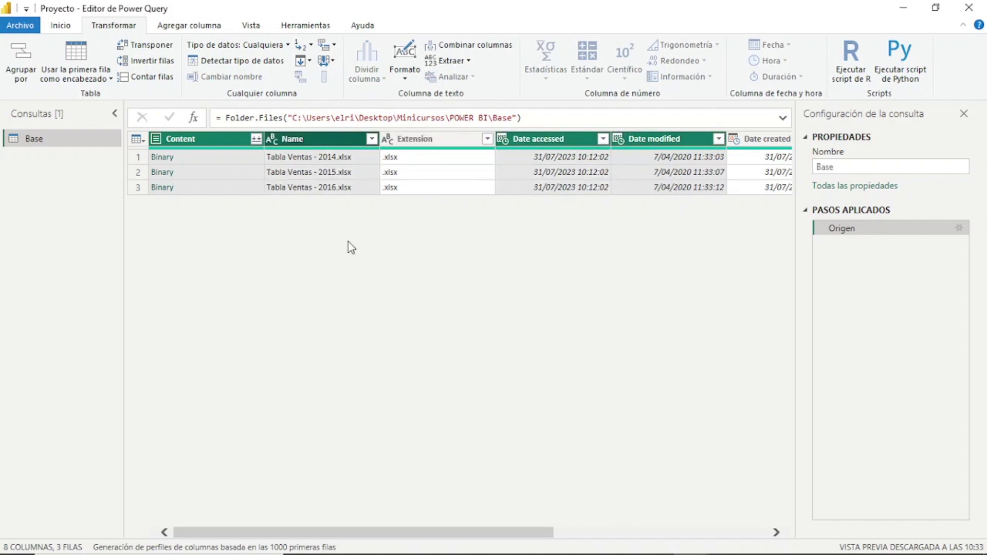
Select Content and Name and apply Quitar otras columnas to drop the rest
{"action": "left_click", "coordinate": [309, 139]}
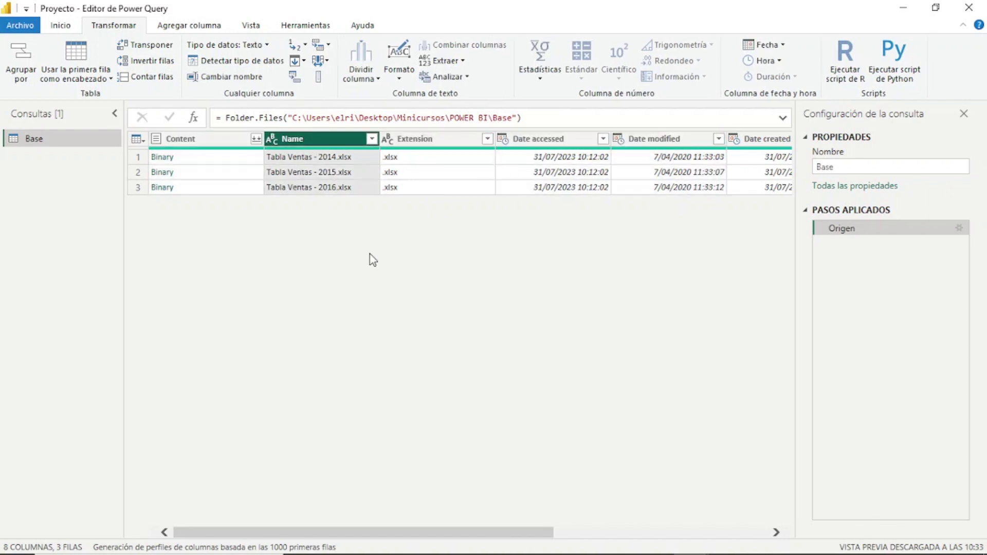
{"action": "left_click", "coordinate": [208, 143]}
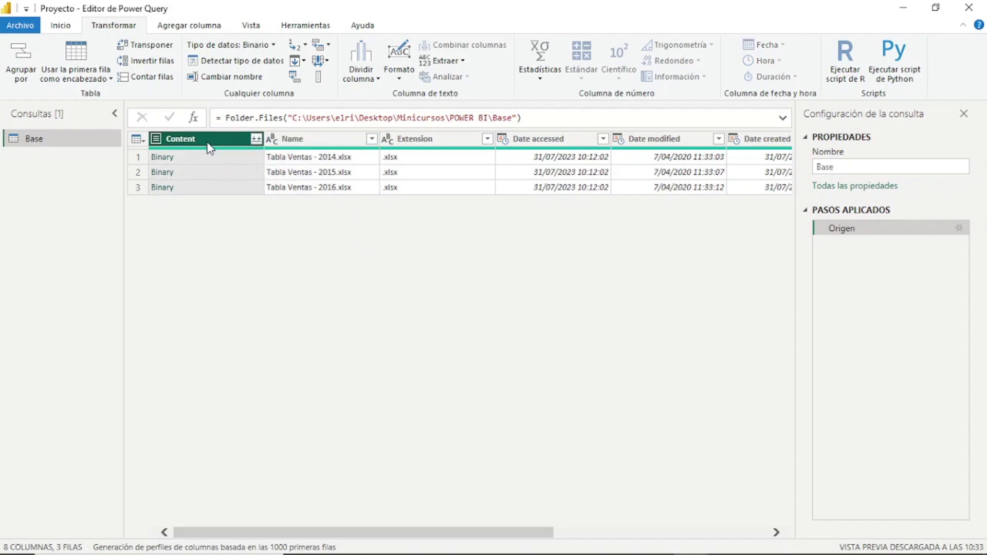
{"action": "left_click", "coordinate": [311, 142], "text": "ctrl"}
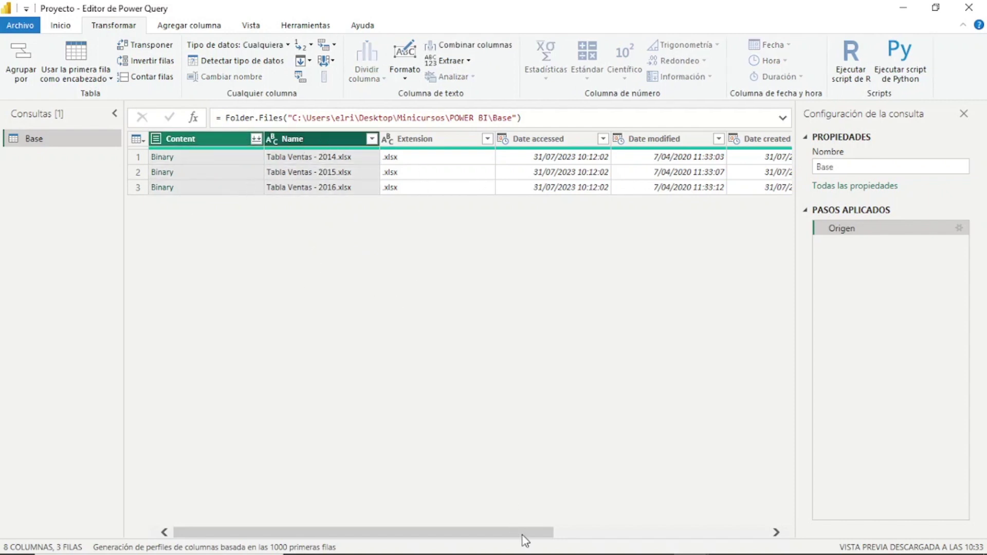
{"action": "mouse_move", "coordinate": [549, 534]}
{"action": "left_mouse_down"}
{"action": "mouse_move", "coordinate": [770, 538]}
{"action": "mouse_move", "coordinate": [360, 489]}
{"action": "left_mouse_up"}
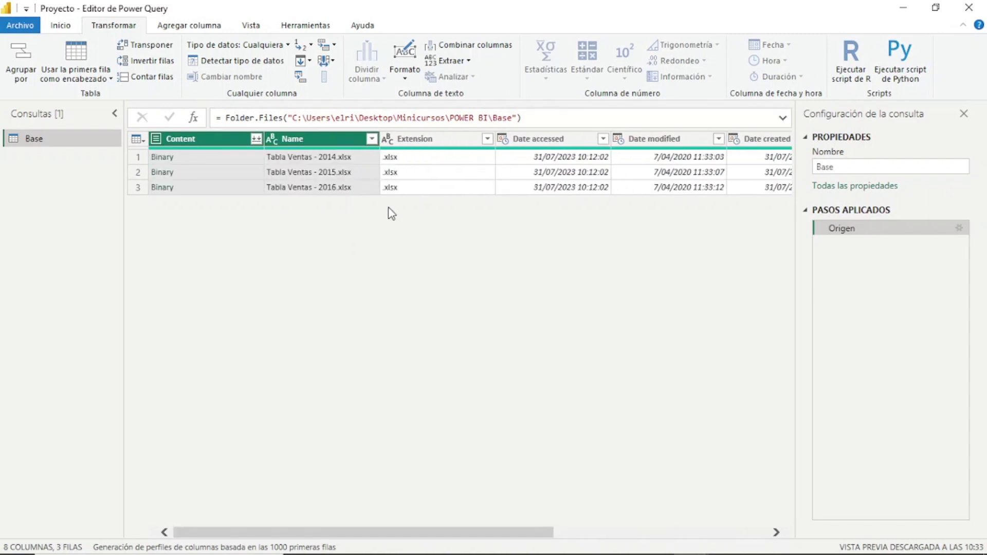
{"action": "right_click", "coordinate": [325, 143]}
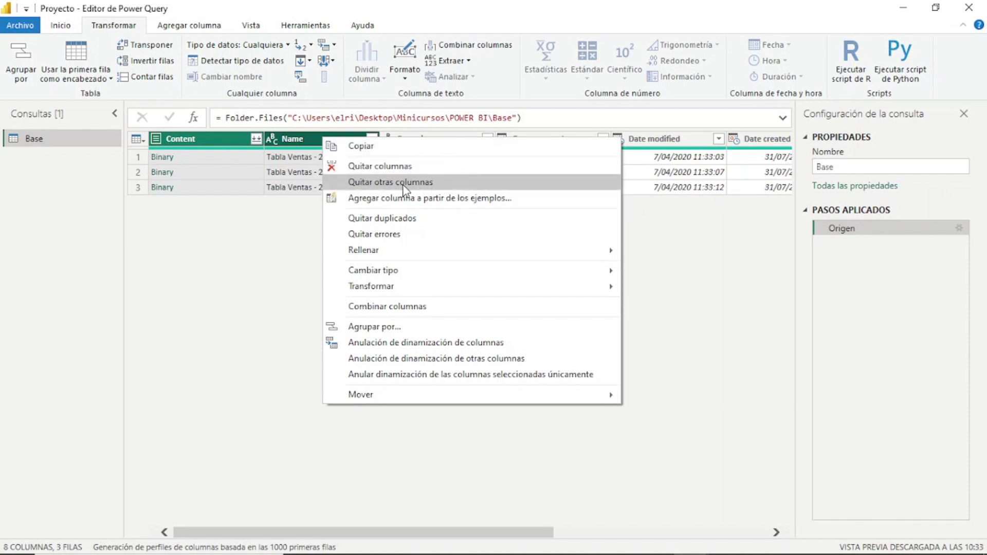
{"action": "left_click", "coordinate": [405, 183]}
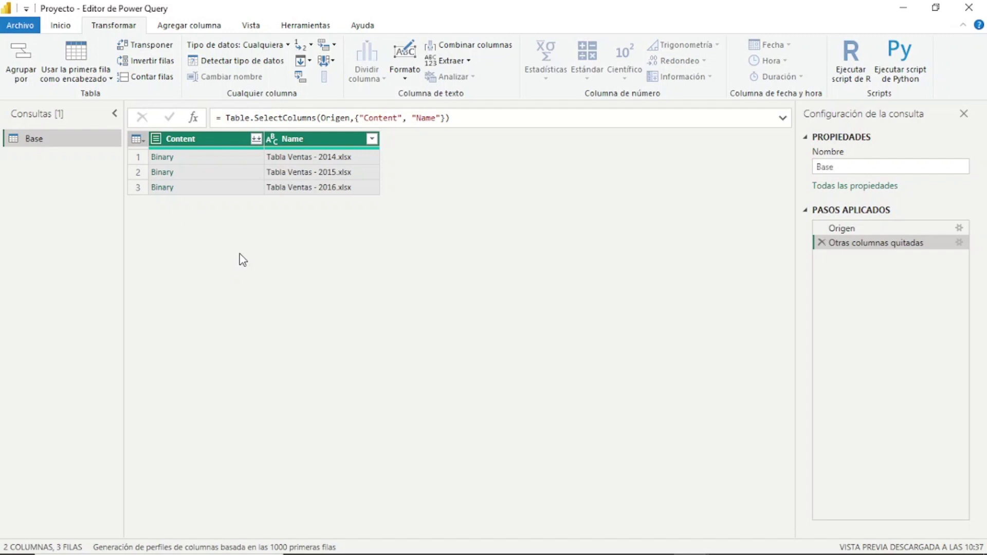
Start a custom column on the Base query, replacing the default name Personalizado with Contenido
{"action": "left_click", "coordinate": [213, 28]}
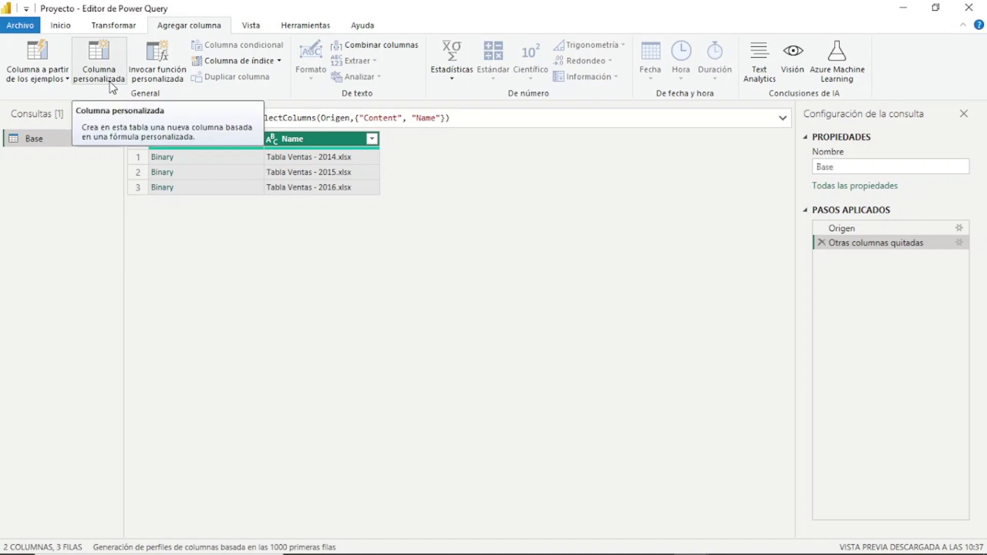
{"action": "left_click", "coordinate": [110, 65]}
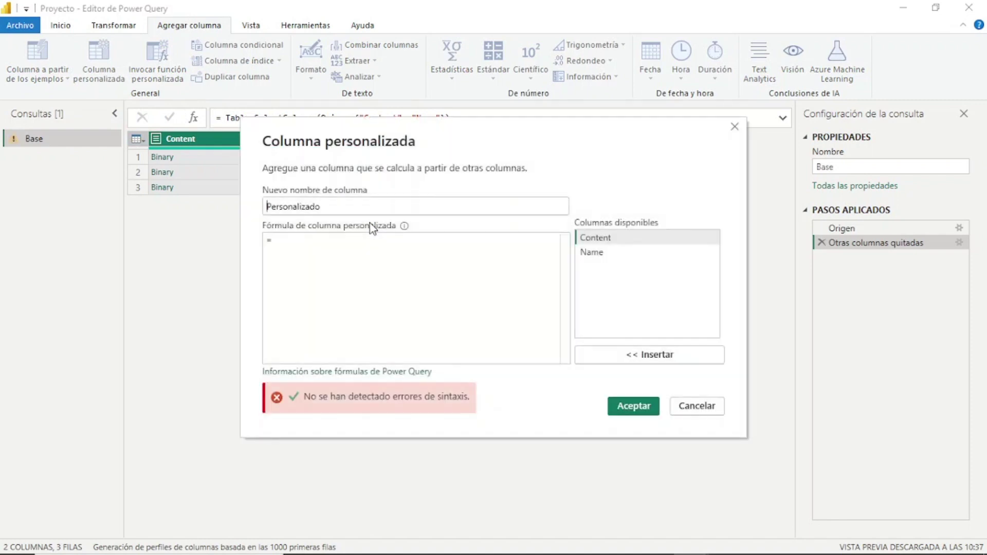
{"action": "left_click_drag", "start_coordinate": [434, 139], "coordinate": [392, 114]}
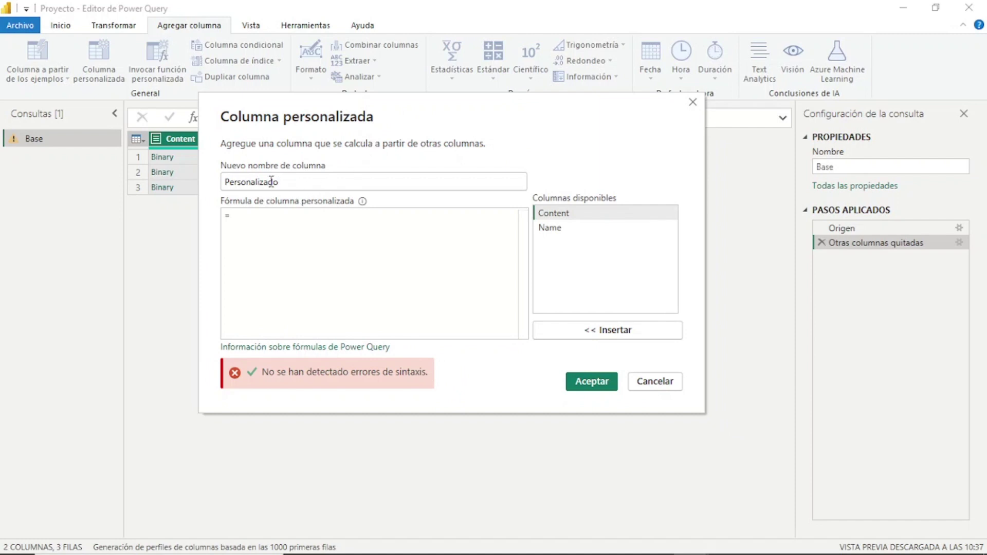
{"action": "left_click_drag", "start_coordinate": [272, 183], "coordinate": [224, 184]}
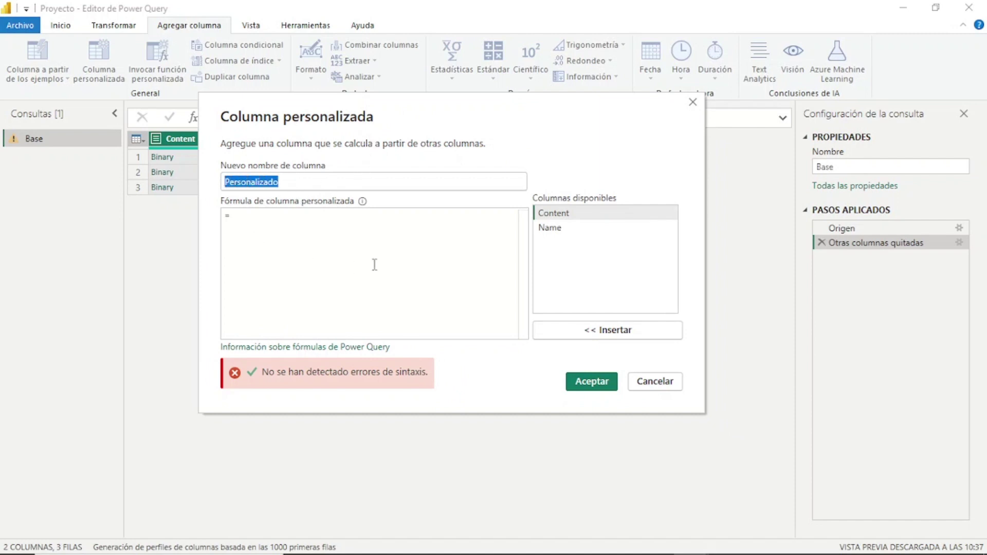
{"action": "key", "text": "BackSpace"}
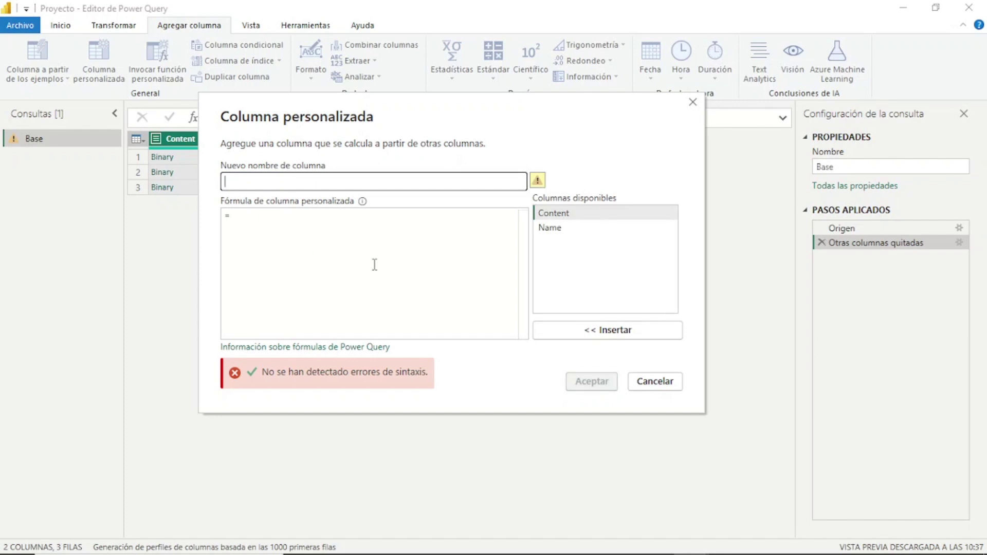
{"action": "type", "text": "C"}
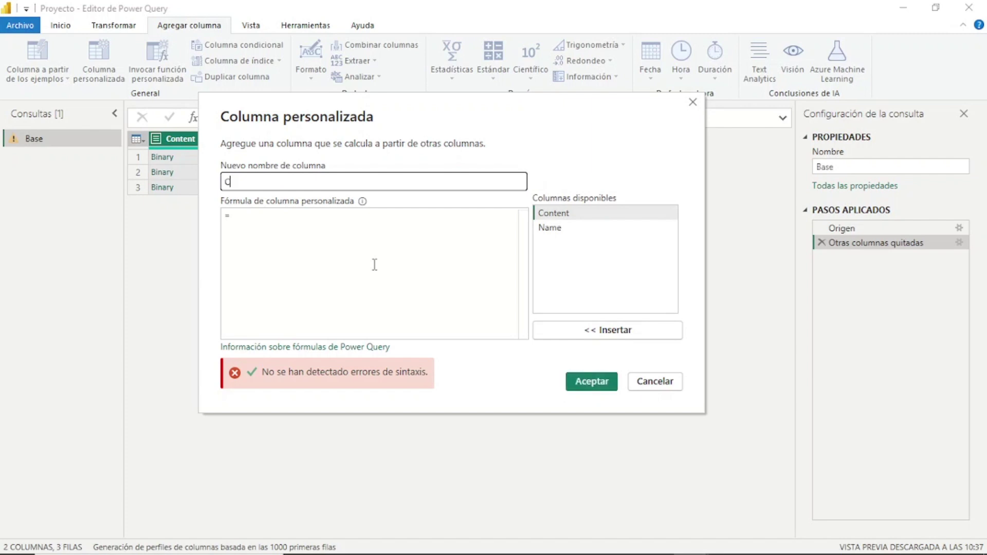
{"action": "type", "text": "onten"}
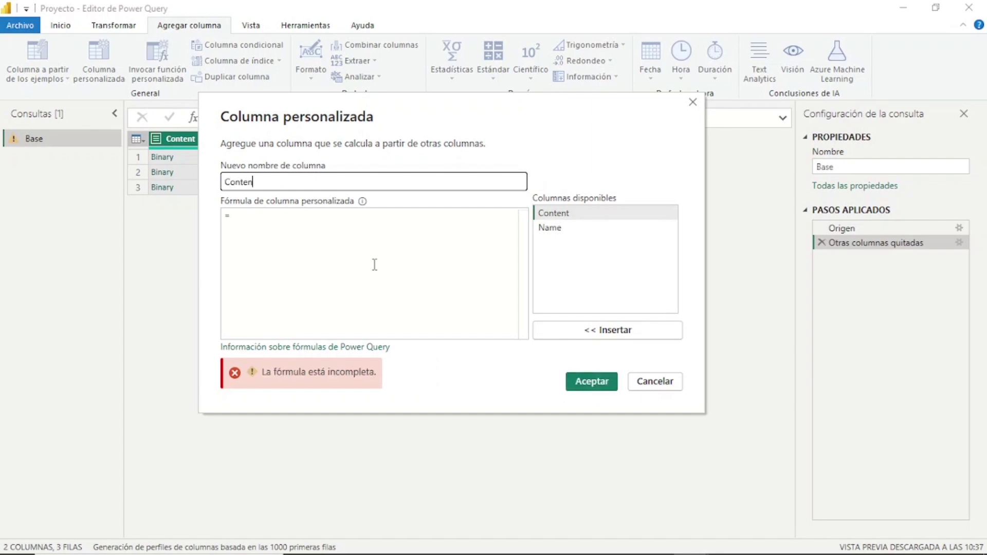
{"action": "type", "text": "ido"}
{"action": "left_click", "coordinate": [287, 221]}
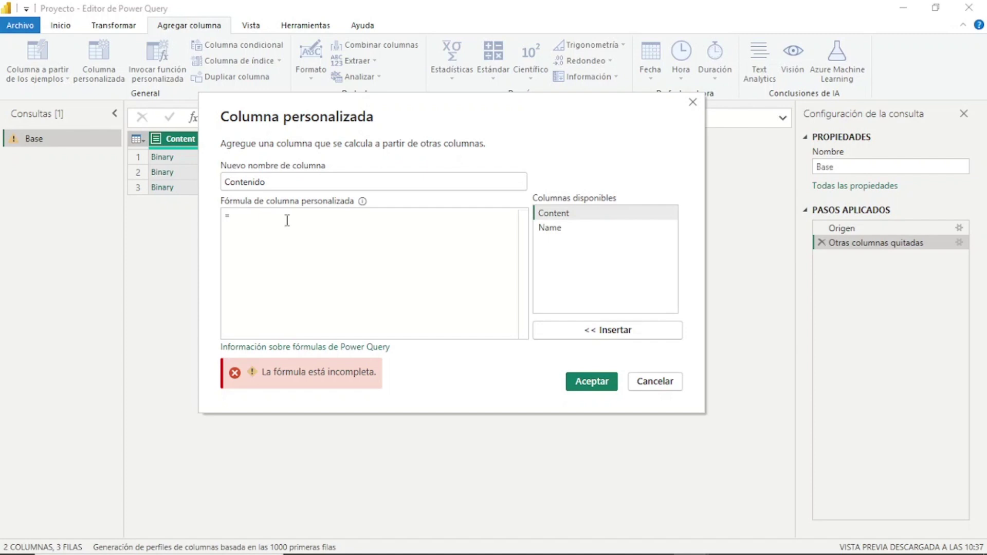
Enter the formula Excel.Workbook([Content]) and create the Contenido column
{"action": "type", "text": "Excel"}
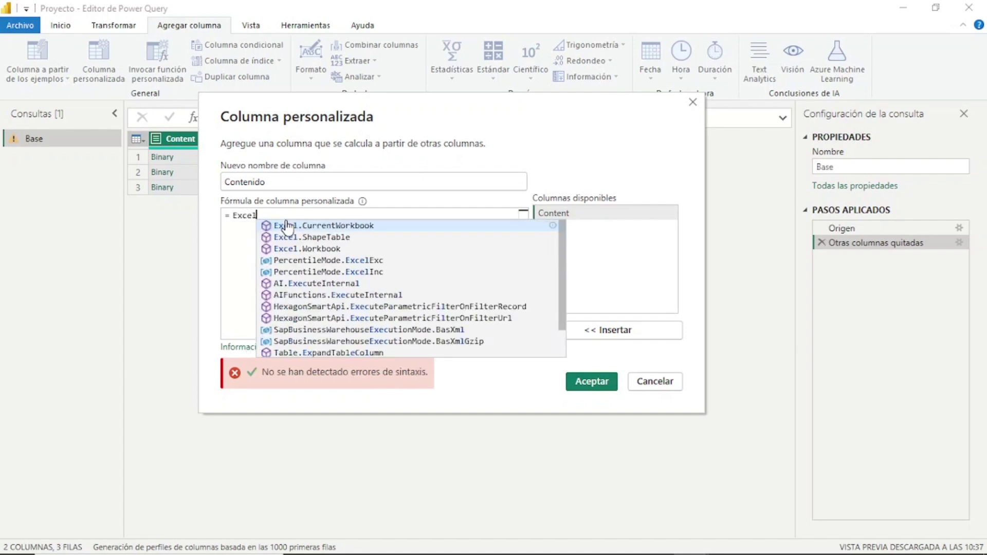
{"action": "type", "text": "."}
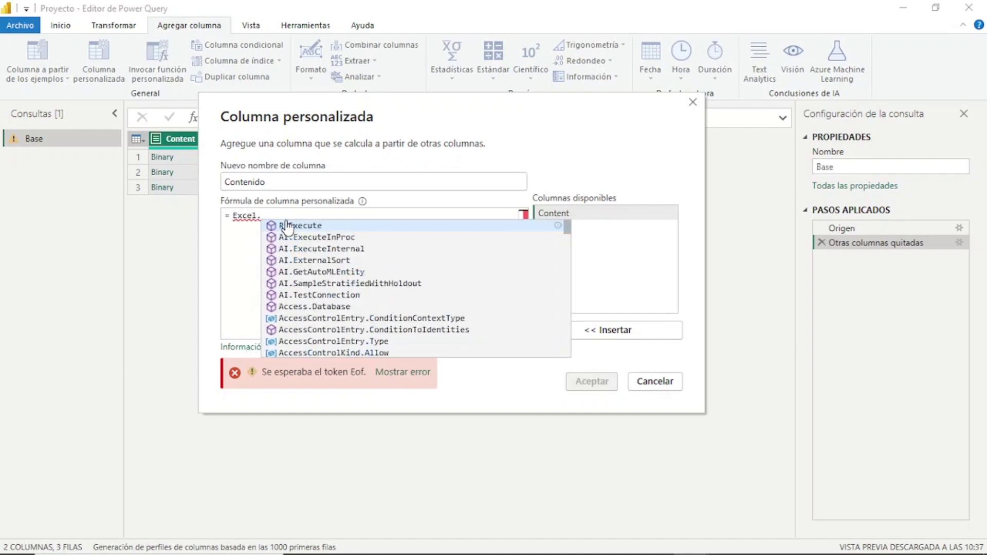
{"action": "type", "text": "work"}
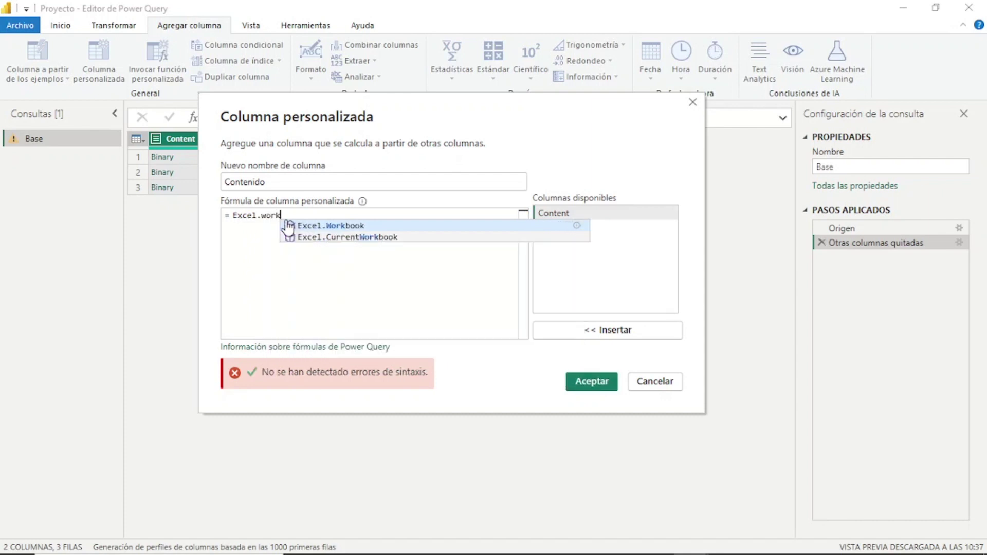
{"action": "left_click", "coordinate": [288, 226]}
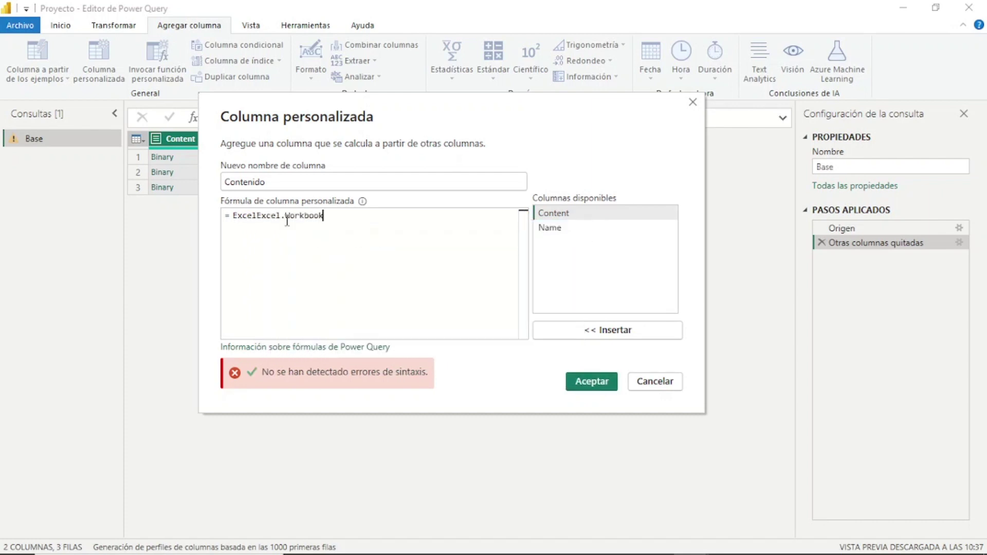
{"action": "key", "text": "Left"}
{"action": "key", "text": "Left"}
{"action": "key", "text": "Left"}
{"action": "key", "text": "Left"}
{"action": "key", "text": "Left"}
{"action": "key", "text": "Left"}
{"action": "key", "text": "Left"}
{"action": "key", "text": "Left"}
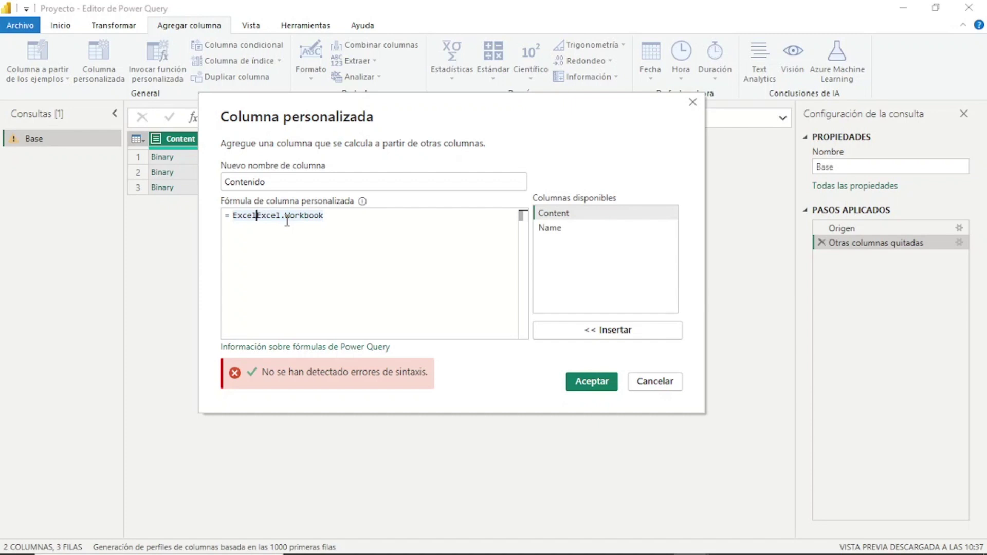
{"action": "key", "text": "BackSpace"}
{"action": "key", "text": "BackSpace"}
{"action": "key", "text": "BackSpace"}
{"action": "key", "text": "BackSpace"}
{"action": "key", "text": "BackSpace"}
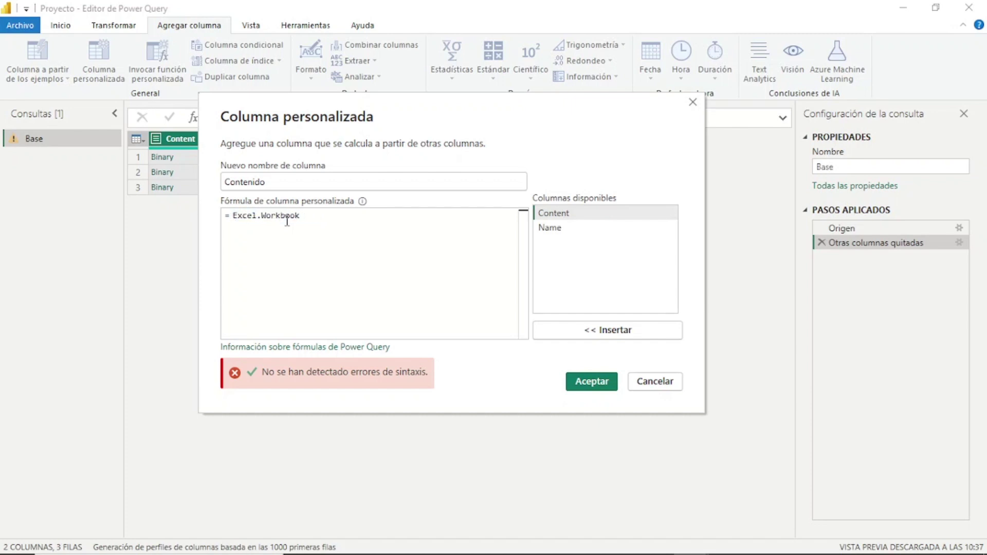
{"action": "key", "text": "Right"}
{"action": "key", "text": "Right"}
{"action": "key", "text": "Right"}
{"action": "key", "text": "Right"}
{"action": "key", "text": "Right"}
{"action": "key", "text": "Right"}
{"action": "key", "text": "Right"}
{"action": "type", "text": "("}
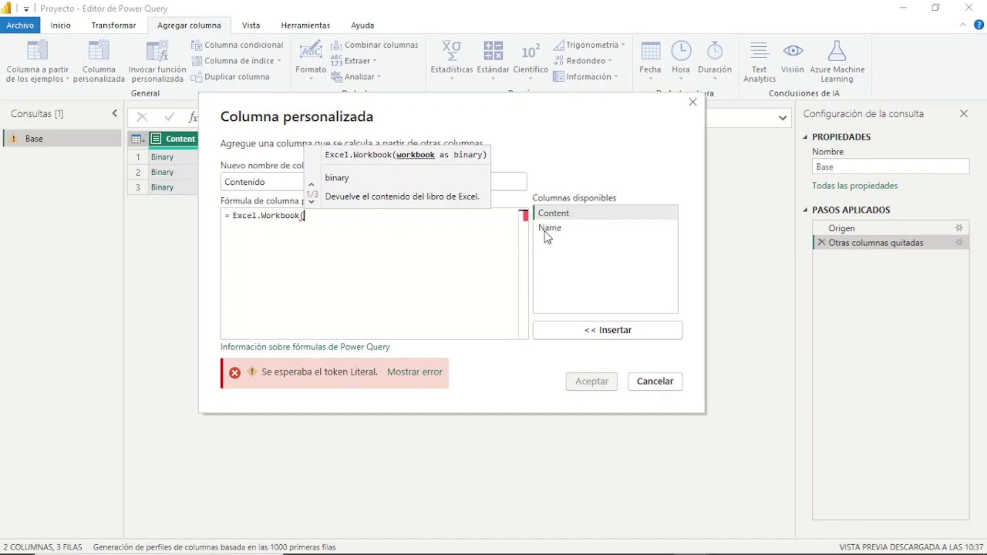
{"action": "left_click", "coordinate": [570, 214]}
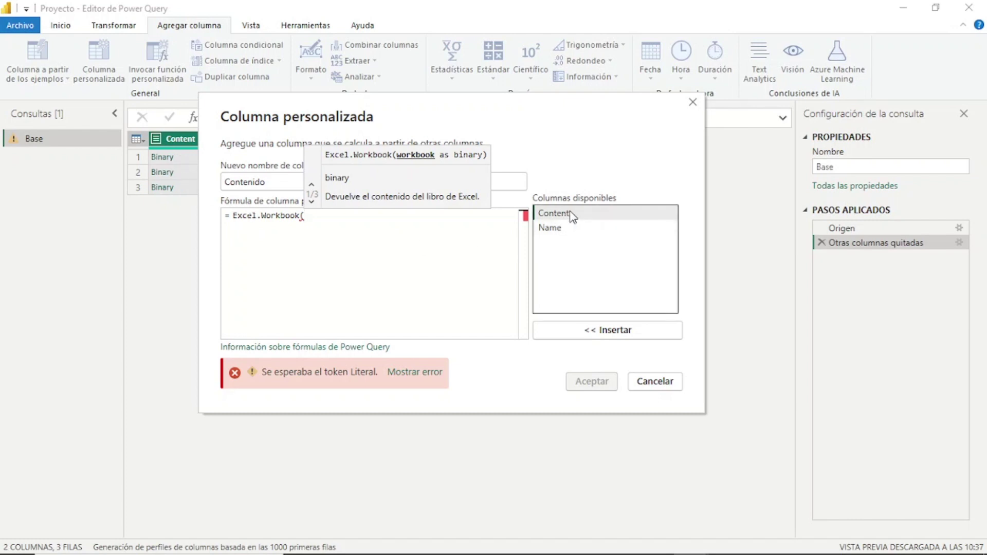
{"action": "left_click", "coordinate": [600, 333]}
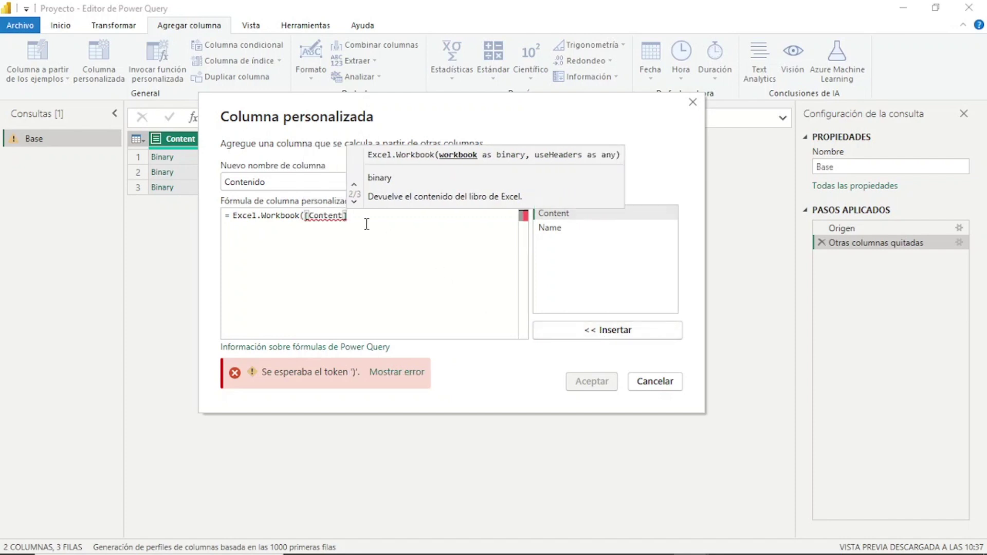
{"action": "type", "text": ")"}
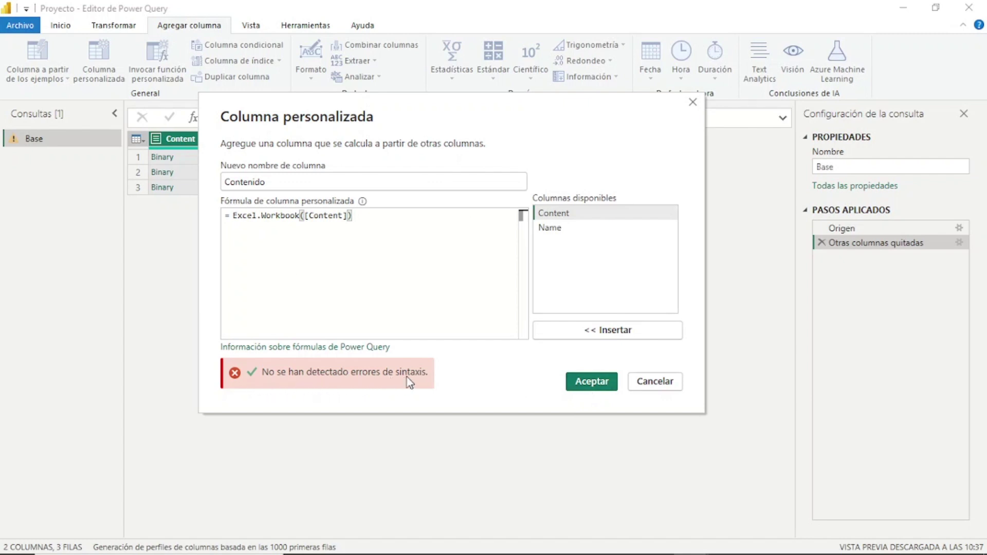
{"action": "left_click", "coordinate": [591, 381]}
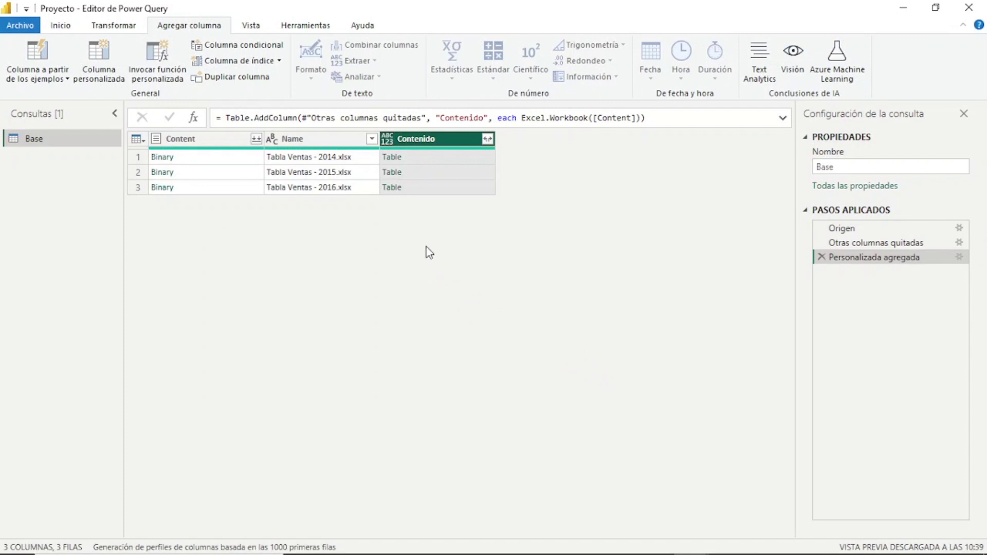
Preview the 2014 file's Contenido table, showing the VENTAS sheet and ColNroFactura name
{"action": "left_click", "coordinate": [423, 163]}
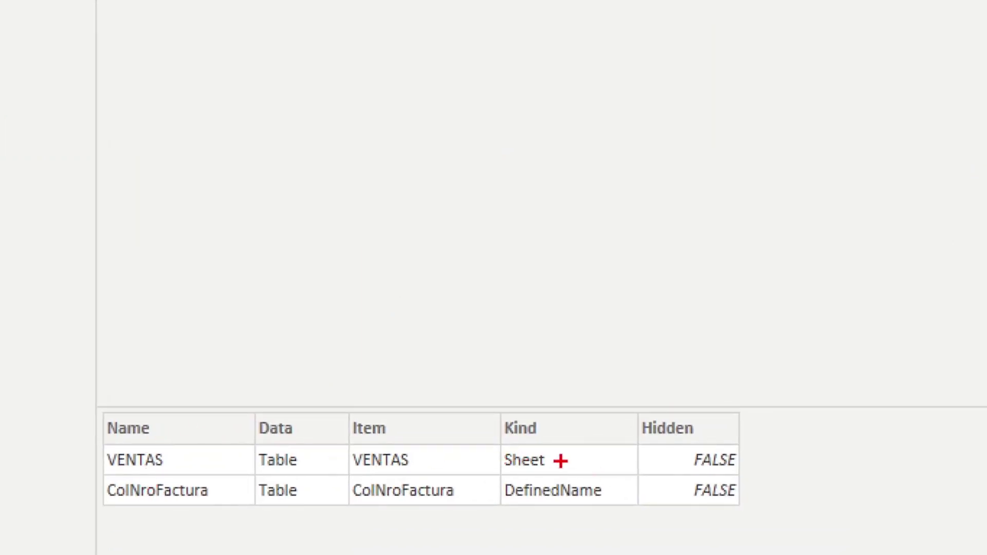
{"action": "left_click_drag", "start_coordinate": [562, 458], "coordinate": [605, 443]}
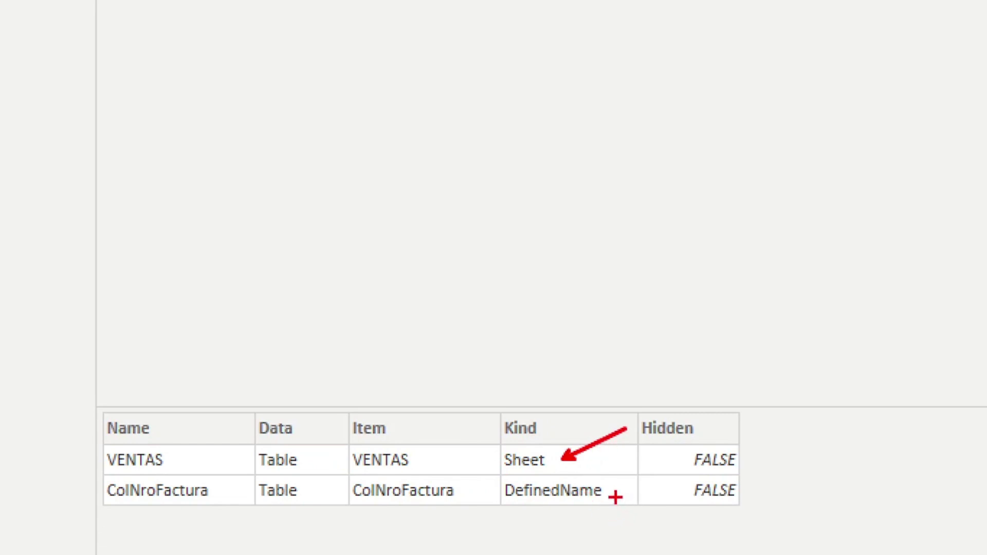
{"action": "left_click_drag", "start_coordinate": [614, 495], "coordinate": [637, 524]}
{"action": "mouse_move", "coordinate": [489, 407]}
{"action": "left_mouse_down"}
{"action": "mouse_move", "coordinate": [561, 446]}
{"action": "mouse_move", "coordinate": [615, 396]}
{"action": "left_mouse_up"}
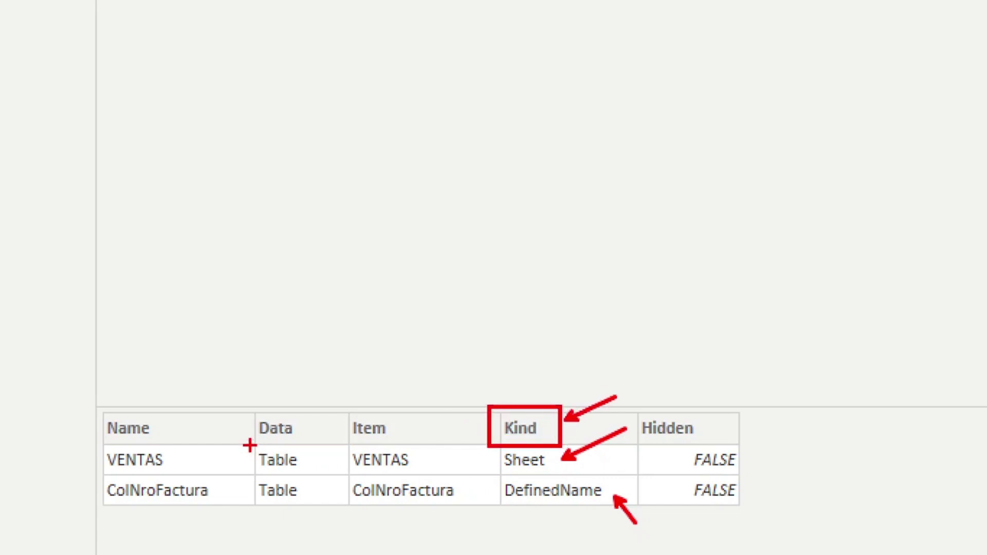
{"action": "mouse_move", "coordinate": [252, 412]}
{"action": "left_mouse_down"}
{"action": "mouse_move", "coordinate": [325, 443]}
{"action": "mouse_move", "coordinate": [330, 507]}
{"action": "left_mouse_up"}
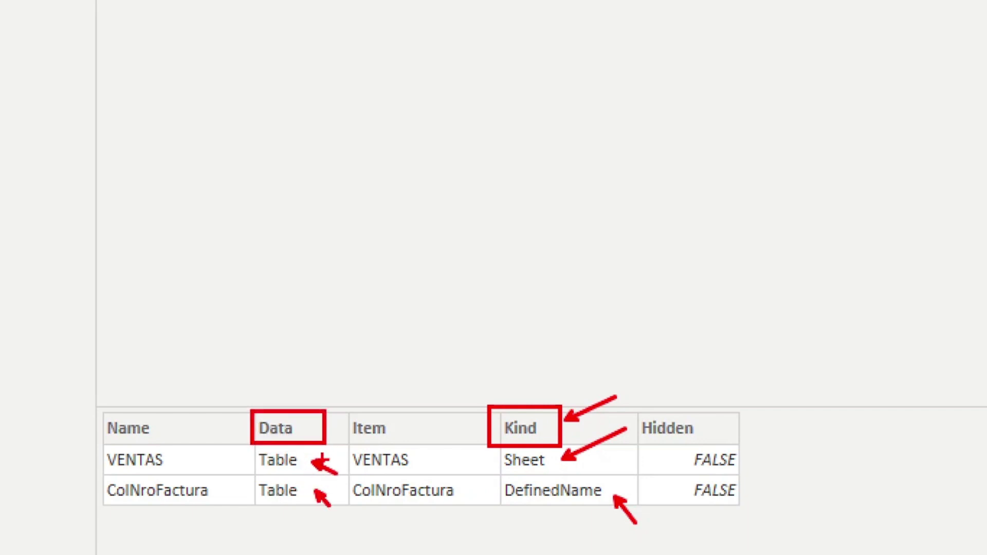
{"action": "left_click_drag", "start_coordinate": [330, 419], "coordinate": [370, 399]}
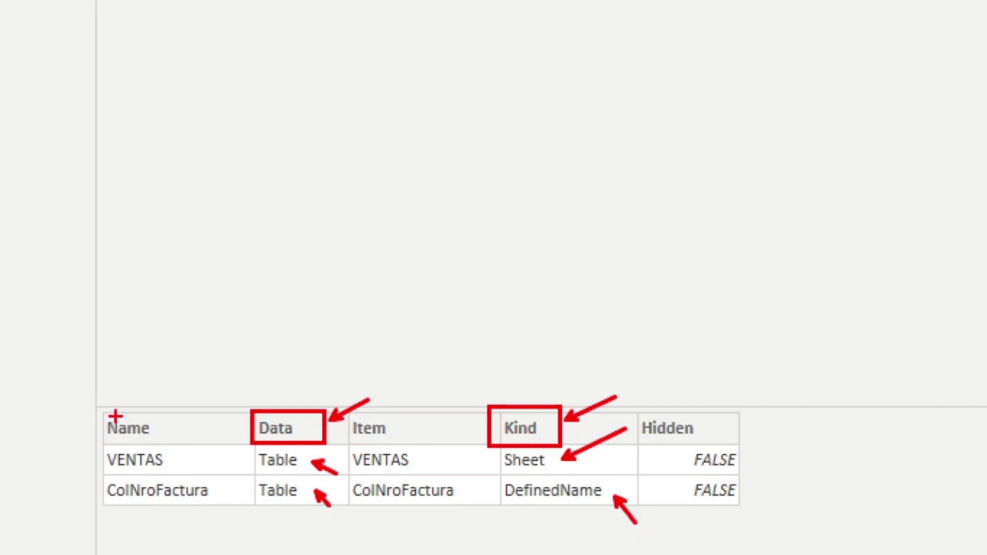
{"action": "key", "text": "Escape"}
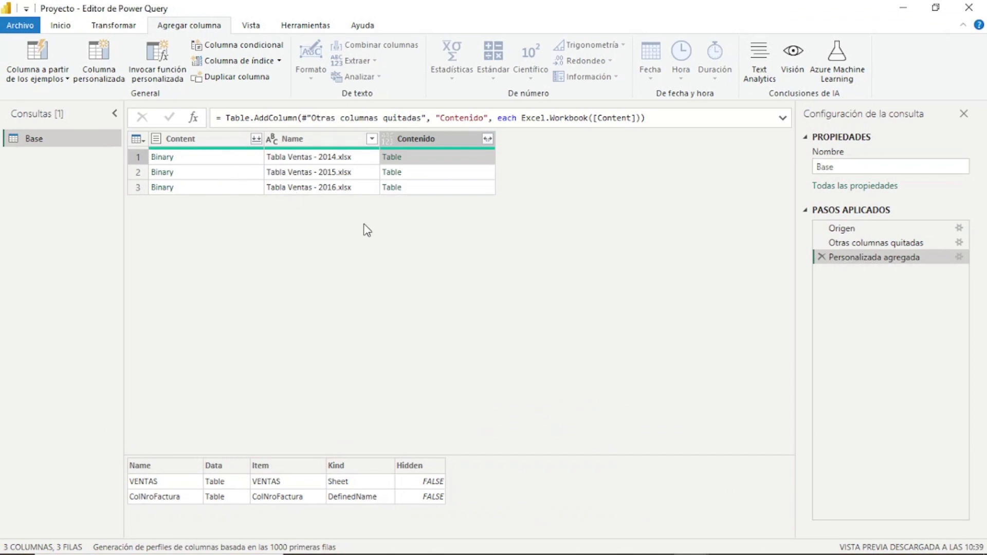
Preview the workbook contents of the 2015 and 2016 files
{"action": "left_click", "coordinate": [435, 188]}
{"action": "left_click", "coordinate": [431, 172]}
{"action": "left_click", "coordinate": [430, 157]}
{"action": "left_click", "coordinate": [430, 173]}
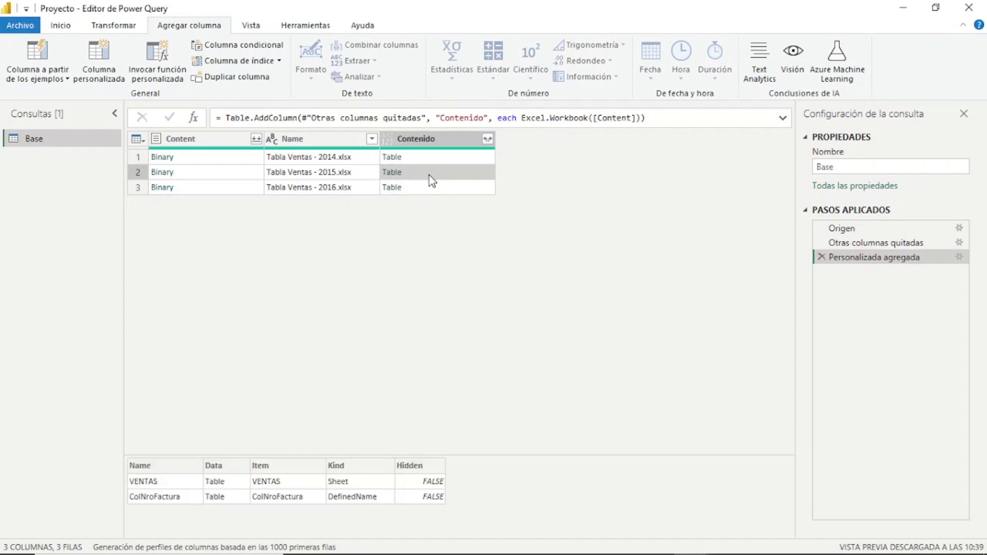
{"action": "left_click", "coordinate": [430, 188]}
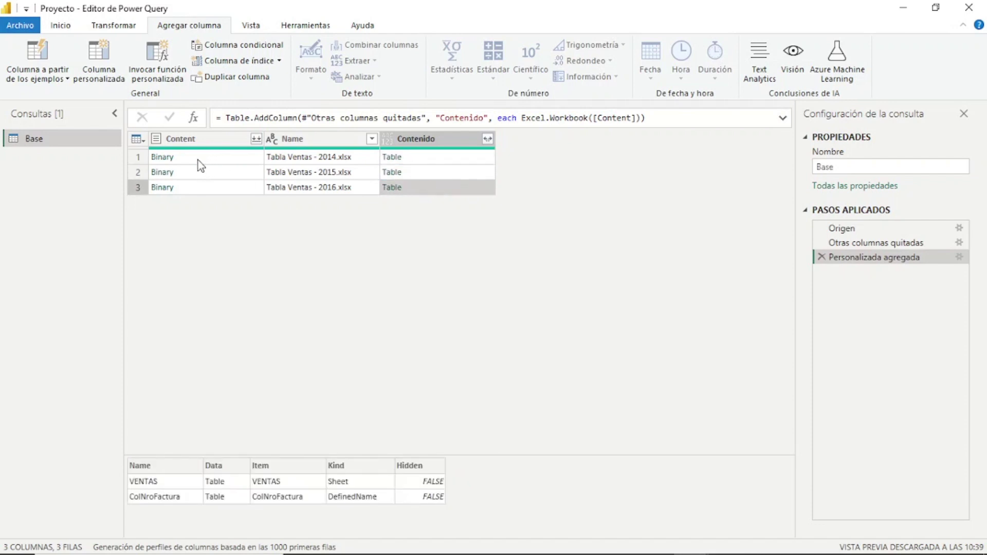
Remove the Content column, then preview the 2014 file's Contenido table again
{"action": "left_click", "coordinate": [215, 140]}
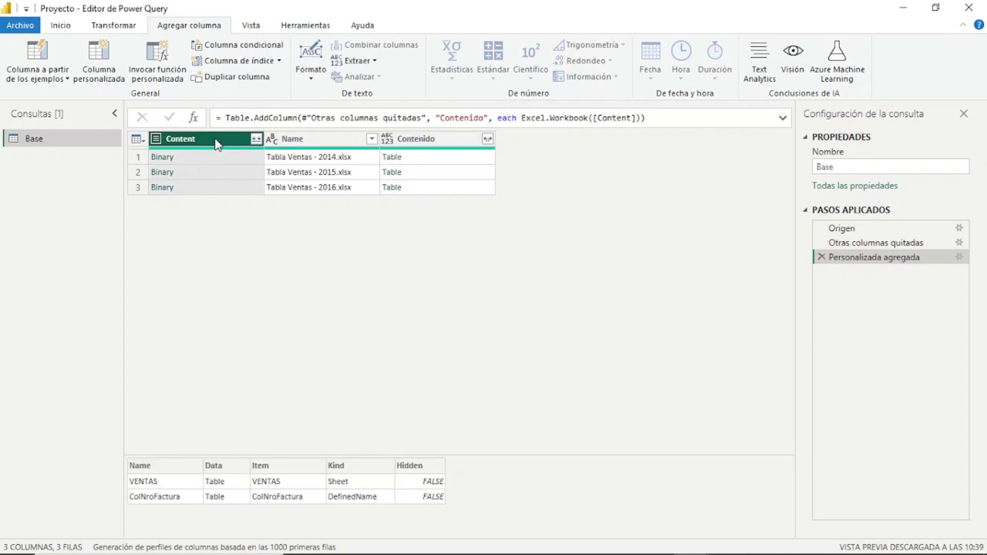
{"action": "right_click", "coordinate": [217, 145]}
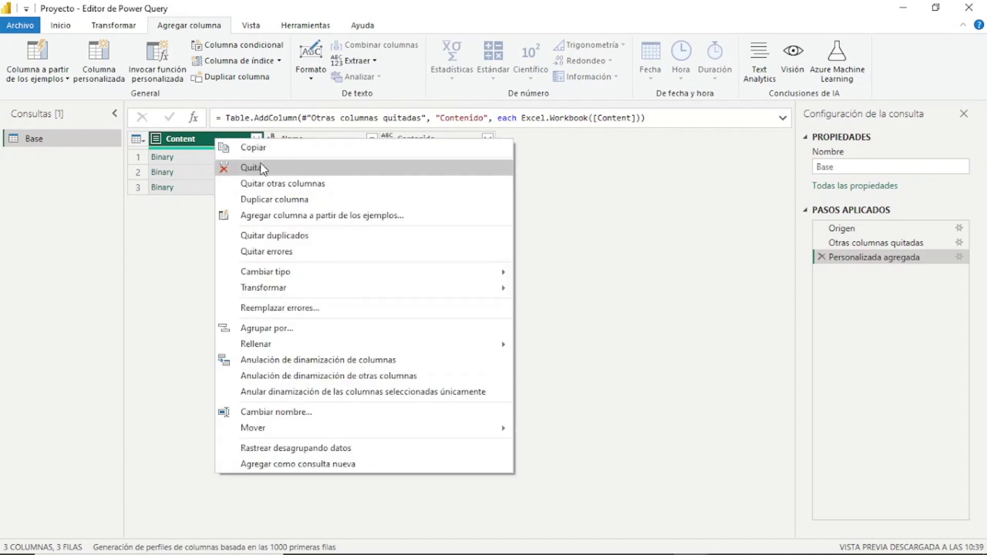
{"action": "left_click", "coordinate": [294, 171]}
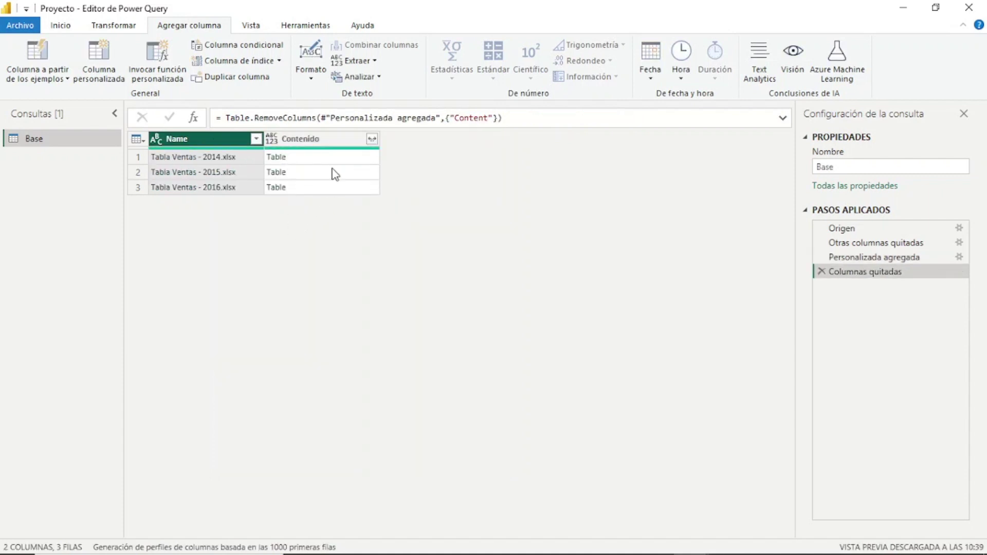
{"action": "left_click", "coordinate": [334, 147]}
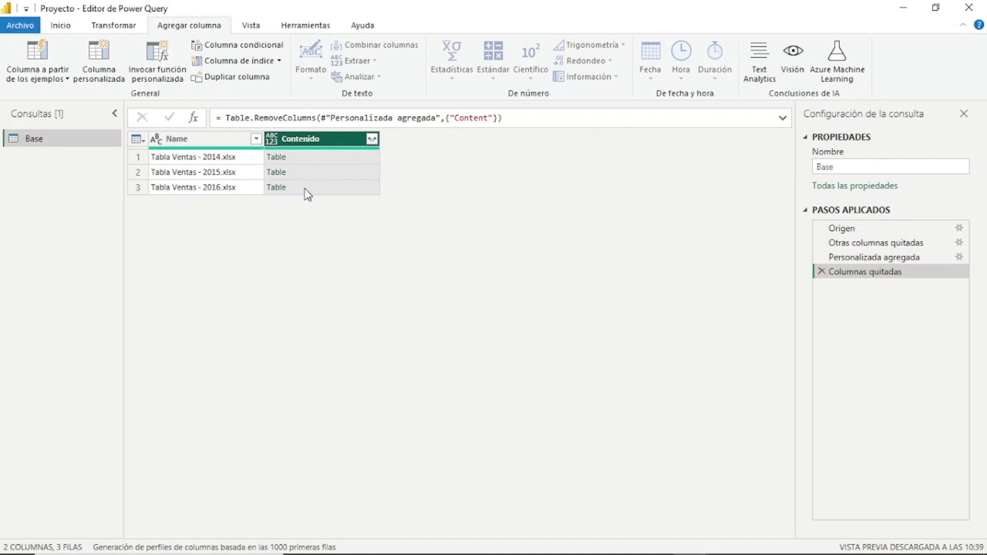
{"action": "left_click", "coordinate": [303, 157]}
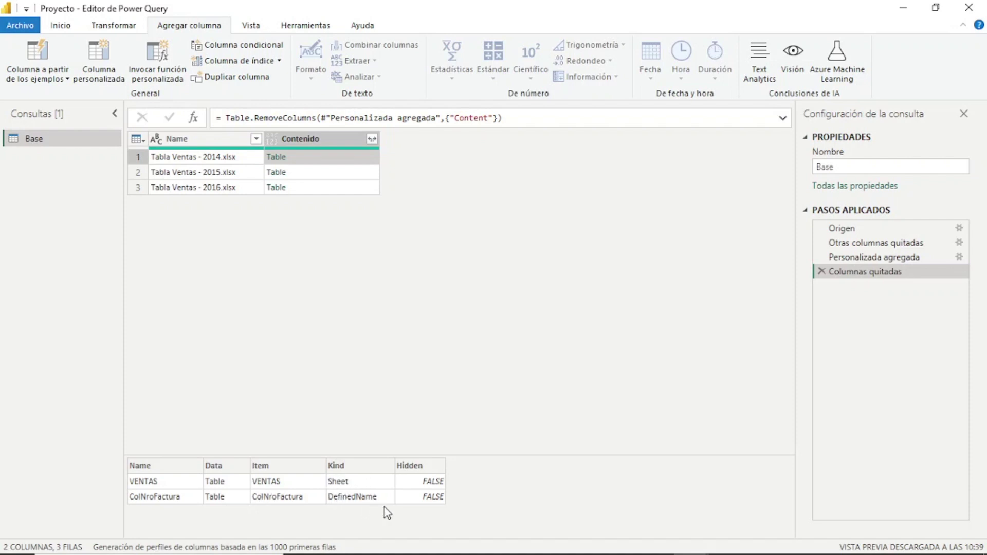
Expand Contenido into only the Data and Kind columns, without the Contenido prefix
{"action": "left_click", "coordinate": [372, 139]}
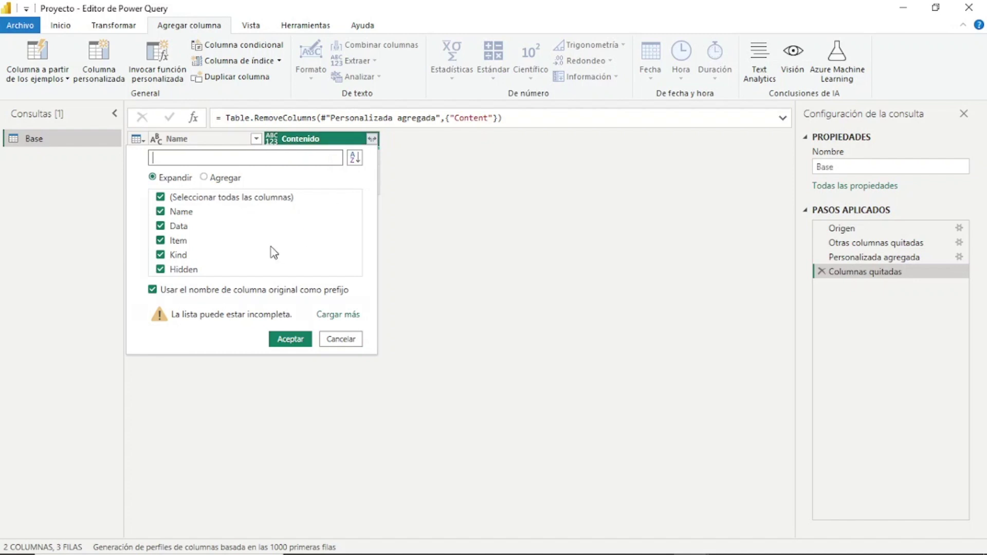
{"action": "left_click", "coordinate": [349, 316]}
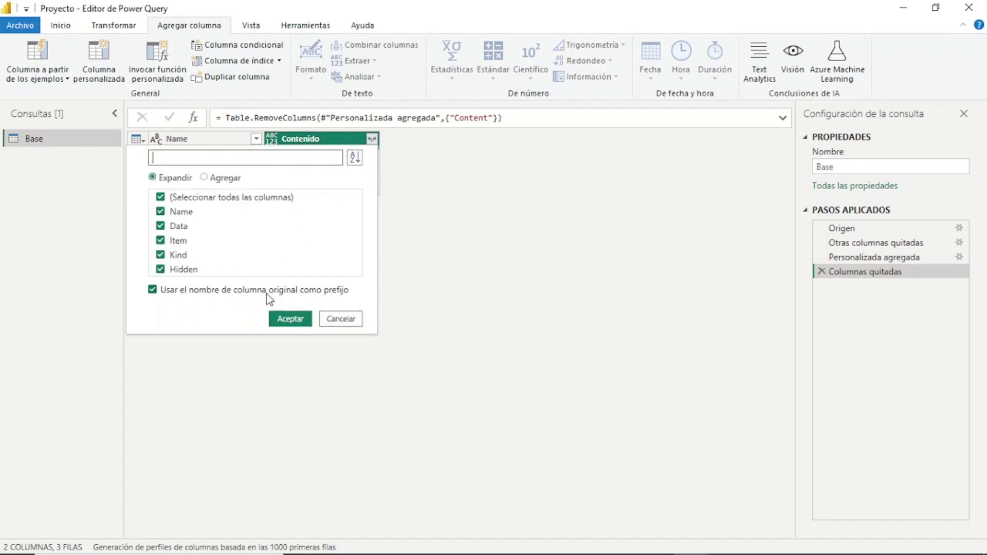
{"action": "left_click", "coordinate": [238, 294]}
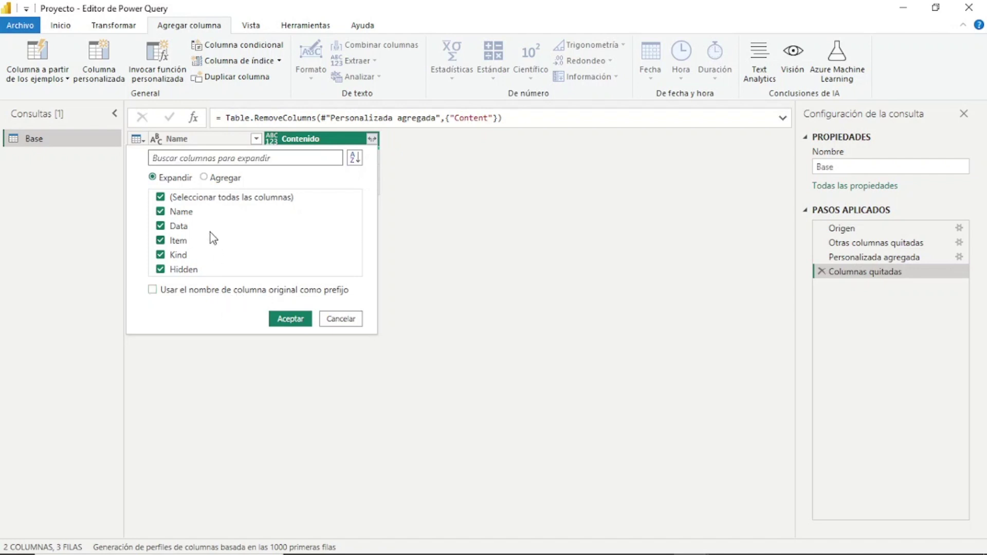
{"action": "left_click", "coordinate": [169, 201]}
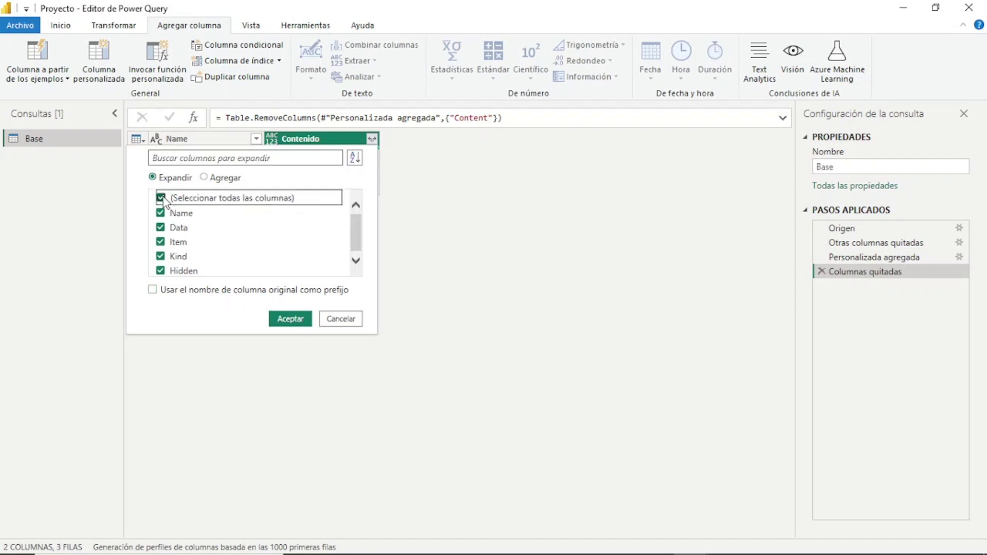
{"action": "left_click", "coordinate": [163, 227]}
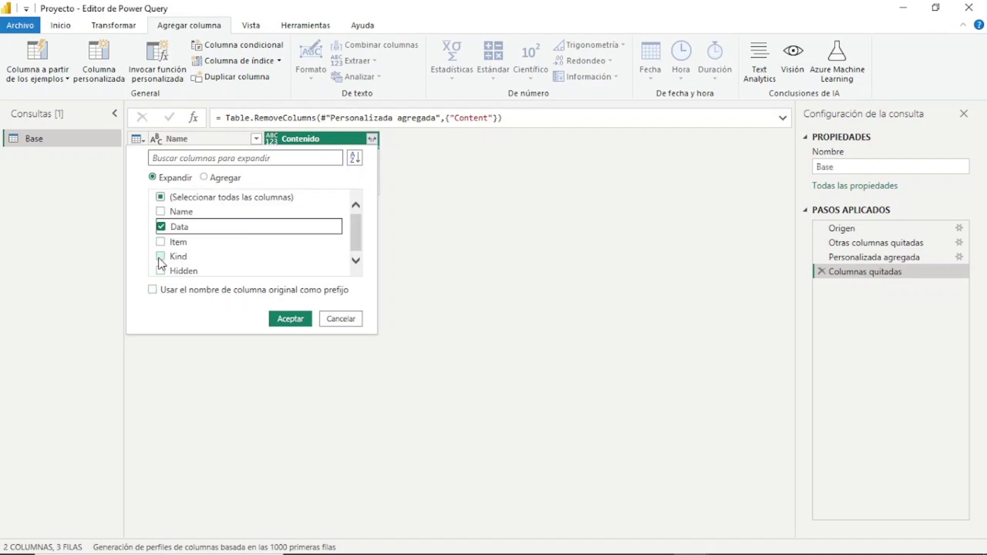
{"action": "left_click", "coordinate": [221, 255]}
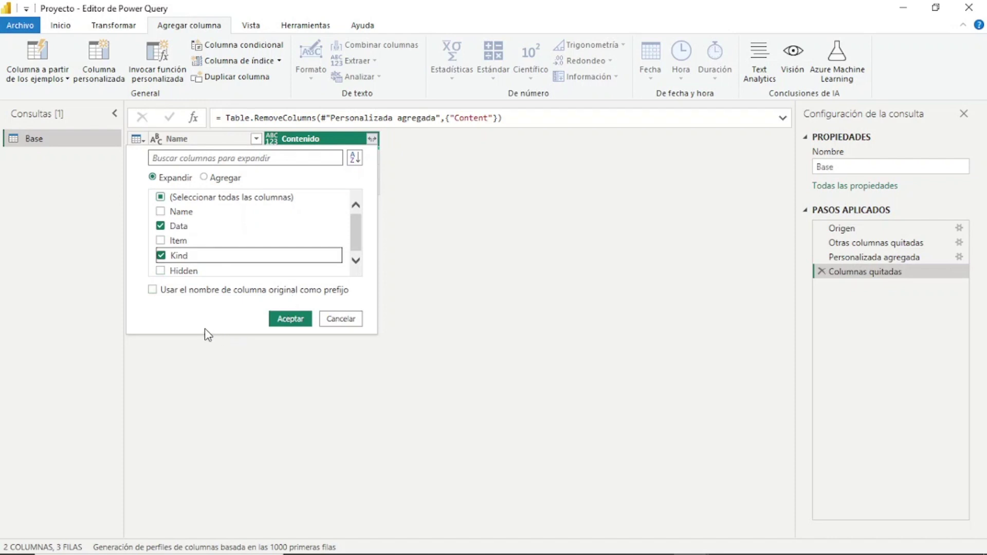
{"action": "left_click", "coordinate": [283, 321]}
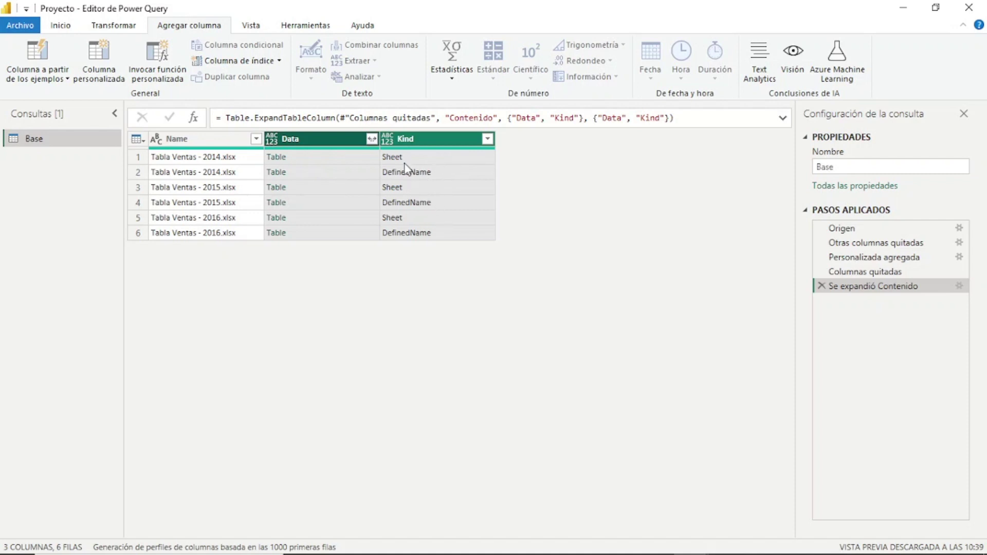
{"action": "left_click", "coordinate": [423, 159]}
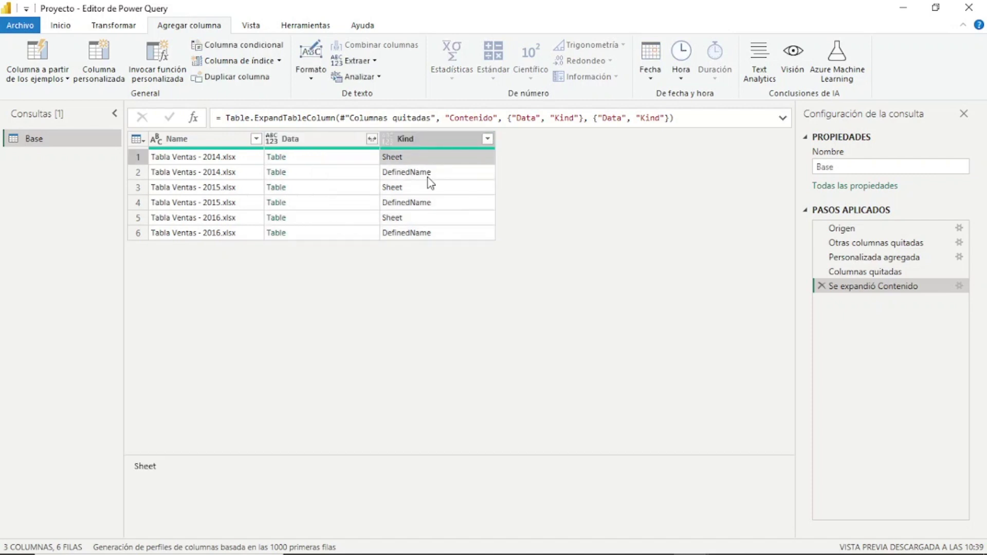
Filter the Kind column to exclude DefinedName, keeping only the Sheet rows
{"action": "left_click", "coordinate": [430, 174]}
{"action": "left_click", "coordinate": [430, 185]}
{"action": "left_click", "coordinate": [430, 203]}
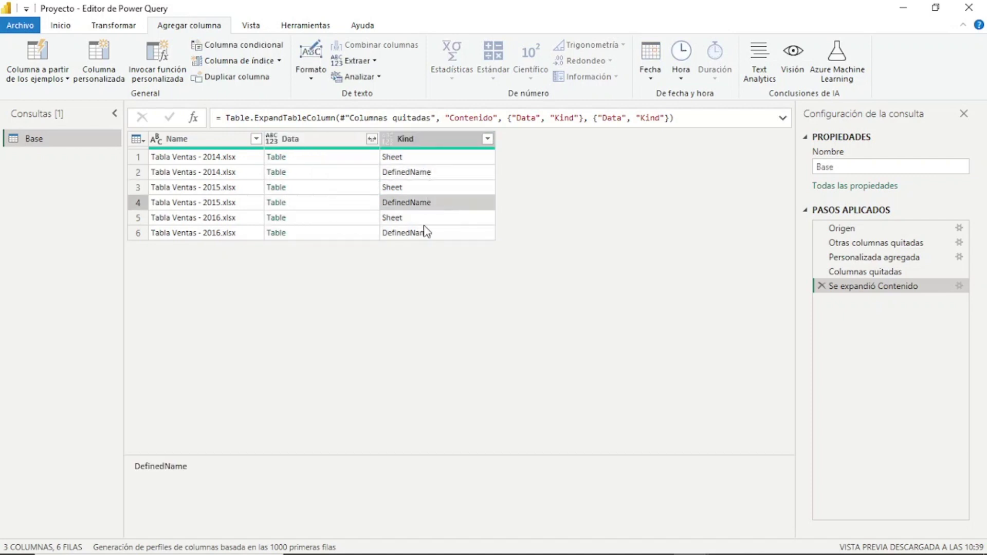
{"action": "left_click", "coordinate": [487, 139]}
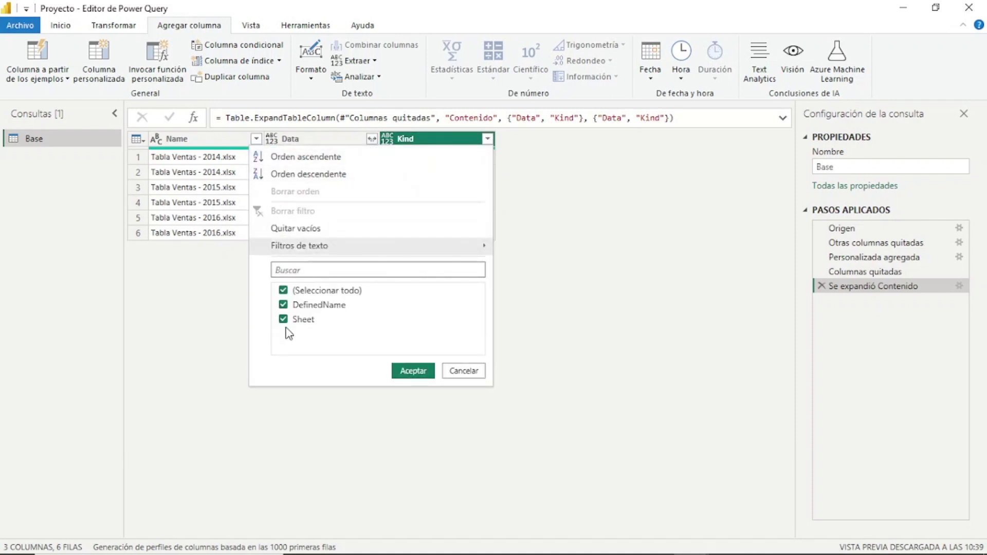
{"action": "left_click", "coordinate": [284, 305]}
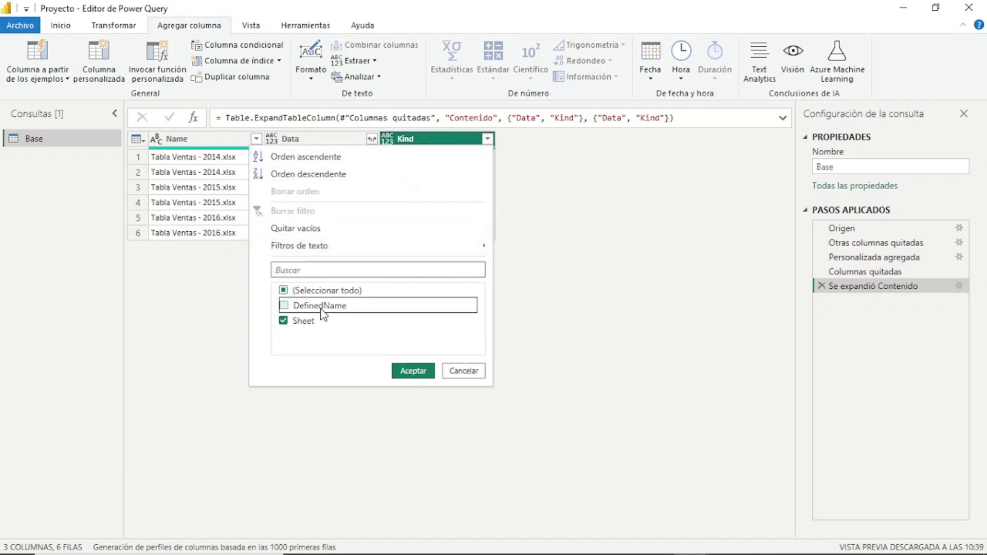
{"action": "left_click", "coordinate": [412, 370]}
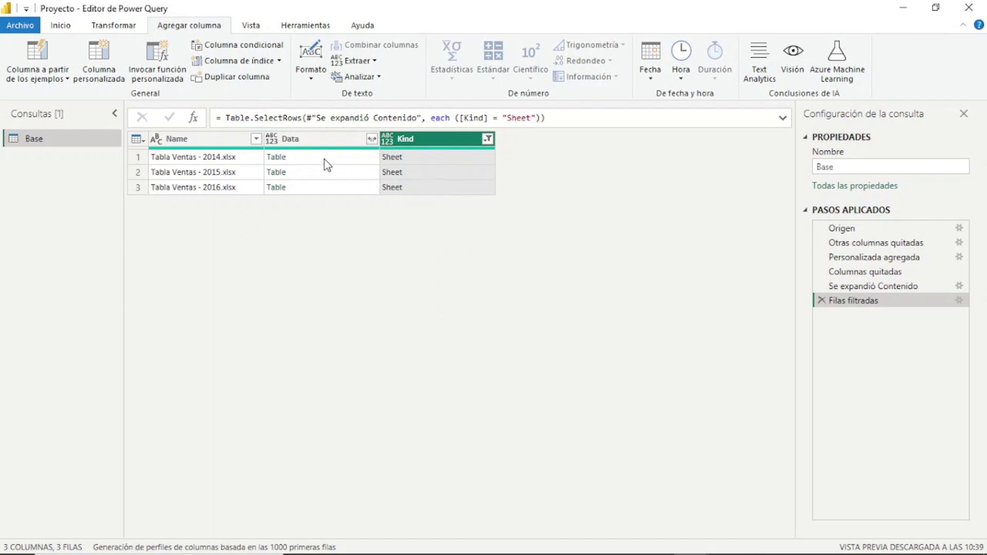
{"action": "left_click", "coordinate": [405, 159]}
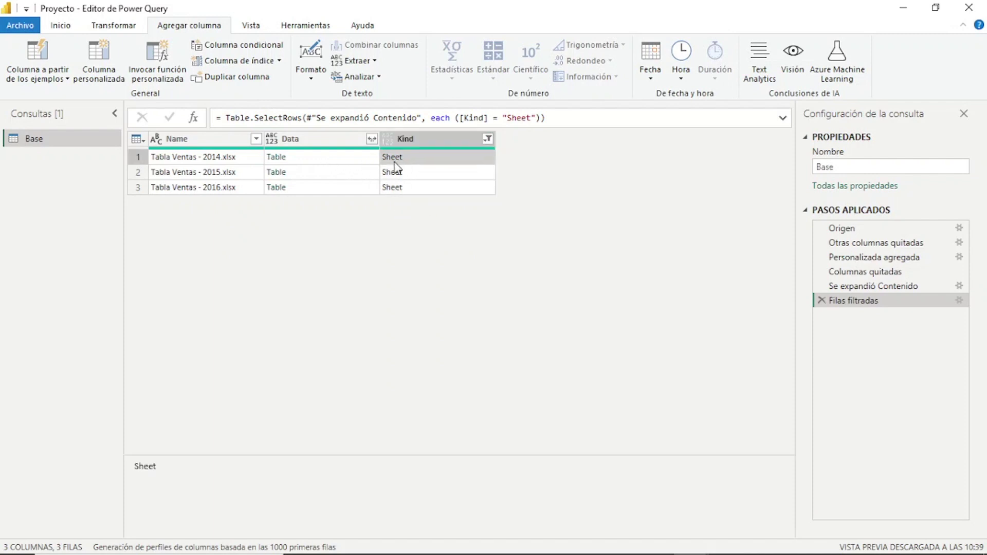
{"action": "left_click", "coordinate": [323, 163]}
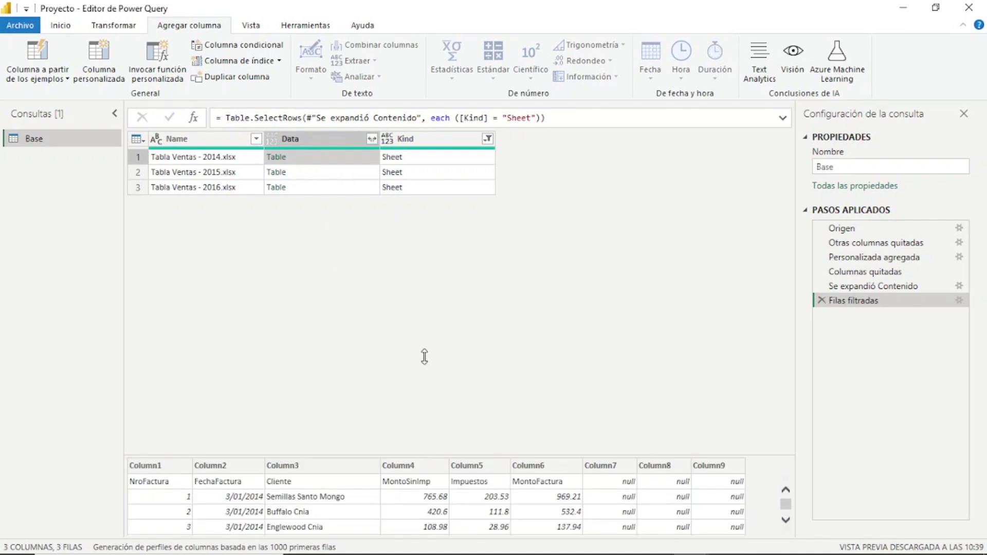
Enlarge the preview pane and view the 2015 and 2016 invoice tables
{"action": "left_click_drag", "start_coordinate": [424, 456], "coordinate": [423, 311]}
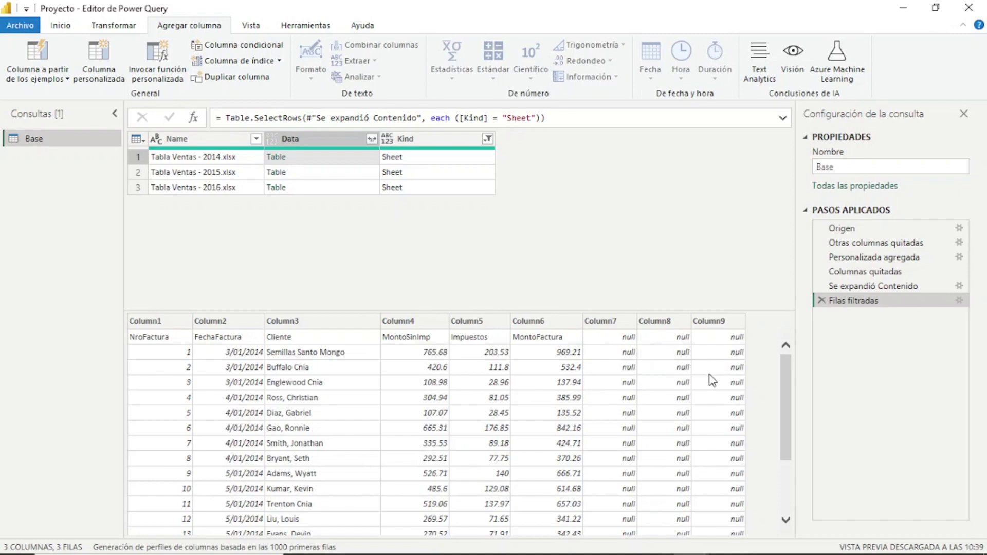
{"action": "left_click", "coordinate": [289, 172]}
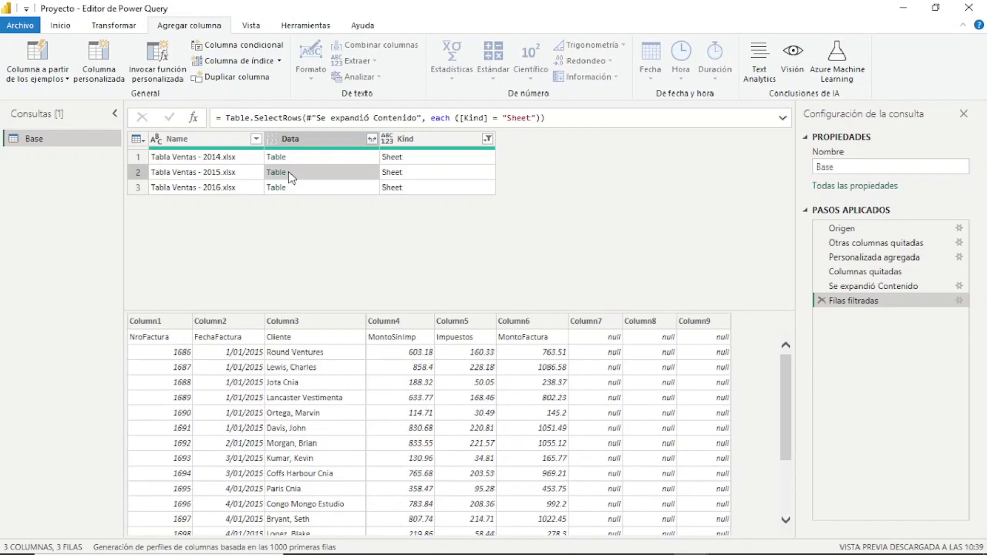
{"action": "left_click", "coordinate": [289, 186]}
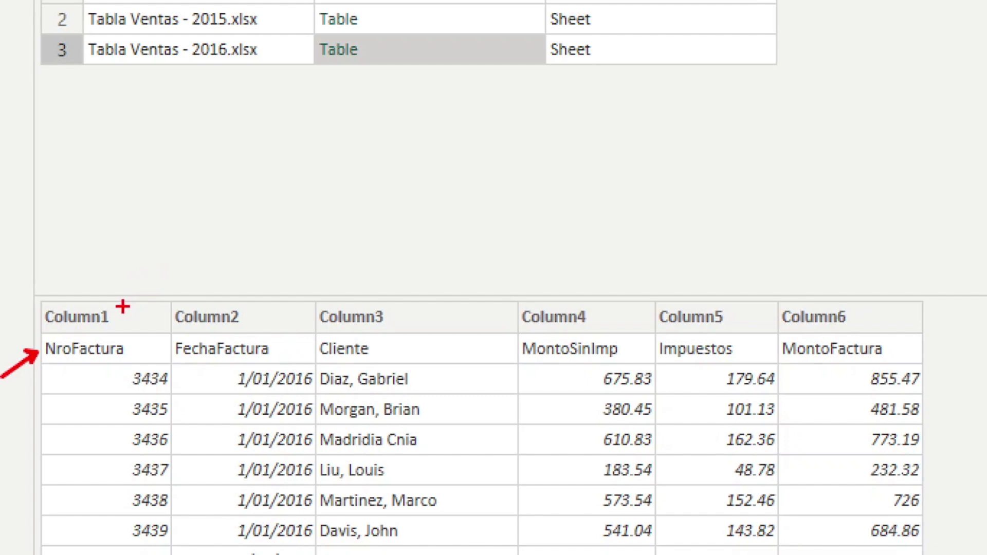
{"action": "left_click_drag", "start_coordinate": [122, 307], "coordinate": [164, 263]}
{"action": "left_click_drag", "start_coordinate": [255, 309], "coordinate": [322, 275]}
{"action": "left_click_drag", "start_coordinate": [395, 317], "coordinate": [446, 296]}
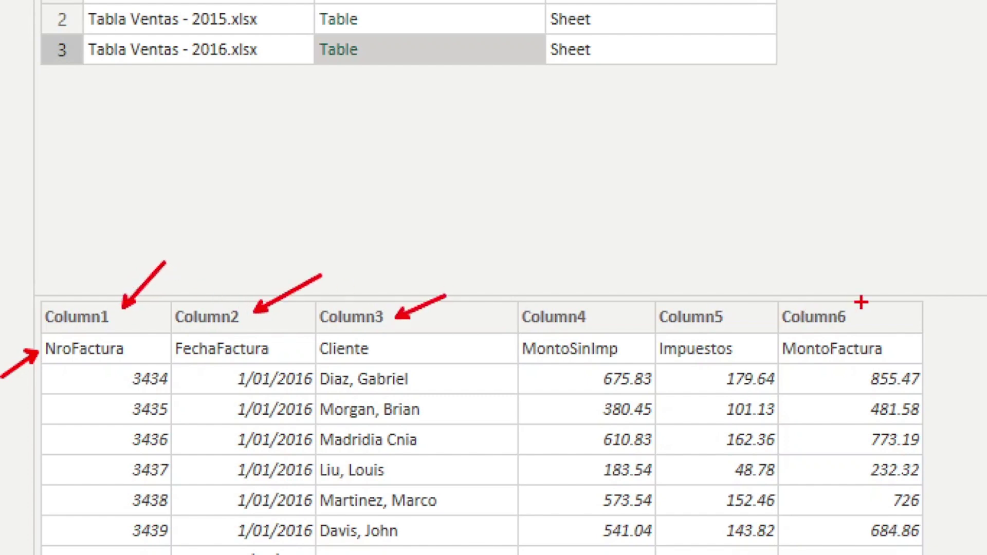
{"action": "left_click_drag", "start_coordinate": [861, 303], "coordinate": [892, 289]}
{"action": "mouse_move", "coordinate": [39, 333]}
{"action": "left_mouse_down"}
{"action": "mouse_move", "coordinate": [65, 360]}
{"action": "mouse_move", "coordinate": [923, 366]}
{"action": "left_mouse_up"}
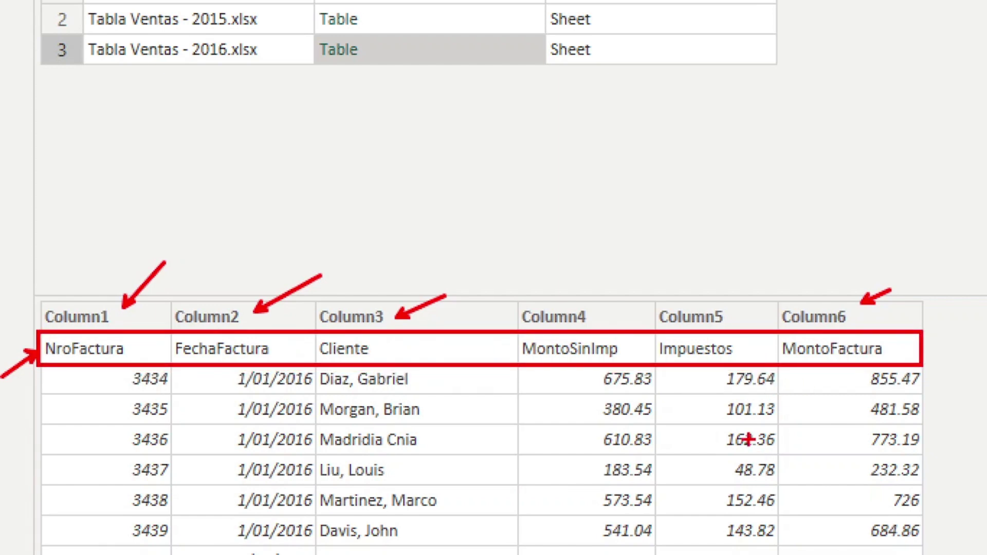
{"action": "mouse_move", "coordinate": [924, 353]}
{"action": "left_mouse_down"}
{"action": "mouse_move", "coordinate": [973, 257]}
{"action": "mouse_move", "coordinate": [898, 294]}
{"action": "mouse_move", "coordinate": [920, 308]}
{"action": "left_mouse_up"}
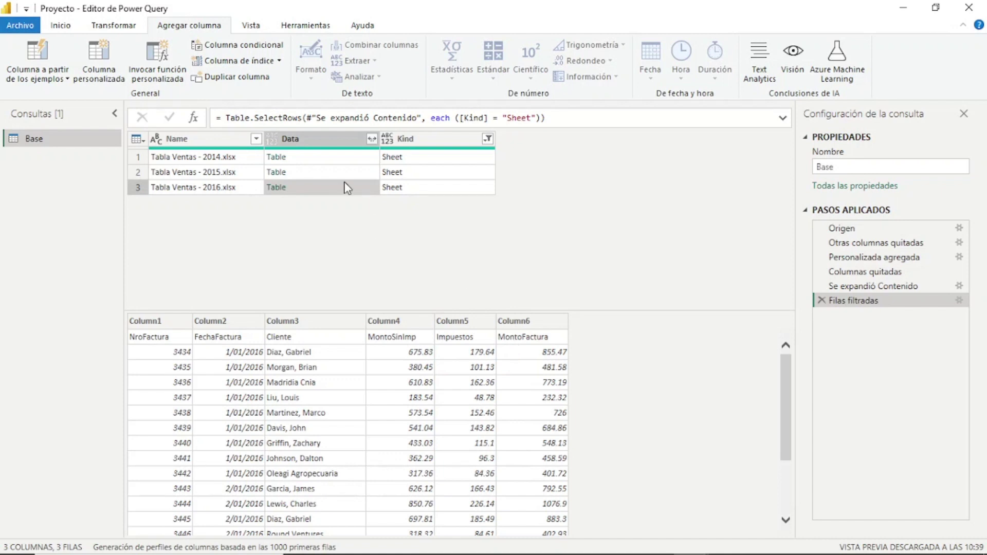
Drop the Kind column from the Base query, leaving Name and Data
{"action": "left_click", "coordinate": [445, 144]}
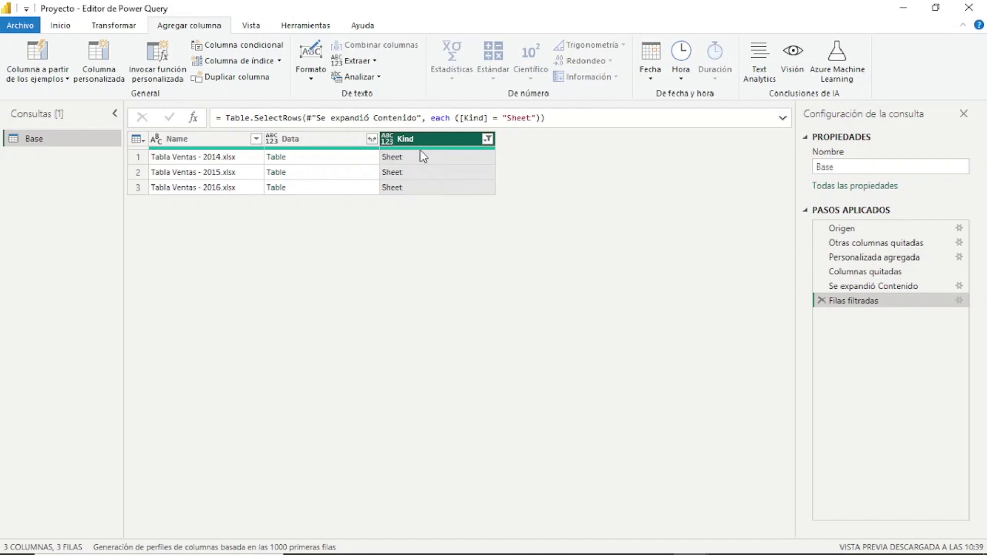
{"action": "right_click", "coordinate": [423, 144]}
{"action": "left_click", "coordinate": [446, 171]}
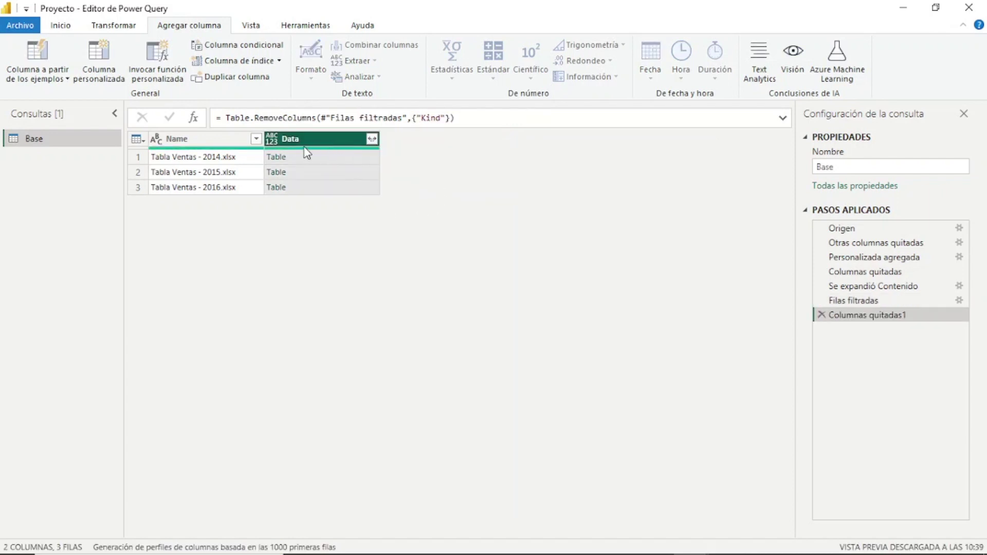
Start a new custom column named MoverEncabezado
{"action": "left_click", "coordinate": [118, 82]}
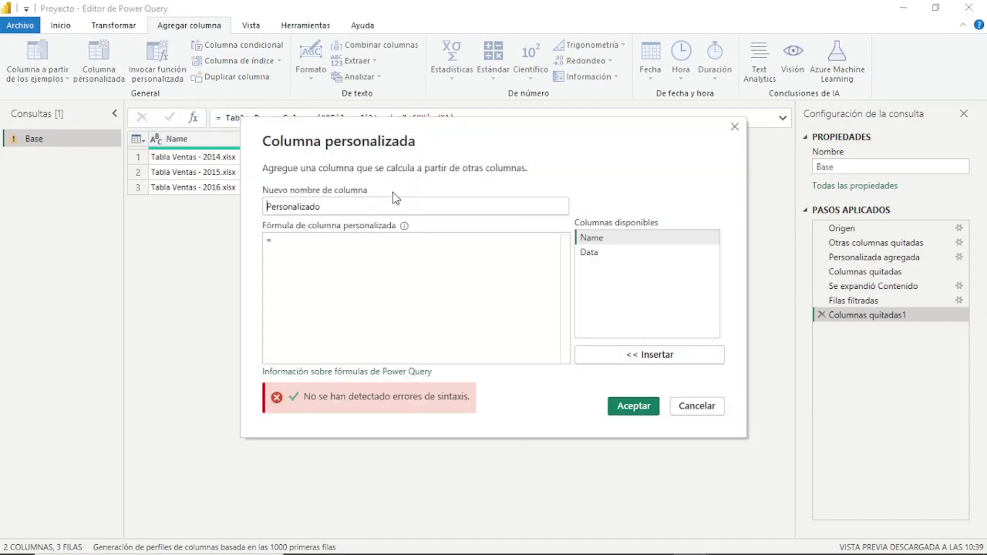
{"action": "left_click_drag", "start_coordinate": [360, 207], "coordinate": [241, 213]}
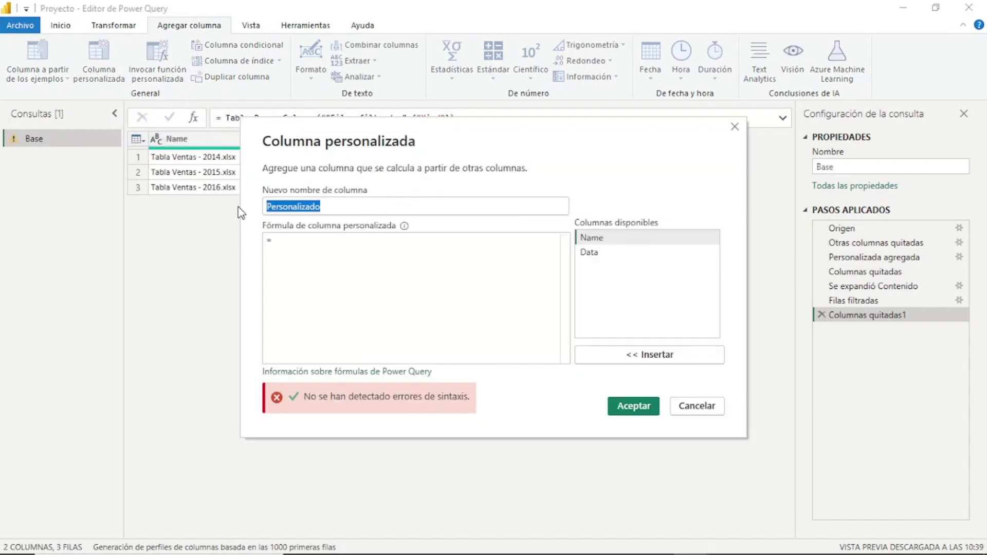
{"action": "type", "text": "MoverEn"}
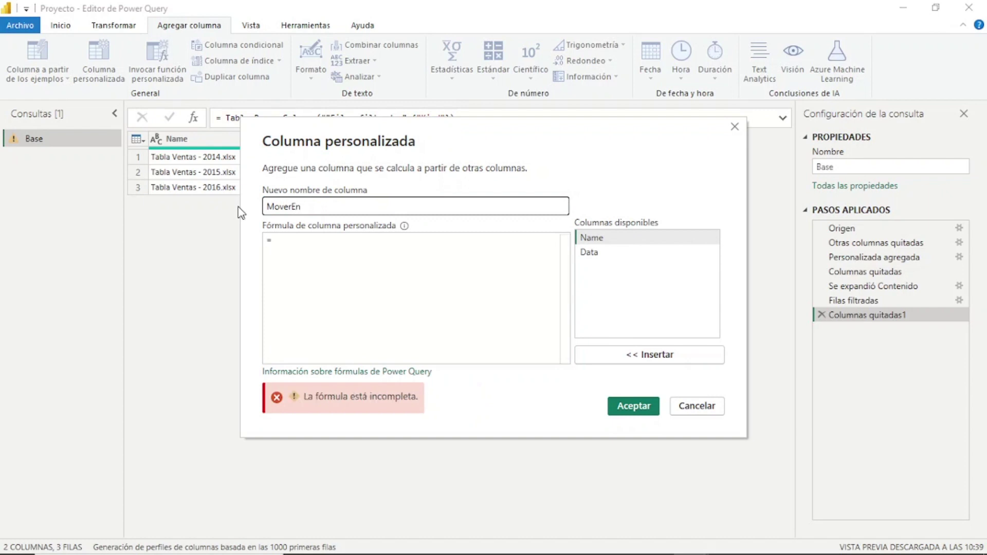
{"action": "type", "text": "cabezado"}
{"action": "left_click", "coordinate": [298, 245]}
Enter the formula Table.PromoteHeaders([Data]) and create the column
{"action": "type", "text": "T"}
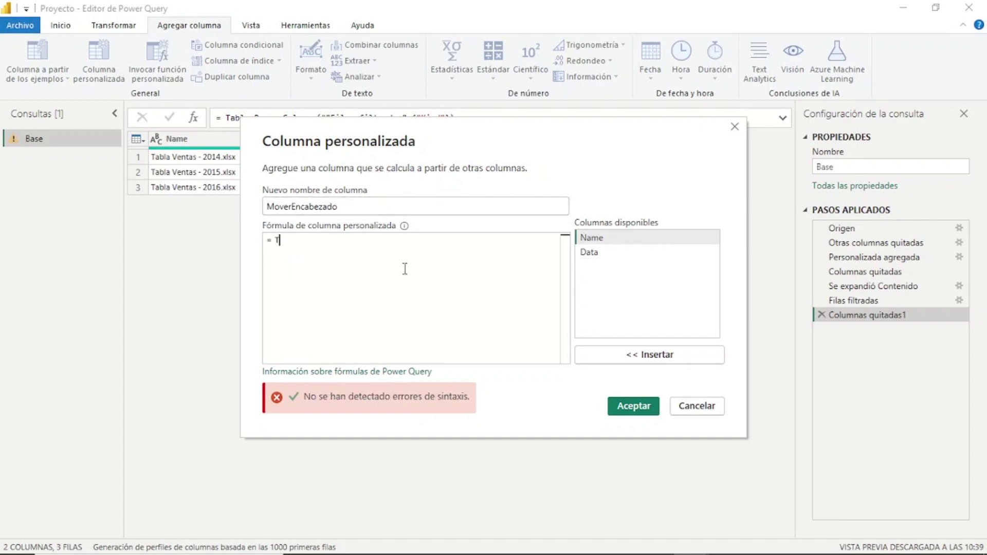
{"action": "type", "text": "able"}
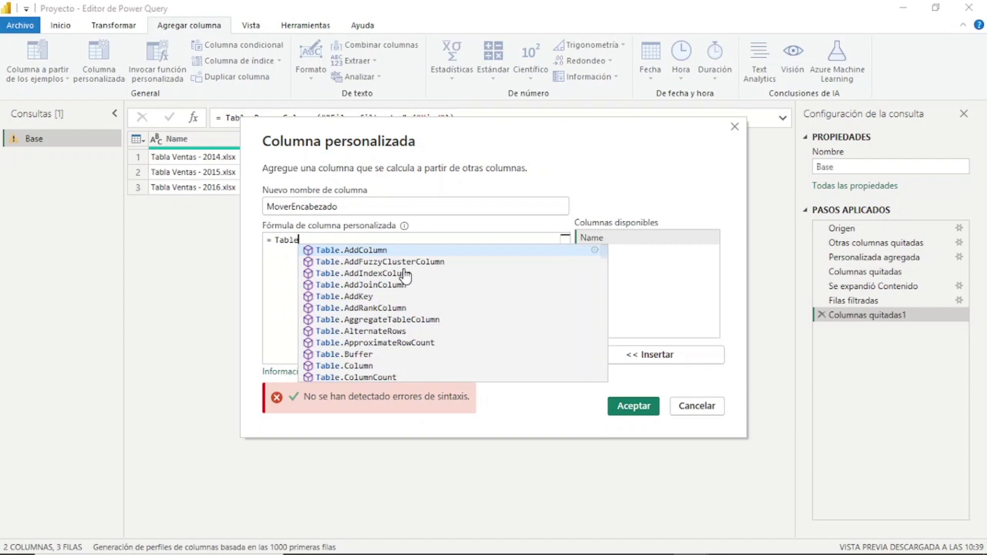
{"action": "type", "text": "."}
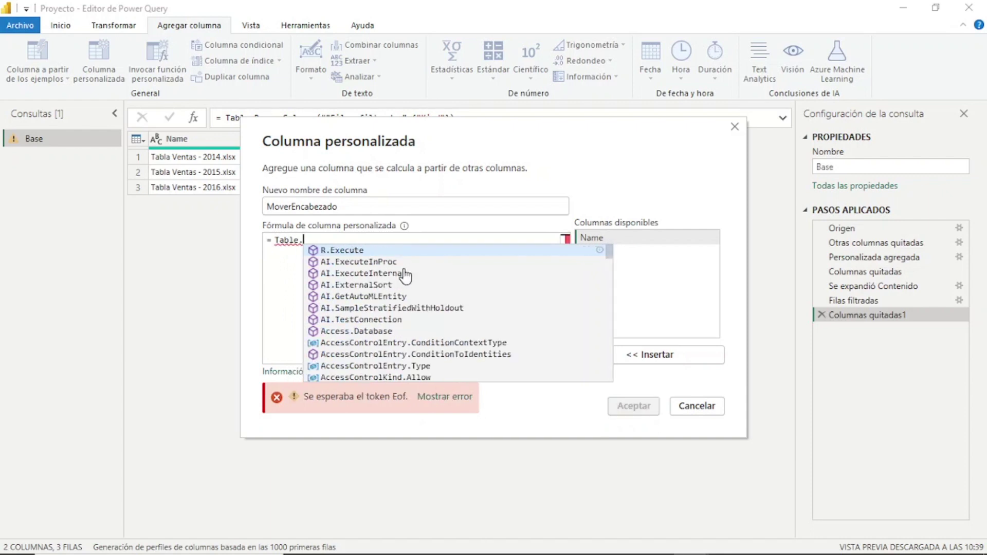
{"action": "type", "text": "pro"}
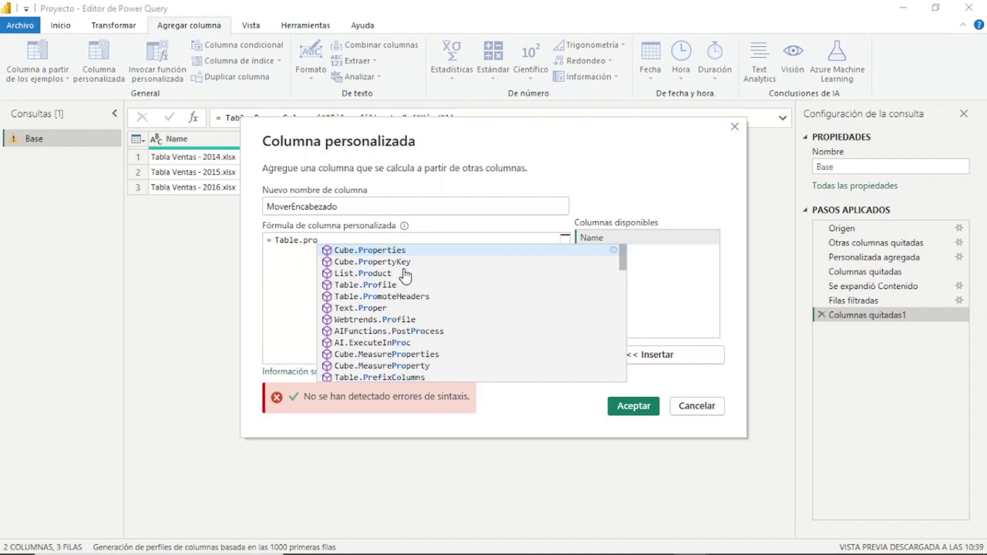
{"action": "key", "text": "Down"}
{"action": "key", "text": "Down"}
{"action": "key", "text": "Down"}
{"action": "key", "text": "Down"}
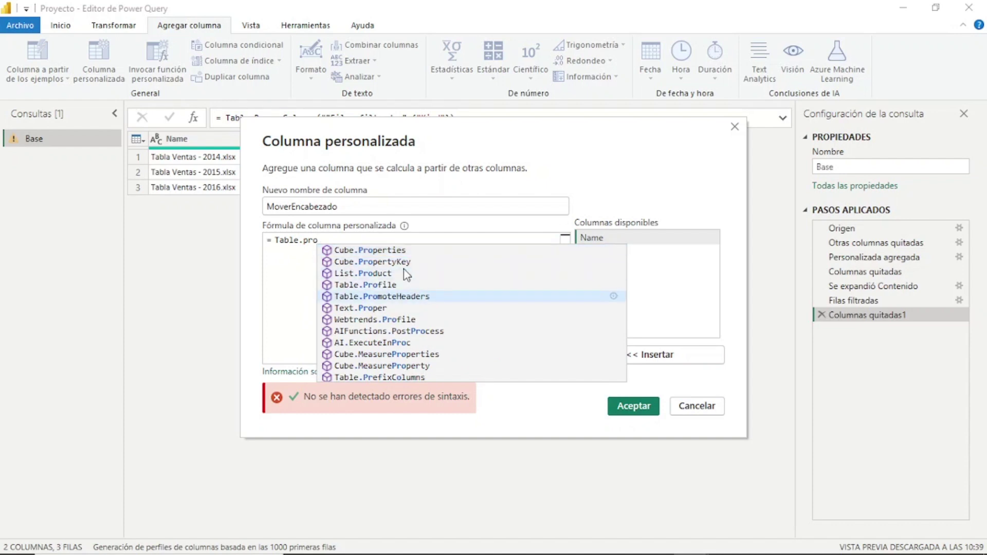
{"action": "key", "text": "Tab"}
{"action": "key", "text": "Left"}
{"action": "key", "text": "Left"}
{"action": "key", "text": "Left"}
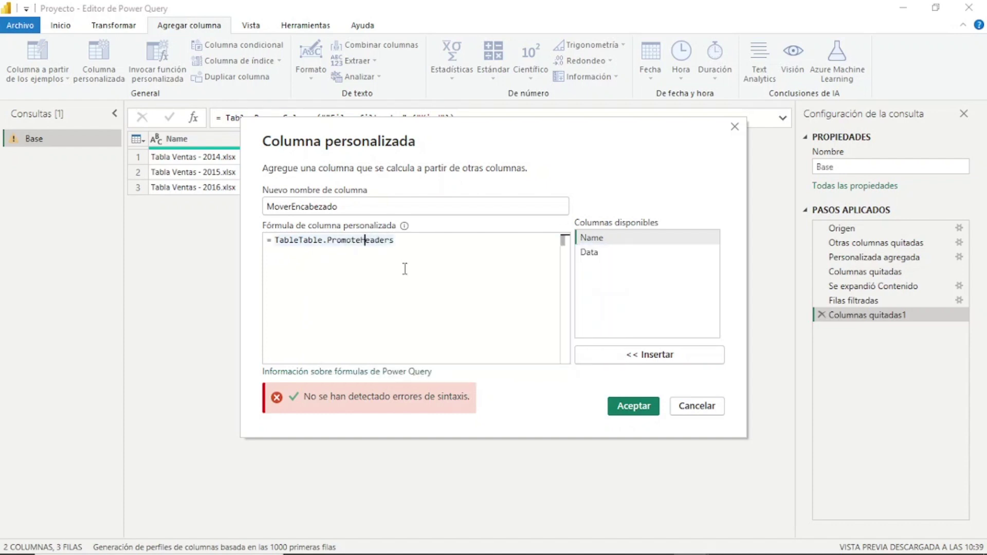
{"action": "key", "text": "BackSpace"}
{"action": "key", "text": "BackSpace"}
{"action": "key", "text": "BackSpace"}
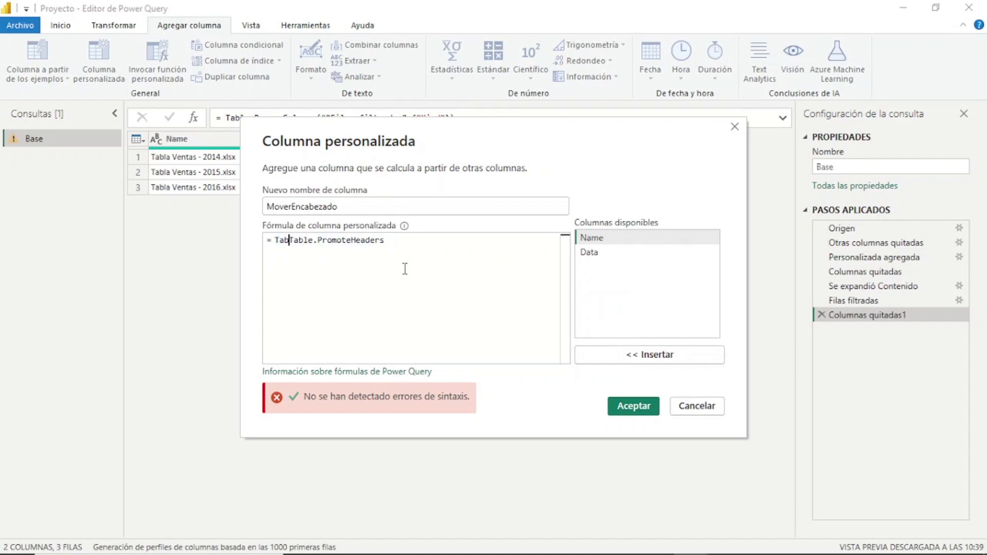
{"action": "key", "text": "BackSpace"}
{"action": "key", "text": "BackSpace"}
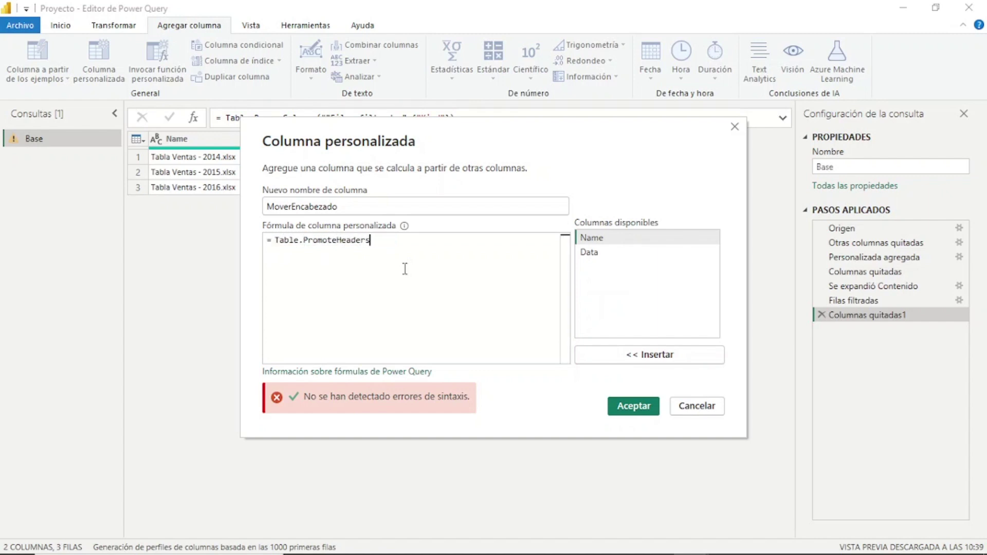
{"action": "type", "text": "("}
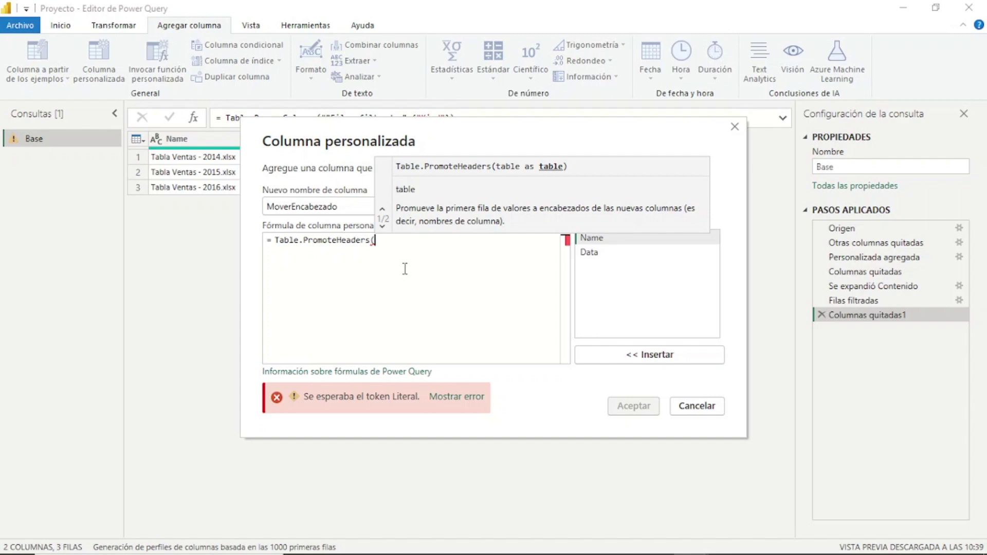
{"action": "double_click", "coordinate": [589, 253]}
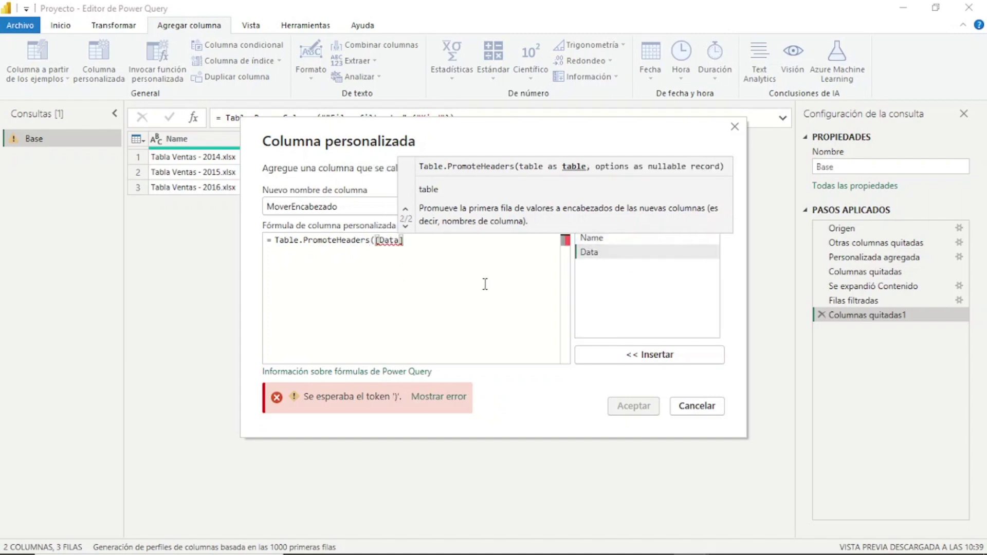
{"action": "type", "text": ")"}
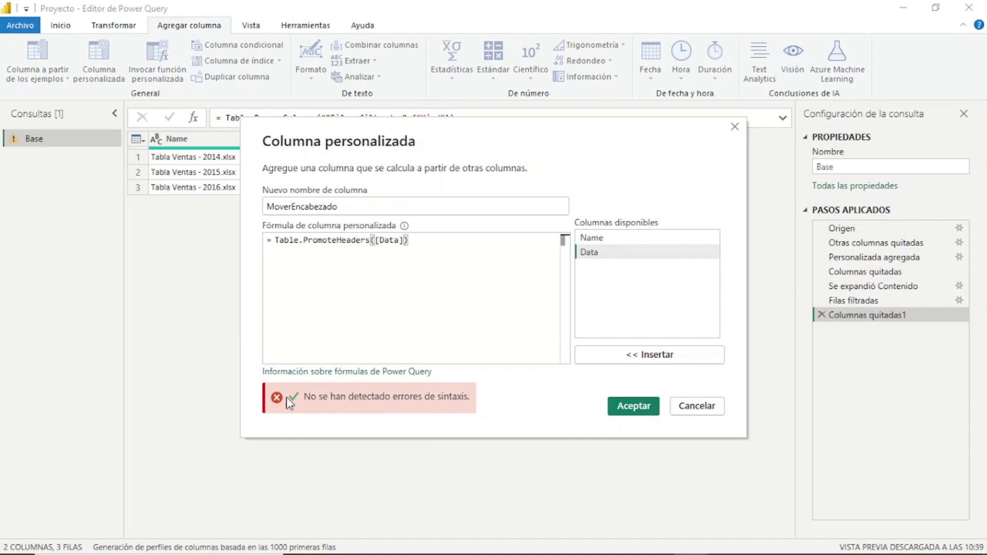
{"action": "left_click", "coordinate": [633, 408]}
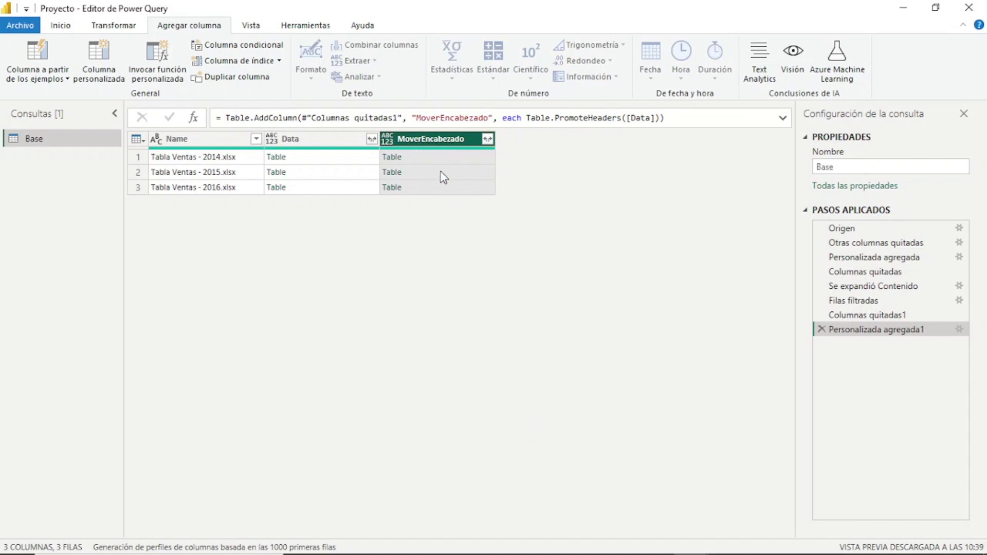
{"action": "left_click", "coordinate": [417, 160]}
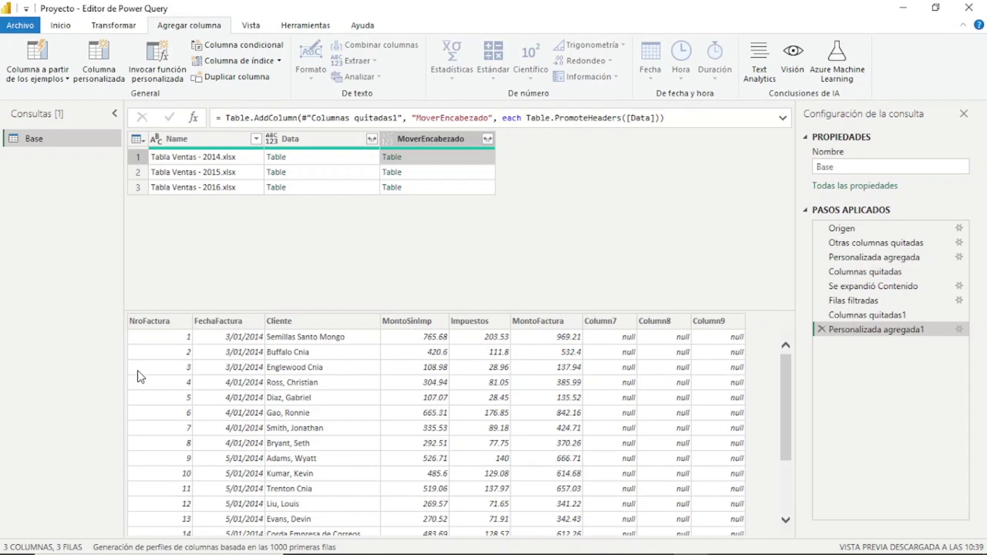
{"action": "left_click", "coordinate": [415, 175]}
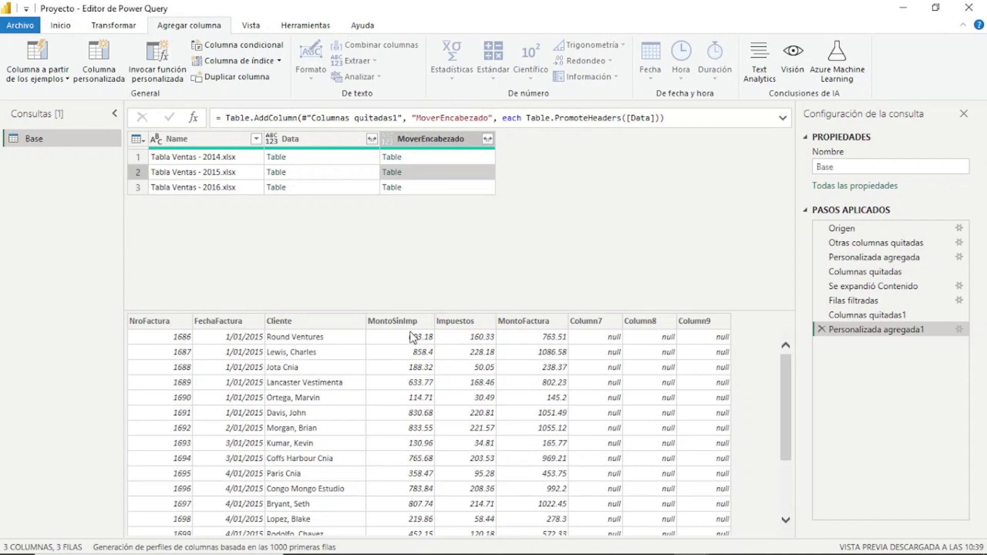
{"action": "left_click", "coordinate": [420, 190]}
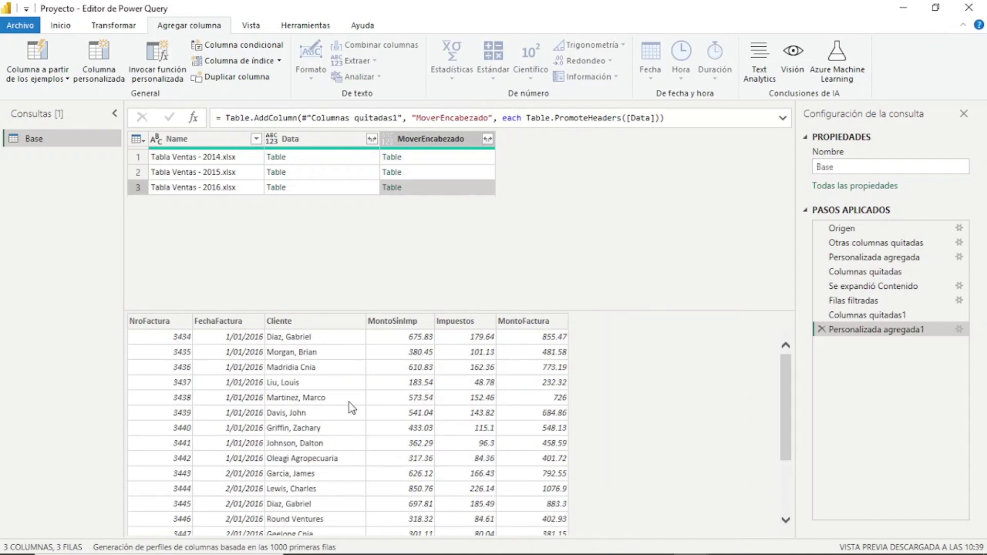
{"action": "left_click", "coordinate": [329, 144]}
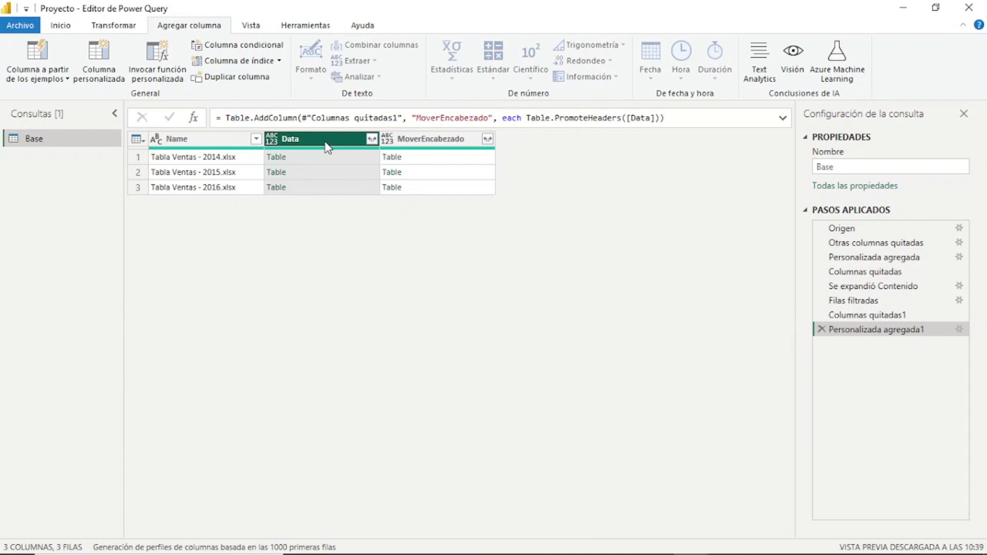
{"action": "right_click", "coordinate": [327, 146]}
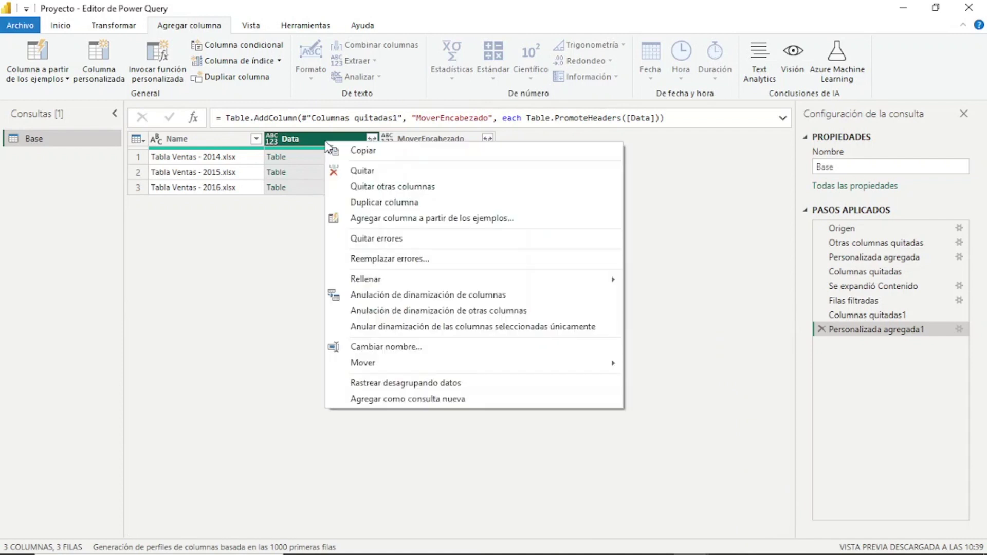
{"action": "left_click", "coordinate": [358, 170]}
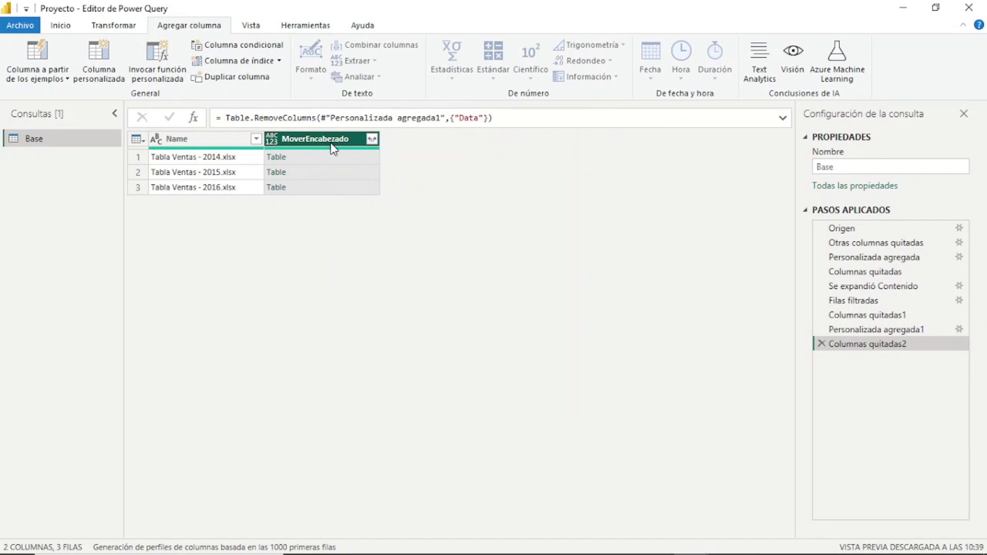
{"action": "left_click", "coordinate": [322, 162]}
{"action": "left_click", "coordinate": [319, 172]}
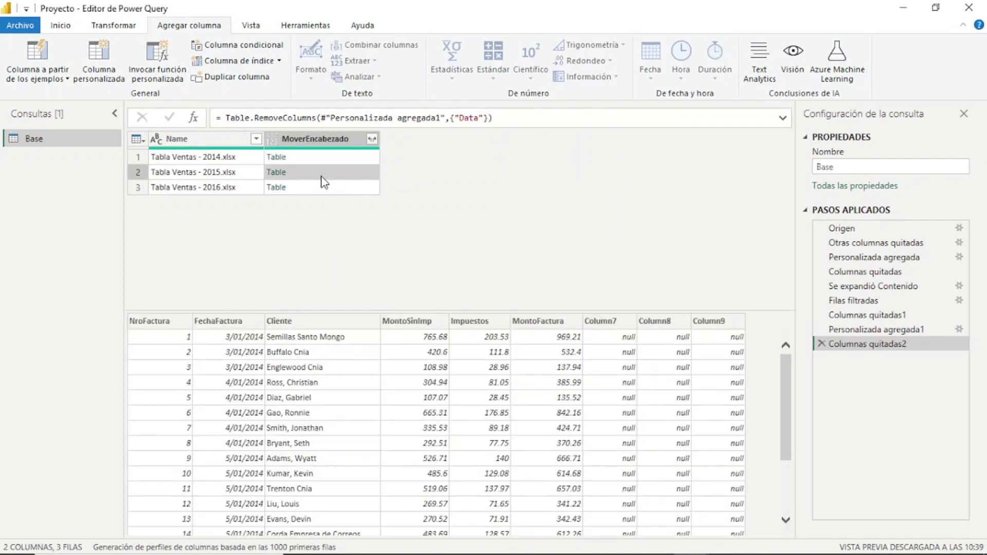
{"action": "left_click", "coordinate": [317, 184]}
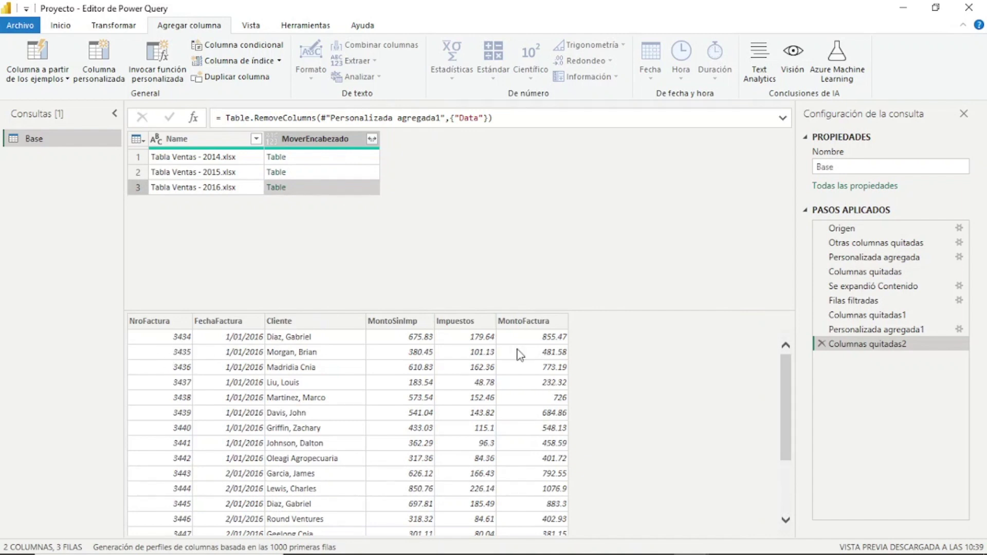
{"action": "left_click", "coordinate": [324, 173]}
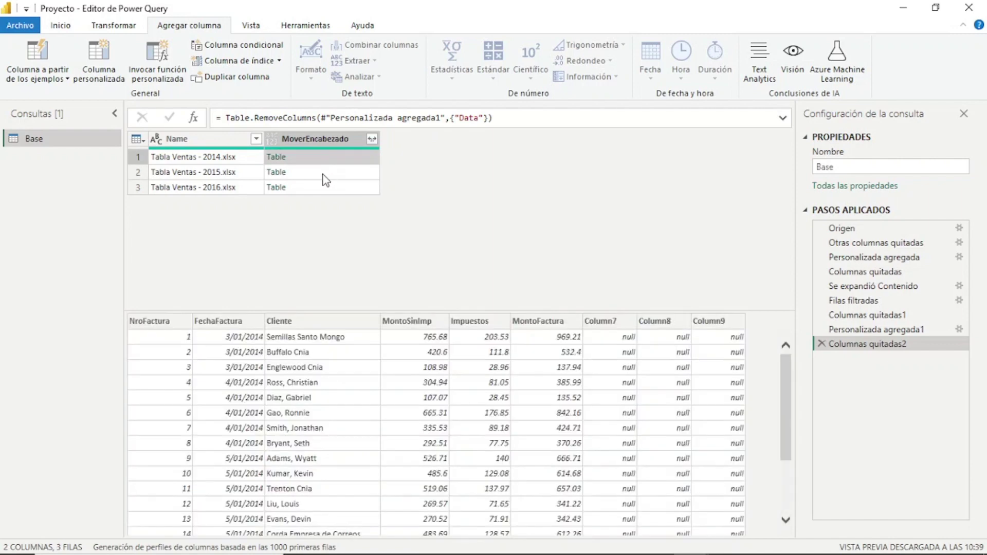
{"action": "left_click", "coordinate": [320, 189]}
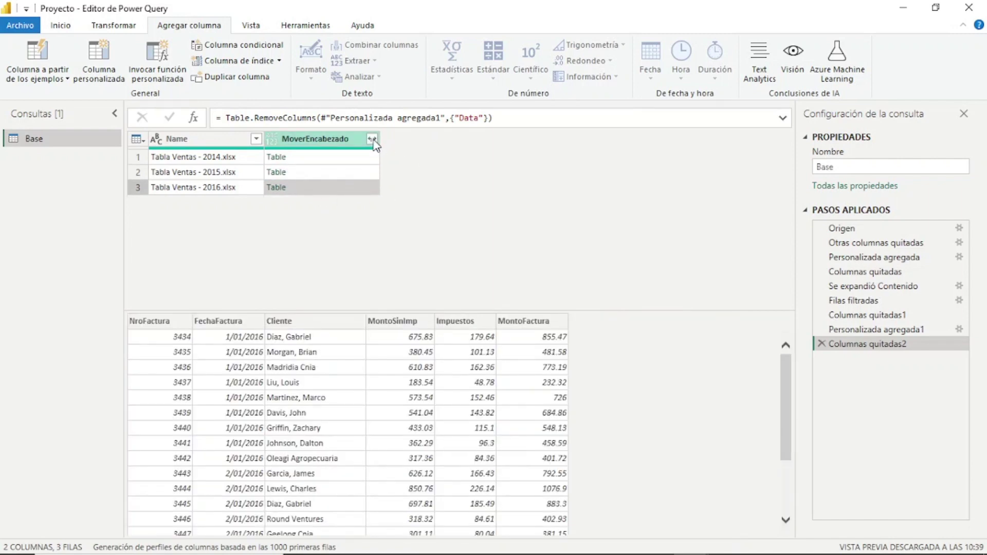
Expand MoverEncabezado into NroFactura, FechaFactura, Cliente, MontoSinImp, Impuestos and MontoFactura only
{"action": "left_click", "coordinate": [373, 139]}
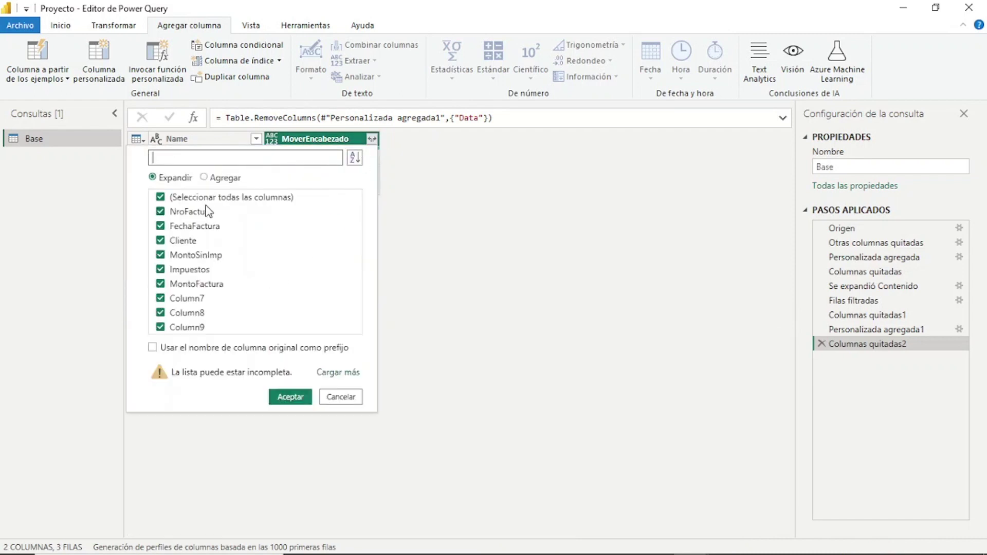
{"action": "left_click", "coordinate": [341, 373]}
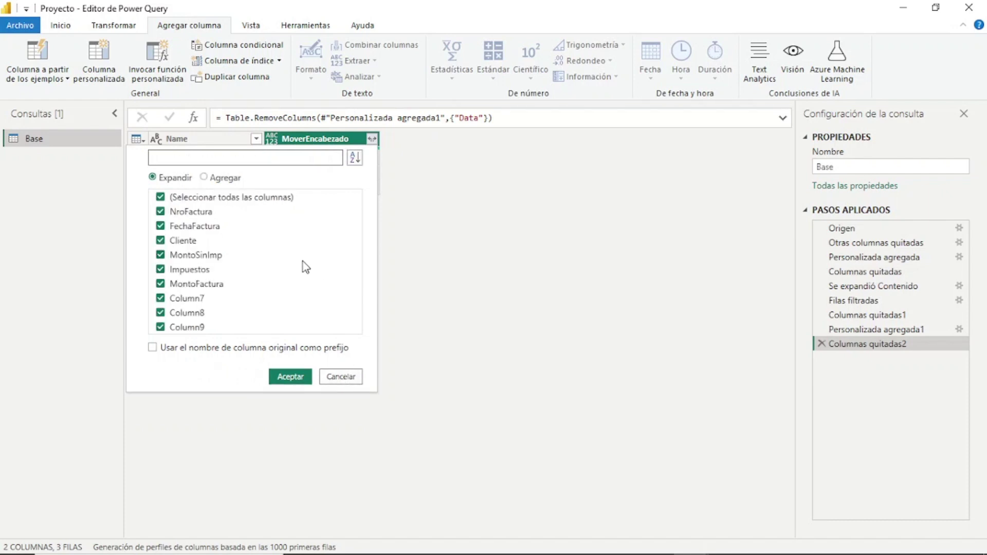
{"action": "left_click", "coordinate": [161, 199]}
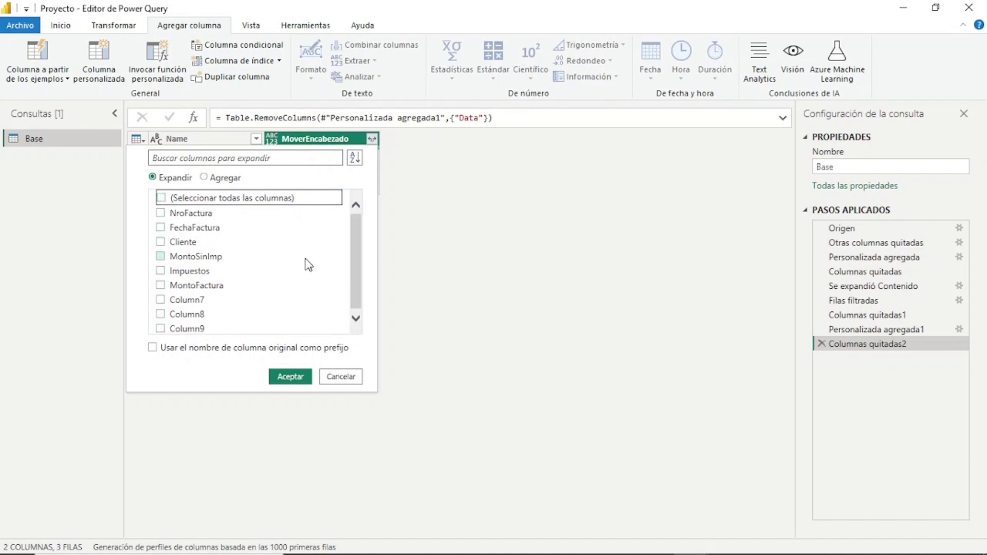
{"action": "left_click", "coordinate": [160, 212]}
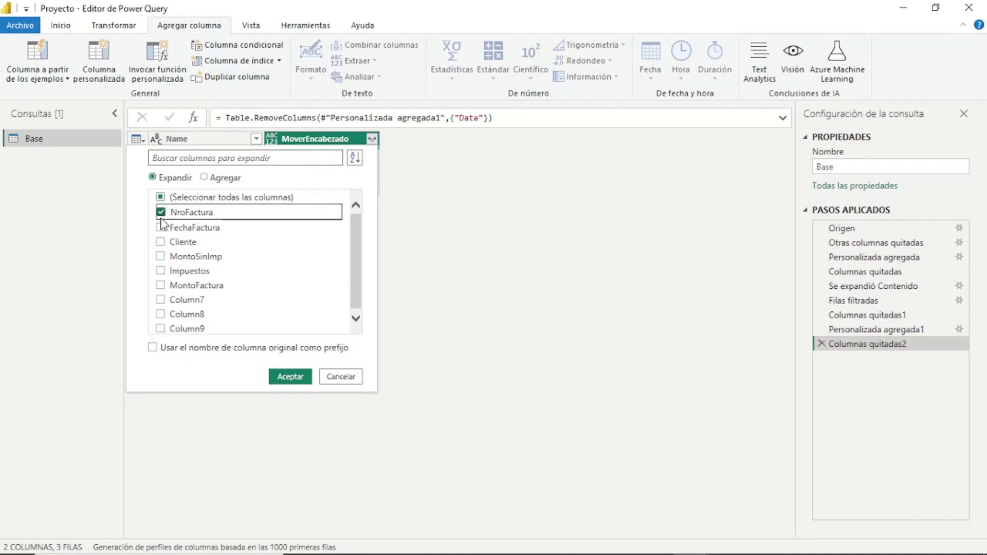
{"action": "left_click", "coordinate": [160, 227]}
{"action": "left_click", "coordinate": [161, 242]}
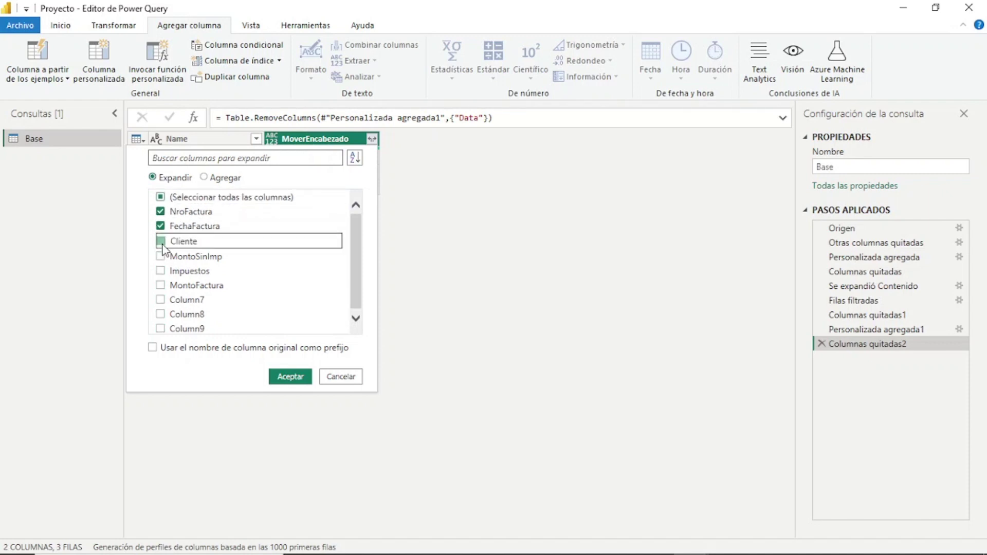
{"action": "left_click", "coordinate": [161, 256]}
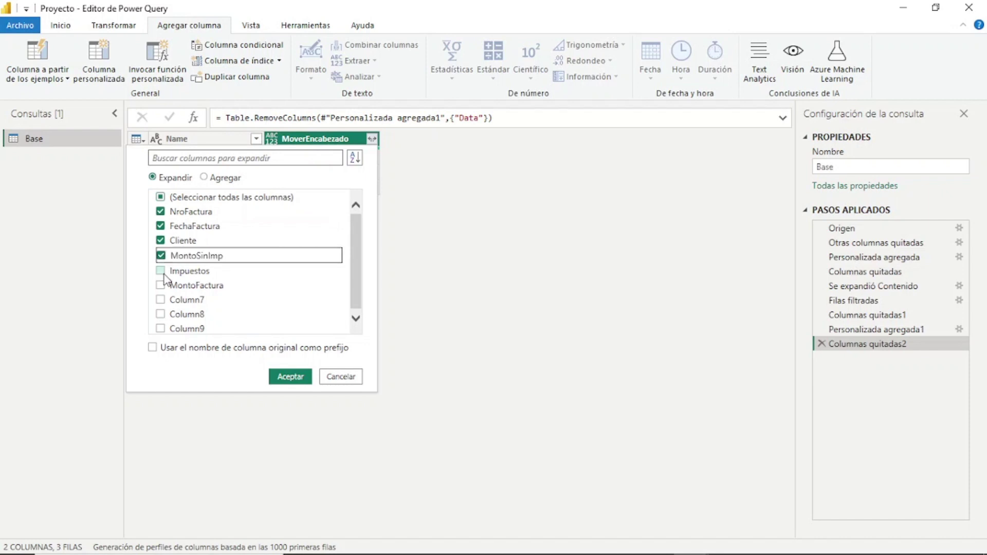
{"action": "left_click", "coordinate": [160, 271]}
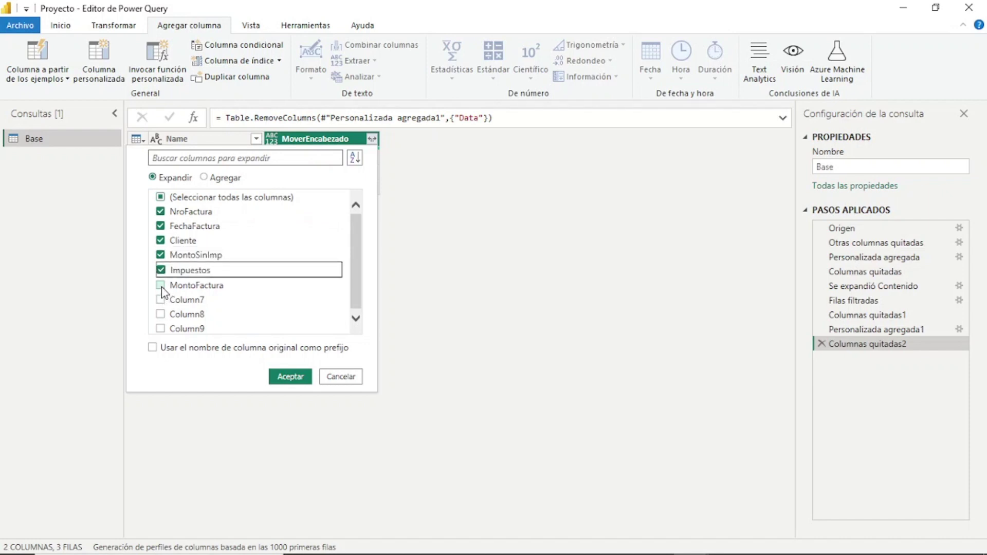
{"action": "left_click", "coordinate": [161, 286]}
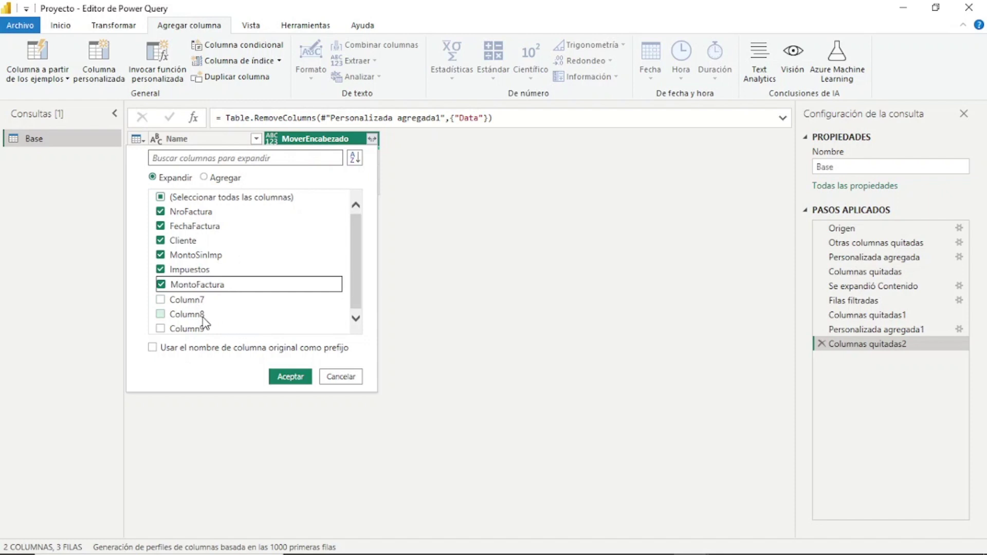
{"action": "left_click", "coordinate": [290, 377]}
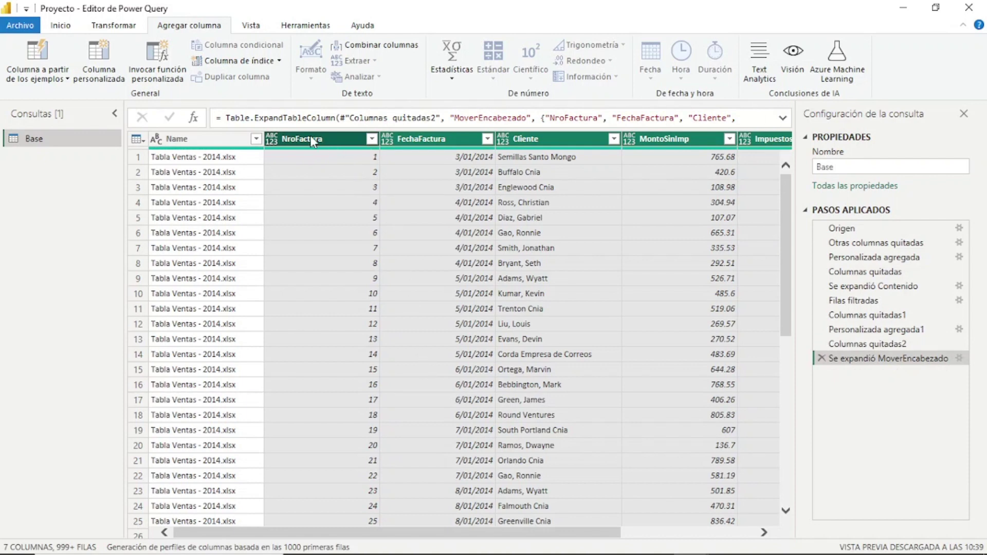
{"action": "left_click", "coordinate": [437, 147]}
{"action": "left_click", "coordinate": [518, 146]}
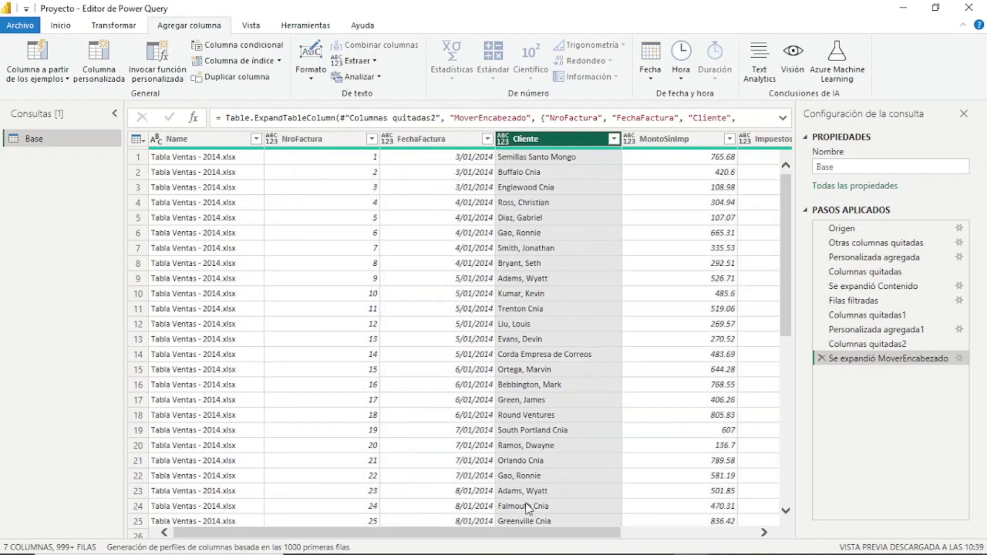
{"action": "left_click_drag", "start_coordinate": [576, 532], "coordinate": [693, 447]}
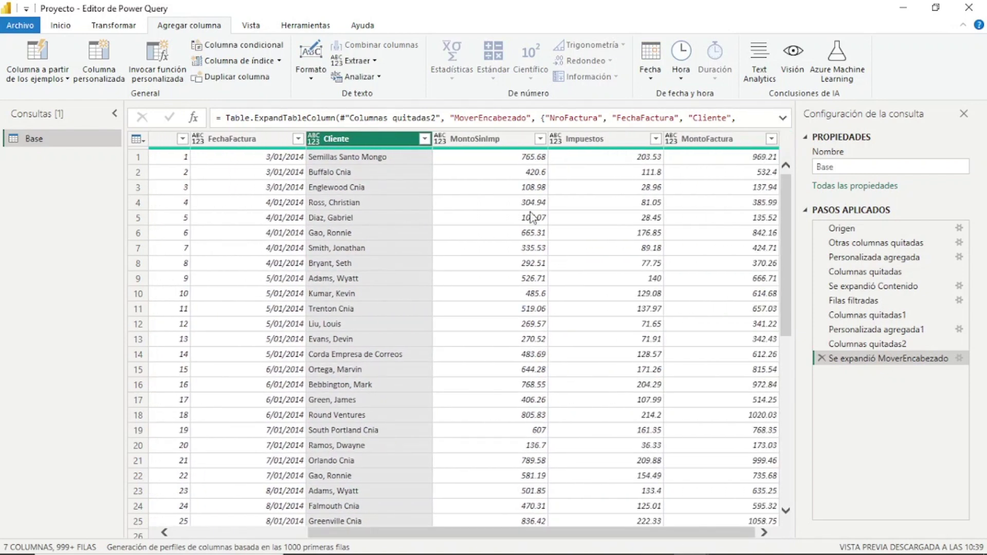
{"action": "left_click", "coordinate": [490, 148]}
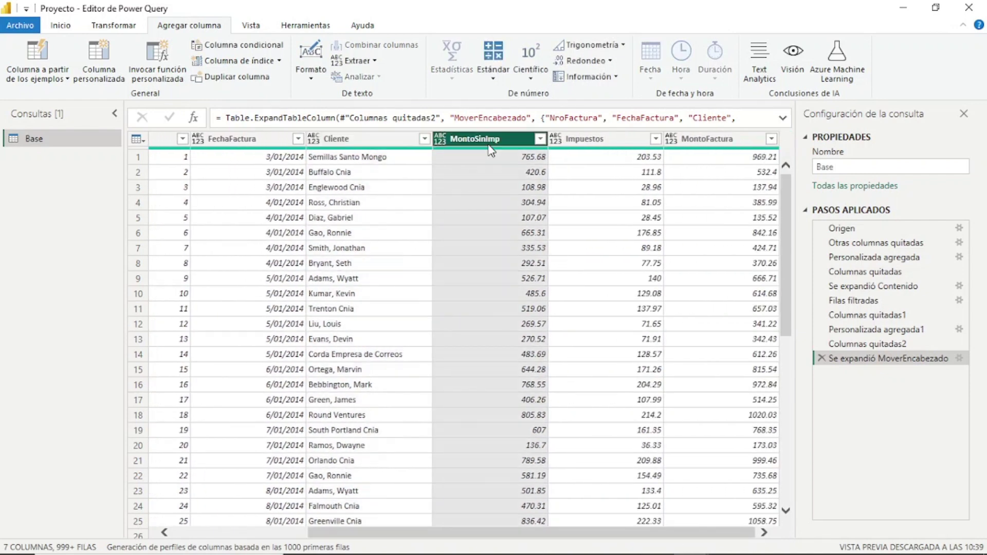
{"action": "left_click", "coordinate": [581, 143]}
{"action": "left_click", "coordinate": [694, 148]}
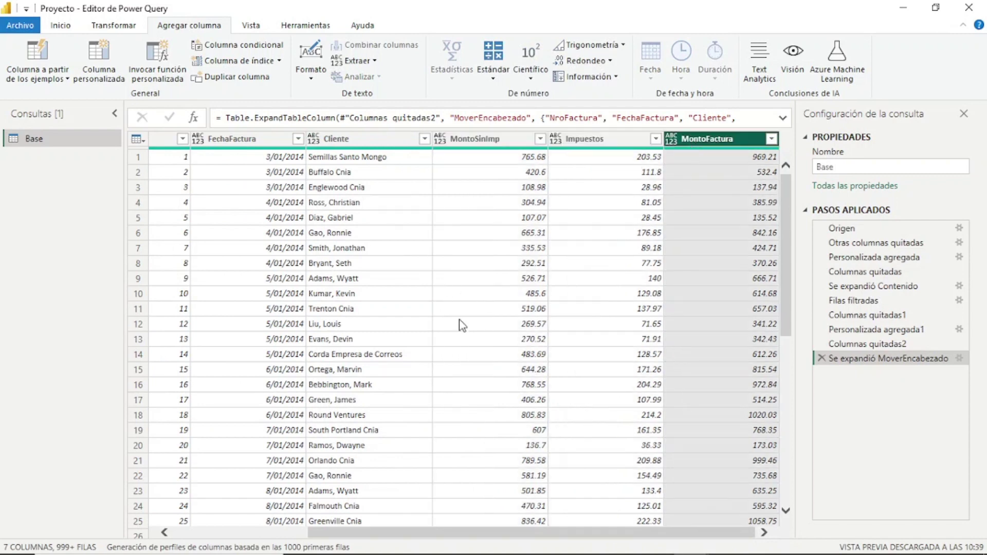
{"action": "left_click_drag", "start_coordinate": [719, 534], "coordinate": [623, 532]}
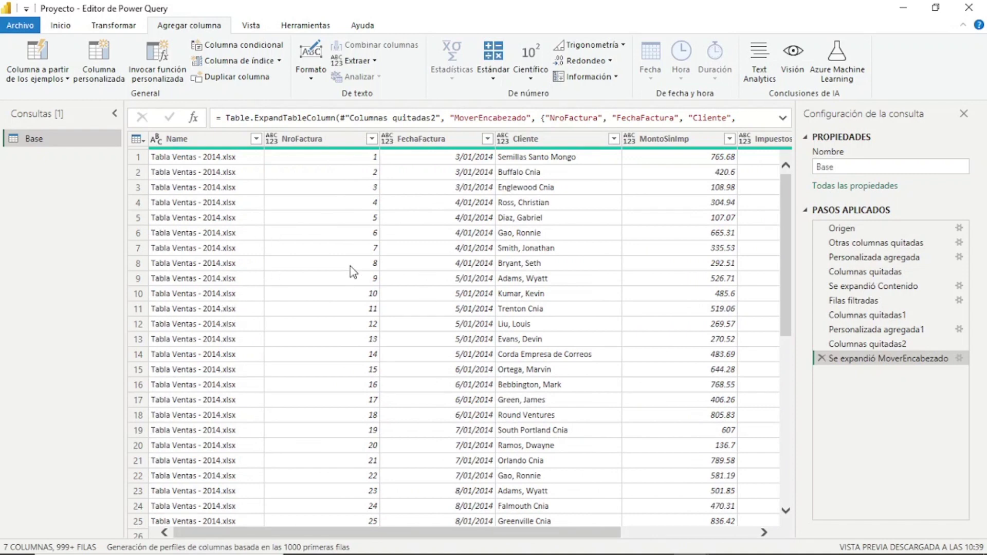
{"action": "left_click", "coordinate": [255, 142]}
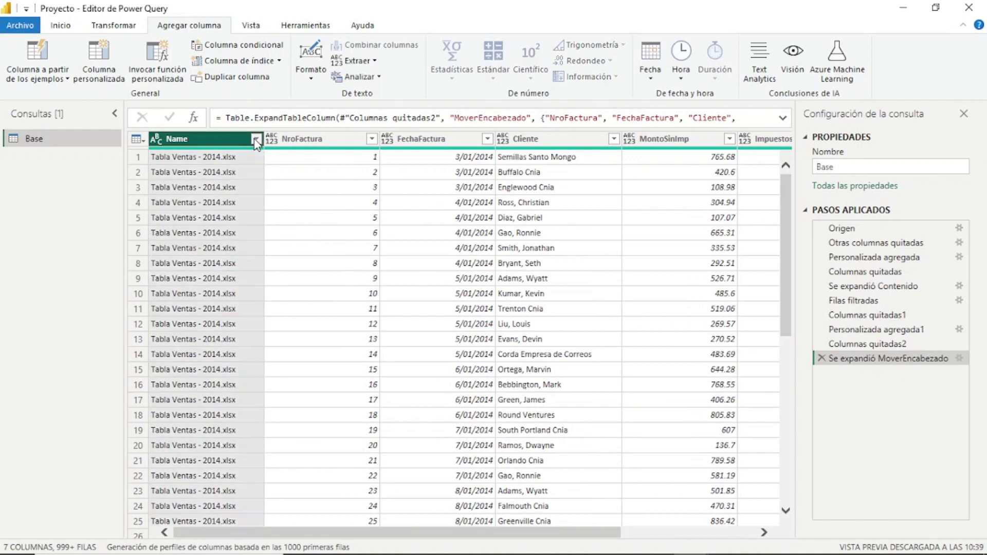
{"action": "left_click", "coordinate": [255, 139]}
{"action": "left_click", "coordinate": [238, 368]}
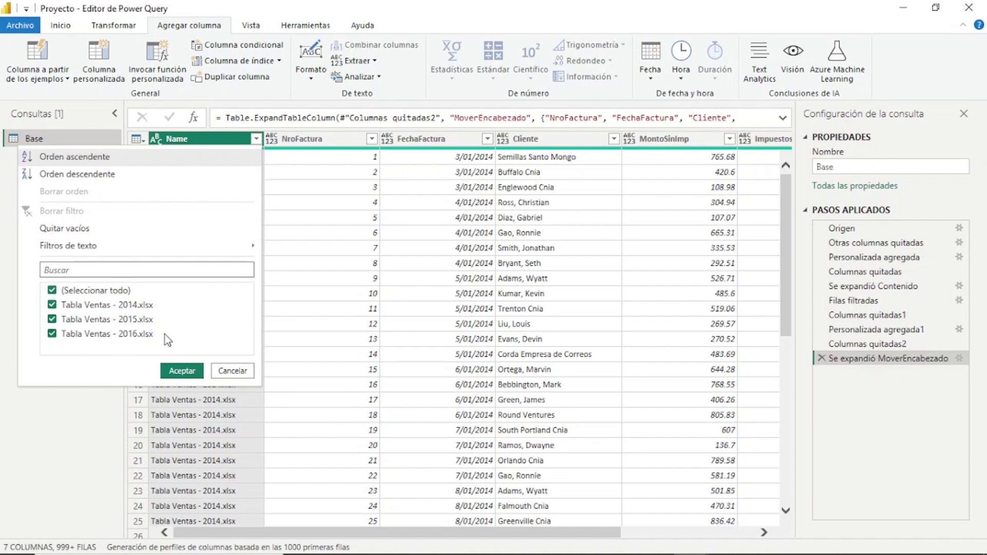
{"action": "left_click", "coordinate": [225, 372]}
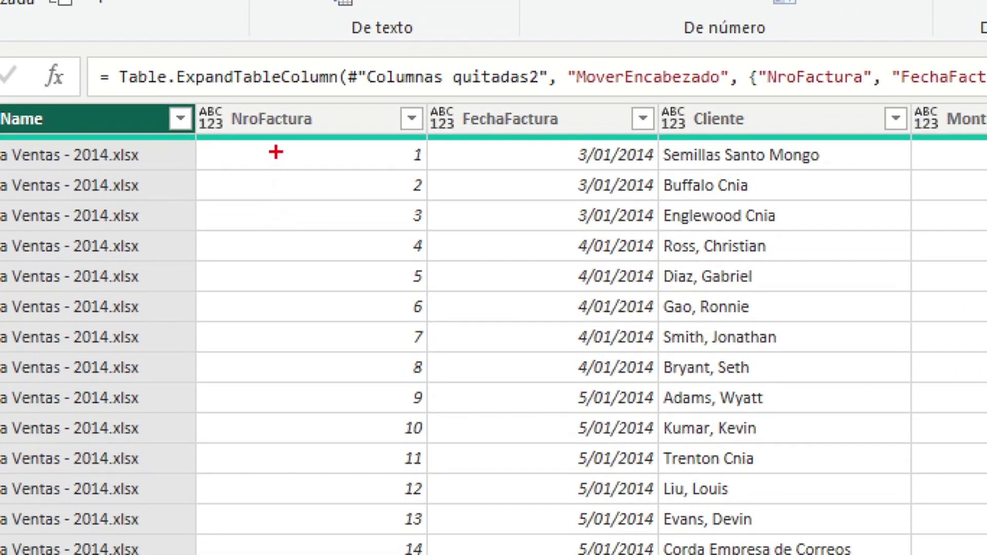
{"action": "left_click_drag", "start_coordinate": [340, 142], "coordinate": [432, 554]}
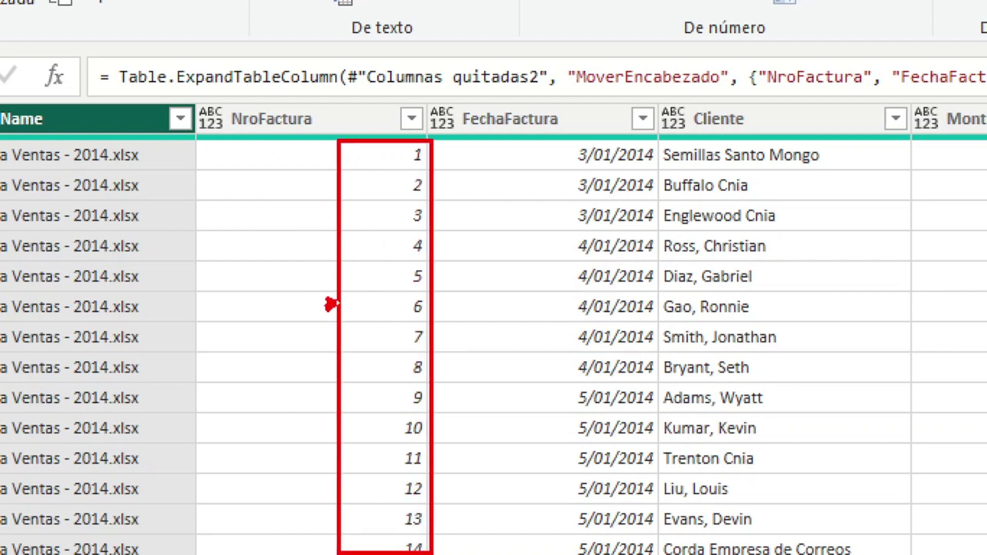
{"action": "left_click_drag", "start_coordinate": [337, 304], "coordinate": [241, 328]}
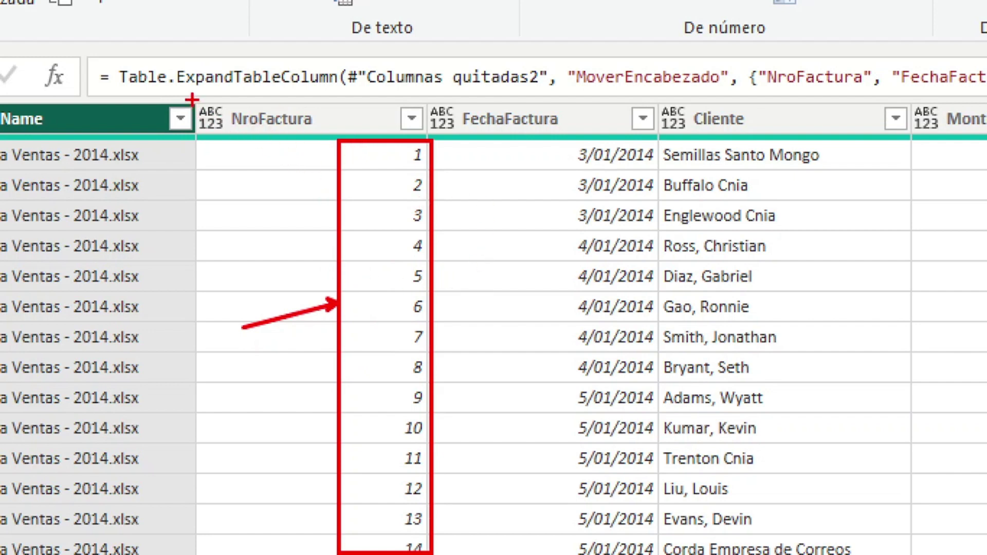
{"action": "mouse_move", "coordinate": [190, 99]}
{"action": "left_mouse_down"}
{"action": "mouse_move", "coordinate": [229, 138]}
{"action": "mouse_move", "coordinate": [171, 224]}
{"action": "left_mouse_up"}
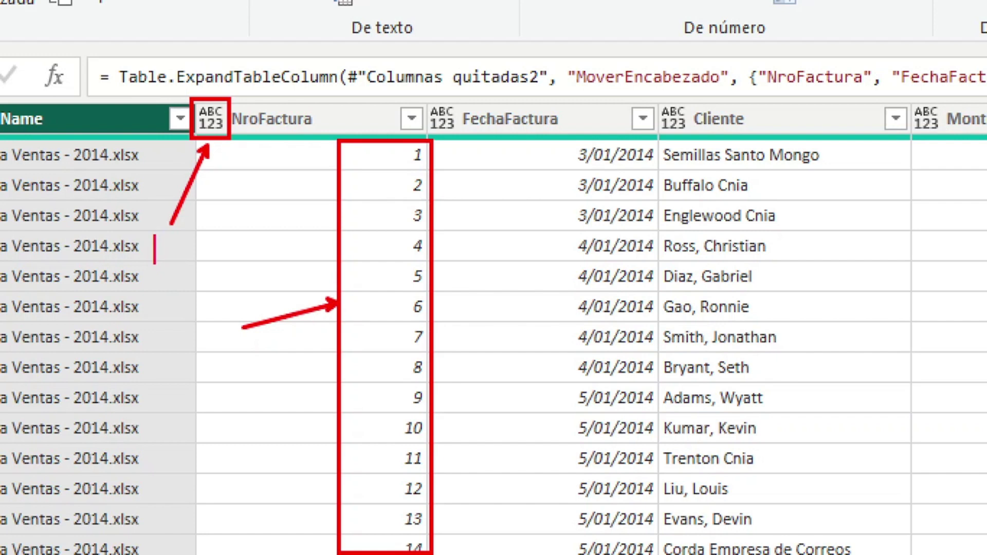
{"action": "type", "text": "tipo"}
{"action": "key", "text": "Return"}
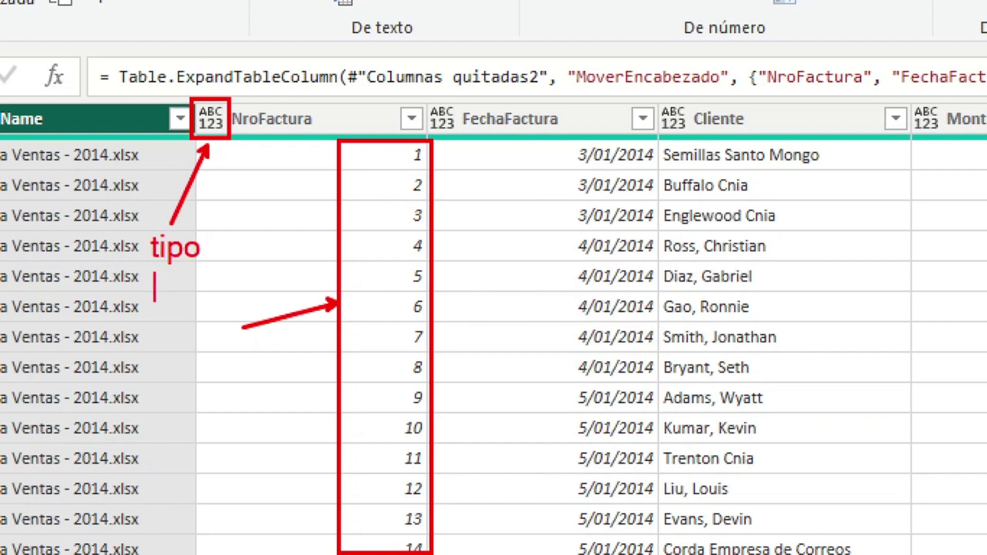
{"action": "type", "text": "de"}
{"action": "key", "text": "Return"}
{"action": "type", "text": "da"}
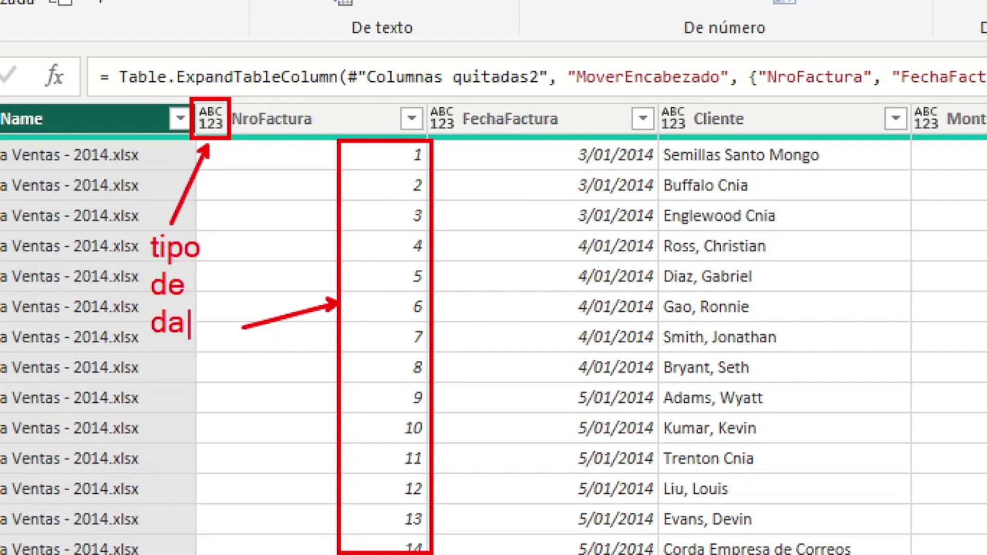
{"action": "type", "text": "to"}
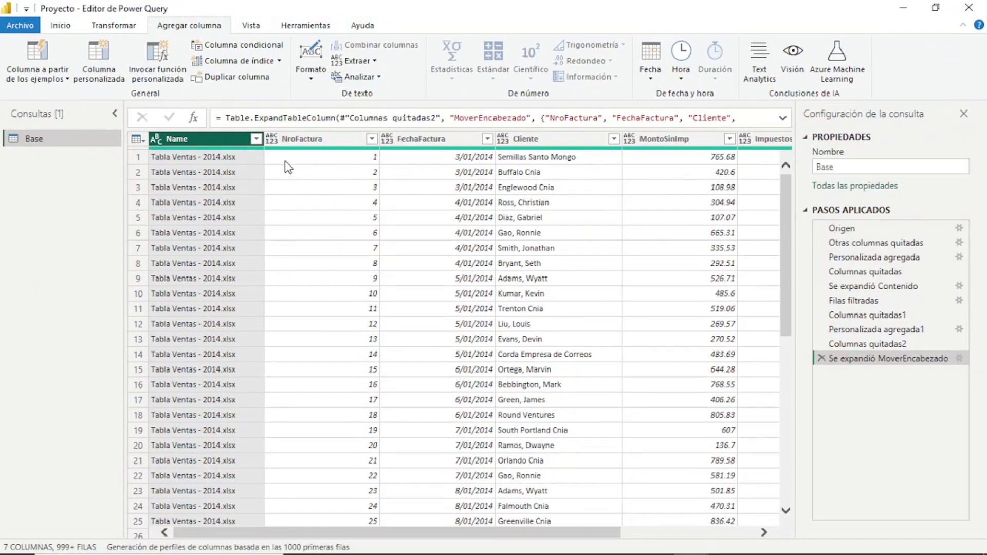
{"action": "left_click", "coordinate": [288, 139]}
{"action": "left_click", "coordinate": [272, 140]}
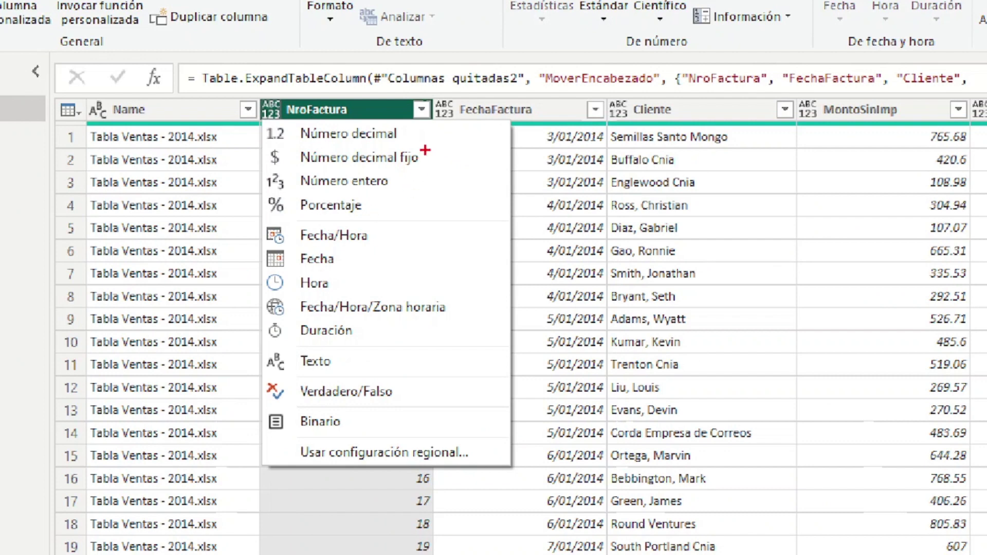
{"action": "left_click_drag", "start_coordinate": [425, 137], "coordinate": [513, 137]}
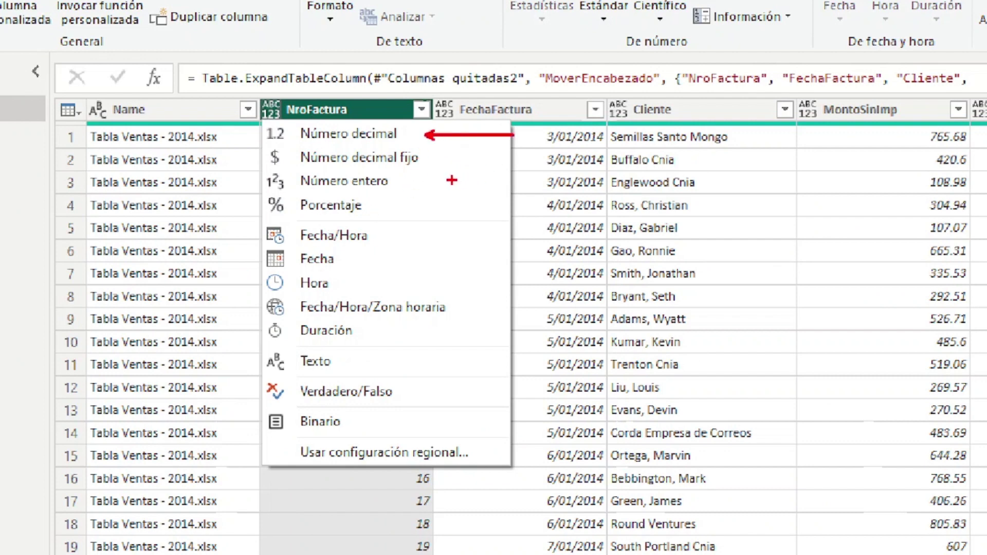
{"action": "left_click_drag", "start_coordinate": [443, 159], "coordinate": [522, 160]}
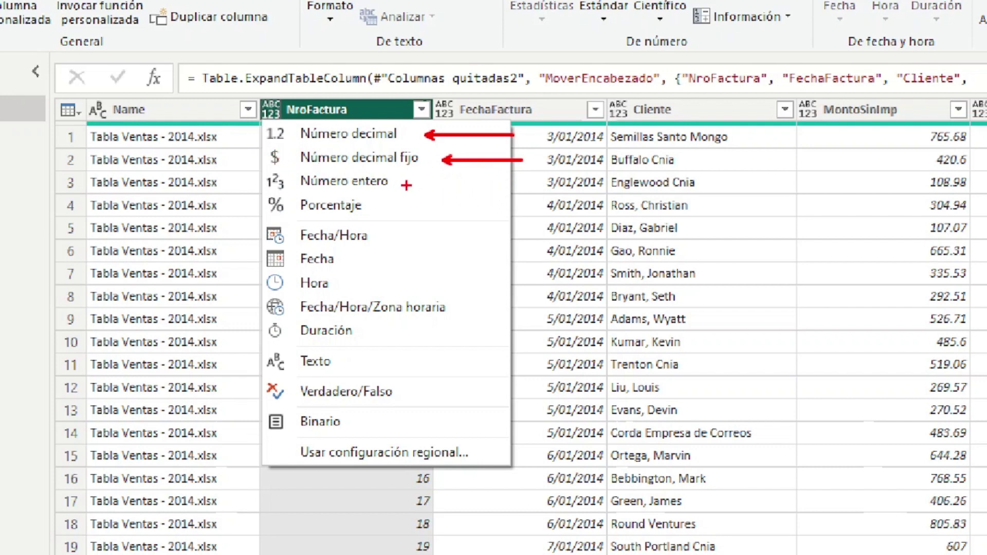
{"action": "left_click_drag", "start_coordinate": [408, 186], "coordinate": [520, 211]}
{"action": "left_click_drag", "start_coordinate": [400, 206], "coordinate": [535, 235]}
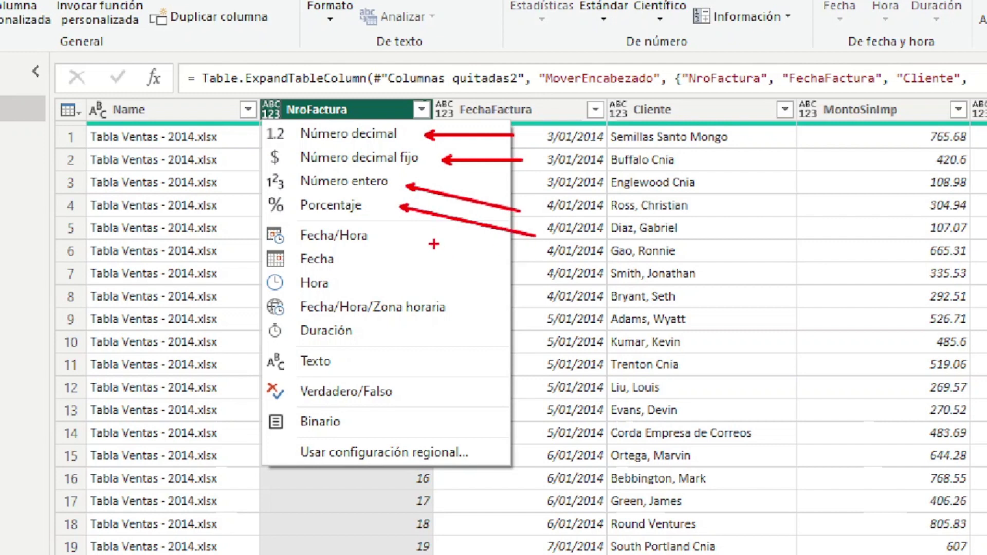
{"action": "left_click_drag", "start_coordinate": [423, 239], "coordinate": [549, 265]}
{"action": "left_click_drag", "start_coordinate": [422, 264], "coordinate": [556, 286]}
{"action": "left_click_drag", "start_coordinate": [463, 288], "coordinate": [534, 297]}
{"action": "left_click_drag", "start_coordinate": [469, 311], "coordinate": [570, 315]}
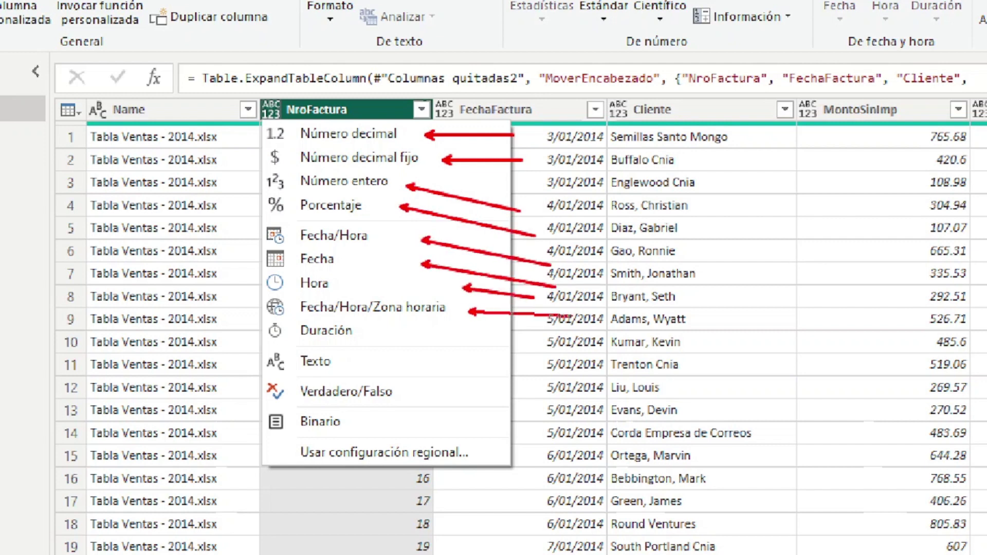
{"action": "left_click_drag", "start_coordinate": [432, 340], "coordinate": [519, 340]}
{"action": "left_click_drag", "start_coordinate": [412, 359], "coordinate": [469, 360]}
{"action": "left_click_drag", "start_coordinate": [441, 390], "coordinate": [508, 397]}
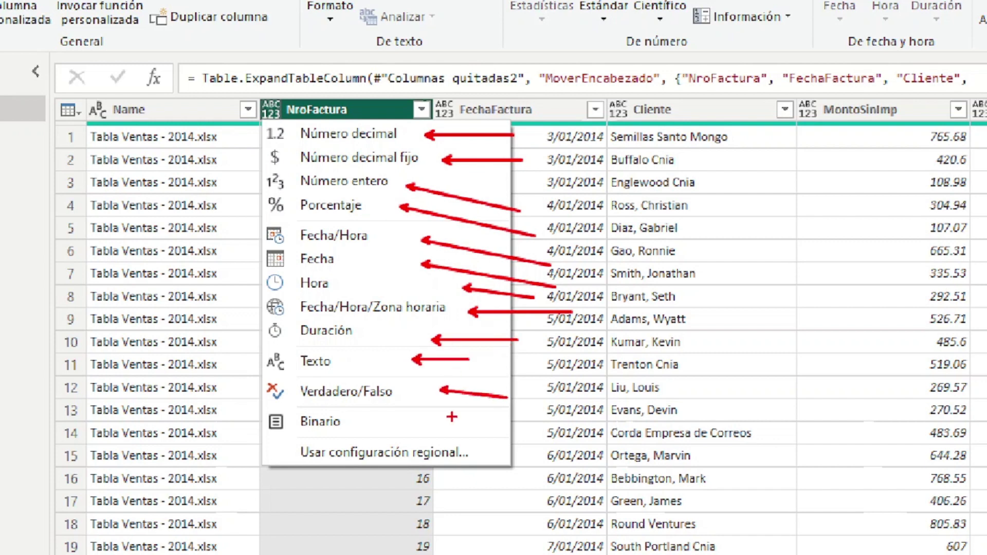
{"action": "left_click_drag", "start_coordinate": [434, 427], "coordinate": [499, 427]}
{"action": "left_click_drag", "start_coordinate": [480, 461], "coordinate": [499, 486]}
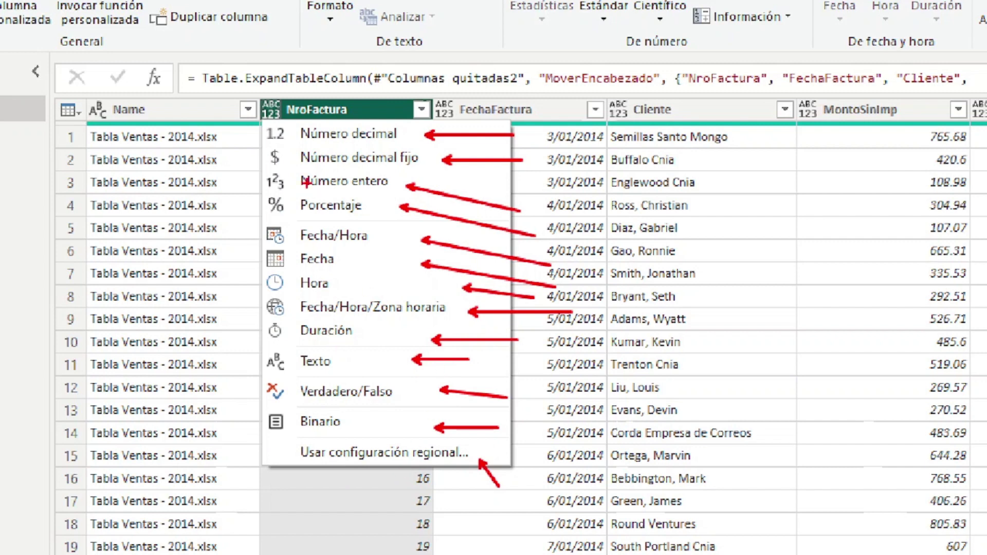
{"action": "left_click_drag", "start_coordinate": [258, 167], "coordinate": [404, 196]}
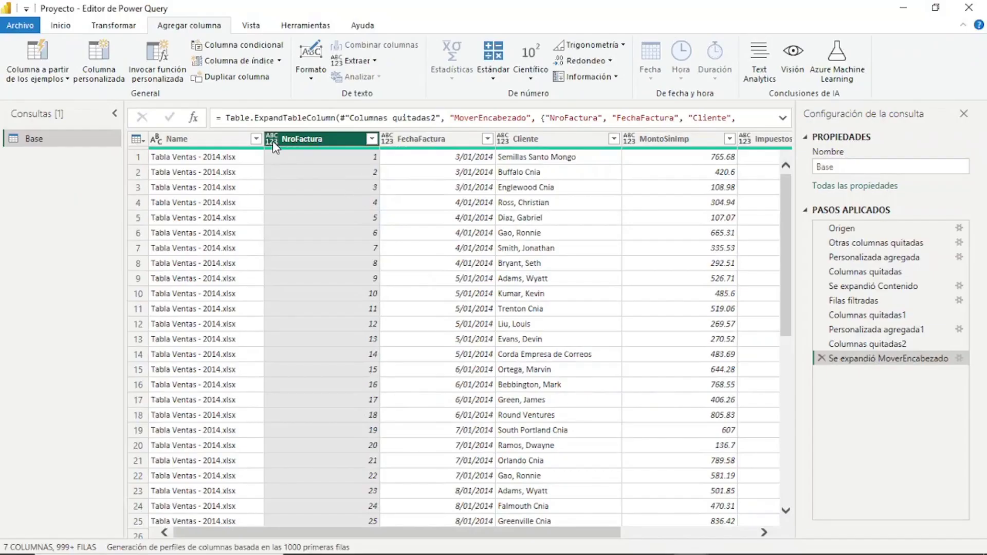
Set NroFactura to Número entero, FechaFactura to Fecha and Cliente to Texto
{"action": "left_click", "coordinate": [272, 140]}
{"action": "left_click", "coordinate": [314, 186]}
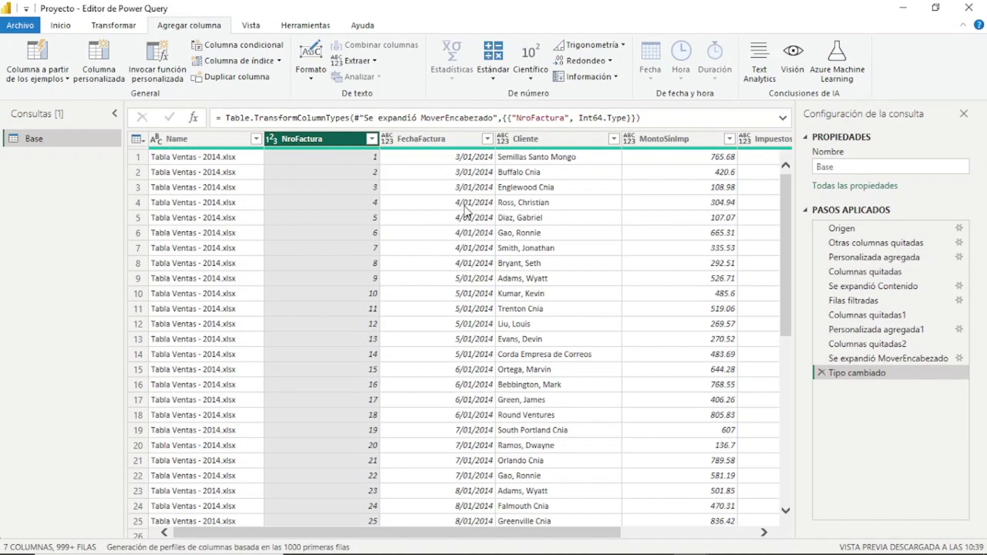
{"action": "left_click", "coordinate": [388, 143]}
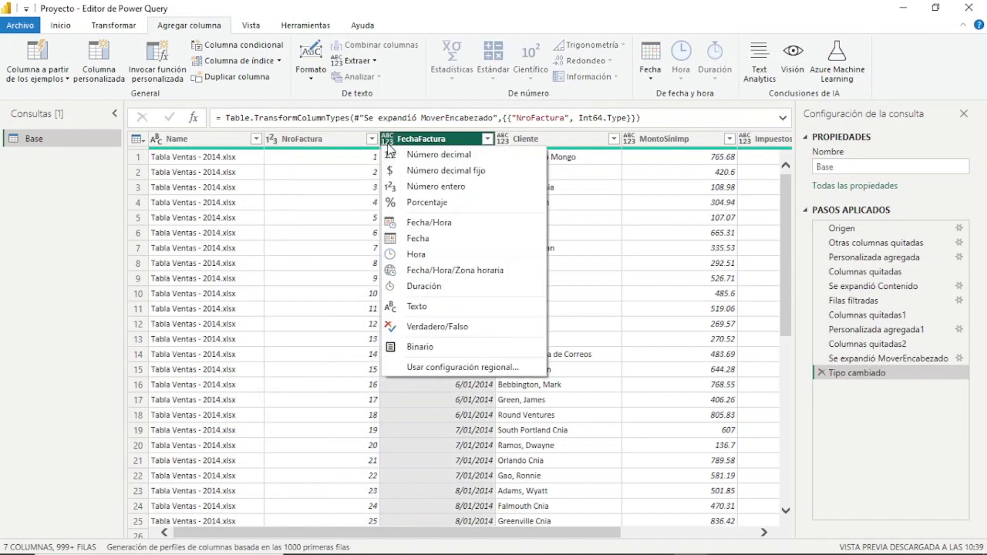
{"action": "left_click", "coordinate": [445, 239]}
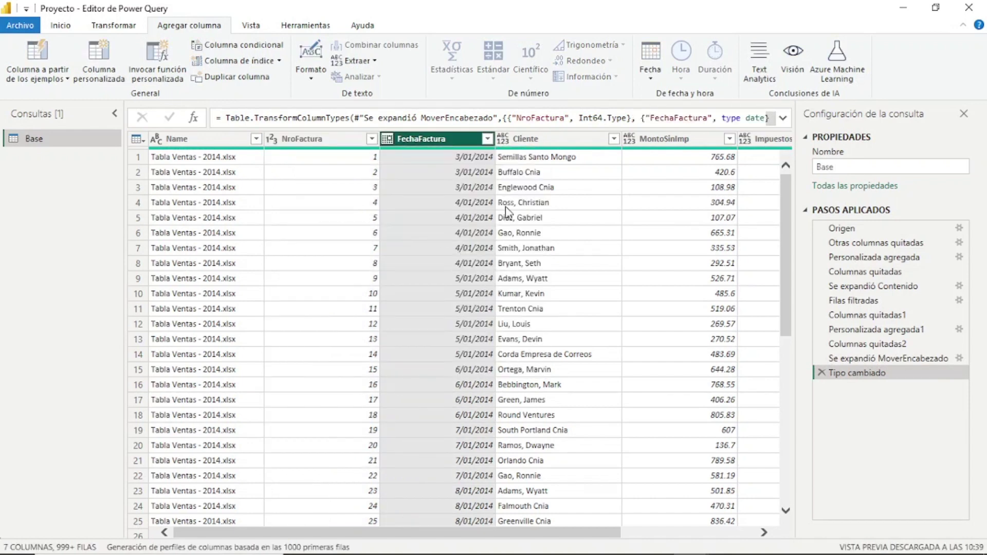
{"action": "left_click", "coordinate": [505, 140]}
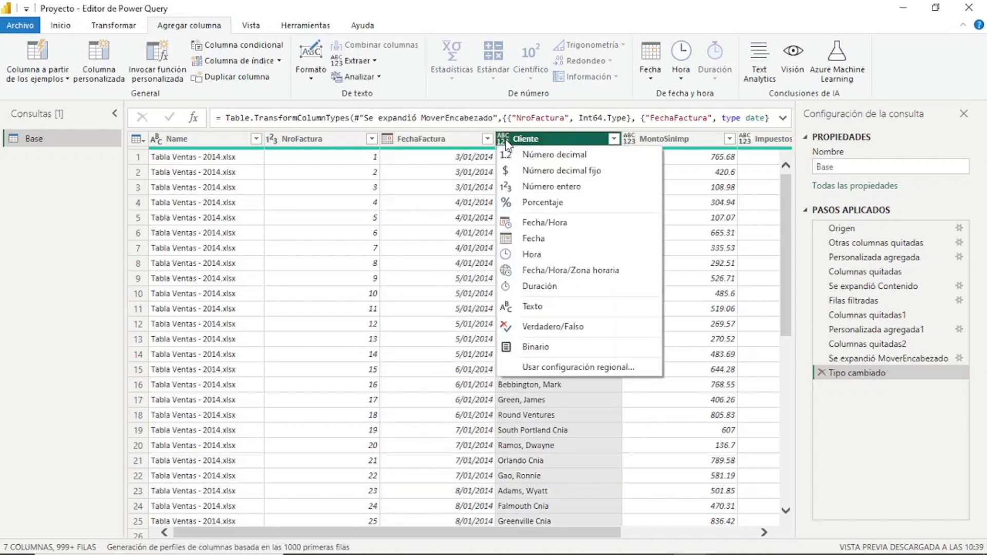
{"action": "left_click", "coordinate": [561, 307]}
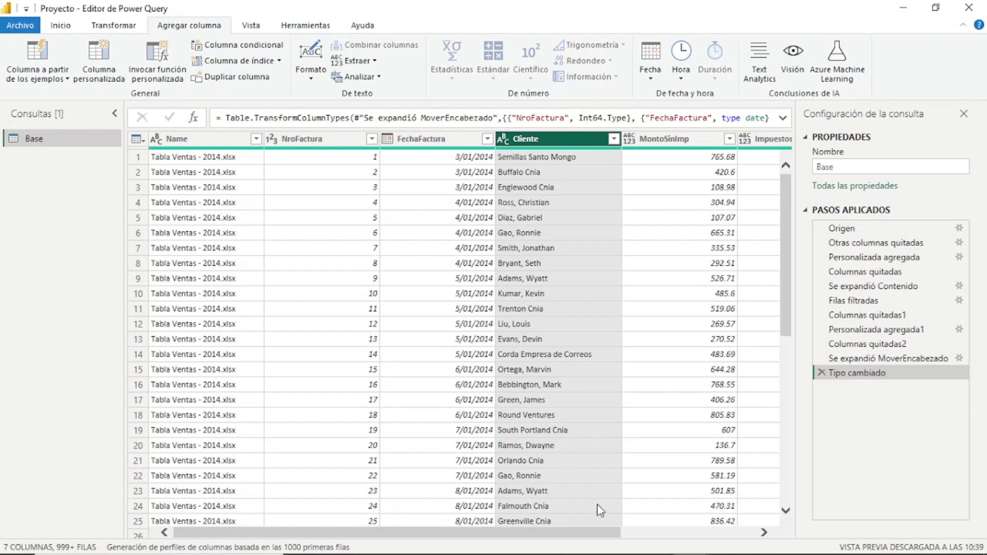
{"action": "left_click_drag", "start_coordinate": [604, 535], "coordinate": [753, 540]}
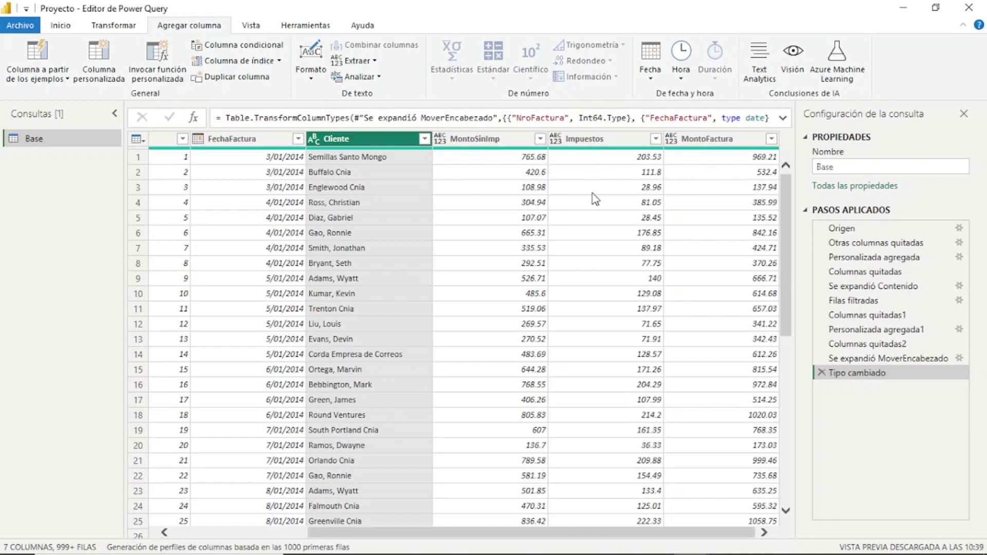
Set MontoSinImp, Impuestos and MontoFactura to Número decimal
{"action": "left_click", "coordinate": [440, 139]}
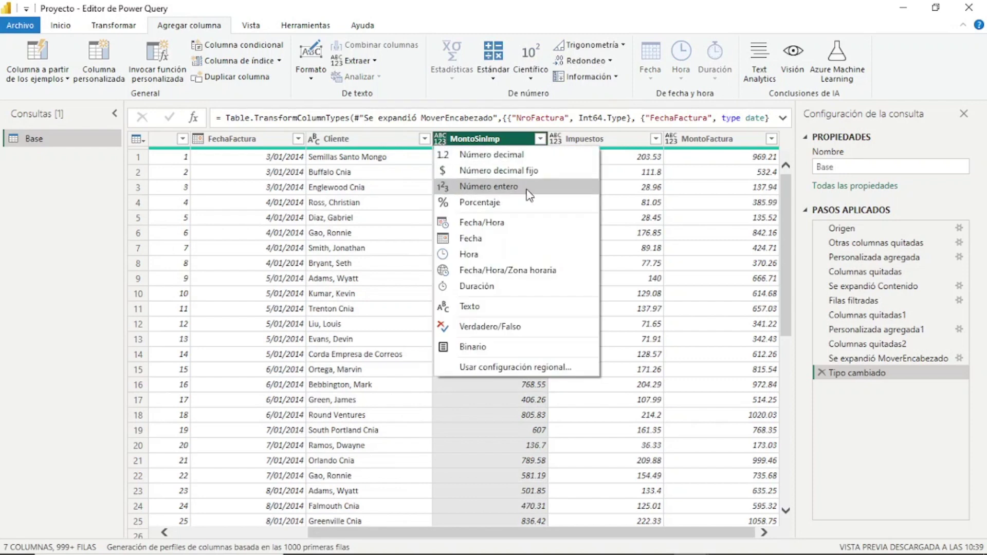
{"action": "left_click", "coordinate": [535, 157]}
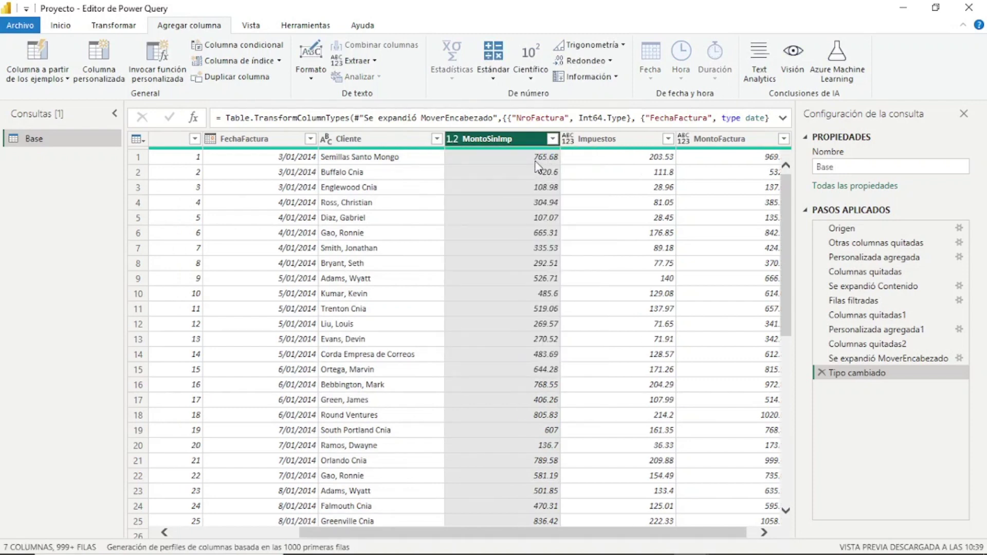
{"action": "left_click", "coordinate": [568, 140]}
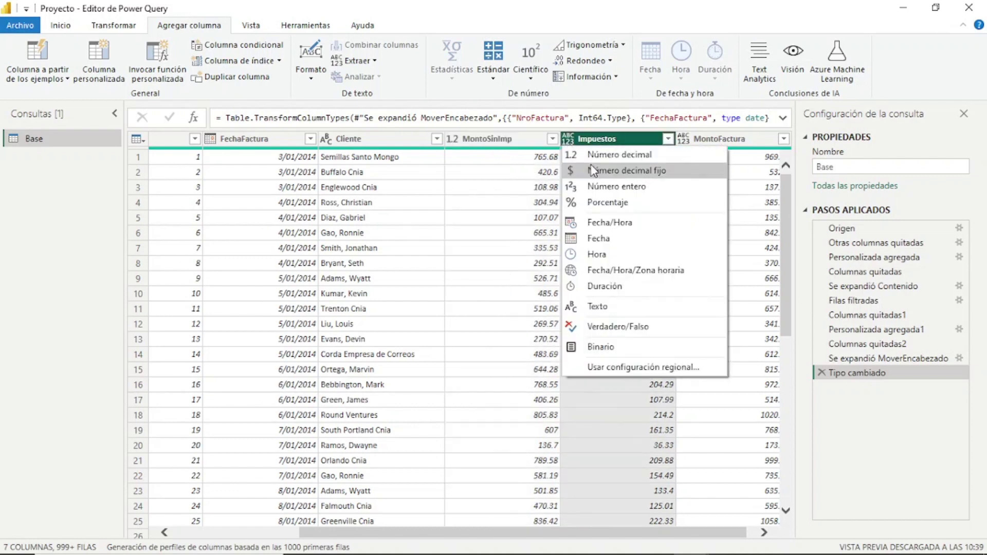
{"action": "left_click", "coordinate": [614, 155]}
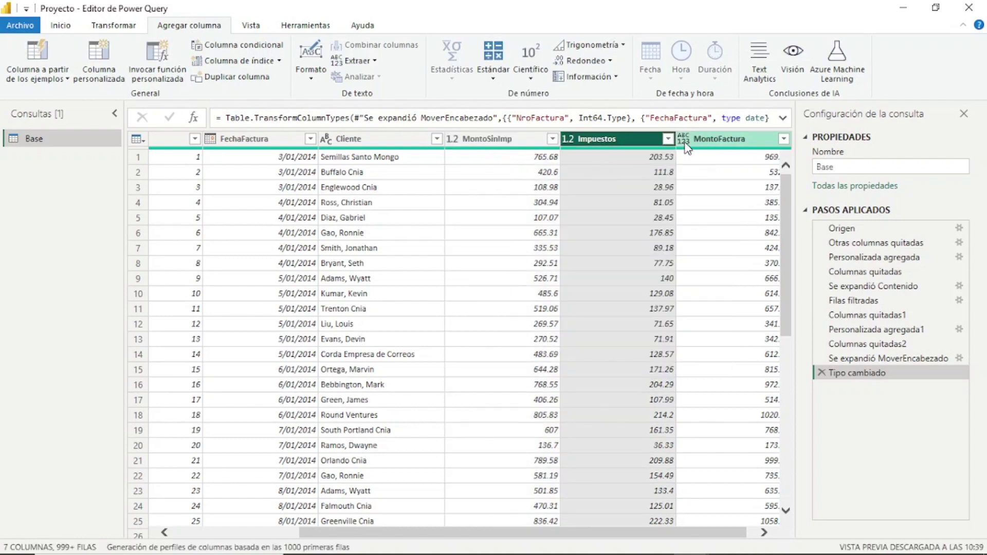
{"action": "left_click", "coordinate": [685, 145]}
{"action": "left_click", "coordinate": [672, 140]}
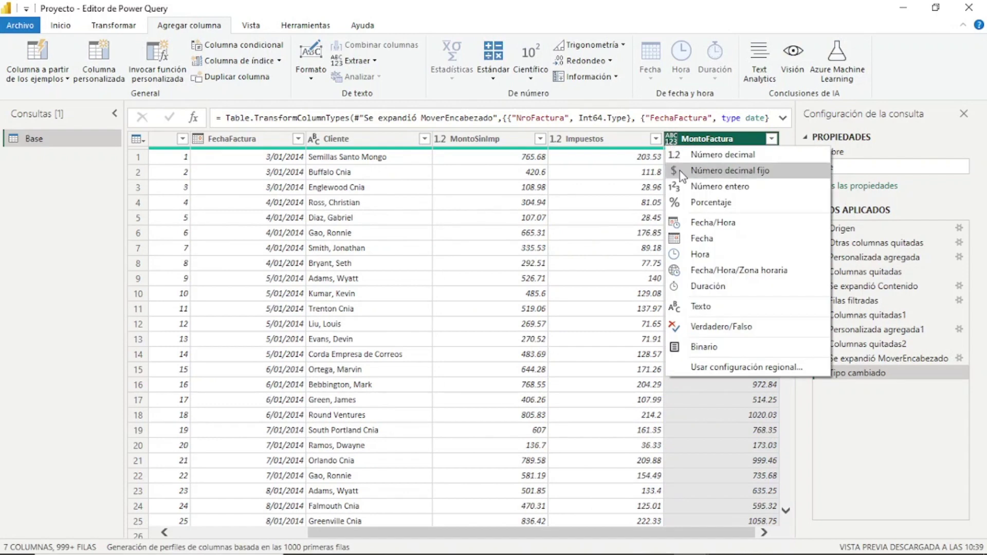
{"action": "left_click", "coordinate": [691, 154]}
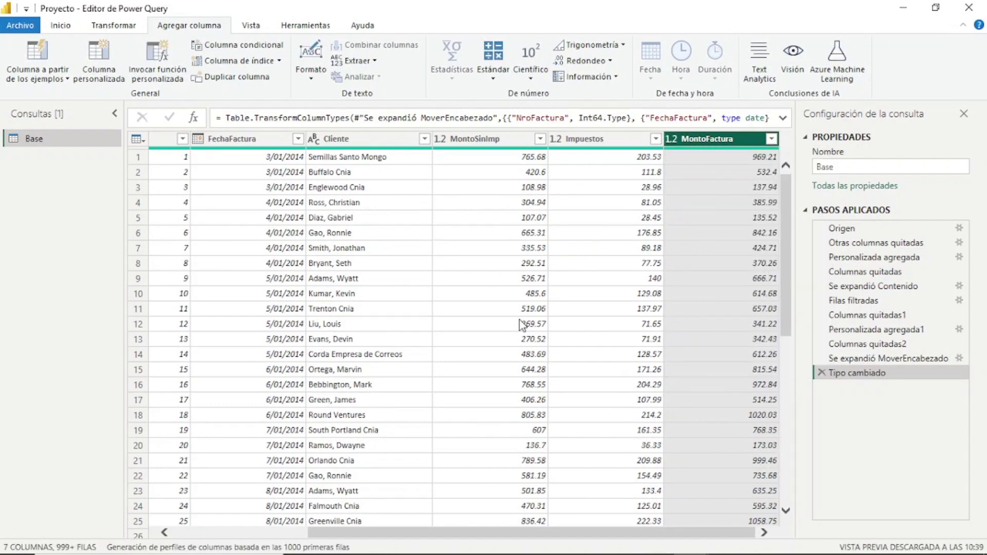
{"action": "left_click_drag", "start_coordinate": [729, 535], "coordinate": [594, 535]}
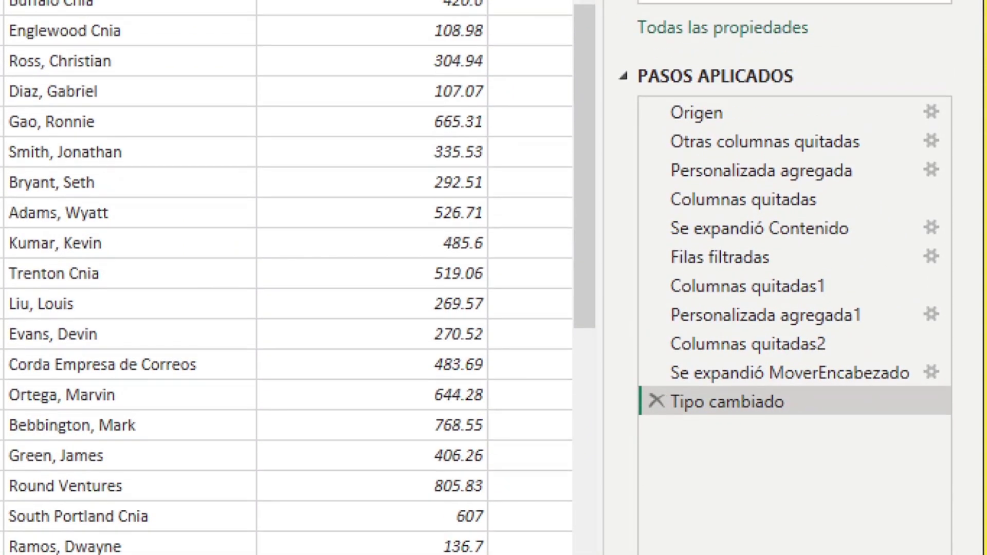
{"action": "left_click_drag", "start_coordinate": [624, 75], "coordinate": [977, 432]}
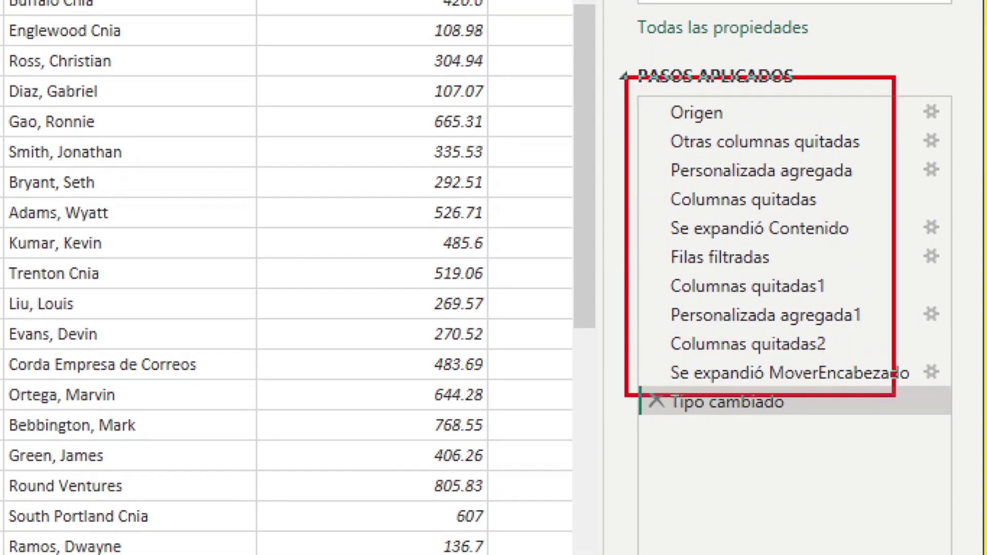
{"action": "left_click_drag", "start_coordinate": [788, 451], "coordinate": [789, 510]}
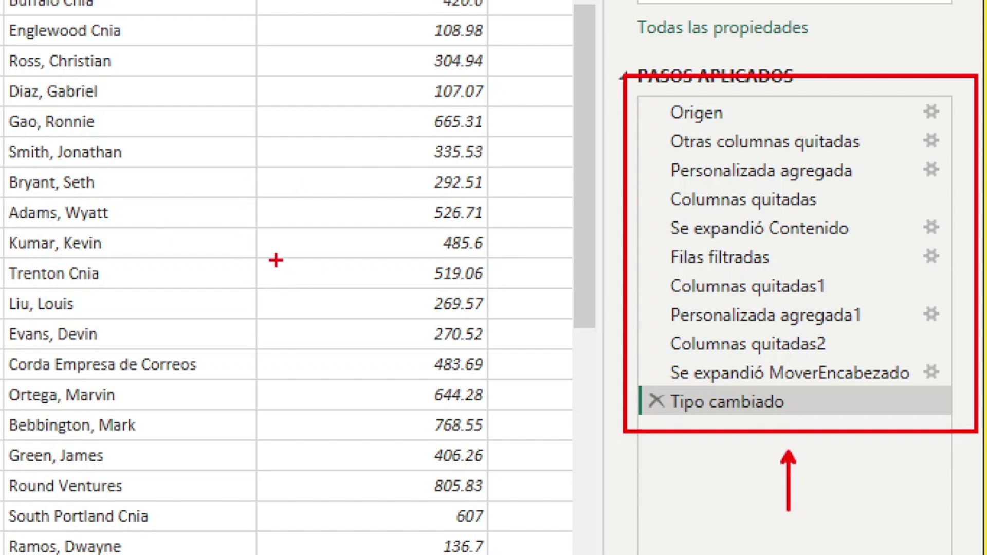
{"action": "key", "text": "Escape"}
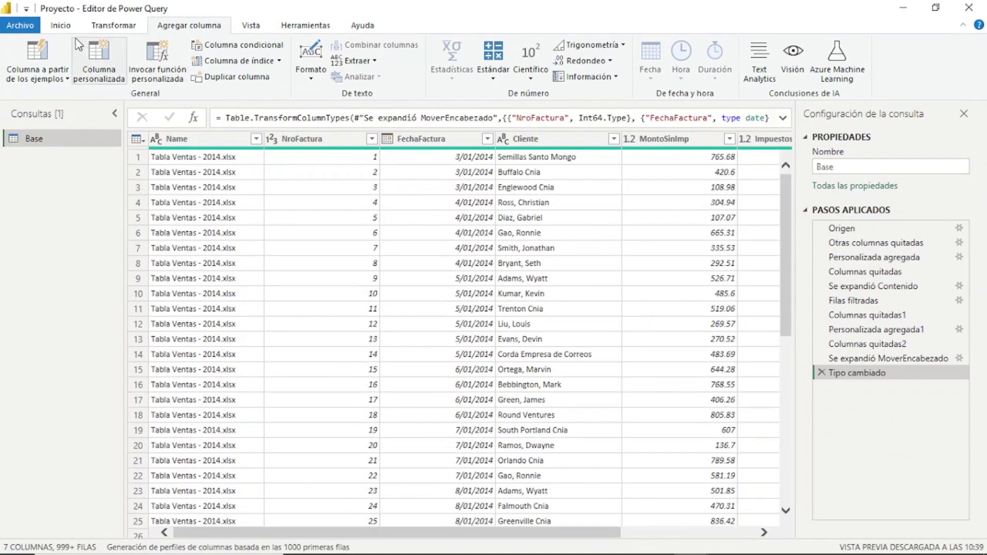
Use Cerrar y aplicar from the Inicio tab to leave Power Query Editor for the report canvas
{"action": "left_click", "coordinate": [60, 25]}
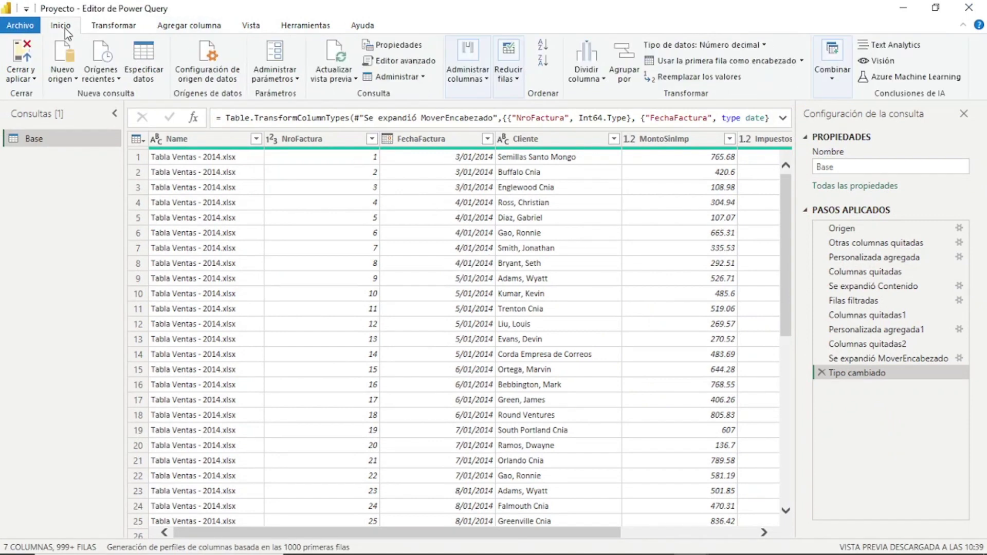
{"action": "left_click", "coordinate": [34, 80]}
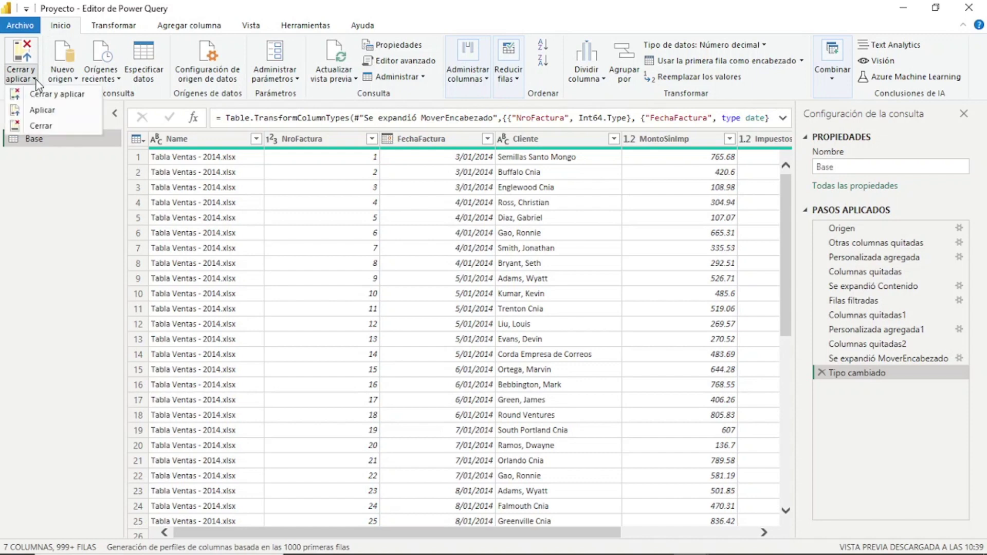
{"action": "left_click", "coordinate": [77, 108]}
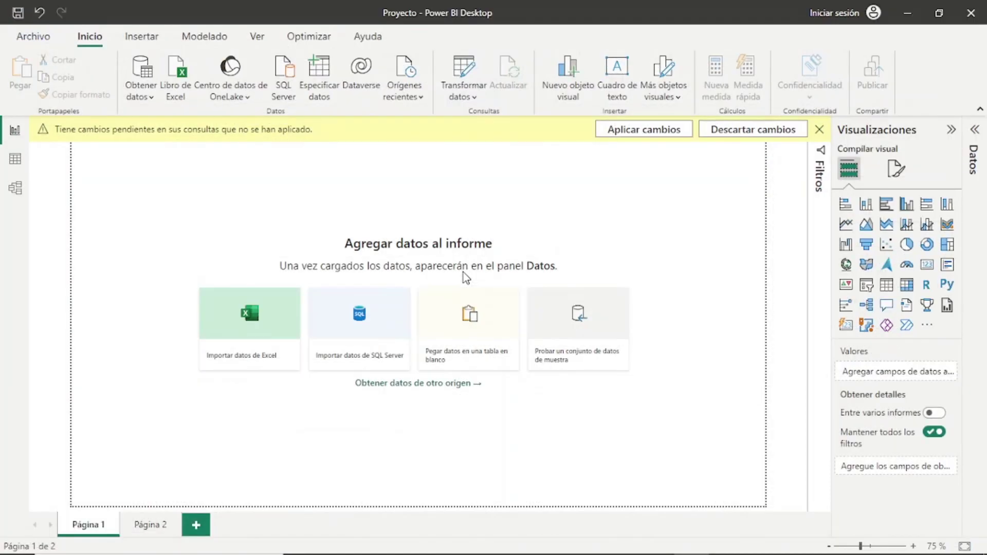
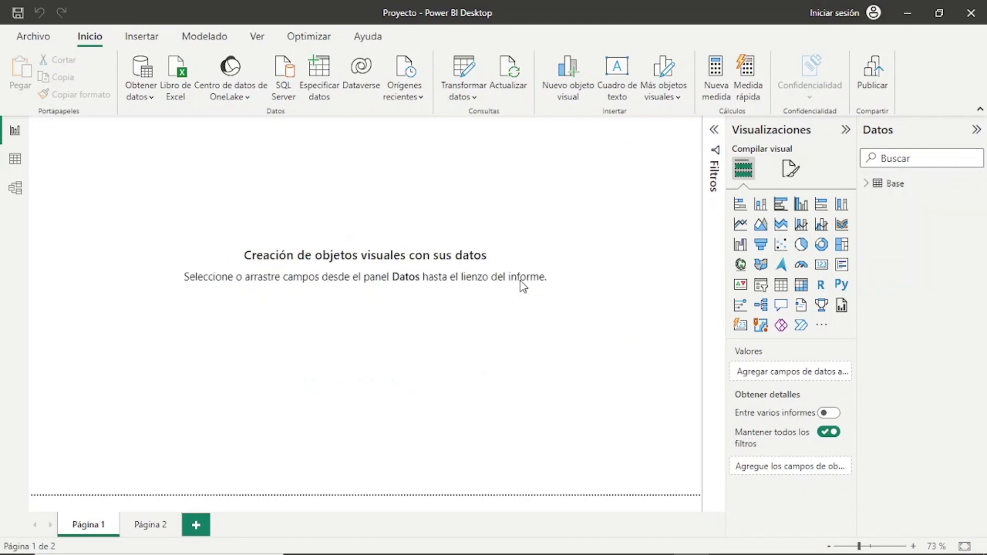
Expand the Base table in the Datos pane to show Cliente, FechaFactura, Impuestos, MontoFactura and NroFactura
{"action": "left_click", "coordinate": [866, 185]}
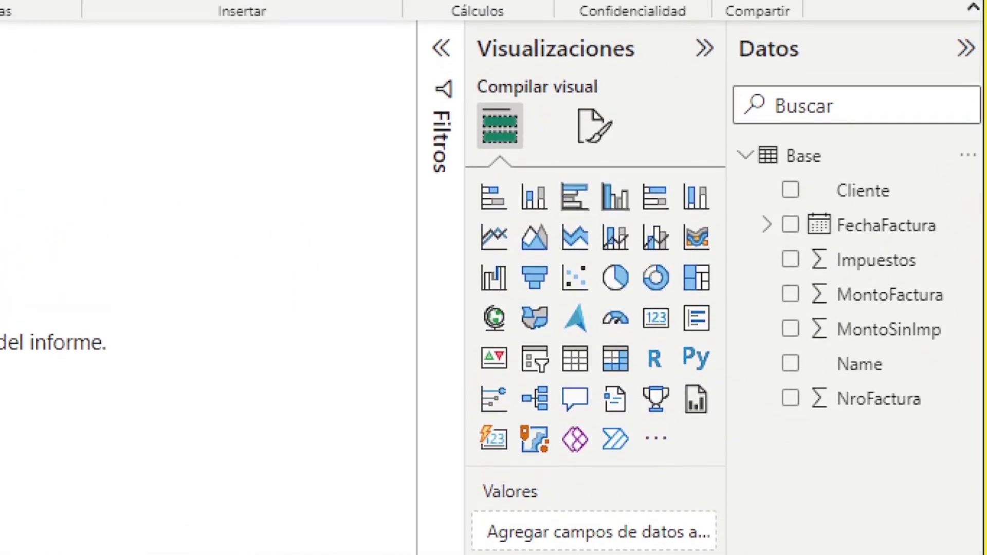
{"action": "left_click_drag", "start_coordinate": [724, 16], "coordinate": [983, 550]}
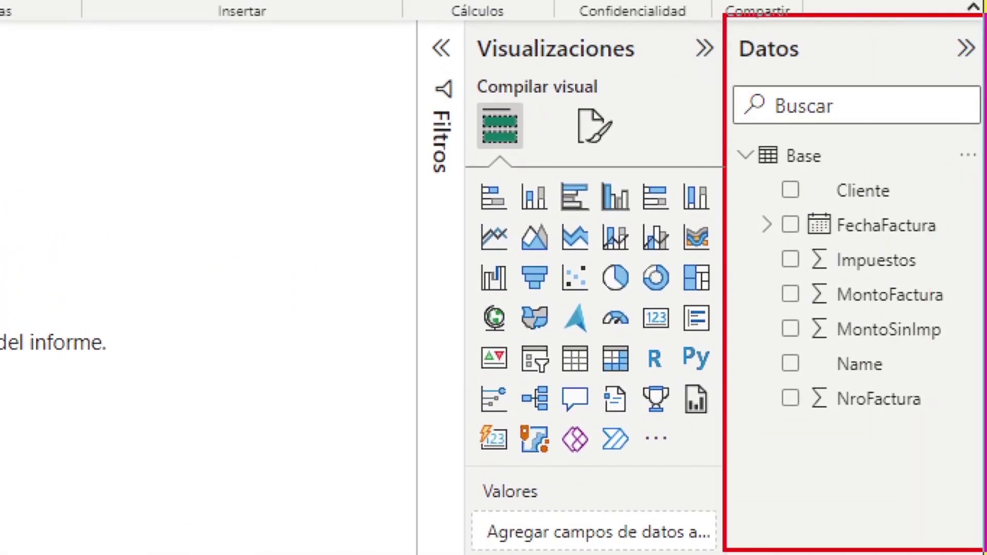
{"action": "mouse_move", "coordinate": [734, 136]}
{"action": "left_mouse_down"}
{"action": "mouse_move", "coordinate": [777, 159]}
{"action": "mouse_move", "coordinate": [834, 169]}
{"action": "mouse_move", "coordinate": [894, 125]}
{"action": "left_mouse_up"}
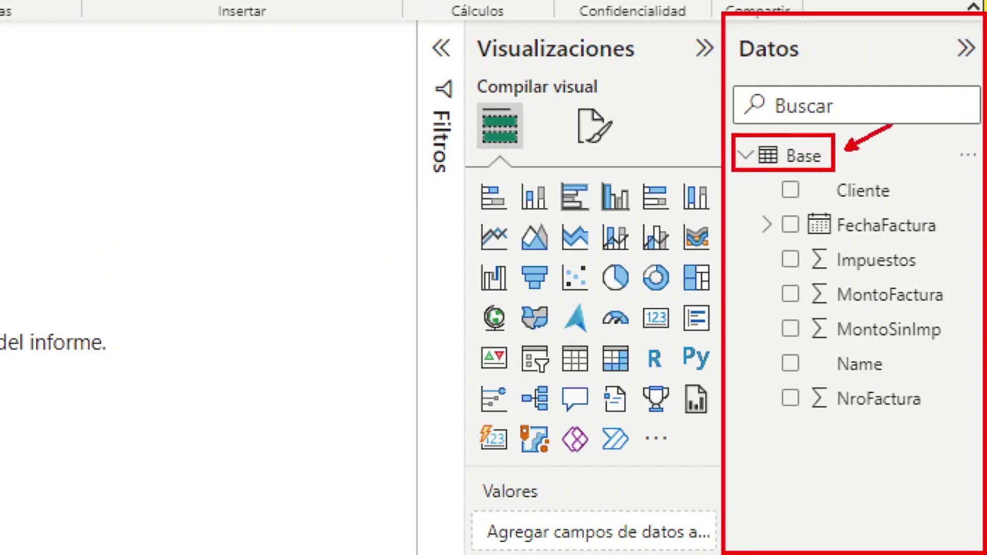
{"action": "left_click_drag", "start_coordinate": [913, 189], "coordinate": [959, 190]}
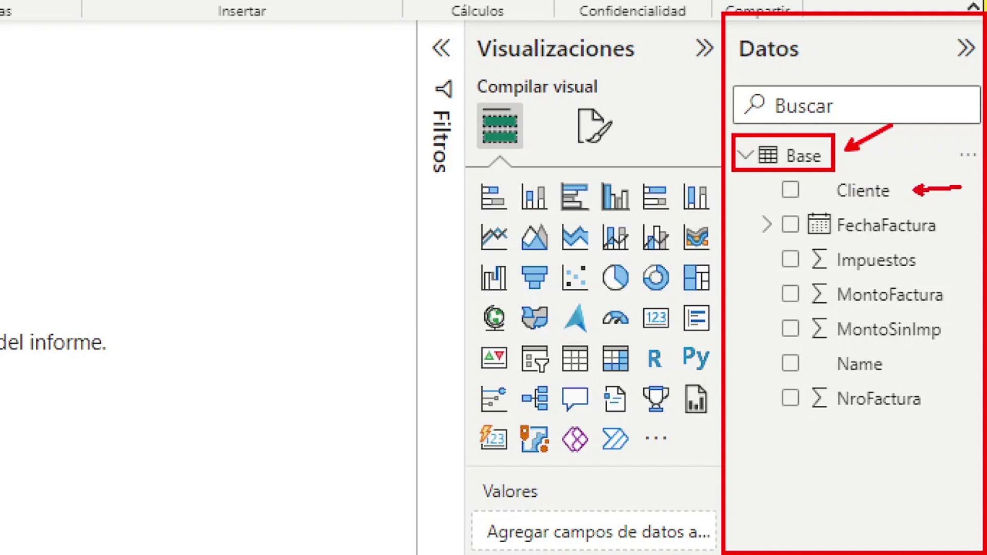
{"action": "left_click_drag", "start_coordinate": [947, 226], "coordinate": [974, 227]}
{"action": "left_click_drag", "start_coordinate": [935, 261], "coordinate": [961, 261]}
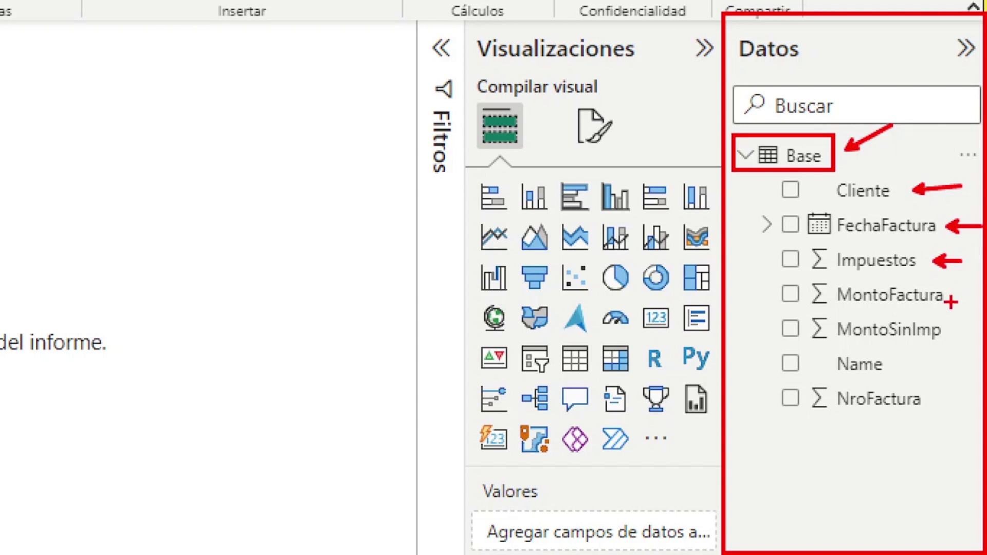
{"action": "left_click_drag", "start_coordinate": [960, 296], "coordinate": [980, 296]}
{"action": "left_click_drag", "start_coordinate": [952, 335], "coordinate": [977, 335]}
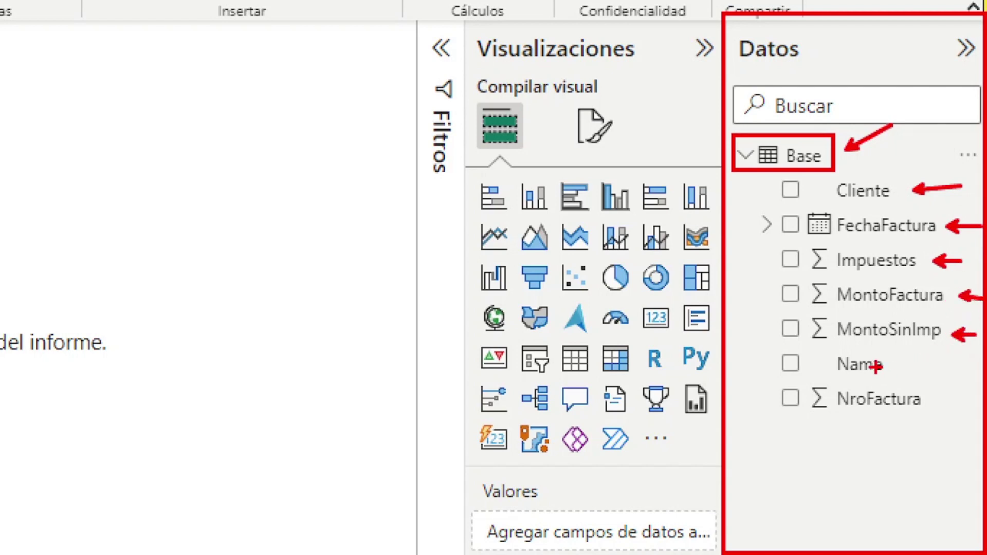
{"action": "left_click_drag", "start_coordinate": [907, 365], "coordinate": [944, 365]}
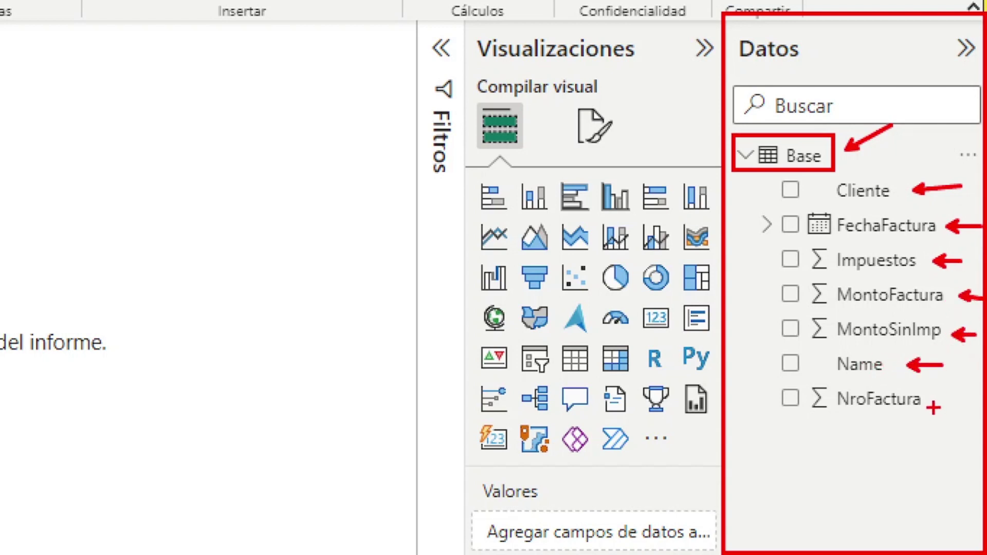
{"action": "left_click_drag", "start_coordinate": [937, 414], "coordinate": [948, 430]}
{"action": "key", "text": "Escape"}
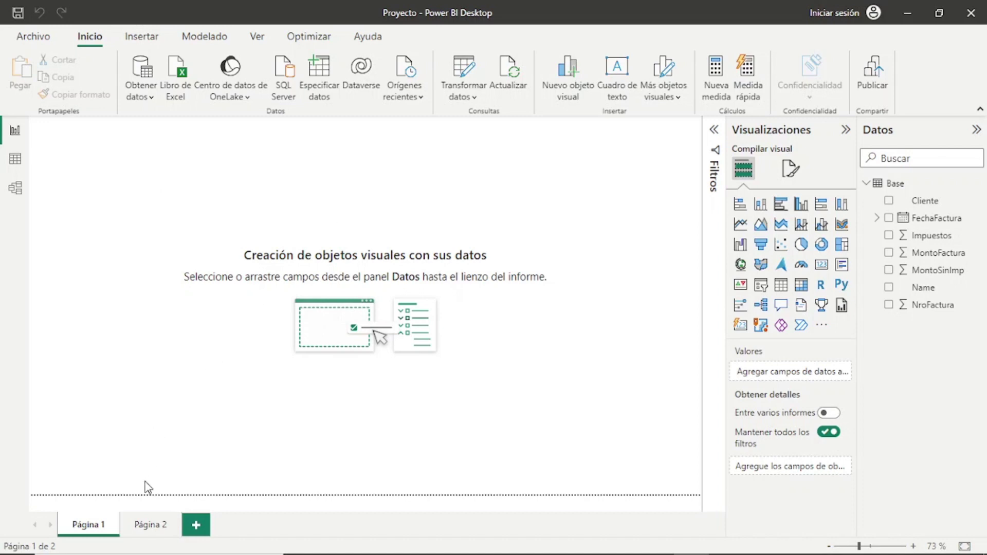
{"action": "left_click", "coordinate": [149, 526]}
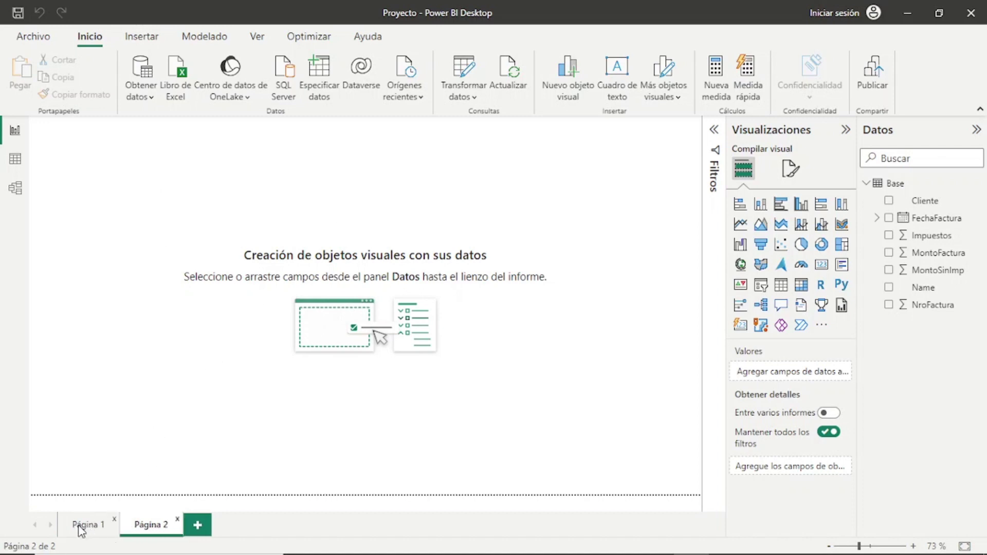
{"action": "left_click", "coordinate": [79, 525]}
{"action": "left_click", "coordinate": [146, 526]}
{"action": "left_click", "coordinate": [93, 525]}
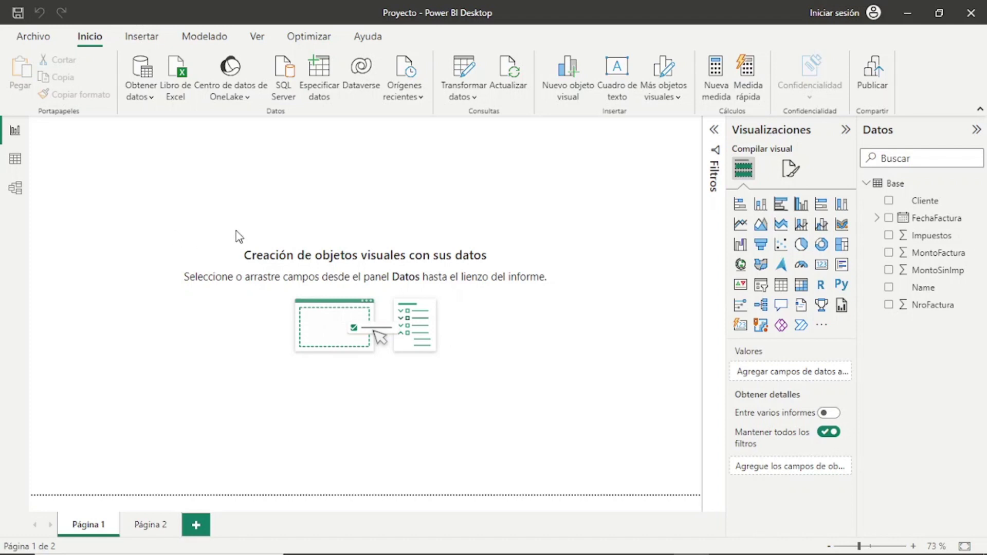
Launch PowerPoint from Windows search and create a blank presentation
{"action": "key", "text": "super"}
{"action": "type", "text": "p"}
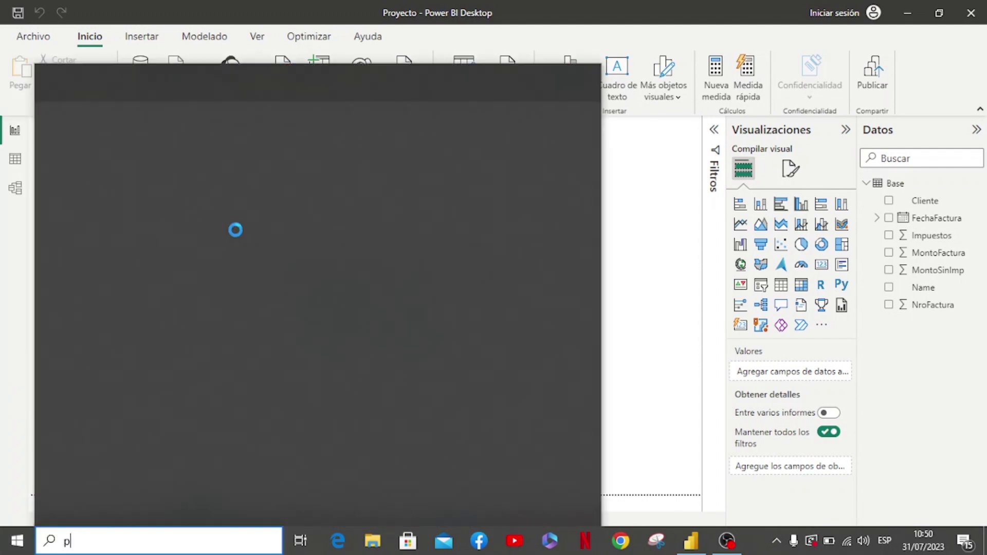
{"action": "type", "text": "ower"}
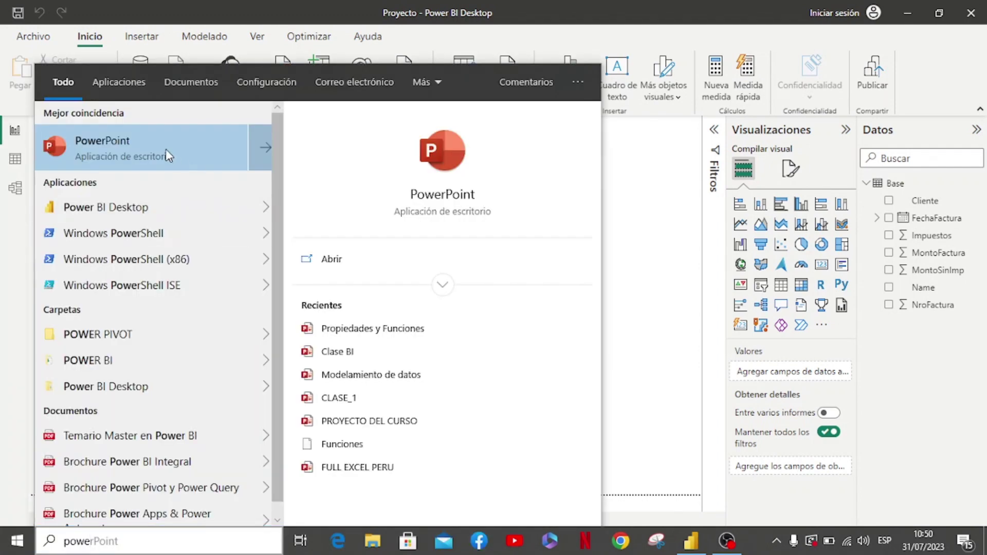
{"action": "left_click", "coordinate": [166, 149]}
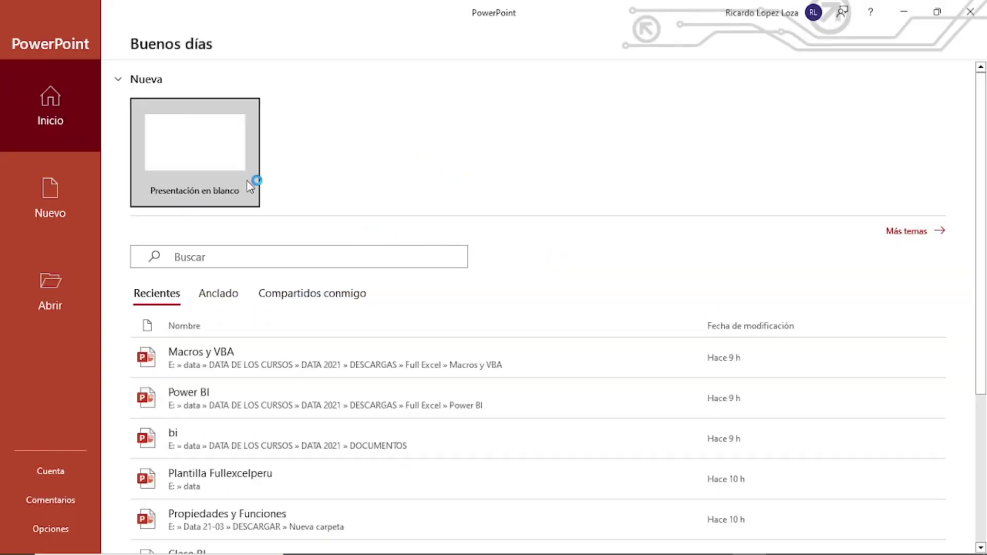
{"action": "left_click", "coordinate": [229, 160]}
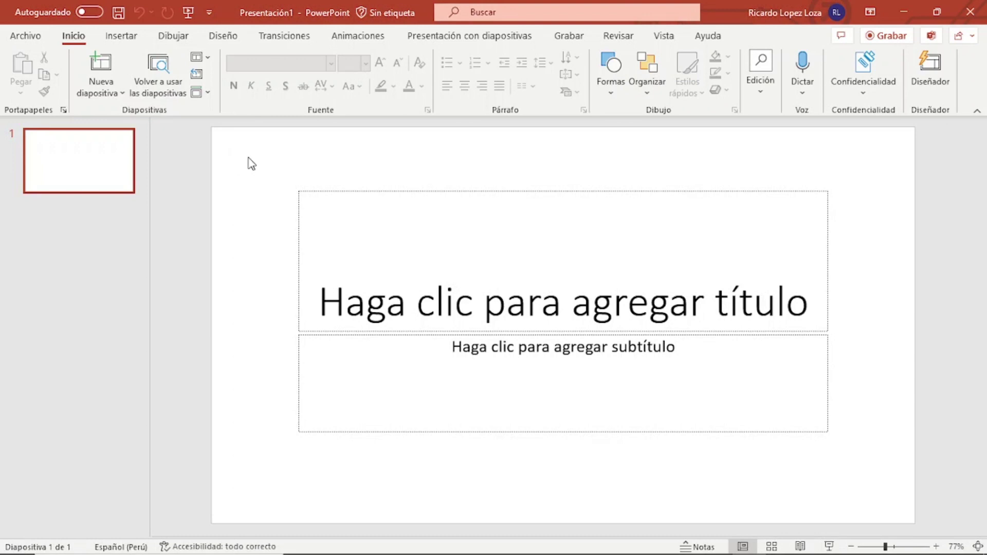
Undo the Designer theme, close Diseñador, and delete the title and subtitle placeholders
{"action": "left_click_drag", "start_coordinate": [248, 157], "coordinate": [852, 457]}
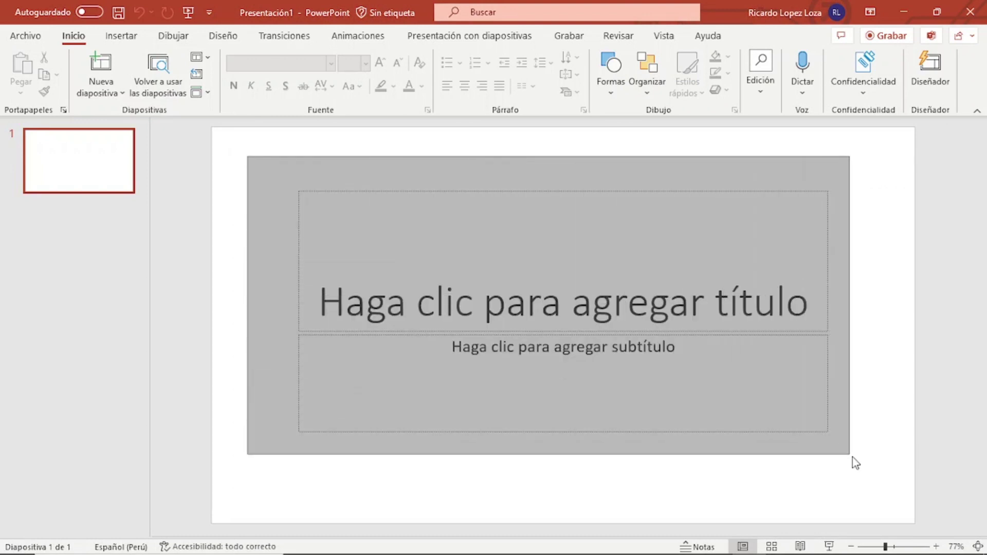
{"action": "left_click_drag", "start_coordinate": [856, 463], "coordinate": [855, 463]}
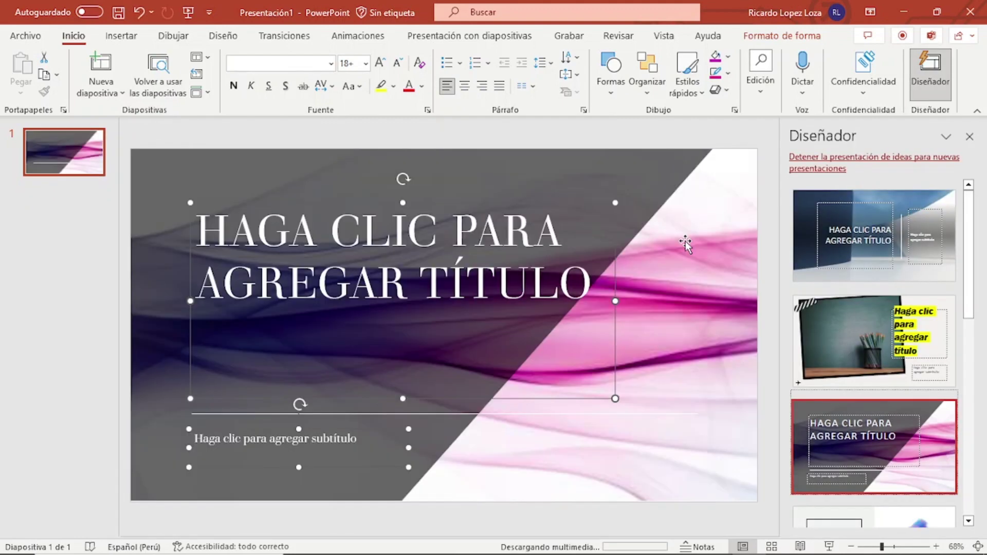
{"action": "left_click", "coordinate": [105, 100]}
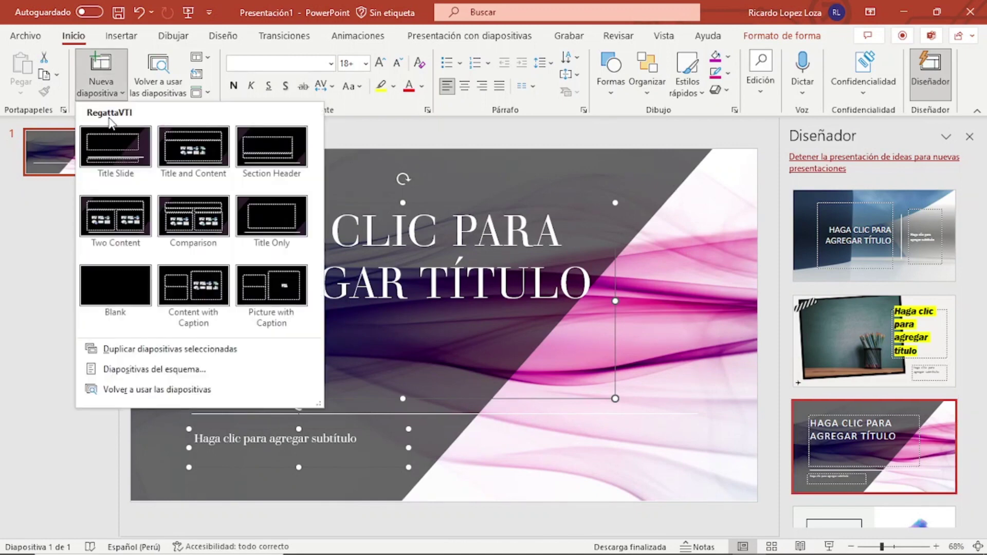
{"action": "left_click", "coordinate": [33, 301]}
{"action": "key", "text": "ctrl+z"}
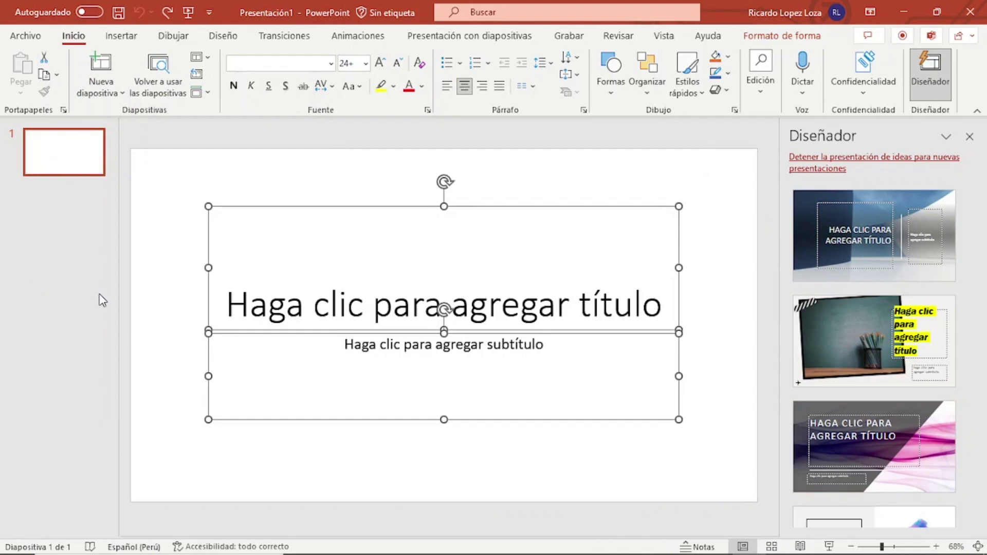
{"action": "left_click", "coordinate": [176, 199]}
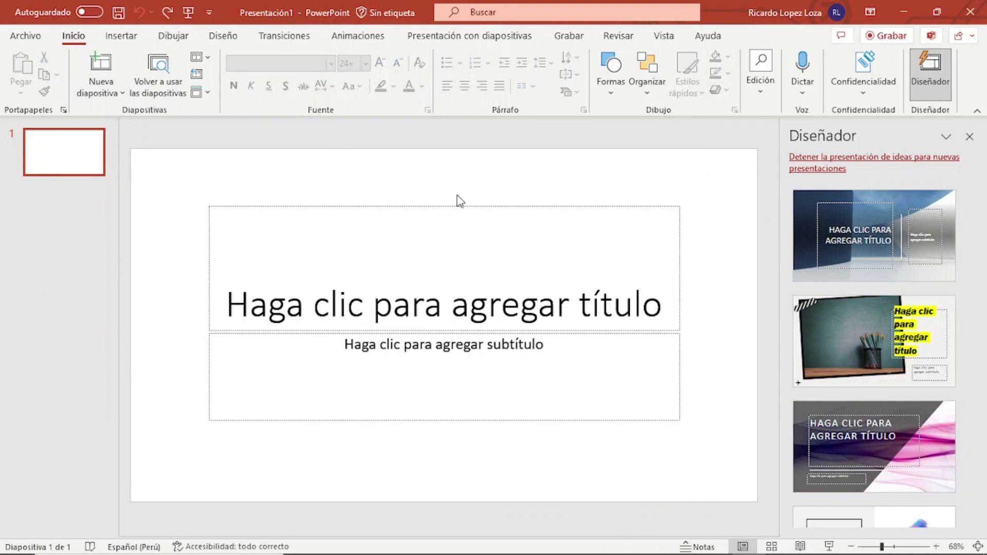
{"action": "left_click", "coordinate": [970, 136]}
{"action": "left_click_drag", "start_coordinate": [246, 167], "coordinate": [880, 456]}
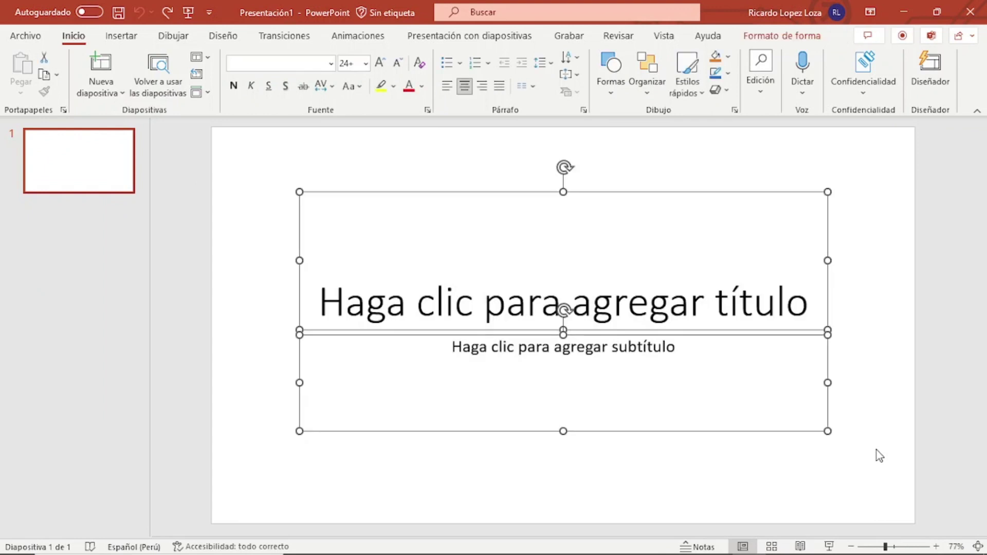
{"action": "key", "text": "Delete"}
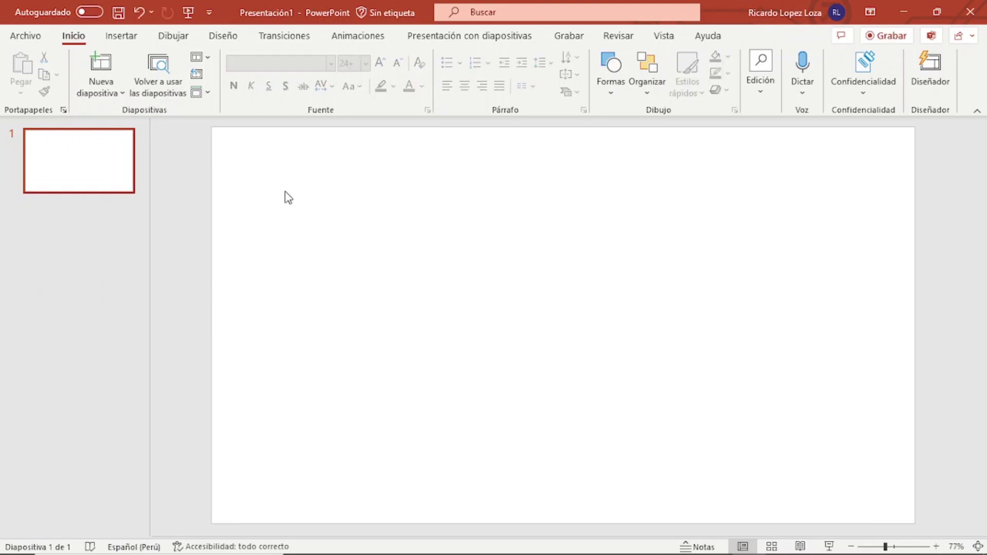
Draw a rectangle shape spanning the slide
{"action": "left_click", "coordinate": [119, 37]}
{"action": "left_click", "coordinate": [197, 87]}
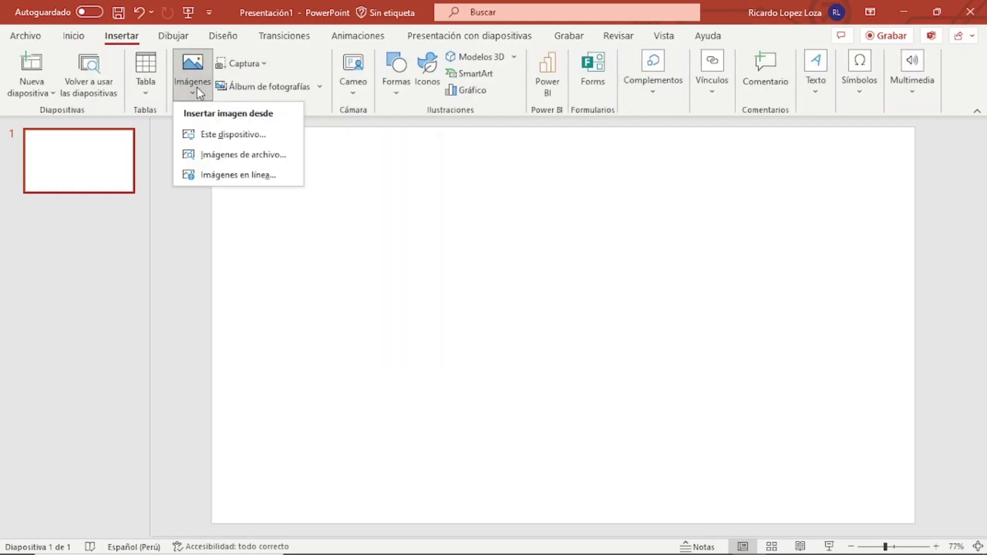
{"action": "left_click", "coordinate": [406, 95]}
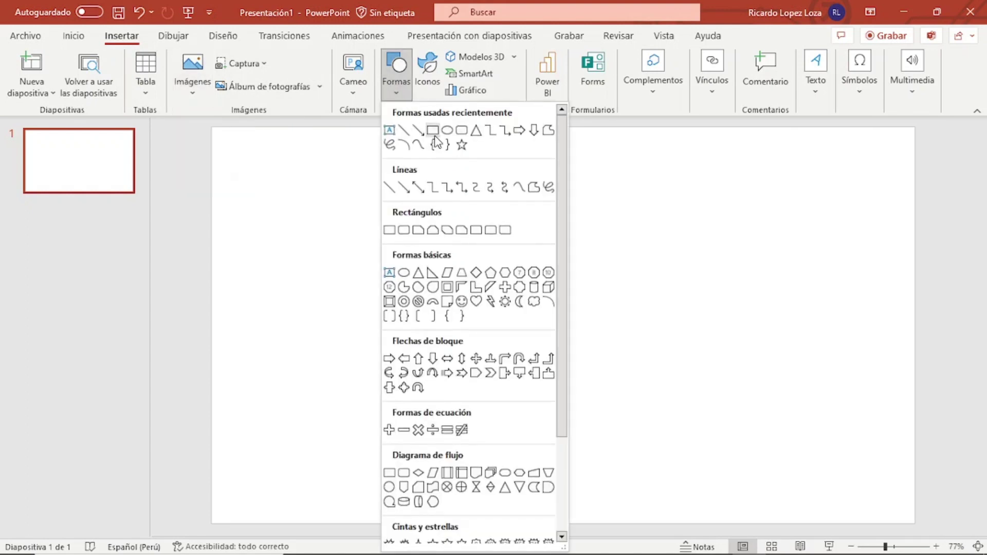
{"action": "left_click", "coordinate": [433, 131]}
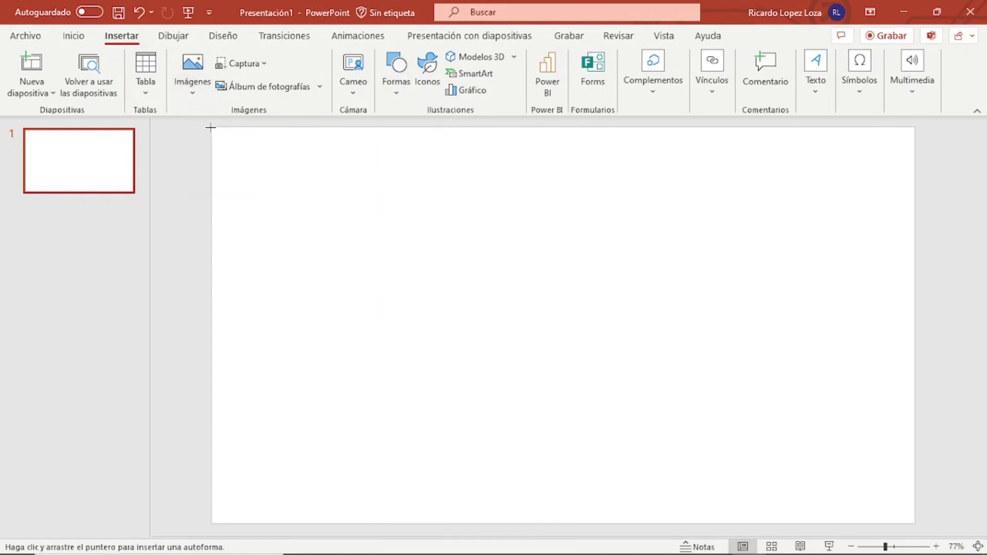
{"action": "left_click_drag", "start_coordinate": [211, 127], "coordinate": [915, 522]}
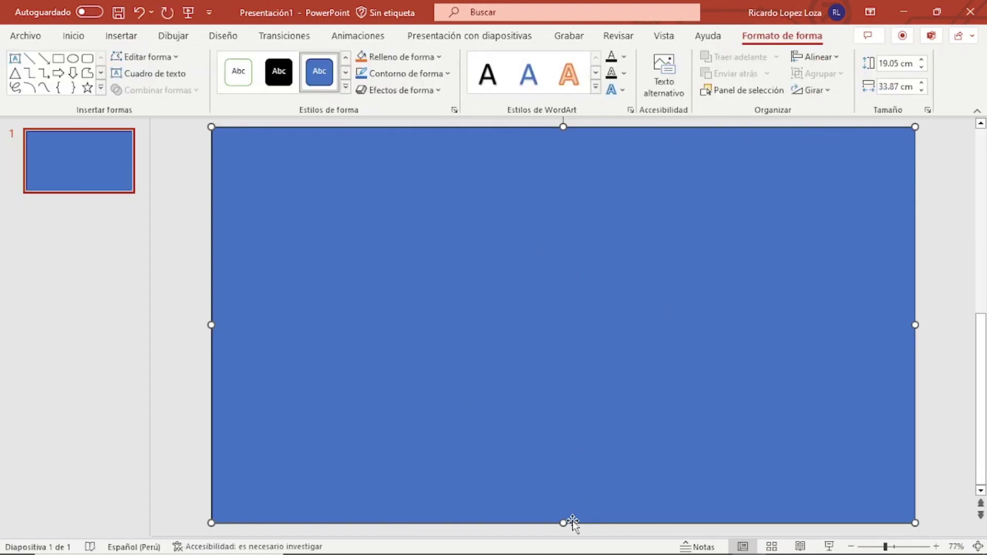
Resize the rectangle to 6.99 cm tall by 13.58 cm wide and move it to the upper left
{"action": "left_click_drag", "start_coordinate": [563, 523], "coordinate": [511, 277]}
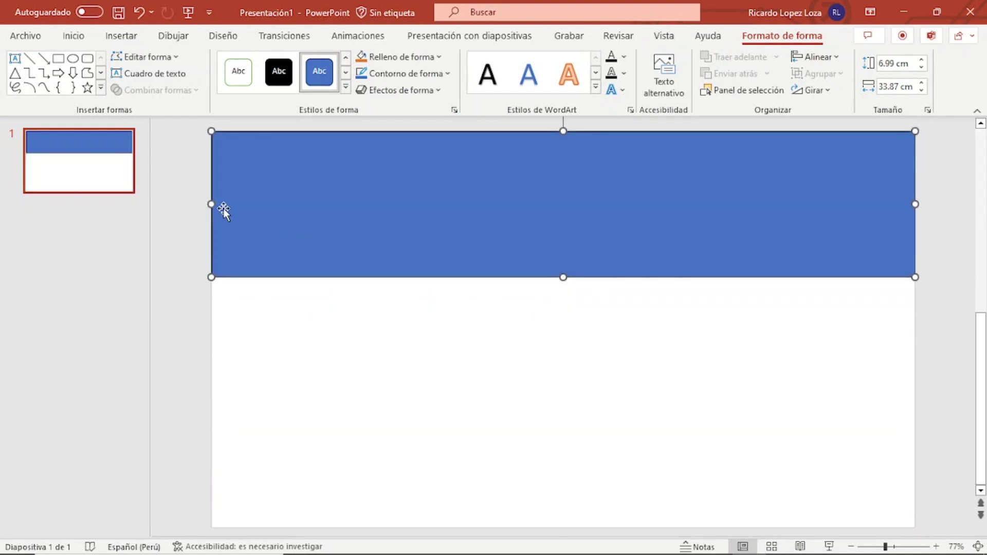
{"action": "left_click_drag", "start_coordinate": [211, 205], "coordinate": [633, 205]}
{"action": "mouse_move", "coordinate": [708, 214]}
{"action": "left_mouse_down"}
{"action": "mouse_move", "coordinate": [434, 234]}
{"action": "mouse_move", "coordinate": [324, 224]}
{"action": "left_mouse_up"}
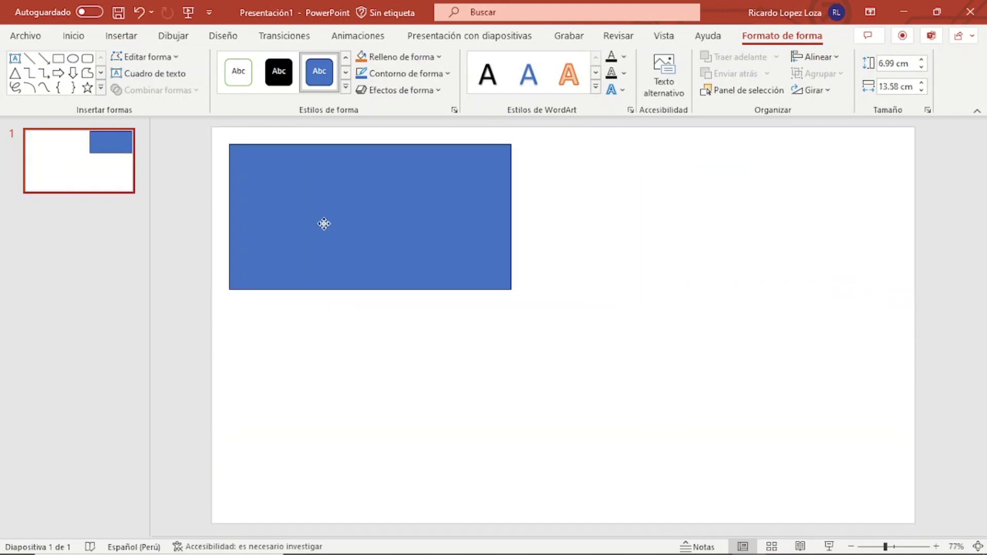
{"action": "left_click", "coordinate": [635, 251]}
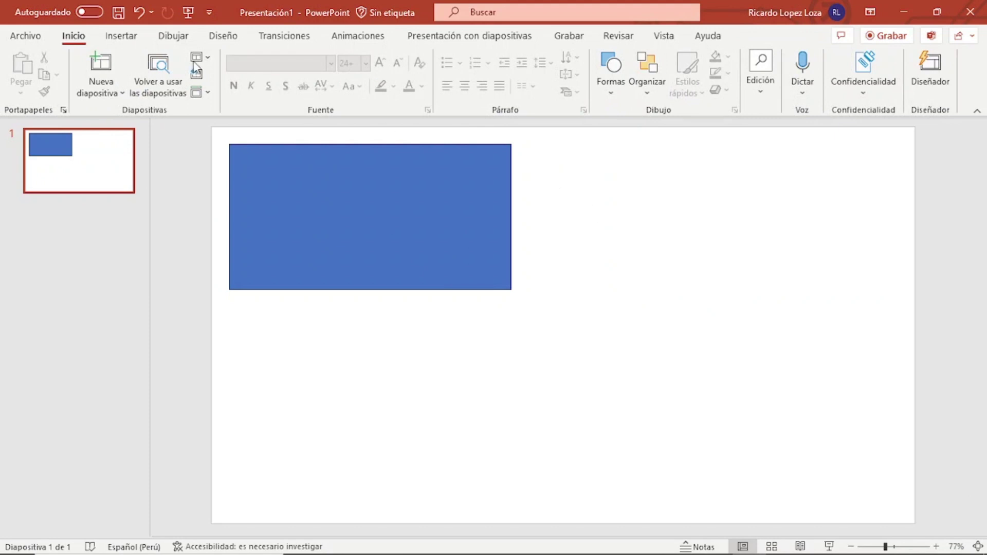
{"action": "left_click", "coordinate": [121, 36]}
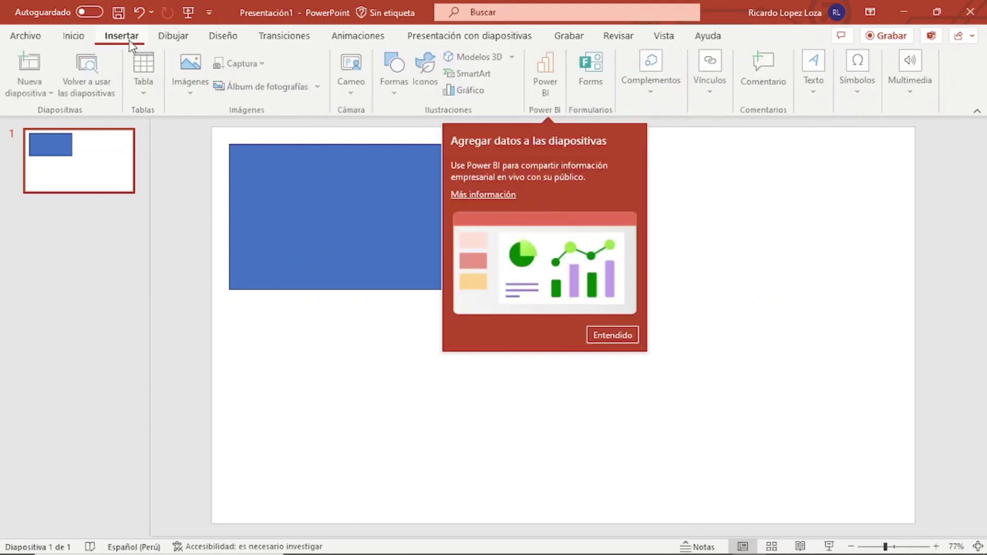
{"action": "left_click", "coordinate": [620, 334]}
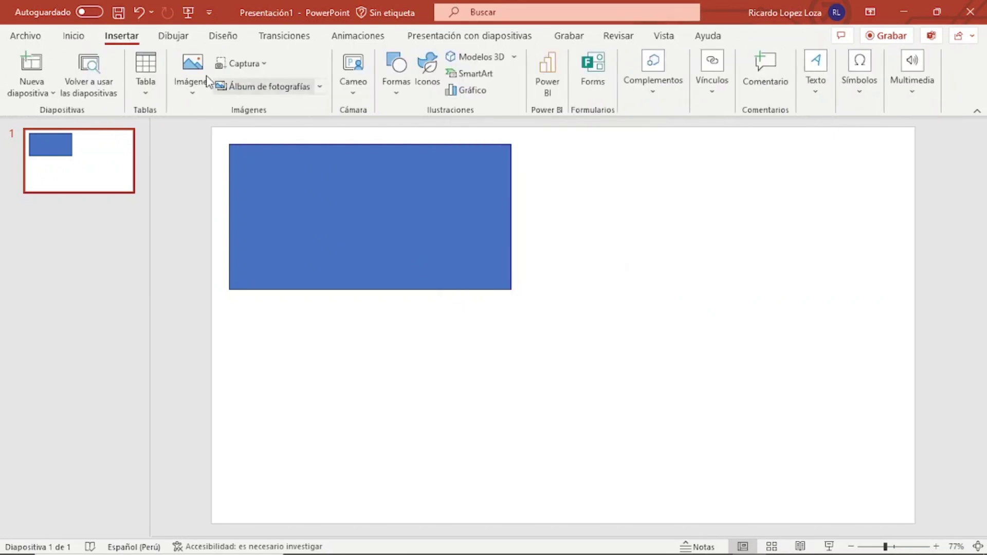
{"action": "left_click", "coordinate": [224, 36]}
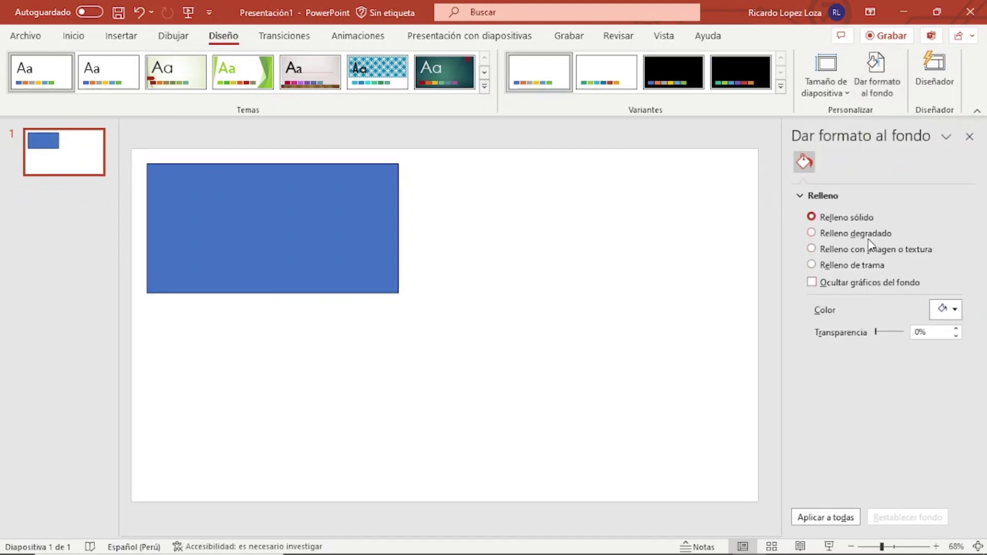
Give the slide background a gradient fill and reduce it to two gradient stops
{"action": "left_click", "coordinate": [869, 235]}
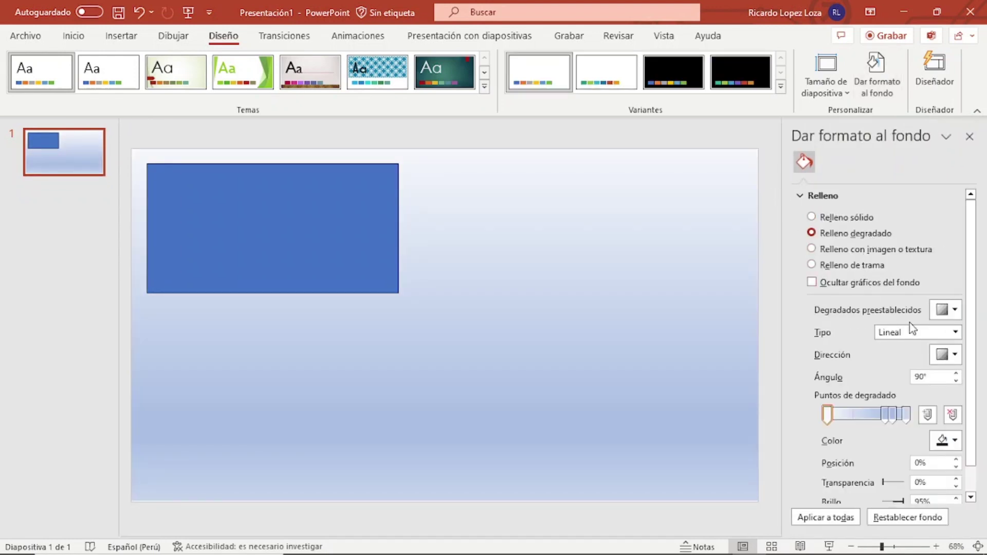
{"action": "left_click", "coordinate": [952, 318]}
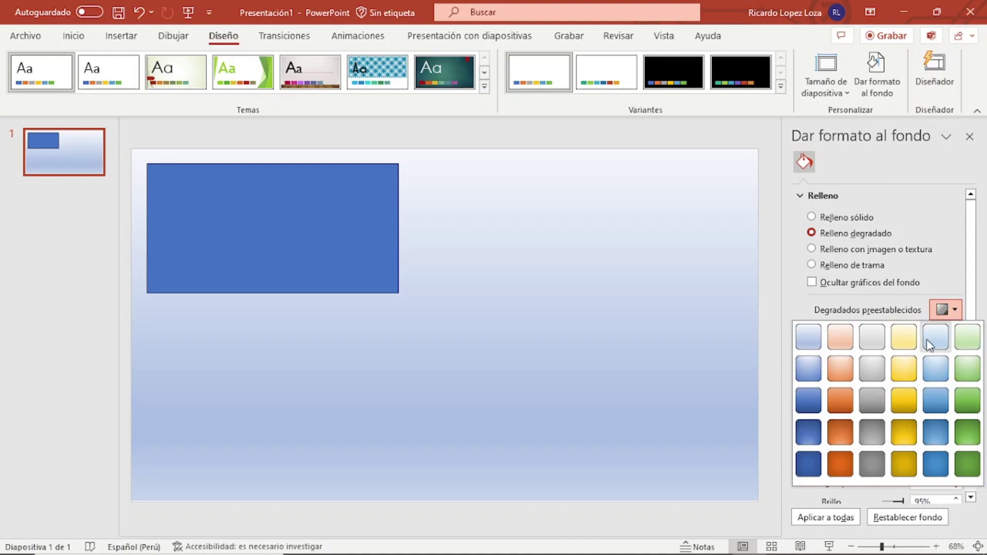
{"action": "key", "text": "Escape"}
{"action": "left_click", "coordinate": [954, 311]}
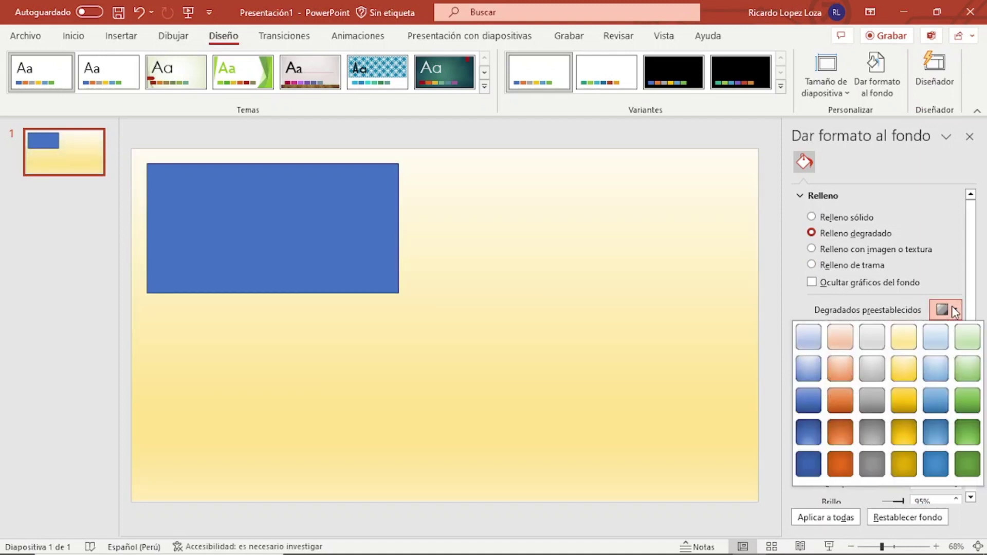
{"action": "left_click", "coordinate": [954, 311]}
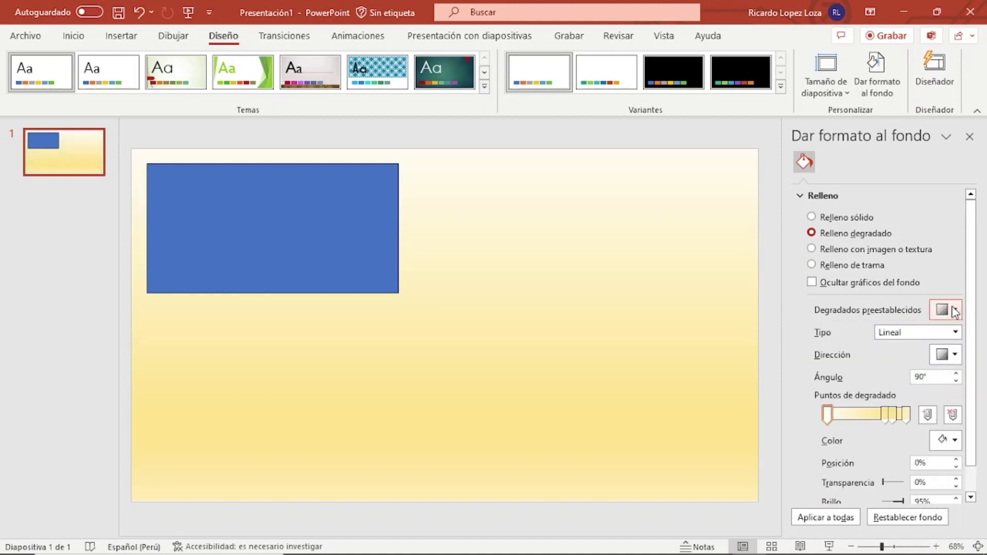
{"action": "left_click", "coordinate": [953, 416]}
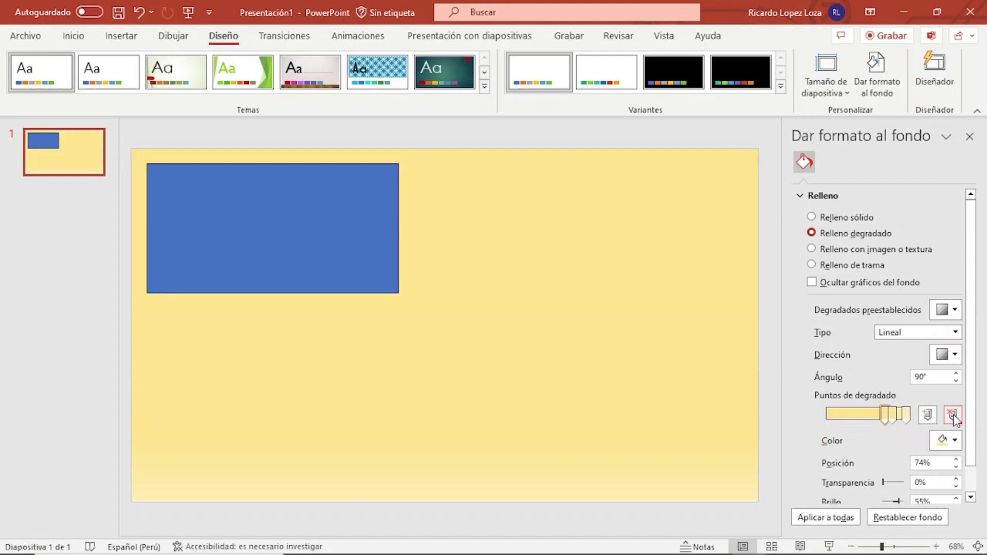
{"action": "left_click", "coordinate": [955, 419]}
{"action": "left_click_drag", "start_coordinate": [893, 418], "coordinate": [752, 433]}
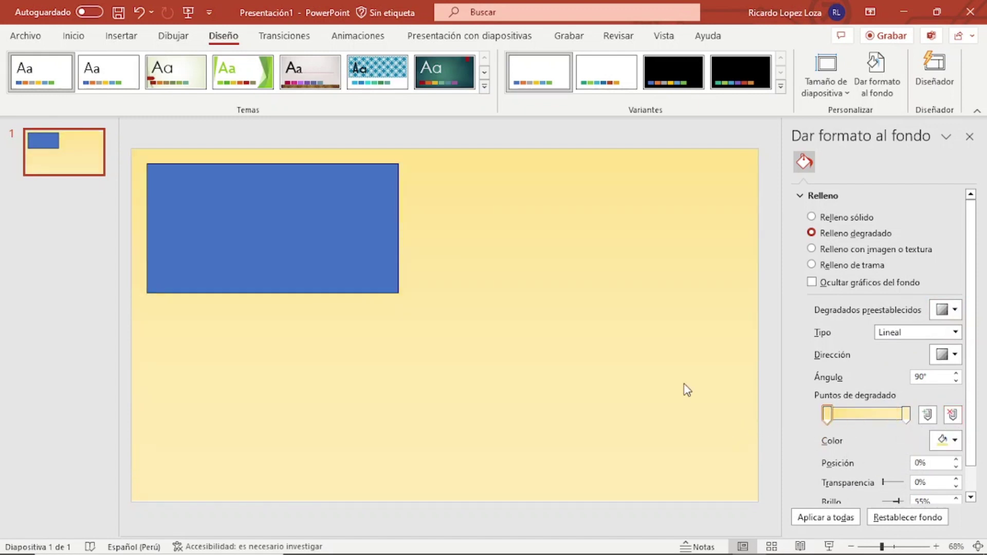
Colour the left gradient stop dark navy and the right stop a lighter blue
{"action": "left_click", "coordinate": [955, 442]}
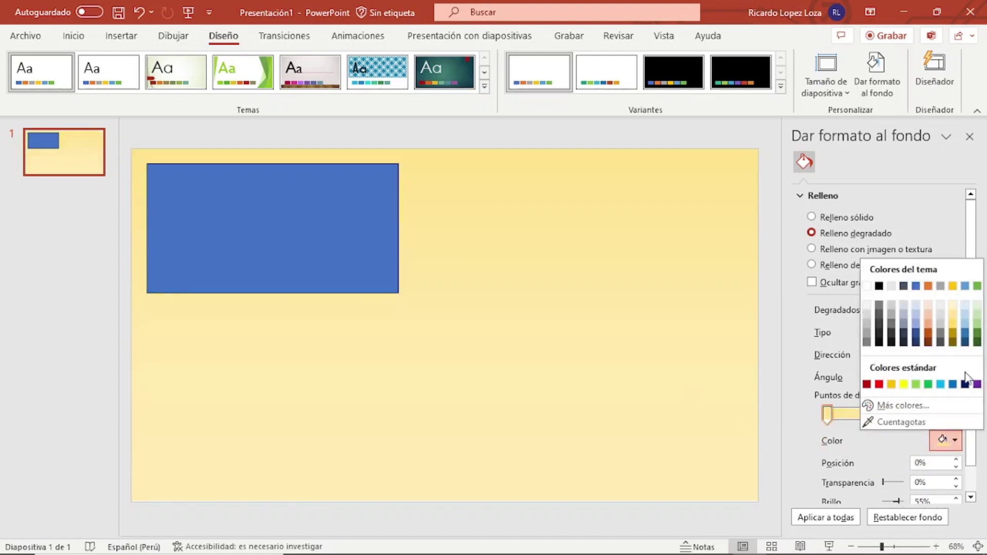
{"action": "left_click", "coordinate": [916, 343]}
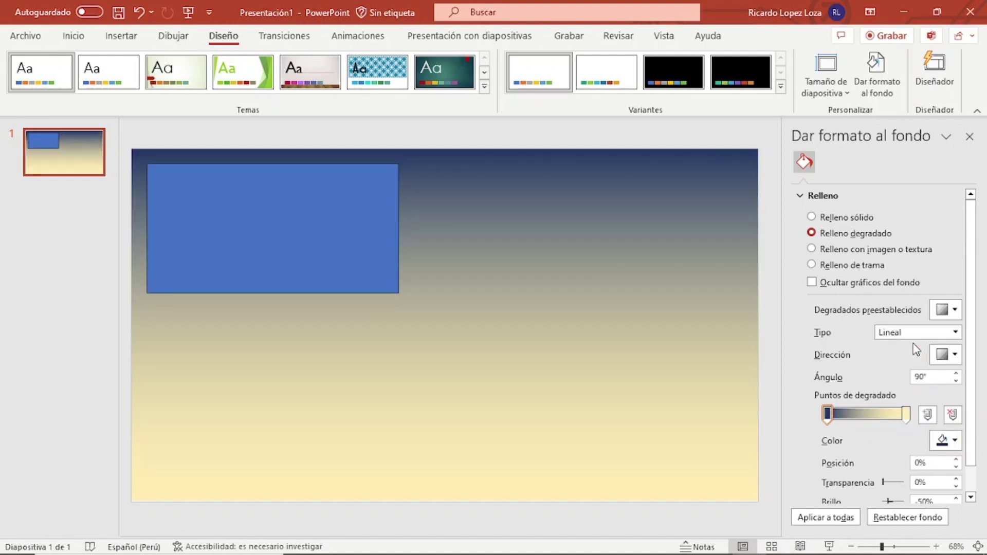
{"action": "left_click", "coordinate": [949, 441]}
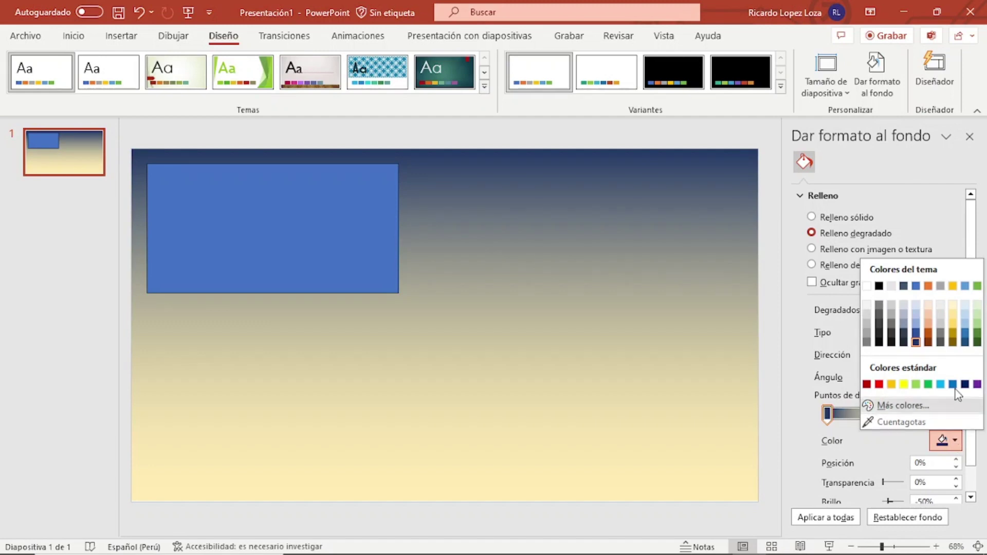
{"action": "left_click", "coordinate": [707, 399]}
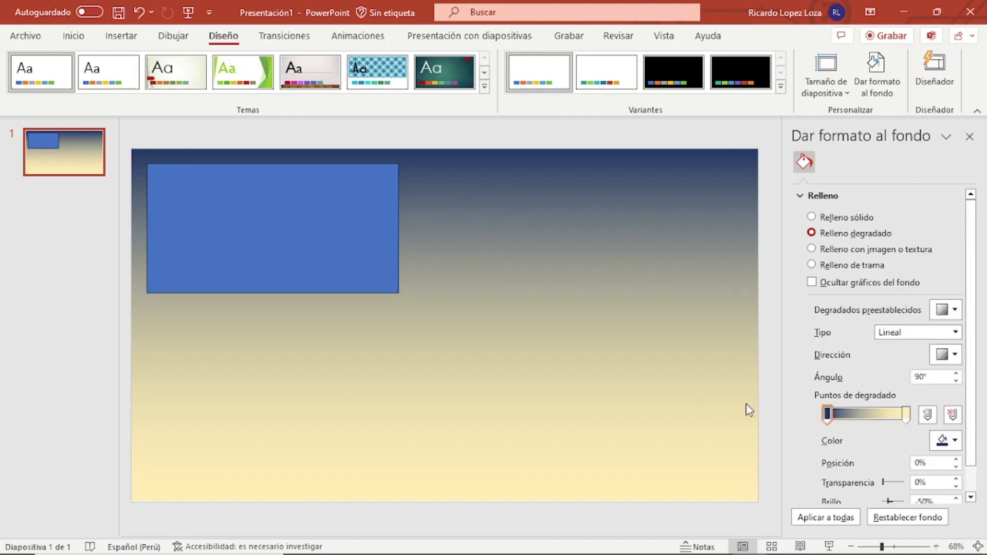
{"action": "left_click", "coordinate": [907, 415]}
{"action": "left_click", "coordinate": [953, 442]}
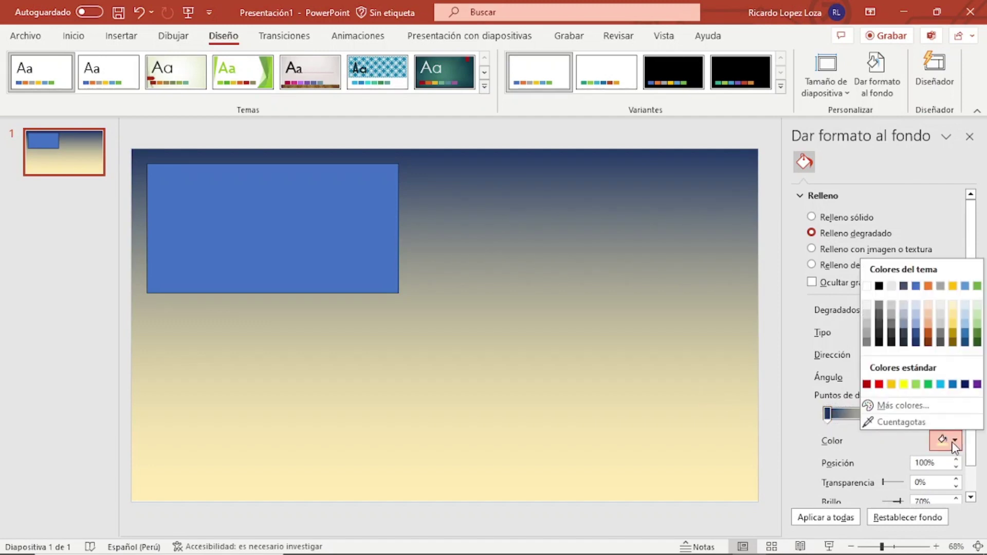
{"action": "left_click", "coordinate": [916, 342]}
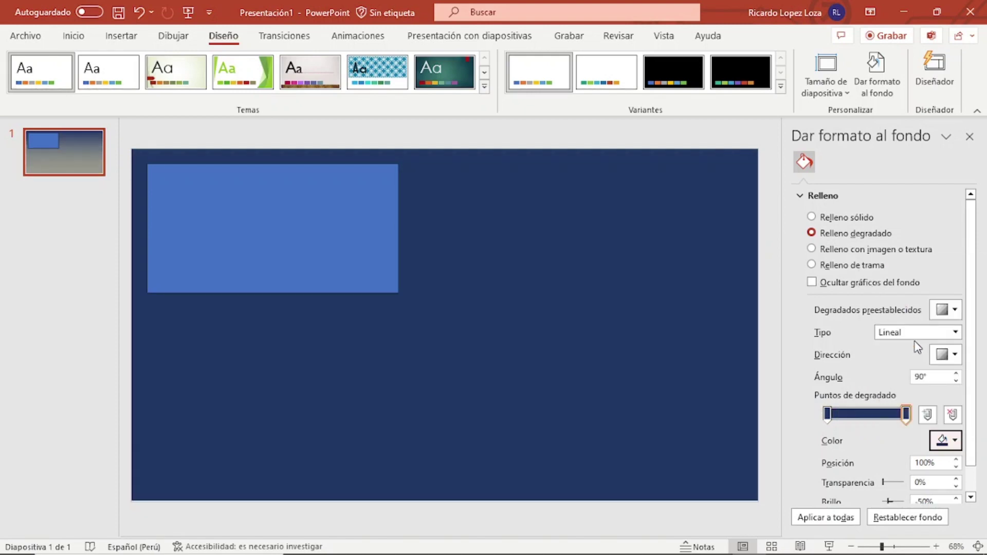
{"action": "left_click", "coordinate": [946, 442]}
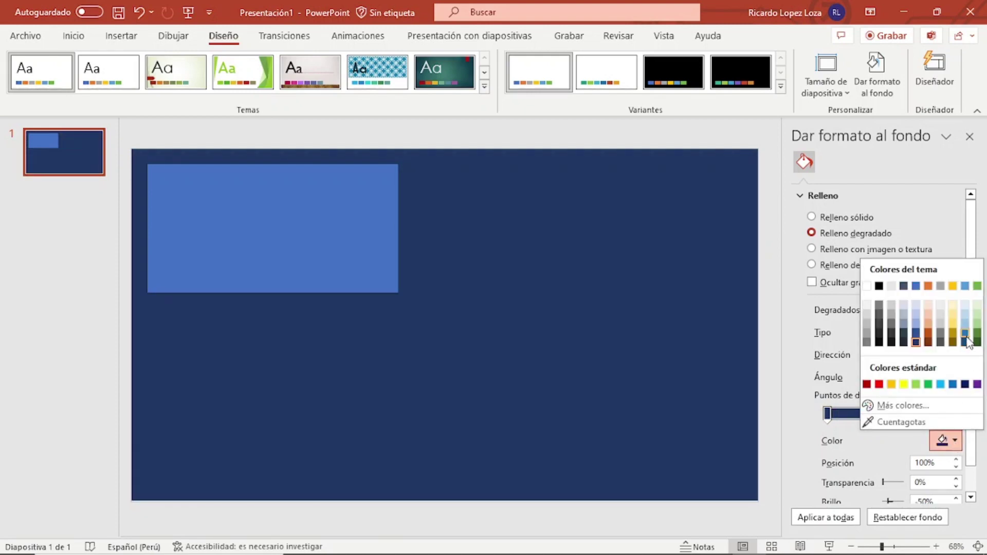
{"action": "left_click", "coordinate": [966, 334]}
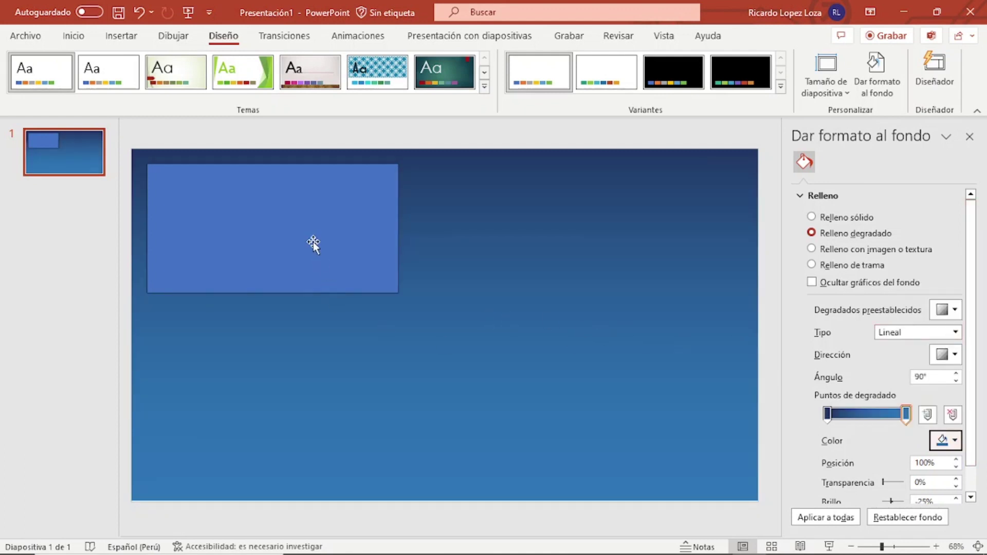
Move the blue rectangle toward the slide centre and shrink it from its lower-left corner
{"action": "left_click_drag", "start_coordinate": [314, 242], "coordinate": [491, 273]}
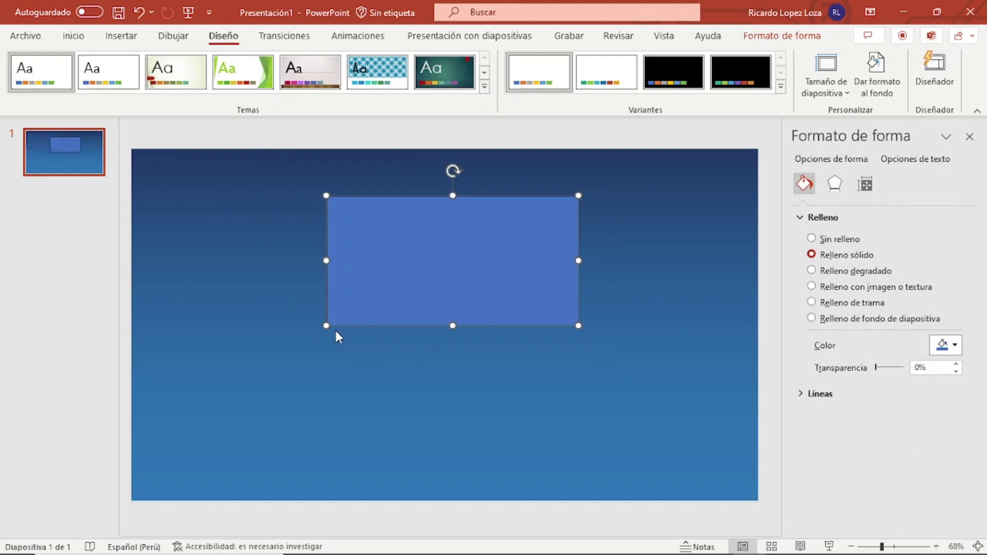
{"action": "left_click_drag", "start_coordinate": [342, 321], "coordinate": [232, 321]}
{"action": "mouse_move", "coordinate": [366, 260]}
{"action": "left_mouse_down"}
{"action": "mouse_move", "coordinate": [334, 255]}
{"action": "mouse_move", "coordinate": [359, 249]}
{"action": "left_mouse_up"}
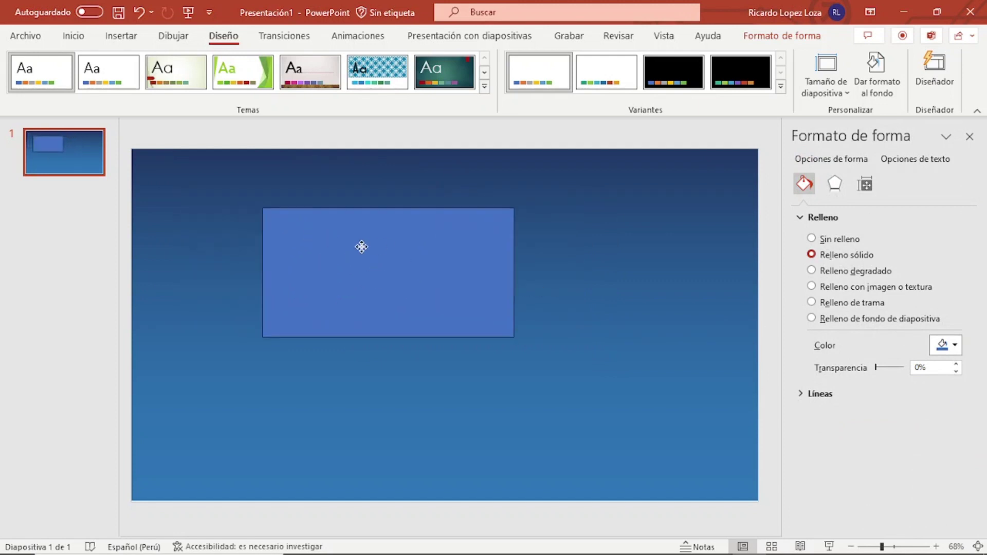
{"action": "mouse_move", "coordinate": [233, 336]}
{"action": "left_mouse_down"}
{"action": "mouse_move", "coordinate": [356, 274]}
{"action": "mouse_move", "coordinate": [319, 271]}
{"action": "left_mouse_up"}
Delete the rectangle and draw a rounded rectangle near the slide centre
{"action": "key", "text": "Delete"}
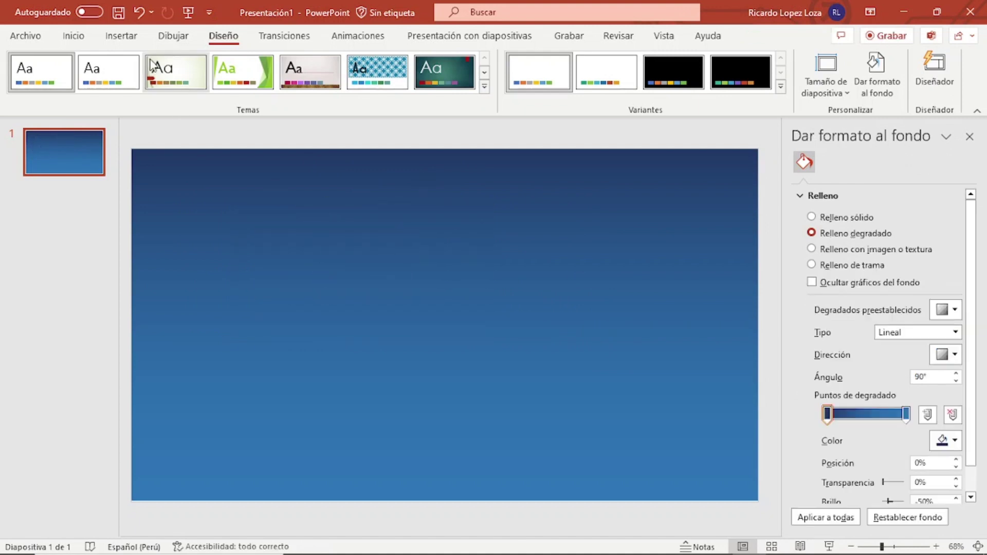
{"action": "left_click", "coordinate": [121, 35]}
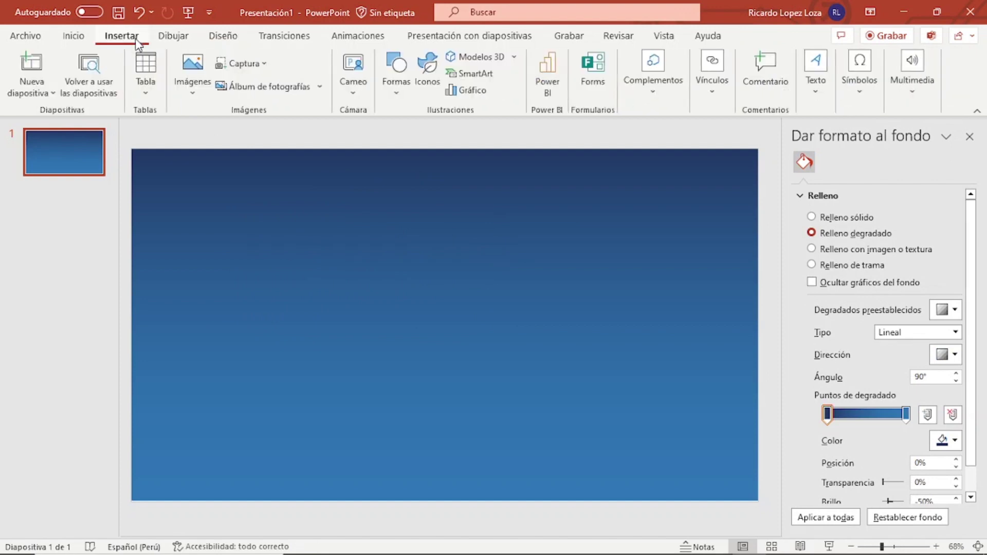
{"action": "left_click", "coordinate": [395, 95]}
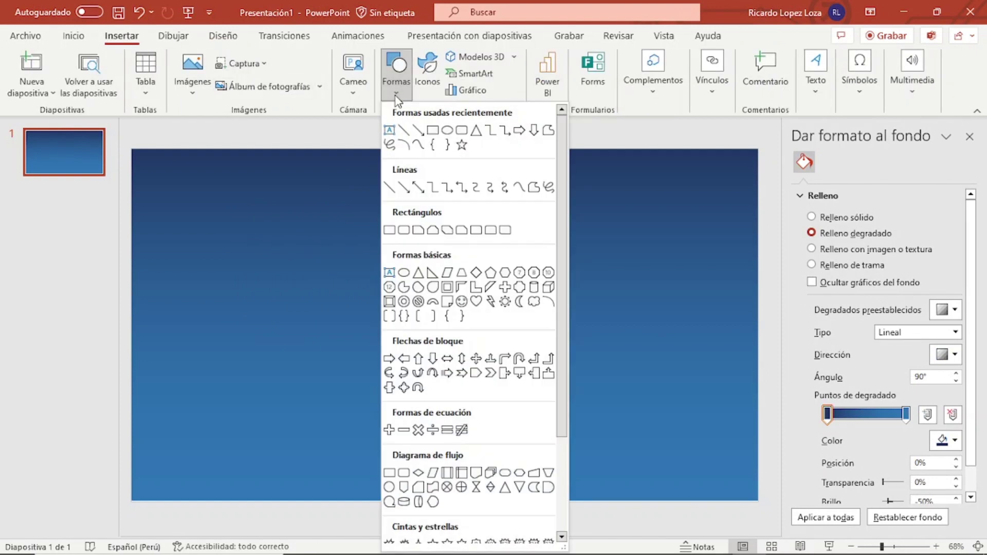
{"action": "left_click", "coordinate": [404, 231]}
{"action": "left_click_drag", "start_coordinate": [368, 209], "coordinate": [490, 286]}
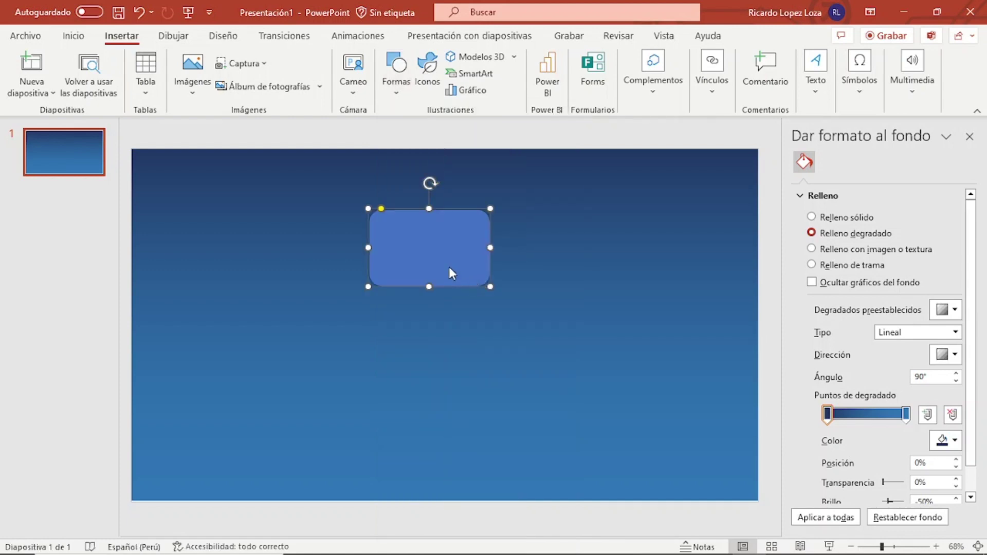
Size the rounded rectangle to about 4.06 × 8.28 cm and place it at the upper left
{"action": "left_click_drag", "start_coordinate": [434, 256], "coordinate": [419, 225]}
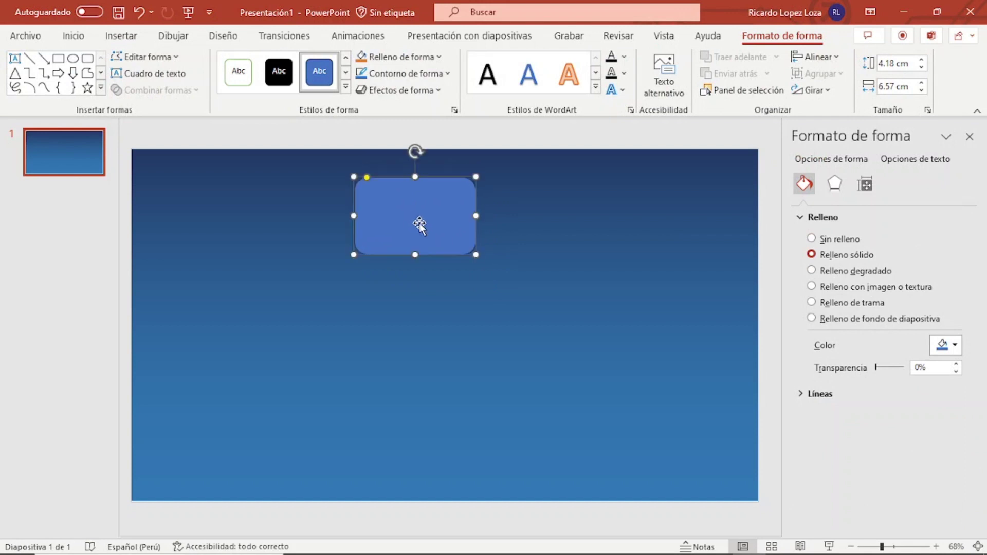
{"action": "left_click_drag", "start_coordinate": [477, 254], "coordinate": [487, 263]}
{"action": "mouse_move", "coordinate": [399, 225]}
{"action": "left_mouse_down"}
{"action": "mouse_move", "coordinate": [388, 240]}
{"action": "mouse_move", "coordinate": [228, 233]}
{"action": "left_mouse_up"}
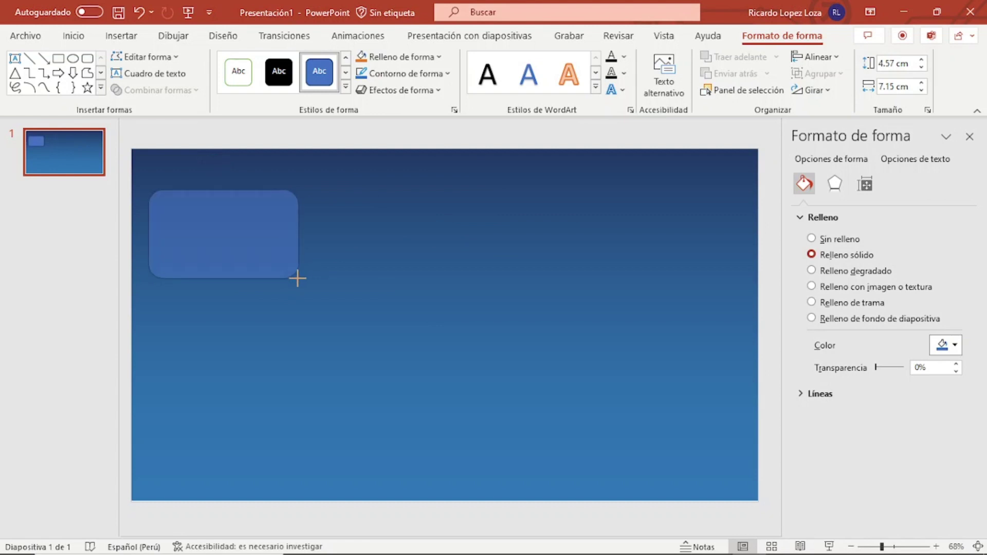
{"action": "left_click_drag", "start_coordinate": [282, 273], "coordinate": [298, 278]}
{"action": "mouse_move", "coordinate": [220, 230]}
{"action": "left_mouse_down"}
{"action": "mouse_move", "coordinate": [235, 229]}
{"action": "mouse_move", "coordinate": [227, 255]}
{"action": "left_mouse_up"}
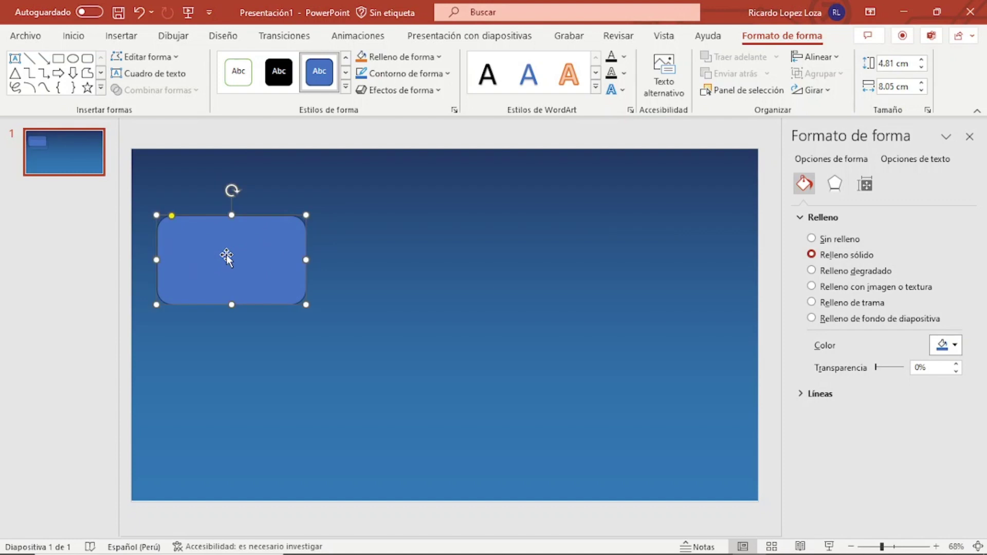
{"action": "left_click_drag", "start_coordinate": [226, 254], "coordinate": [222, 253]}
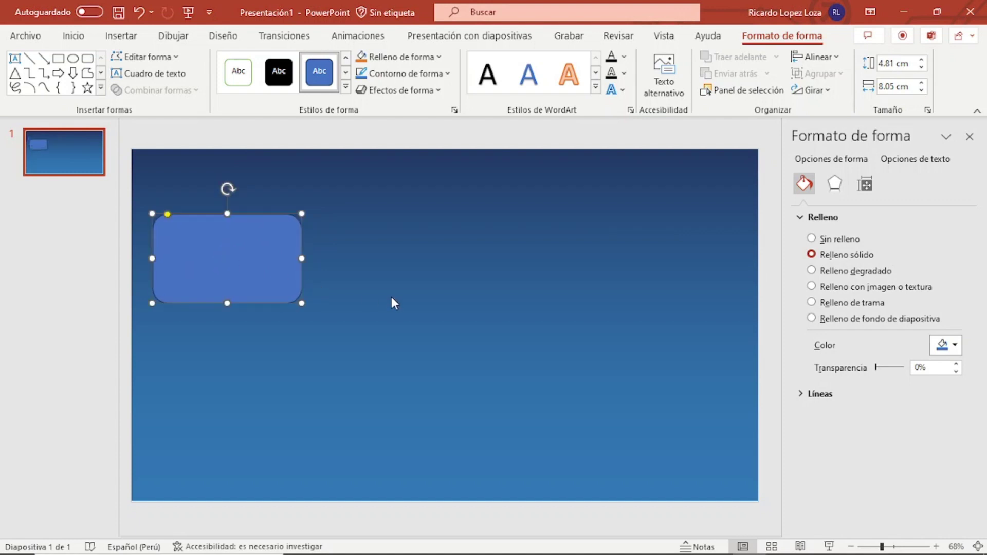
{"action": "left_click", "coordinate": [419, 301]}
{"action": "left_click", "coordinate": [240, 244]}
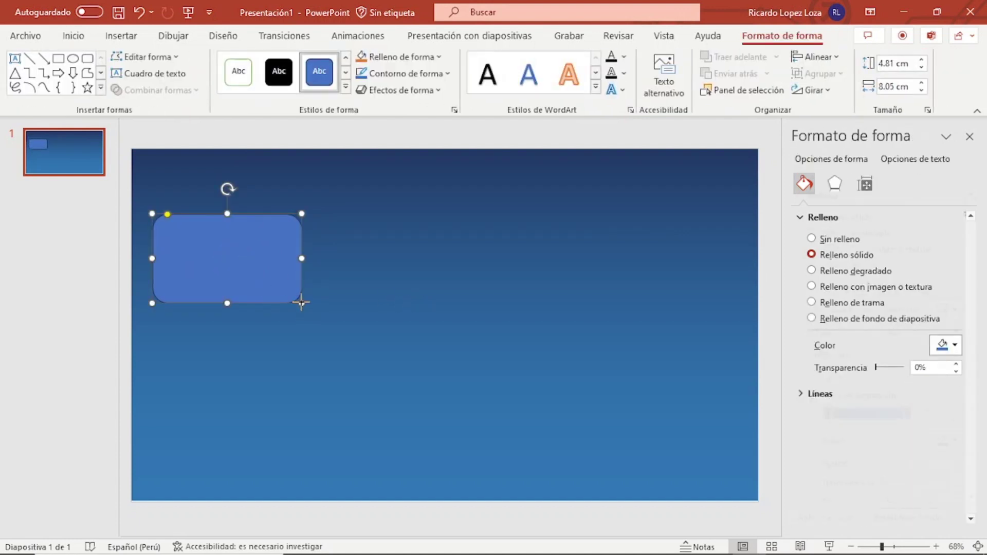
{"action": "mouse_move", "coordinate": [302, 304]}
{"action": "left_mouse_down"}
{"action": "mouse_move", "coordinate": [299, 285]}
{"action": "mouse_move", "coordinate": [308, 293]}
{"action": "left_mouse_up"}
{"action": "left_click_drag", "start_coordinate": [270, 261], "coordinate": [273, 259]}
{"action": "left_click", "coordinate": [442, 300]}
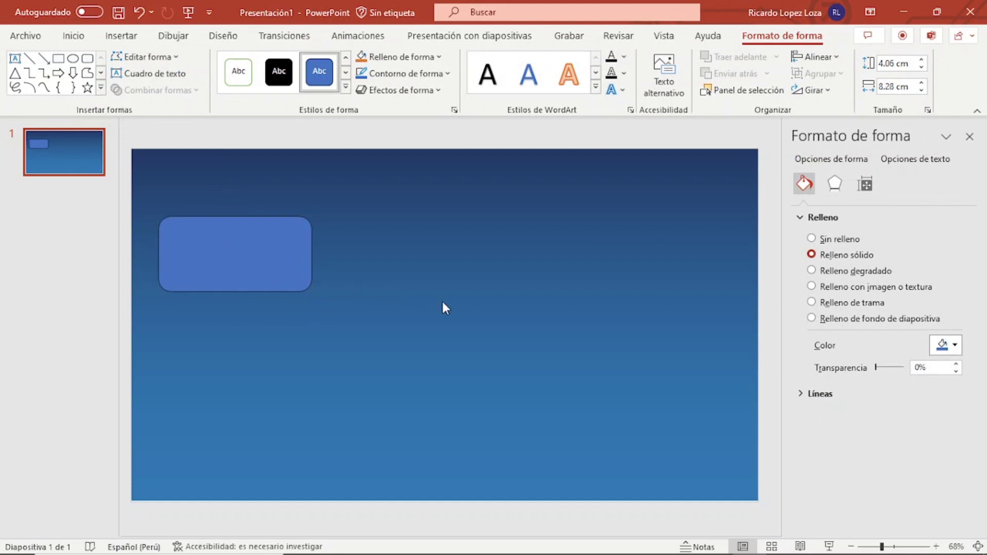
{"action": "left_click", "coordinate": [277, 258]}
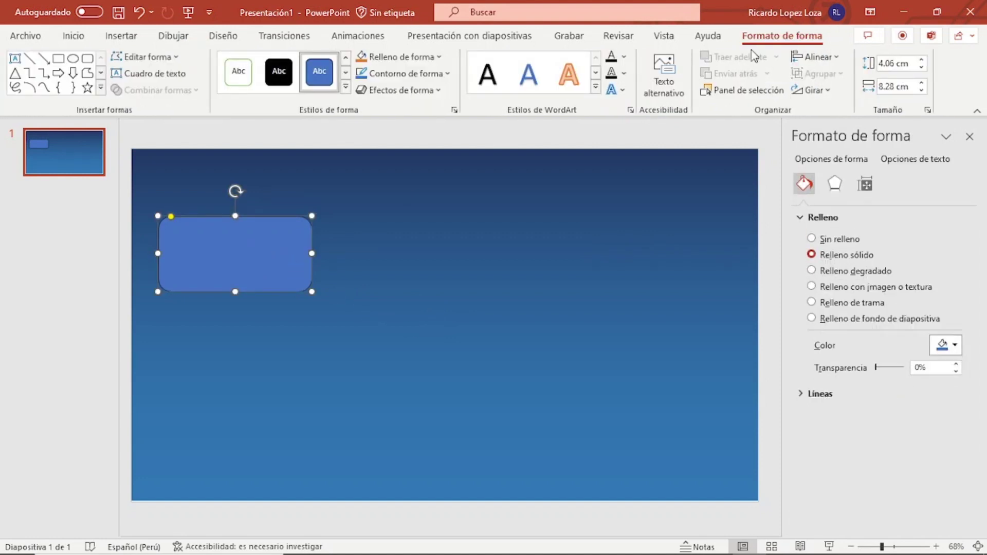
Fill the rounded rectangle white and give it a black 3 pt outline
{"action": "left_click", "coordinate": [402, 56]}
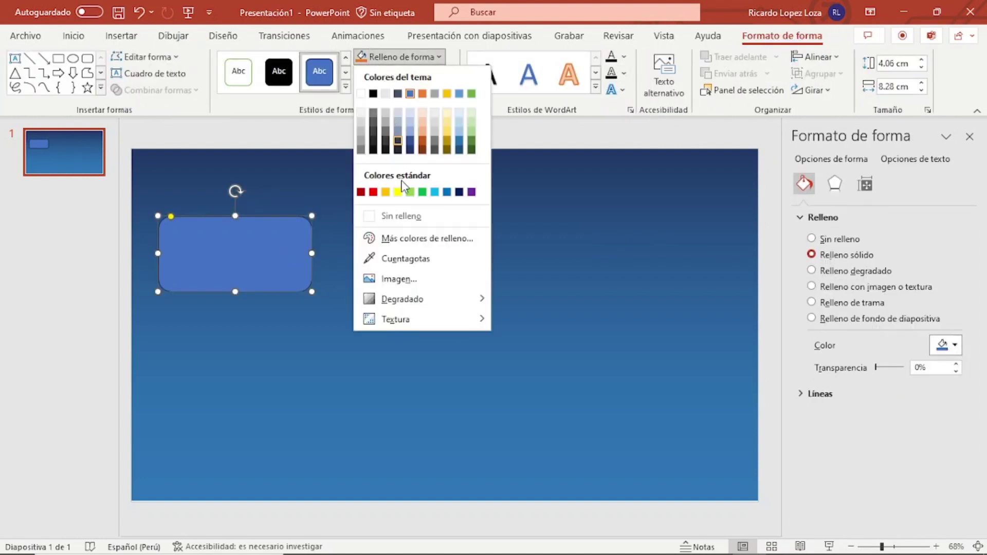
{"action": "left_click", "coordinate": [361, 94]}
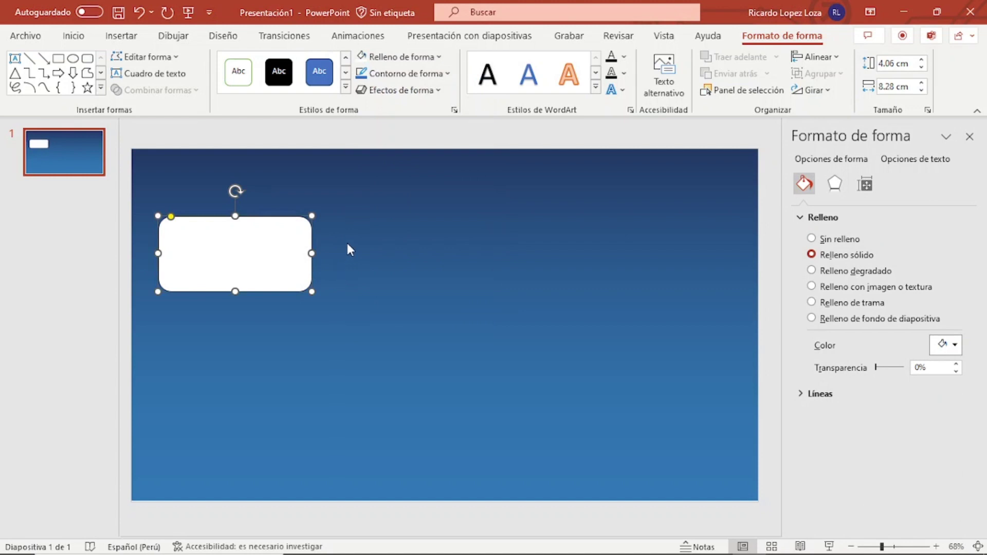
{"action": "left_click", "coordinate": [401, 73]}
{"action": "mouse_move", "coordinate": [428, 296]}
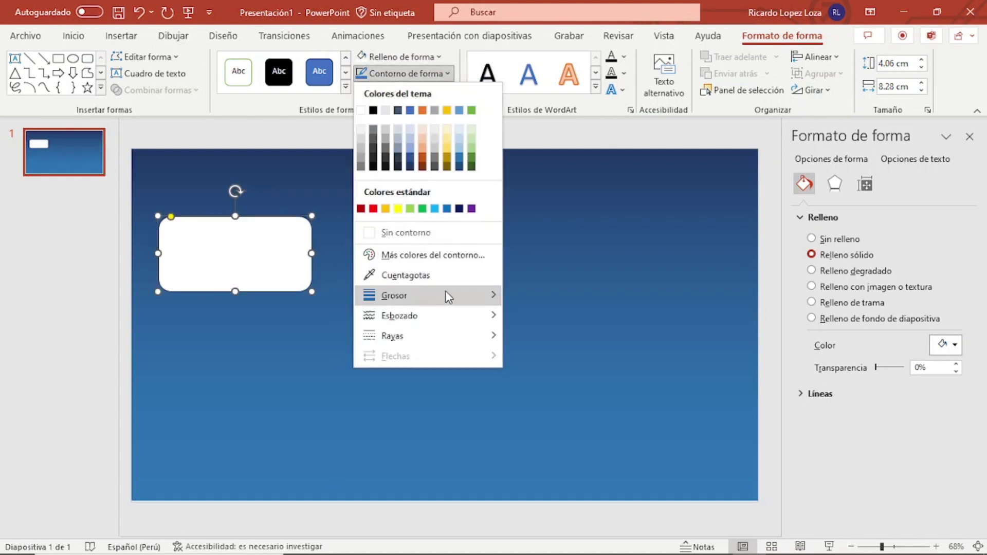
{"action": "left_click", "coordinate": [579, 410]}
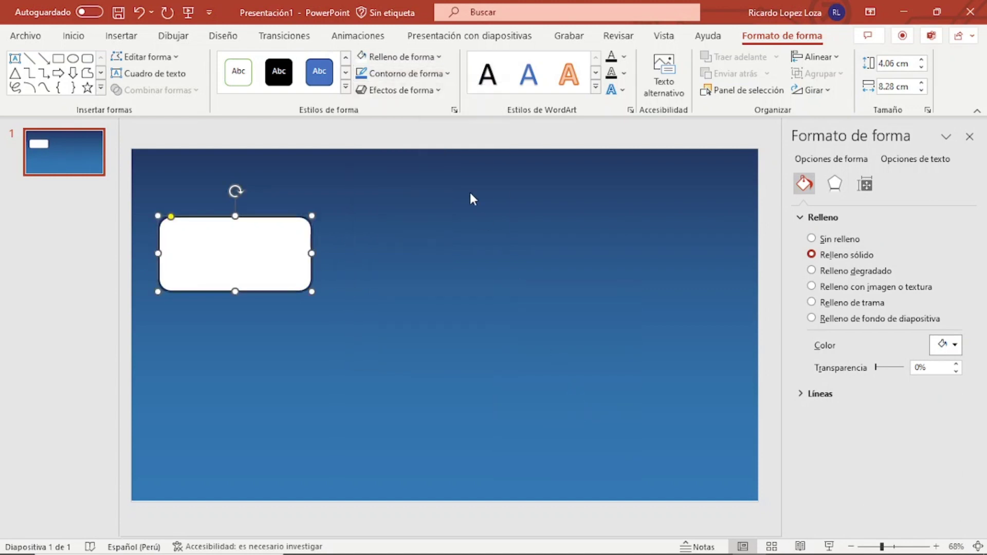
{"action": "left_click", "coordinate": [395, 75]}
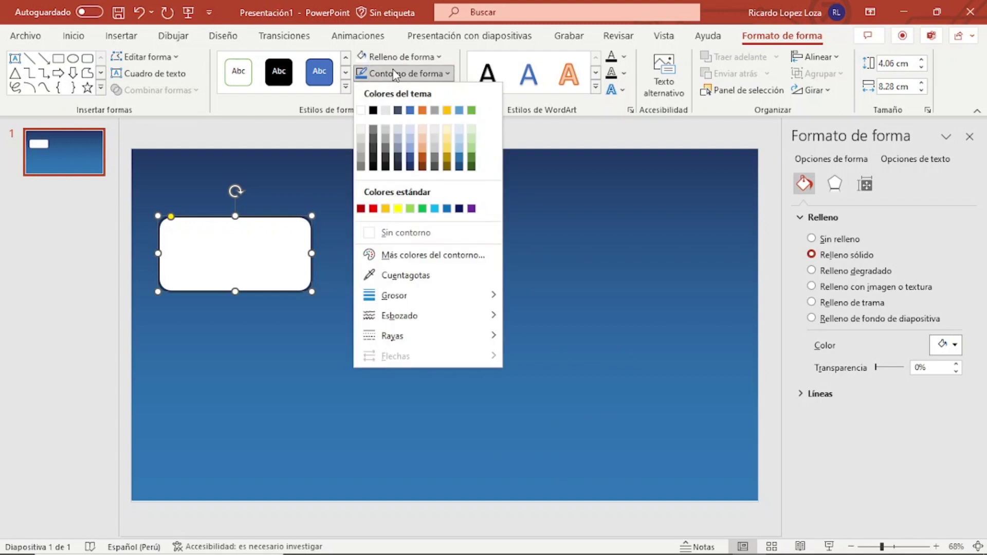
{"action": "left_click", "coordinate": [373, 110]}
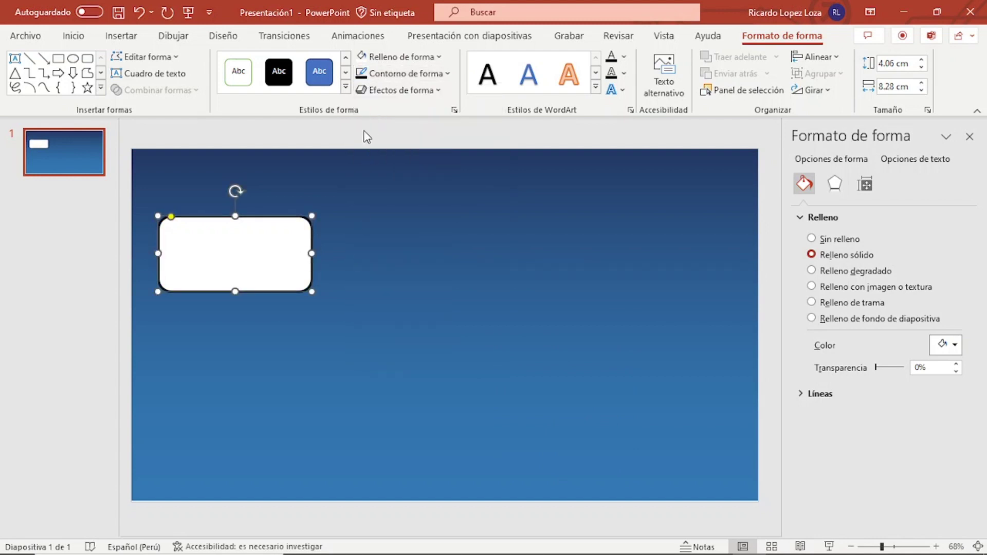
{"action": "left_click", "coordinate": [404, 75]}
{"action": "left_click", "coordinate": [405, 77]}
{"action": "left_click", "coordinate": [398, 57]}
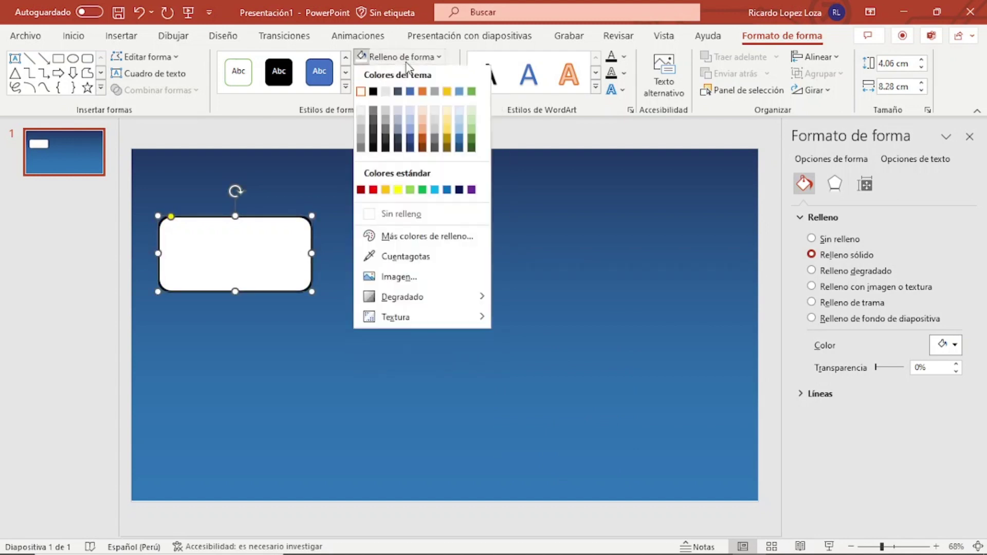
{"action": "left_click", "coordinate": [401, 90]}
Apply an outer drop shadow falling toward the bottom right to the rounded box
{"action": "left_click", "coordinate": [401, 90]}
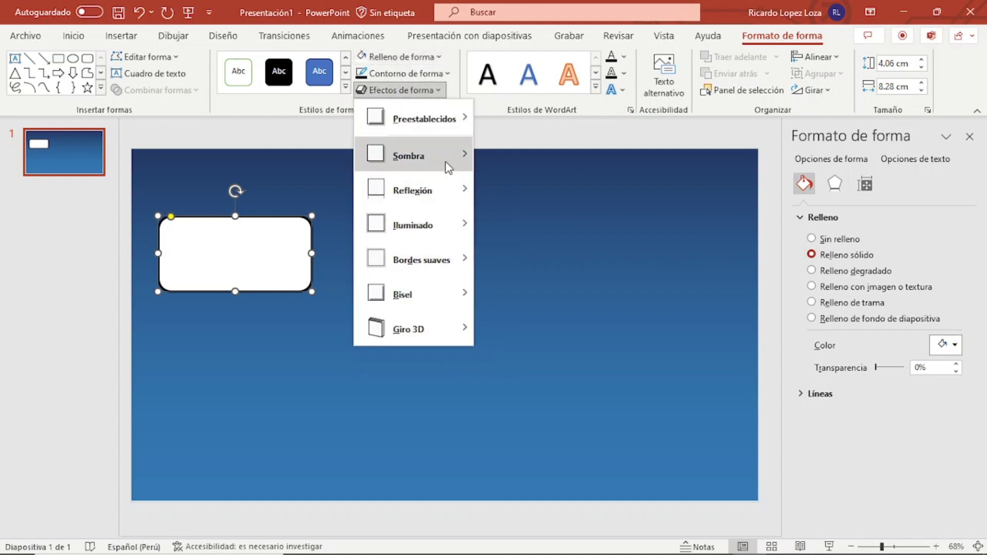
{"action": "mouse_move", "coordinate": [409, 155]}
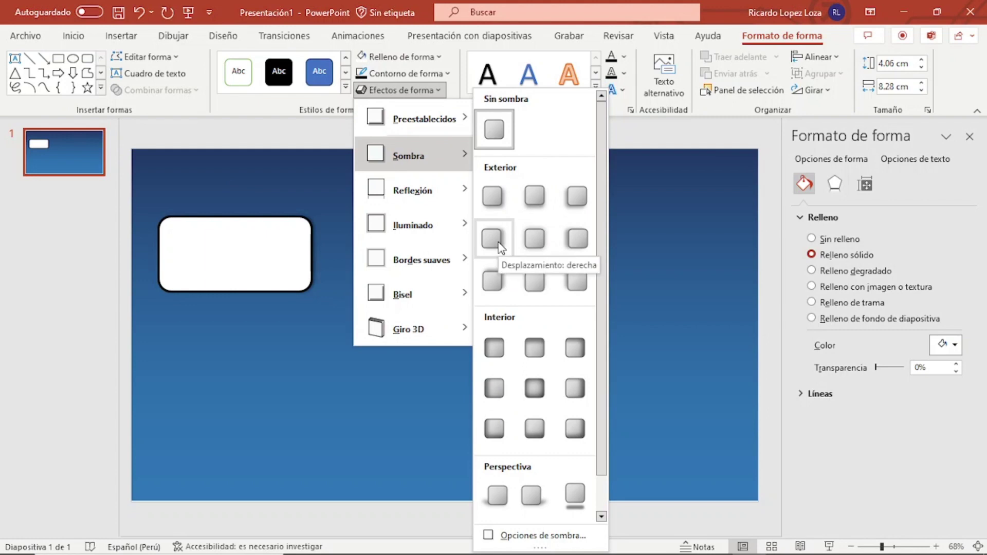
{"action": "left_click", "coordinate": [501, 365]}
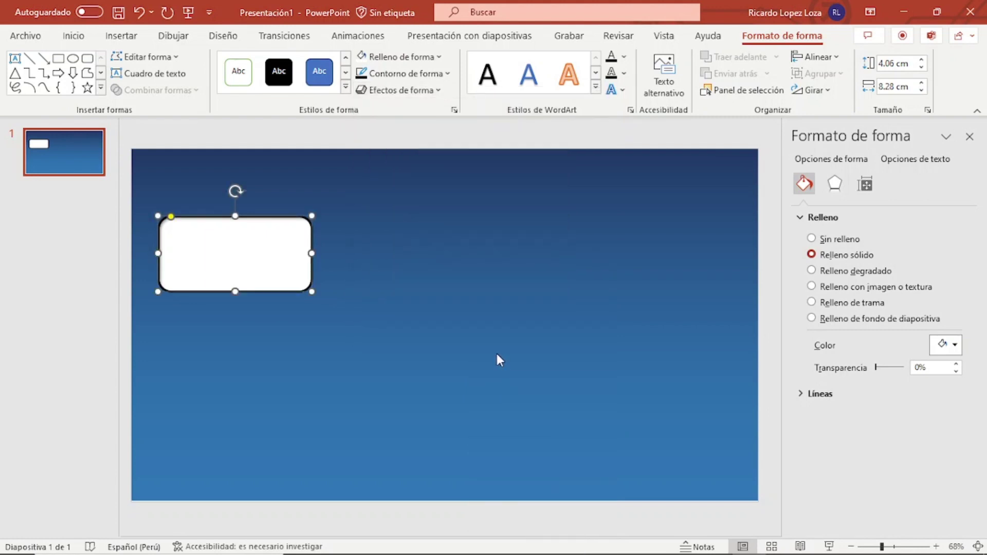
{"action": "left_click", "coordinate": [497, 354]}
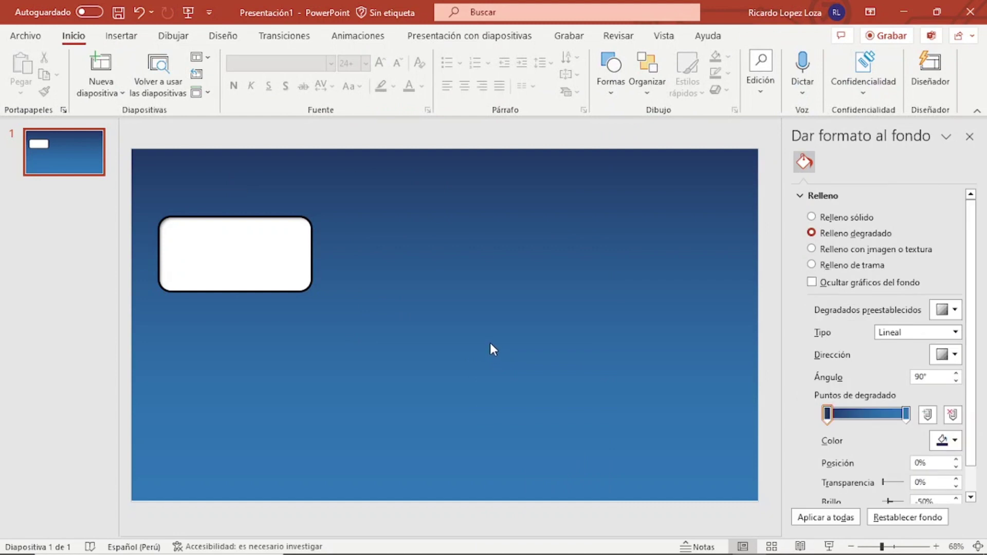
{"action": "double_click", "coordinate": [316, 267]}
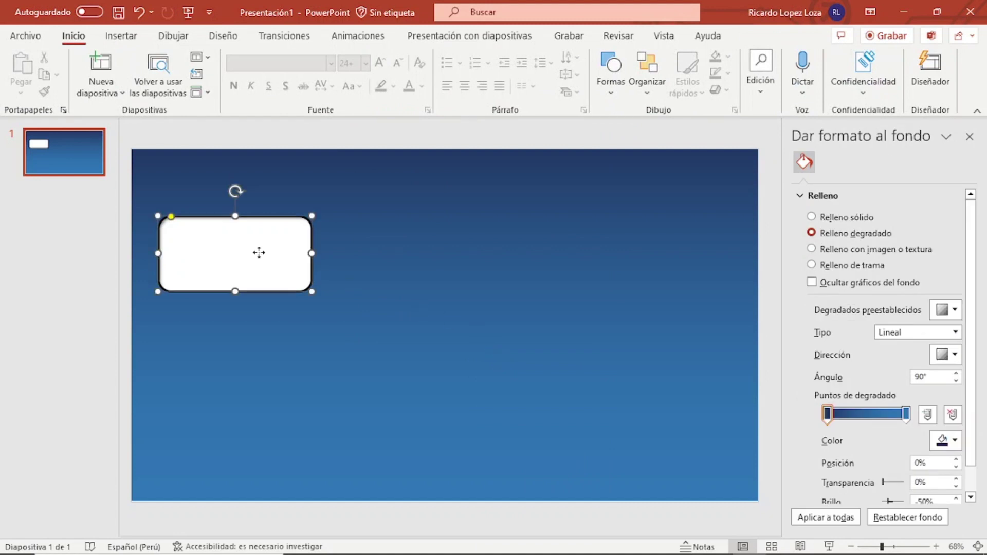
{"action": "left_click", "coordinate": [411, 96]}
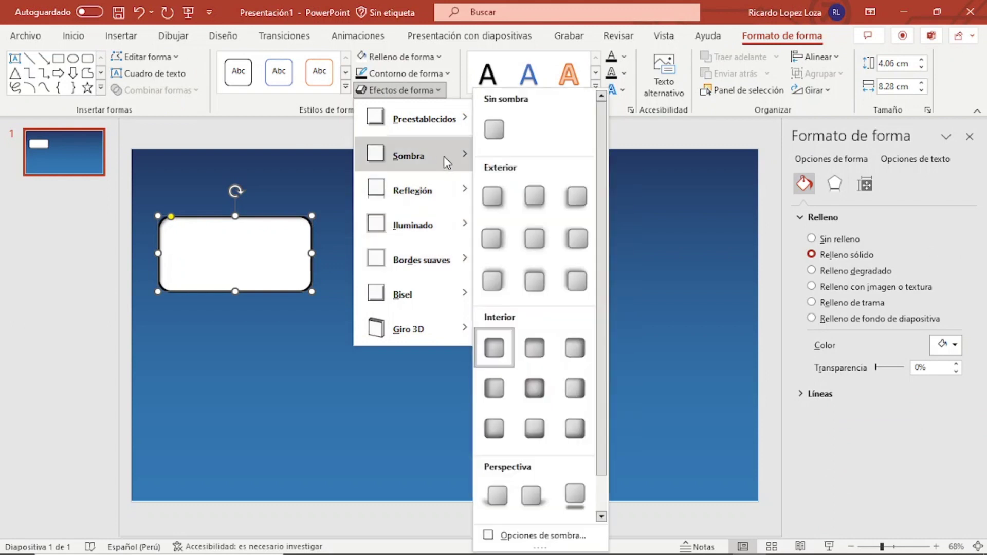
{"action": "mouse_move", "coordinate": [409, 156]}
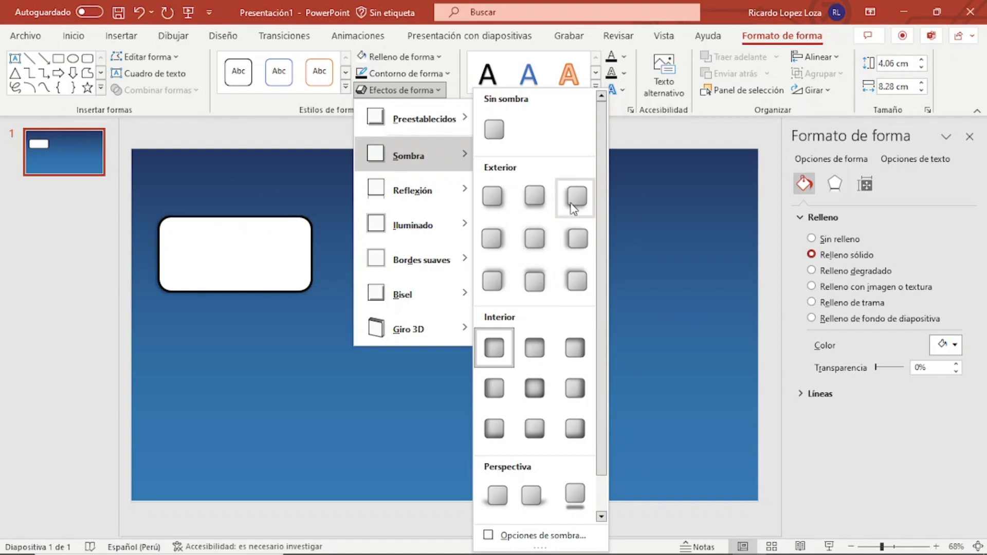
{"action": "left_click", "coordinate": [493, 194]}
{"action": "left_click", "coordinate": [455, 295]}
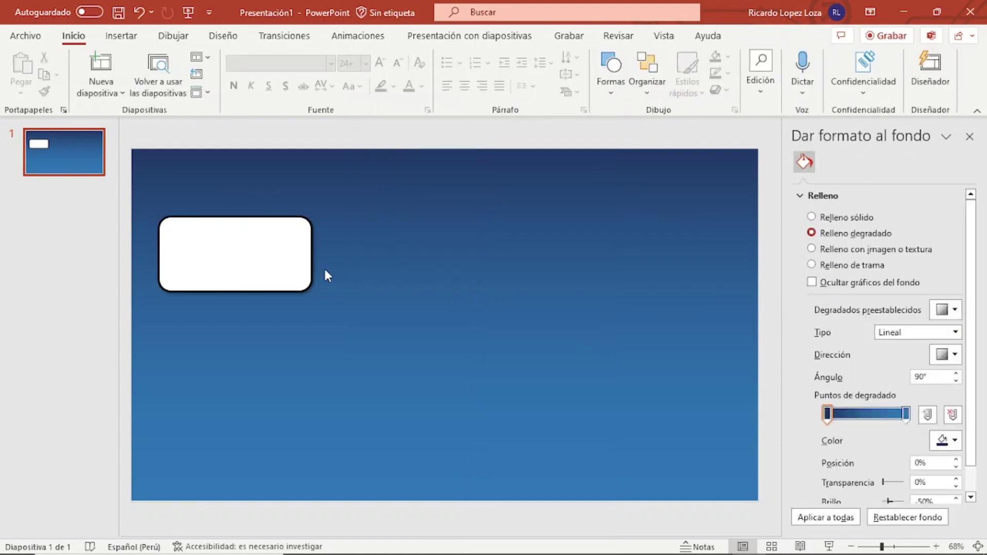
Shrink the box to 3.44 × 6.64 cm and copy it into a row of four boxes
{"action": "left_click_drag", "start_coordinate": [267, 249], "coordinate": [273, 259]}
{"action": "mouse_move", "coordinate": [319, 302]}
{"action": "left_mouse_down"}
{"action": "mouse_move", "coordinate": [253, 272]}
{"action": "mouse_move", "coordinate": [383, 261]}
{"action": "left_mouse_up"}
{"action": "key", "text": "ctrl+c"}
{"action": "key", "text": "ctrl+v"}
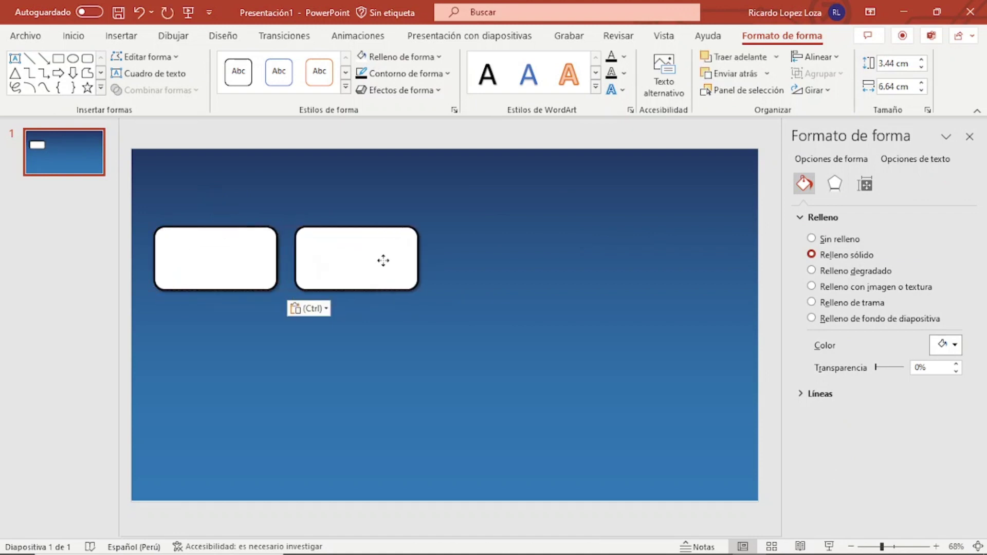
{"action": "left_click", "coordinate": [244, 267], "text": "shift"}
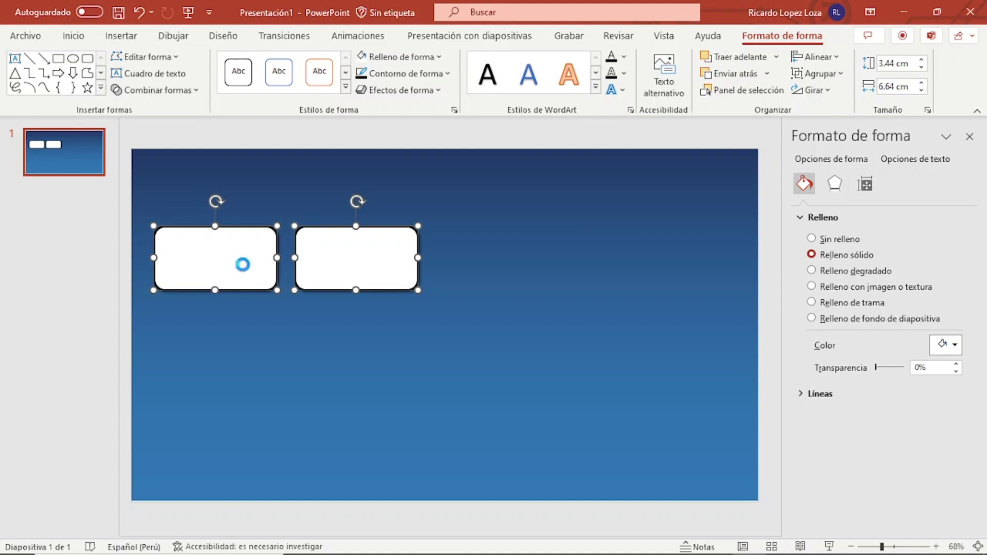
{"action": "key", "text": "ctrl+c"}
{"action": "key", "text": "ctrl+v"}
{"action": "left_click_drag", "start_coordinate": [309, 273], "coordinate": [621, 271]}
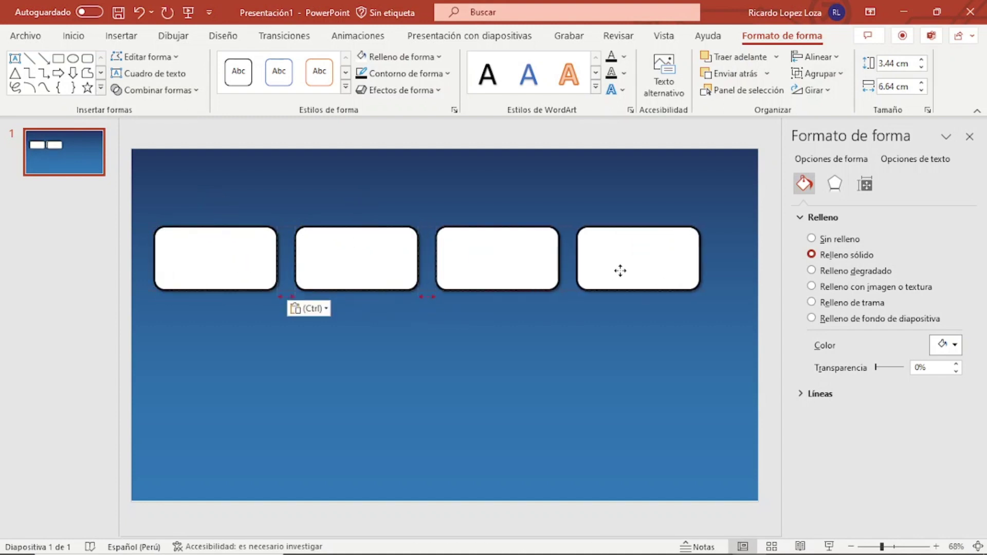
{"action": "left_click", "coordinate": [643, 297]}
{"action": "left_click_drag", "start_coordinate": [652, 257], "coordinate": [681, 258]}
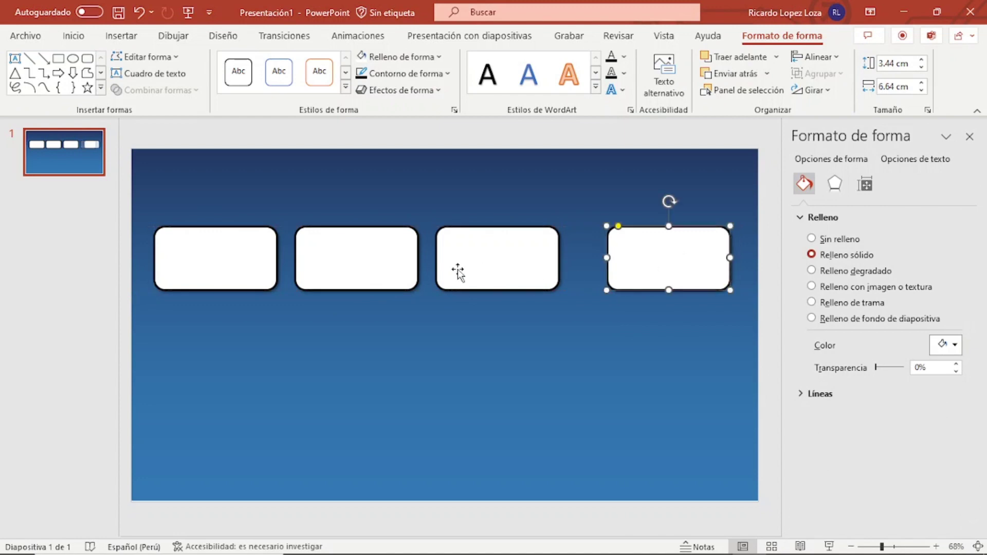
Distribute the four boxes horizontally so they are evenly spaced
{"action": "left_click", "coordinate": [483, 267], "text": "shift"}
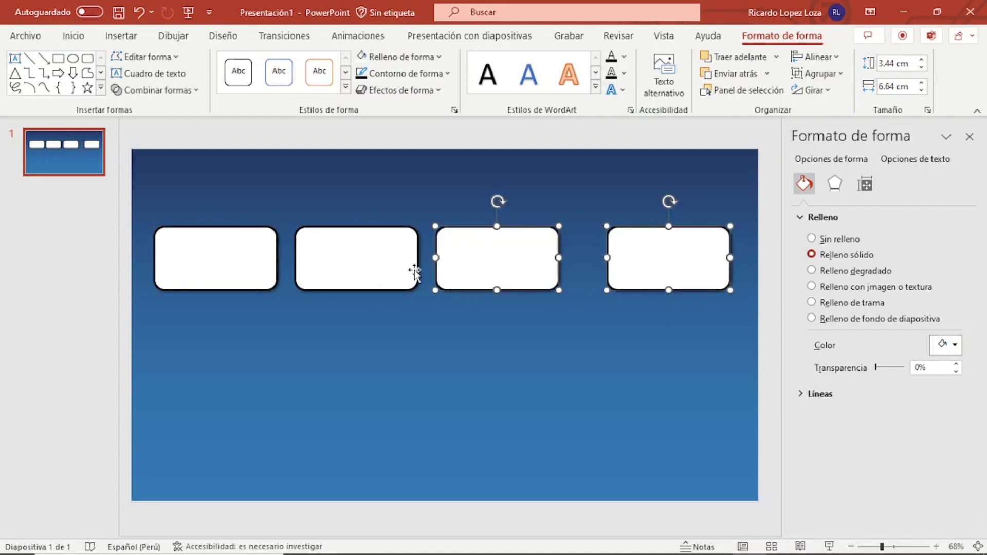
{"action": "left_click", "coordinate": [362, 262], "text": "shift"}
{"action": "left_click", "coordinate": [241, 260], "text": "shift"}
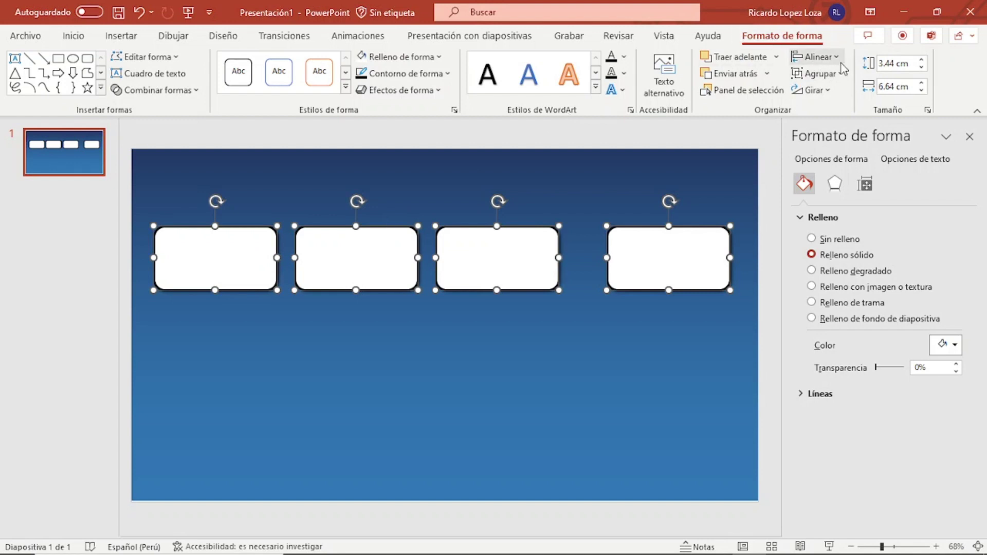
{"action": "left_click", "coordinate": [818, 57]}
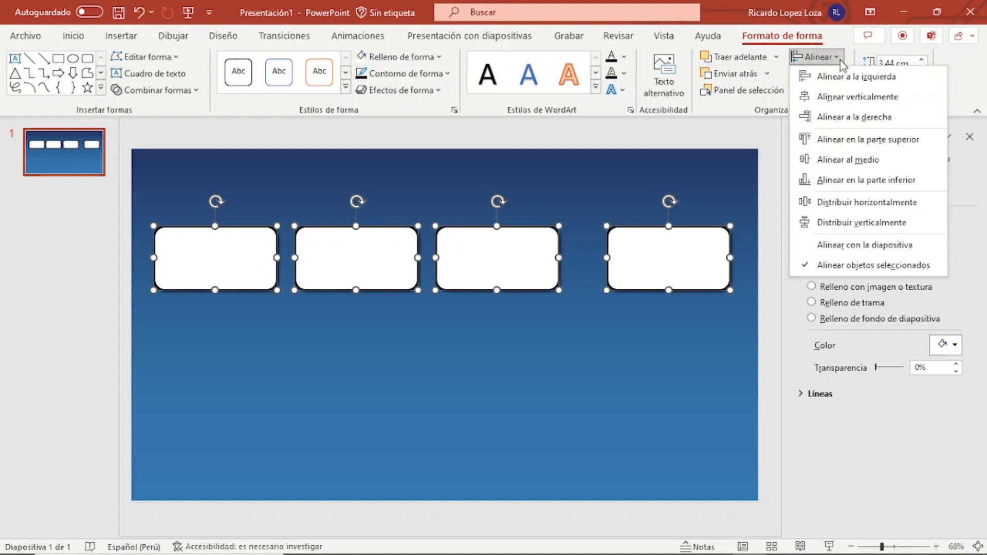
{"action": "left_click", "coordinate": [877, 203]}
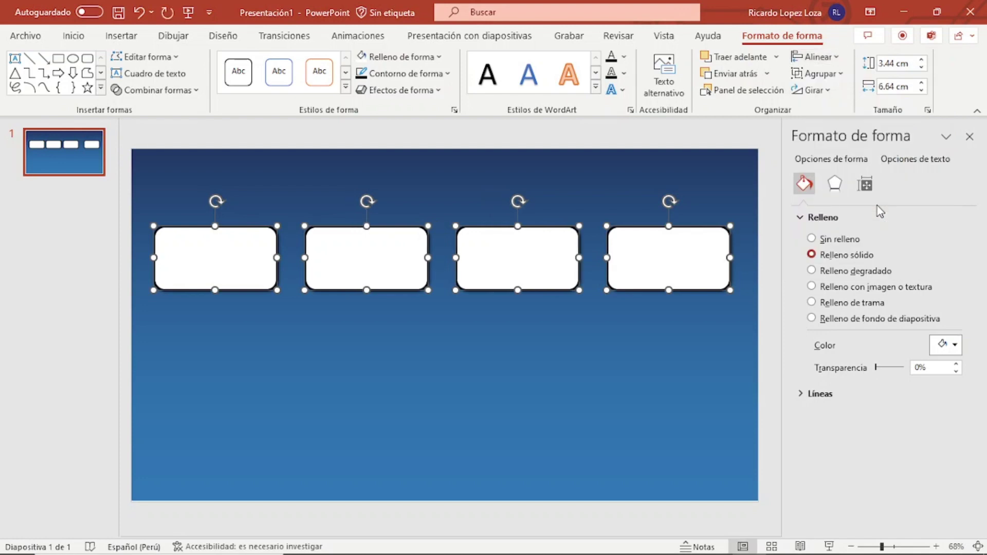
{"action": "left_click", "coordinate": [517, 362]}
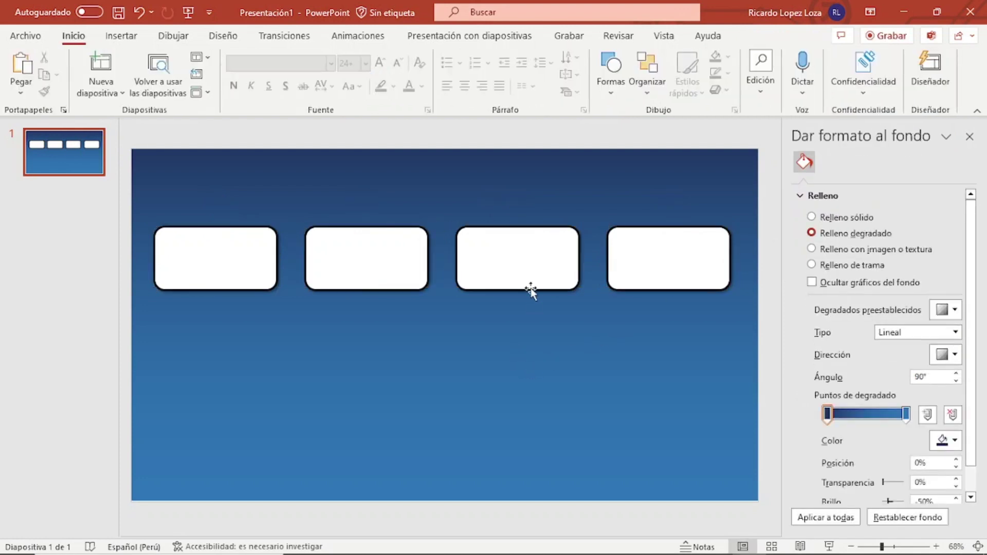
Create a tall, less-rounded panel below the boxes and duplicate it to the right
{"action": "left_click", "coordinate": [530, 261]}
{"action": "mouse_move", "coordinate": [534, 268]}
{"action": "left_mouse_down"}
{"action": "mouse_move", "coordinate": [219, 332]}
{"action": "mouse_move", "coordinate": [458, 373]}
{"action": "left_mouse_up"}
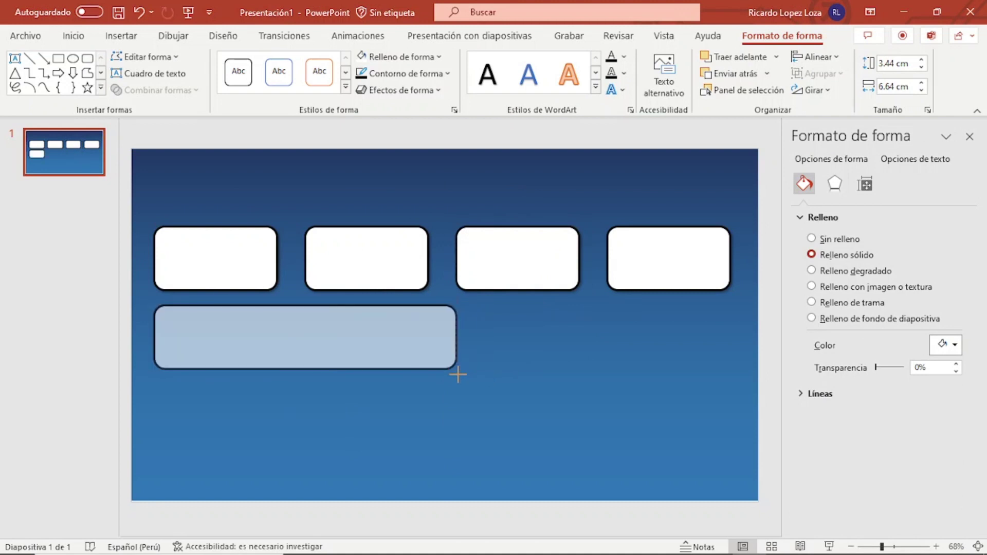
{"action": "left_click_drag", "start_coordinate": [303, 369], "coordinate": [303, 492]}
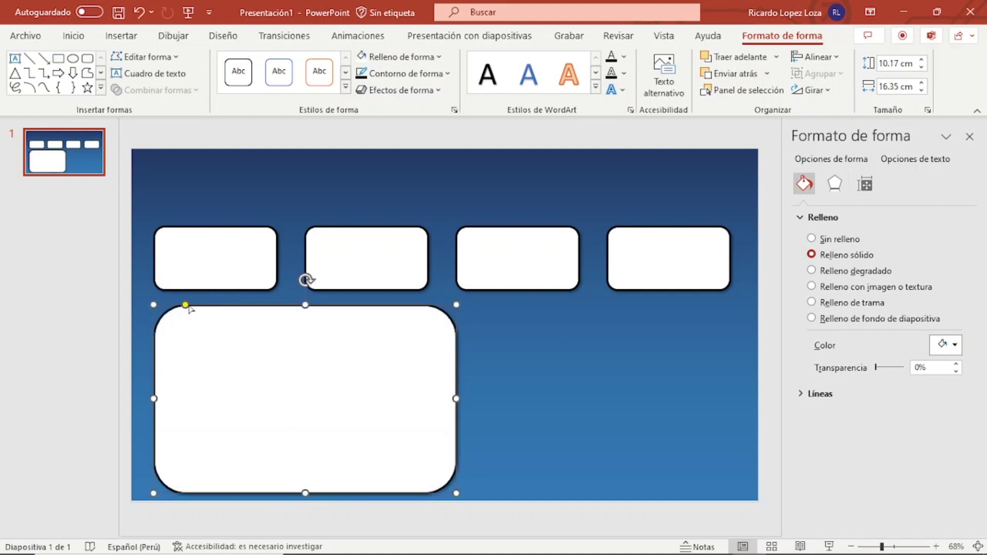
{"action": "left_click_drag", "start_coordinate": [186, 305], "coordinate": [171, 312]}
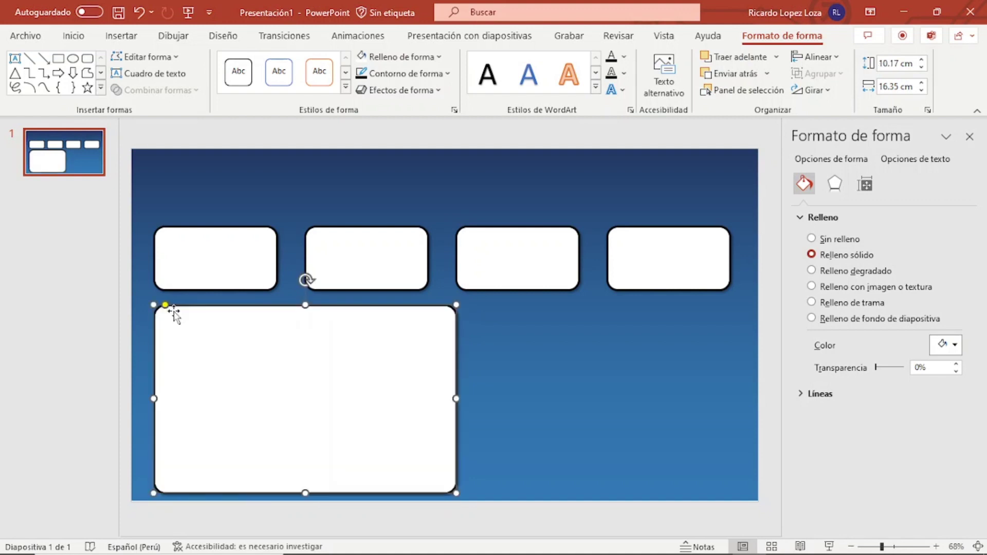
{"action": "left_click", "coordinate": [291, 361]}
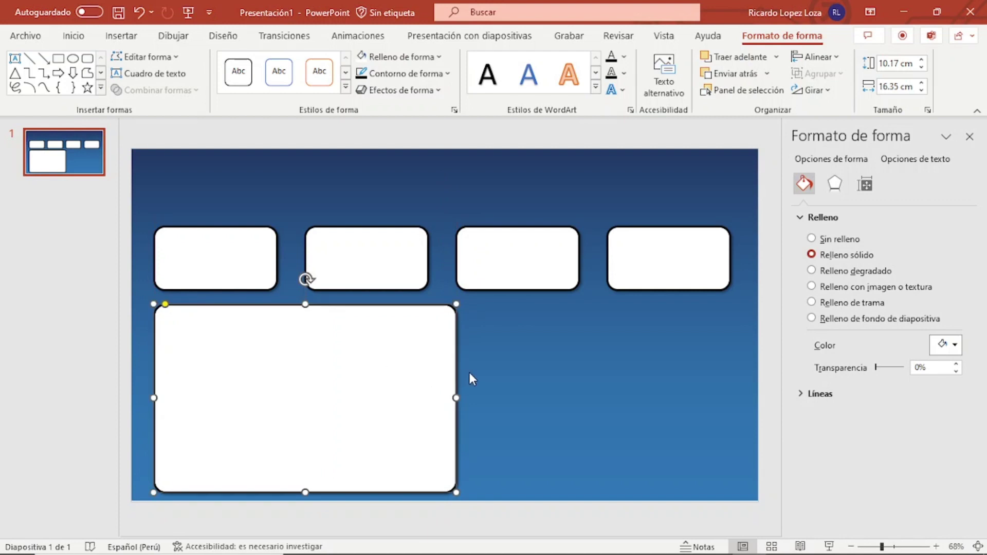
{"action": "left_click_drag", "start_coordinate": [456, 398], "coordinate": [444, 397]}
{"action": "key", "text": "ctrl+v"}
{"action": "mouse_move", "coordinate": [354, 369]}
{"action": "left_mouse_down"}
{"action": "mouse_move", "coordinate": [634, 356]}
{"action": "mouse_move", "coordinate": [627, 373]}
{"action": "left_mouse_up"}
Match the two panels at 10.17 × 14.82 cm and fill both light blue
{"action": "left_click", "coordinate": [379, 377]}
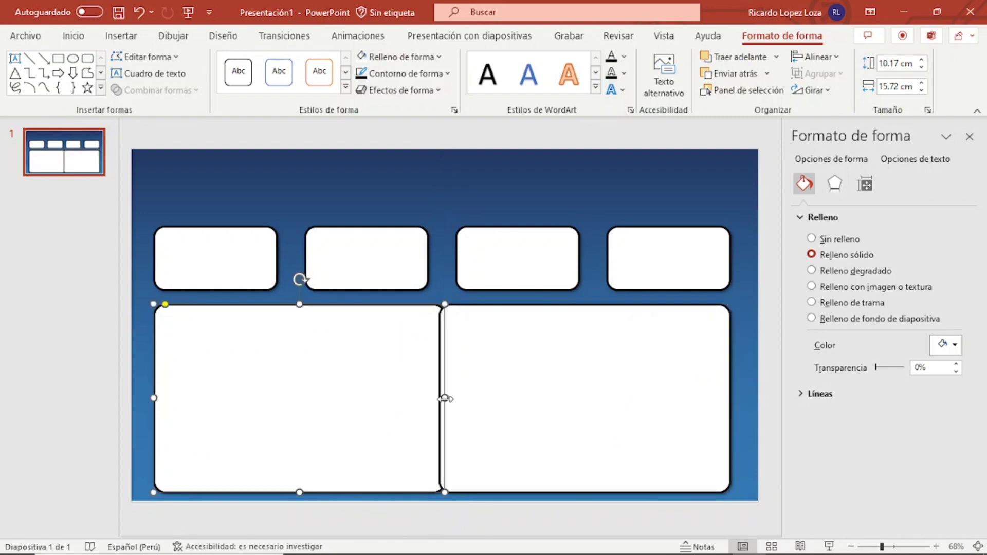
{"action": "mouse_move", "coordinate": [445, 398]}
{"action": "left_mouse_down"}
{"action": "mouse_move", "coordinate": [429, 397]}
{"action": "mouse_move", "coordinate": [456, 398]}
{"action": "left_mouse_up"}
{"action": "left_click", "coordinate": [452, 392]}
{"action": "left_click", "coordinate": [460, 204]}
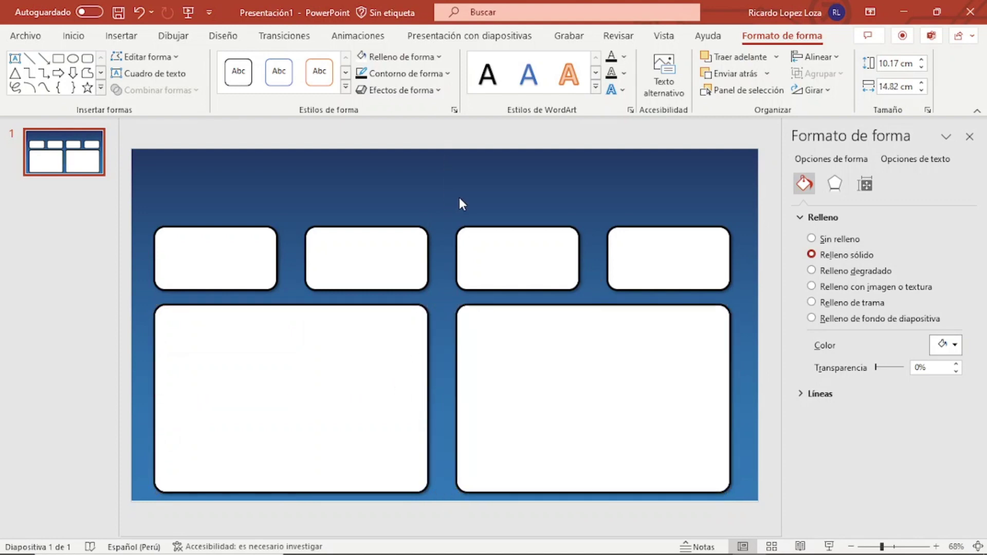
{"action": "left_click", "coordinate": [366, 382]}
{"action": "left_click", "coordinate": [554, 383], "text": "shift"}
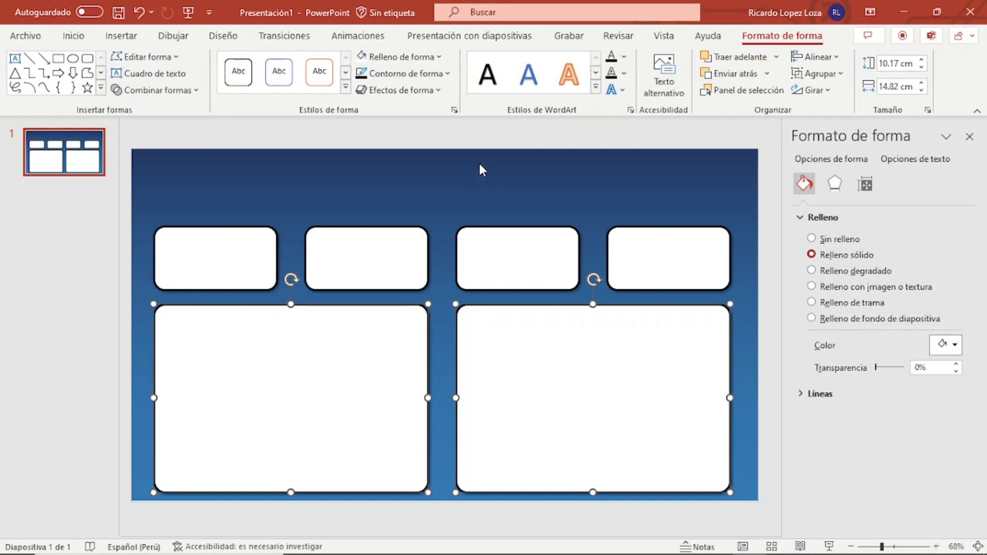
{"action": "left_click", "coordinate": [421, 58]}
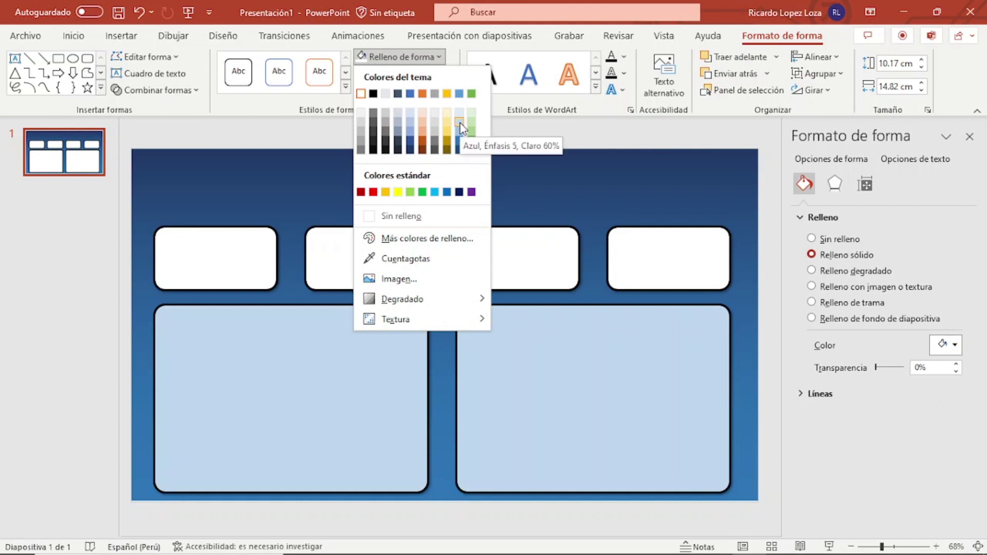
{"action": "left_click", "coordinate": [461, 128]}
{"action": "left_click", "coordinate": [612, 190]}
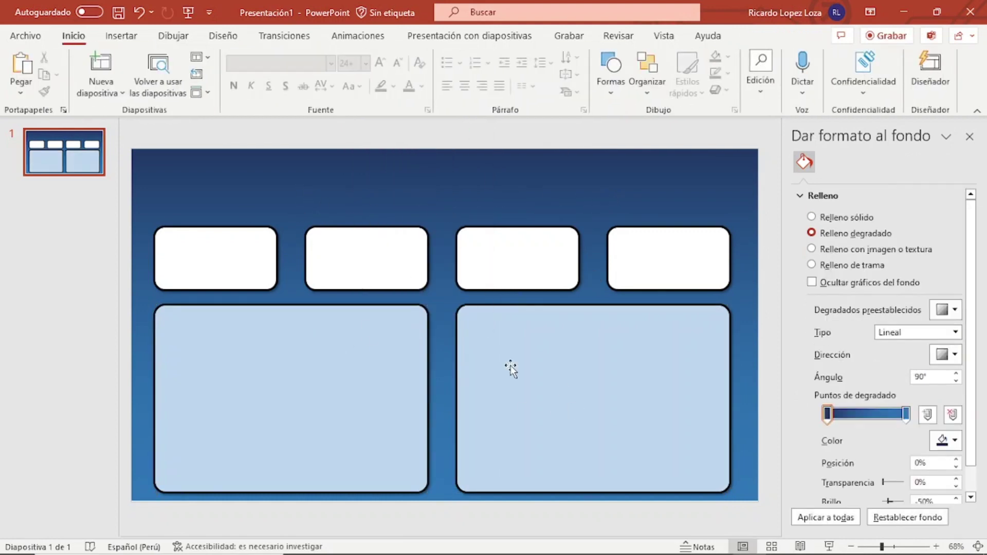
Duplicate slide 1 and stack two white boxes on the left of the new slide
{"action": "right_click", "coordinate": [92, 165]}
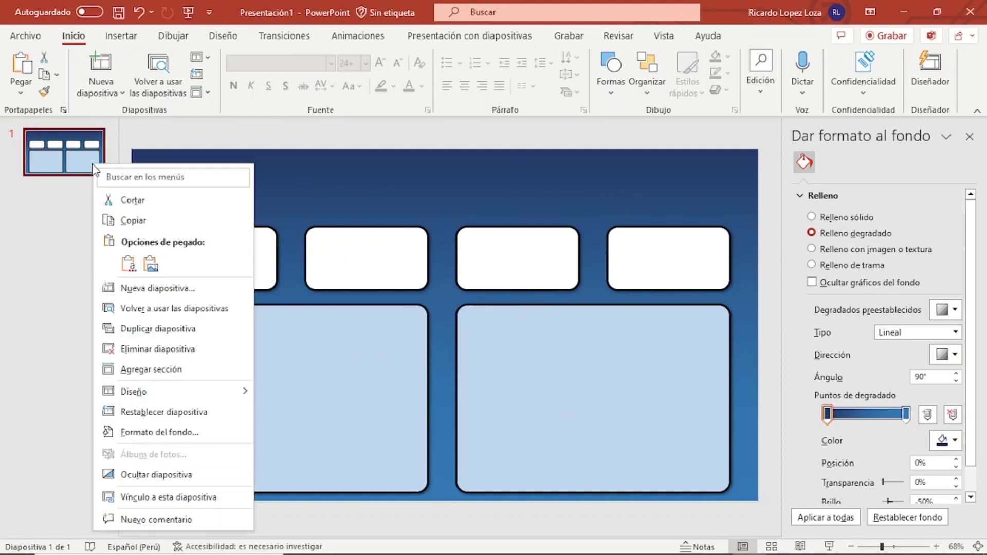
{"action": "left_click", "coordinate": [192, 338]}
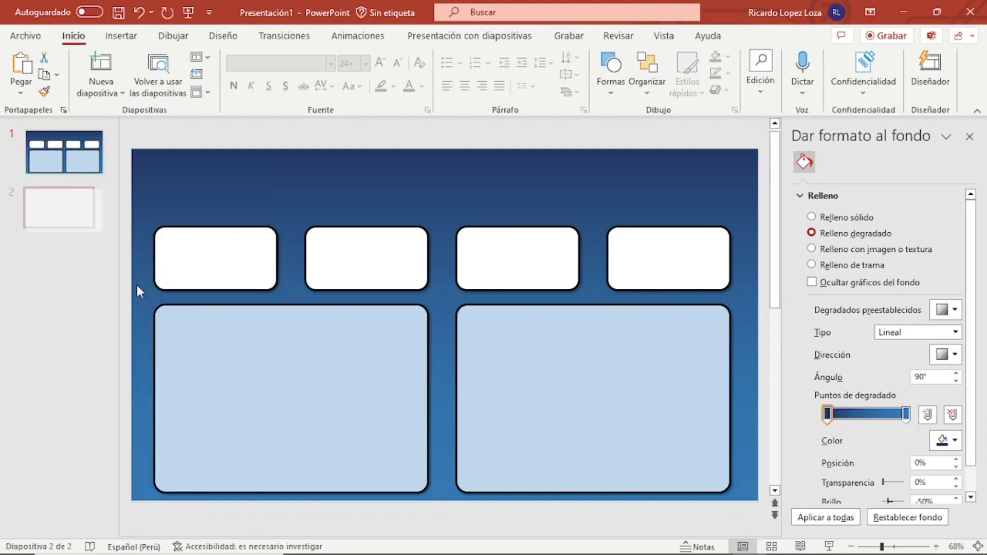
{"action": "left_click", "coordinate": [357, 266]}
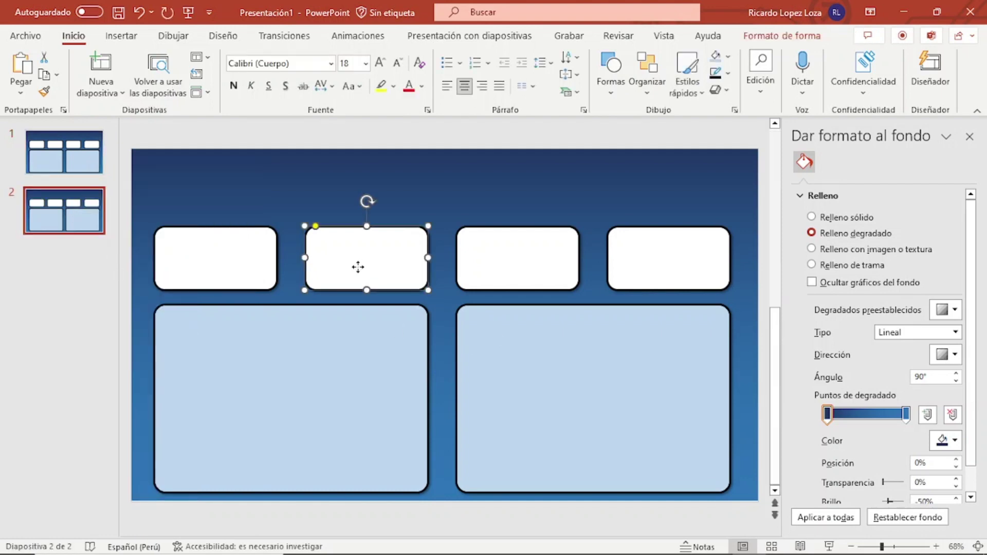
{"action": "left_click", "coordinate": [230, 266]}
{"action": "left_click_drag", "start_coordinate": [230, 266], "coordinate": [229, 242]}
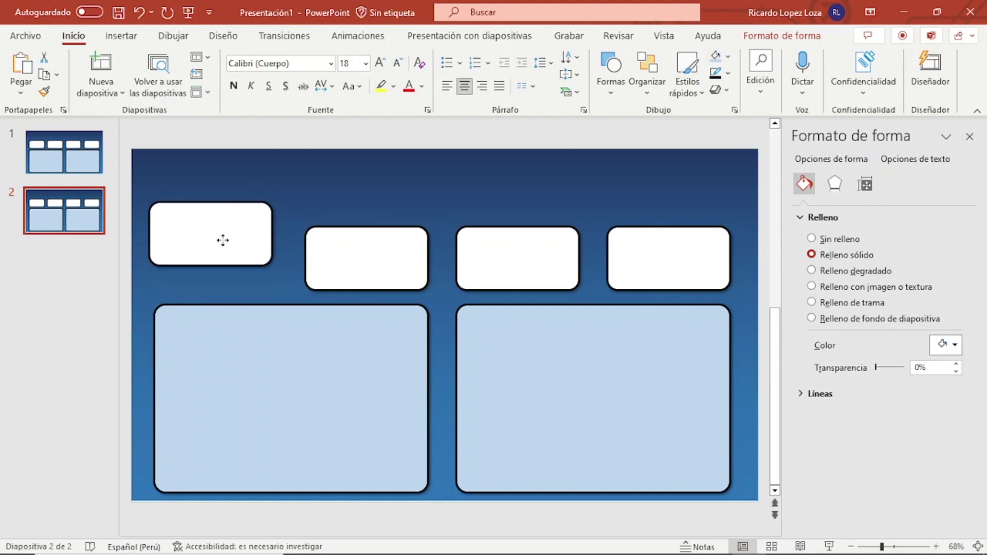
{"action": "left_click", "coordinate": [286, 354]}
{"action": "left_click_drag", "start_coordinate": [286, 355], "coordinate": [547, 364]}
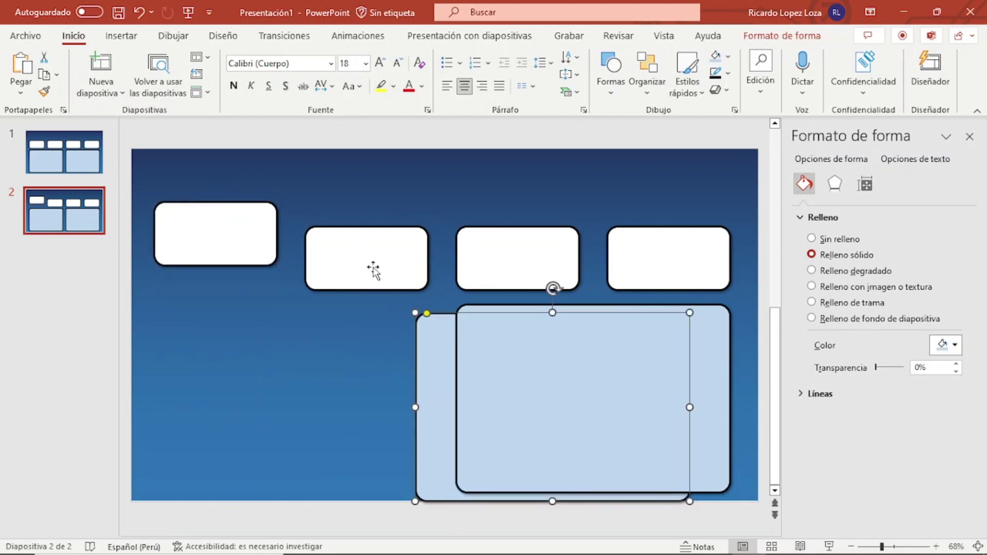
{"action": "left_click_drag", "start_coordinate": [368, 250], "coordinate": [220, 304]}
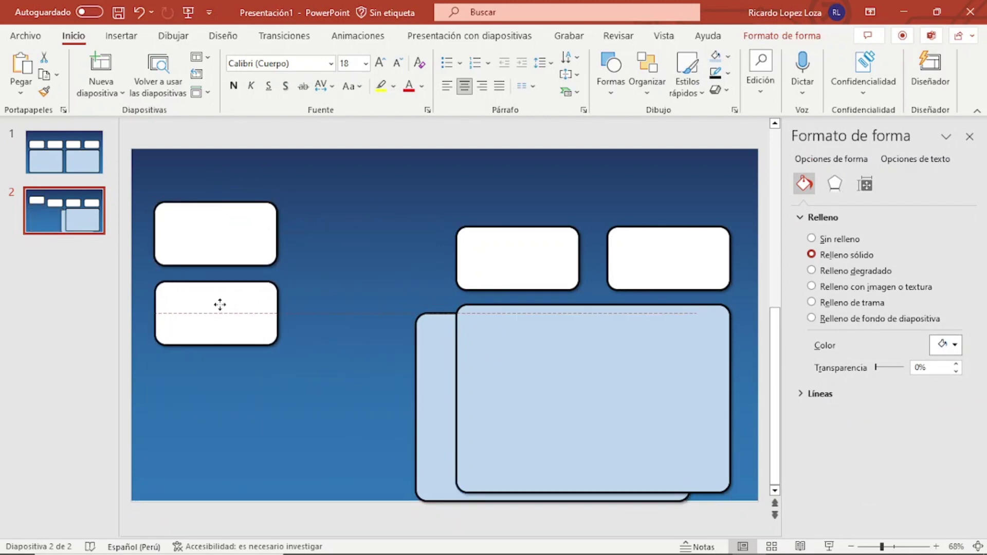
{"action": "left_click_drag", "start_coordinate": [231, 242], "coordinate": [232, 208]}
{"action": "left_click_drag", "start_coordinate": [236, 328], "coordinate": [238, 302]}
{"action": "left_click", "coordinate": [324, 375]}
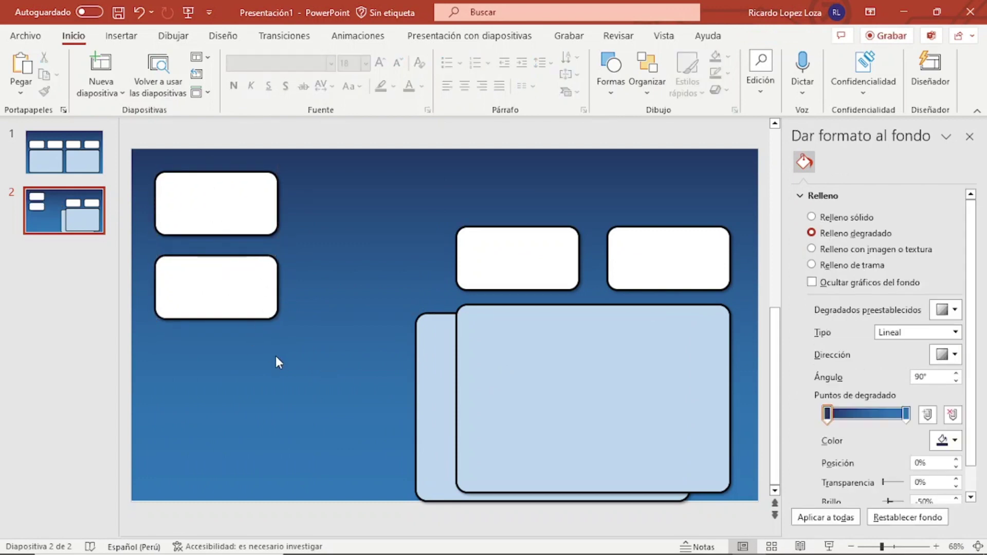
Delete the other two white cards and make a wide light-blue panel at top right
{"action": "left_click", "coordinate": [553, 361]}
{"action": "left_click", "coordinate": [522, 255]}
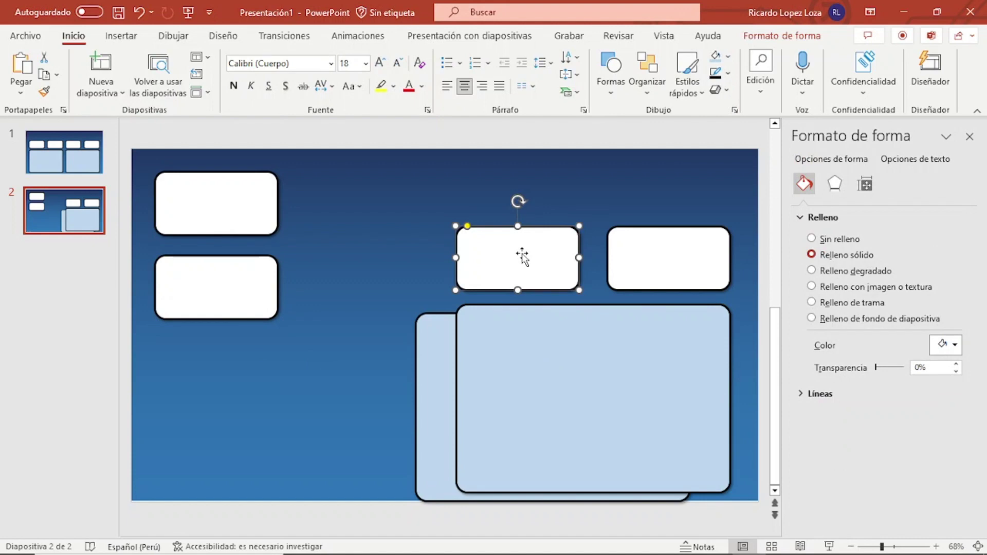
{"action": "key", "text": "Delete"}
{"action": "left_click", "coordinate": [646, 258]}
{"action": "key", "text": "Delete"}
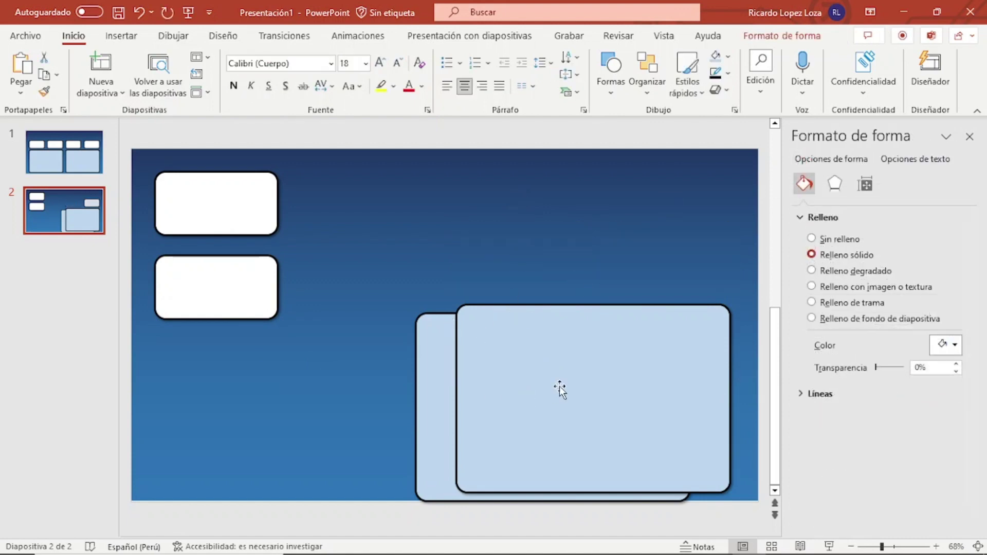
{"action": "left_click_drag", "start_coordinate": [592, 411], "coordinate": [433, 271]}
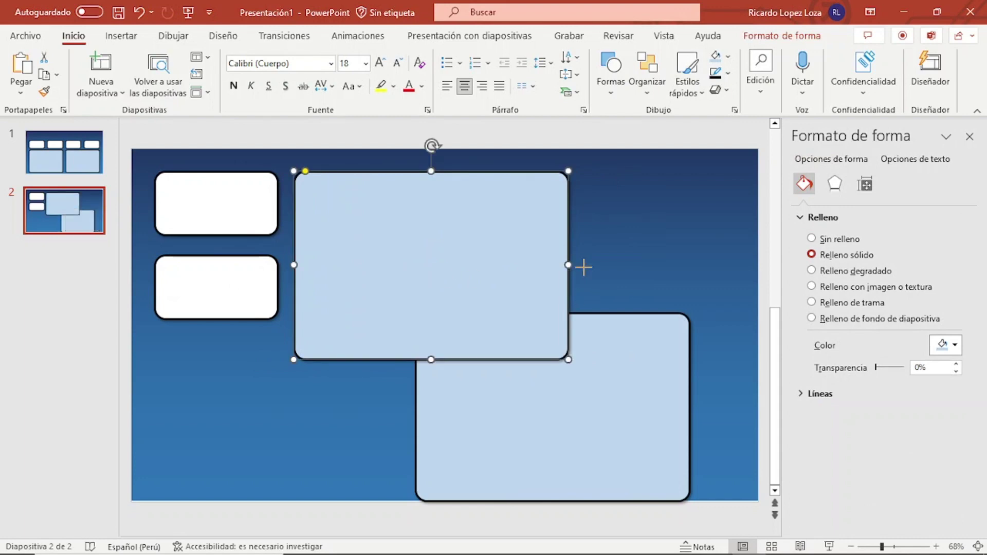
{"action": "left_click_drag", "start_coordinate": [568, 265], "coordinate": [747, 273]}
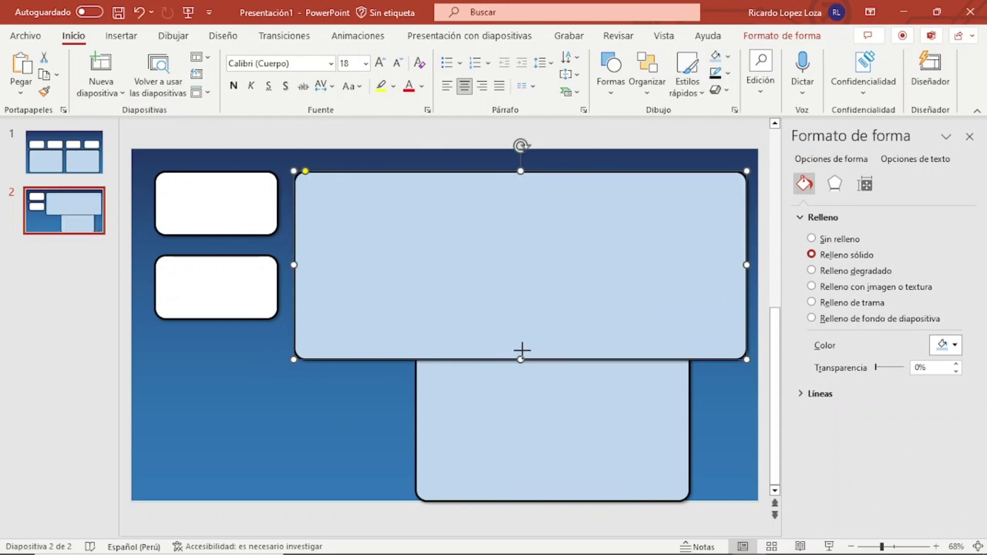
{"action": "left_click_drag", "start_coordinate": [522, 350], "coordinate": [521, 319]}
Resize the lower light-blue panel to half width and duplicate it alongside it
{"action": "left_click", "coordinate": [522, 406]}
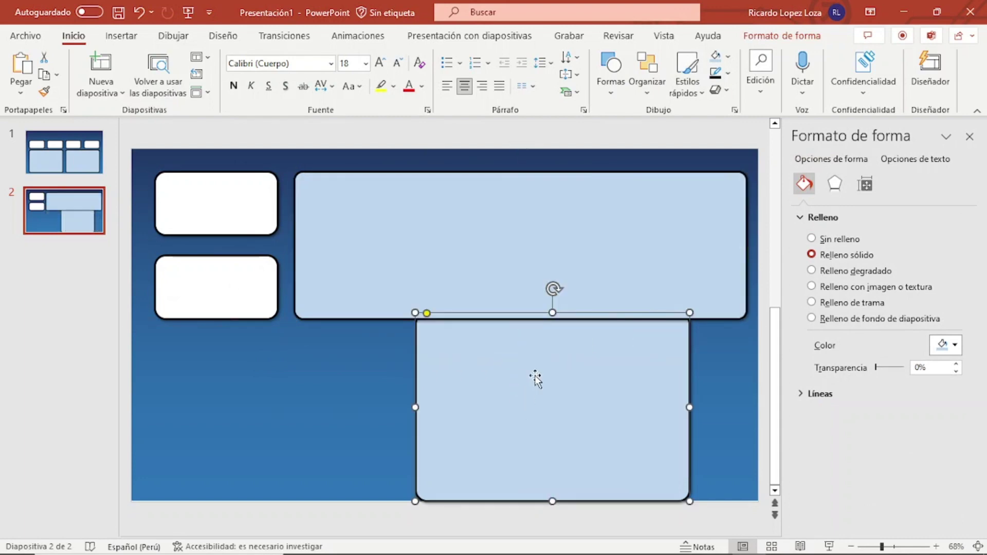
{"action": "left_click_drag", "start_coordinate": [554, 313], "coordinate": [551, 364]}
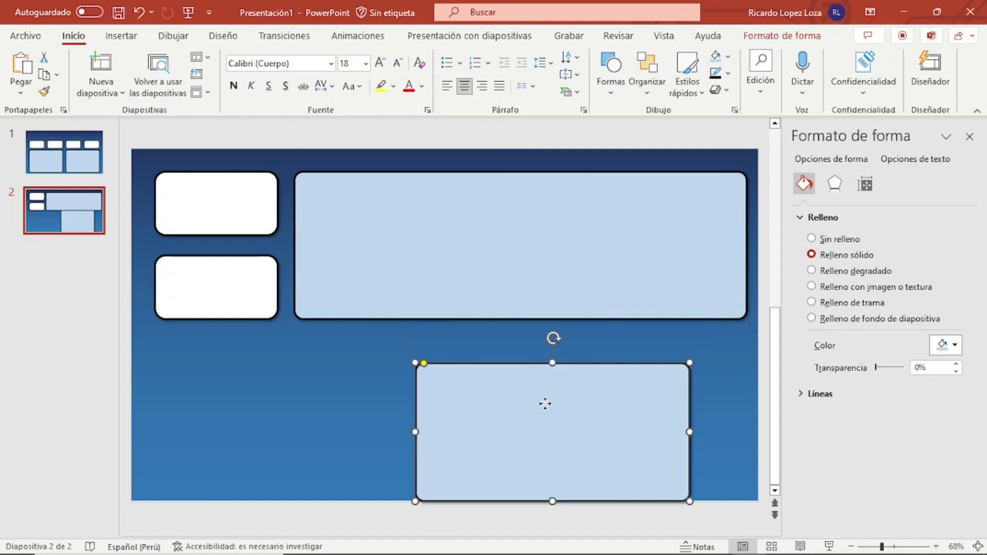
{"action": "mouse_move", "coordinate": [544, 401]}
{"action": "left_mouse_down"}
{"action": "mouse_move", "coordinate": [291, 384]}
{"action": "mouse_move", "coordinate": [284, 372]}
{"action": "left_mouse_up"}
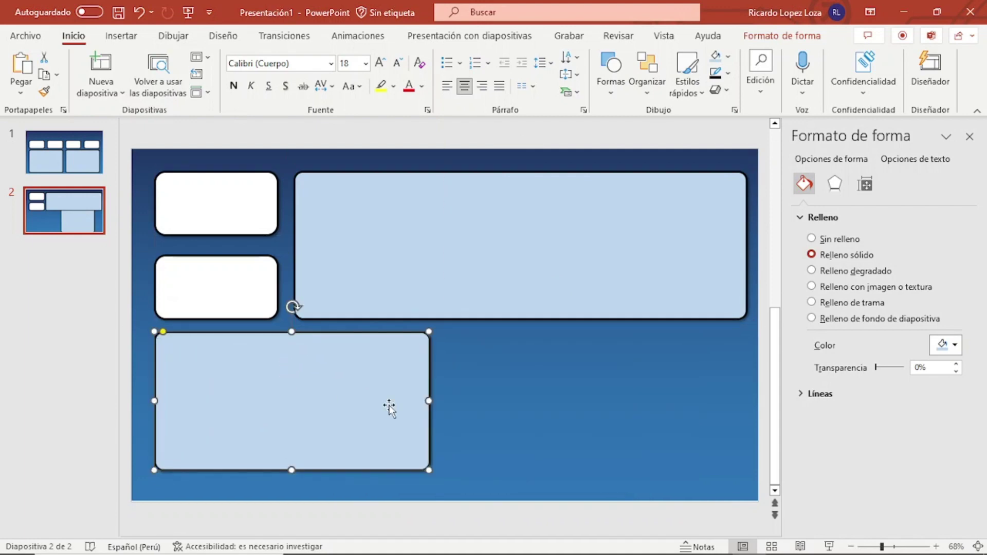
{"action": "left_click_drag", "start_coordinate": [430, 401], "coordinate": [487, 409]}
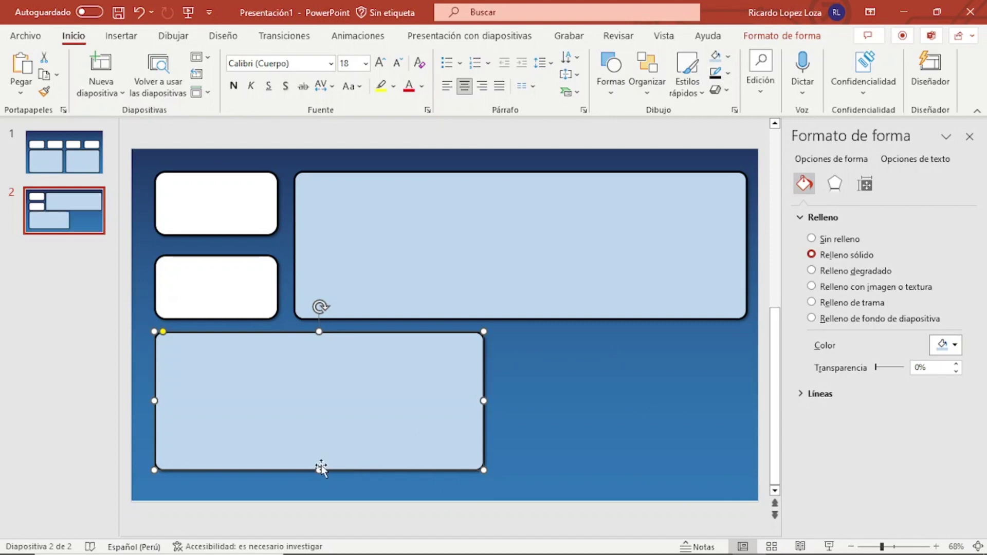
{"action": "left_click_drag", "start_coordinate": [320, 470], "coordinate": [320, 492]}
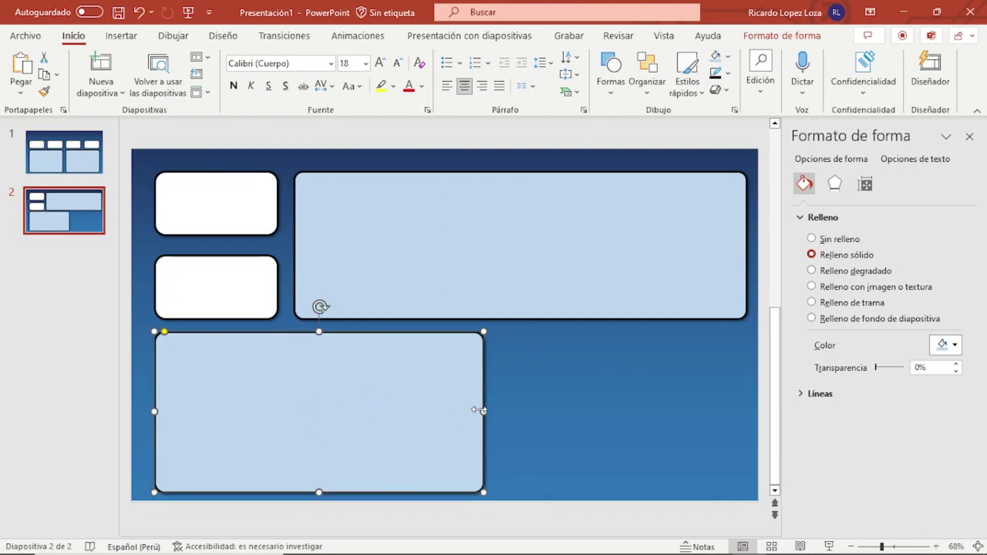
{"action": "left_click_drag", "start_coordinate": [482, 410], "coordinate": [459, 410]}
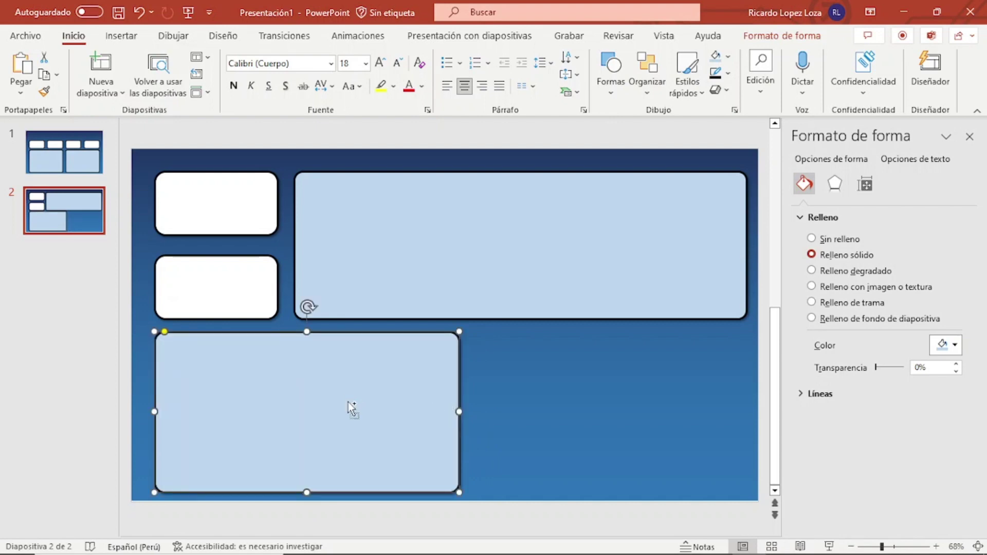
{"action": "left_click_drag", "start_coordinate": [351, 409], "coordinate": [593, 384], "text": "ctrl"}
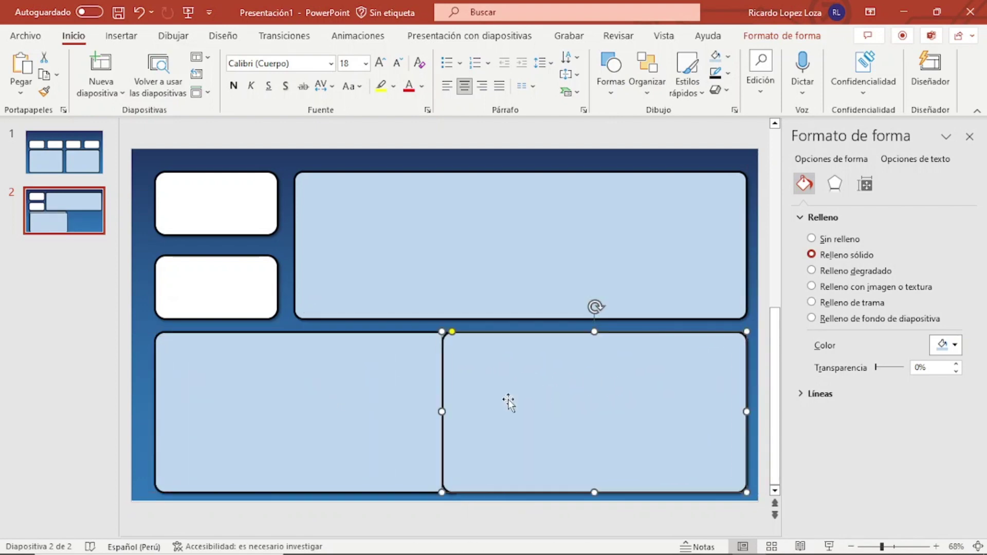
{"action": "mouse_move", "coordinate": [441, 411]}
{"action": "left_mouse_down"}
{"action": "mouse_move", "coordinate": [504, 417]}
{"action": "mouse_move", "coordinate": [480, 422]}
{"action": "left_mouse_up"}
{"action": "left_click", "coordinate": [146, 327]}
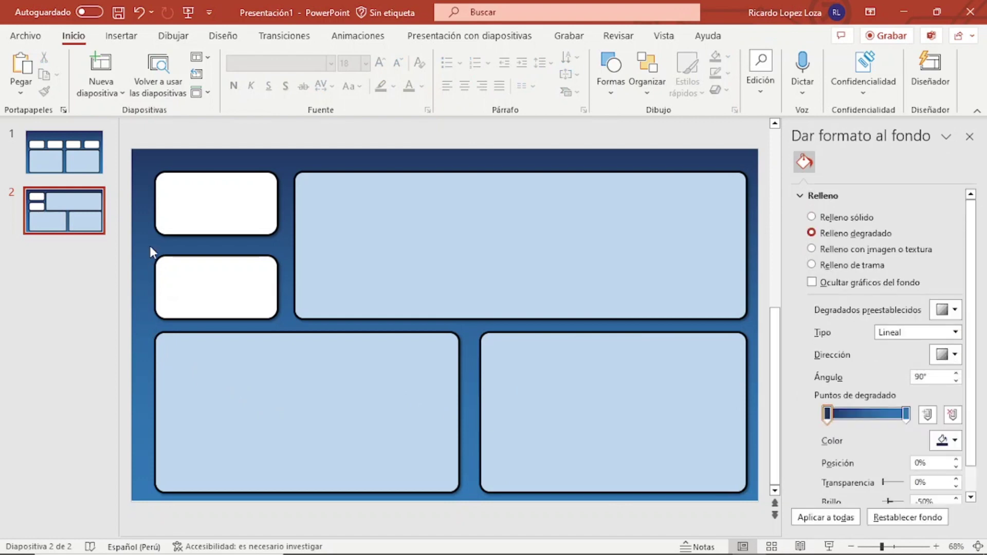
Compare slides 1 and 2, end on slide 1, and close the Format Background pane
{"action": "left_click", "coordinate": [66, 154]}
{"action": "left_click", "coordinate": [66, 208]}
{"action": "left_click", "coordinate": [67, 160]}
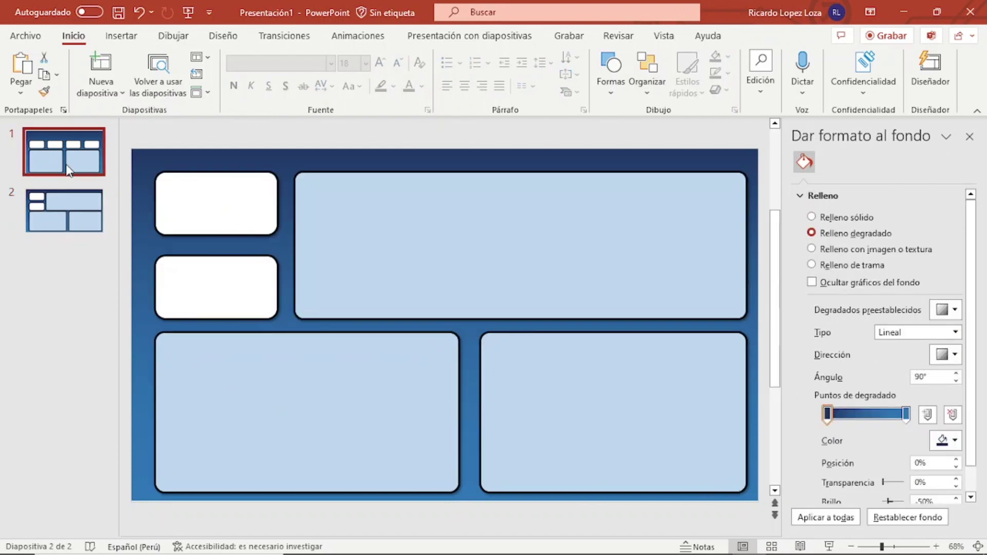
{"action": "left_click", "coordinate": [66, 211]}
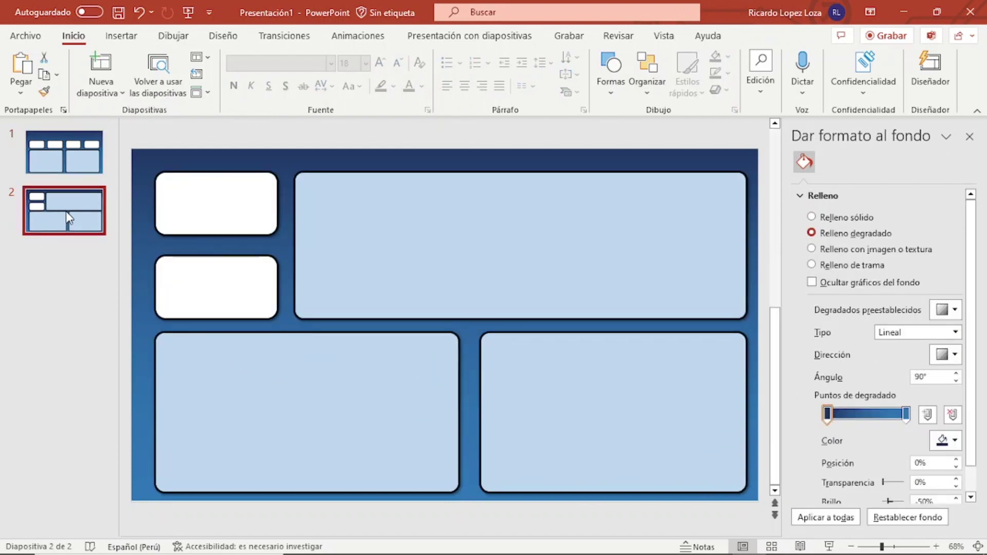
{"action": "left_click", "coordinate": [66, 154]}
{"action": "left_click", "coordinate": [323, 184]}
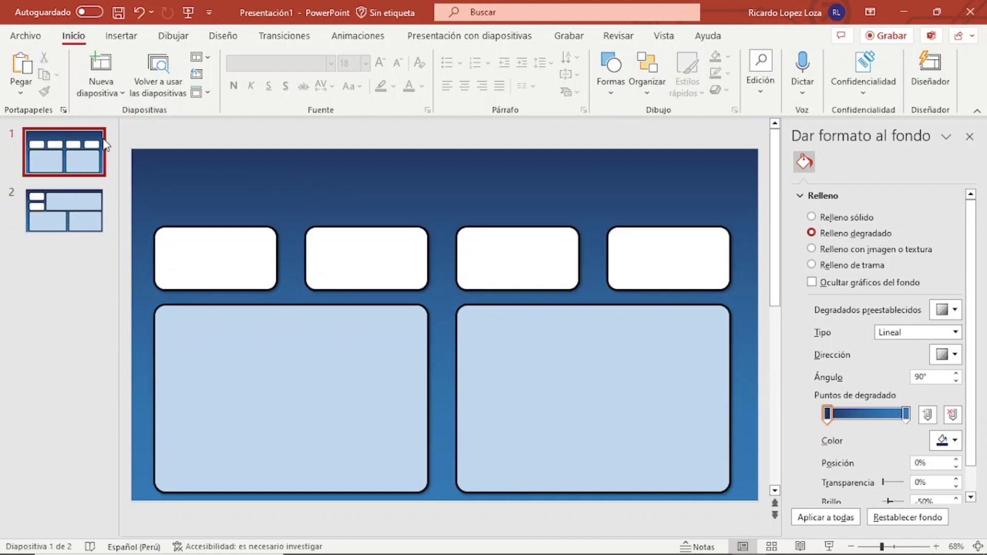
{"action": "left_click", "coordinate": [969, 138]}
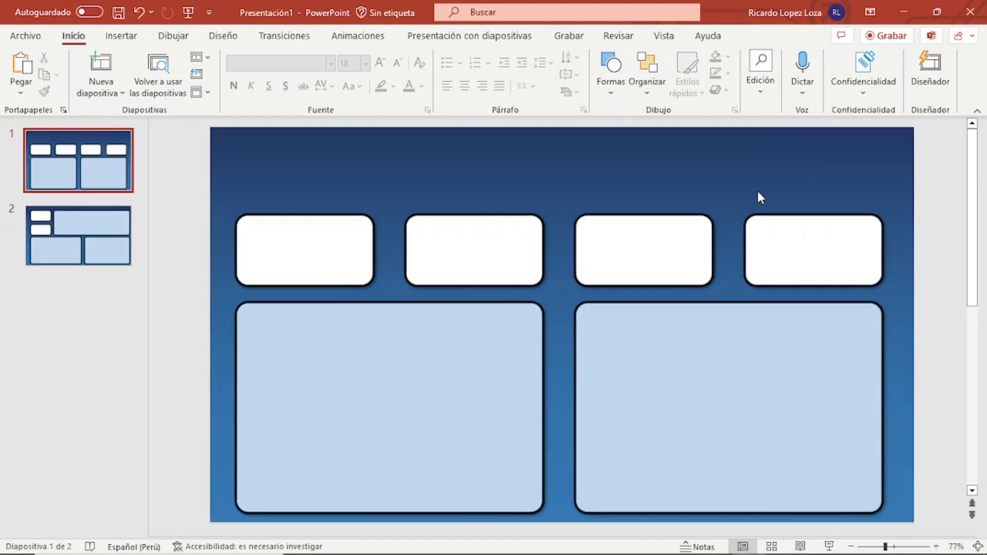
Start a Save As to Desktop\Minicursos\POWER BI with PNG as the file type
{"action": "left_click", "coordinate": [27, 36]}
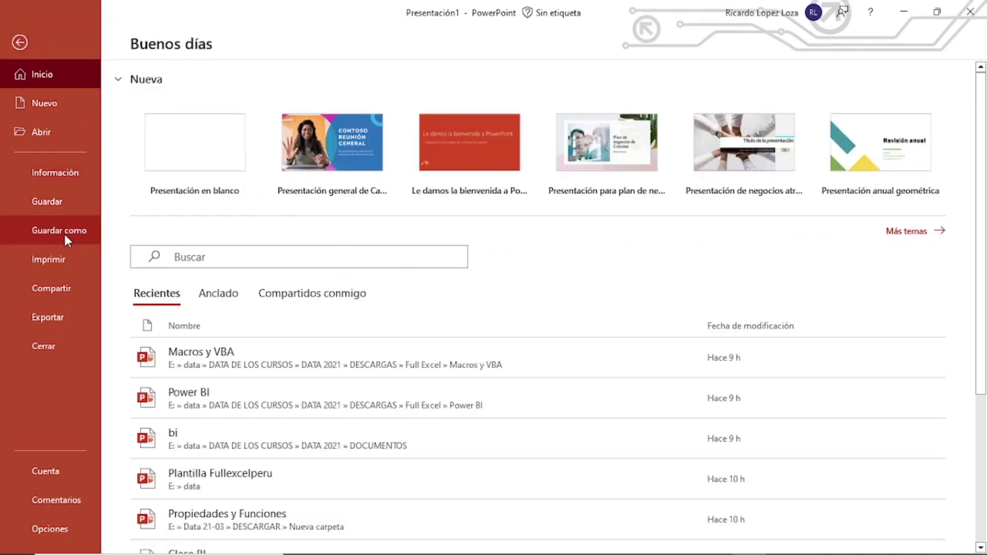
{"action": "left_click", "coordinate": [64, 232]}
{"action": "left_click", "coordinate": [227, 257]}
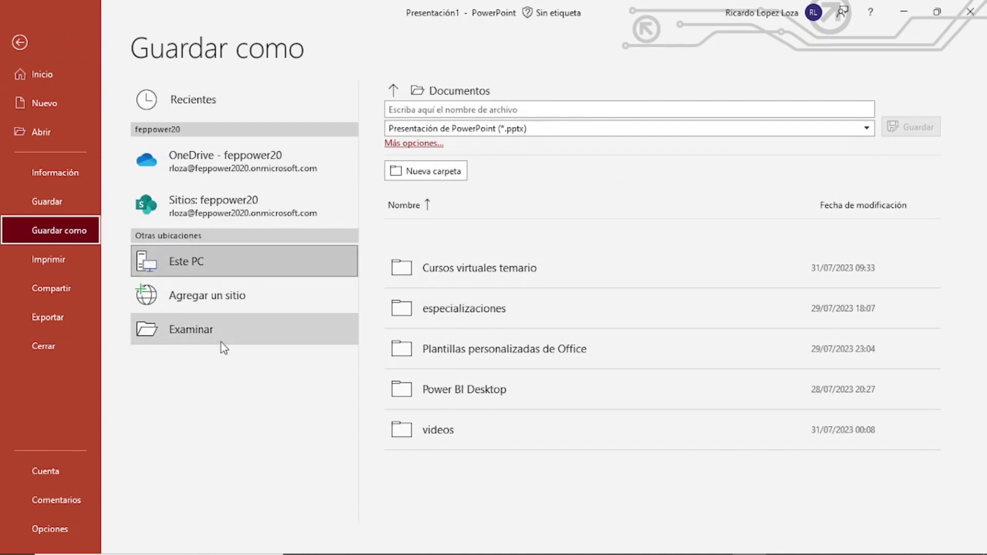
{"action": "left_click", "coordinate": [226, 332]}
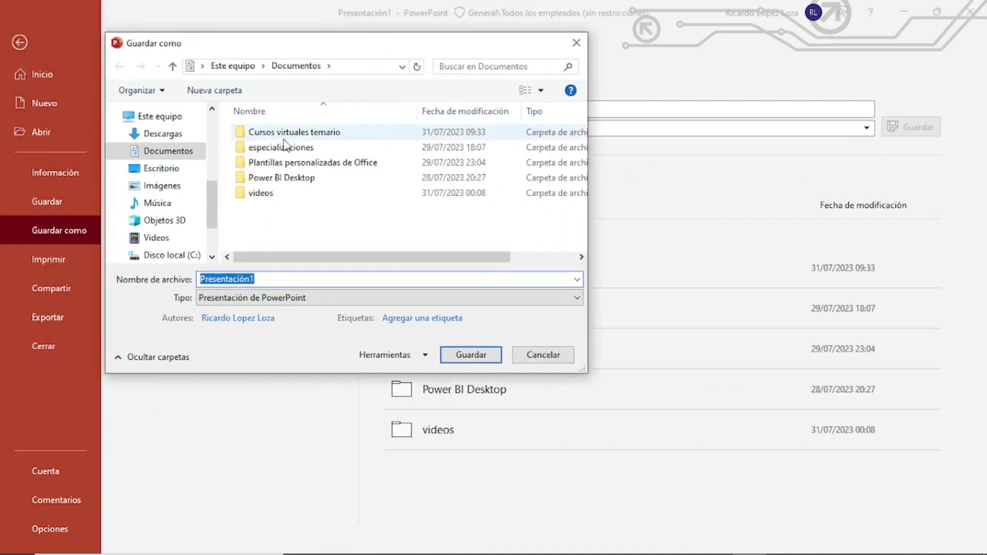
{"action": "left_click", "coordinate": [163, 169]}
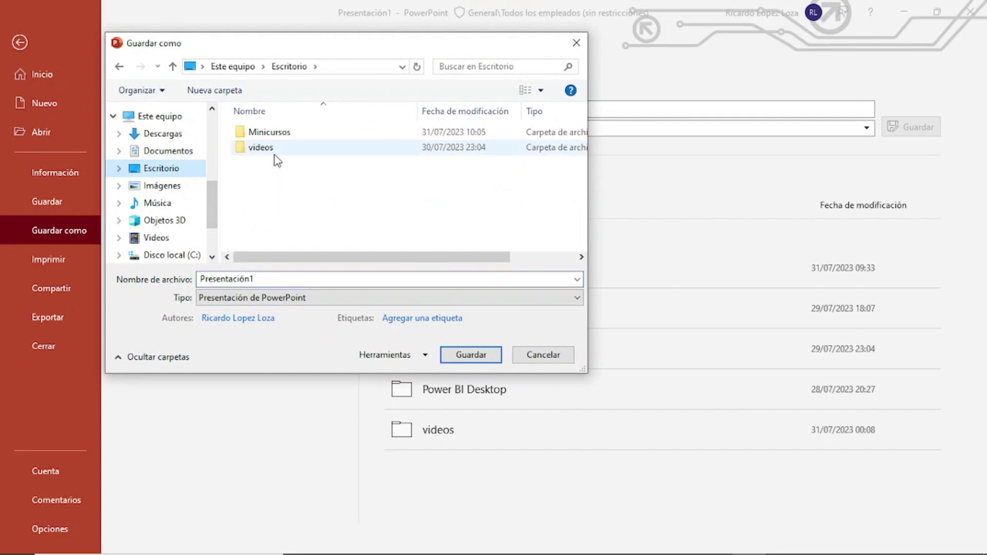
{"action": "double_click", "coordinate": [267, 132]}
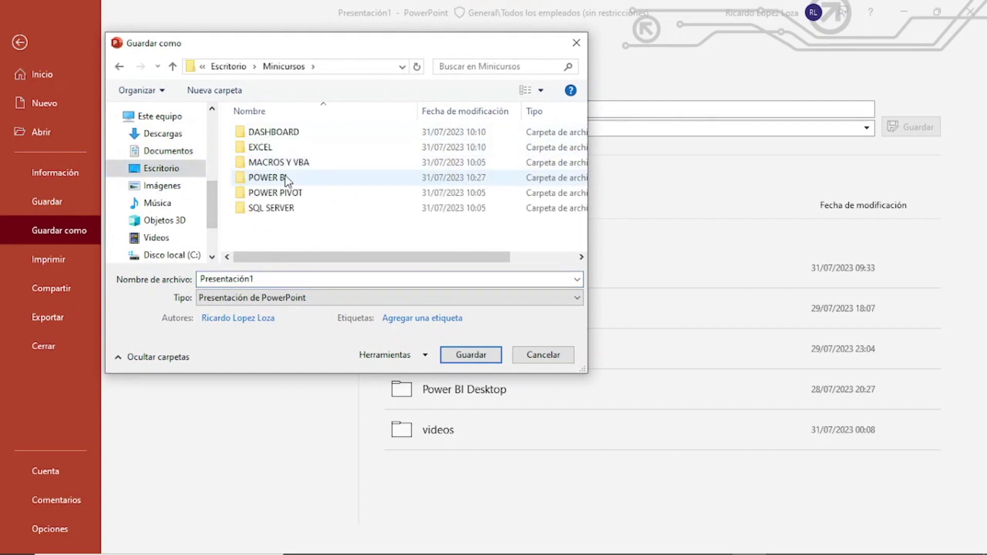
{"action": "left_click", "coordinate": [285, 179]}
{"action": "double_click", "coordinate": [287, 180]}
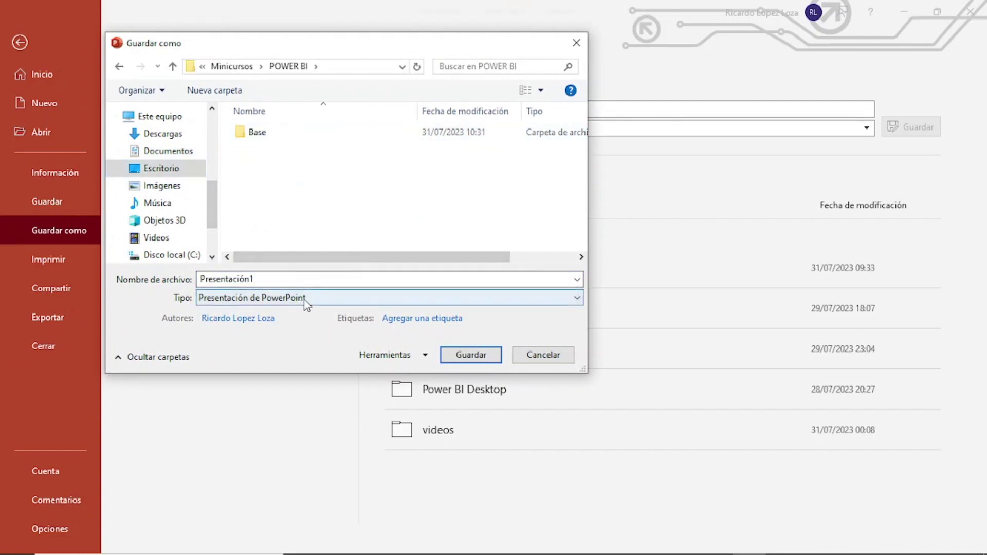
{"action": "left_click", "coordinate": [280, 298]}
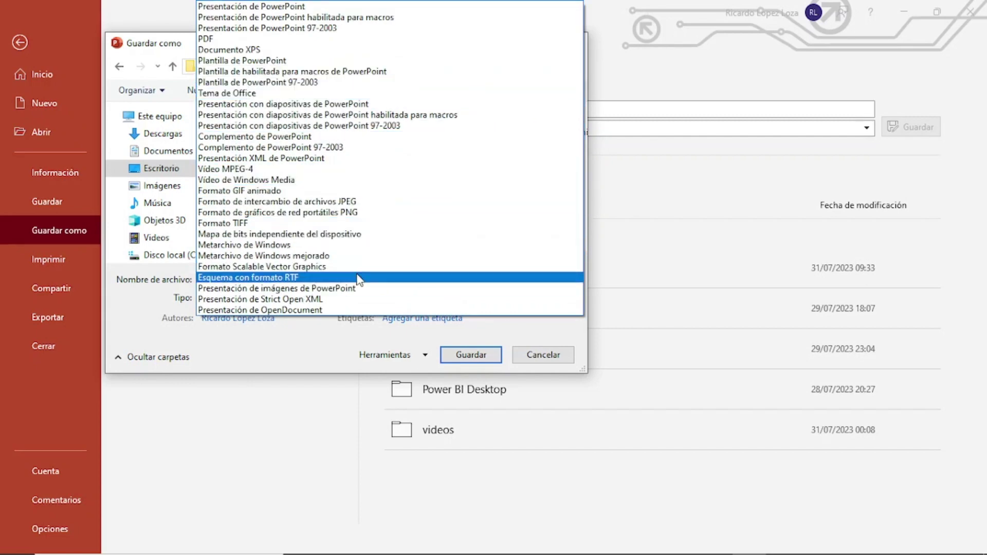
{"action": "left_click", "coordinate": [372, 211]}
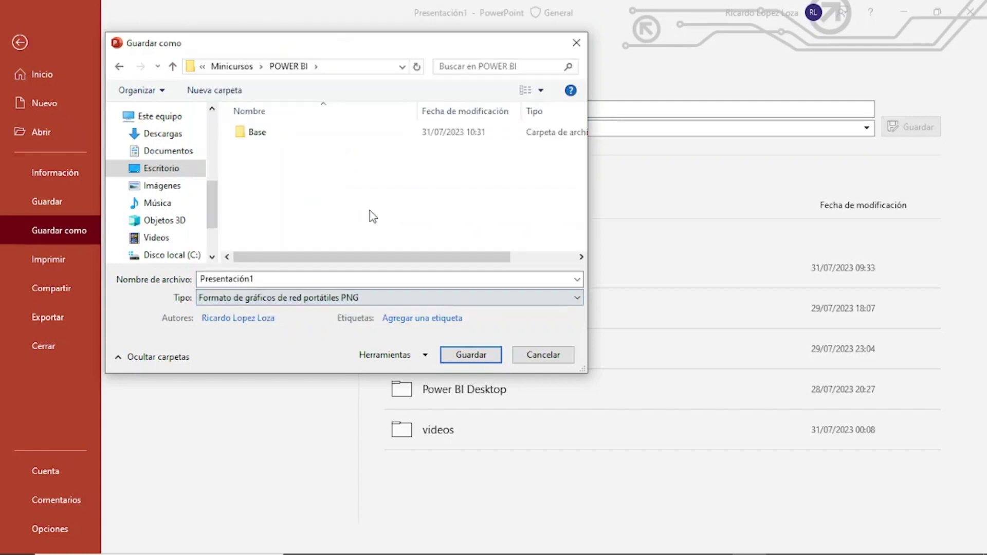
Save under the name Diseño1, exporting all slides as PNG images
{"action": "double_click", "coordinate": [280, 281]}
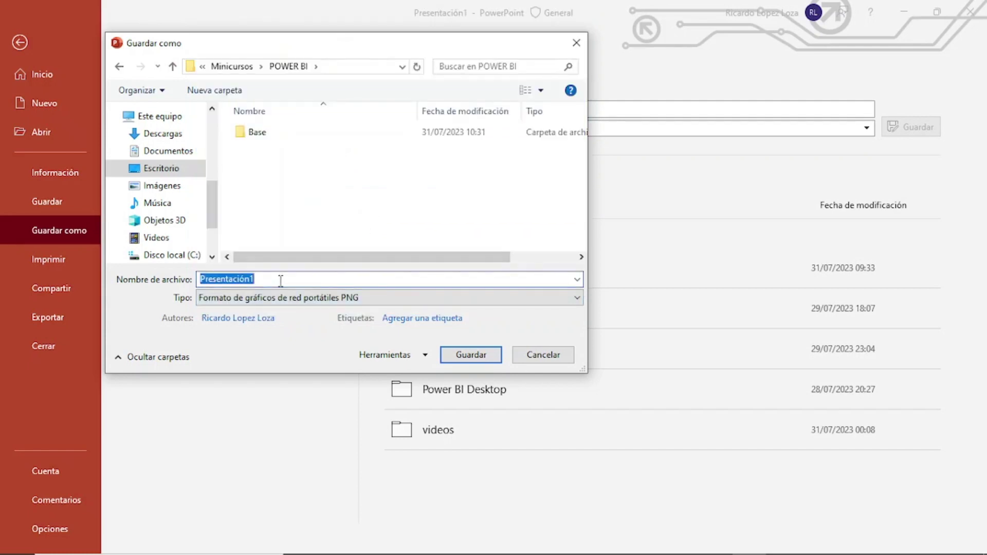
{"action": "type", "text": "Diseño1"}
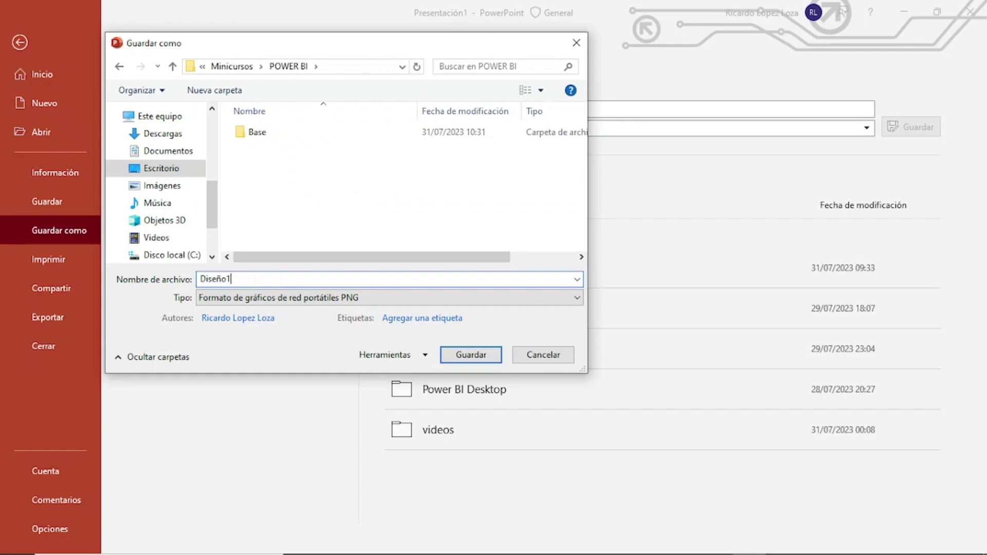
{"action": "key", "text": "Return"}
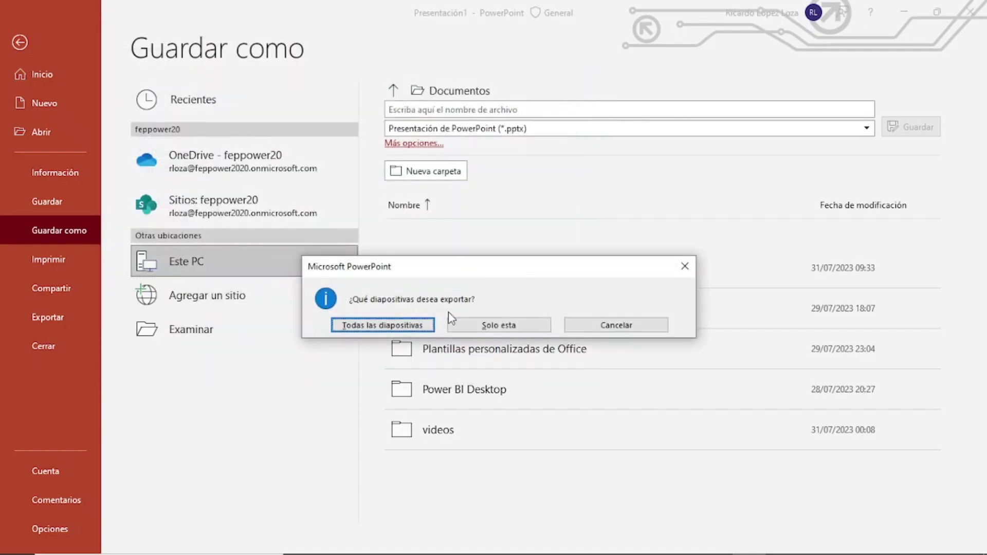
{"action": "left_click", "coordinate": [416, 328]}
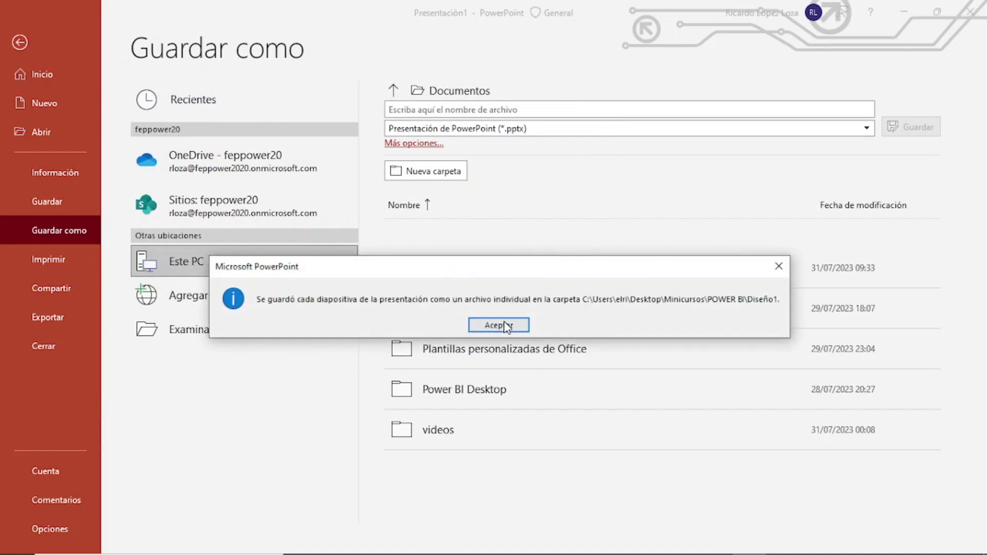
{"action": "left_click", "coordinate": [504, 325]}
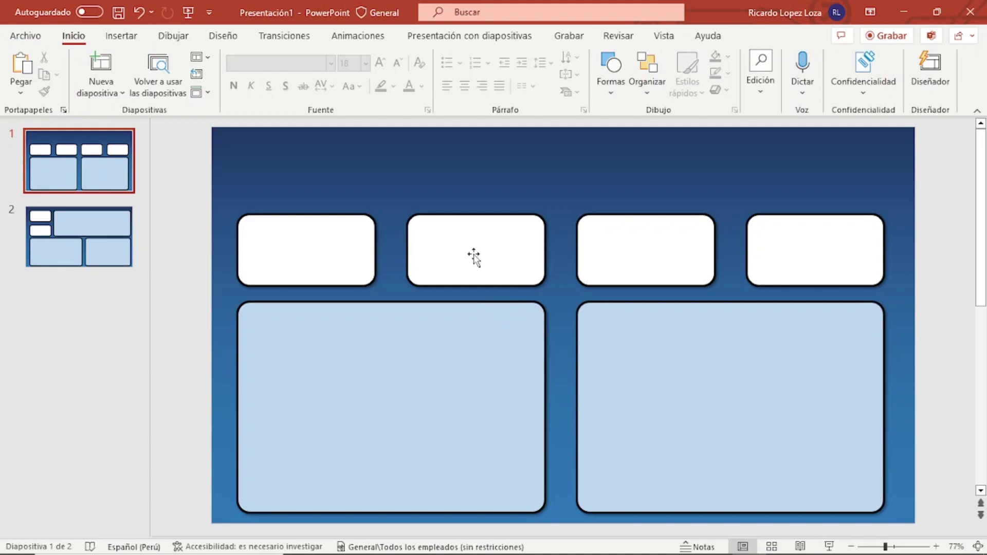
Save the presentation as ProyectoDiseño in Desktop\Minicursos\POWER BI
{"action": "left_click", "coordinate": [26, 37]}
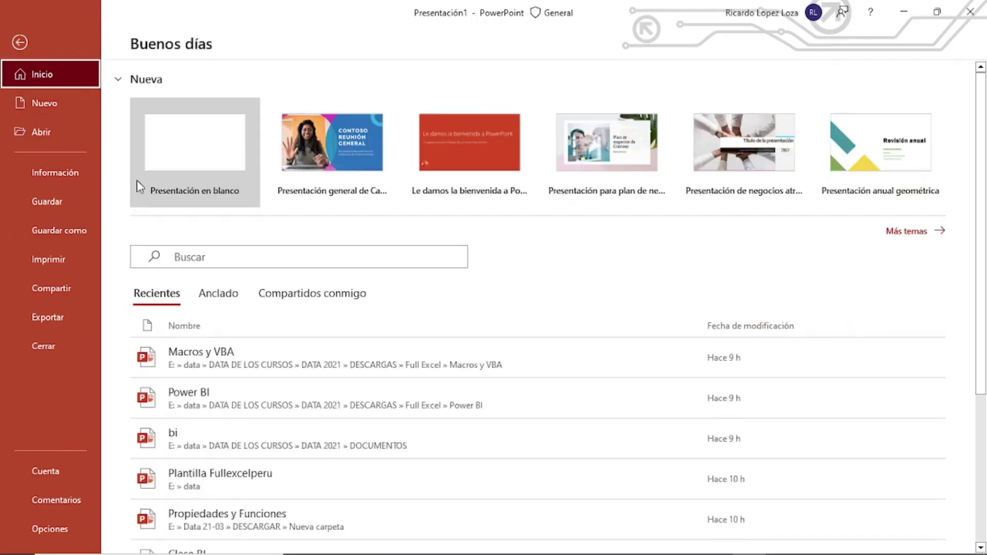
{"action": "left_click", "coordinate": [73, 232]}
{"action": "left_click", "coordinate": [225, 268]}
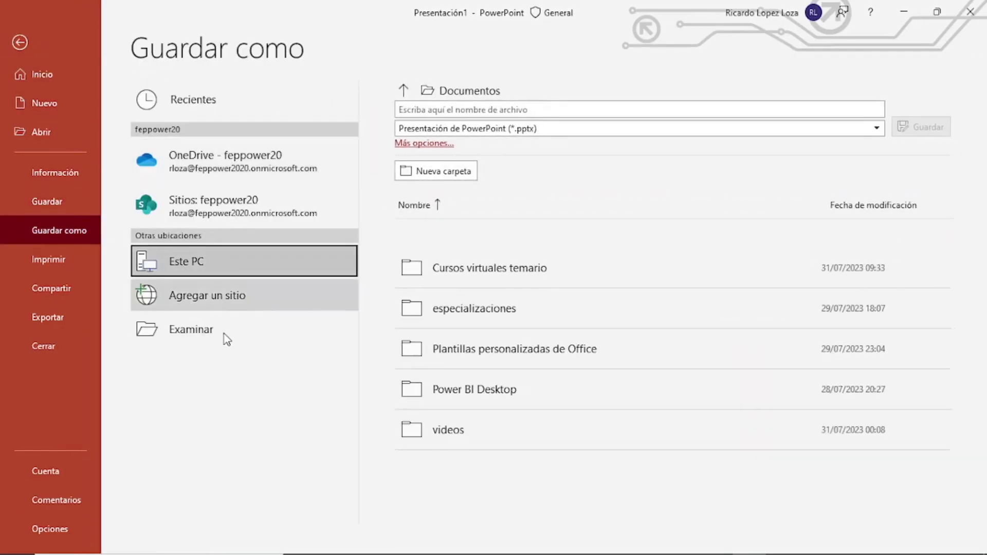
{"action": "left_click", "coordinate": [226, 340]}
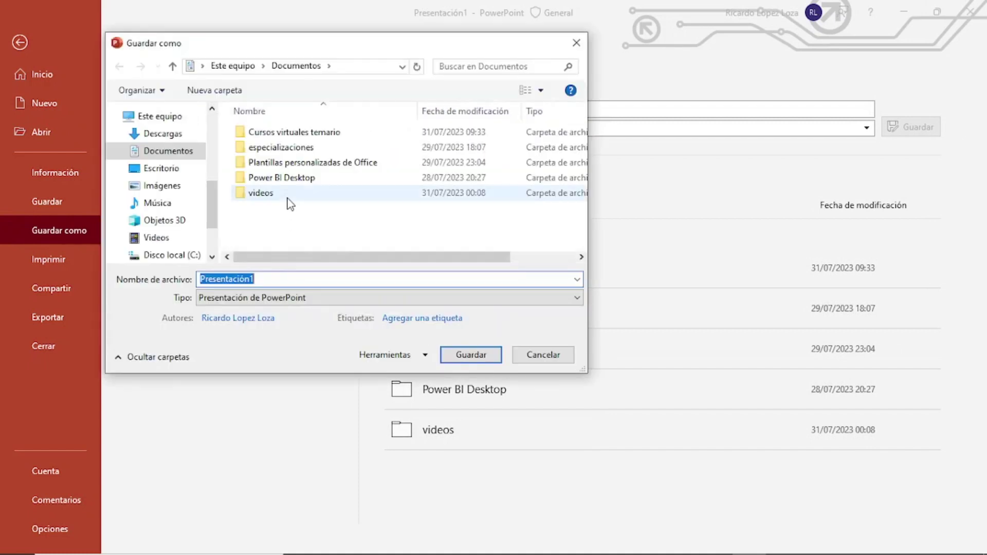
{"action": "left_click", "coordinate": [162, 170]}
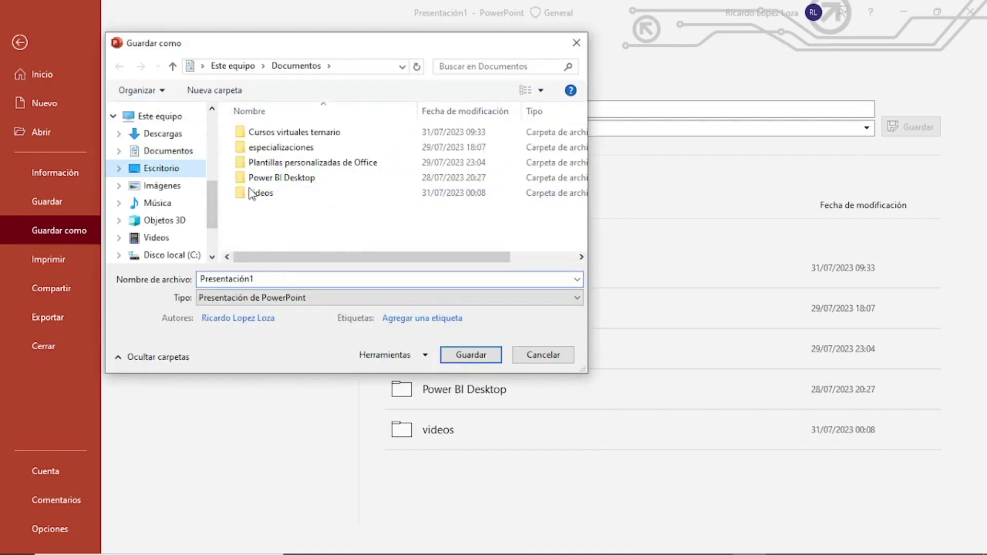
{"action": "double_click", "coordinate": [279, 134]}
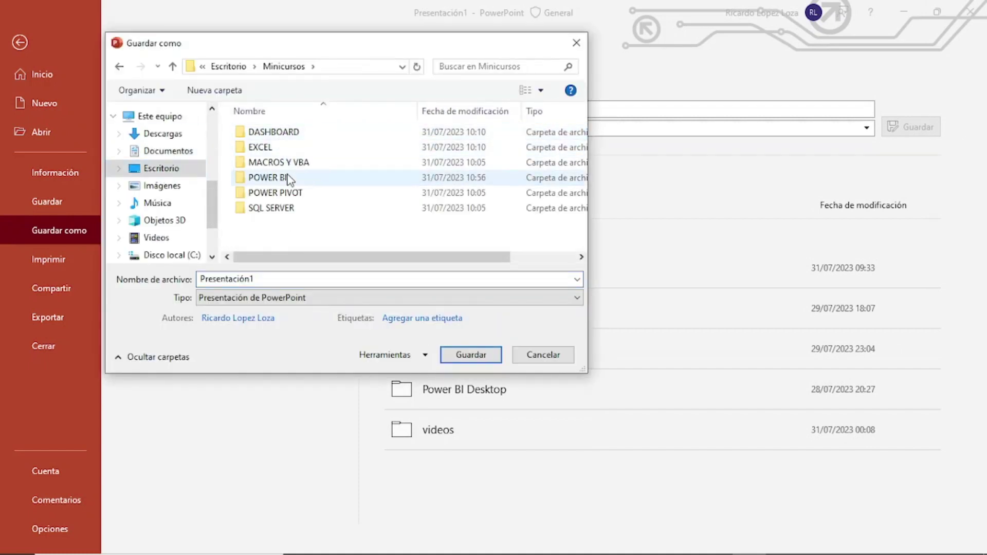
{"action": "double_click", "coordinate": [300, 180]}
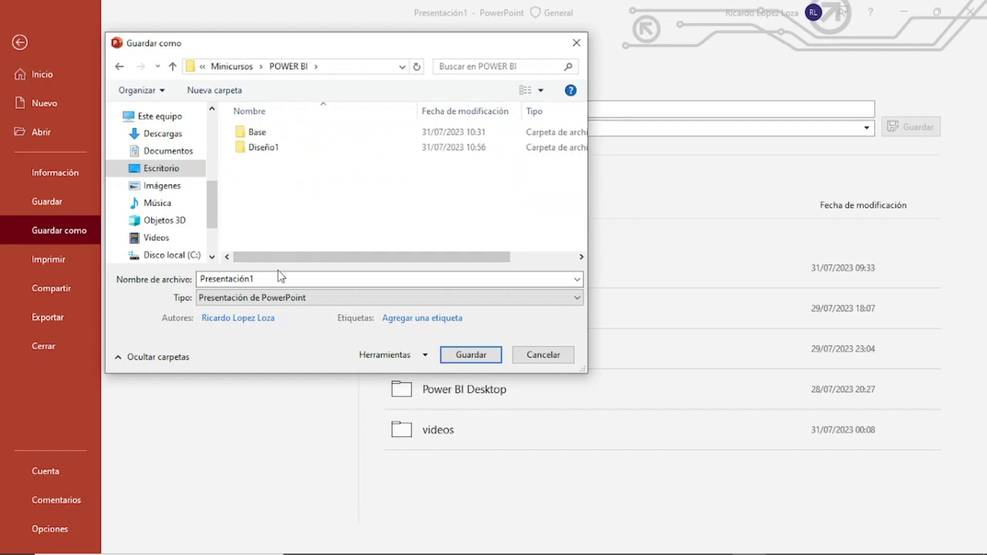
{"action": "double_click", "coordinate": [277, 278]}
{"action": "type", "text": "Proyecto"}
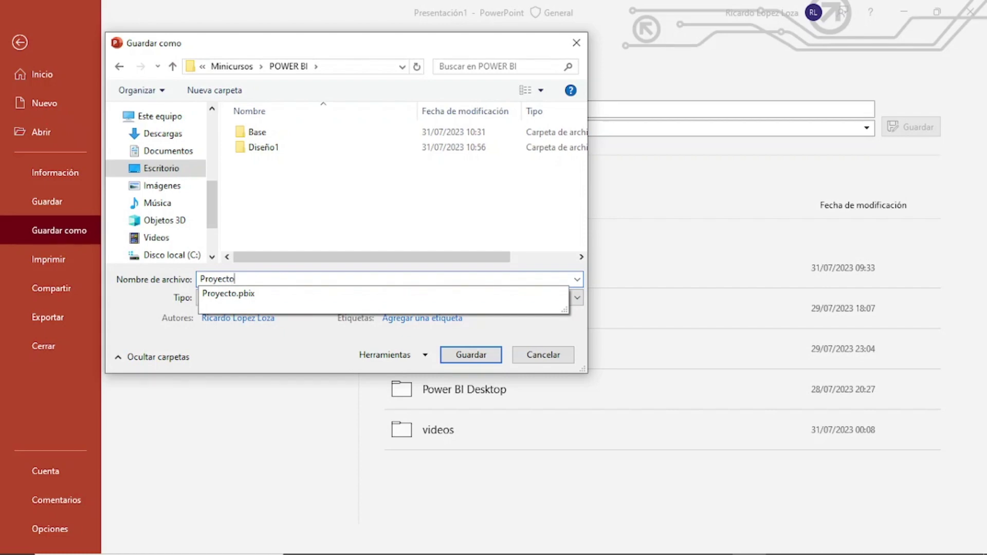
{"action": "type", "text": "Diseño"}
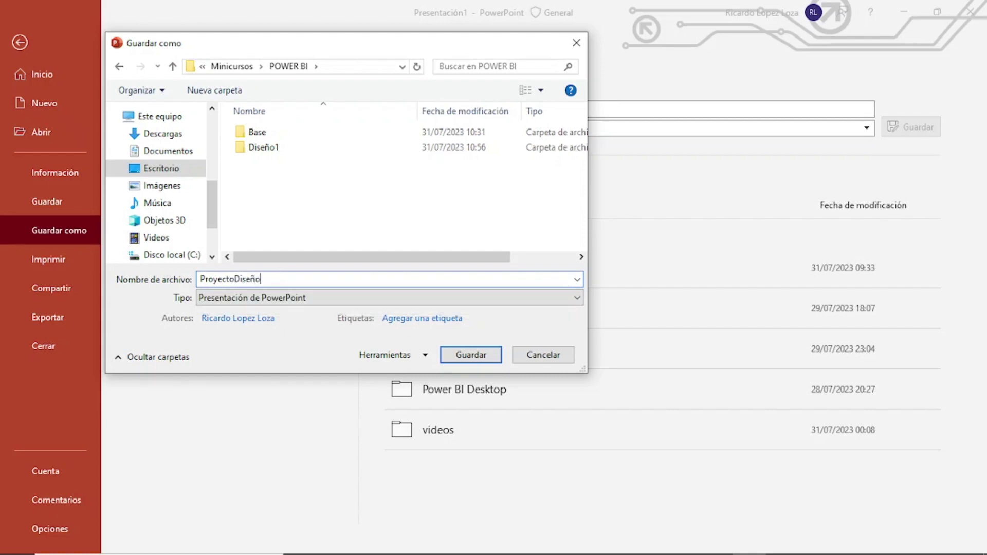
{"action": "key", "text": "Return"}
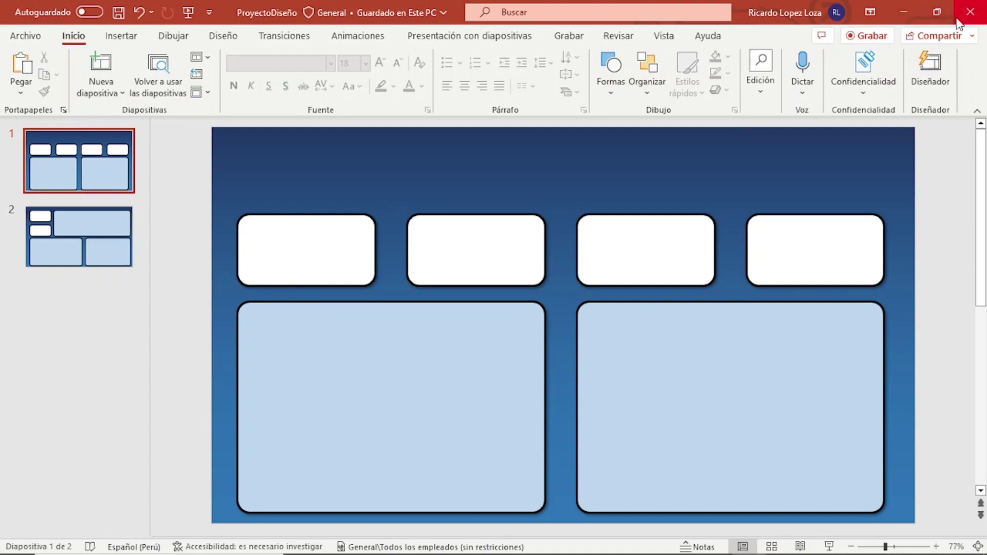
Close PowerPoint and set Diapositiva1.PNG from Diseño1 as Página 1's canvas background
{"action": "left_click", "coordinate": [969, 15]}
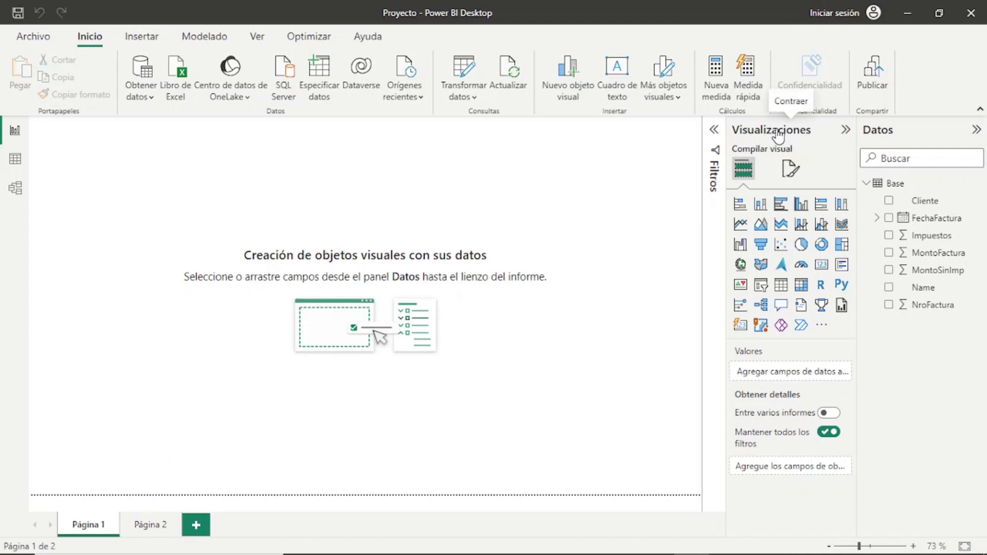
{"action": "left_click", "coordinate": [792, 179]}
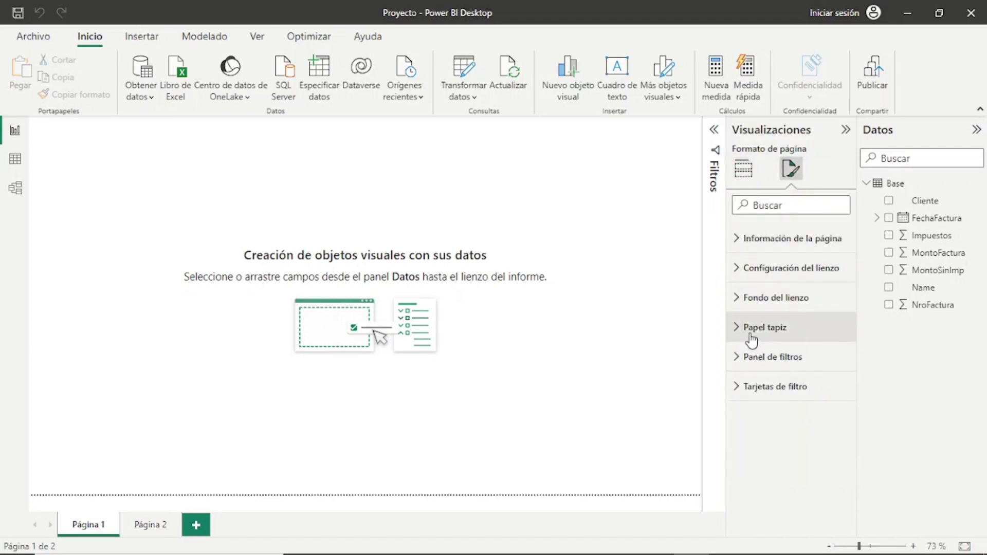
{"action": "left_click", "coordinate": [736, 303]}
{"action": "scroll", "coordinate": [745, 309], "scroll_direction": "down", "scroll_amount": 2}
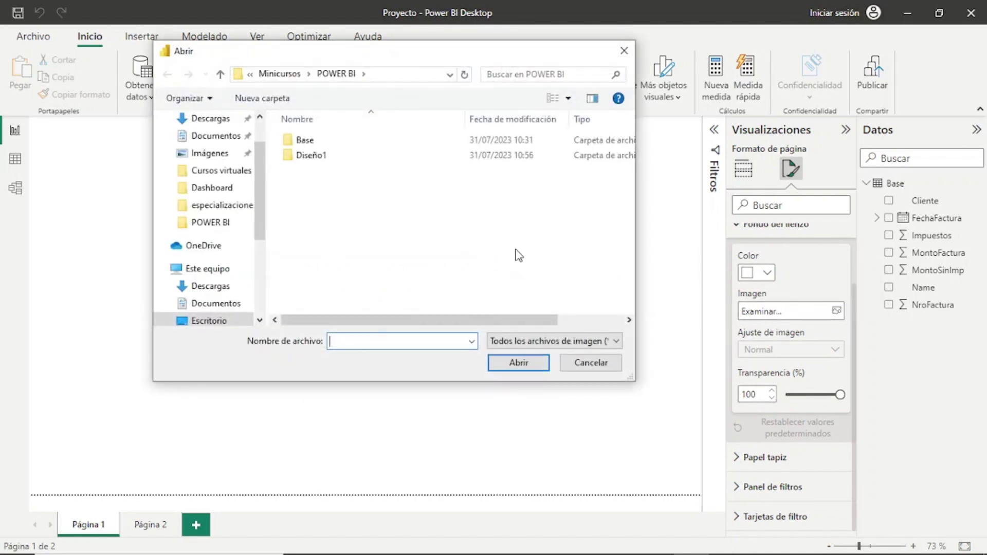
{"action": "double_click", "coordinate": [334, 157]}
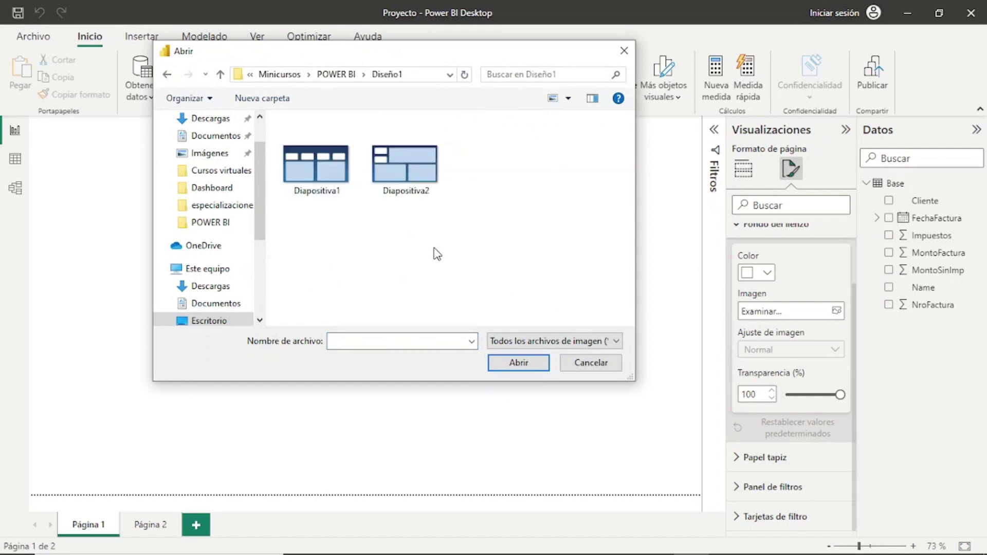
{"action": "left_click", "coordinate": [327, 174]}
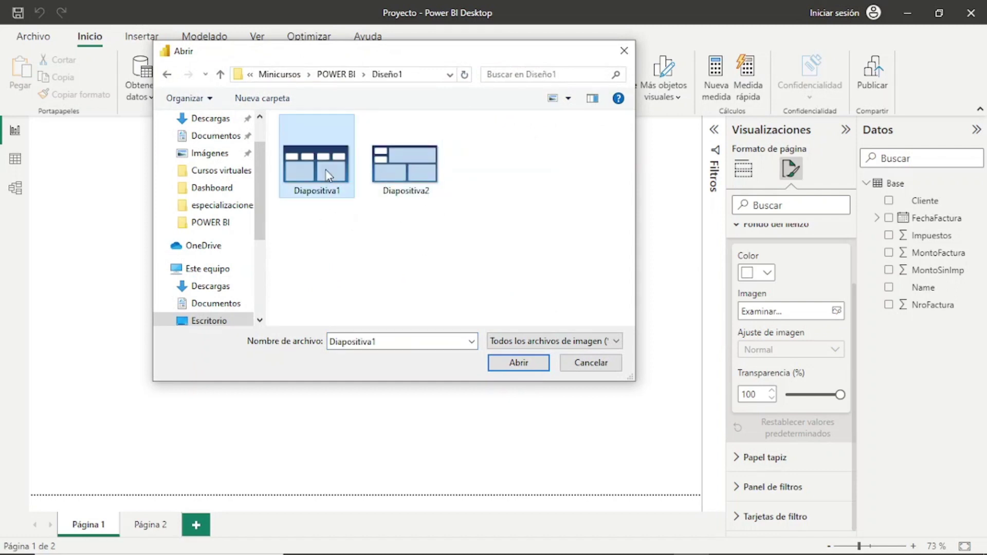
{"action": "left_click", "coordinate": [530, 367]}
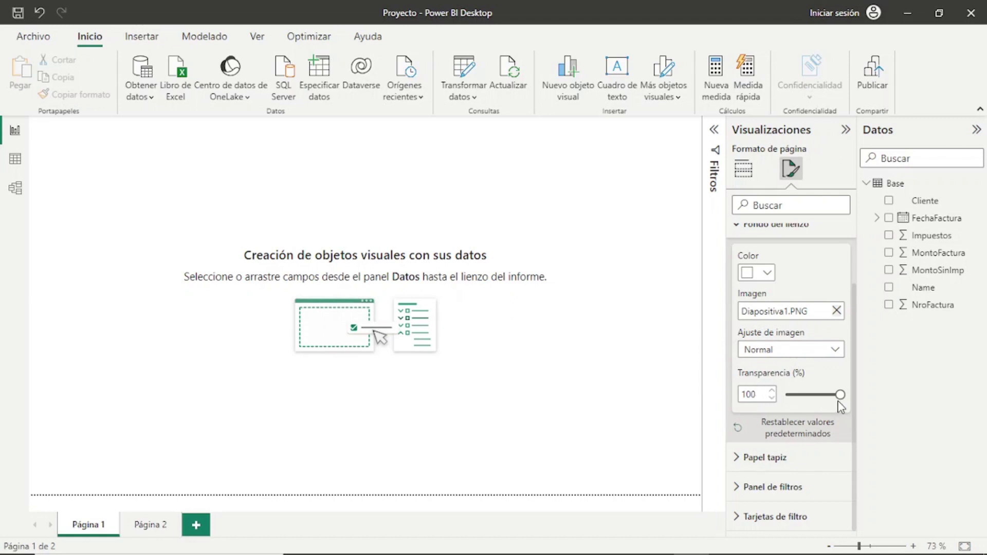
Set background transparency to 0 and fit to Ajustar, then switch to Página 2
{"action": "left_click_drag", "start_coordinate": [841, 396], "coordinate": [652, 406]}
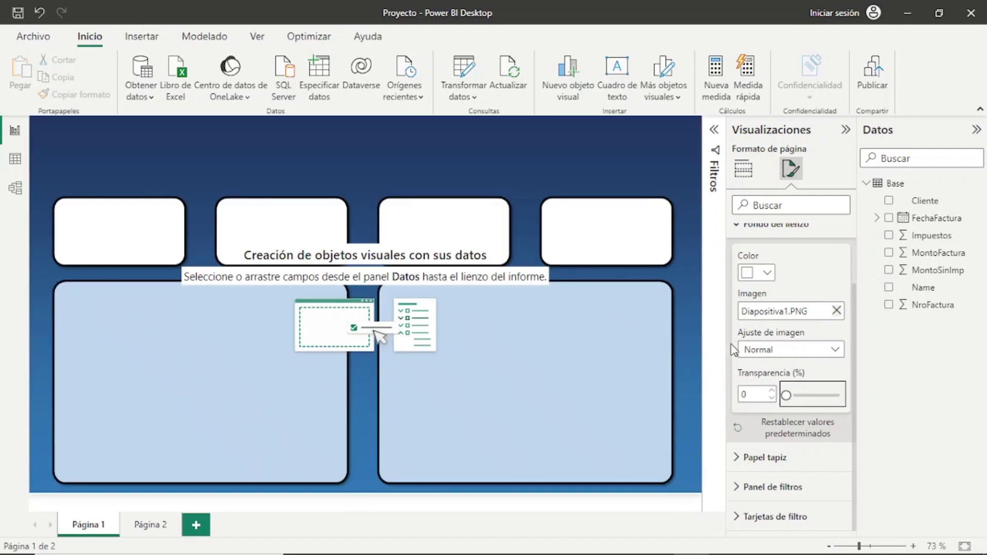
{"action": "left_click", "coordinate": [780, 356]}
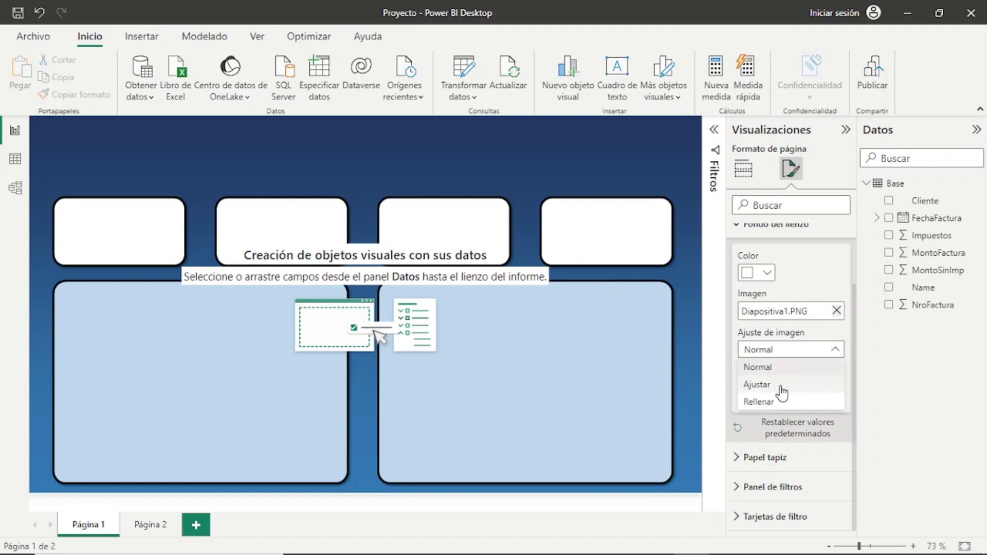
{"action": "left_click", "coordinate": [782, 367]}
{"action": "left_click", "coordinate": [781, 349]}
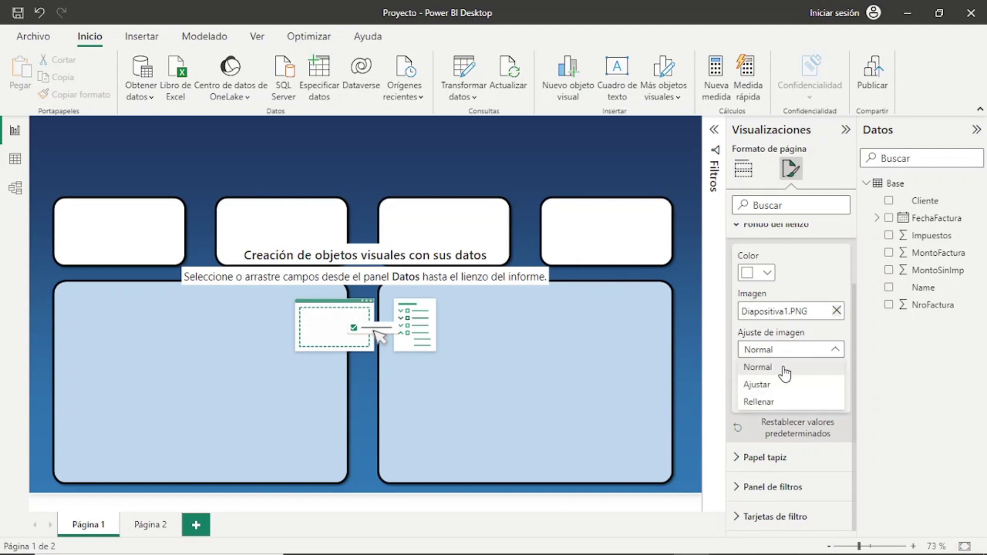
{"action": "left_click", "coordinate": [782, 386]}
{"action": "left_click", "coordinate": [789, 350]}
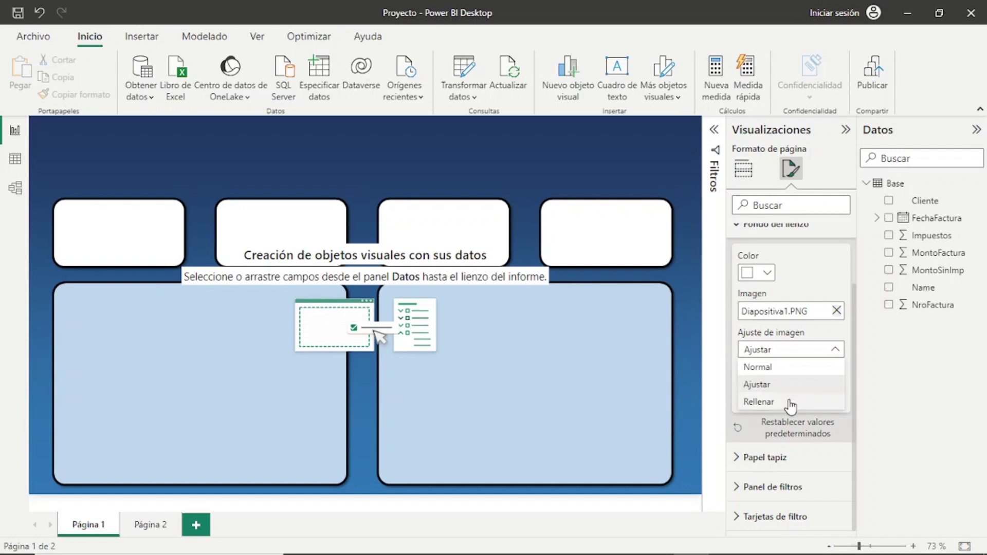
{"action": "left_click", "coordinate": [790, 402]}
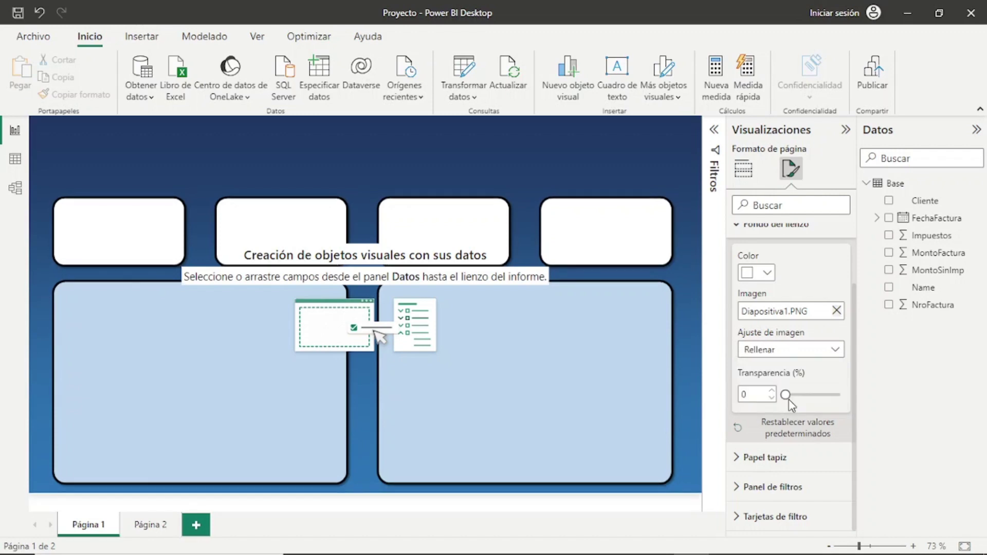
{"action": "left_click", "coordinate": [787, 351]}
{"action": "left_click", "coordinate": [785, 386]}
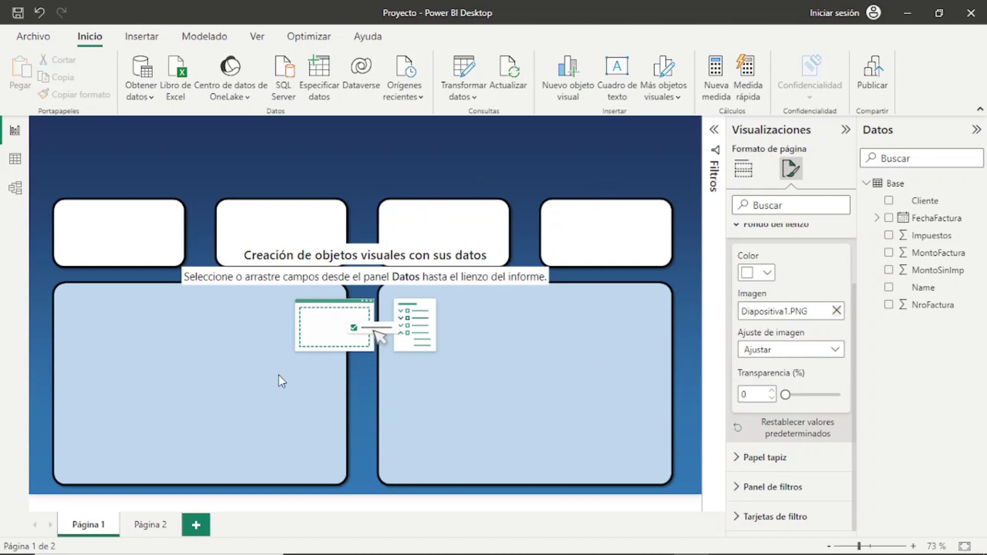
{"action": "left_click", "coordinate": [157, 524]}
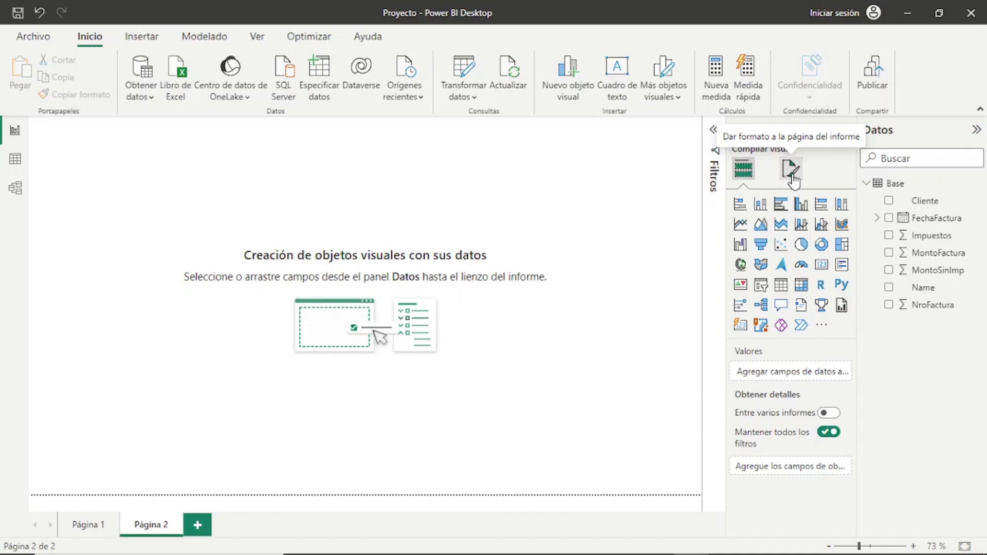
Set Diapositiva2.PNG as Página 2's canvas background, 0 transparency, Ajustar fit
{"action": "left_click", "coordinate": [793, 175]}
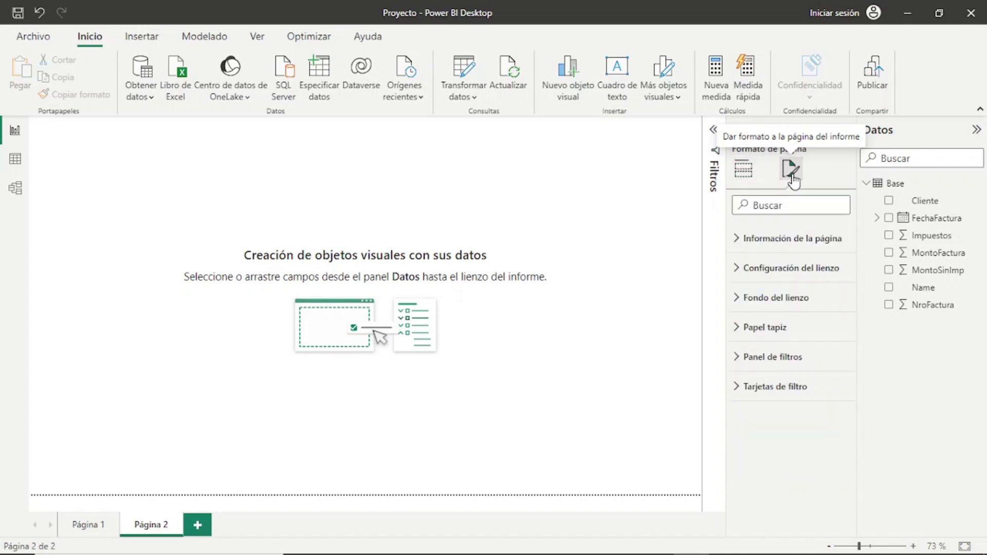
{"action": "left_click", "coordinate": [805, 305]}
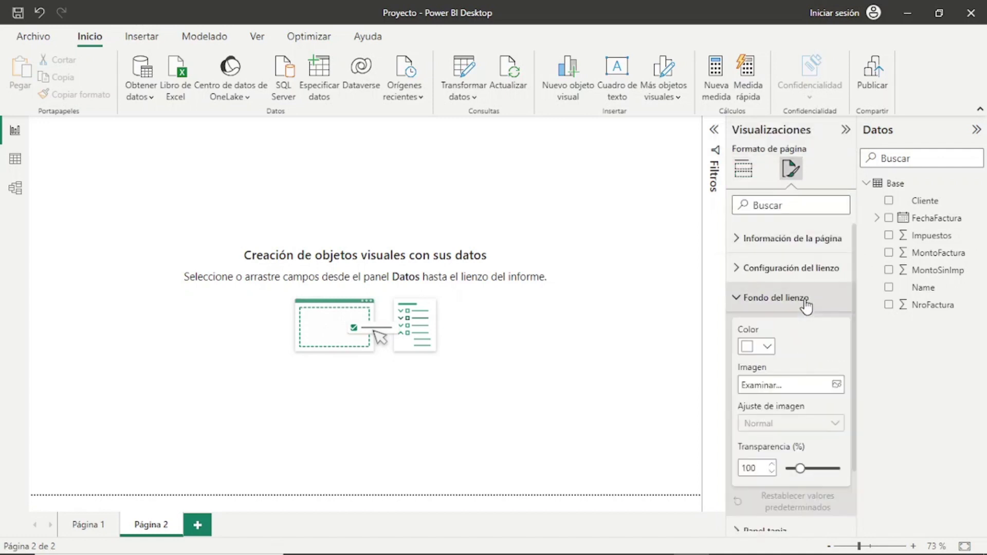
{"action": "left_click", "coordinate": [837, 385]}
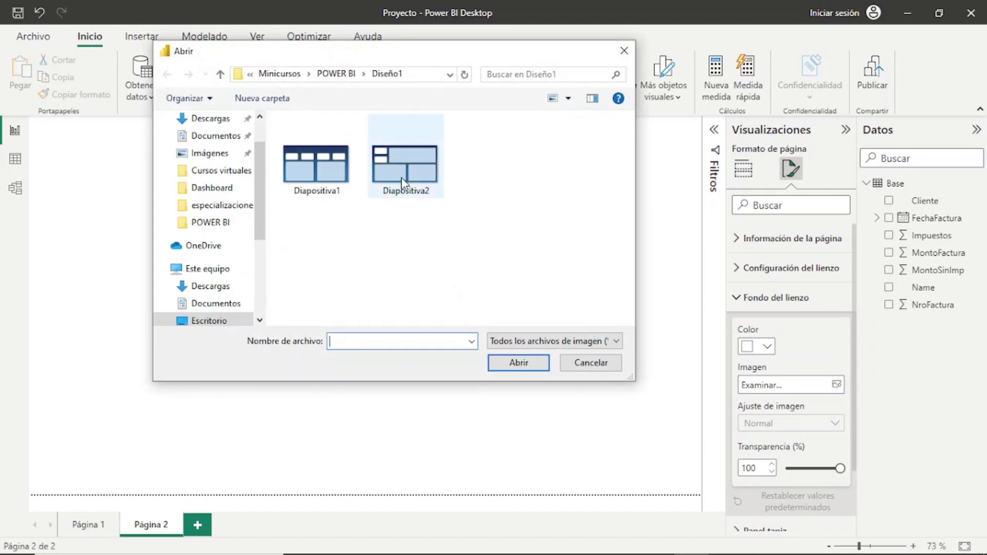
{"action": "double_click", "coordinate": [402, 182]}
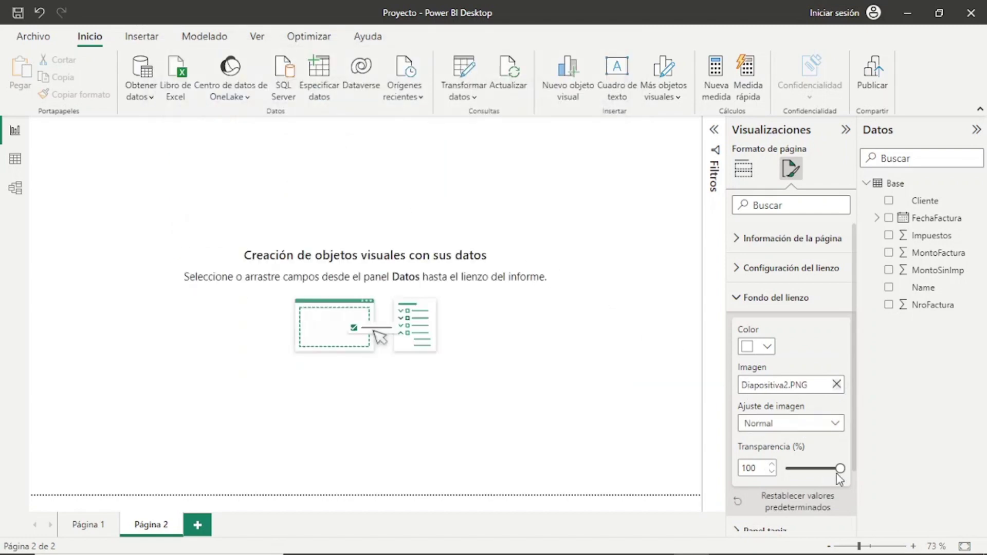
{"action": "left_click_drag", "start_coordinate": [840, 469], "coordinate": [733, 469]}
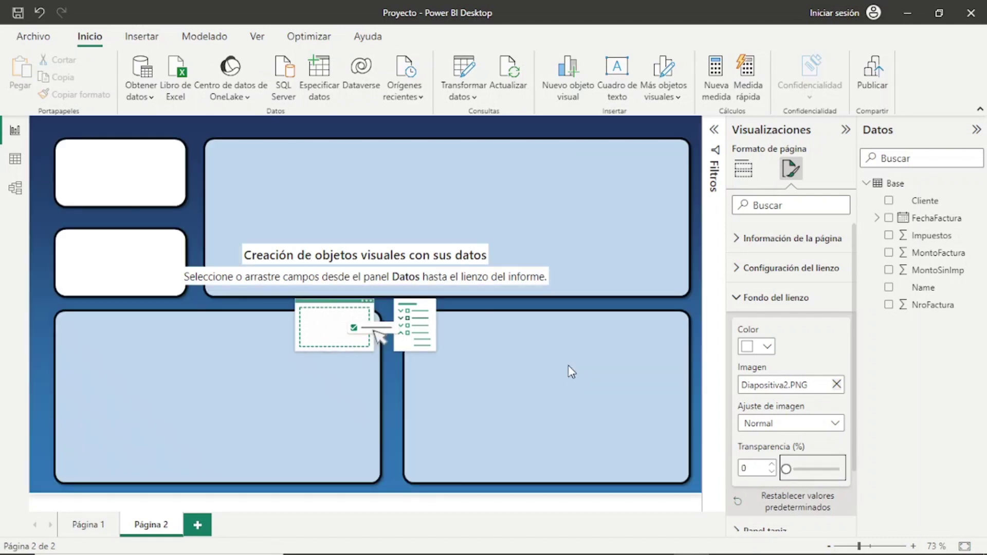
{"action": "left_click", "coordinate": [816, 427]}
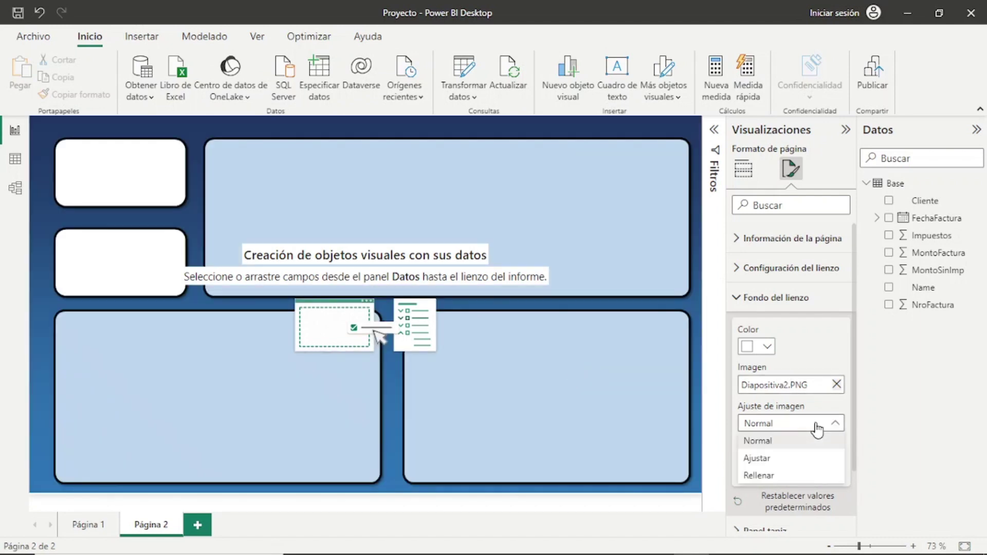
{"action": "left_click", "coordinate": [784, 458]}
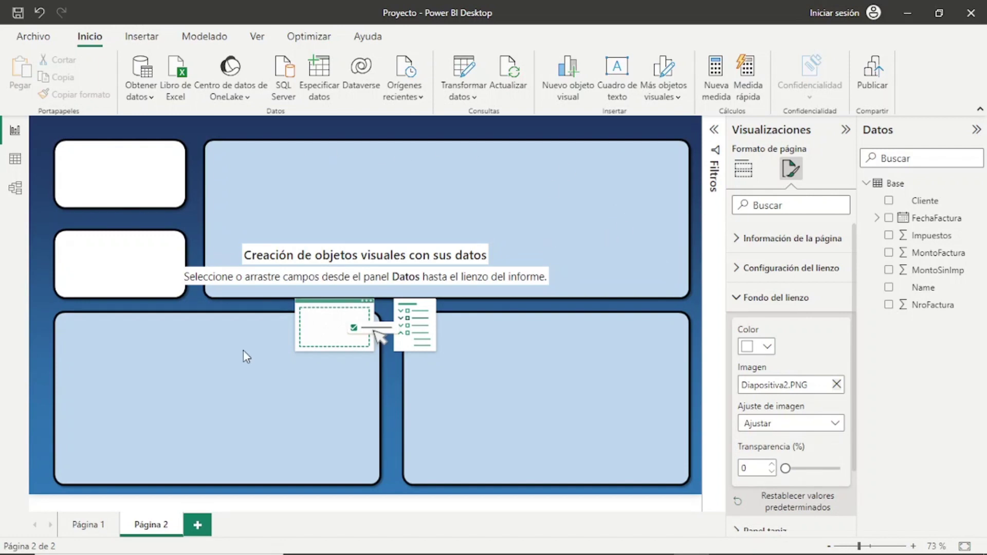
Compare the two pages' backgrounds, ending on Página 1 with visual options shown
{"action": "left_click", "coordinate": [91, 527]}
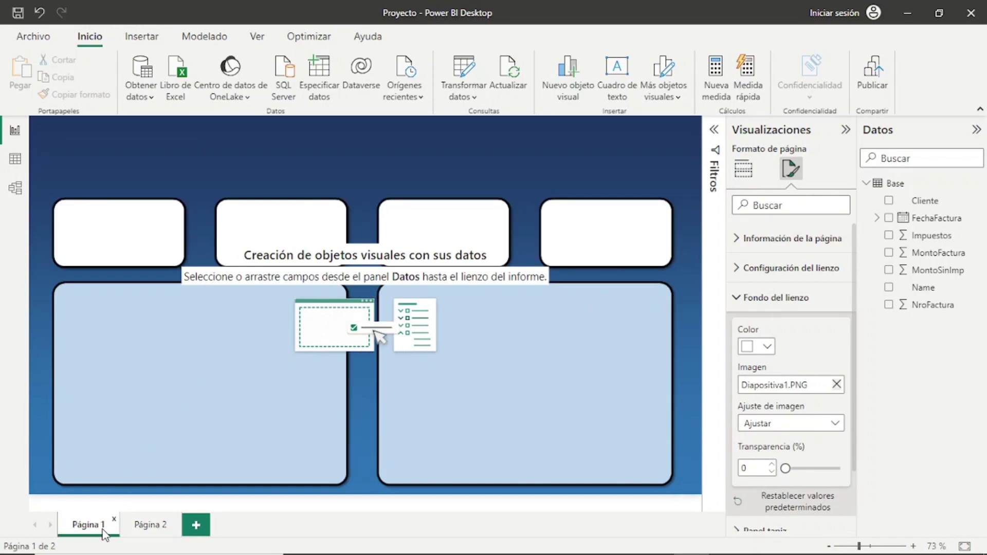
{"action": "left_click", "coordinate": [154, 526]}
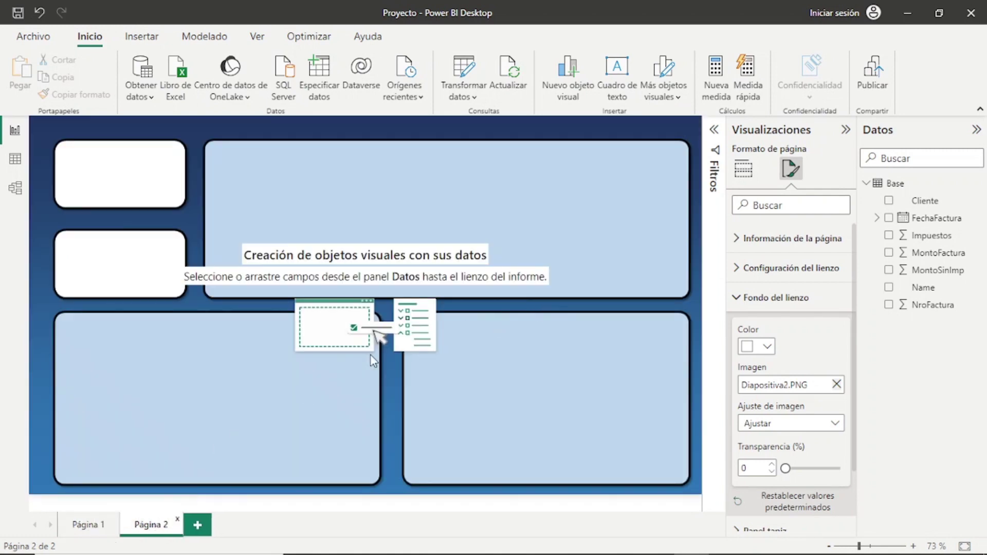
{"action": "left_click", "coordinate": [91, 525]}
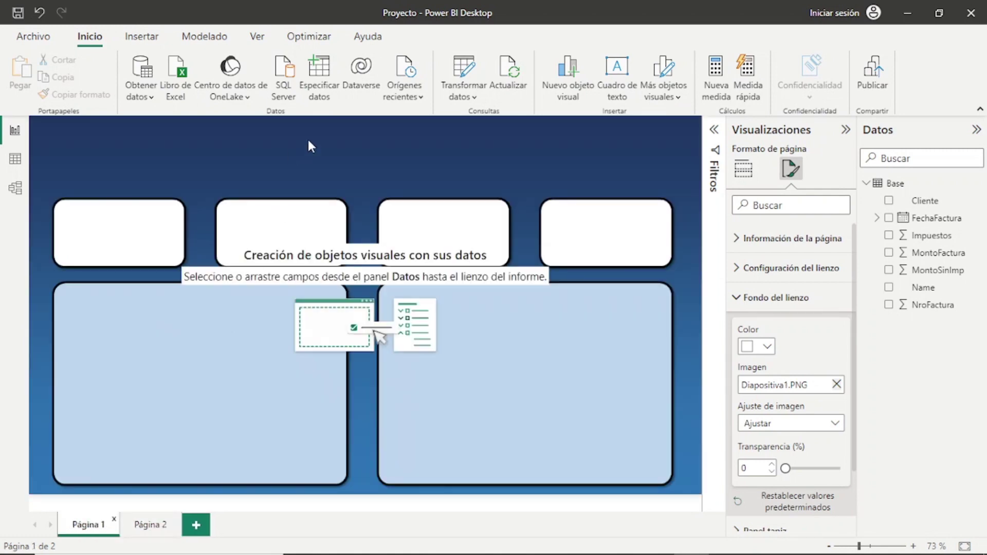
{"action": "left_click", "coordinate": [251, 170]}
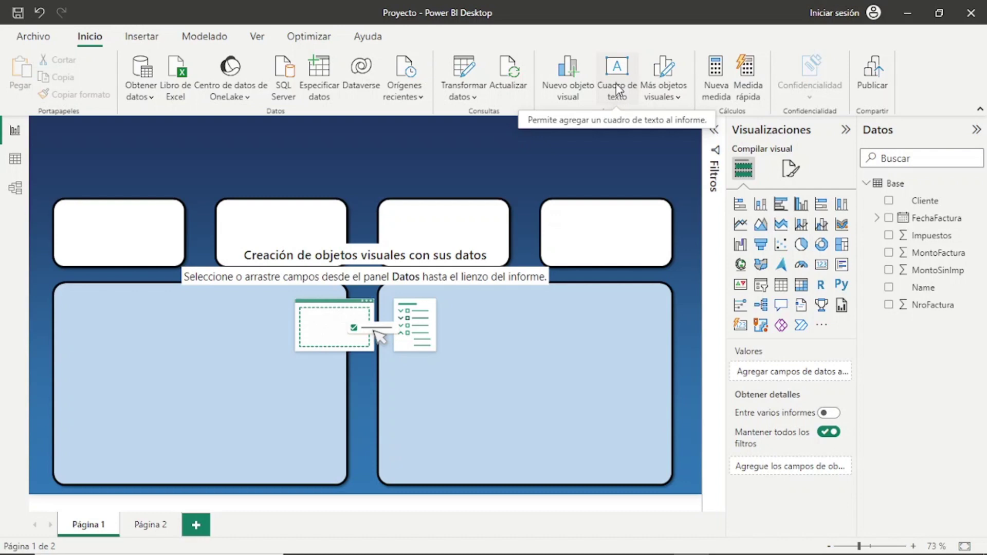
Add a text box and position it near the top cards
{"action": "left_click", "coordinate": [603, 115]}
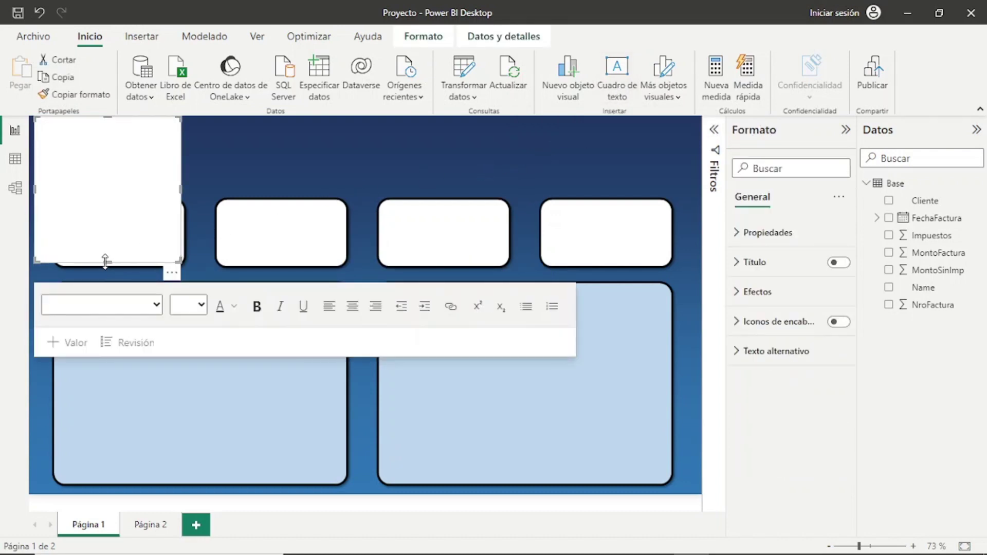
{"action": "left_click_drag", "start_coordinate": [105, 261], "coordinate": [121, 175]}
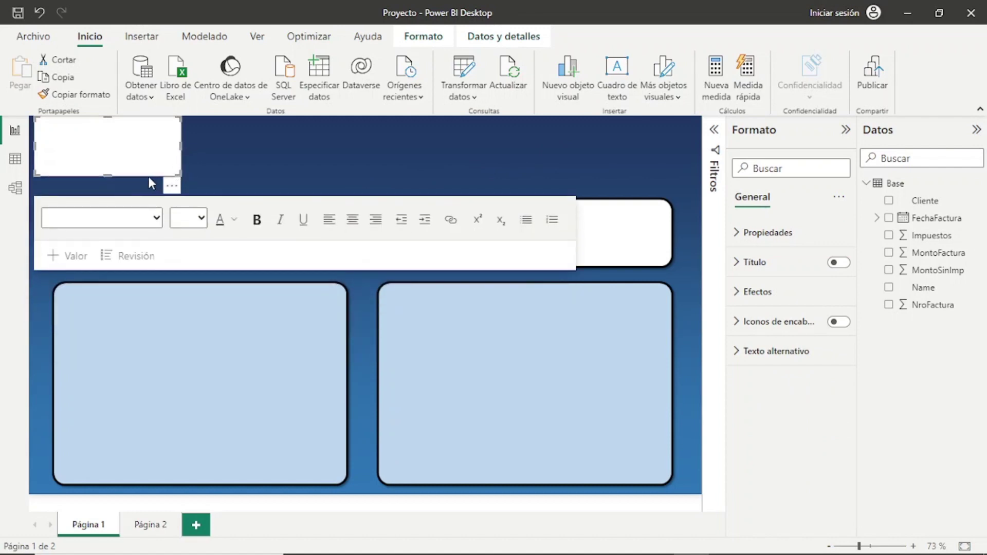
{"action": "mouse_move", "coordinate": [148, 177]}
{"action": "left_mouse_down"}
{"action": "mouse_move", "coordinate": [316, 187]}
{"action": "mouse_move", "coordinate": [303, 186]}
{"action": "left_mouse_up"}
{"action": "left_click", "coordinate": [225, 159]}
{"action": "type", "text": "Dashboard de Ventas"}
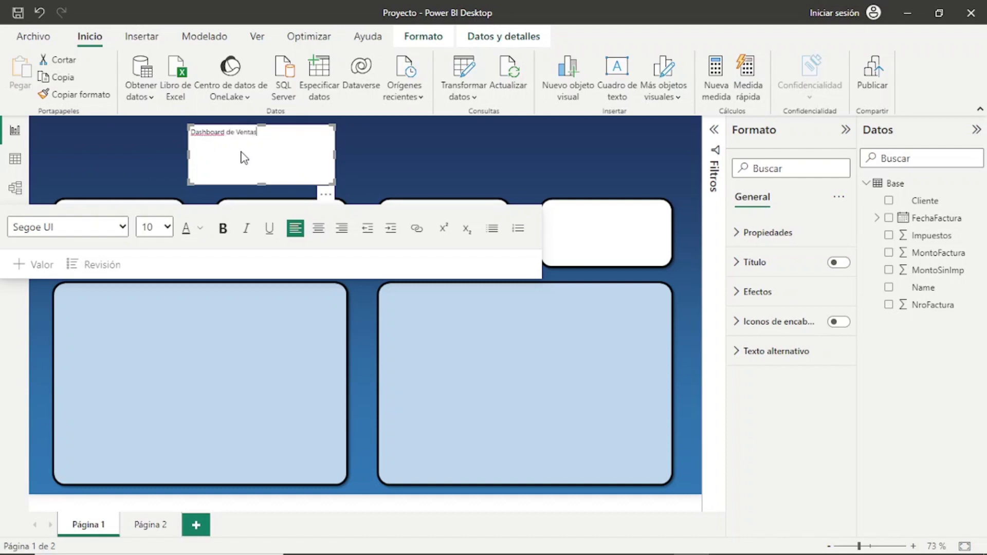
Make the title text bold at size 42 and widen its box to one line
{"action": "double_click", "coordinate": [264, 132]}
{"action": "left_click", "coordinate": [187, 132]}
{"action": "key", "text": "ctrl+a"}
{"action": "left_click", "coordinate": [223, 227]}
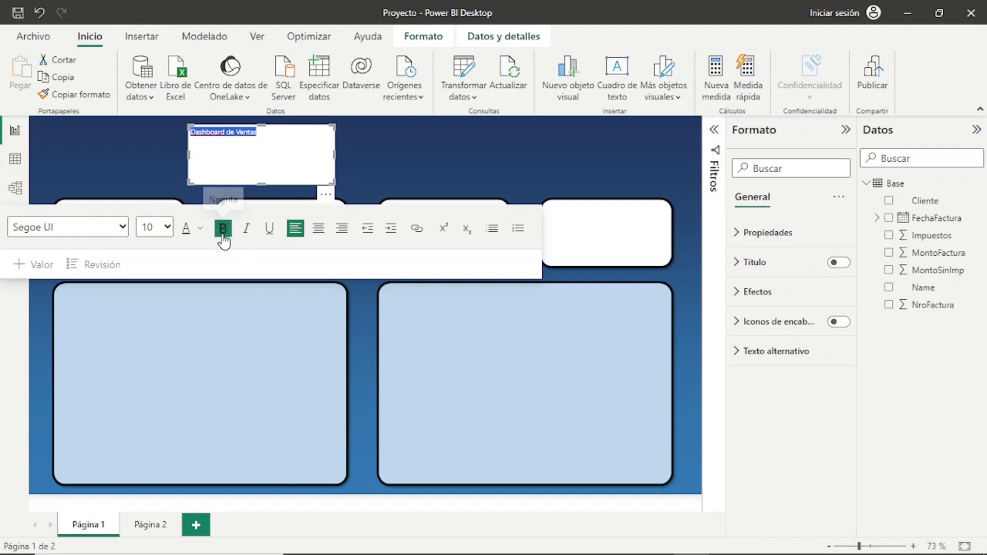
{"action": "left_click", "coordinate": [170, 232]}
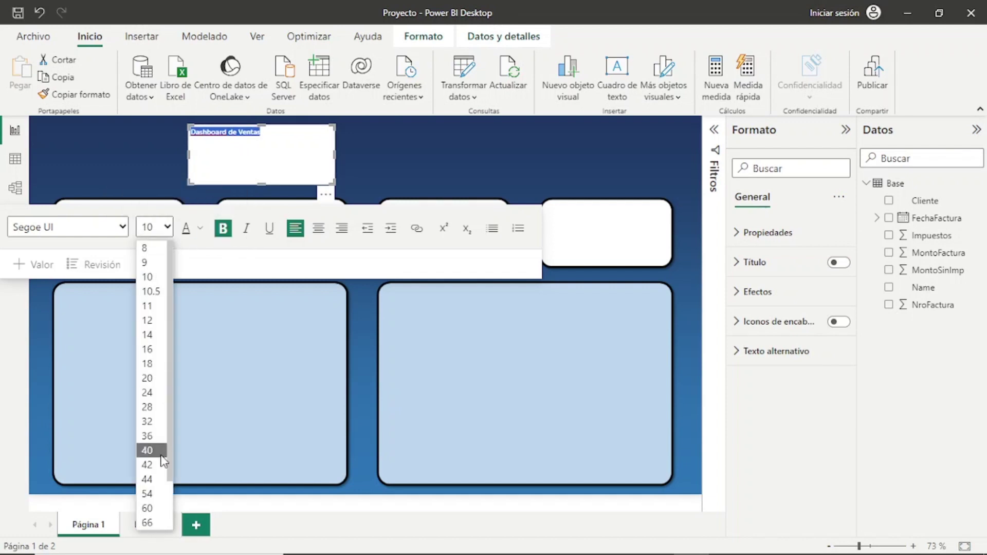
{"action": "left_click", "coordinate": [161, 465]}
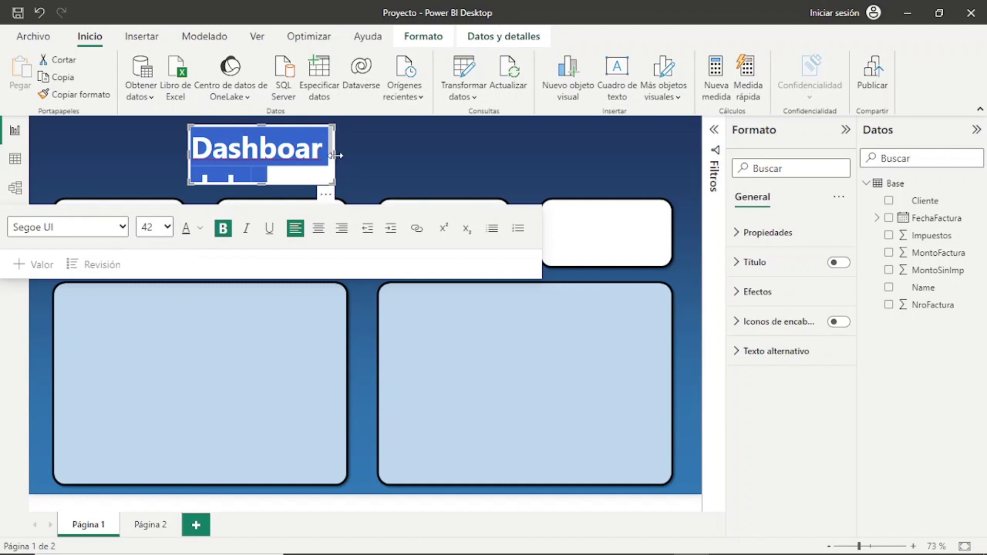
{"action": "mouse_move", "coordinate": [334, 154]}
{"action": "left_mouse_down"}
{"action": "mouse_move", "coordinate": [550, 165]}
{"action": "mouse_move", "coordinate": [492, 165]}
{"action": "left_mouse_up"}
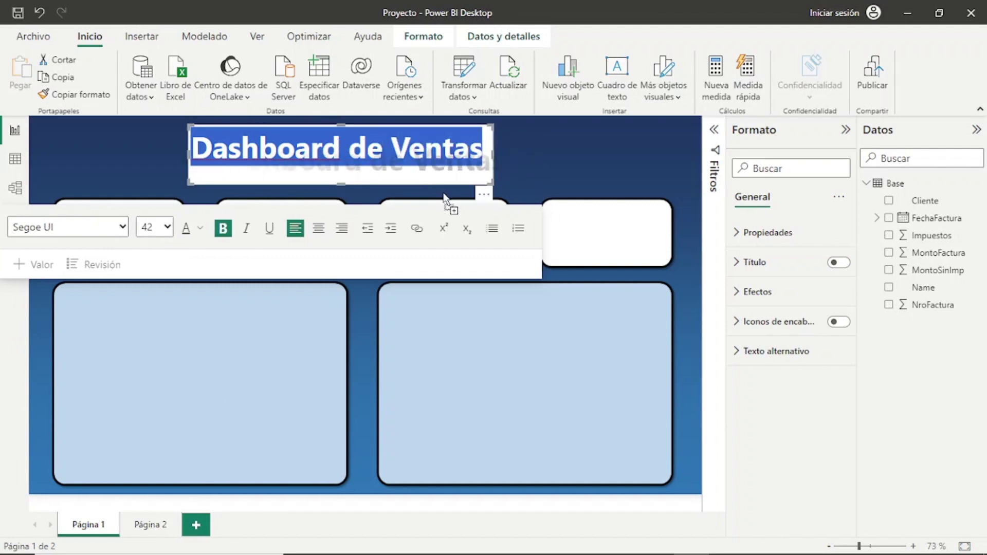
{"action": "left_click_drag", "start_coordinate": [486, 197], "coordinate": [505, 199]}
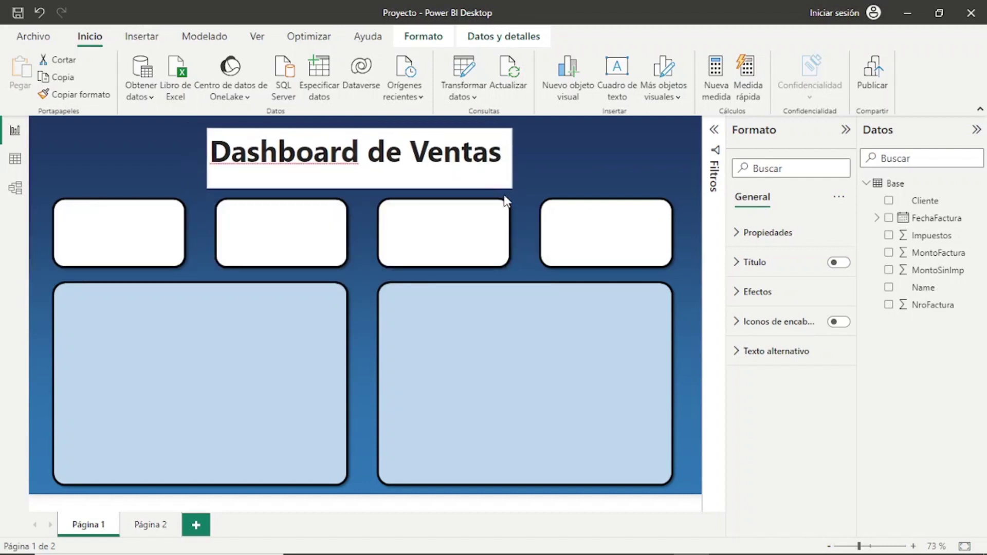
{"action": "left_click", "coordinate": [441, 159]}
{"action": "key", "text": "ctrl+a"}
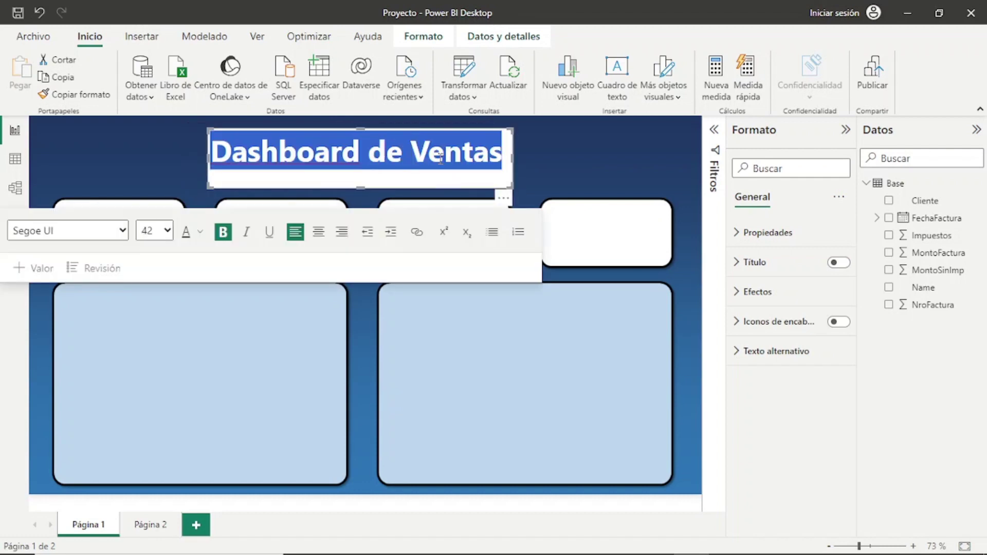
Turn off the title box's Fondo under Efectos for a transparent background
{"action": "left_click", "coordinate": [528, 181]}
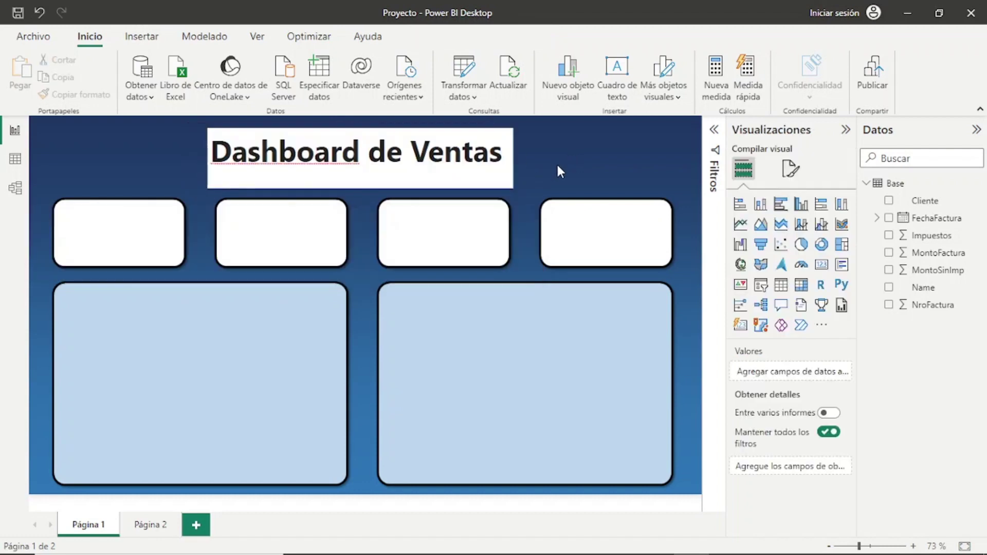
{"action": "left_click", "coordinate": [467, 189]}
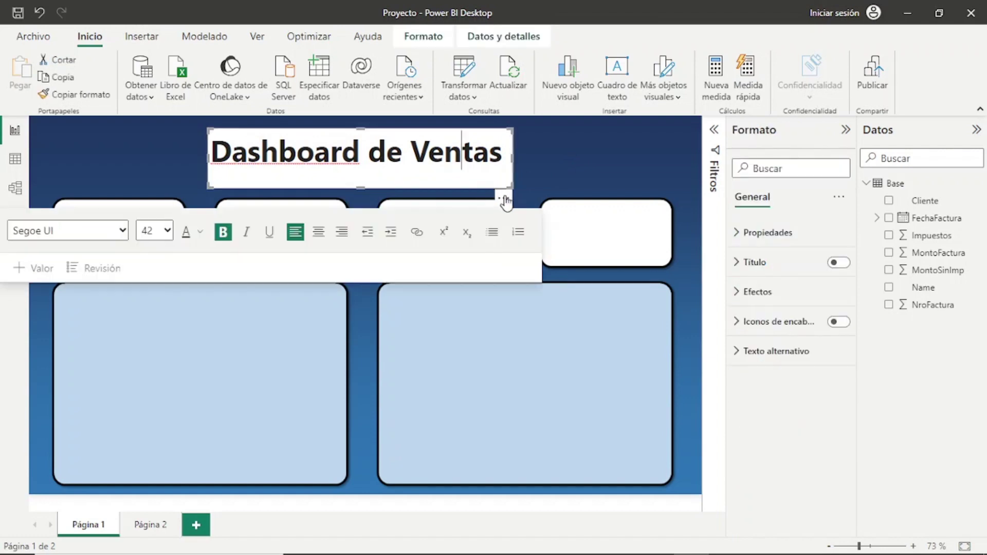
{"action": "left_click", "coordinate": [504, 198]}
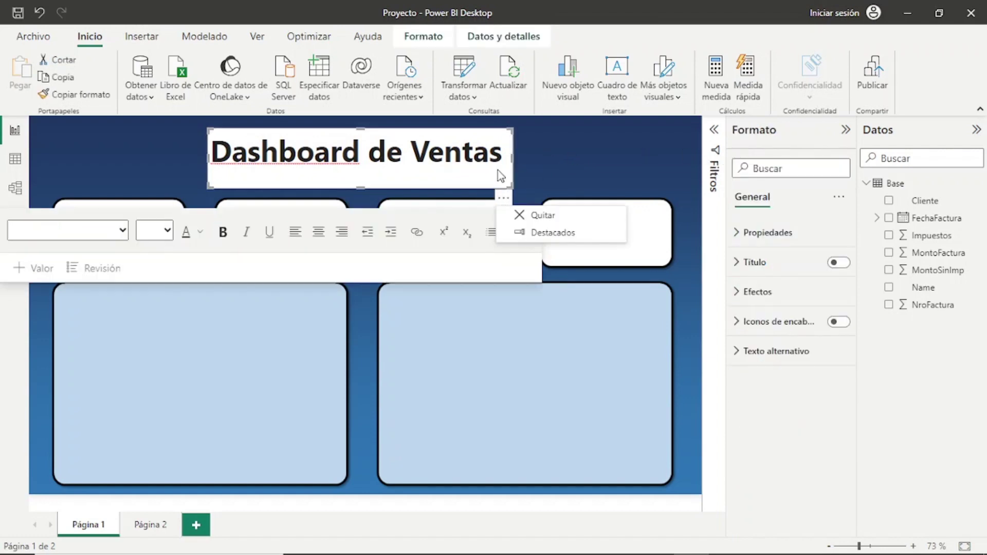
{"action": "left_click", "coordinate": [503, 198]}
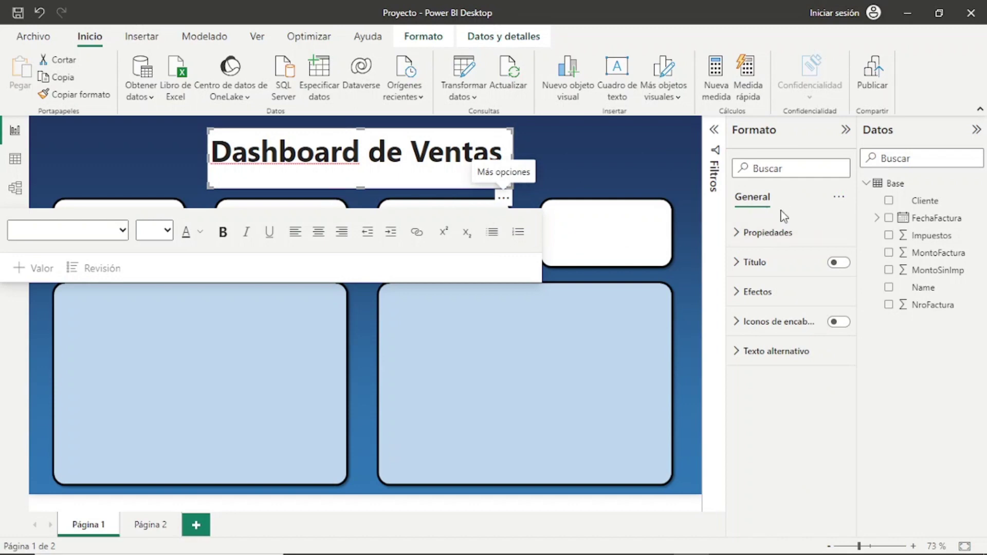
{"action": "left_click", "coordinate": [741, 234]}
{"action": "left_click", "coordinate": [741, 234]}
{"action": "left_click", "coordinate": [742, 262]}
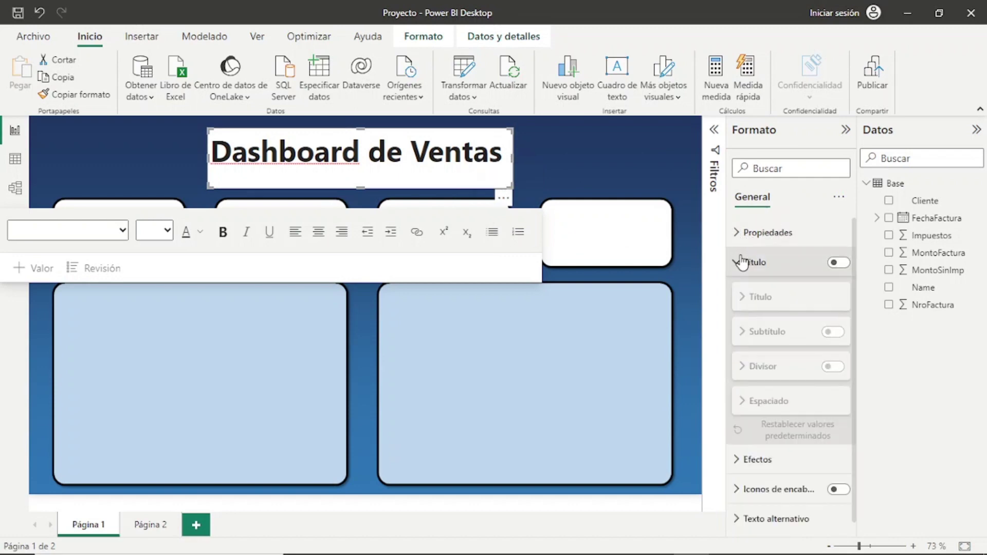
{"action": "left_click", "coordinate": [742, 262]}
{"action": "left_click", "coordinate": [759, 294]}
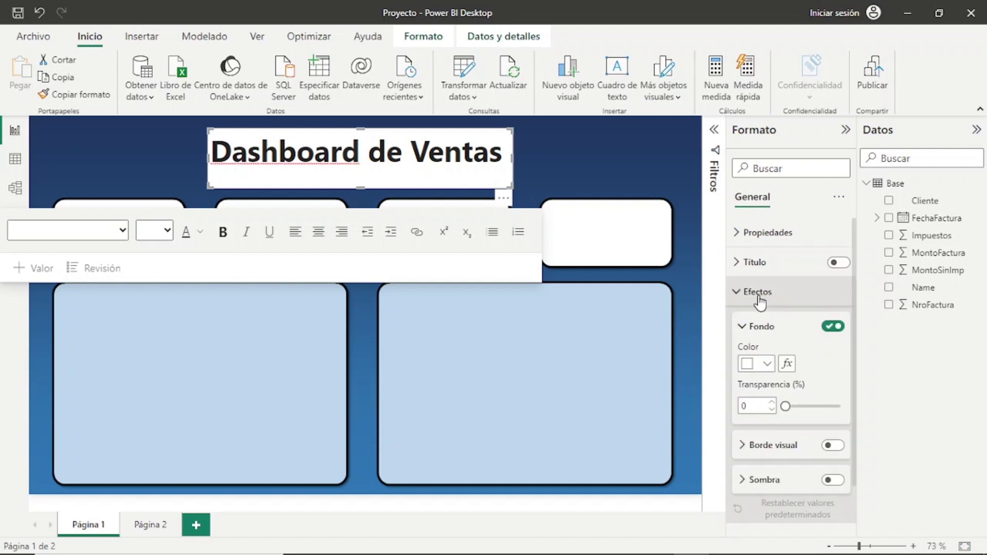
{"action": "left_click", "coordinate": [826, 331]}
Colour the title text white and centre the shortened box above the cards
{"action": "left_click_drag", "start_coordinate": [499, 156], "coordinate": [221, 154]}
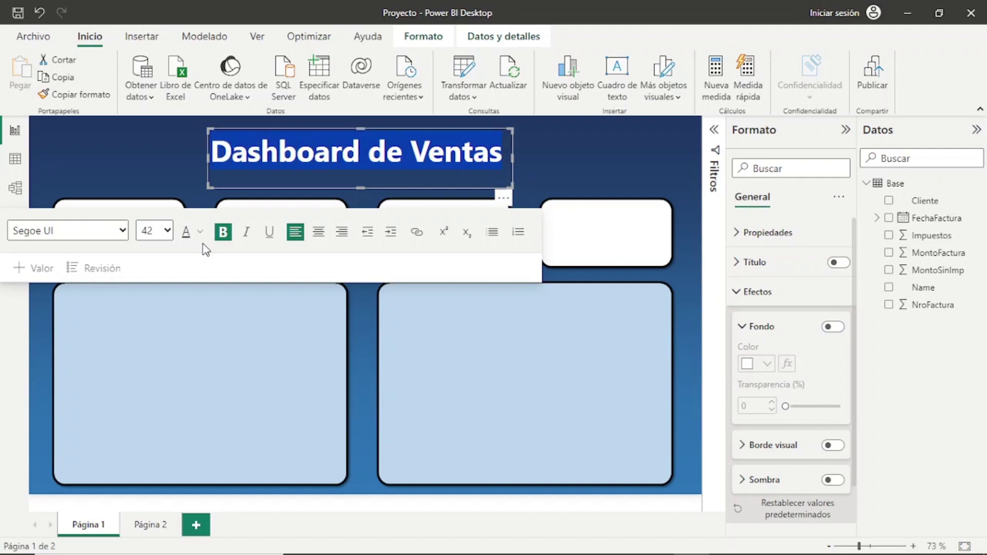
{"action": "left_click", "coordinate": [200, 232]}
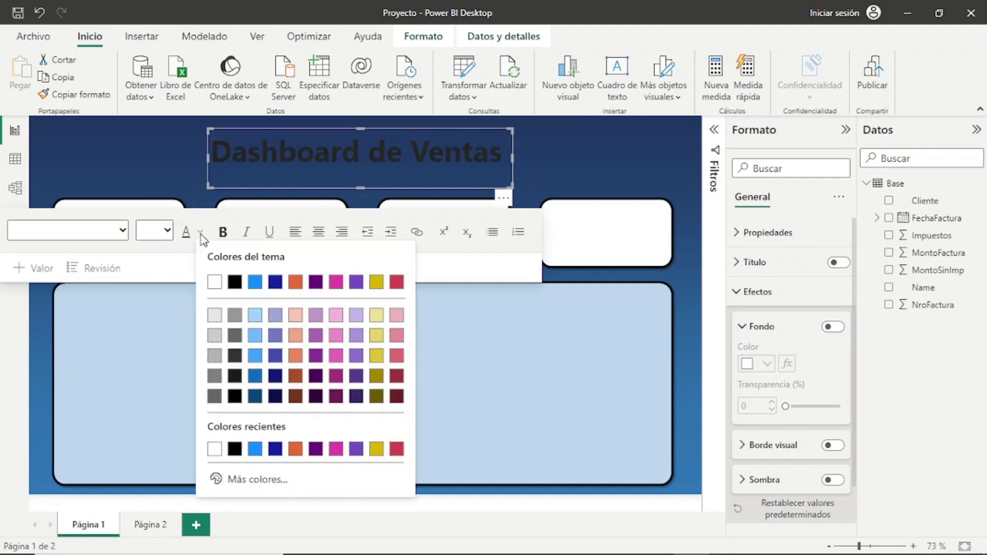
{"action": "left_click", "coordinate": [214, 282]}
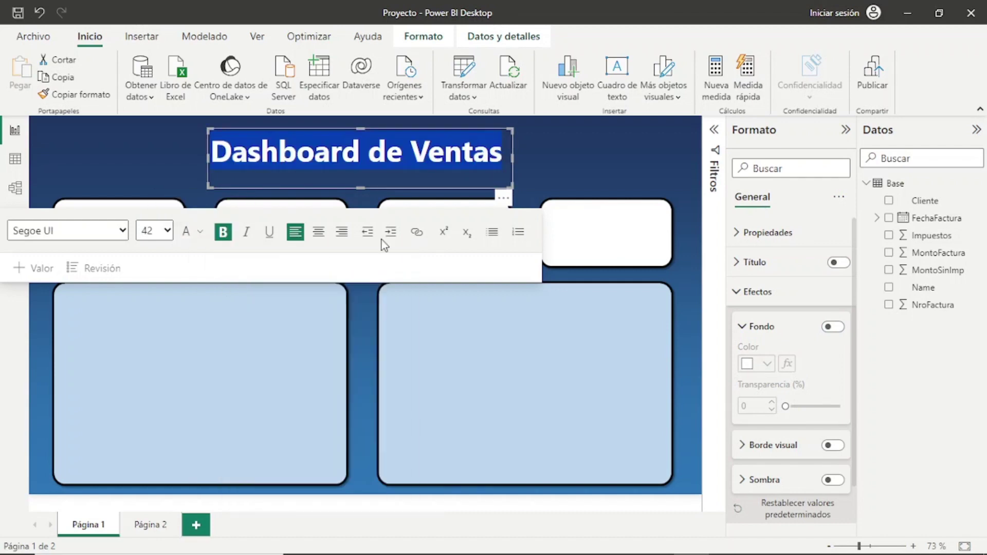
{"action": "left_click", "coordinate": [638, 163]}
{"action": "left_click", "coordinate": [388, 199]}
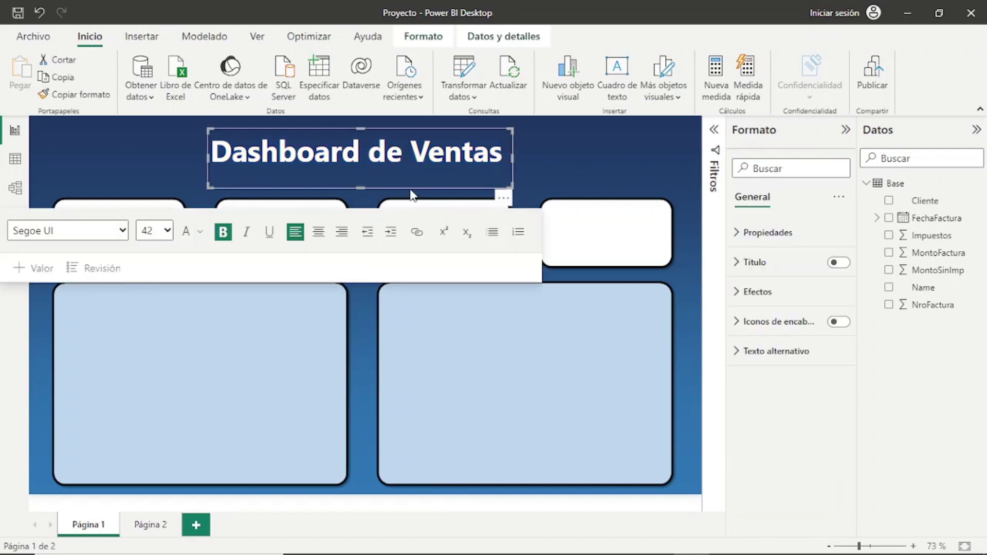
{"action": "left_click_drag", "start_coordinate": [363, 185], "coordinate": [363, 171]}
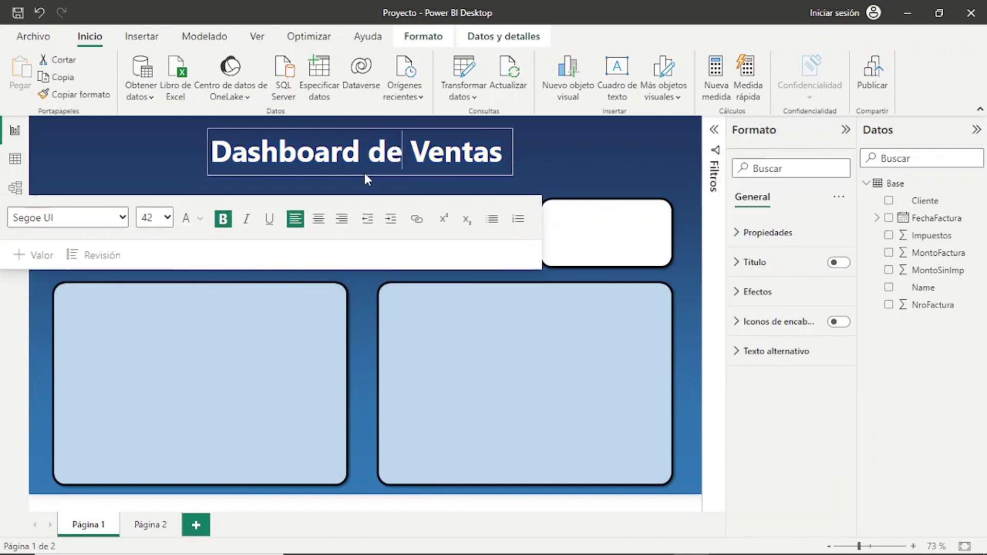
{"action": "left_click_drag", "start_coordinate": [501, 191], "coordinate": [504, 194]}
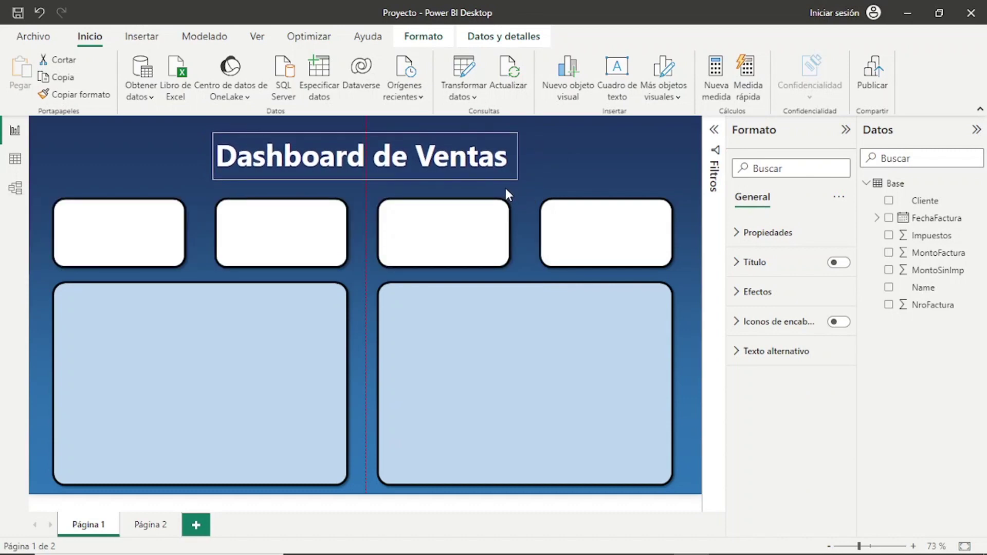
Add a Tarjeta card visual and put MontoFactura into it
{"action": "left_click", "coordinate": [641, 159]}
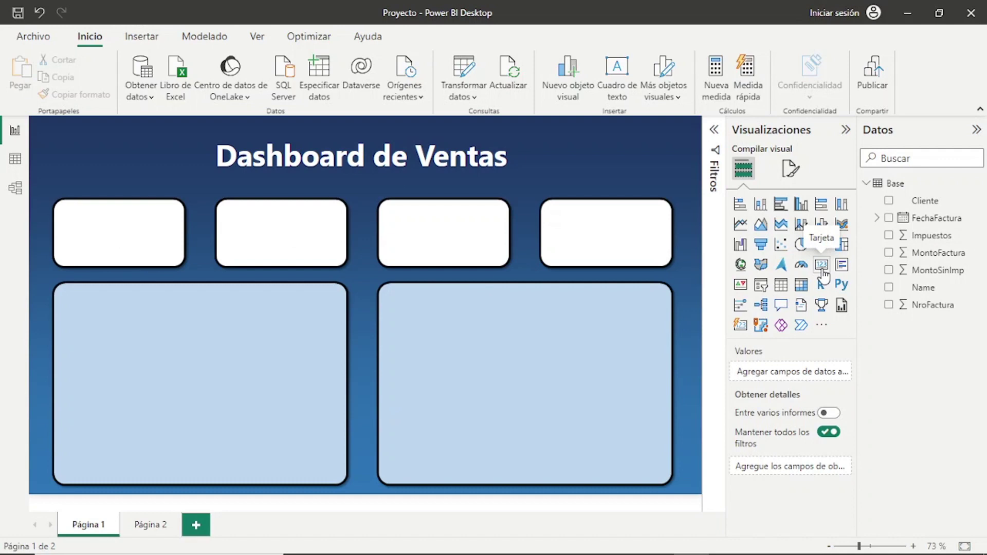
{"action": "left_click", "coordinate": [822, 271]}
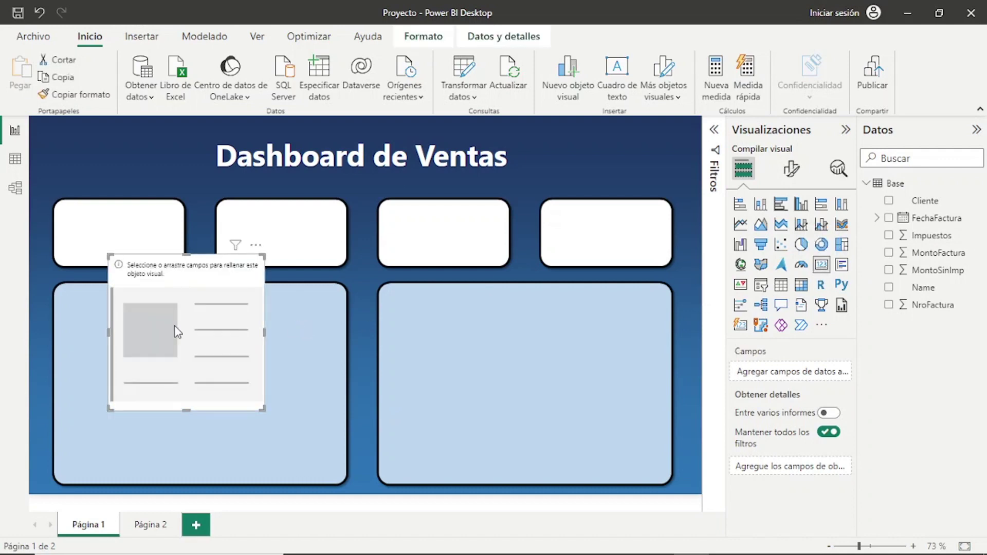
{"action": "left_click_drag", "start_coordinate": [176, 331], "coordinate": [445, 349]}
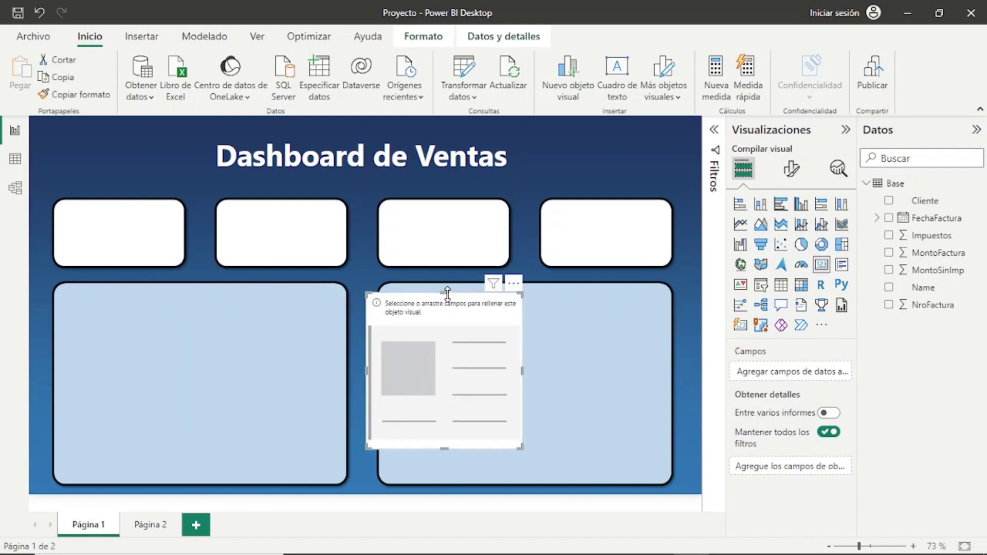
{"action": "mouse_move", "coordinate": [446, 311]}
{"action": "left_mouse_down"}
{"action": "mouse_move", "coordinate": [431, 361]}
{"action": "mouse_move", "coordinate": [430, 308]}
{"action": "left_mouse_up"}
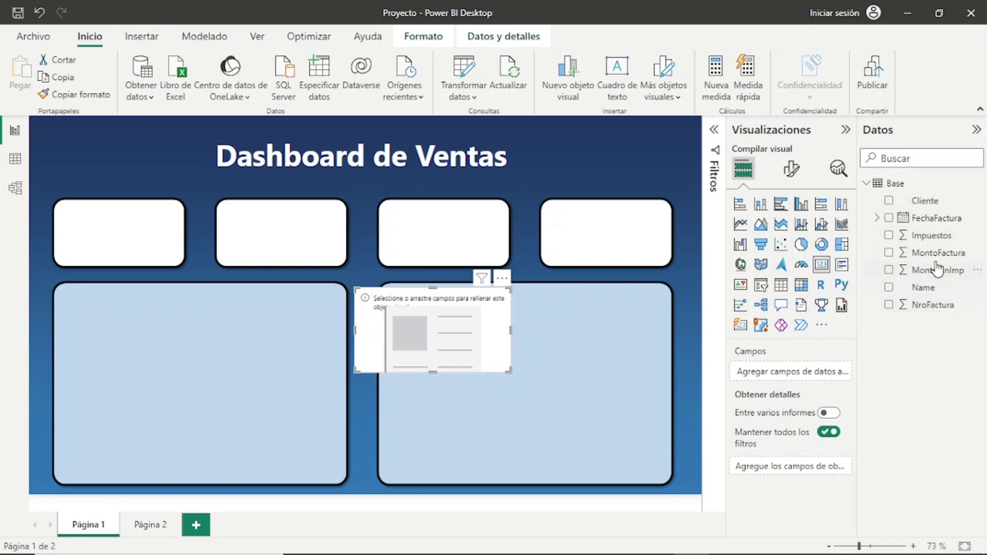
{"action": "left_click_drag", "start_coordinate": [931, 257], "coordinate": [460, 334]}
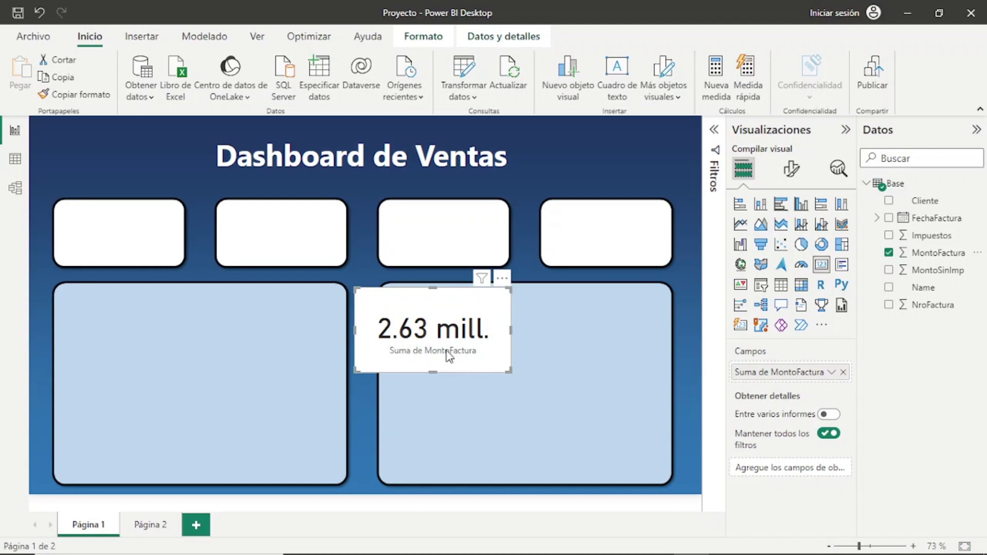
Rename the field to Total de Ventas and move the card onto the first top box
{"action": "double_click", "coordinate": [757, 381]}
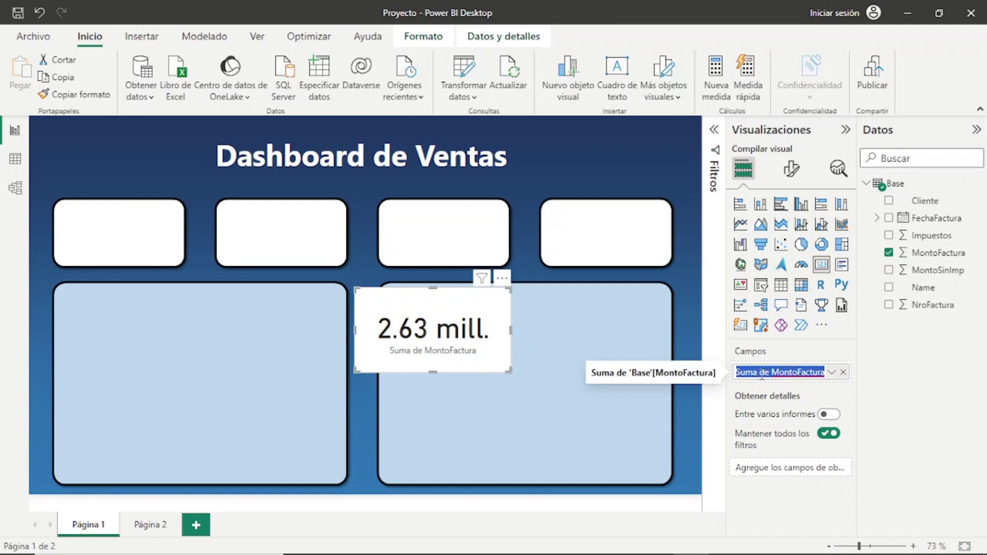
{"action": "type", "text": "T"}
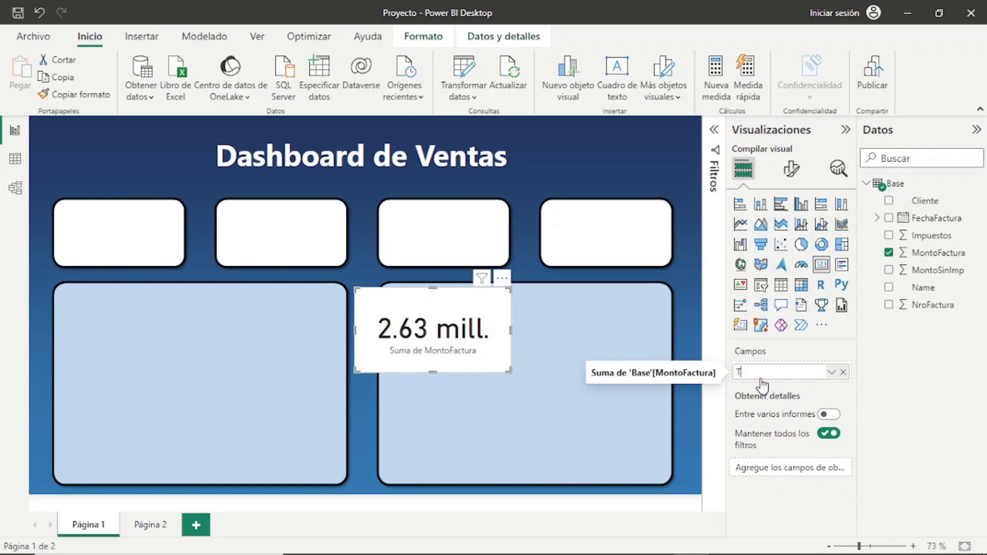
{"action": "type", "text": "otal de Ventas"}
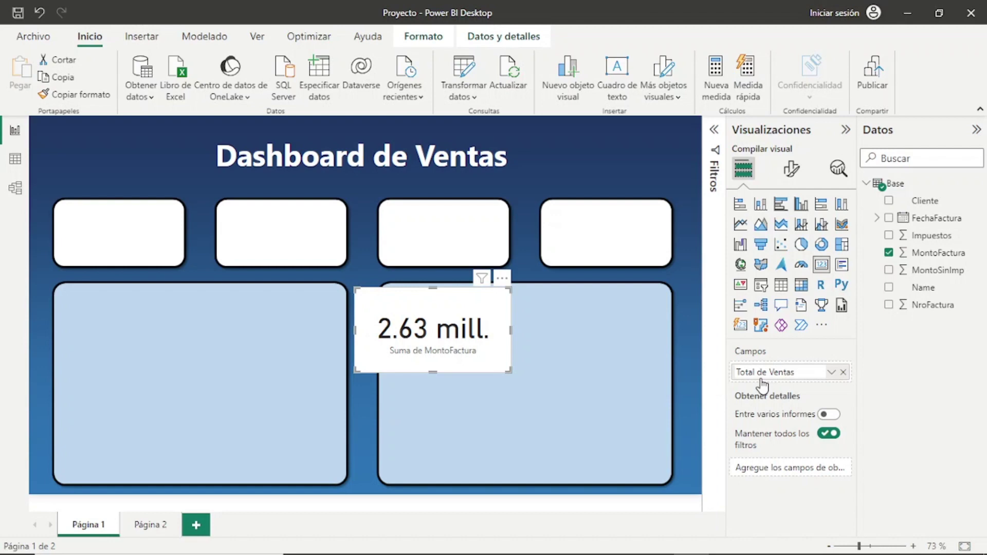
{"action": "key", "text": "Return"}
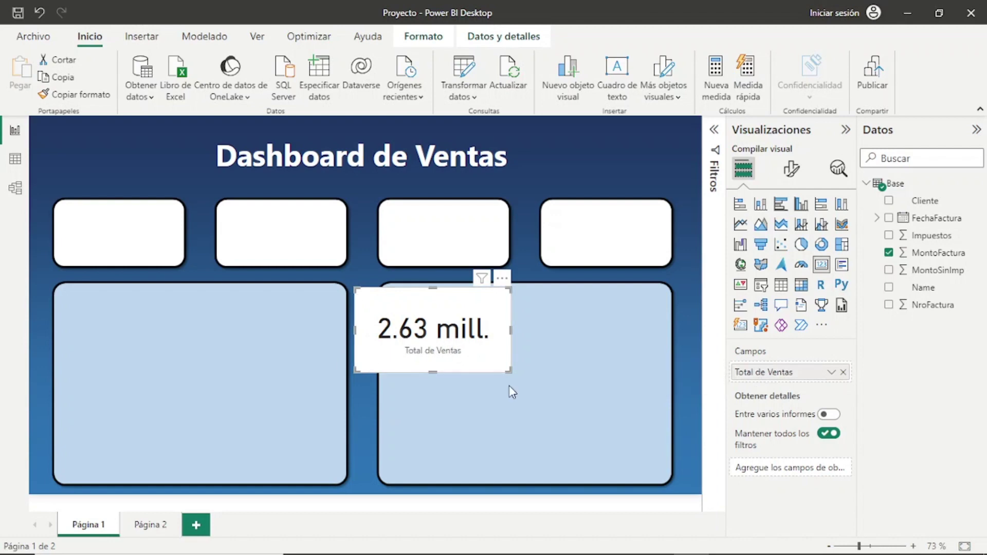
{"action": "mouse_move", "coordinate": [487, 370]}
{"action": "left_mouse_down"}
{"action": "mouse_move", "coordinate": [180, 279]}
{"action": "mouse_move", "coordinate": [571, 391]}
{"action": "left_mouse_up"}
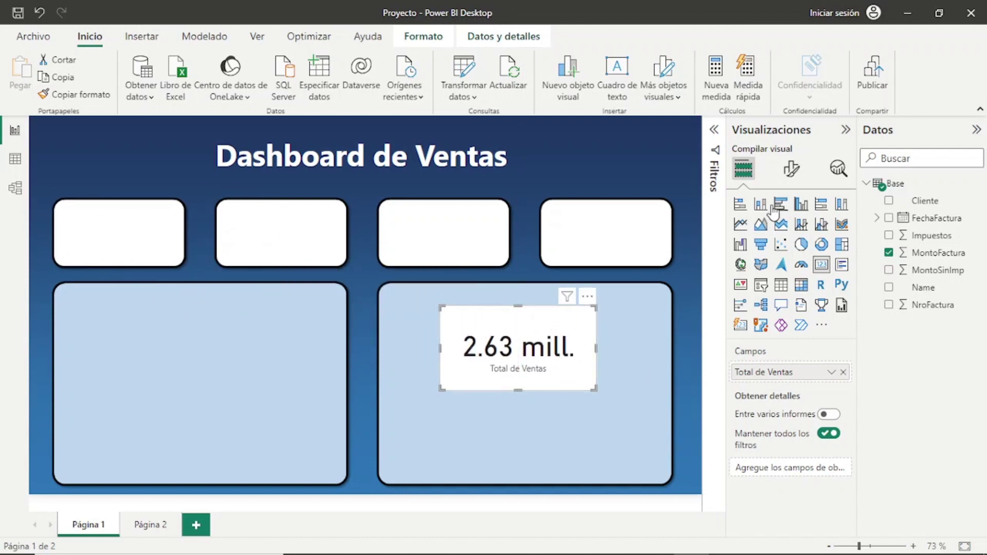
Set the card's Valor de globo to size 40, bold, in dark navy
{"action": "left_click", "coordinate": [792, 172]}
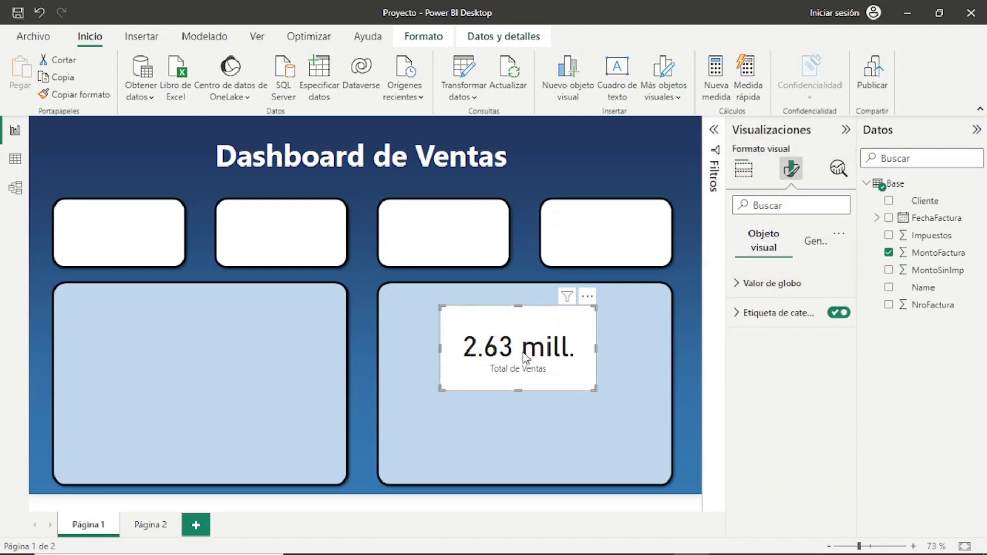
{"action": "left_click", "coordinate": [757, 285]}
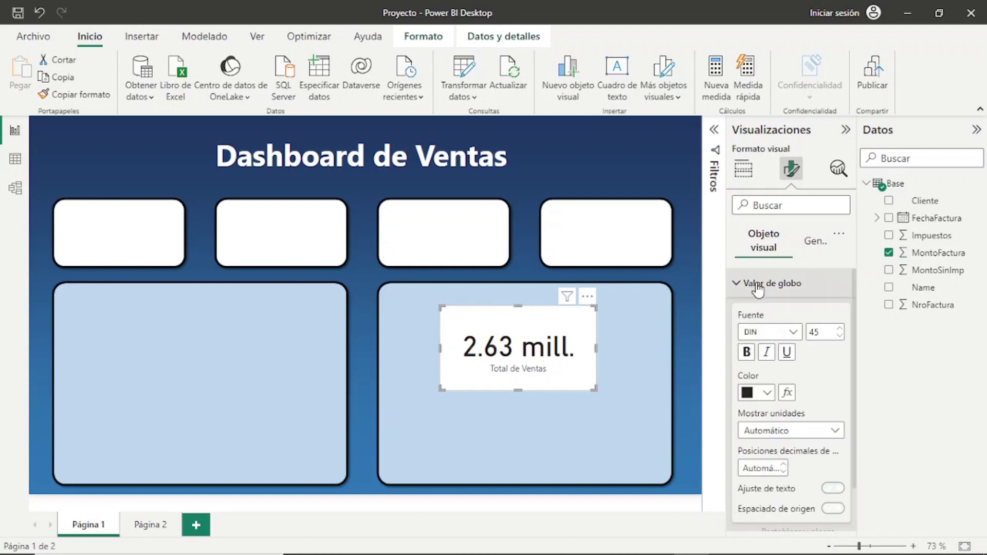
{"action": "left_click", "coordinate": [840, 337]}
{"action": "left_click", "coordinate": [840, 337]}
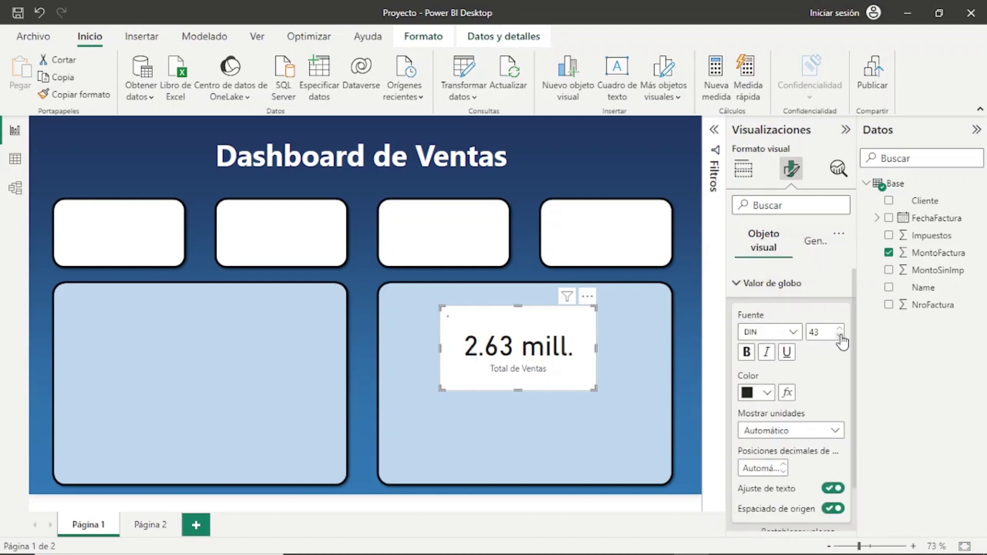
{"action": "left_click", "coordinate": [839, 337]}
{"action": "left_click", "coordinate": [839, 337]}
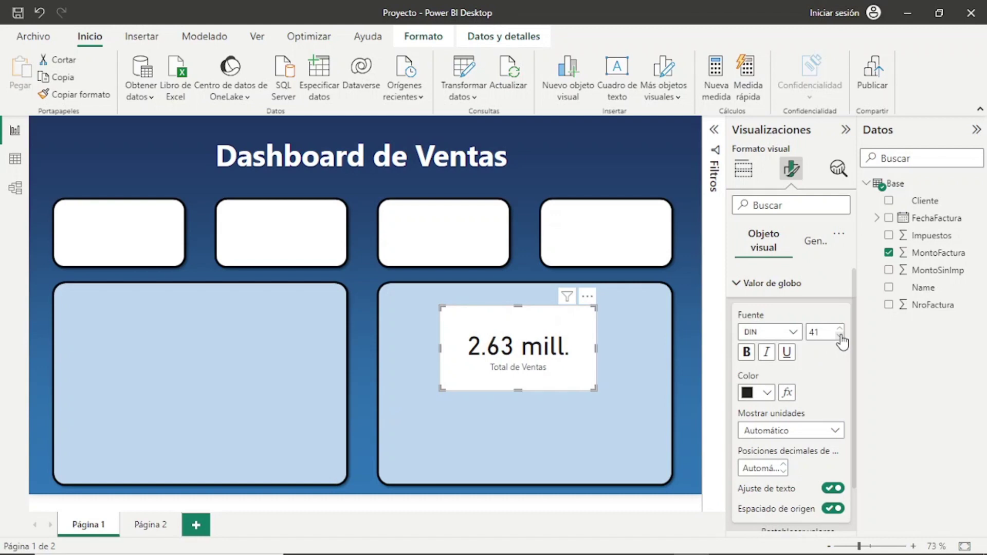
{"action": "left_click", "coordinate": [840, 337]}
{"action": "left_click", "coordinate": [754, 353]}
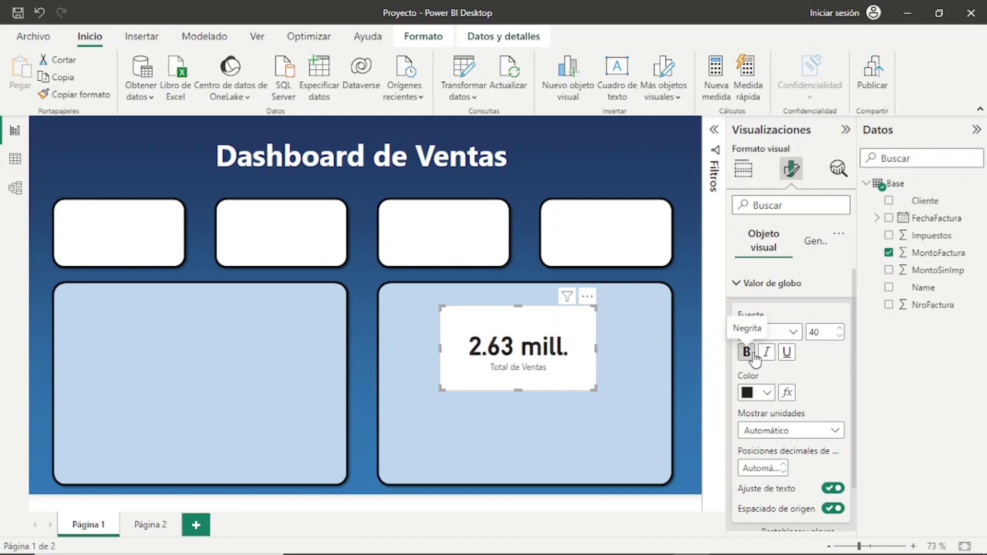
{"action": "left_click", "coordinate": [767, 393]}
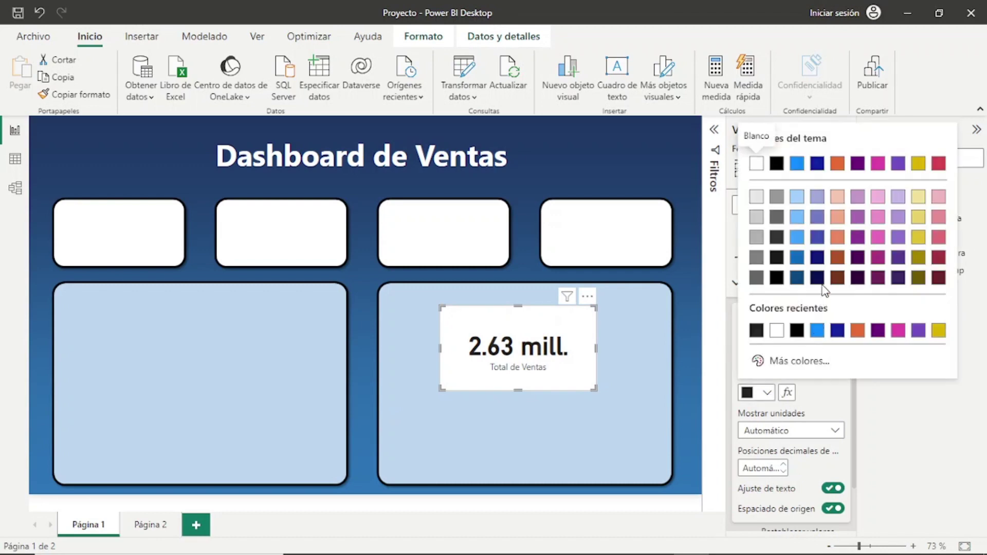
{"action": "left_click", "coordinate": [818, 165]}
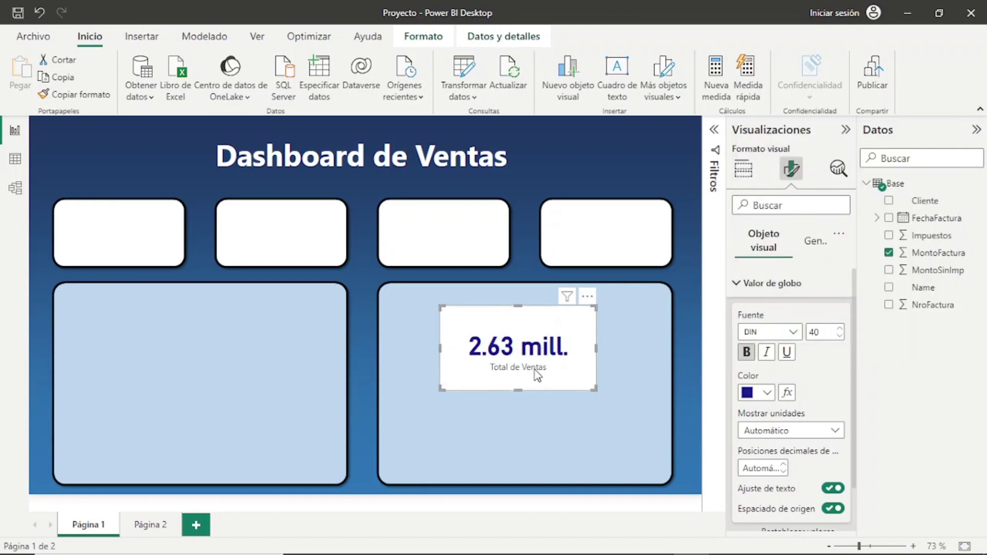
{"action": "left_click", "coordinate": [737, 284]}
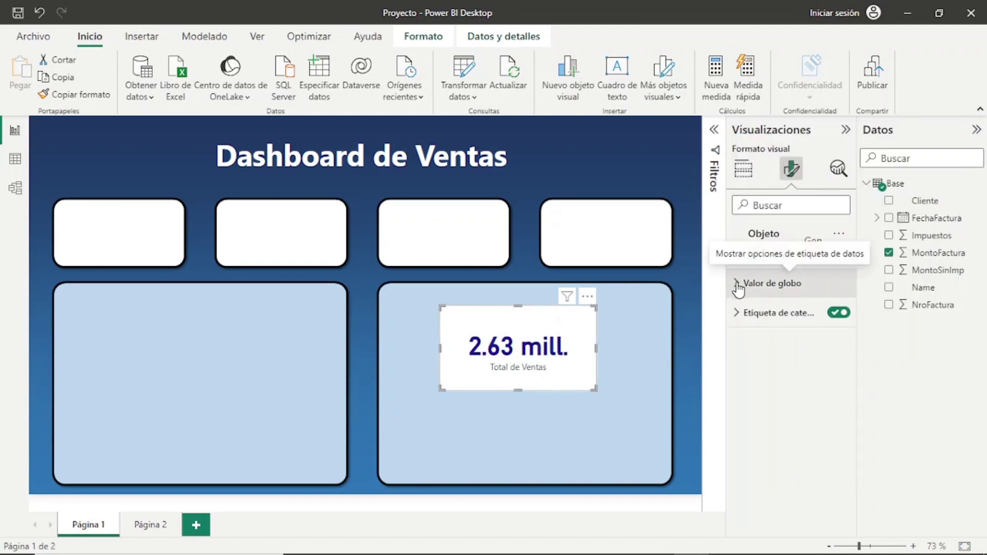
Format the Total de Ventas category label as bold, size 11, in black
{"action": "left_click", "coordinate": [788, 315]}
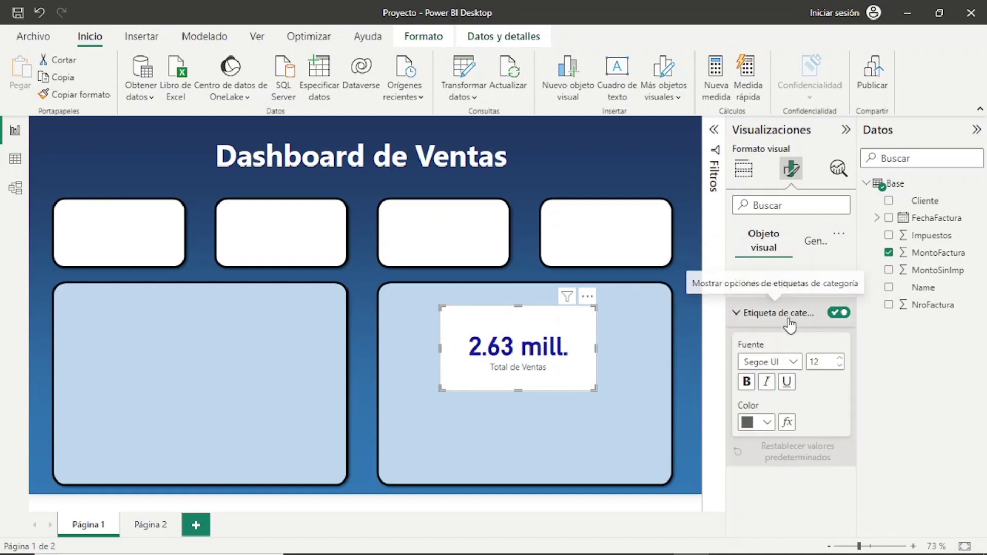
{"action": "left_click", "coordinate": [748, 383]}
{"action": "left_click", "coordinate": [840, 365]}
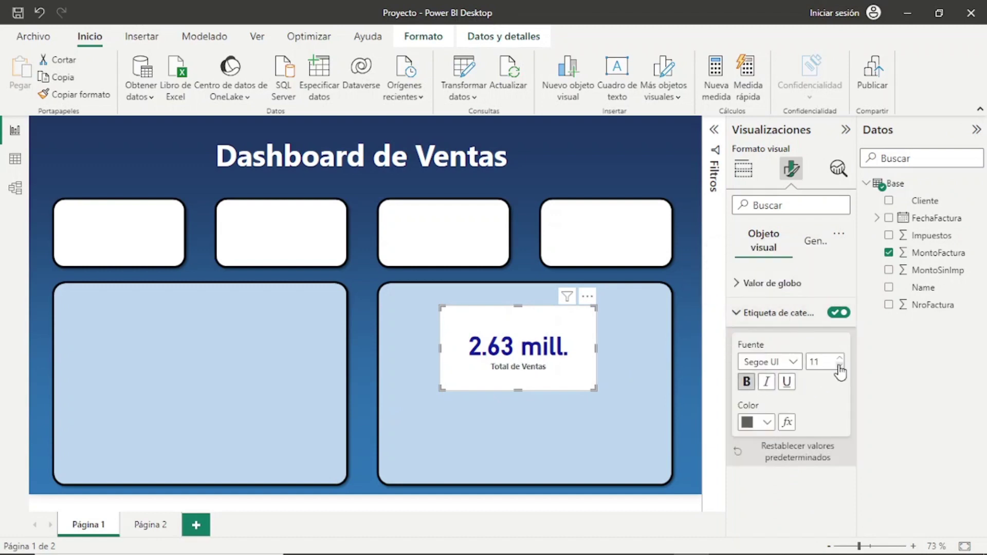
{"action": "left_click", "coordinate": [766, 422]}
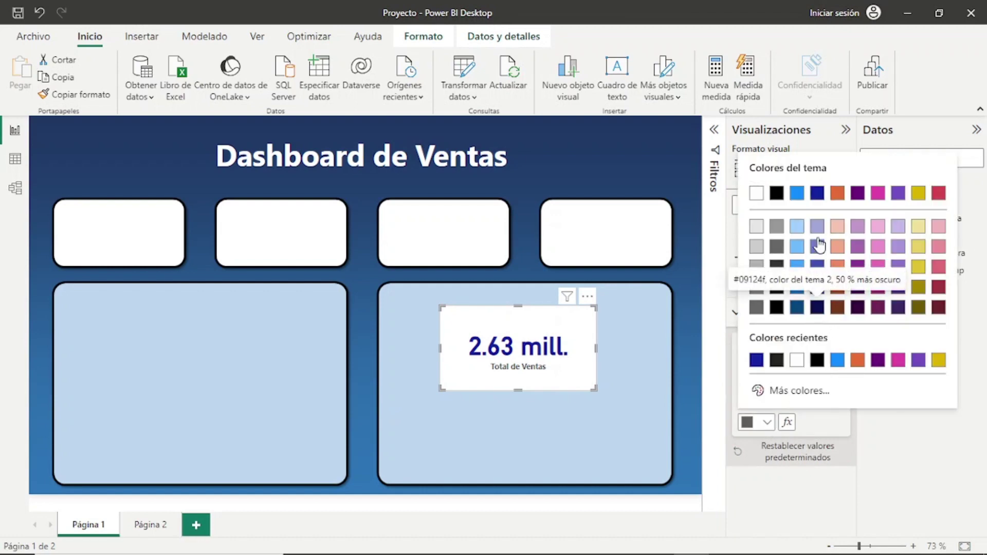
{"action": "left_click", "coordinate": [818, 194]}
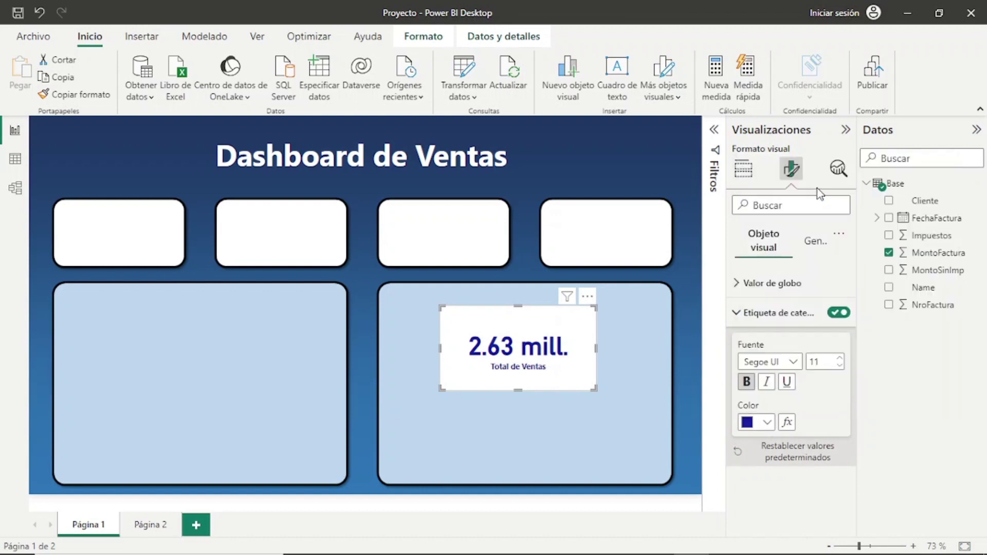
{"action": "left_click", "coordinate": [768, 422]}
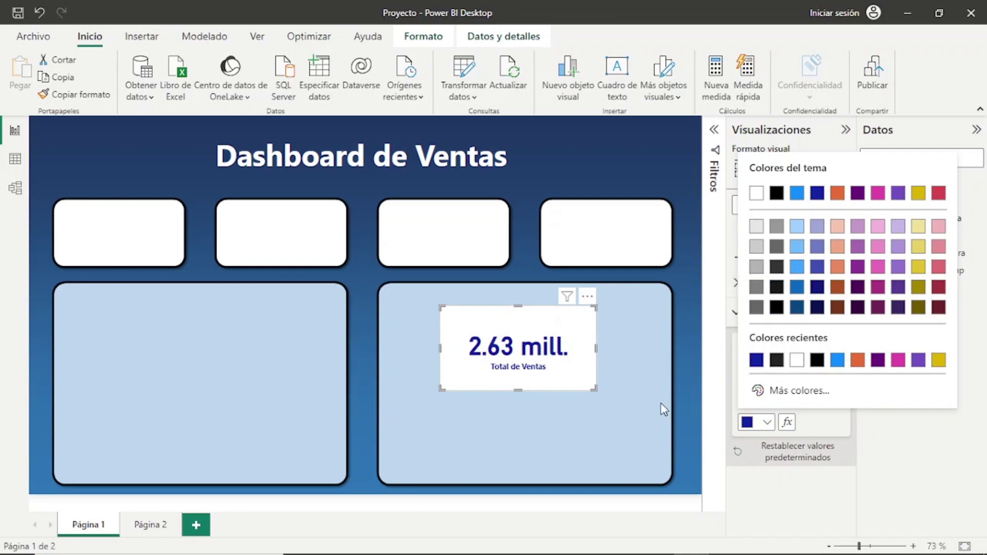
{"action": "left_click", "coordinate": [776, 308]}
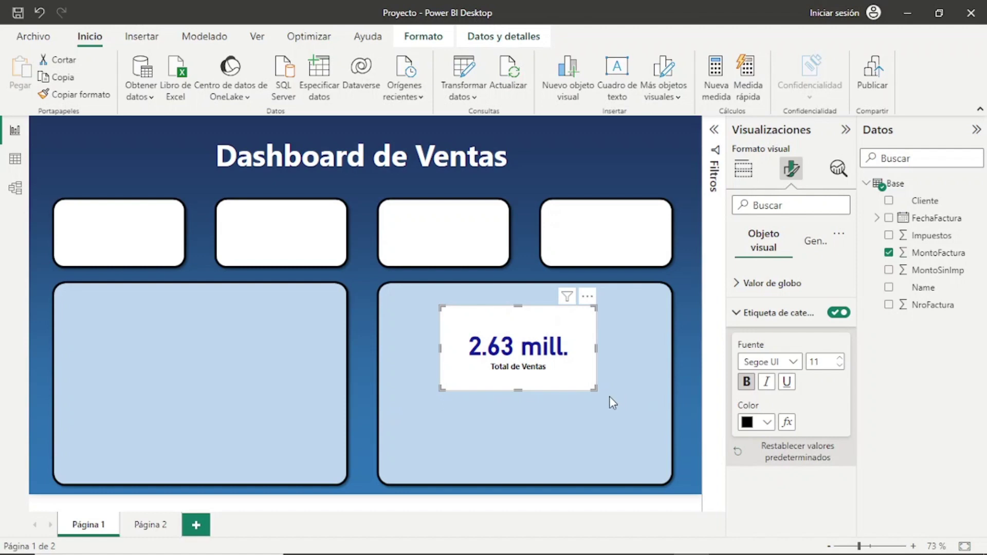
Switch off the Total de Ventas card's Fondo background under General > Efectos
{"action": "left_click_drag", "start_coordinate": [595, 389], "coordinate": [173, 268]}
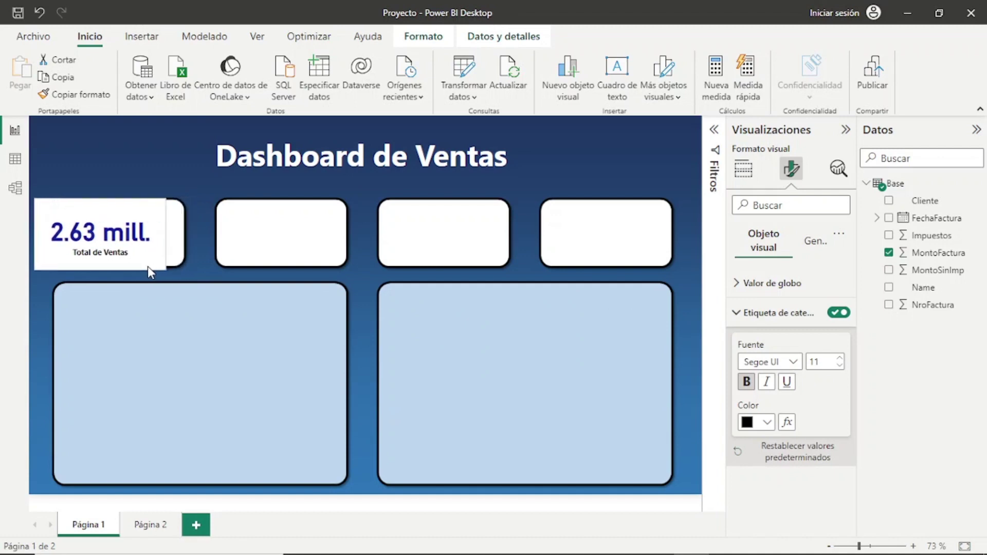
{"action": "mouse_move", "coordinate": [173, 269]}
{"action": "left_mouse_down"}
{"action": "mouse_move", "coordinate": [291, 344]}
{"action": "mouse_move", "coordinate": [592, 386]}
{"action": "left_mouse_up"}
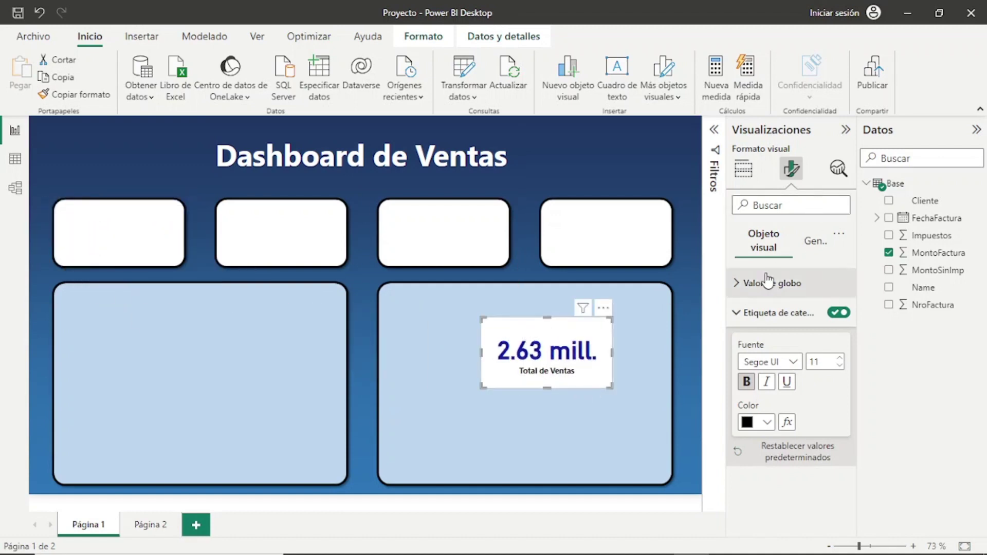
{"action": "left_click", "coordinate": [738, 314]}
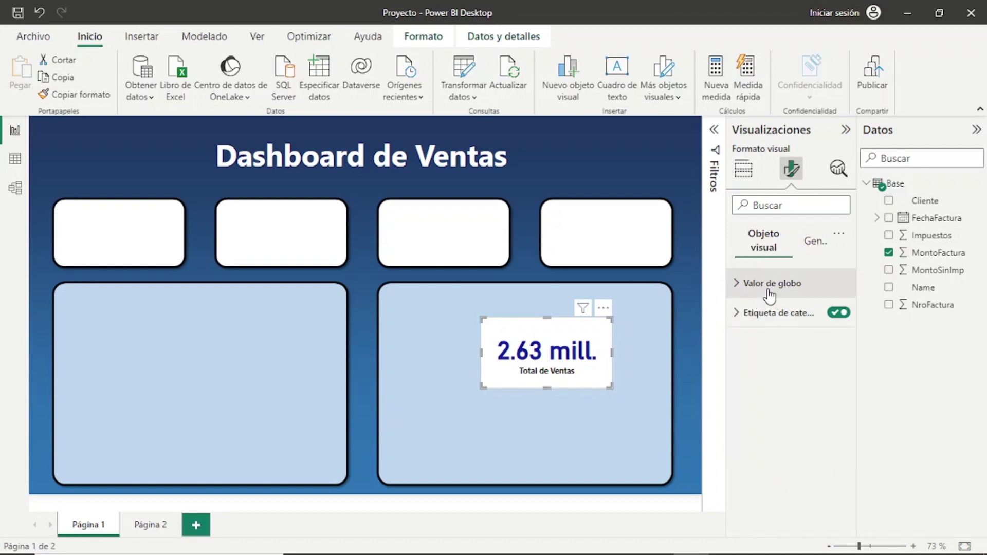
{"action": "left_click", "coordinate": [815, 242]}
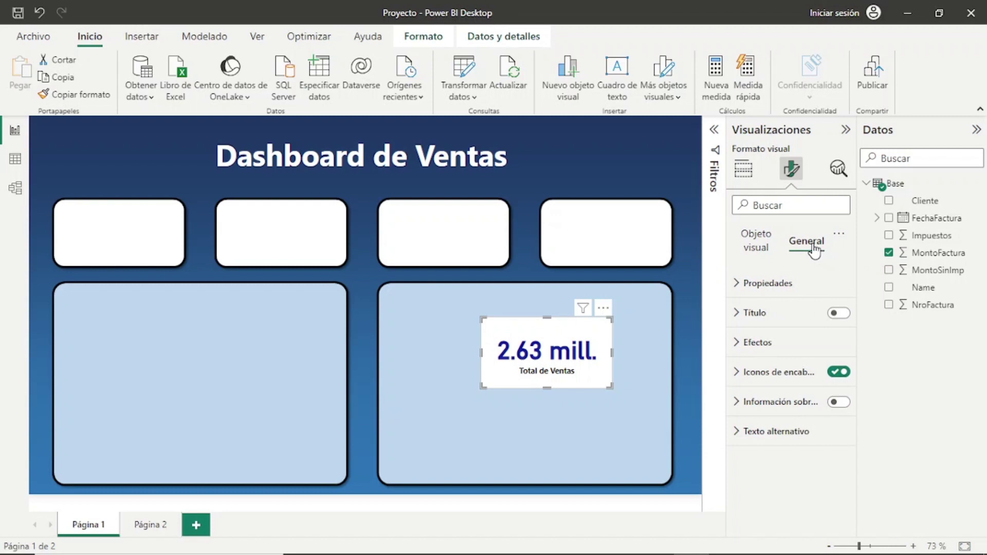
{"action": "left_click", "coordinate": [750, 354]}
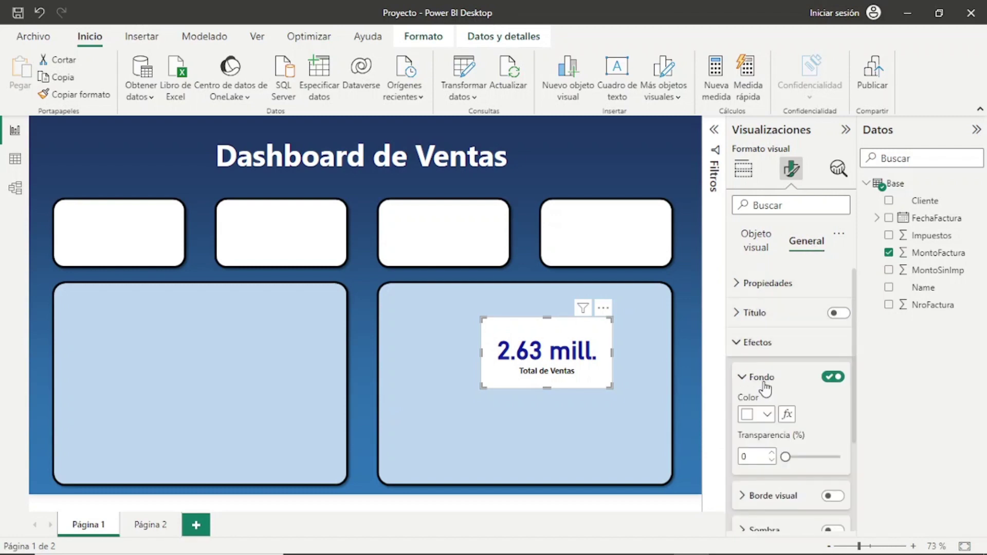
{"action": "left_click", "coordinate": [833, 378]}
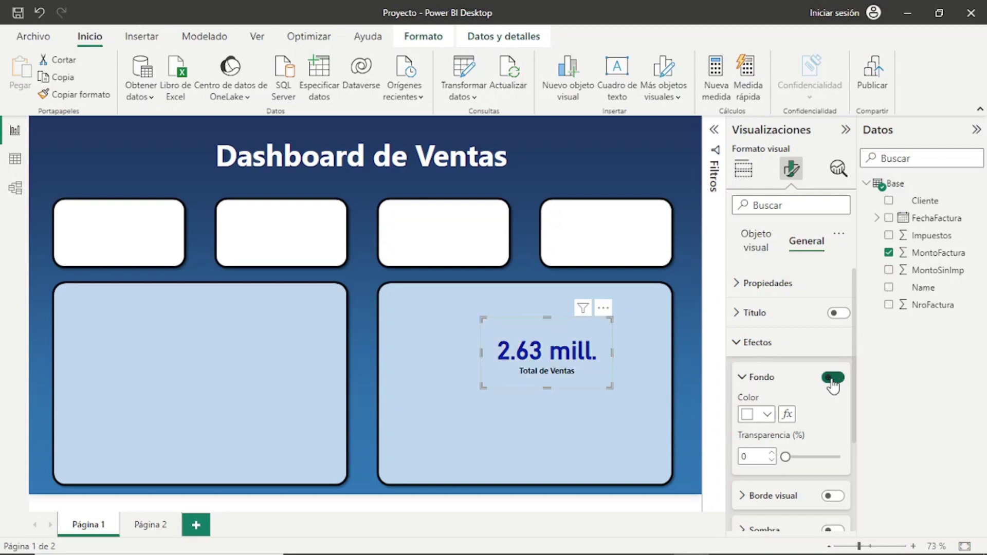
Shrink the card and align it inside the top-left KPI box
{"action": "left_click_drag", "start_coordinate": [610, 387], "coordinate": [594, 379]}
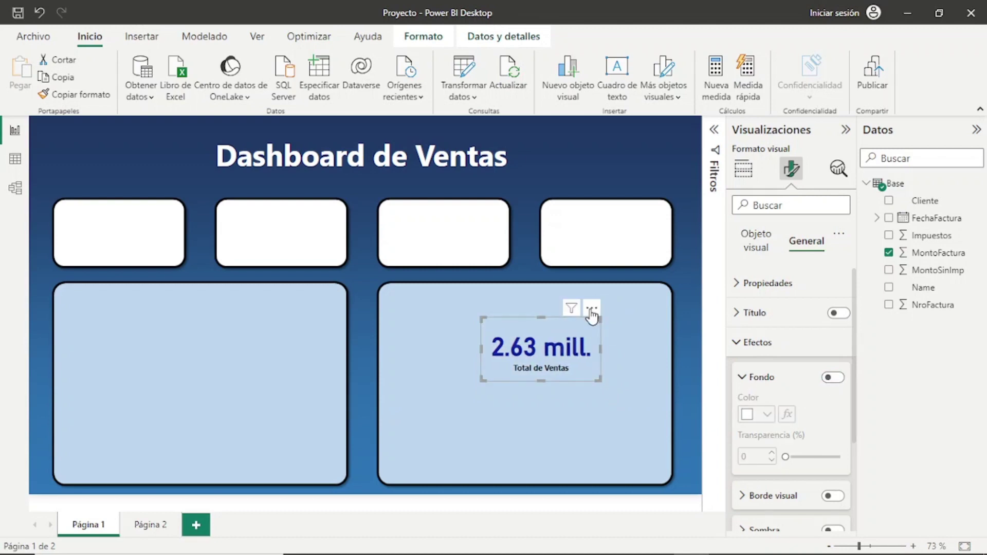
{"action": "mouse_move", "coordinate": [583, 314]}
{"action": "left_mouse_down"}
{"action": "mouse_move", "coordinate": [303, 277]}
{"action": "mouse_move", "coordinate": [168, 199]}
{"action": "left_mouse_up"}
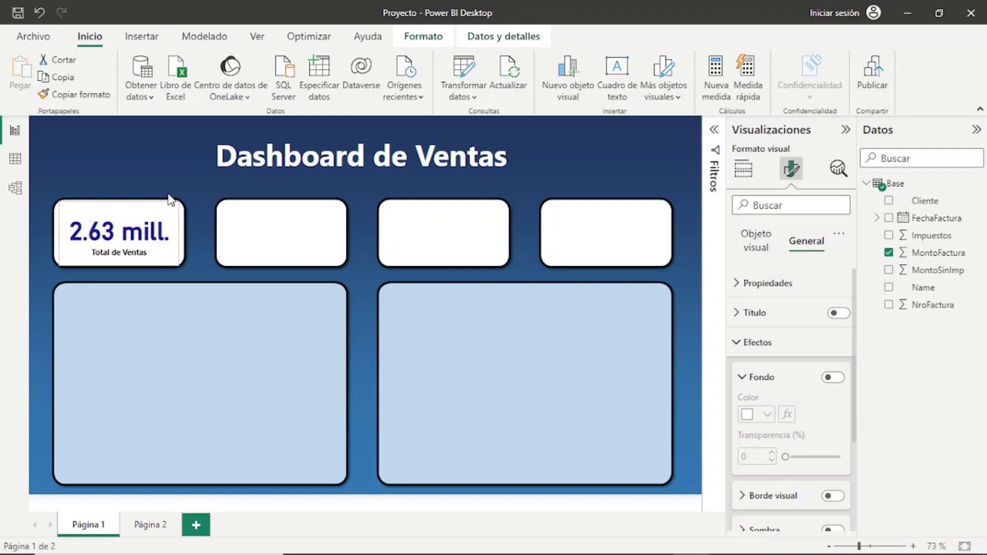
{"action": "left_click_drag", "start_coordinate": [168, 195], "coordinate": [168, 194]}
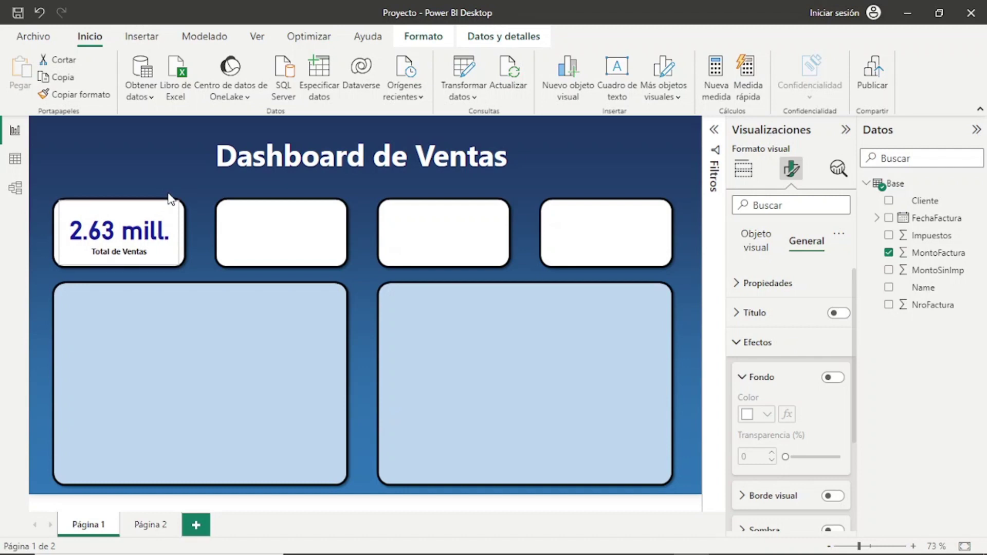
Set the Total de Ventas card's Valor de globo display units to Millones, showing 2.63 mill
{"action": "left_click", "coordinate": [238, 337]}
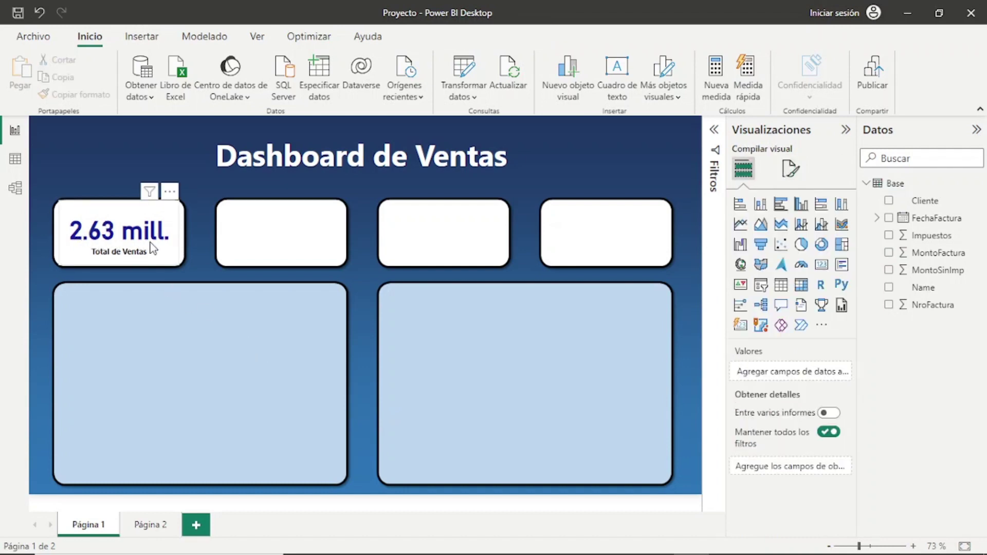
{"action": "left_click", "coordinate": [169, 191]}
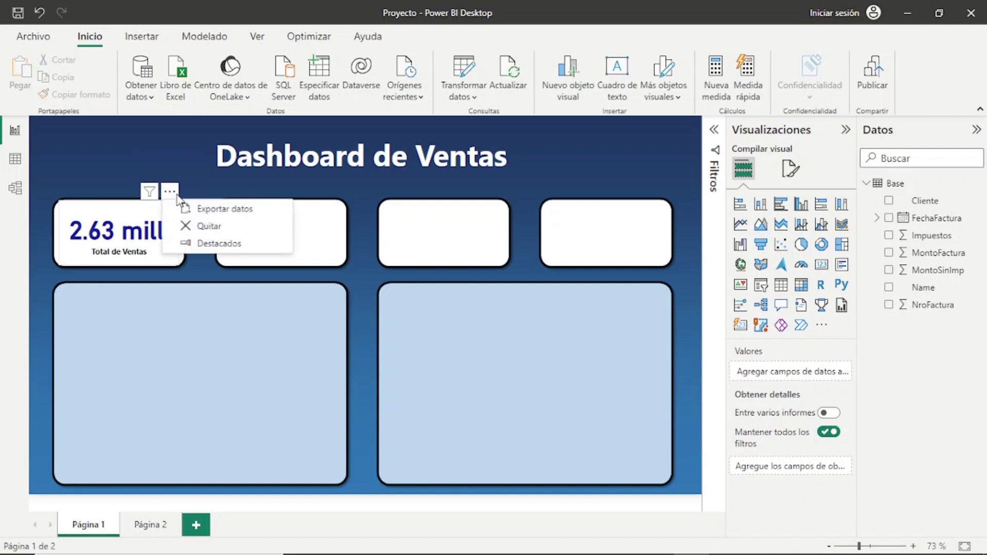
{"action": "left_click", "coordinate": [153, 262]}
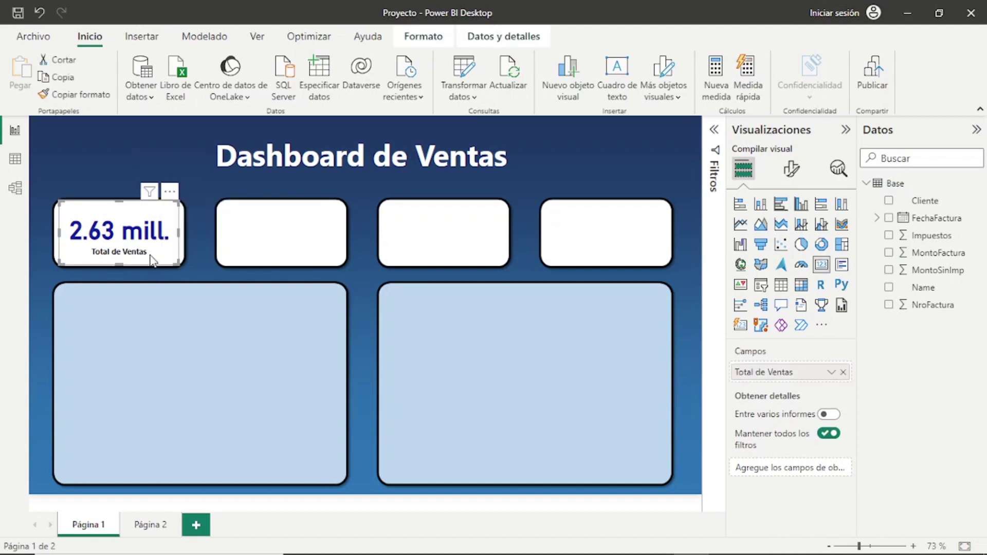
{"action": "left_click", "coordinate": [791, 171]}
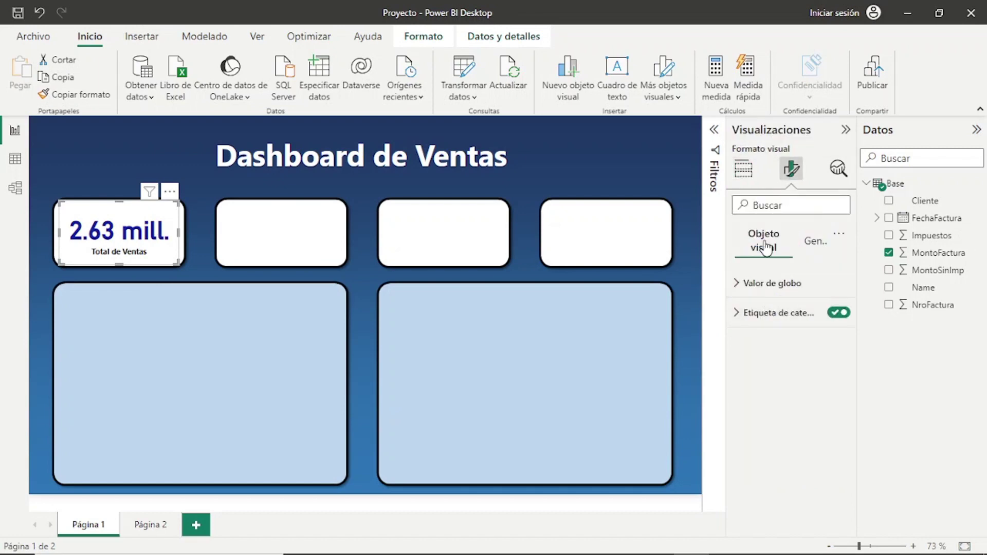
{"action": "left_click", "coordinate": [752, 283]}
{"action": "scroll", "coordinate": [823, 393], "scroll_direction": "down", "scroll_amount": 1}
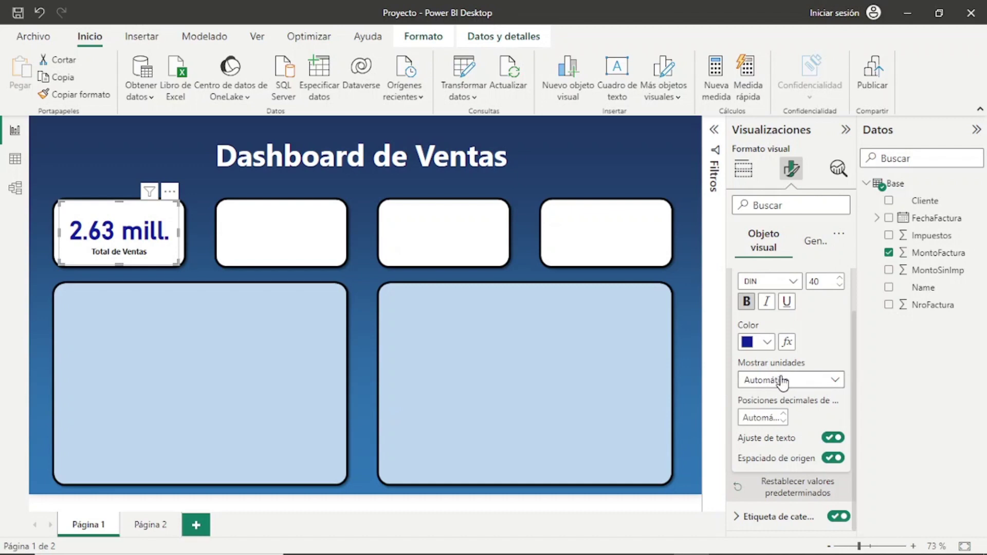
{"action": "left_click", "coordinate": [836, 380]}
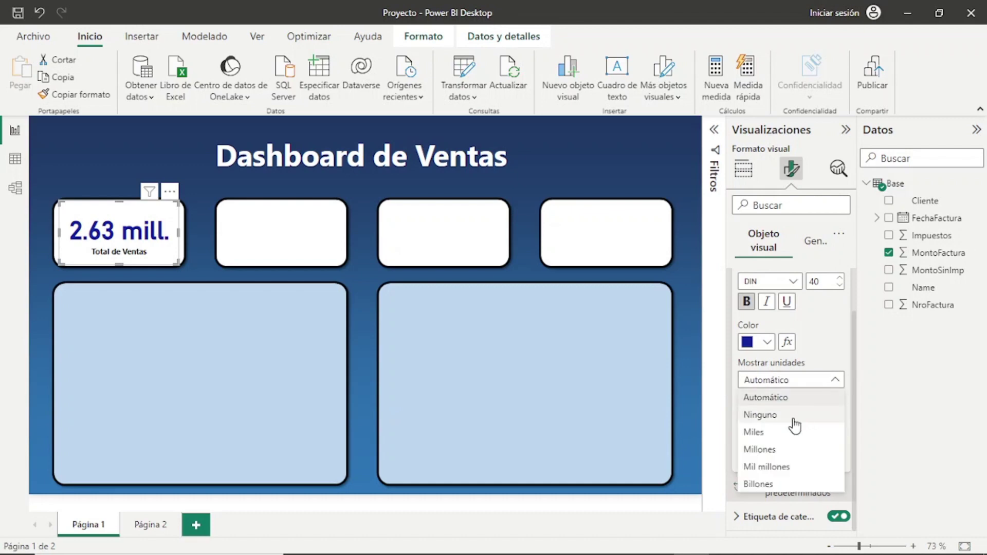
{"action": "key", "text": "Escape"}
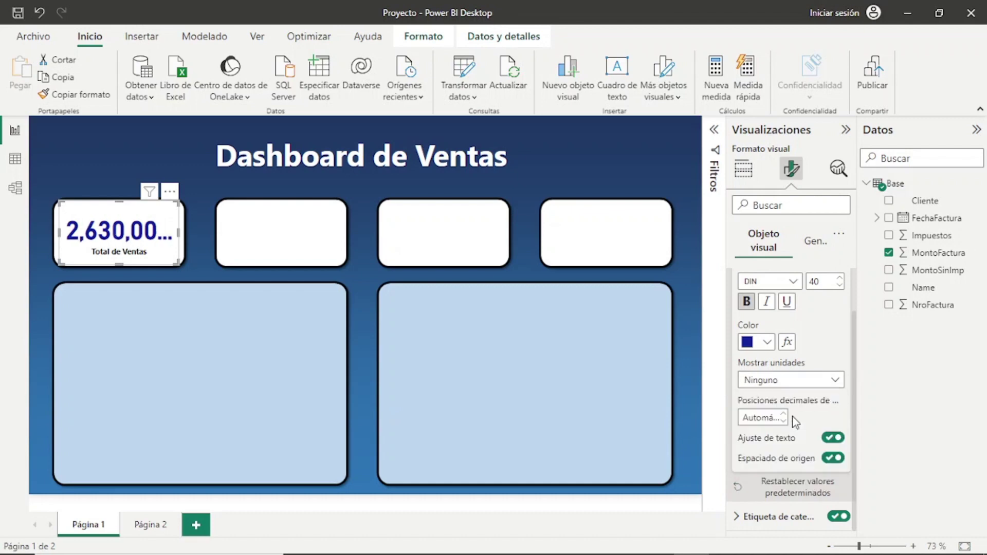
{"action": "left_click", "coordinate": [835, 380]}
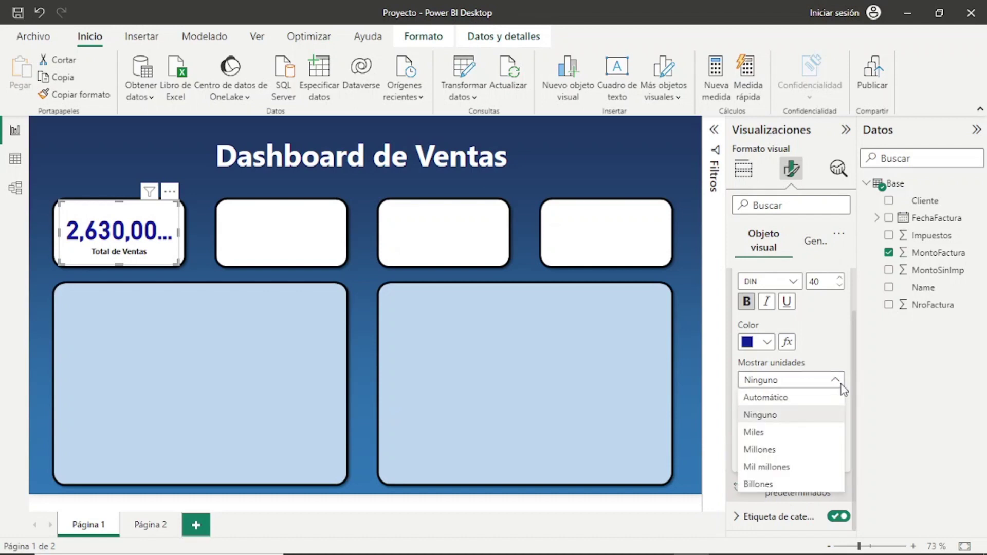
{"action": "left_click", "coordinate": [790, 435]}
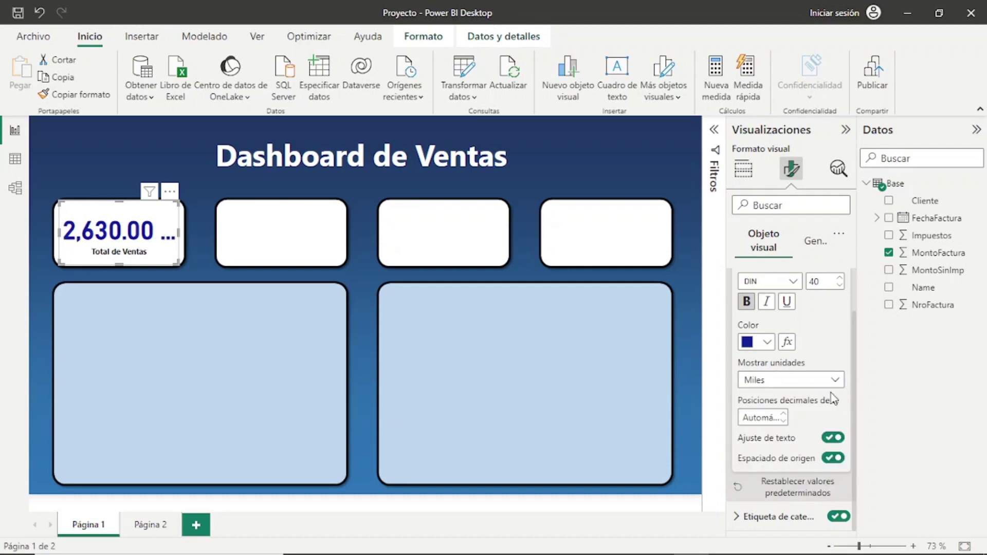
{"action": "left_click", "coordinate": [836, 380]}
{"action": "left_click", "coordinate": [780, 448]}
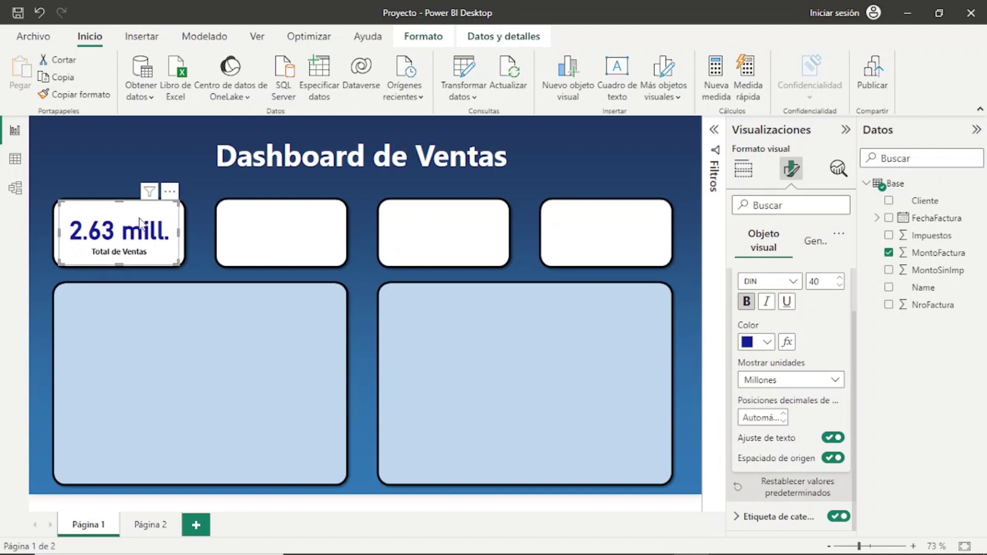
{"action": "left_click", "coordinate": [837, 380]}
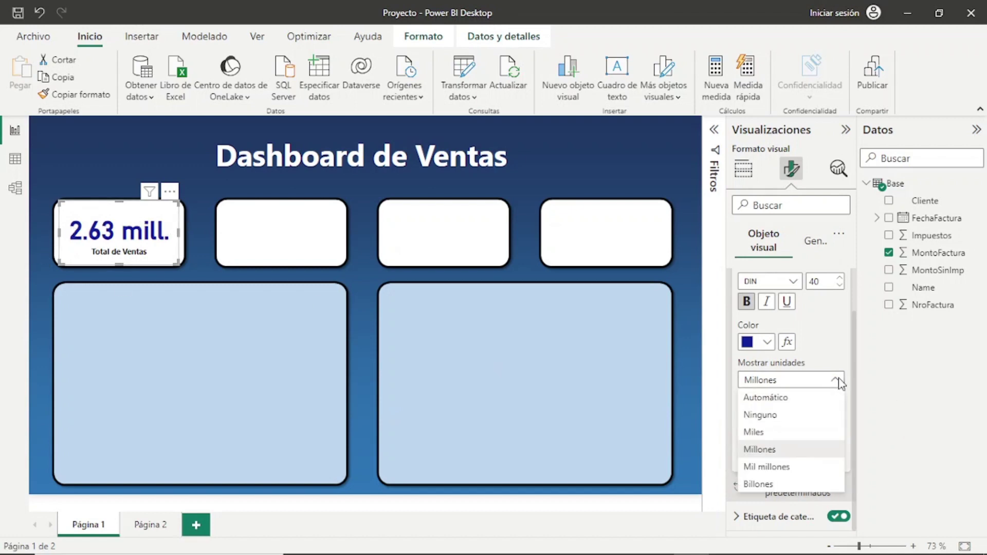
{"action": "left_click", "coordinate": [838, 380]}
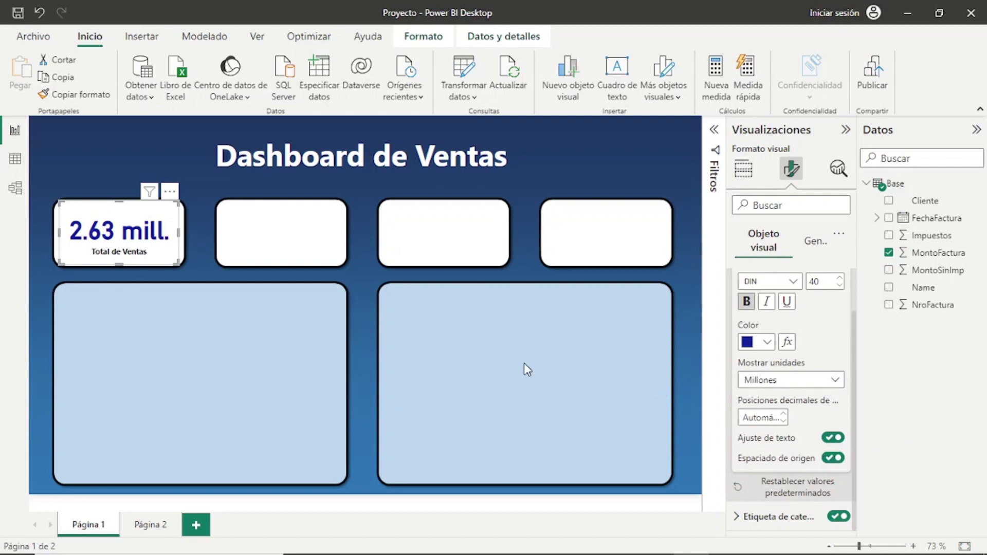
{"action": "left_click", "coordinate": [513, 348]}
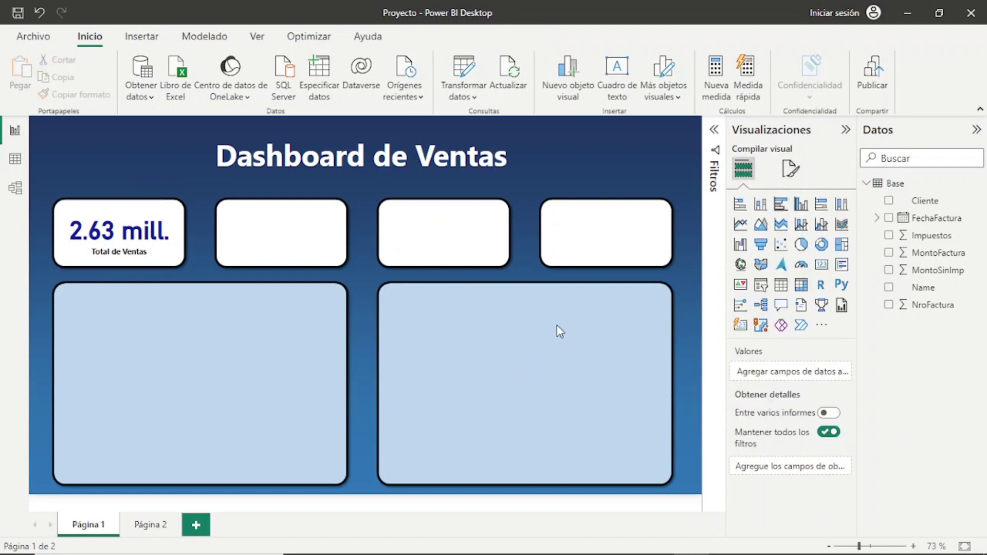
Add a new card showing Suma de MontoFactura positioned over the top boxes
{"action": "left_click", "coordinate": [821, 264]}
{"action": "left_click_drag", "start_coordinate": [241, 337], "coordinate": [632, 318]}
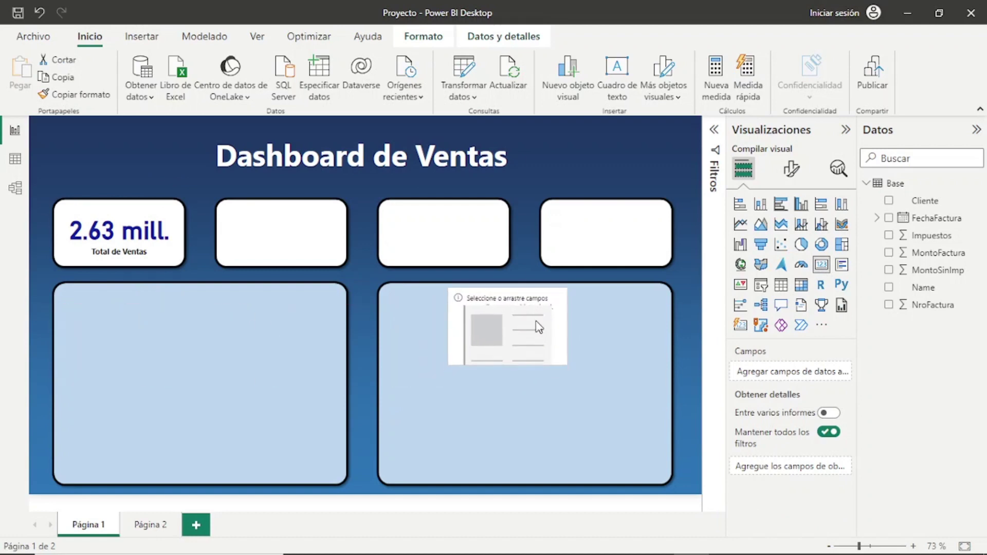
{"action": "left_click_drag", "start_coordinate": [563, 374], "coordinate": [624, 381]}
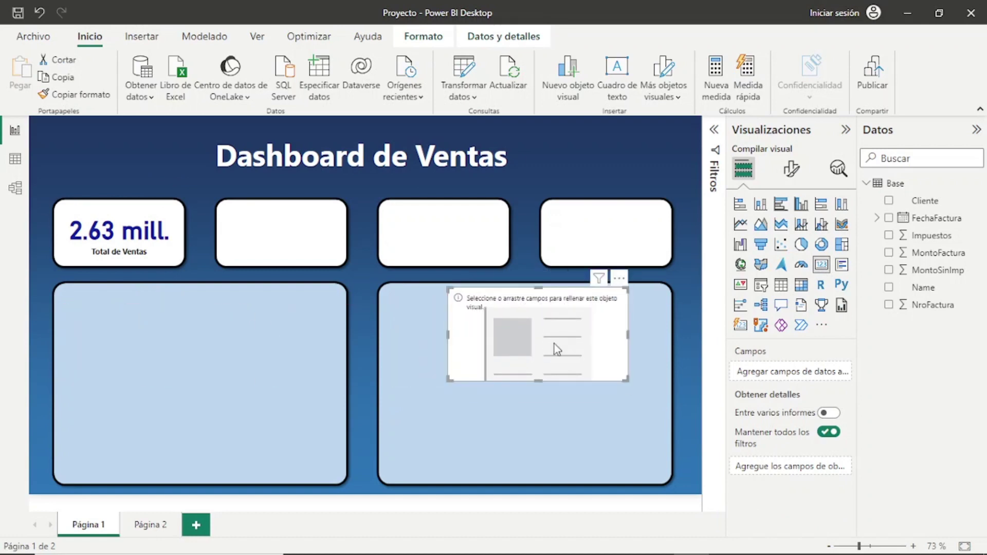
{"action": "left_click_drag", "start_coordinate": [514, 334], "coordinate": [453, 264]}
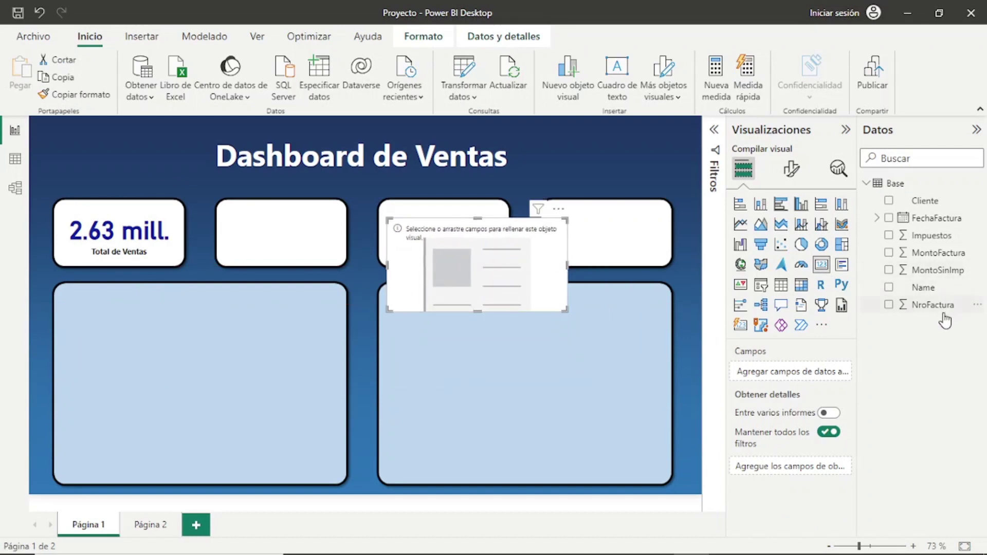
{"action": "mouse_move", "coordinate": [933, 305]}
{"action": "left_click_drag", "start_coordinate": [936, 271], "coordinate": [496, 263]}
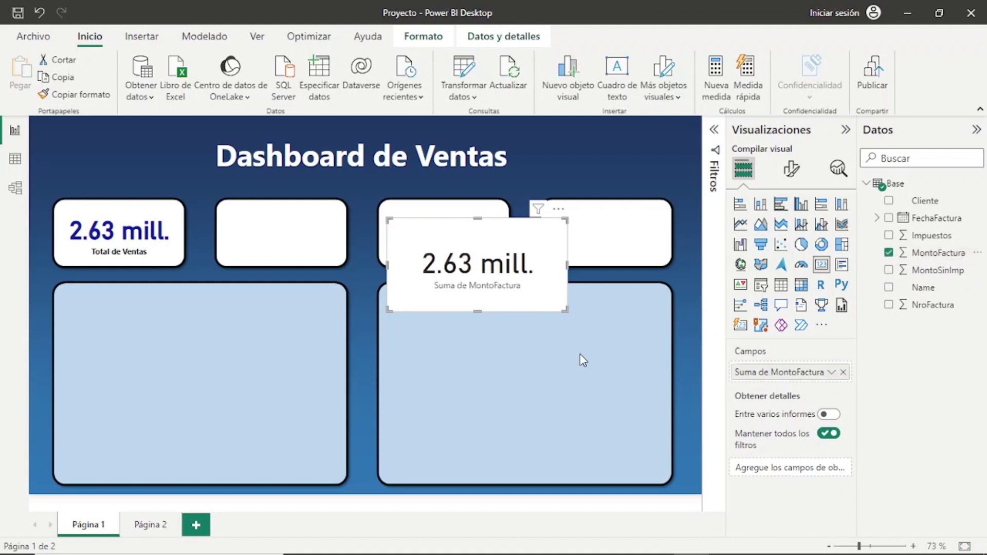
Duplicate the MontoFactura card twice and spread the copies over the empty KPI boxes
{"action": "left_click", "coordinate": [588, 348]}
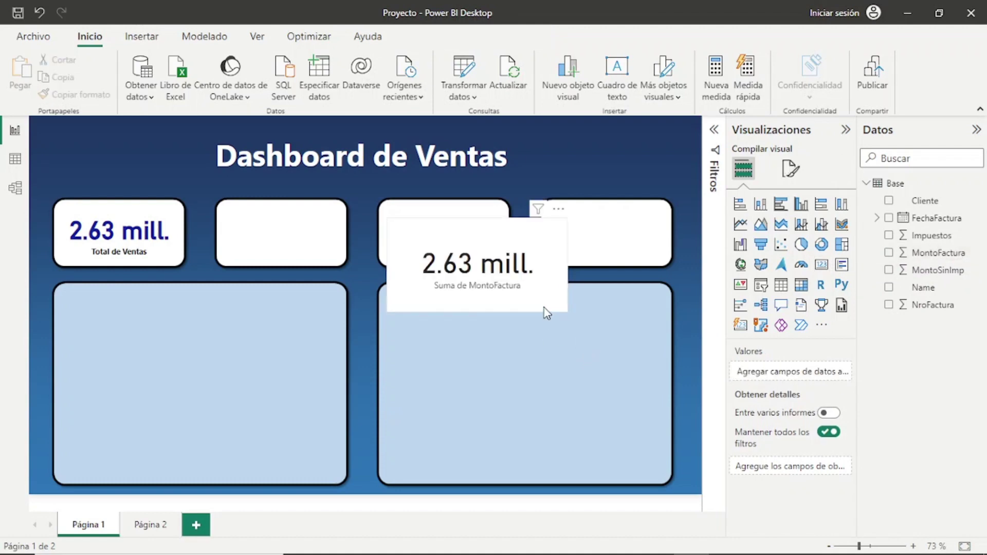
{"action": "left_click", "coordinate": [544, 307]}
{"action": "key", "text": "ctrl+c"}
{"action": "key", "text": "ctrl+v"}
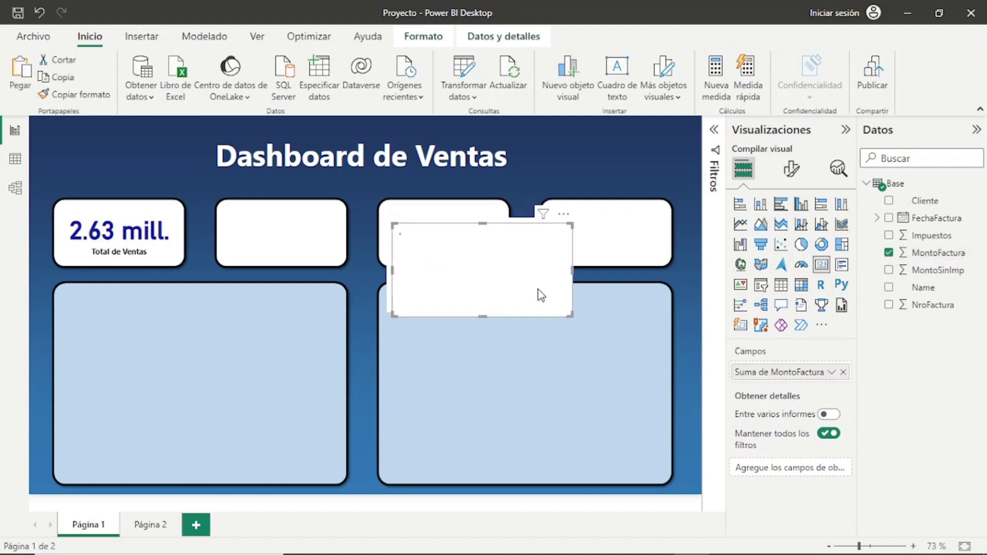
{"action": "left_click_drag", "start_coordinate": [537, 293], "coordinate": [532, 390]}
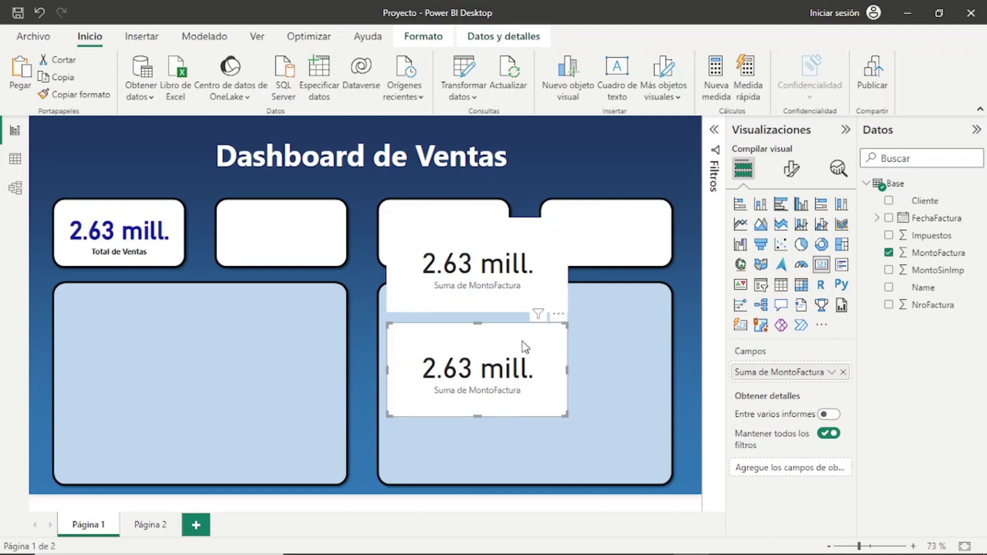
{"action": "key", "text": "ctrl+v"}
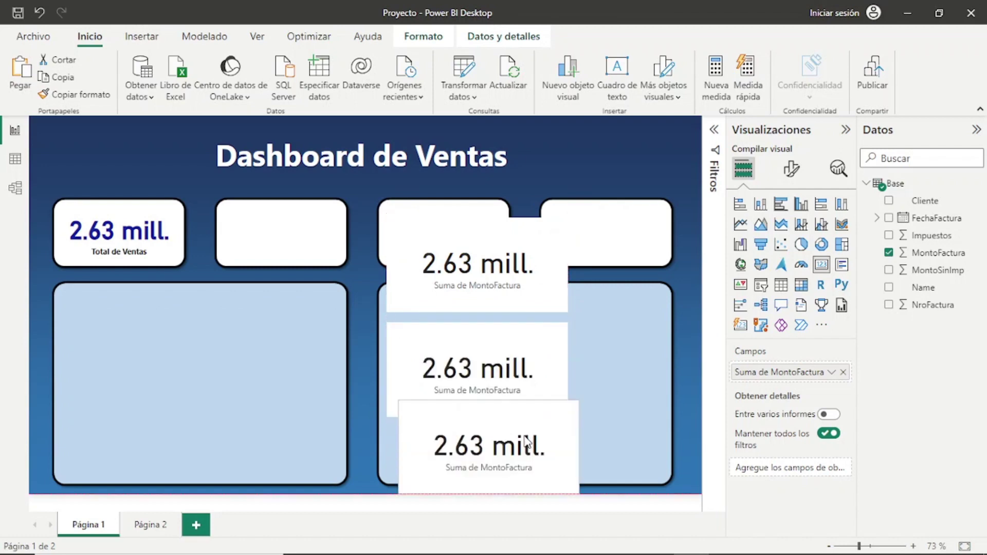
{"action": "left_click_drag", "start_coordinate": [498, 432], "coordinate": [633, 314]}
{"action": "left_click_drag", "start_coordinate": [403, 260], "coordinate": [267, 248]}
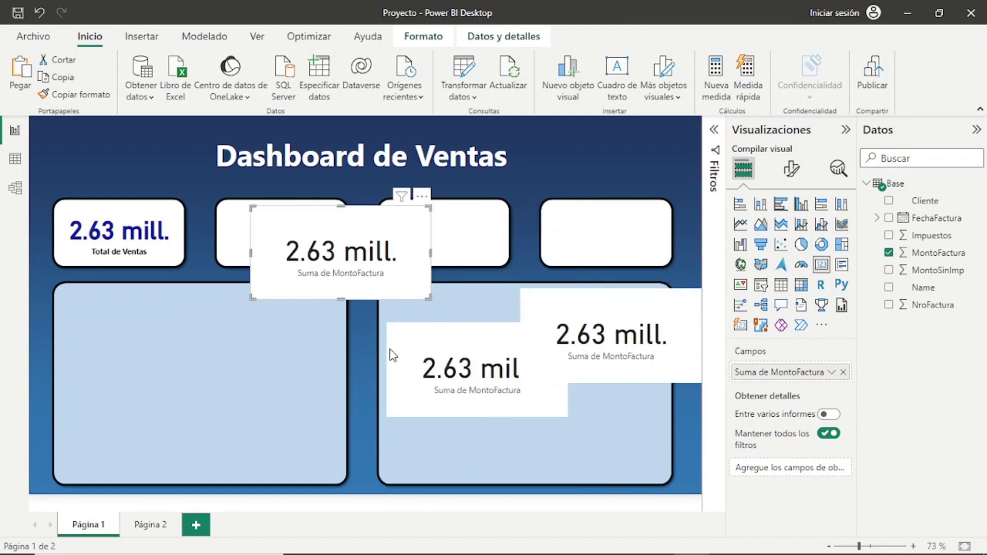
{"action": "left_click_drag", "start_coordinate": [393, 353], "coordinate": [257, 341]}
{"action": "left_click_drag", "start_coordinate": [590, 337], "coordinate": [528, 287]}
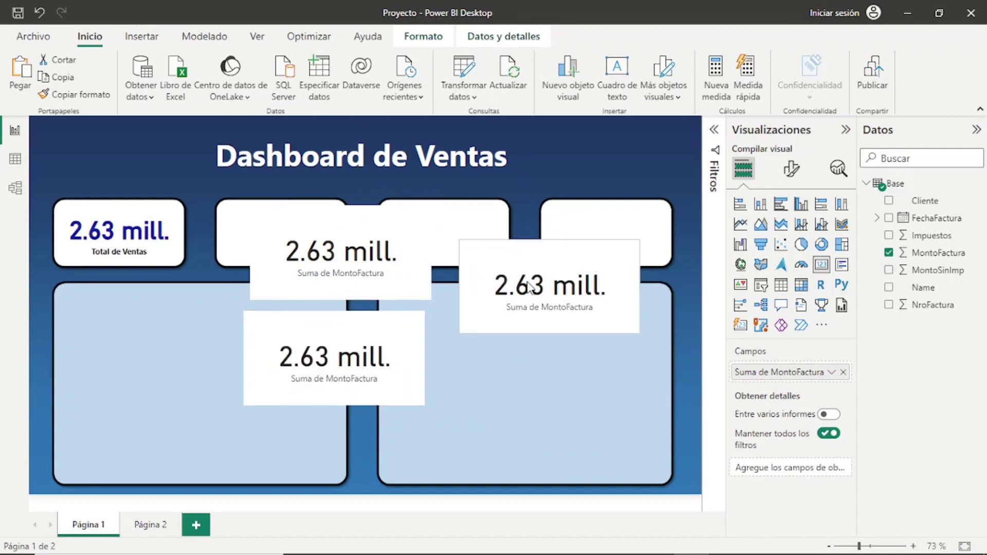
{"action": "left_click_drag", "start_coordinate": [393, 280], "coordinate": [380, 283]}
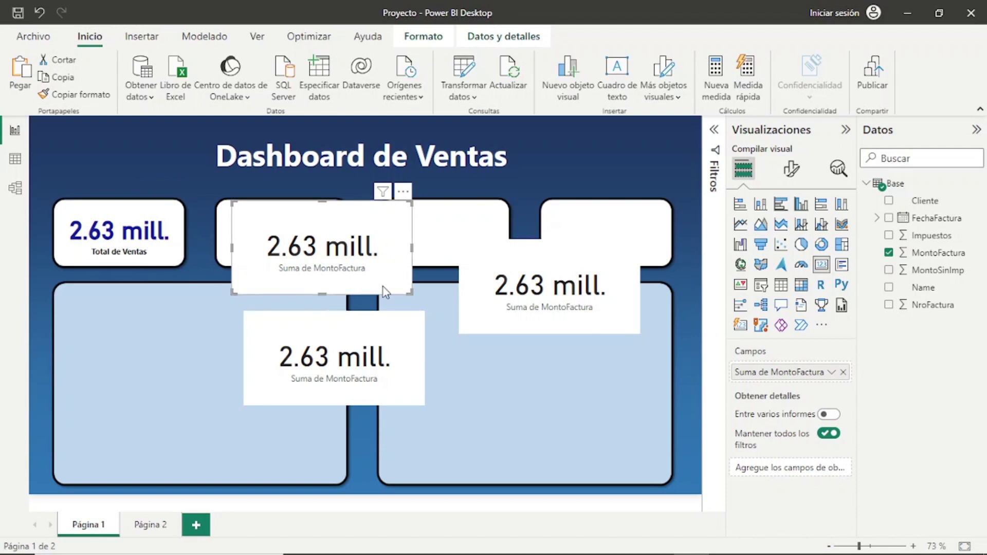
Change the three cards' aggregations to Promedio (597.73), Máximo (1.09 mil) and Recuento (4400)
{"action": "left_click_drag", "start_coordinate": [383, 291], "coordinate": [389, 282]}
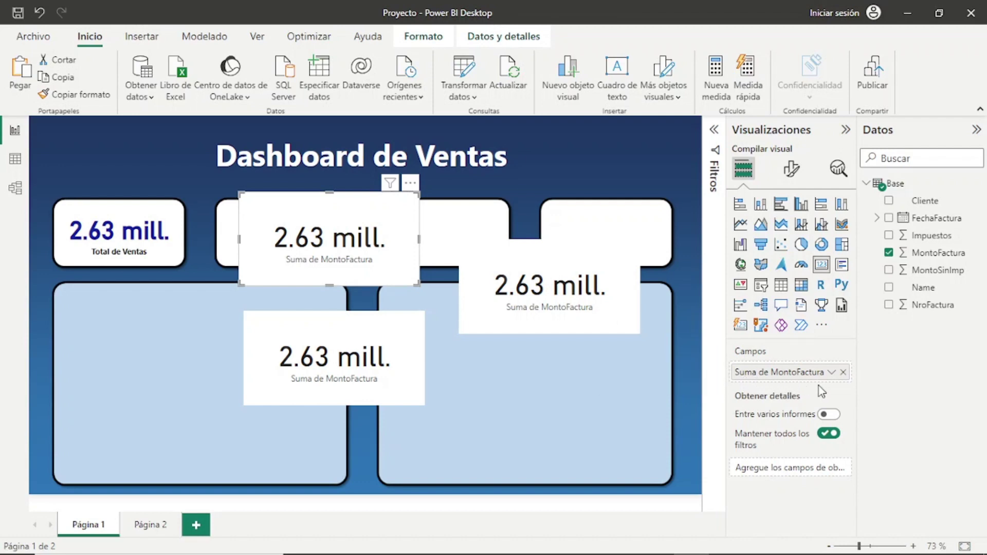
{"action": "left_click", "coordinate": [832, 373]}
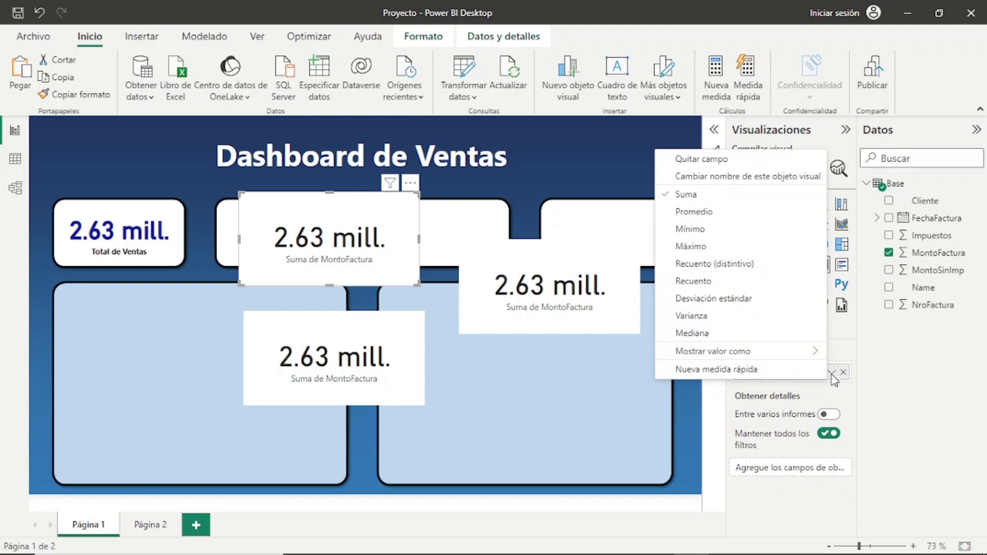
{"action": "mouse_move", "coordinate": [713, 351]}
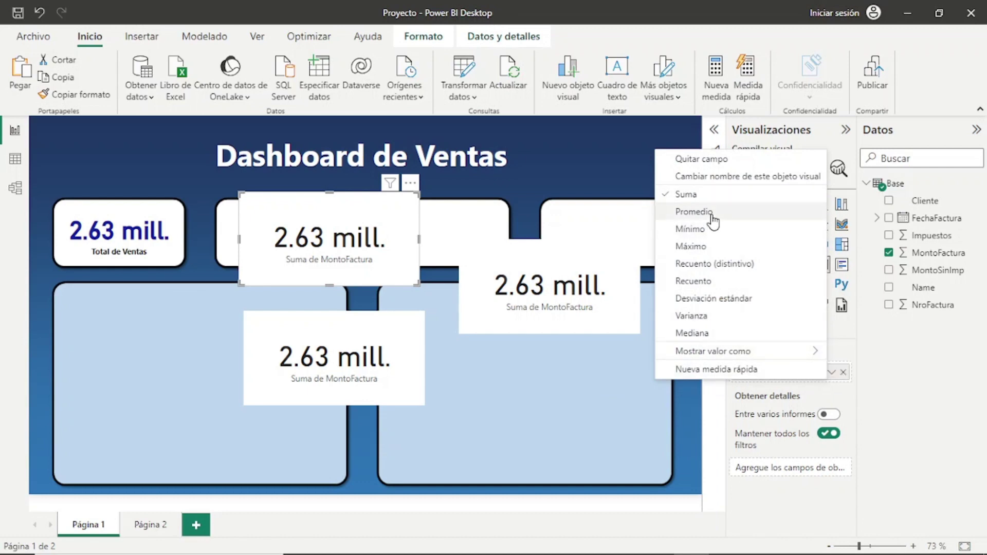
{"action": "left_click", "coordinate": [715, 224]}
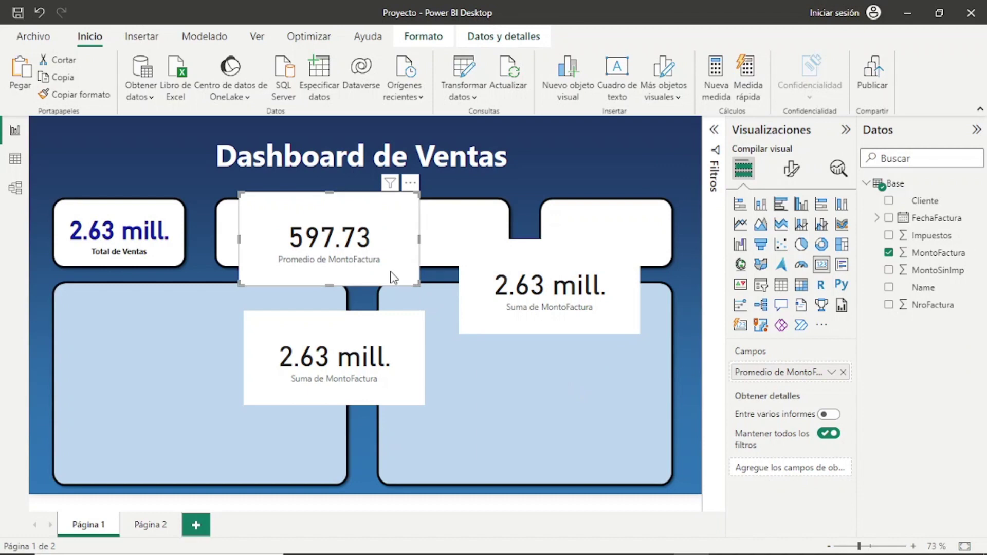
{"action": "left_click", "coordinate": [490, 332]}
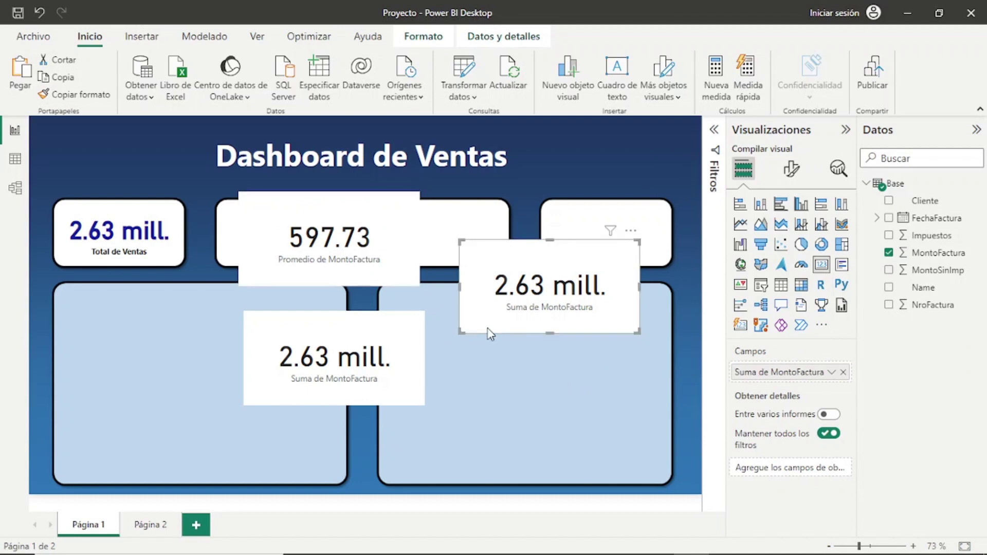
{"action": "left_click", "coordinate": [830, 373]}
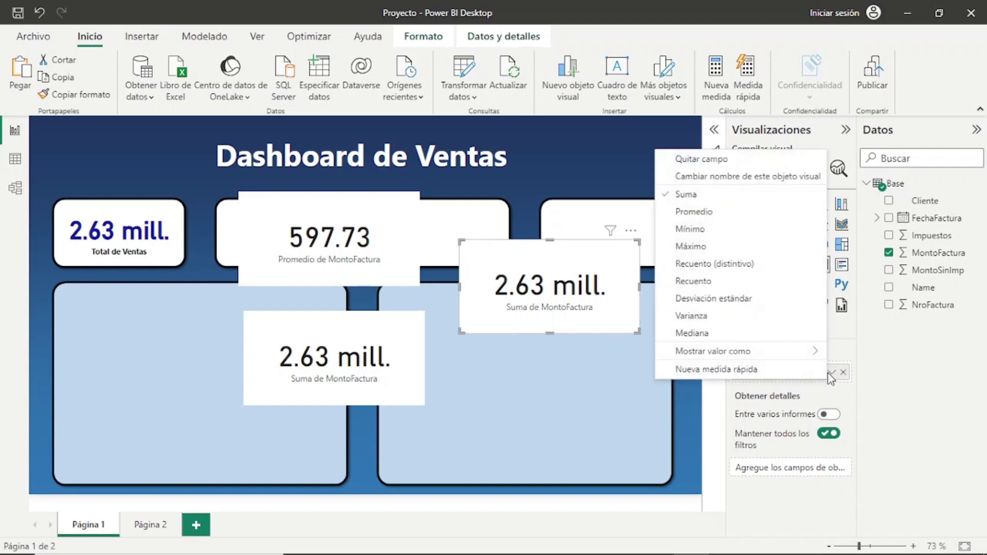
{"action": "left_click", "coordinate": [702, 250]}
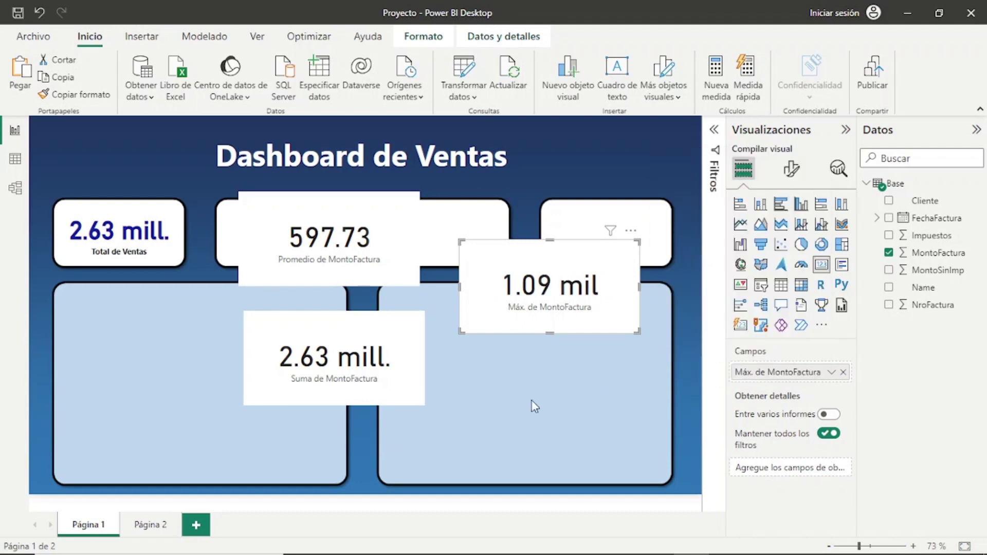
{"action": "left_click", "coordinate": [404, 403]}
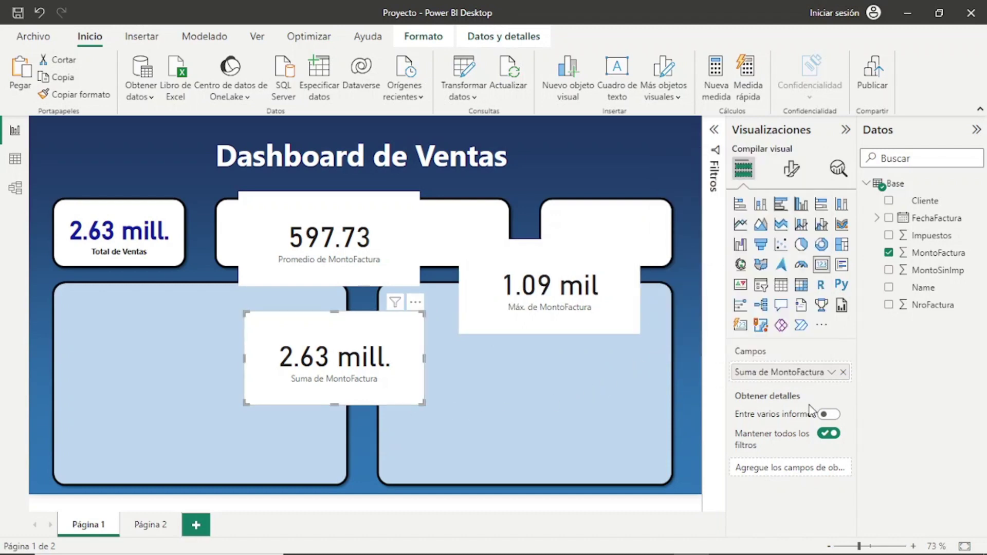
{"action": "left_click", "coordinate": [831, 373]}
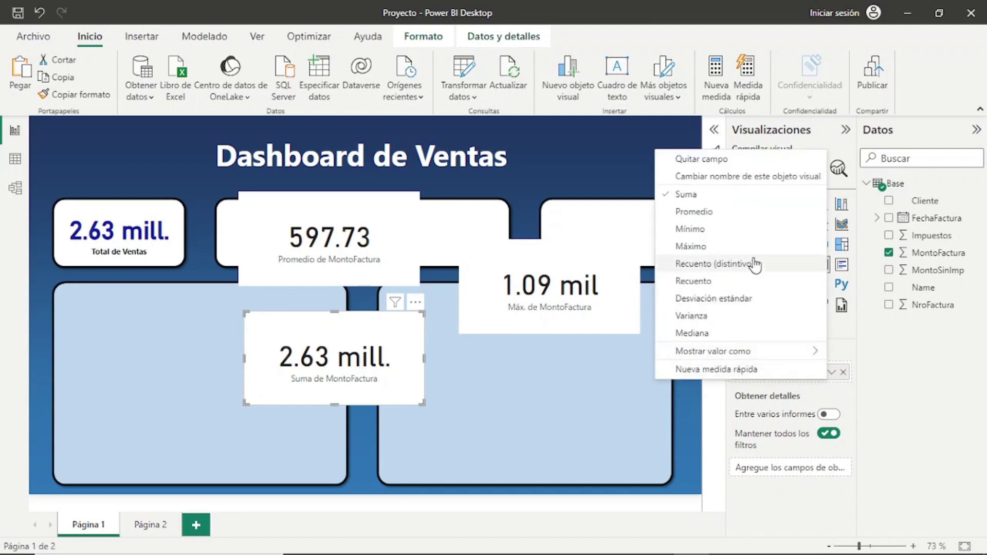
{"action": "left_click", "coordinate": [712, 289]}
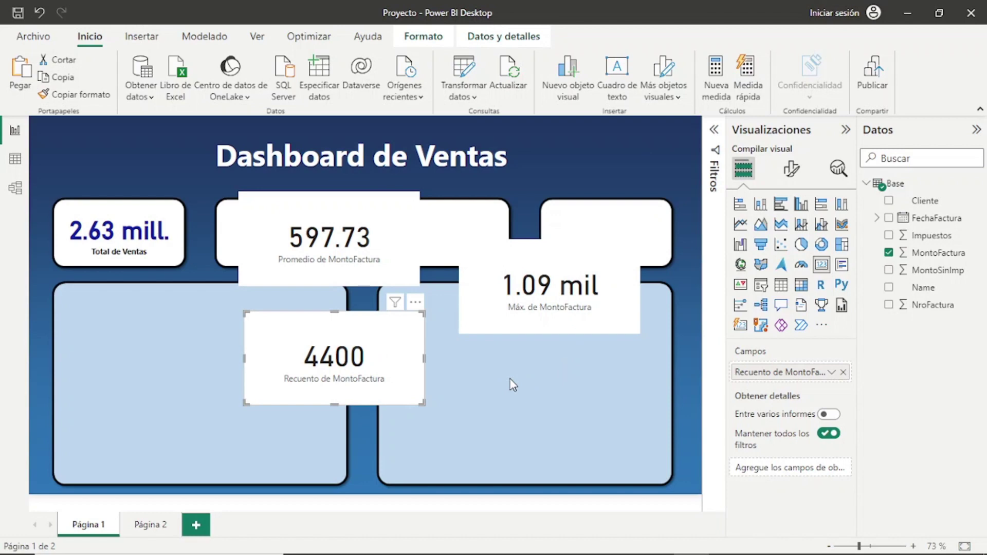
{"action": "left_click", "coordinate": [143, 264]}
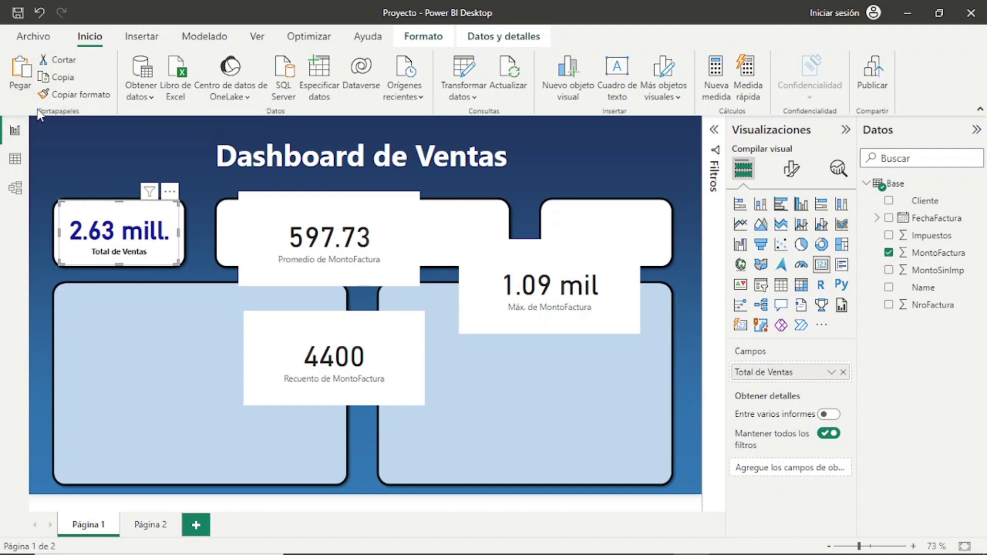
Copy the Total de Ventas card formatting onto the average, maximum and count cards
{"action": "left_click", "coordinate": [59, 97]}
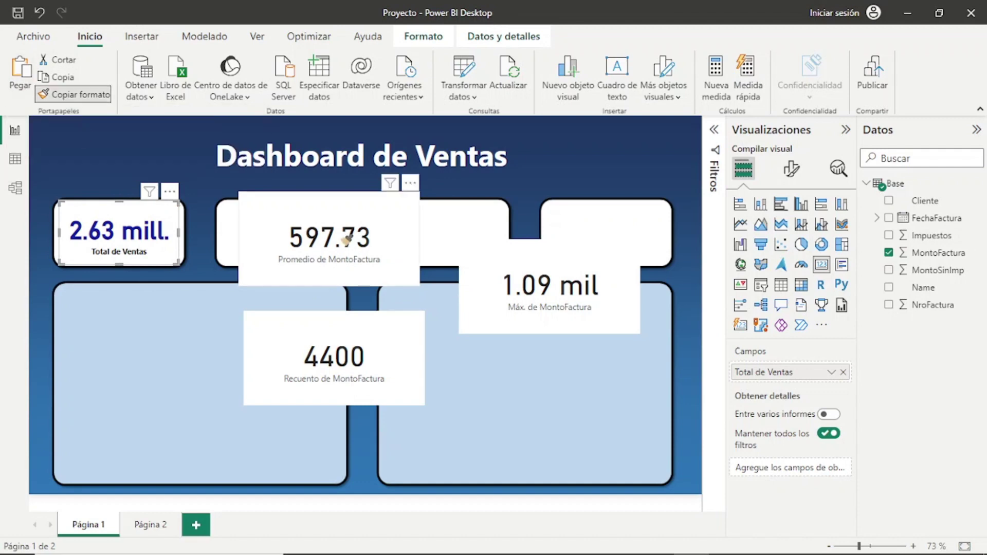
{"action": "left_click", "coordinate": [344, 213]}
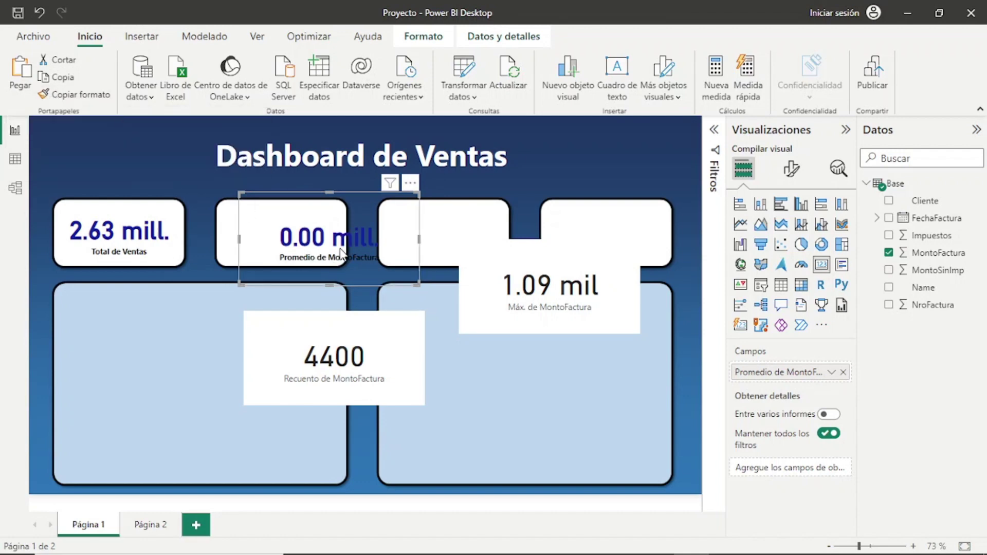
{"action": "left_click", "coordinate": [81, 101]}
{"action": "mouse_move", "coordinate": [550, 287]}
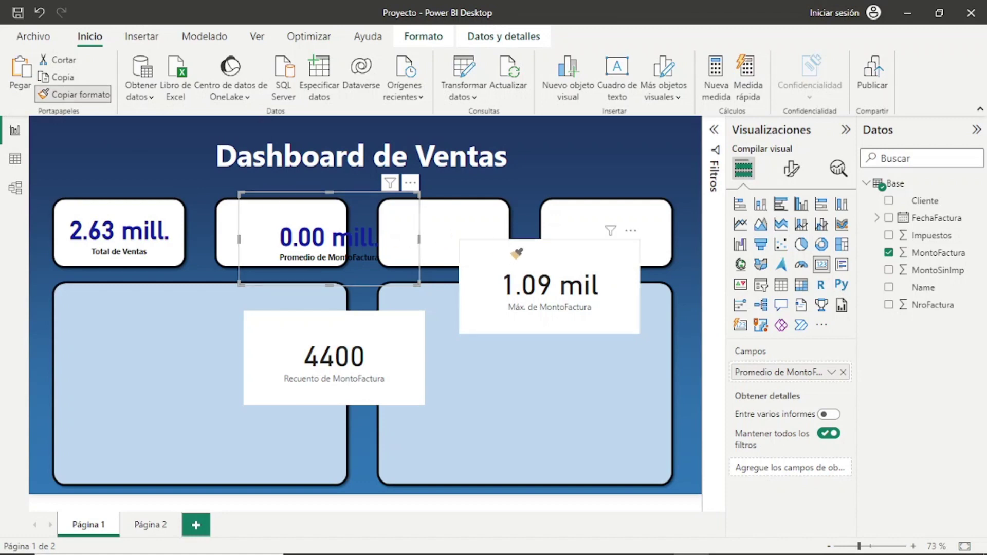
{"action": "left_click", "coordinate": [517, 253]}
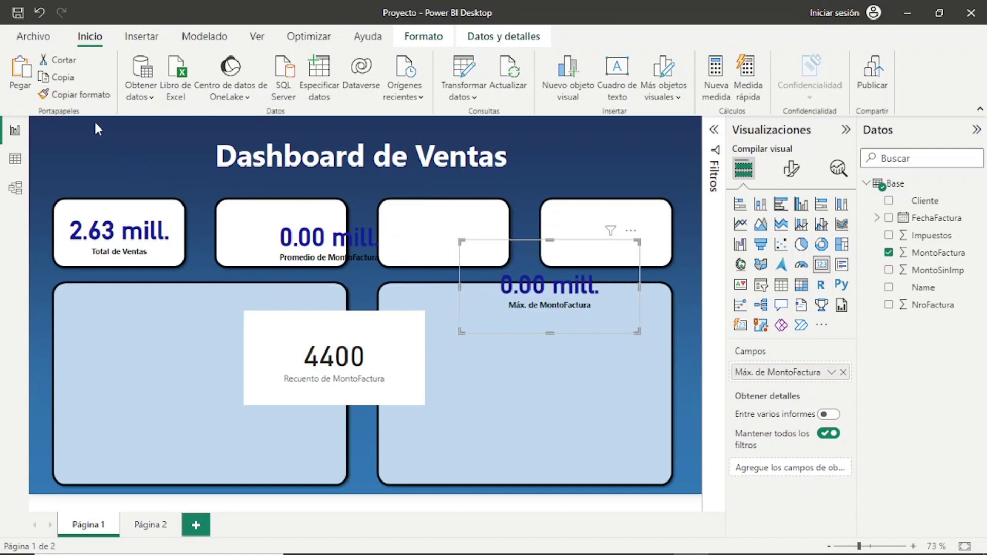
{"action": "left_click", "coordinate": [80, 95]}
{"action": "mouse_move", "coordinate": [329, 239]}
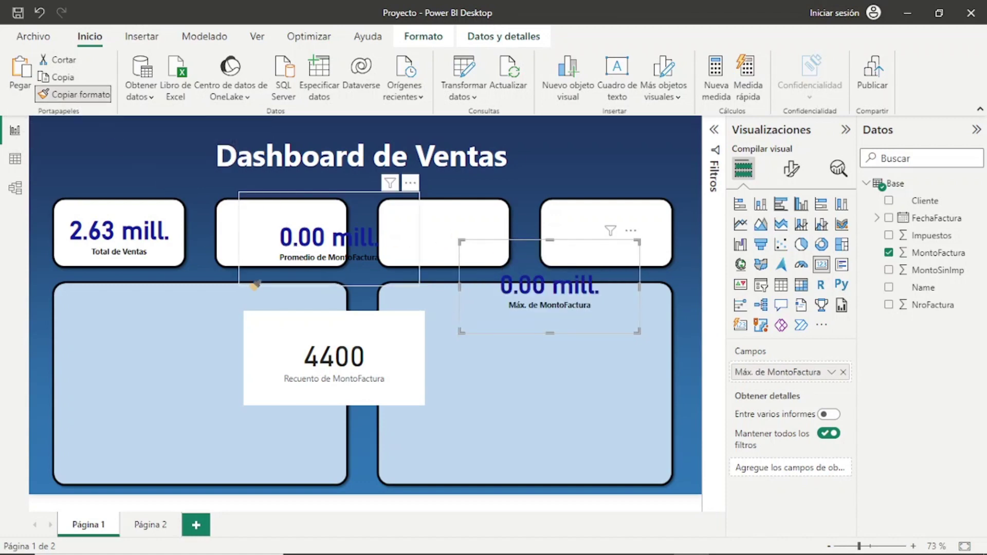
{"action": "left_click", "coordinate": [267, 314]}
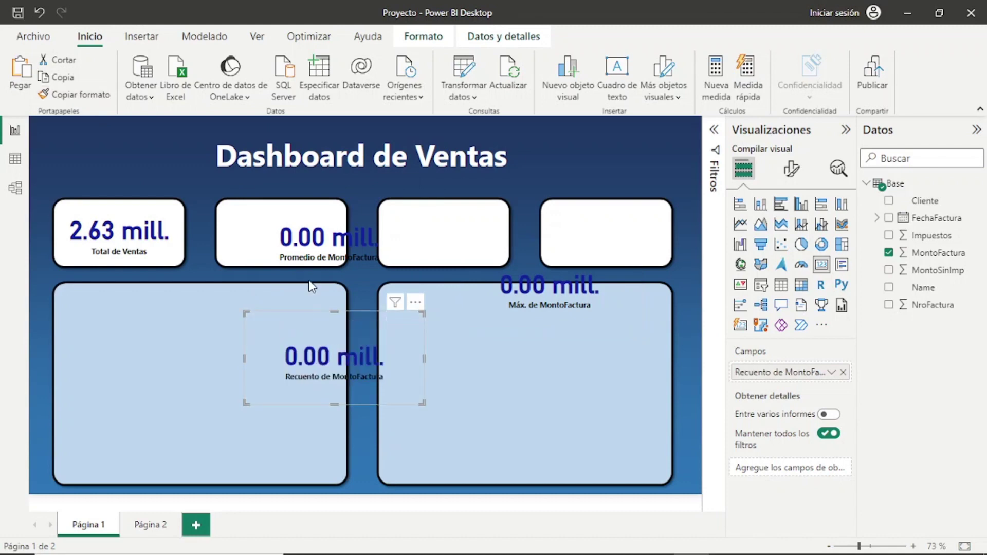
Resize the three cards and fit them into the second, third and fourth top boxes
{"action": "left_click", "coordinate": [414, 282]}
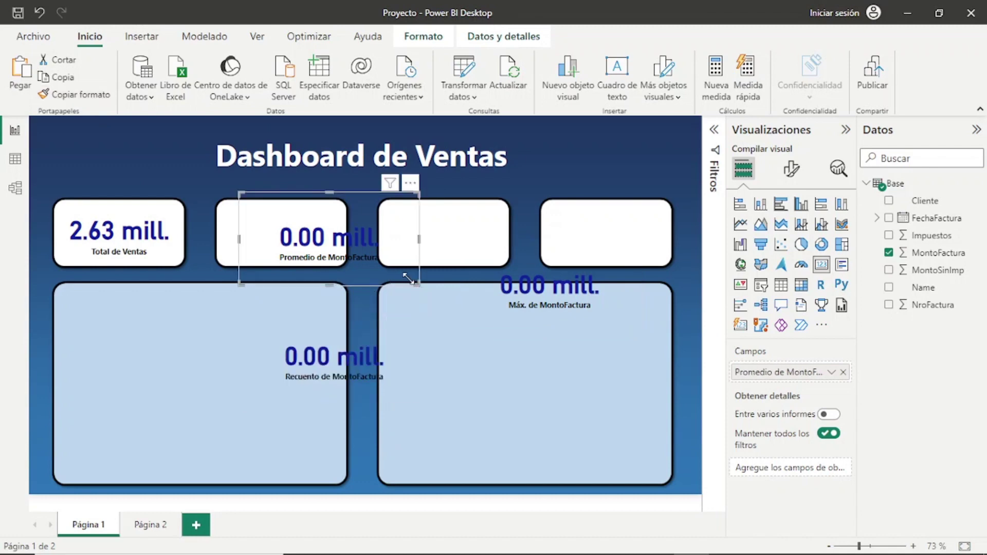
{"action": "left_click_drag", "start_coordinate": [407, 280], "coordinate": [349, 266]}
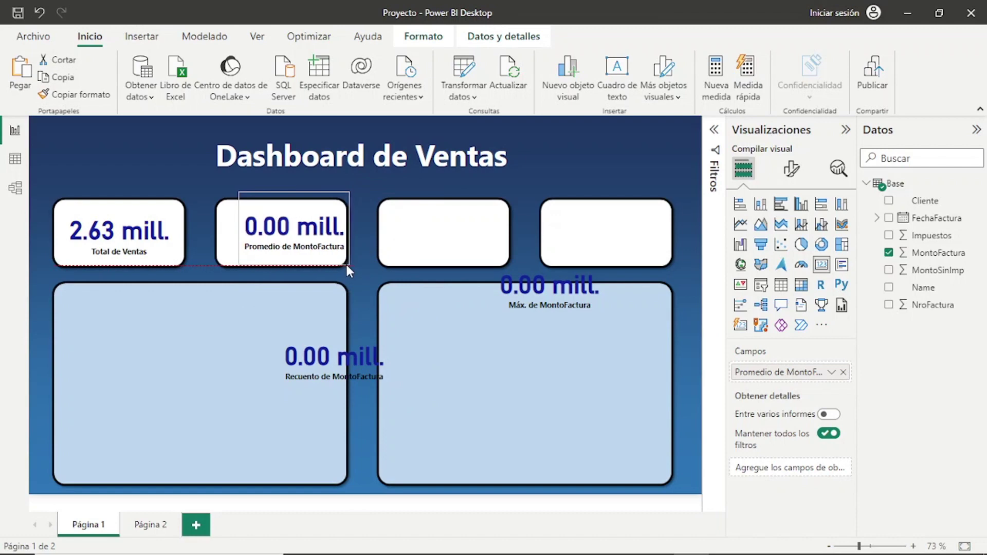
{"action": "left_click_drag", "start_coordinate": [308, 198], "coordinate": [293, 203]}
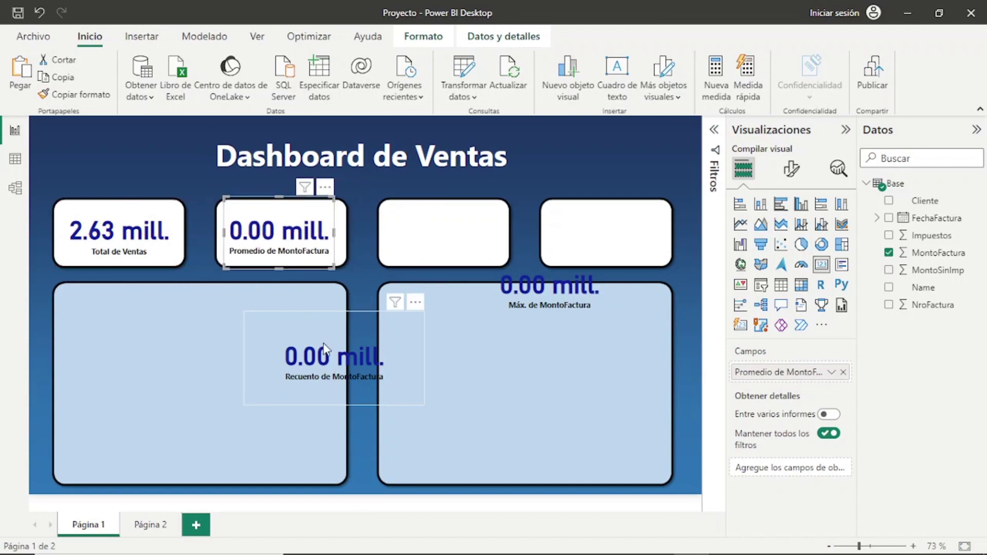
{"action": "left_click", "coordinate": [632, 328]}
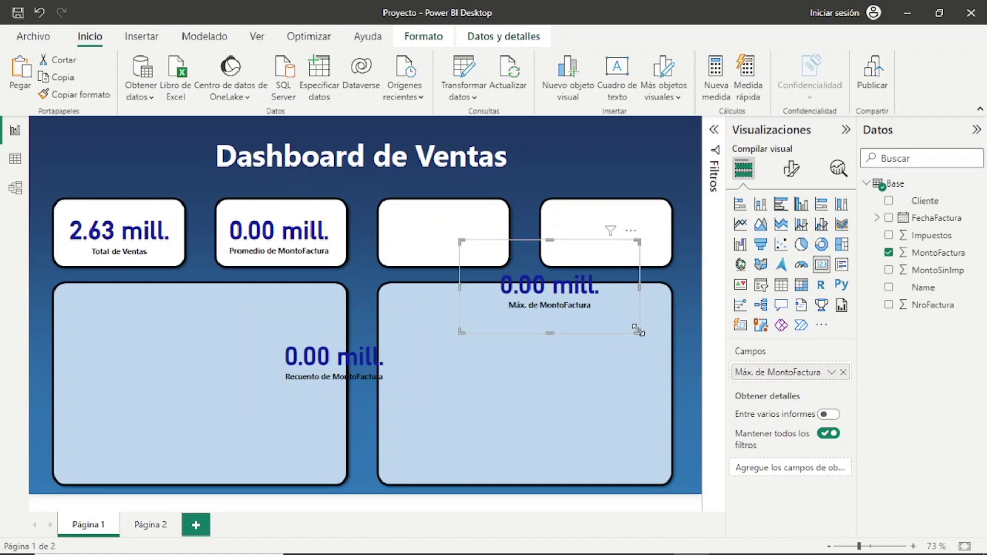
{"action": "mouse_move", "coordinate": [638, 330]}
{"action": "left_mouse_down"}
{"action": "mouse_move", "coordinate": [580, 320]}
{"action": "mouse_move", "coordinate": [481, 273]}
{"action": "left_mouse_up"}
{"action": "left_click", "coordinate": [362, 373]}
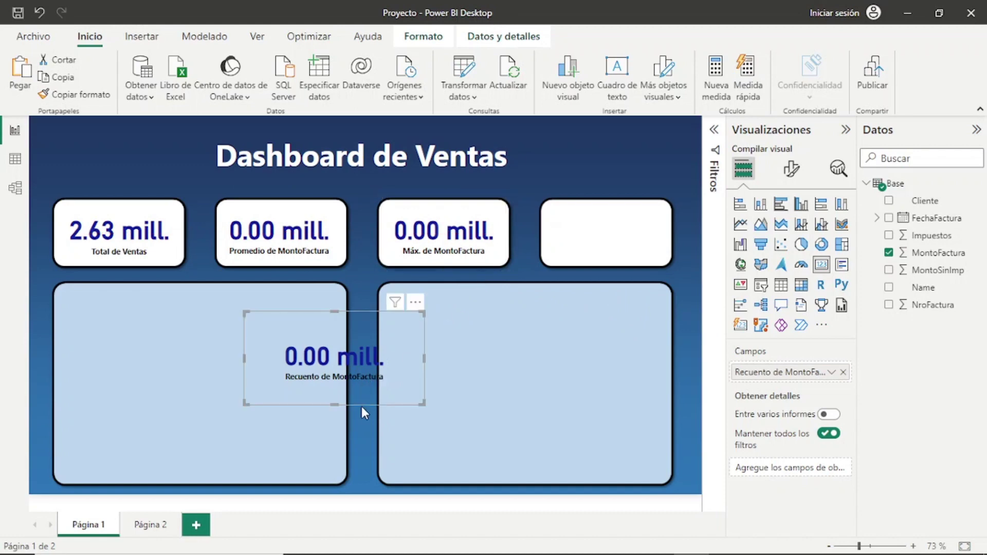
{"action": "mouse_move", "coordinate": [421, 405]}
{"action": "left_mouse_down"}
{"action": "mouse_move", "coordinate": [363, 388]}
{"action": "mouse_move", "coordinate": [619, 261]}
{"action": "left_mouse_up"}
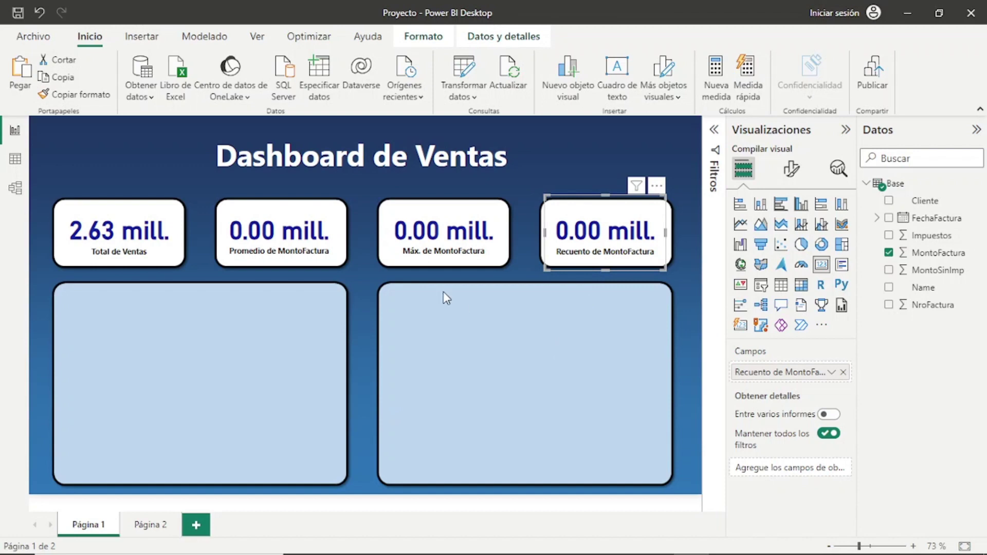
Set Mostrar unidades to Automático on the Promedio, Máximo and Recuento cards together
{"action": "left_click", "coordinate": [456, 252], "text": "ctrl"}
{"action": "left_click", "coordinate": [299, 239], "text": "ctrl"}
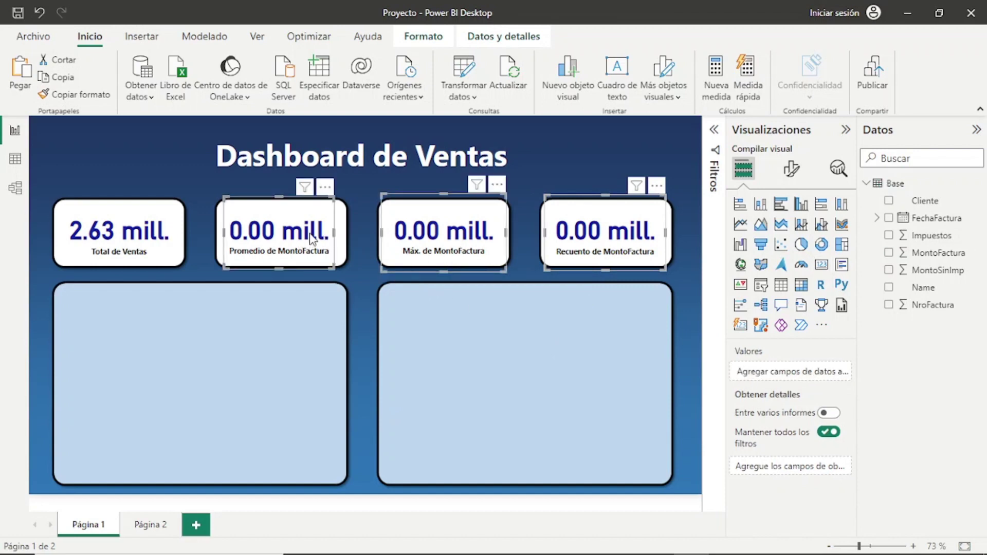
{"action": "left_click", "coordinate": [797, 177]}
{"action": "left_click", "coordinate": [788, 283]}
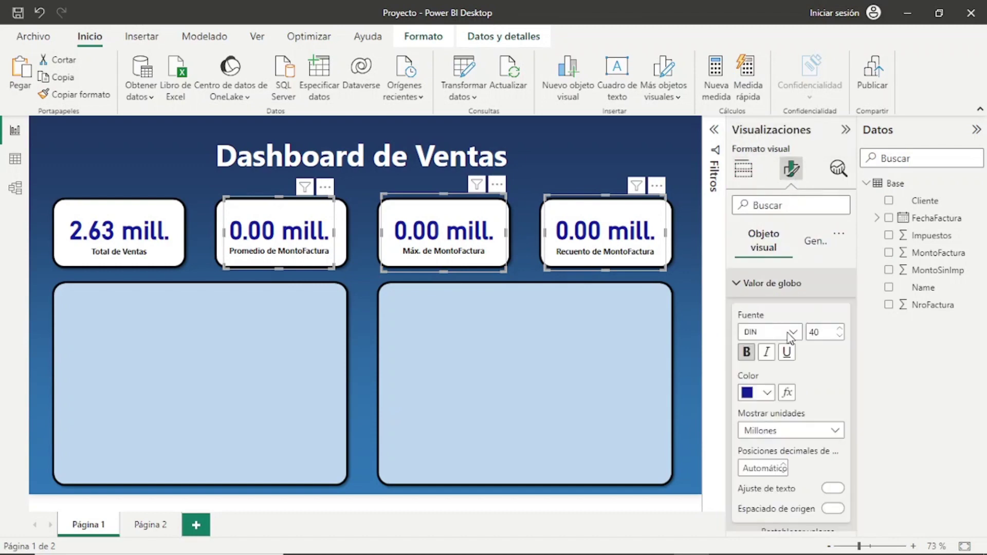
{"action": "left_click", "coordinate": [832, 432]}
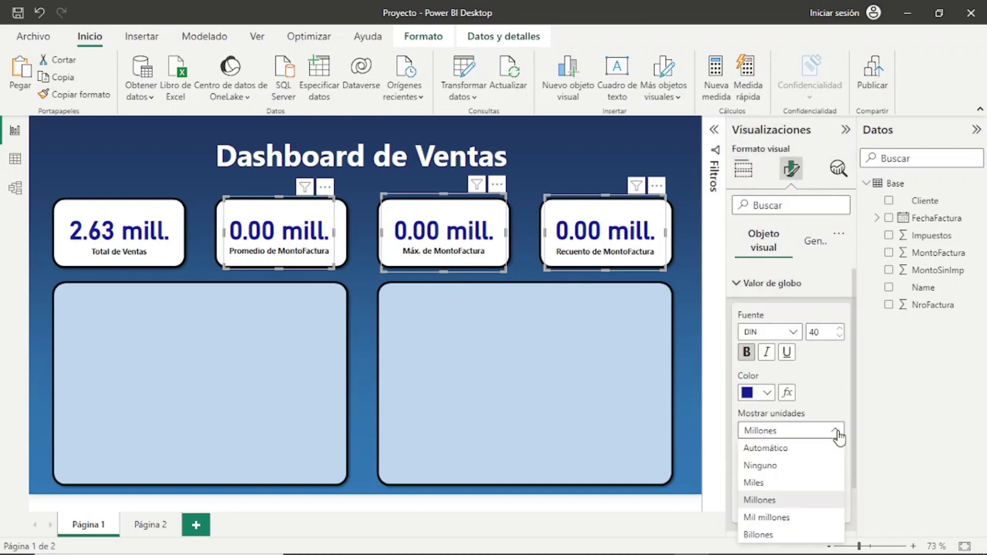
{"action": "left_click", "coordinate": [807, 452]}
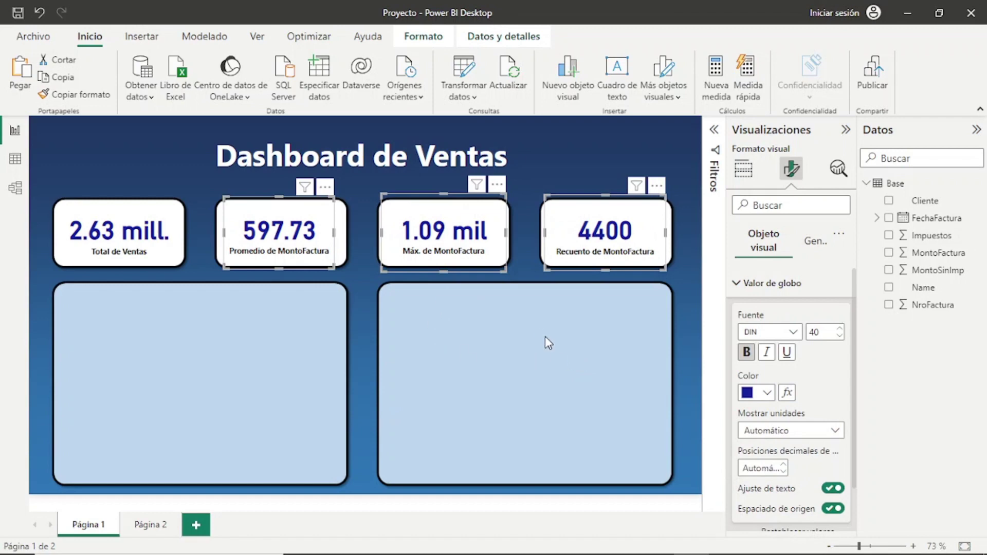
{"action": "left_click", "coordinate": [436, 314]}
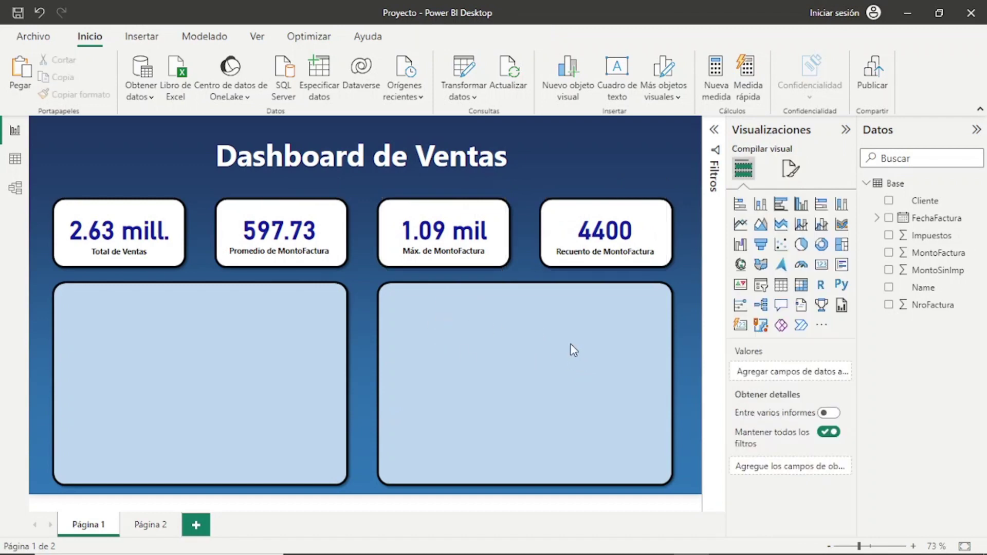
{"action": "left_click", "coordinate": [304, 257]}
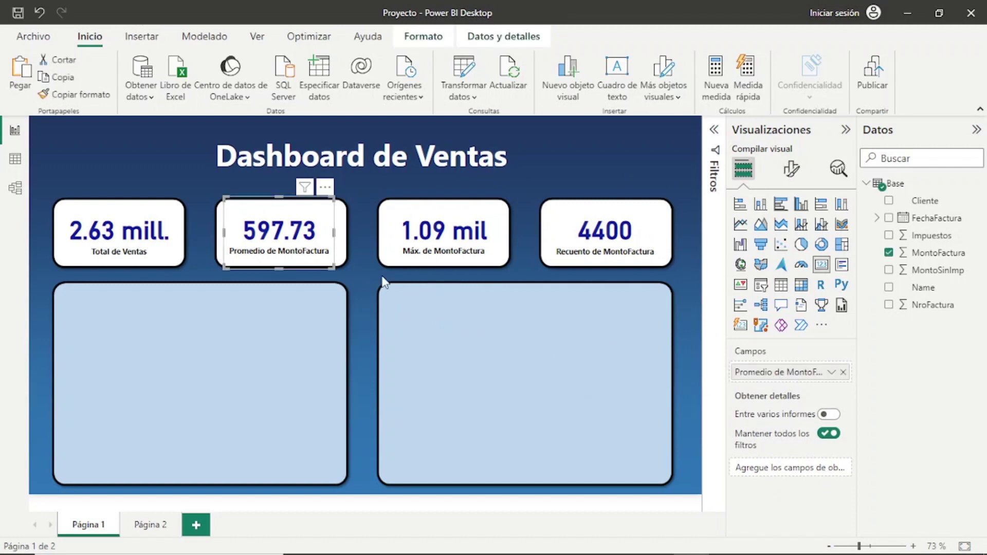
Rename the average, maximum and count fields to Prom. Ventas, Máx. Venta and Núm. Registros
{"action": "double_click", "coordinate": [766, 375]}
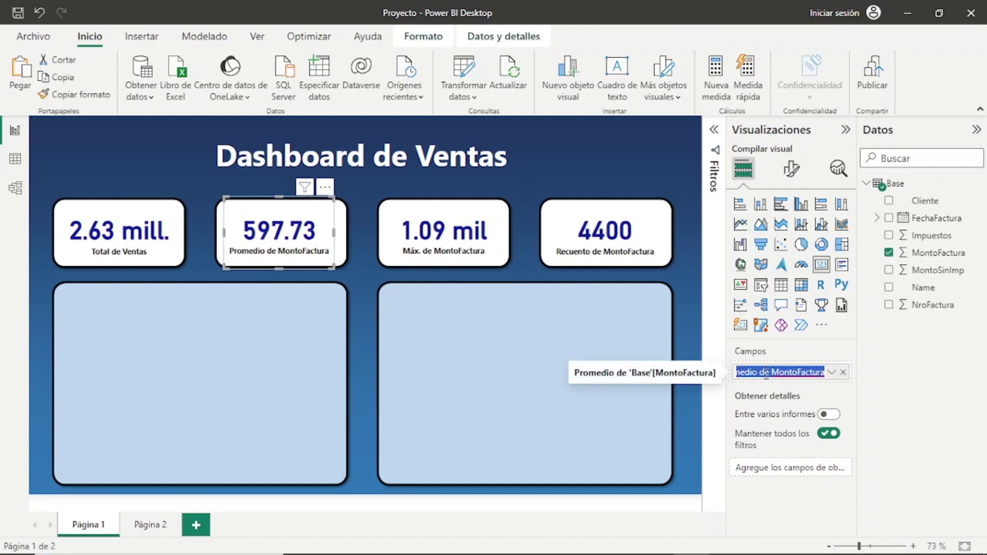
{"action": "type", "text": "Prom"}
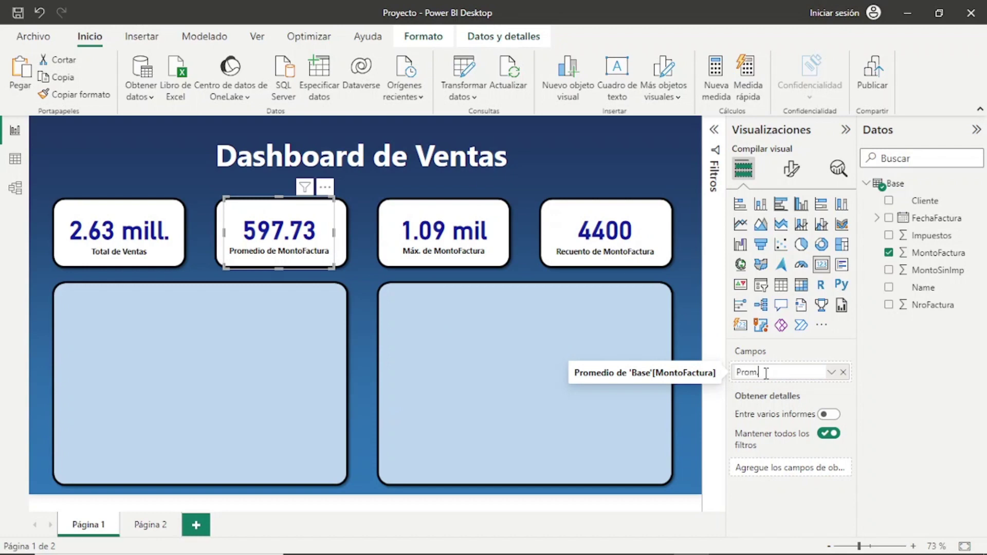
{"action": "type", "text": ". Ventas"}
{"action": "key", "text": "Return"}
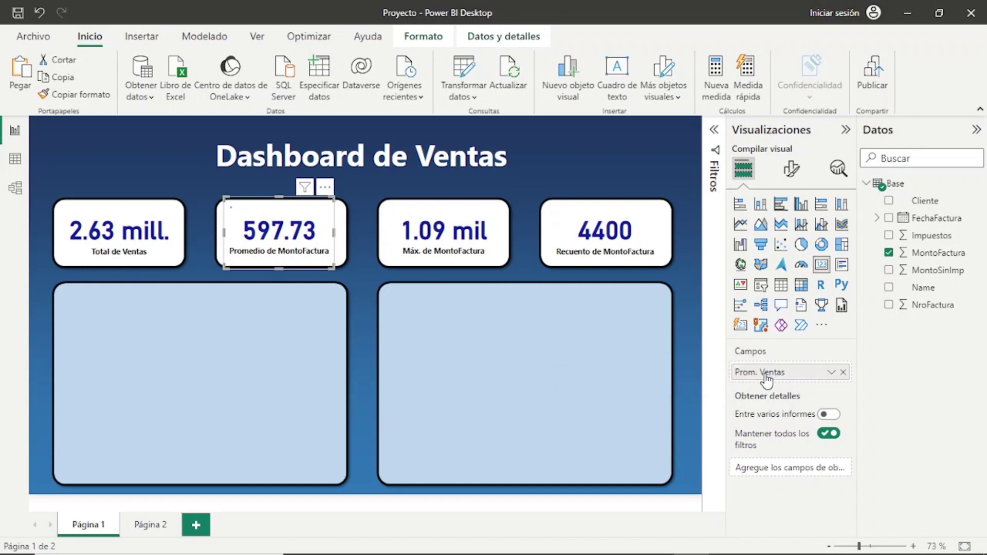
{"action": "left_click", "coordinate": [481, 260]}
{"action": "double_click", "coordinate": [787, 369]}
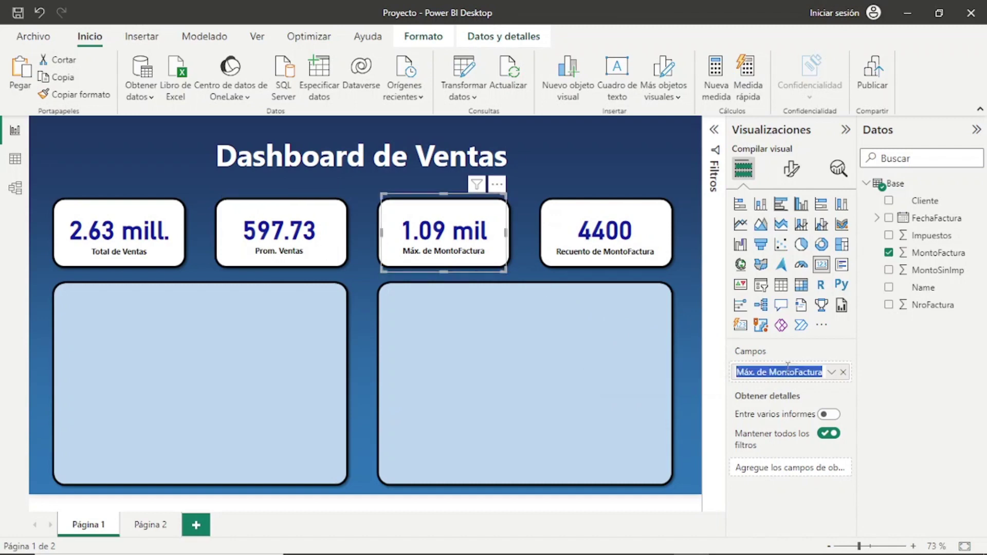
{"action": "type", "text": "Má"}
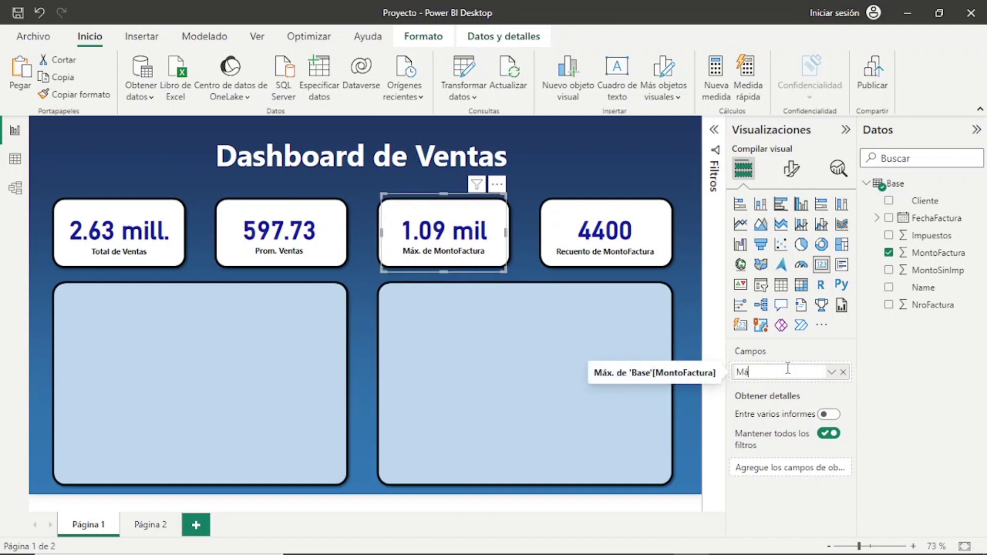
{"action": "type", "text": "x. Venta"}
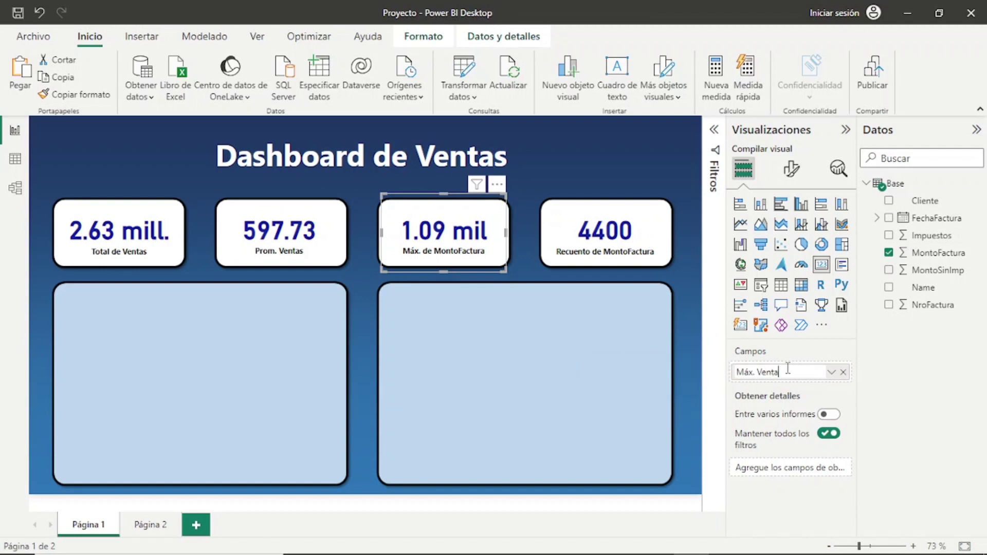
{"action": "key", "text": "Return"}
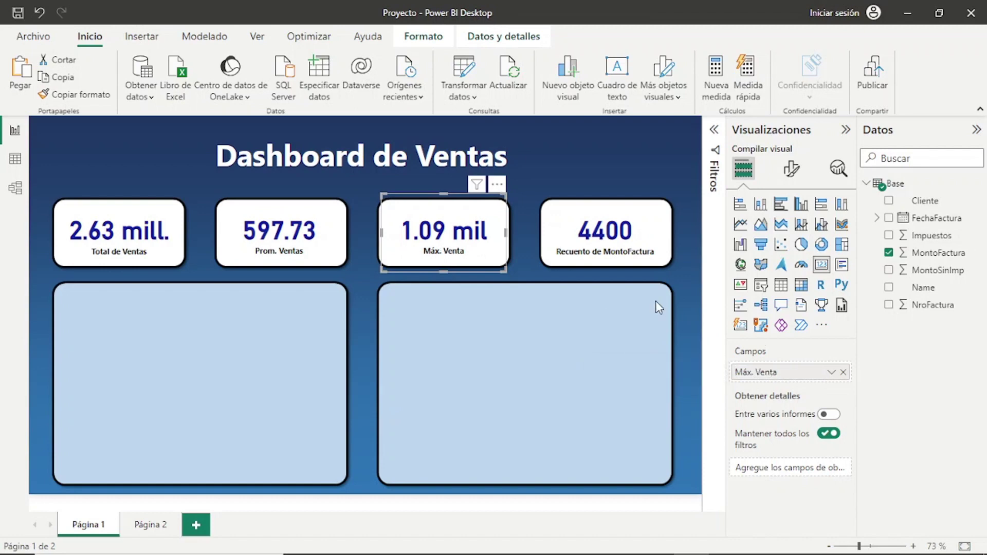
{"action": "left_click", "coordinate": [611, 257]}
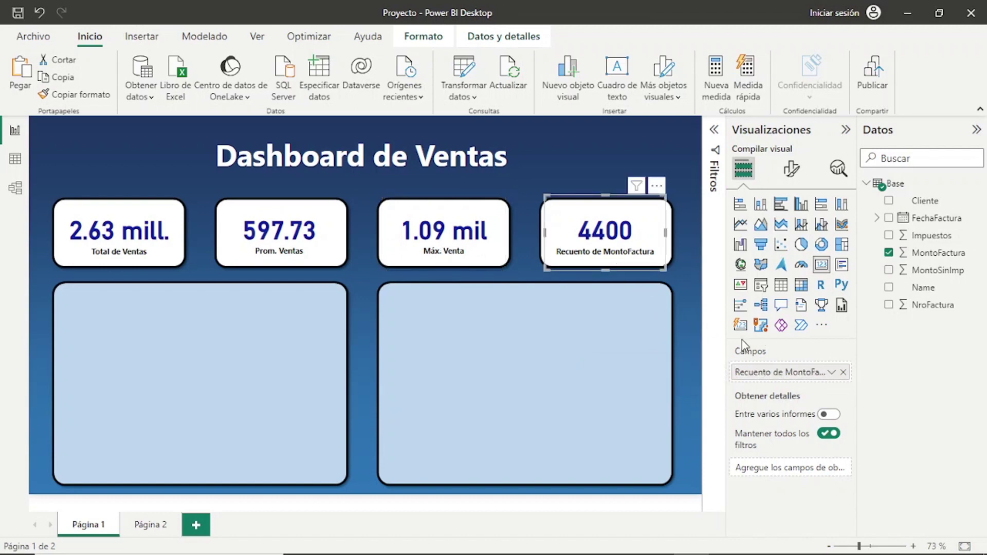
{"action": "double_click", "coordinate": [792, 373]}
{"action": "type", "text": "Núm. Registros"}
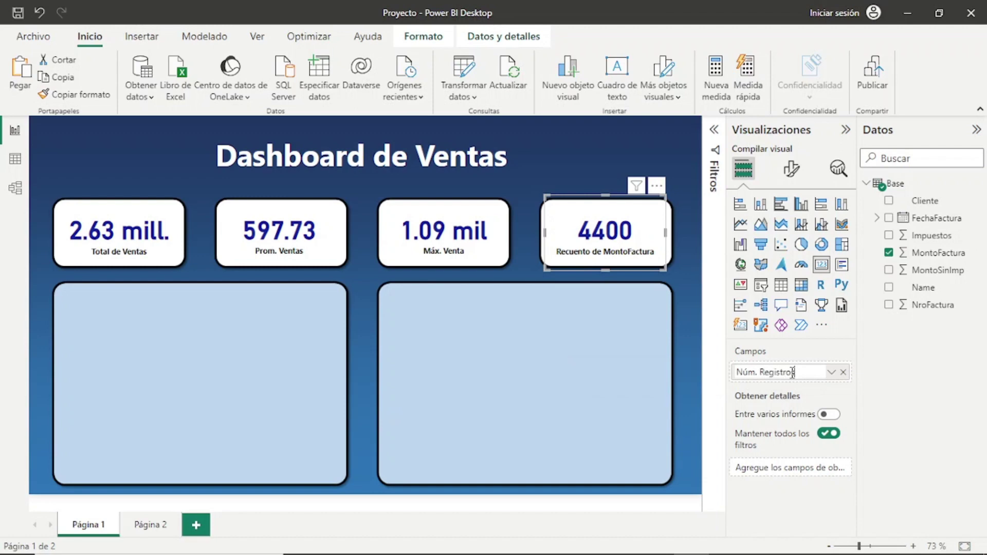
{"action": "key", "text": "Return"}
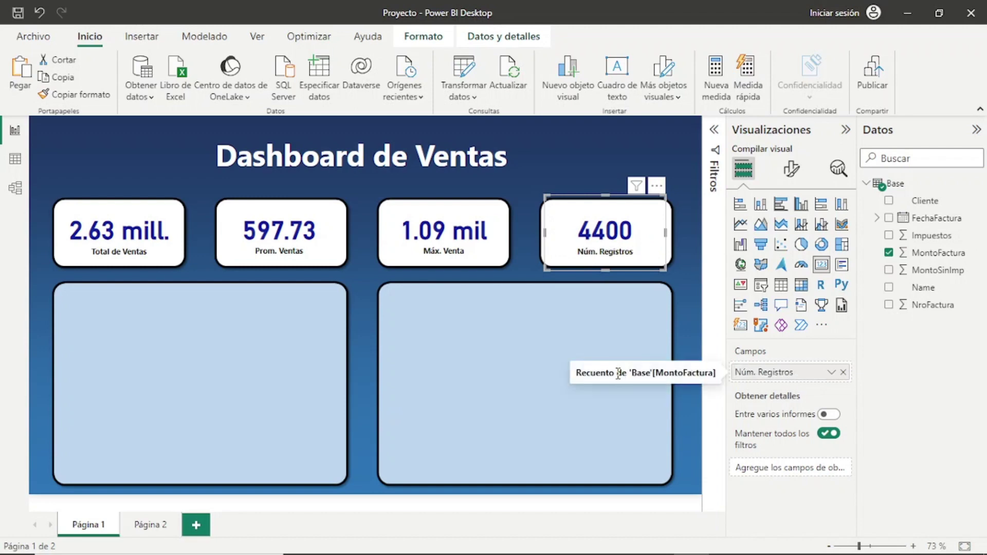
{"action": "left_click", "coordinate": [445, 359]}
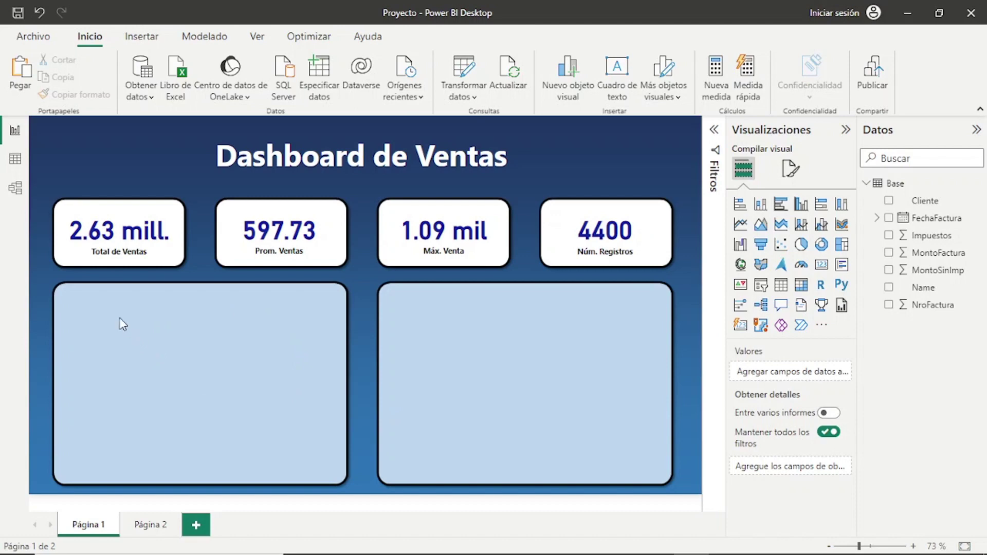
Add a clustered column chart filling the lower-left box, with Cliente on Eje X and Impuestos on Eje Y
{"action": "left_click_drag", "start_coordinate": [89, 301], "coordinate": [320, 455]}
{"action": "left_click", "coordinate": [800, 206]}
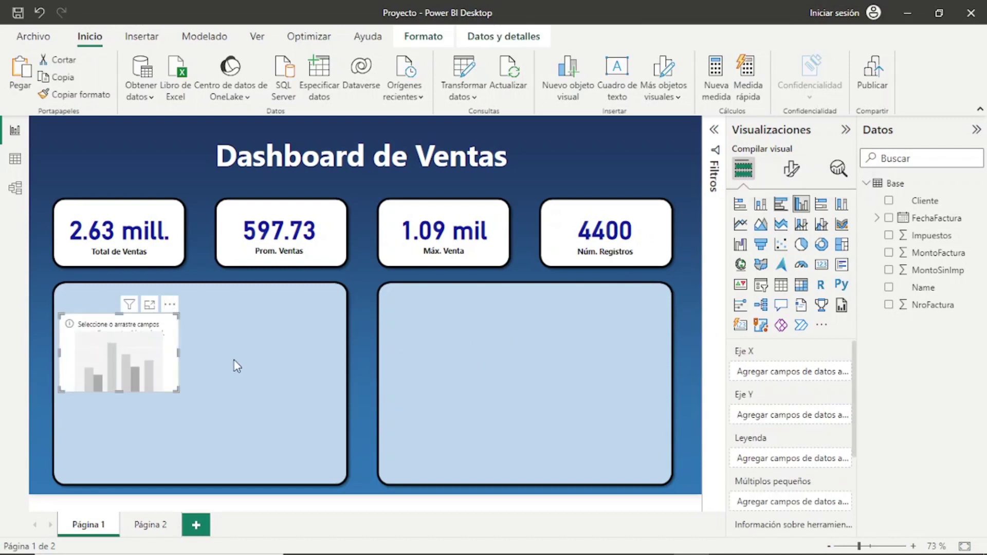
{"action": "left_click_drag", "start_coordinate": [158, 351], "coordinate": [163, 327]}
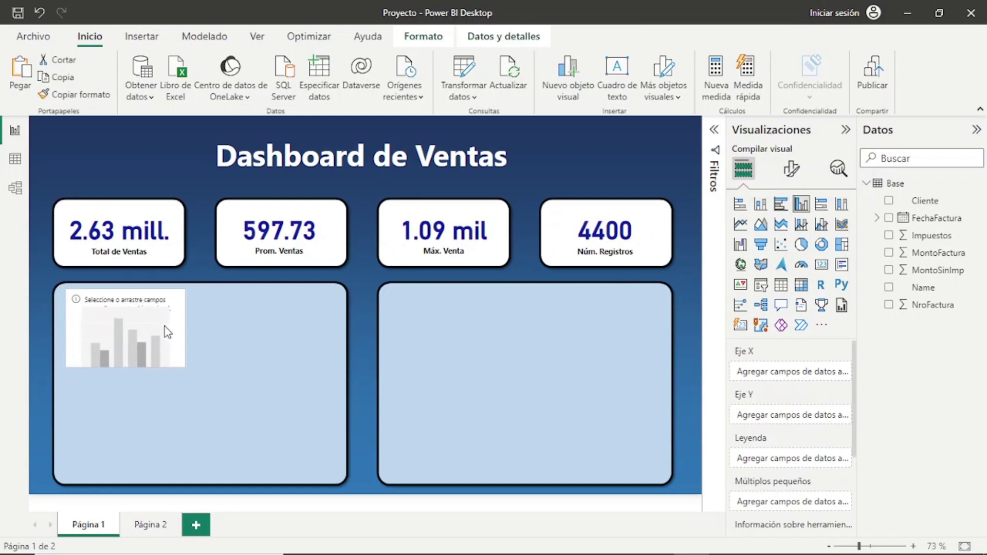
{"action": "mouse_move", "coordinate": [179, 368]}
{"action": "left_mouse_down"}
{"action": "mouse_move", "coordinate": [330, 446]}
{"action": "mouse_move", "coordinate": [341, 477]}
{"action": "left_mouse_up"}
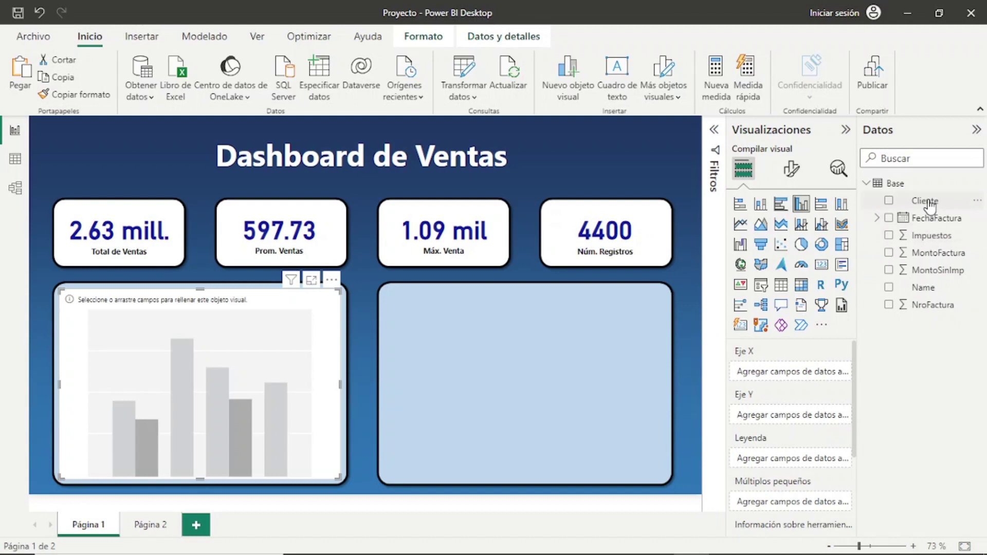
{"action": "left_click_drag", "start_coordinate": [930, 204], "coordinate": [801, 373]}
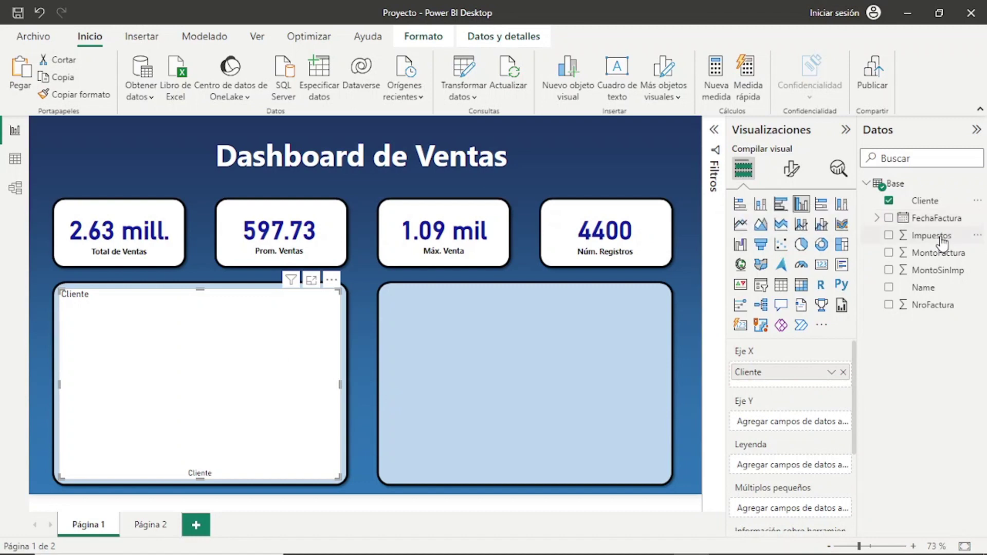
{"action": "left_click_drag", "start_coordinate": [943, 236], "coordinate": [810, 424]}
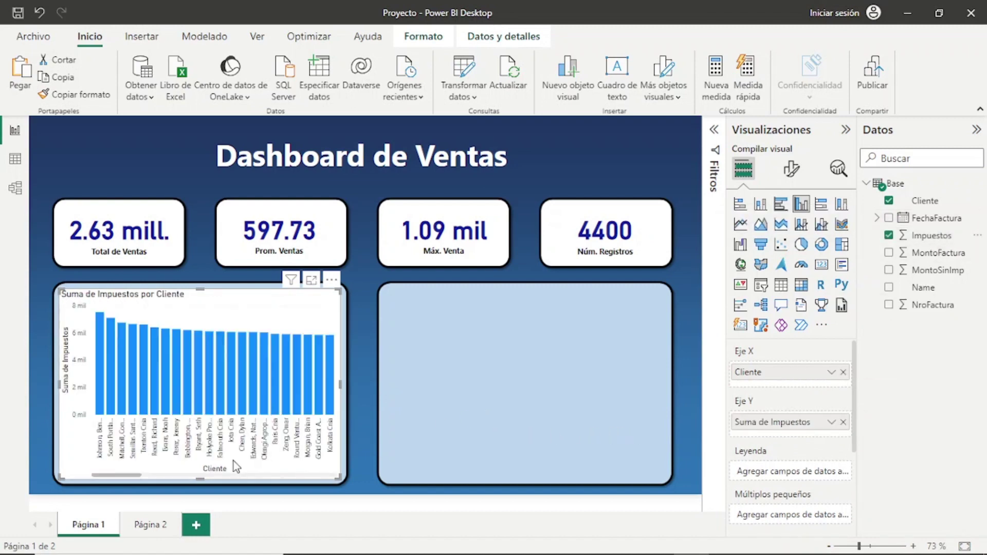
{"action": "mouse_move", "coordinate": [133, 476]}
{"action": "left_mouse_down"}
{"action": "mouse_move", "coordinate": [266, 489]}
{"action": "mouse_move", "coordinate": [99, 488]}
{"action": "left_mouse_up"}
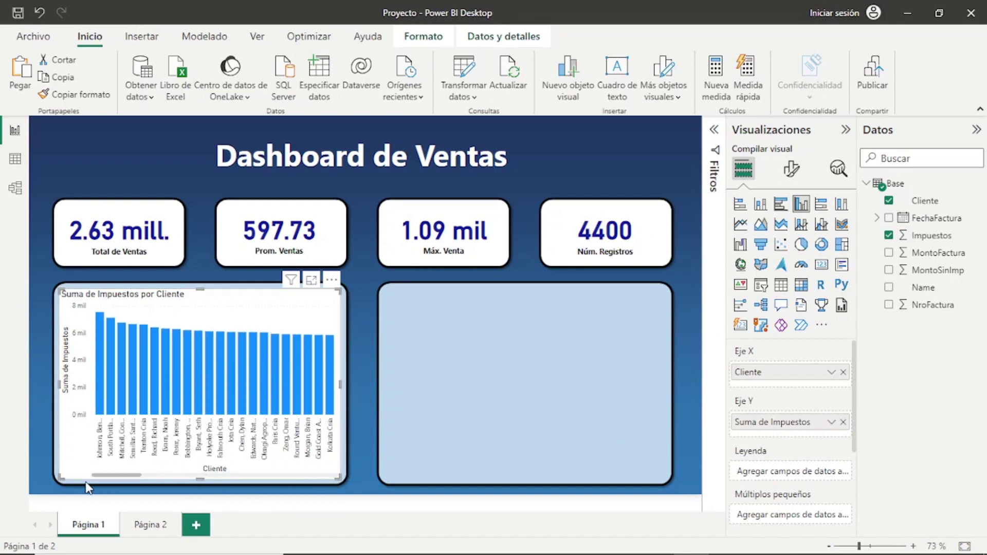
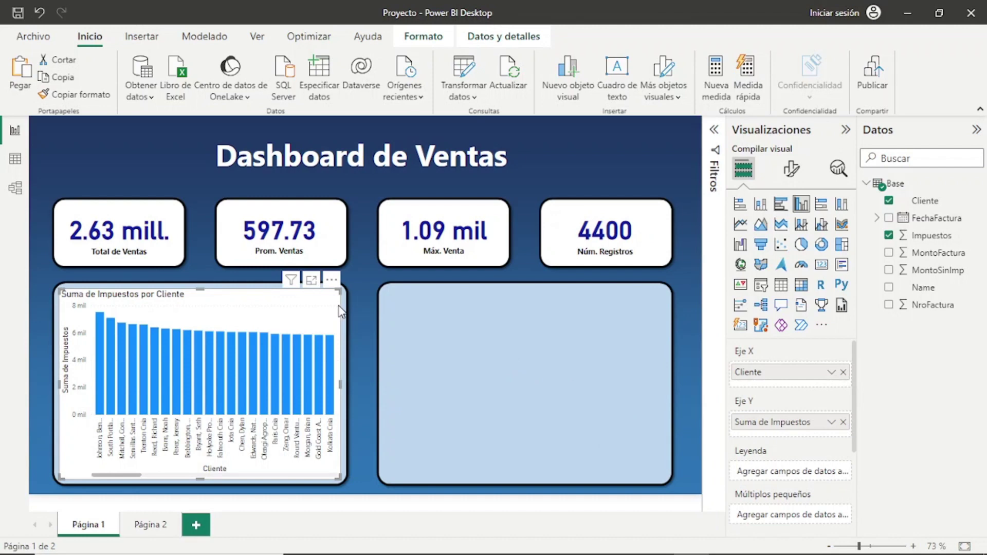
Remove the X-axis title 'Cliente' and make the customer labels bold and dark blue
{"action": "left_click", "coordinate": [794, 173]}
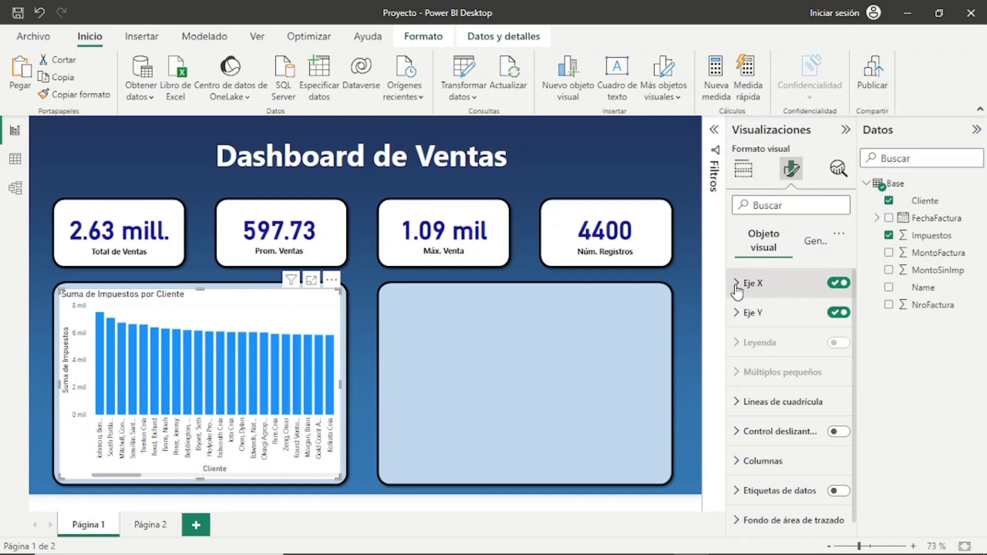
{"action": "left_click", "coordinate": [738, 284]}
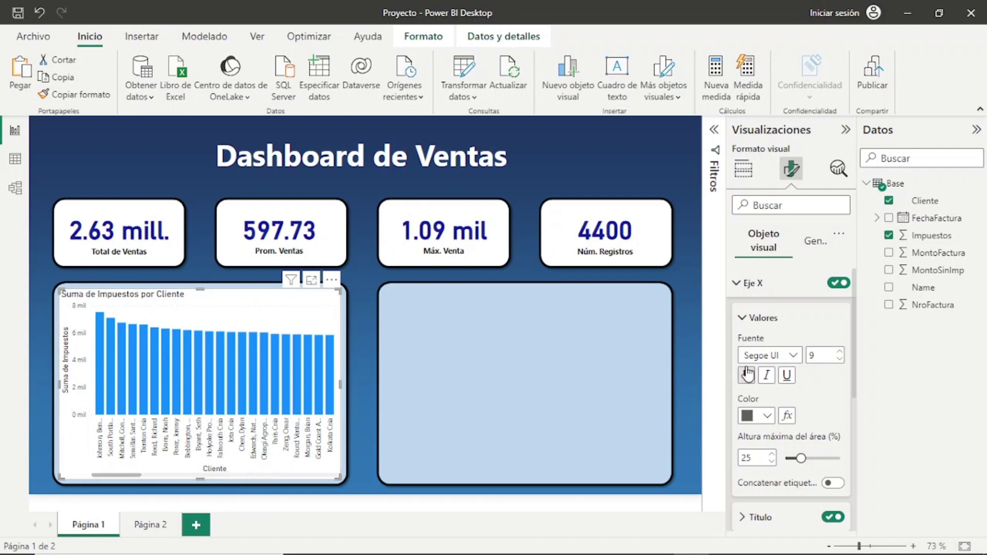
{"action": "scroll", "coordinate": [820, 368], "scroll_direction": "down", "scroll_amount": 3}
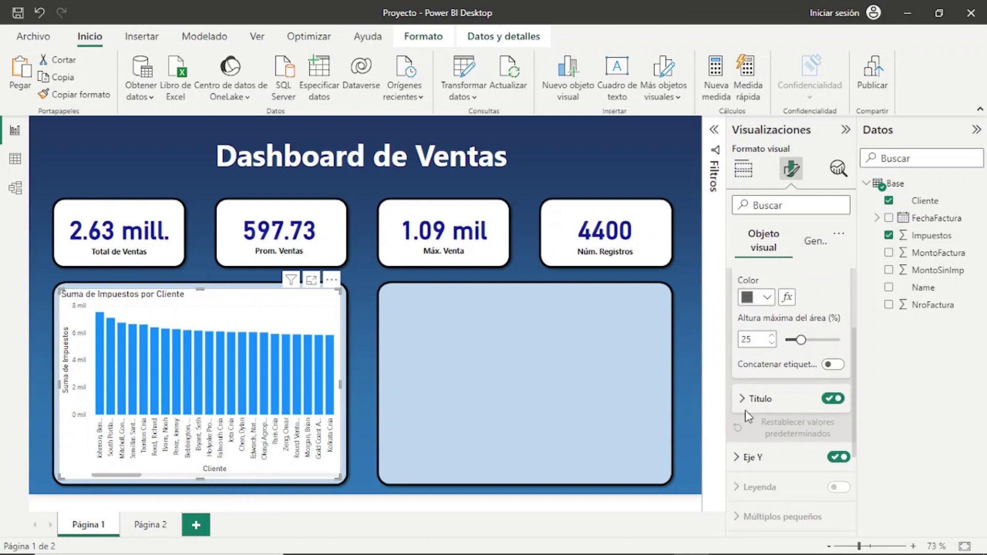
{"action": "left_click", "coordinate": [830, 400]}
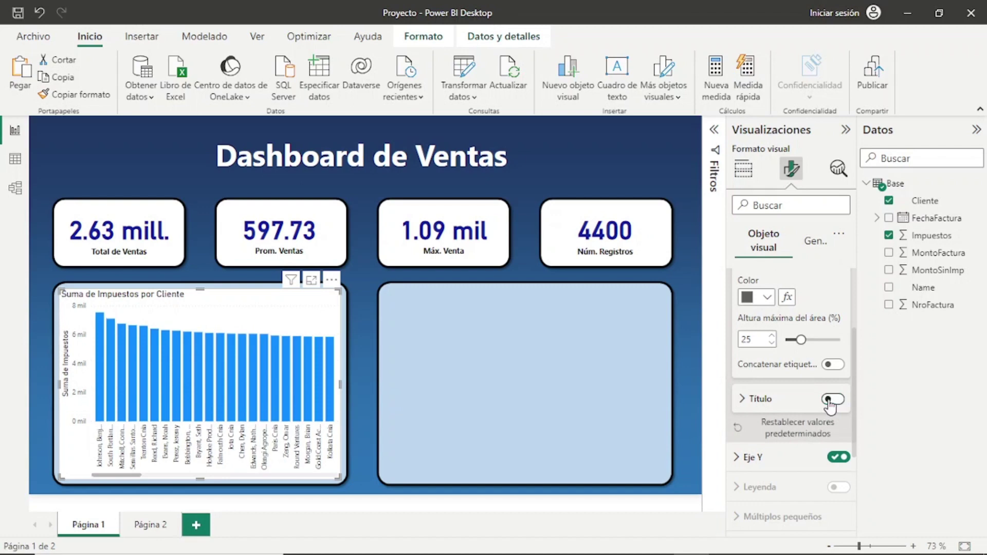
{"action": "scroll", "coordinate": [815, 391], "scroll_direction": "up", "scroll_amount": 1}
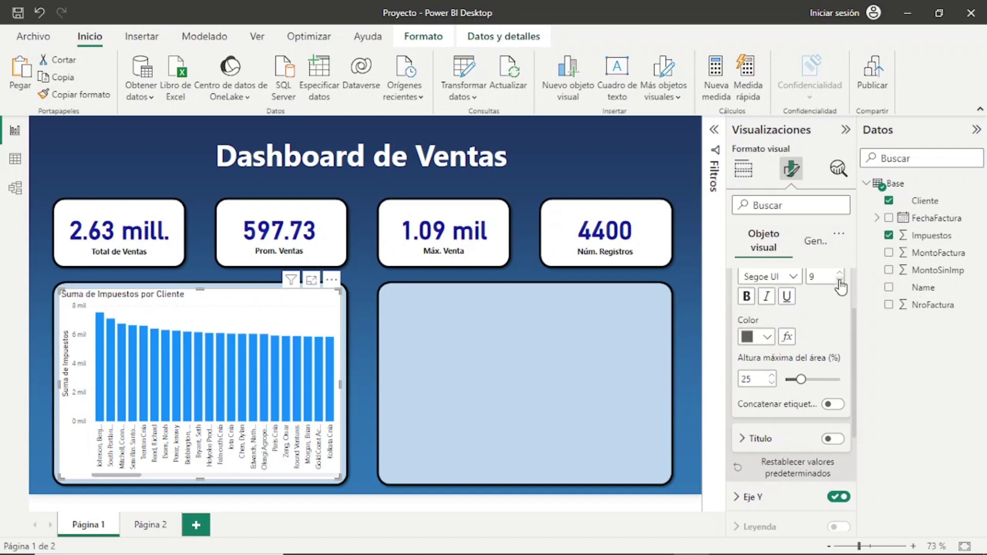
{"action": "left_click", "coordinate": [747, 296]}
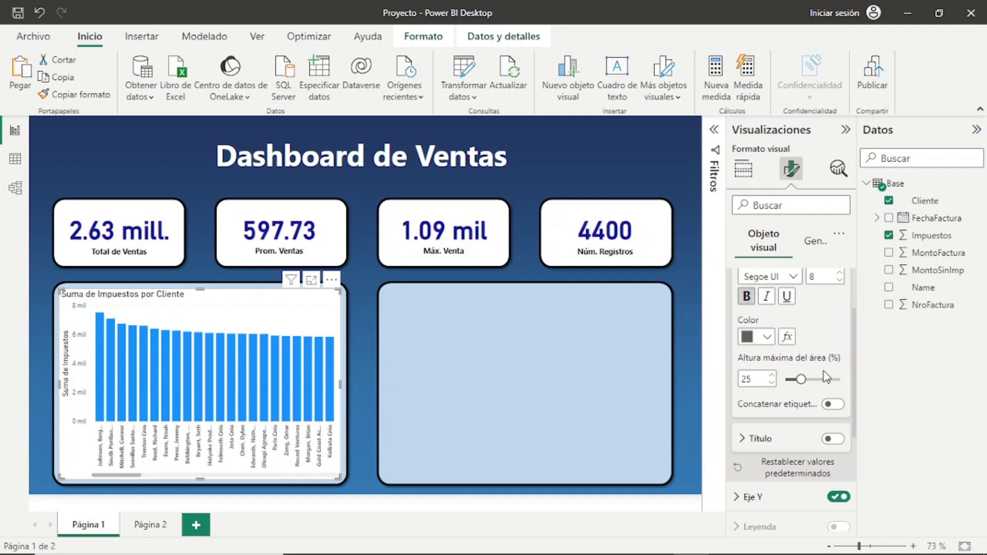
{"action": "left_click", "coordinate": [771, 341]}
{"action": "left_click", "coordinate": [775, 282]}
{"action": "scroll", "coordinate": [827, 375], "scroll_direction": "up", "scroll_amount": 3}
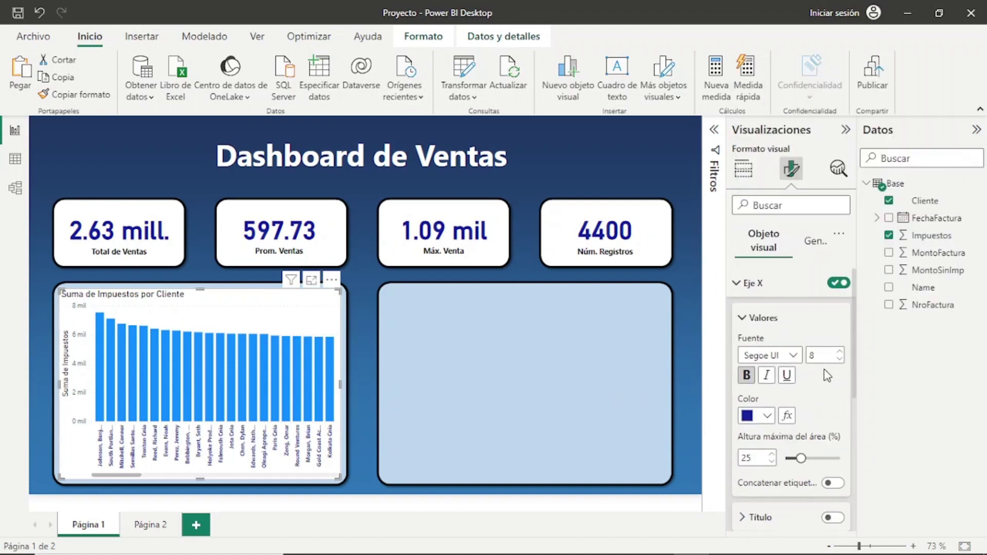
{"action": "left_click", "coordinate": [740, 319]}
{"action": "left_click", "coordinate": [734, 289]}
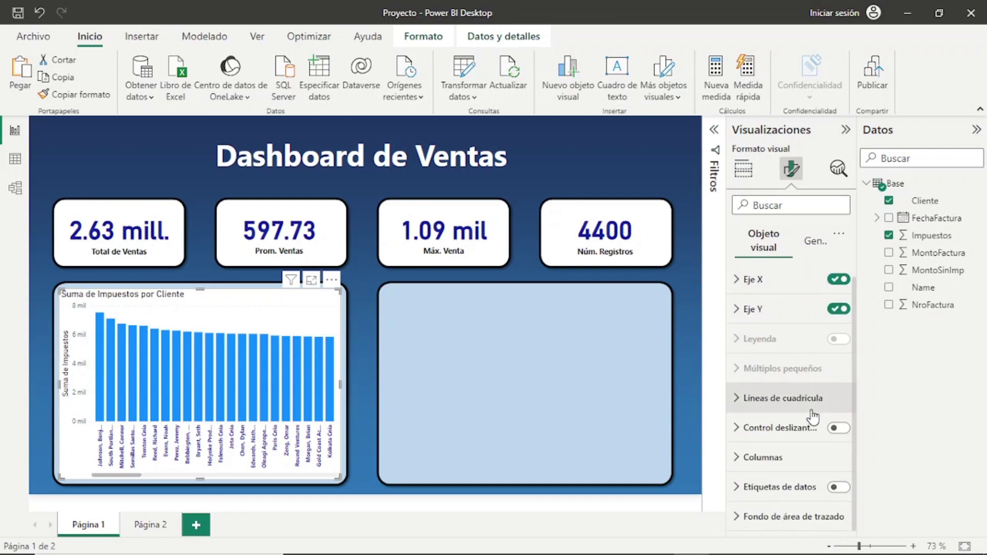
Hide the 'Suma de Impuestos' Y-axis title, then switch the Y axis off entirely
{"action": "scroll", "coordinate": [771, 396], "scroll_direction": "up", "scroll_amount": 1}
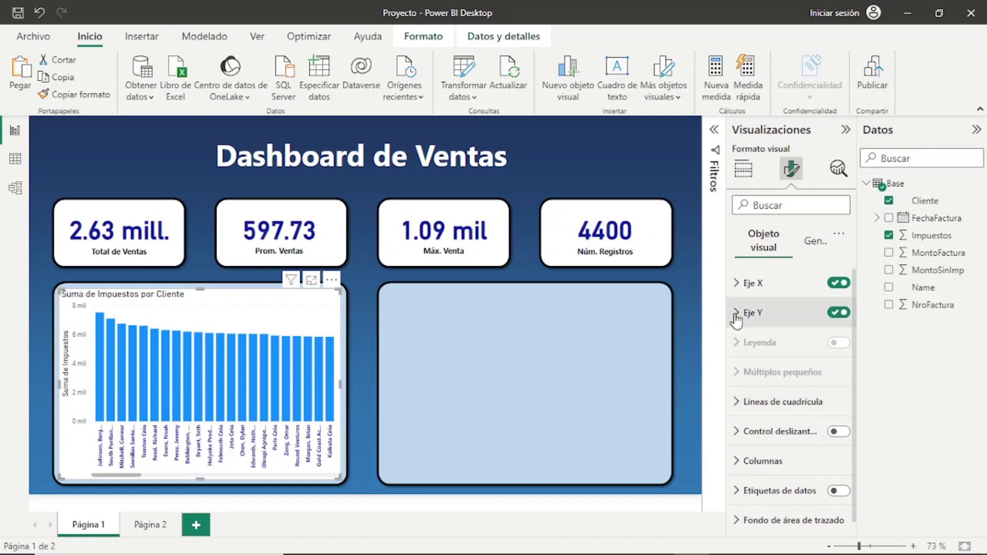
{"action": "left_click", "coordinate": [736, 314]}
{"action": "scroll", "coordinate": [802, 391], "scroll_direction": "down", "scroll_amount": 2}
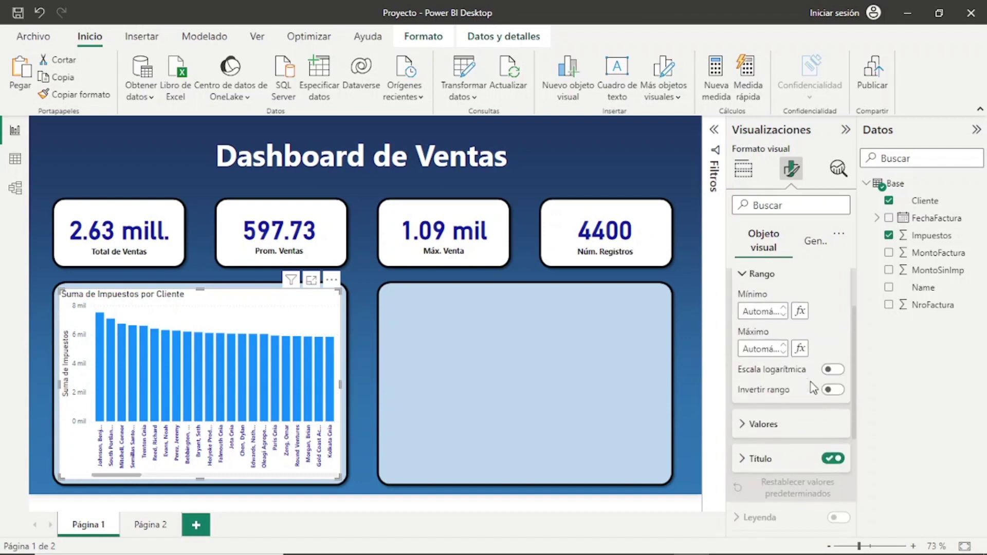
{"action": "scroll", "coordinate": [815, 393], "scroll_direction": "down", "scroll_amount": 3}
{"action": "left_click", "coordinate": [831, 375]}
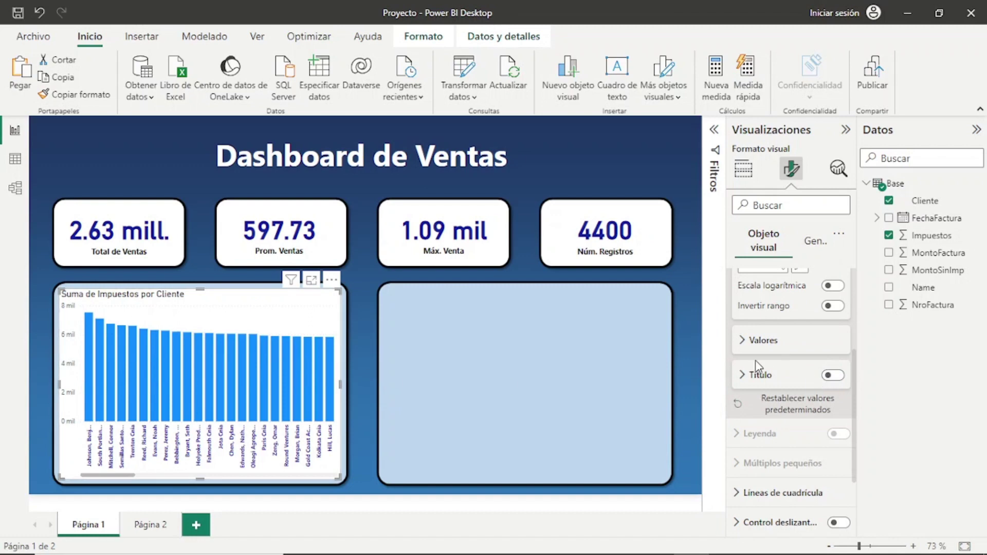
{"action": "scroll", "coordinate": [752, 358], "scroll_direction": "up", "scroll_amount": 2}
{"action": "scroll", "coordinate": [751, 350], "scroll_direction": "up", "scroll_amount": 1}
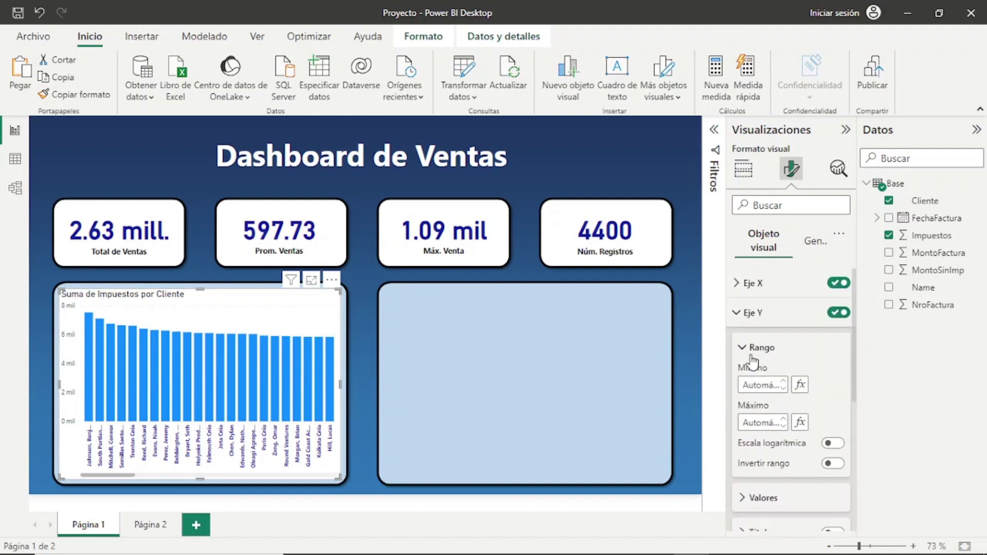
{"action": "left_click", "coordinate": [839, 313]}
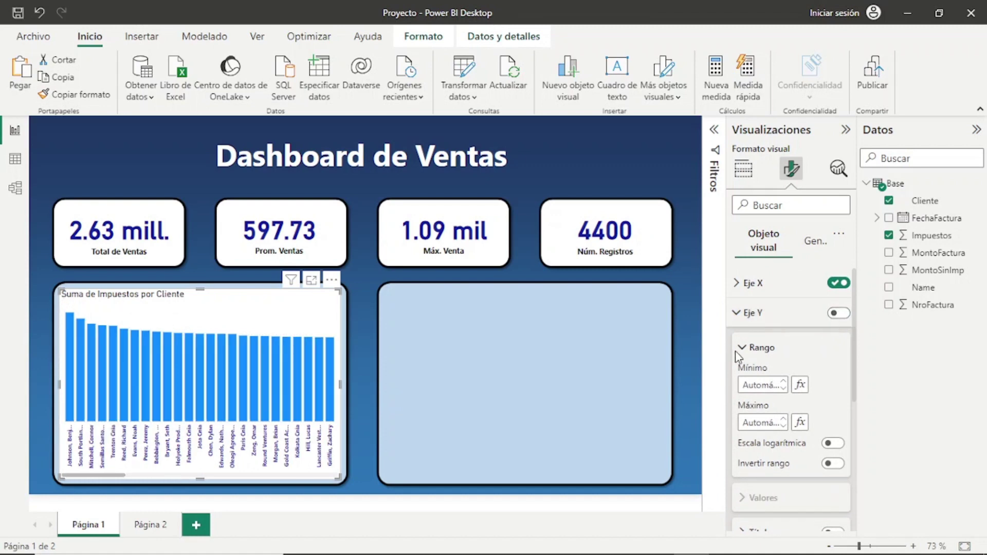
Set the Columnas default colour of the tax chart to the recent dark blue
{"action": "left_click", "coordinate": [737, 315]}
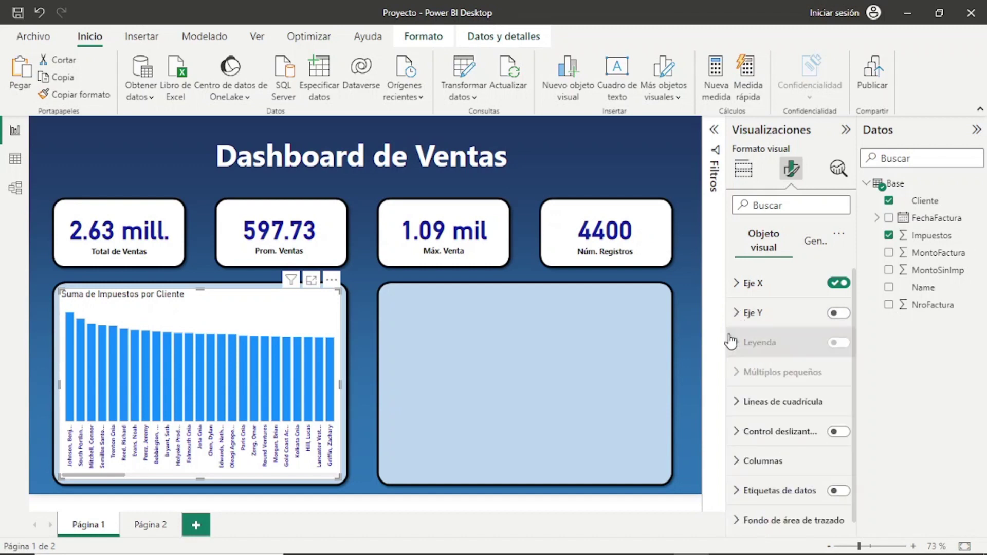
{"action": "left_click", "coordinate": [740, 456]}
{"action": "scroll", "coordinate": [796, 431], "scroll_direction": "down", "scroll_amount": 3}
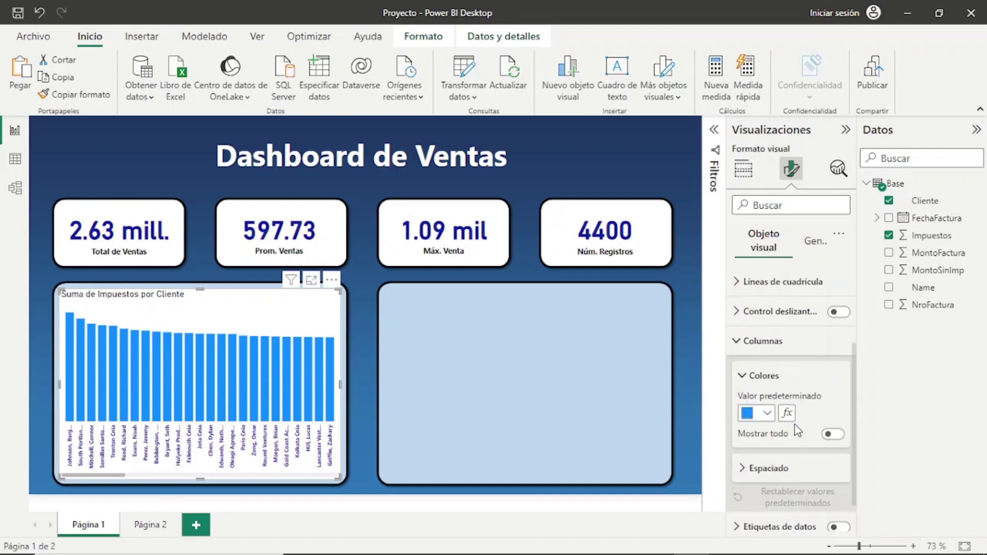
{"action": "left_click", "coordinate": [766, 410]}
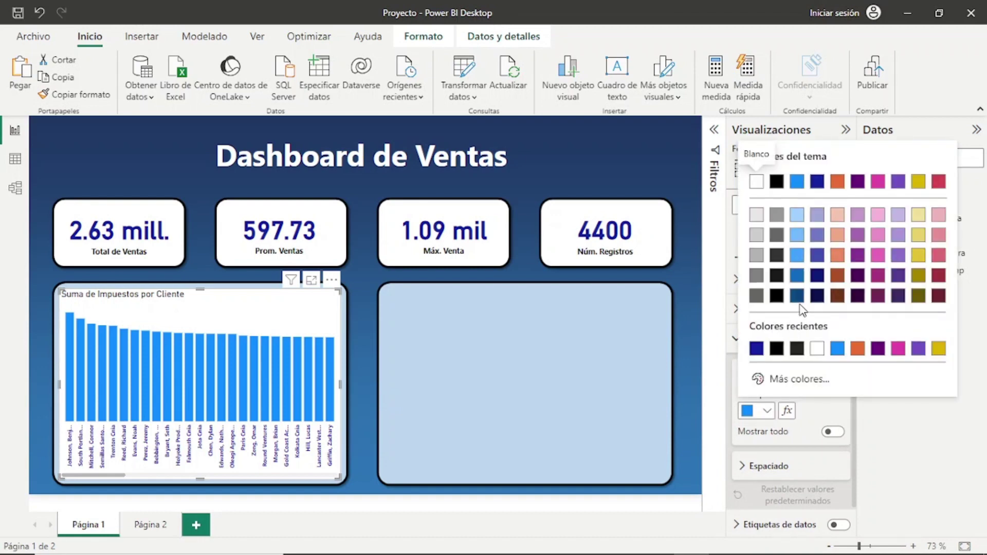
{"action": "left_click", "coordinate": [759, 349]}
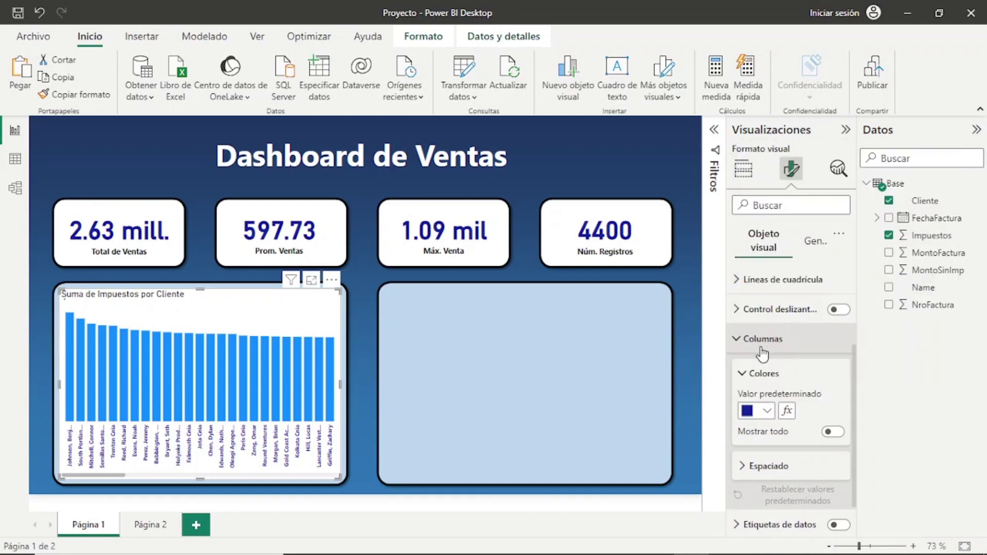
{"action": "scroll", "coordinate": [835, 406], "scroll_direction": "down", "scroll_amount": 1}
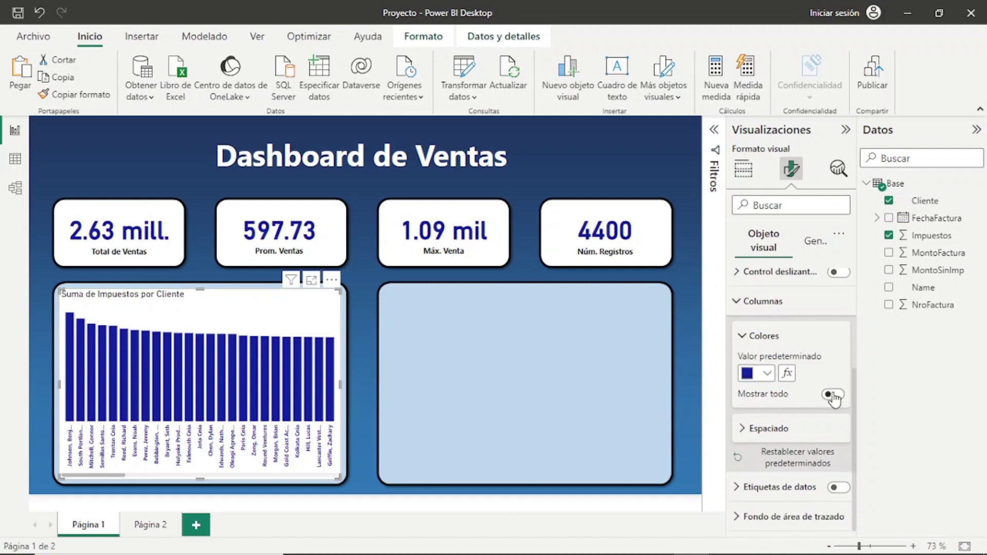
{"action": "left_click", "coordinate": [743, 335]}
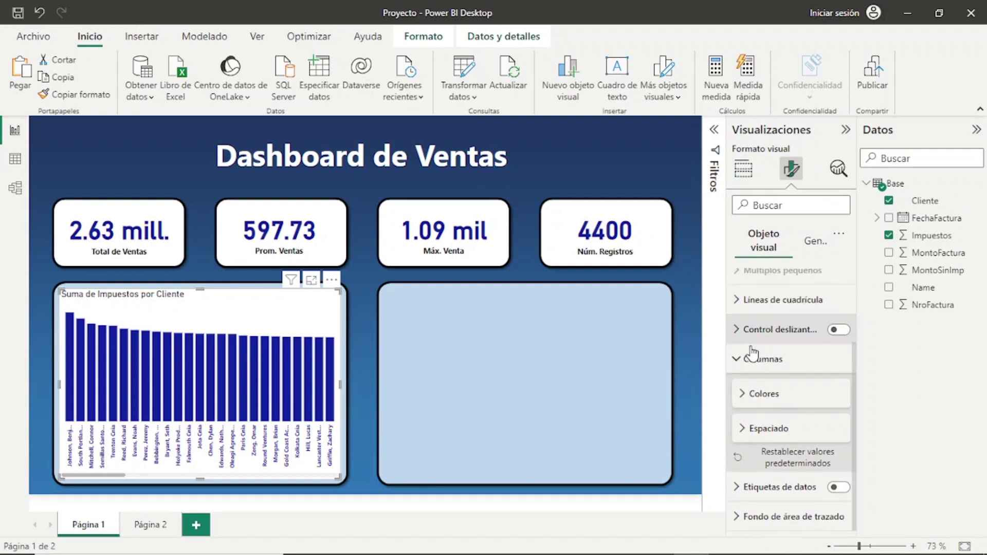
{"action": "scroll", "coordinate": [820, 392], "scroll_direction": "up", "scroll_amount": 3}
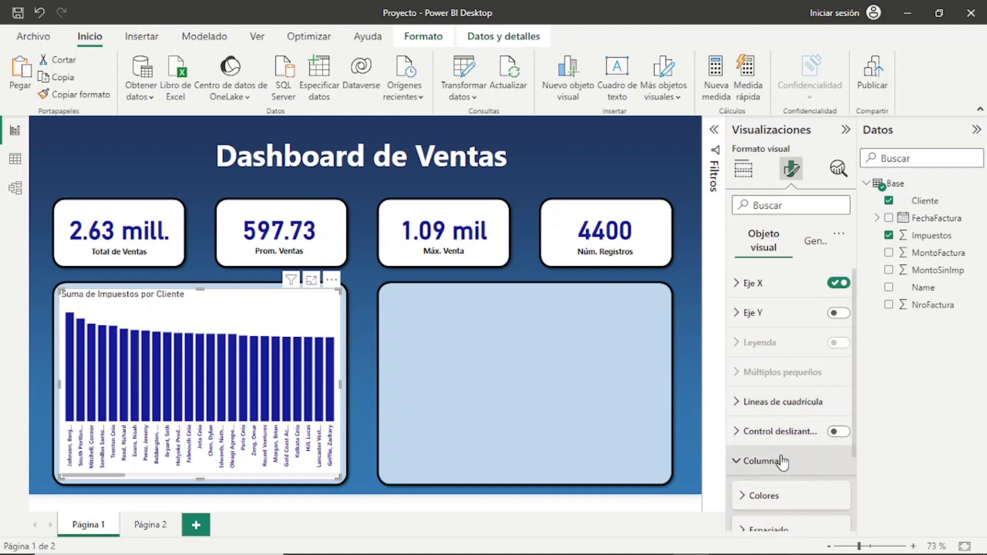
{"action": "scroll", "coordinate": [797, 437], "scroll_direction": "down", "scroll_amount": 3}
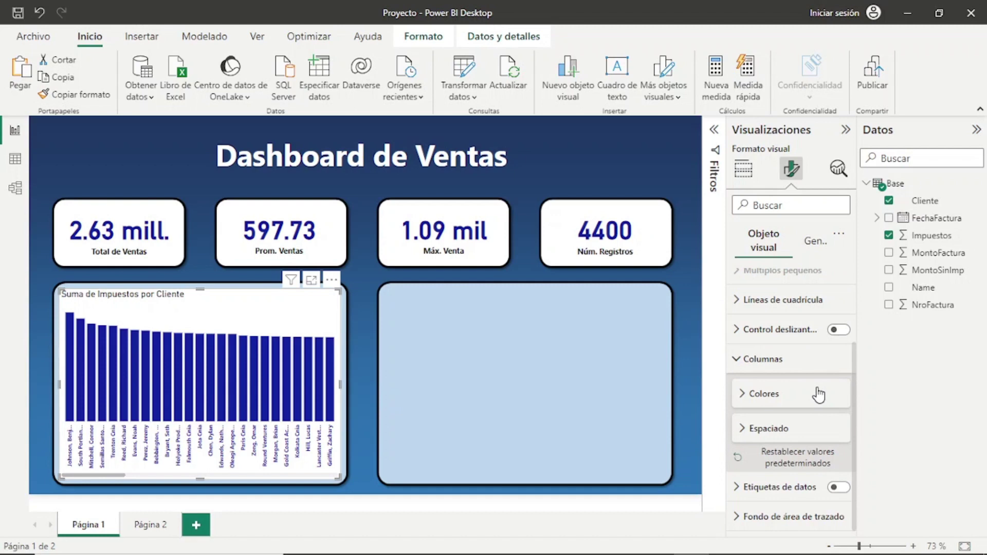
{"action": "scroll", "coordinate": [815, 387], "scroll_direction": "up", "scroll_amount": 2}
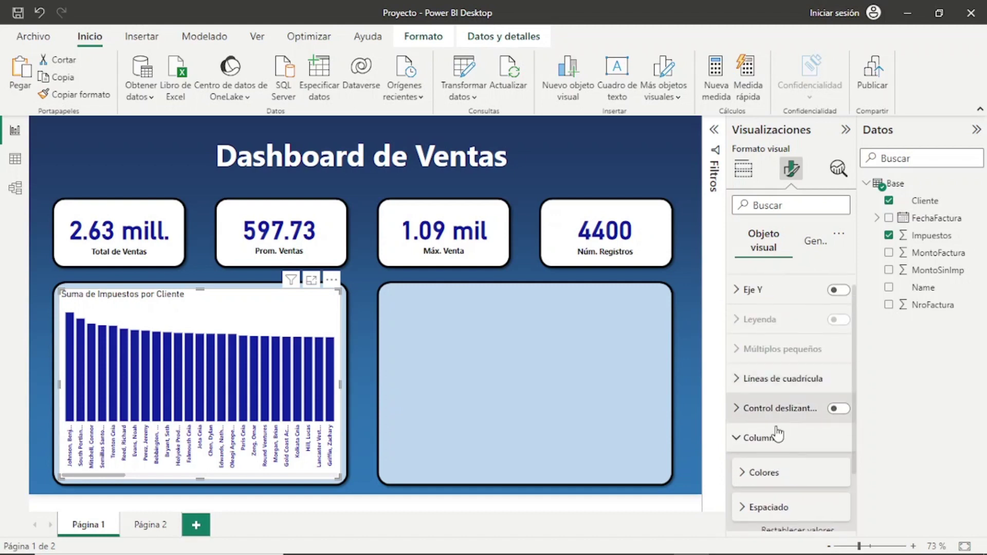
{"action": "scroll", "coordinate": [815, 329], "scroll_direction": "up", "scroll_amount": 1}
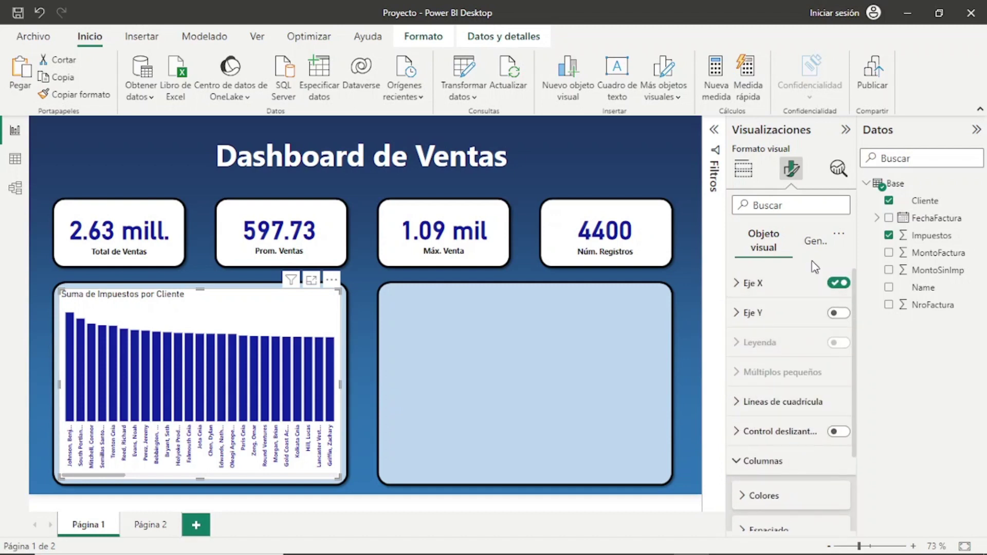
Make the chart background transparent and change its title text to 'Impuesto por Clientes'
{"action": "left_click", "coordinate": [807, 241]}
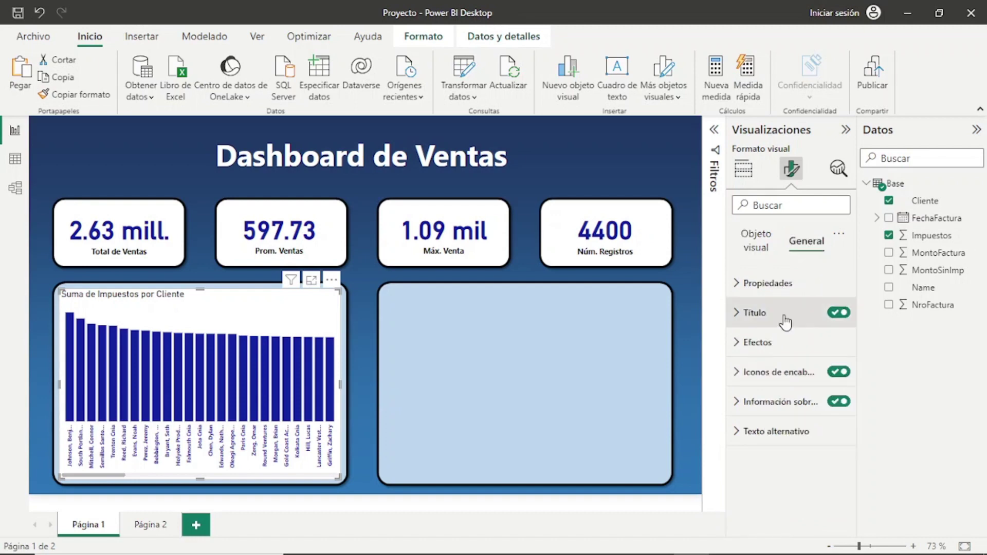
{"action": "left_click", "coordinate": [739, 352]}
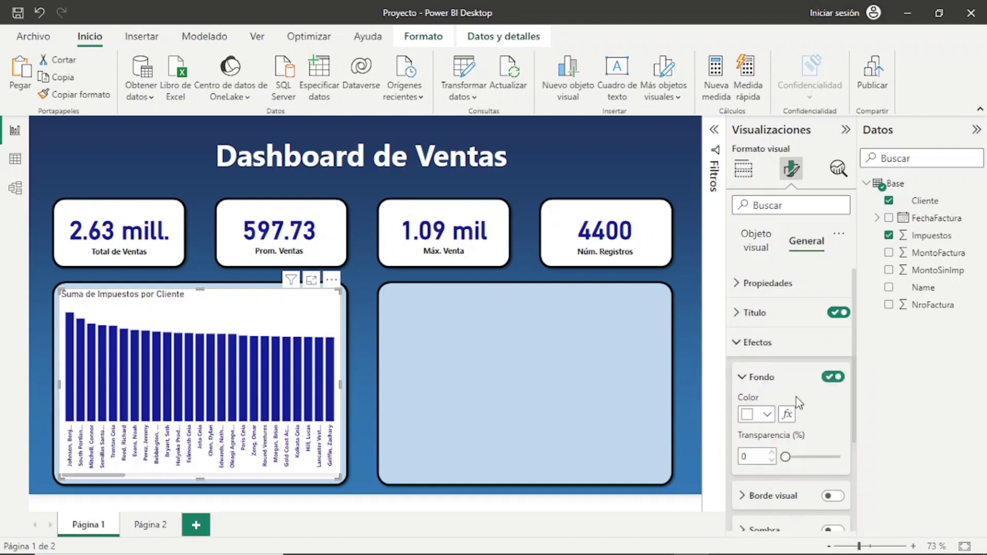
{"action": "left_click", "coordinate": [831, 379]}
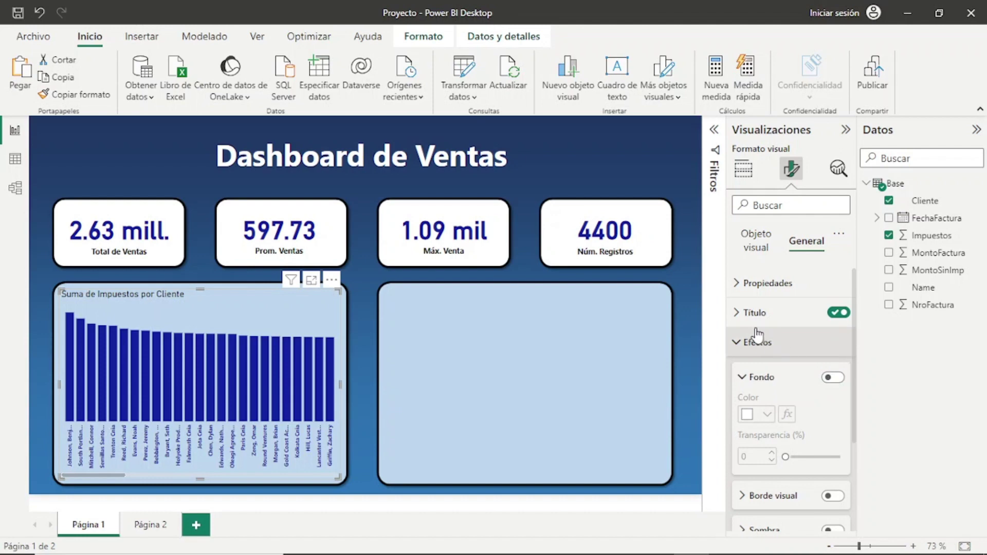
{"action": "left_click", "coordinate": [736, 314]}
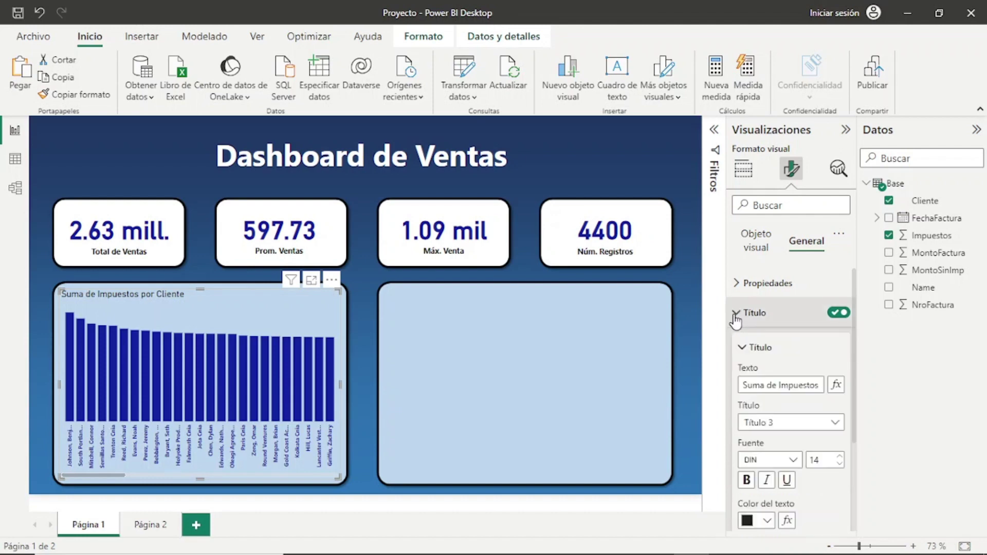
{"action": "triple_click", "coordinate": [792, 385]}
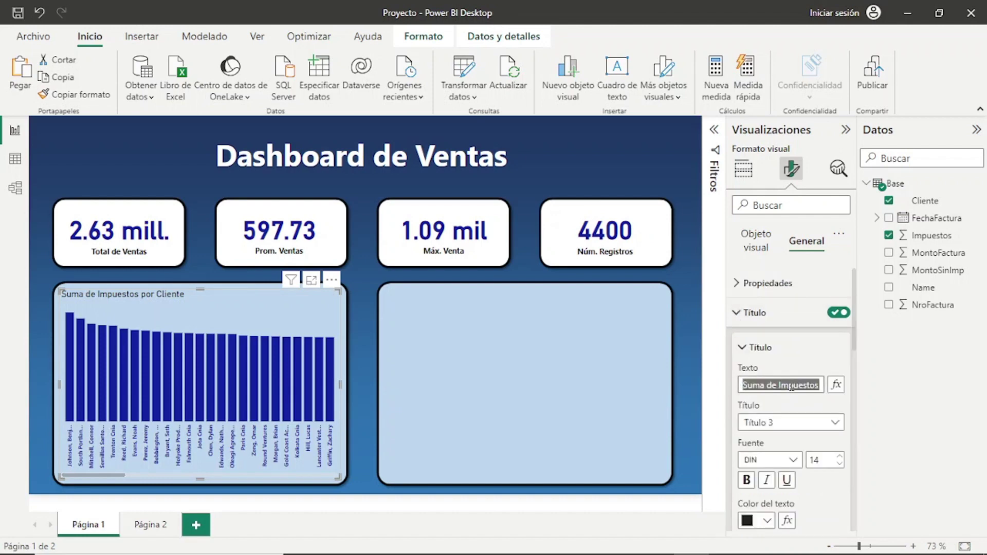
{"action": "type", "text": "Impo"}
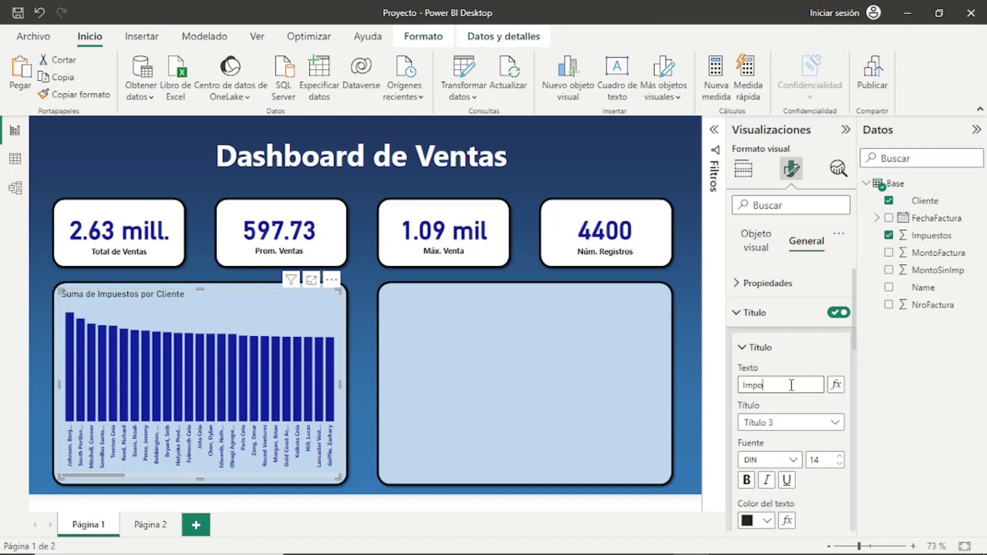
{"action": "key", "text": "BackSpace"}
{"action": "type", "text": "uesto por"}
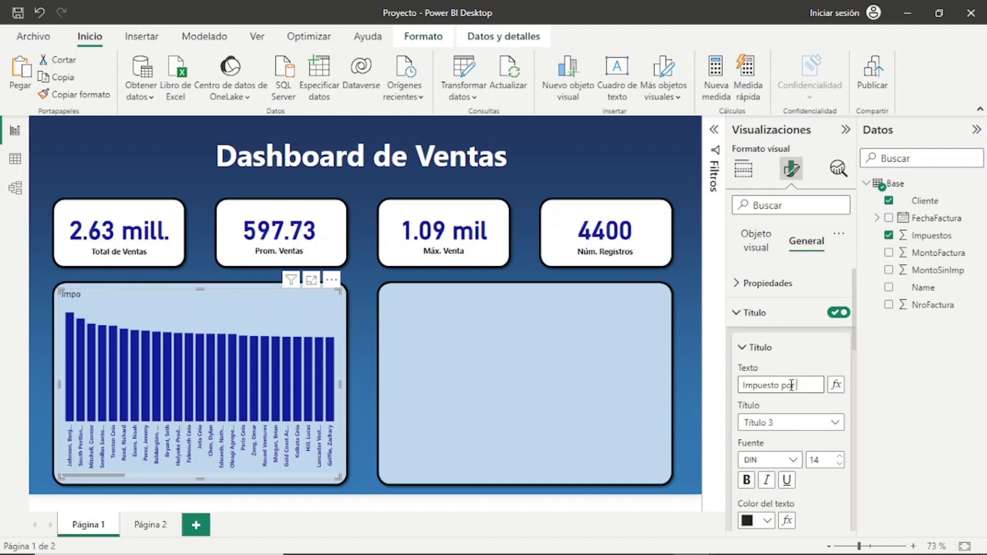
{"action": "type", "text": "Clien"}
{"action": "type", "text": "tes"}
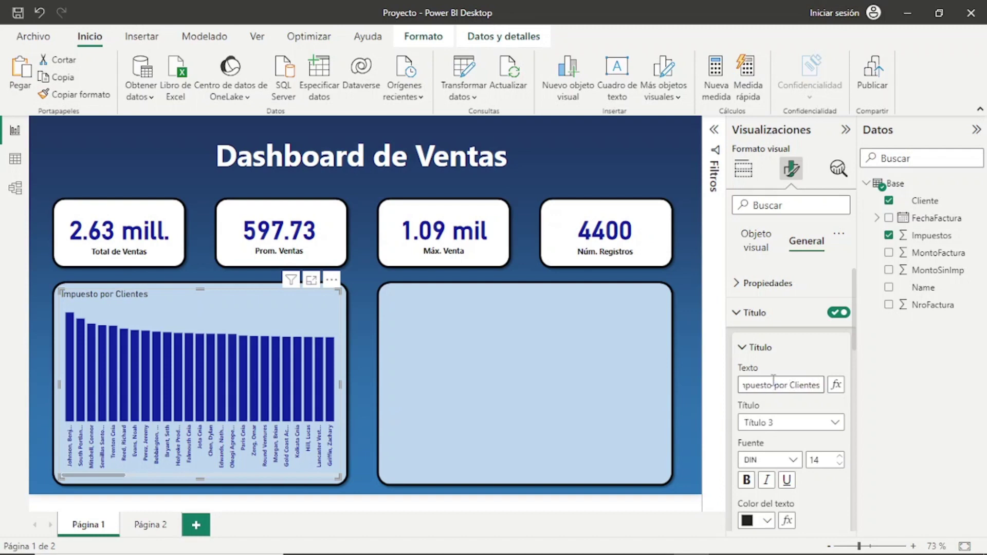
Style the title bold, size 15, centred, with white text on a dark-blue background
{"action": "scroll", "coordinate": [774, 379], "scroll_direction": "down", "scroll_amount": 1}
{"action": "left_click", "coordinate": [747, 440]}
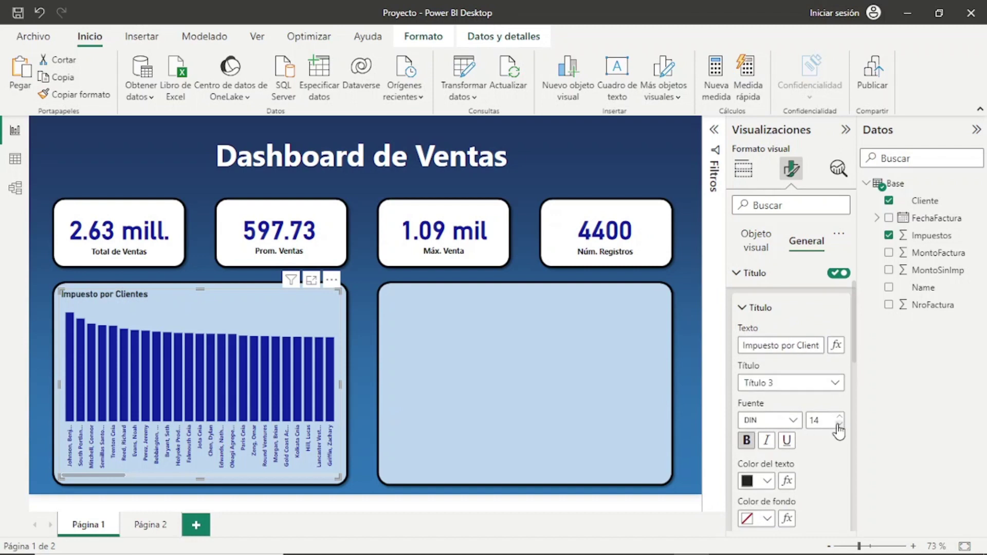
{"action": "left_click", "coordinate": [840, 417]}
{"action": "scroll", "coordinate": [826, 439], "scroll_direction": "down", "scroll_amount": 1}
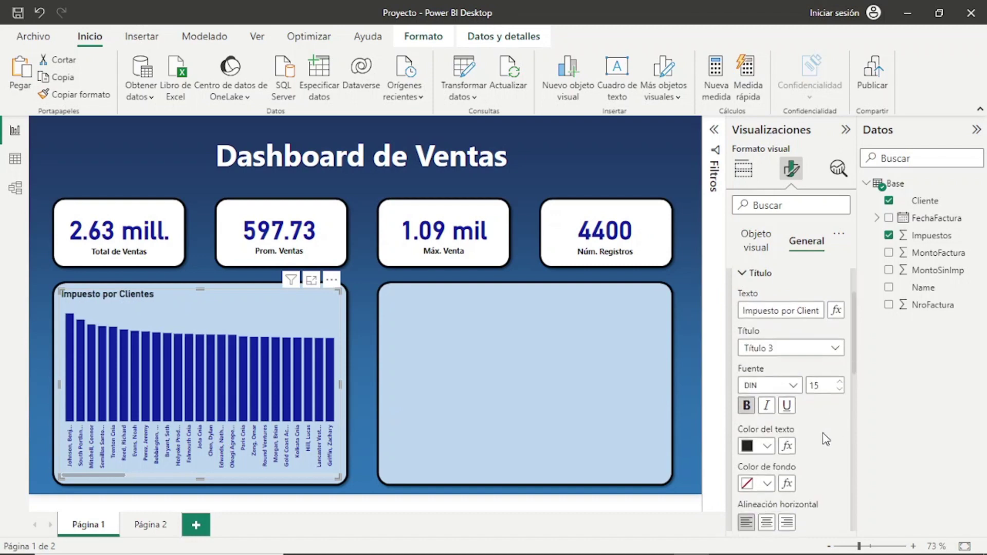
{"action": "scroll", "coordinate": [826, 440], "scroll_direction": "down", "scroll_amount": 1}
{"action": "left_click", "coordinate": [766, 479]}
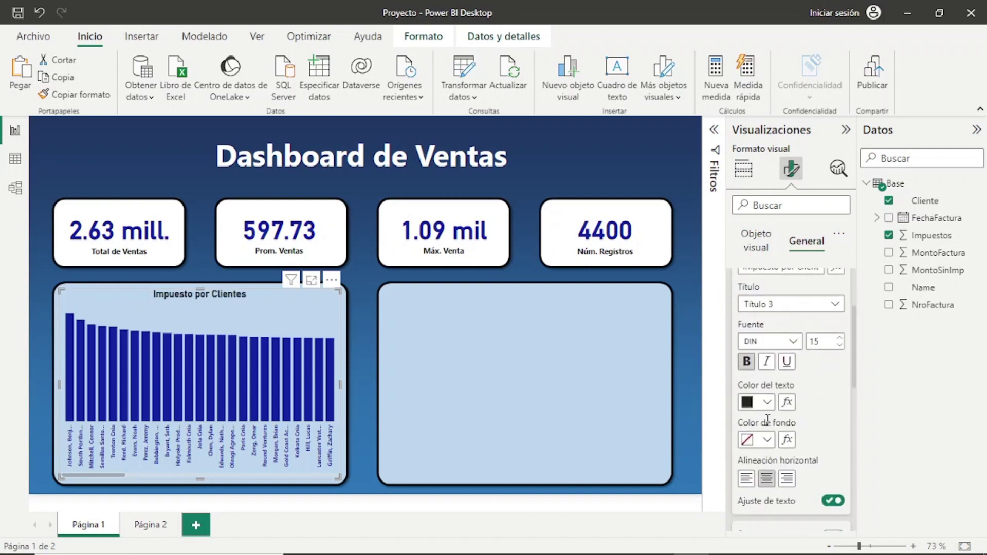
{"action": "left_click", "coordinate": [766, 402]}
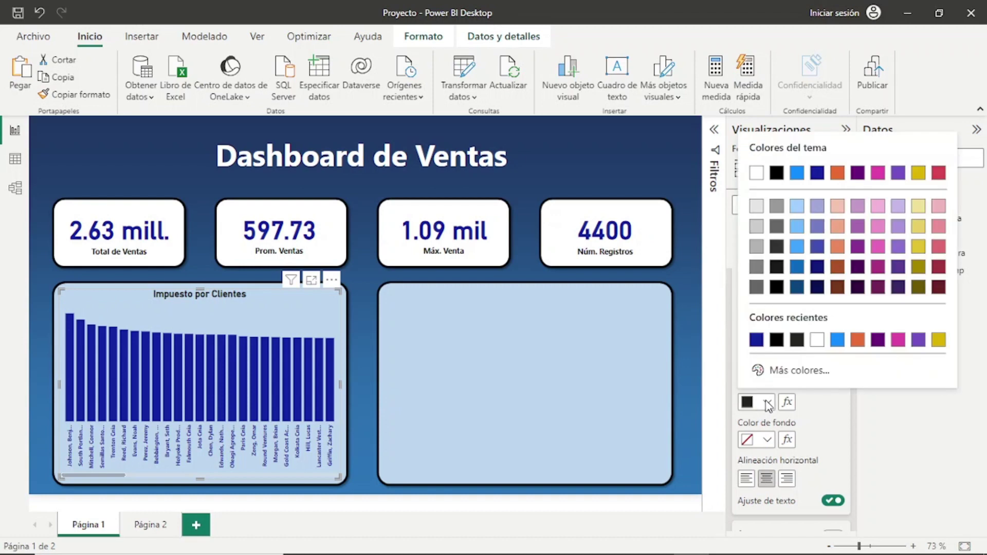
{"action": "left_click", "coordinate": [759, 174]}
{"action": "left_click", "coordinate": [767, 442]}
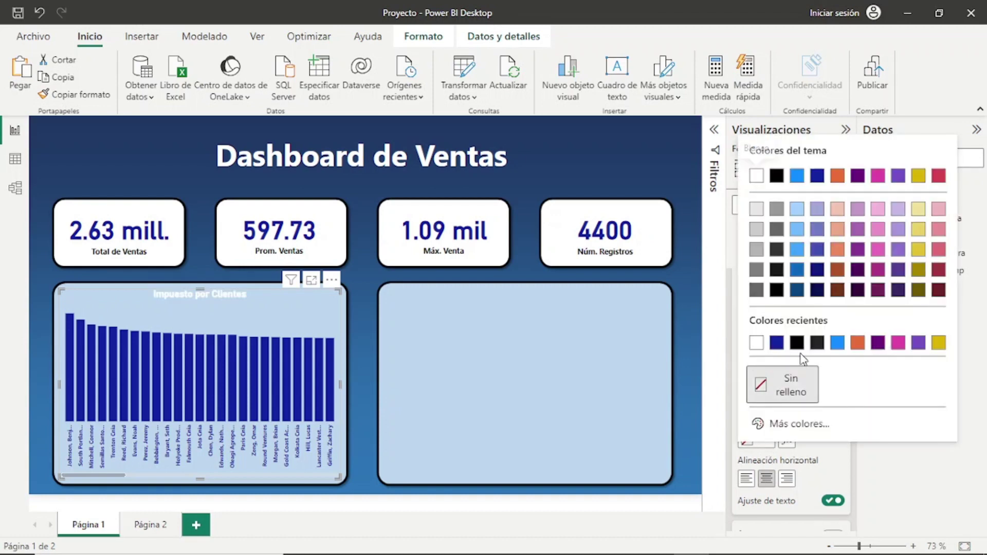
{"action": "left_click", "coordinate": [777, 343]}
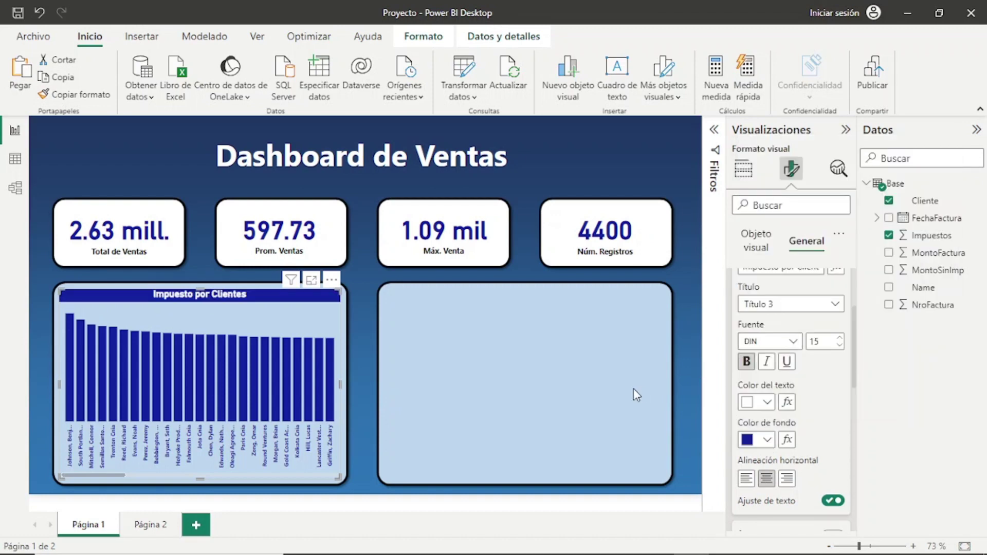
Turn on data labels for all series of the Impuesto por Clientes bar chart
{"action": "left_click", "coordinate": [681, 309]}
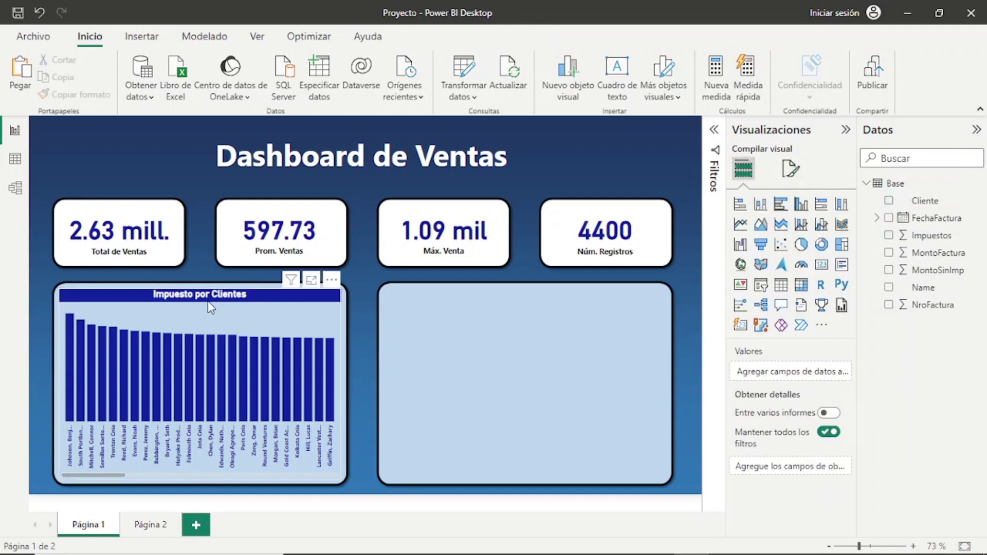
{"action": "mouse_move", "coordinate": [119, 477]}
{"action": "left_mouse_down"}
{"action": "mouse_move", "coordinate": [216, 486]}
{"action": "mouse_move", "coordinate": [54, 480]}
{"action": "left_mouse_up"}
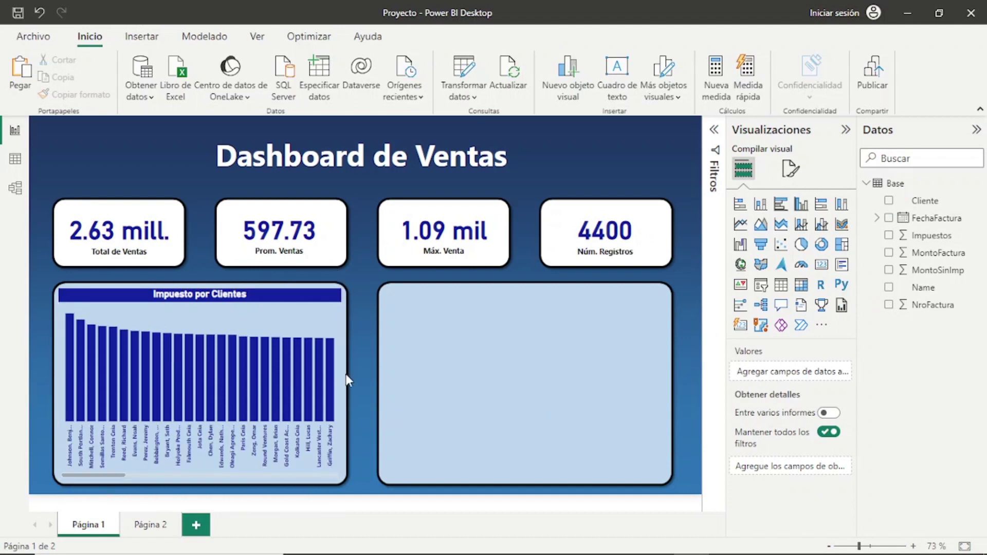
{"action": "left_click", "coordinate": [319, 316]}
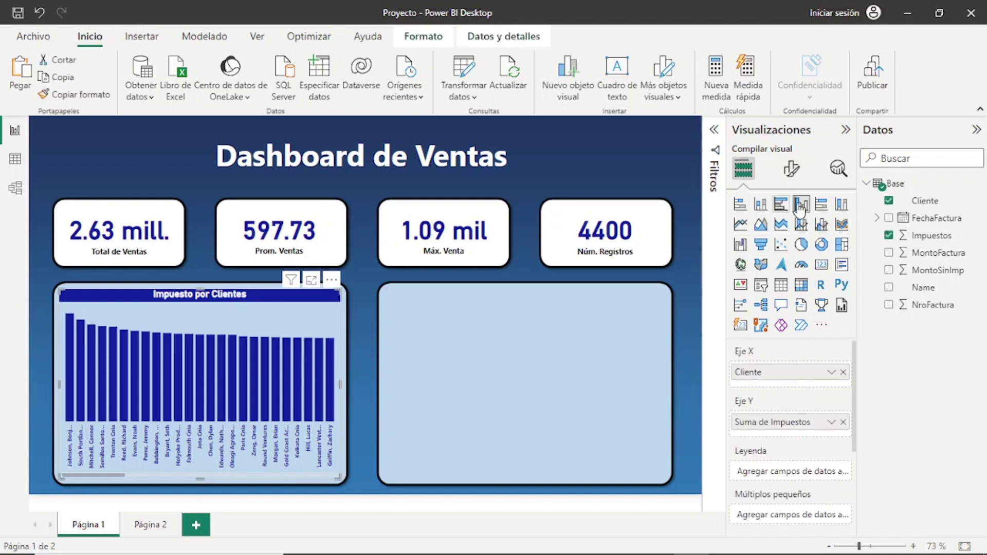
{"action": "left_click", "coordinate": [792, 171]}
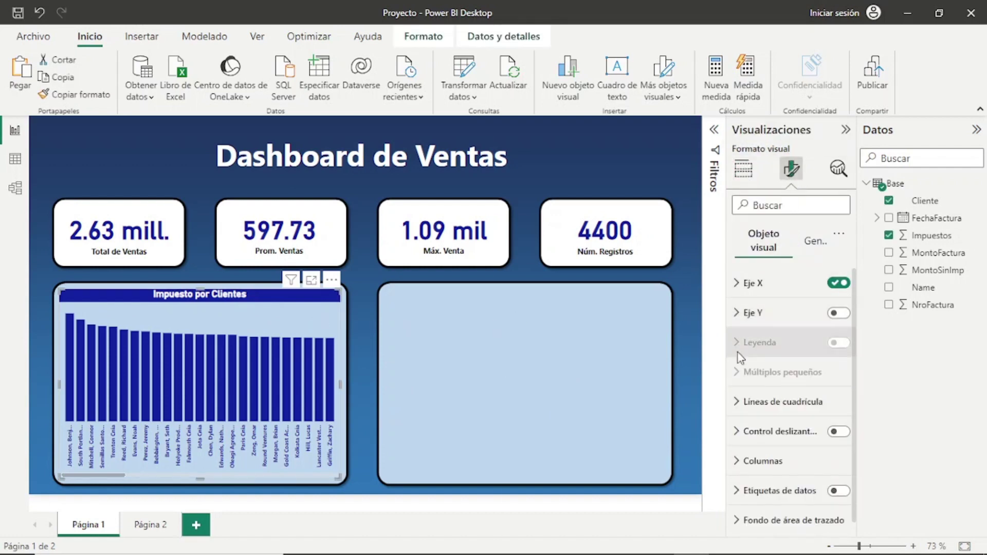
{"action": "left_click", "coordinate": [834, 489]}
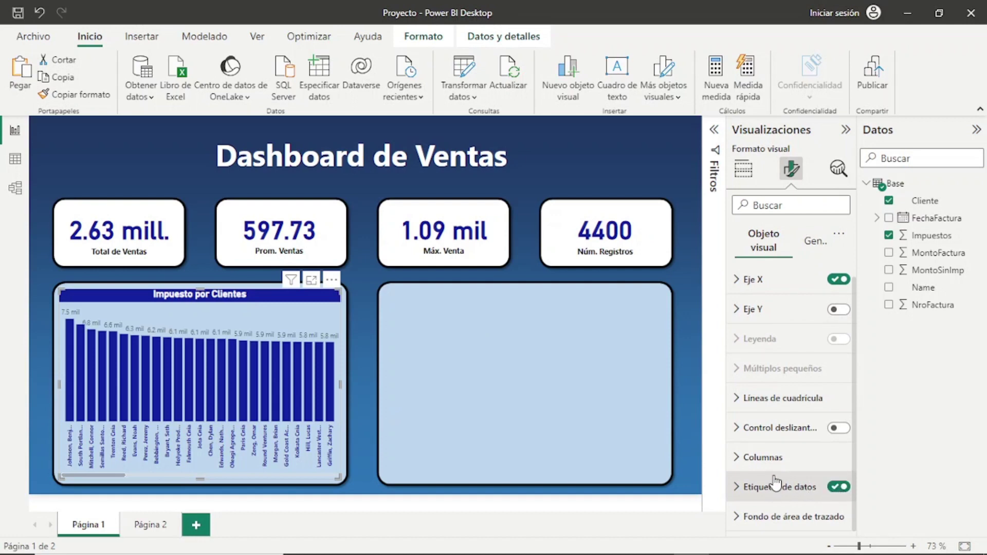
{"action": "left_click", "coordinate": [735, 486]}
{"action": "scroll", "coordinate": [787, 448], "scroll_direction": "down", "scroll_amount": 3}
{"action": "scroll", "coordinate": [812, 427], "scroll_direction": "down", "scroll_amount": 1}
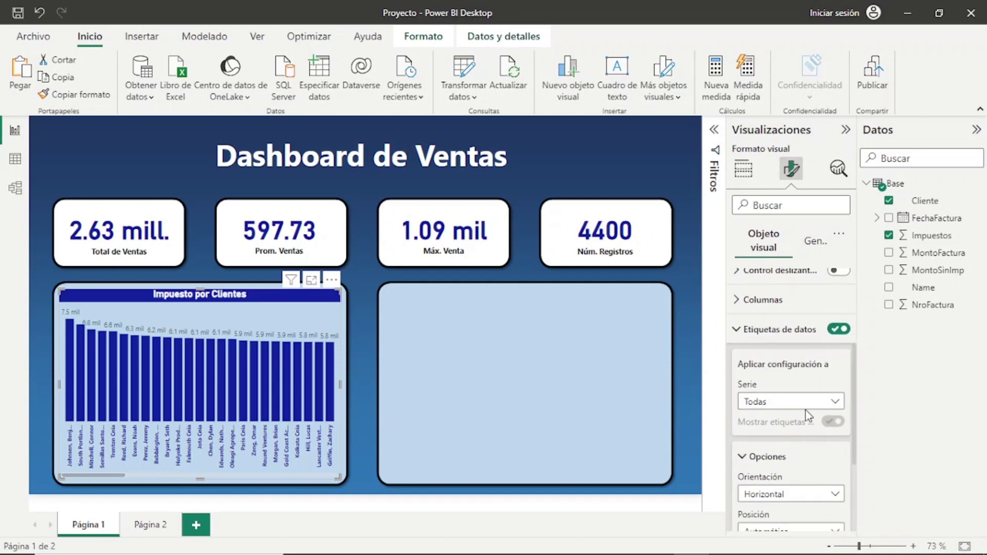
{"action": "left_click", "coordinate": [835, 404]}
{"action": "left_click", "coordinate": [833, 420]}
Make the labels vertical, positioned Centro interior, with bold size-8 values
{"action": "scroll", "coordinate": [828, 434], "scroll_direction": "down", "scroll_amount": 2}
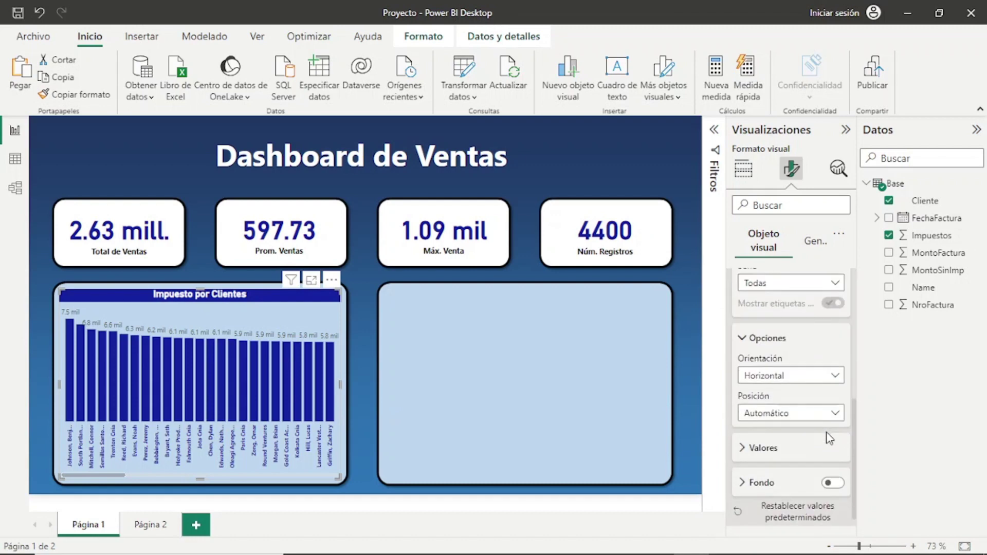
{"action": "left_click", "coordinate": [835, 376]}
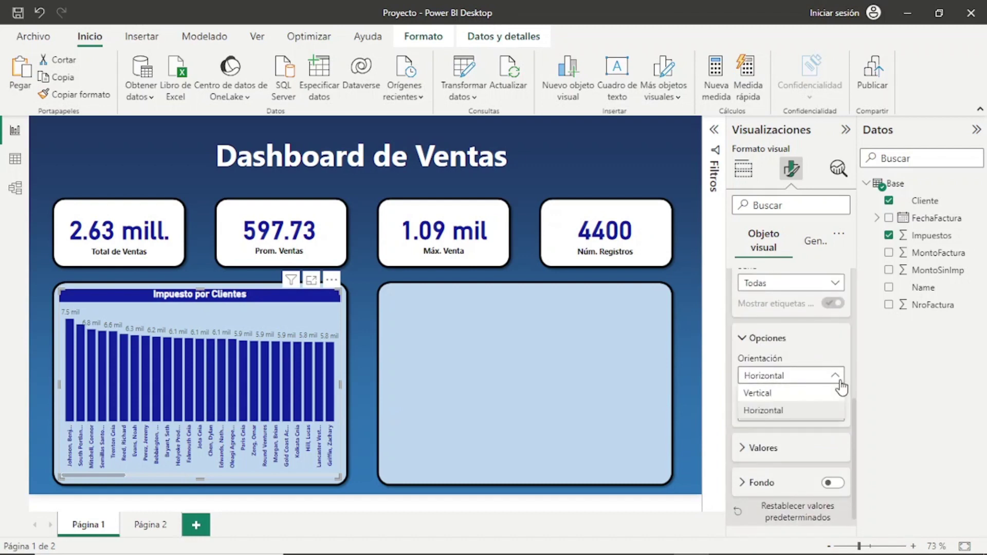
{"action": "left_click", "coordinate": [794, 397]}
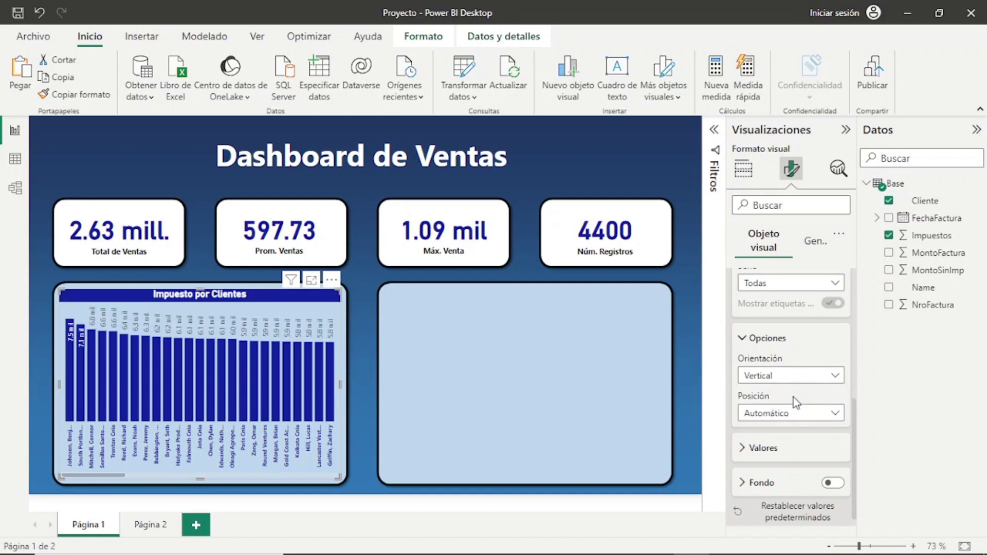
{"action": "left_click", "coordinate": [835, 415]}
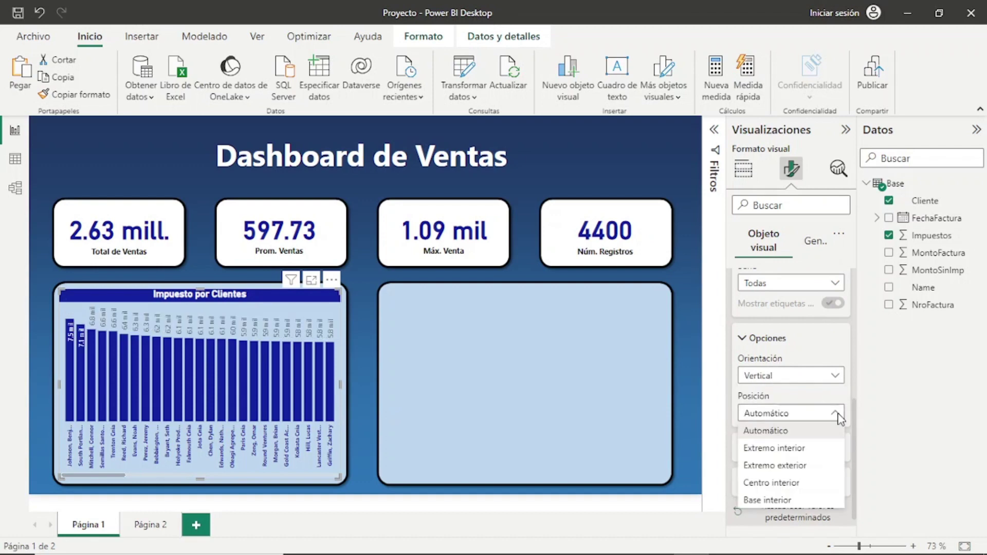
{"action": "left_click", "coordinate": [800, 486]}
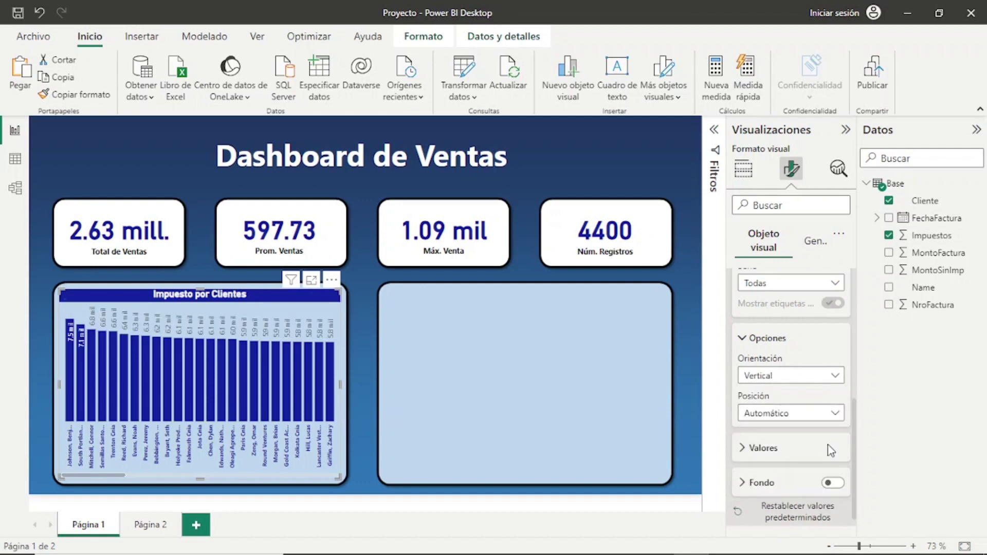
{"action": "scroll", "coordinate": [839, 409], "scroll_direction": "down", "scroll_amount": 1}
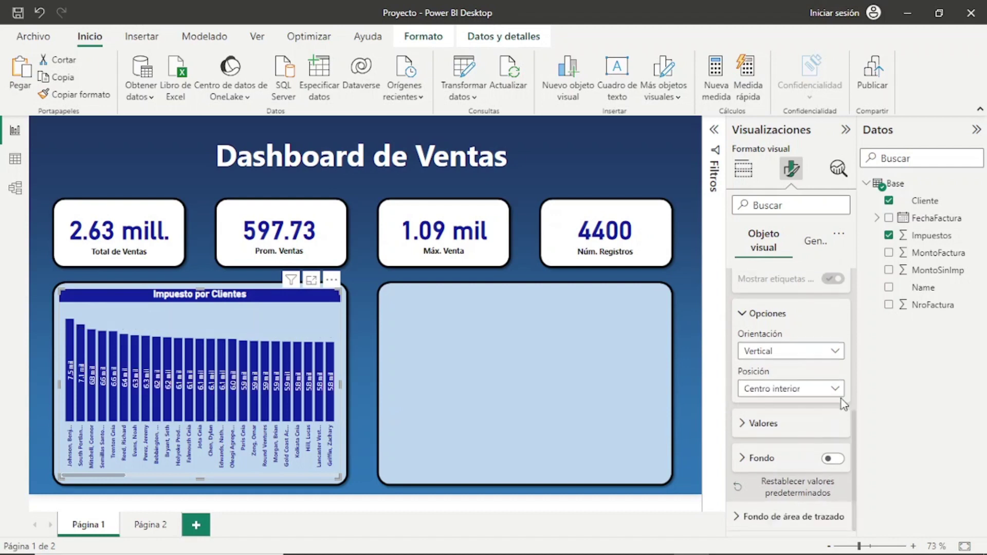
{"action": "left_click", "coordinate": [752, 422]}
{"action": "scroll", "coordinate": [752, 423], "scroll_direction": "down", "scroll_amount": 3}
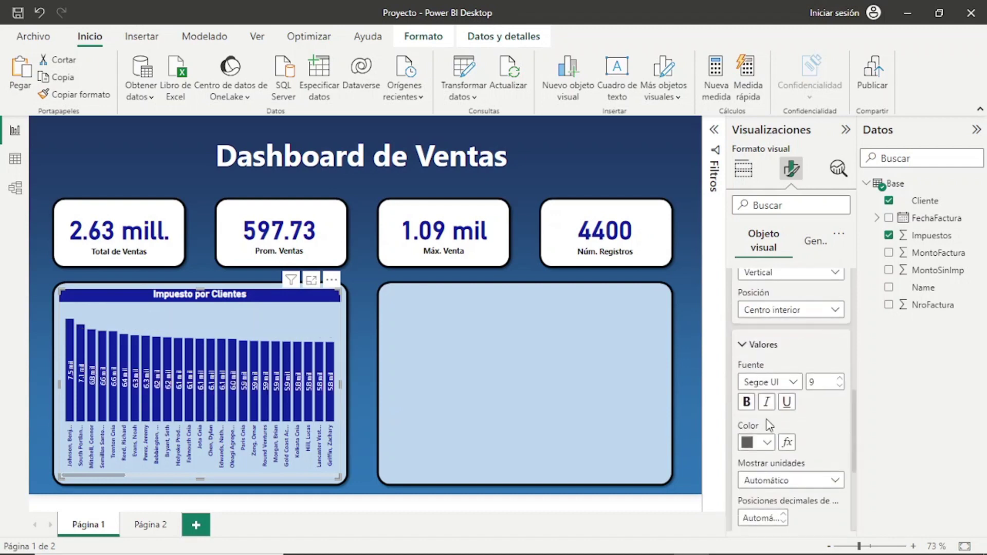
{"action": "left_click", "coordinate": [746, 401]}
{"action": "left_click", "coordinate": [839, 387]}
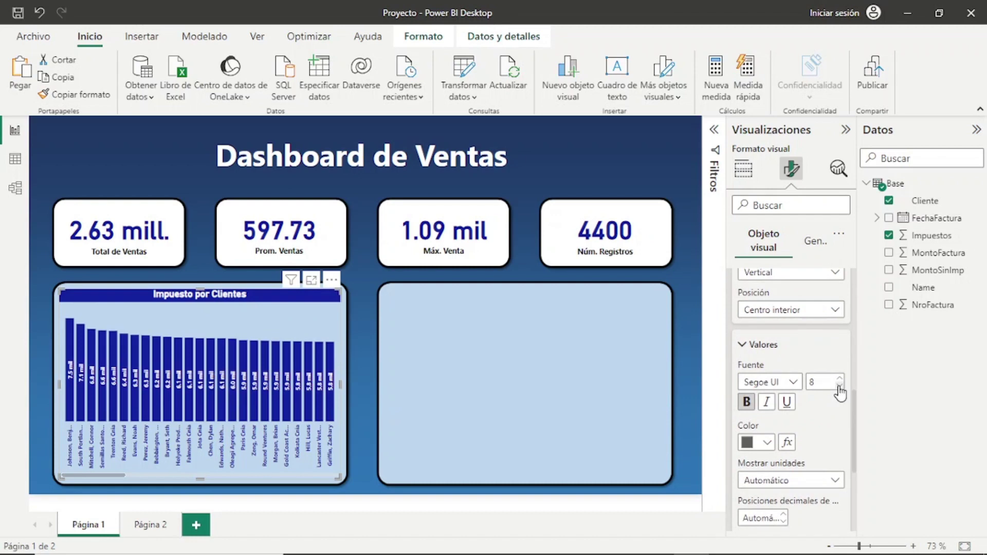
{"action": "left_click", "coordinate": [393, 333]}
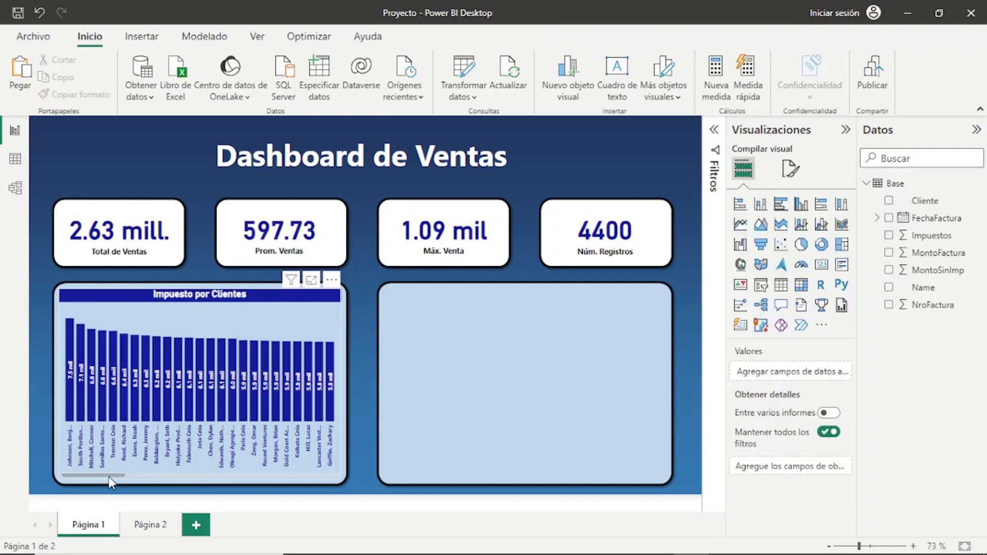
Place a pie chart in the lower-right card with MontoFactura as values and FechaFactura Año as legend
{"action": "mouse_move", "coordinate": [109, 477]}
{"action": "left_mouse_down"}
{"action": "mouse_move", "coordinate": [148, 474]}
{"action": "mouse_move", "coordinate": [77, 470]}
{"action": "left_mouse_up"}
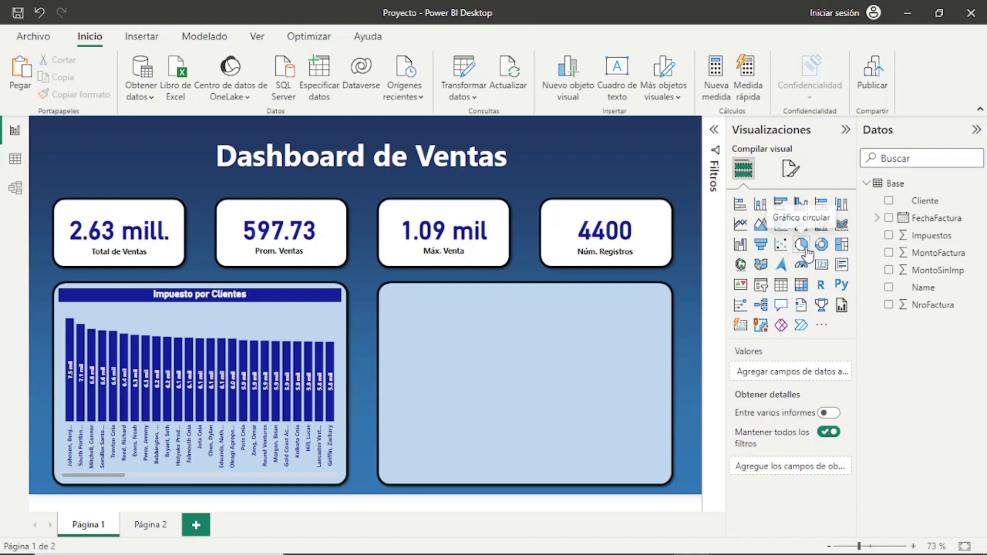
{"action": "mouse_move", "coordinate": [805, 252]}
{"action": "left_mouse_down"}
{"action": "mouse_move", "coordinate": [467, 384]}
{"action": "mouse_move", "coordinate": [661, 399]}
{"action": "left_mouse_up"}
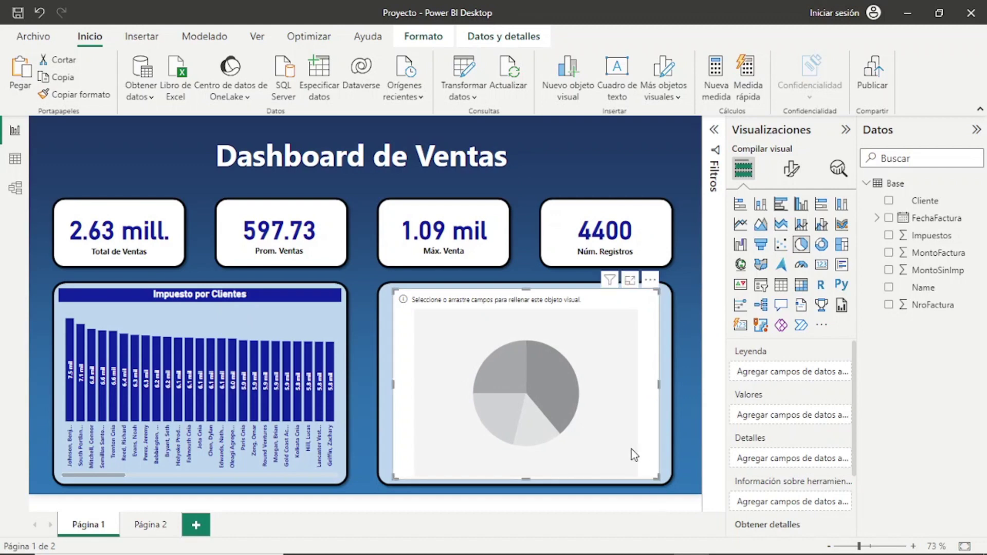
{"action": "mouse_move", "coordinate": [938, 253]}
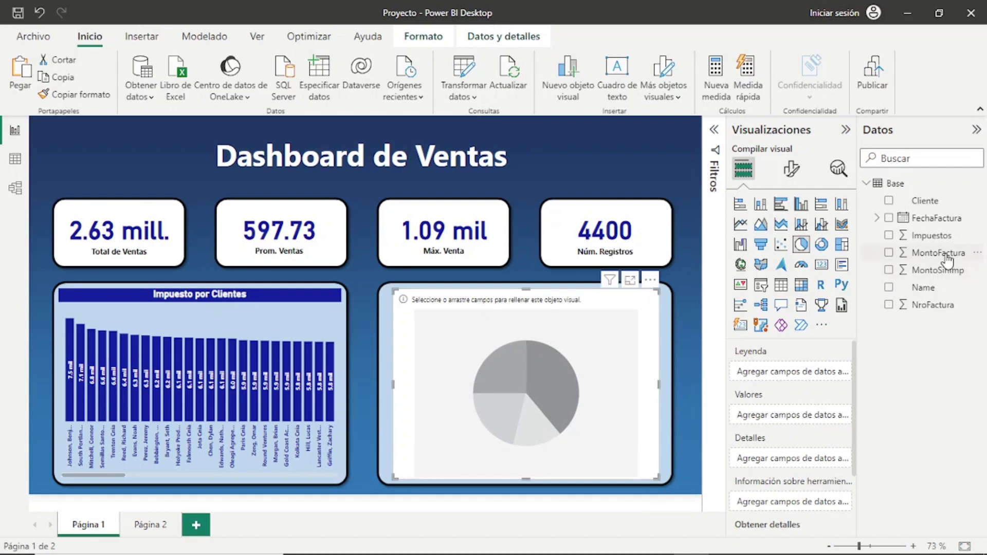
{"action": "left_click_drag", "start_coordinate": [944, 255], "coordinate": [805, 411]}
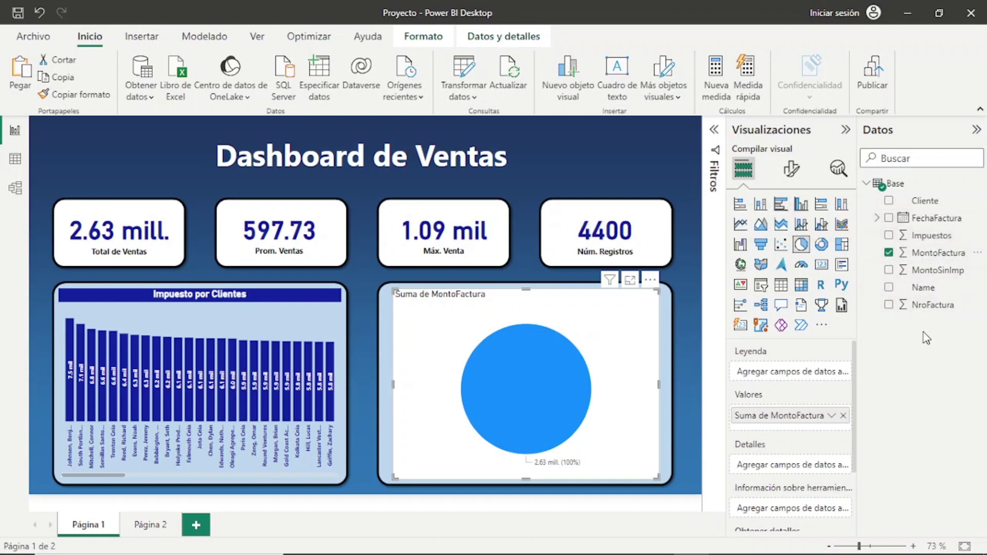
{"action": "left_click", "coordinate": [878, 219]}
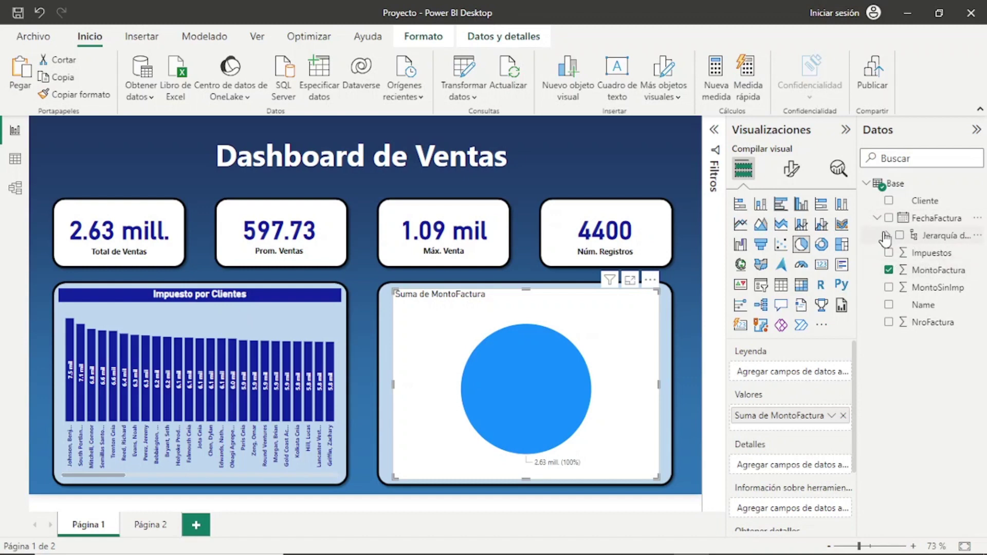
{"action": "left_click", "coordinate": [887, 236]}
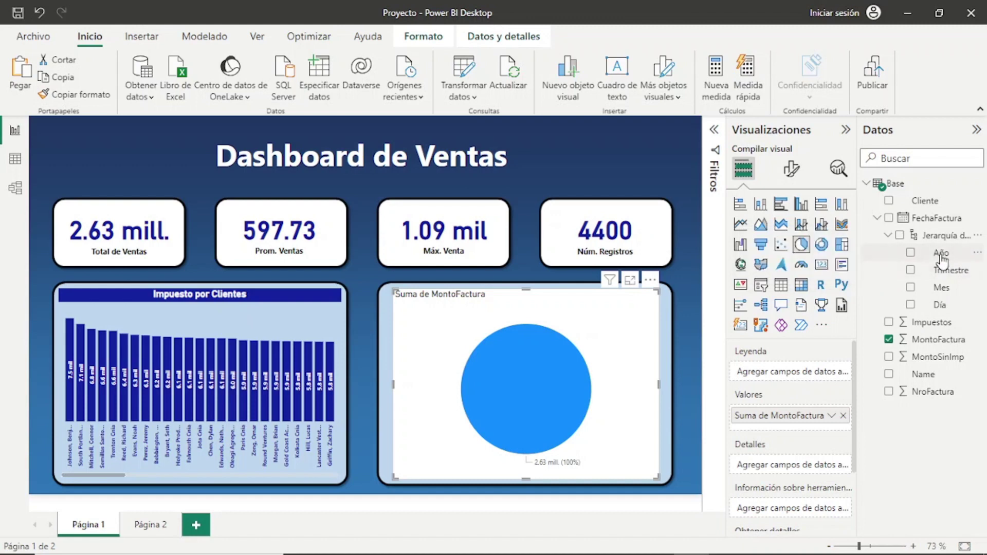
{"action": "left_click_drag", "start_coordinate": [942, 255], "coordinate": [811, 373]}
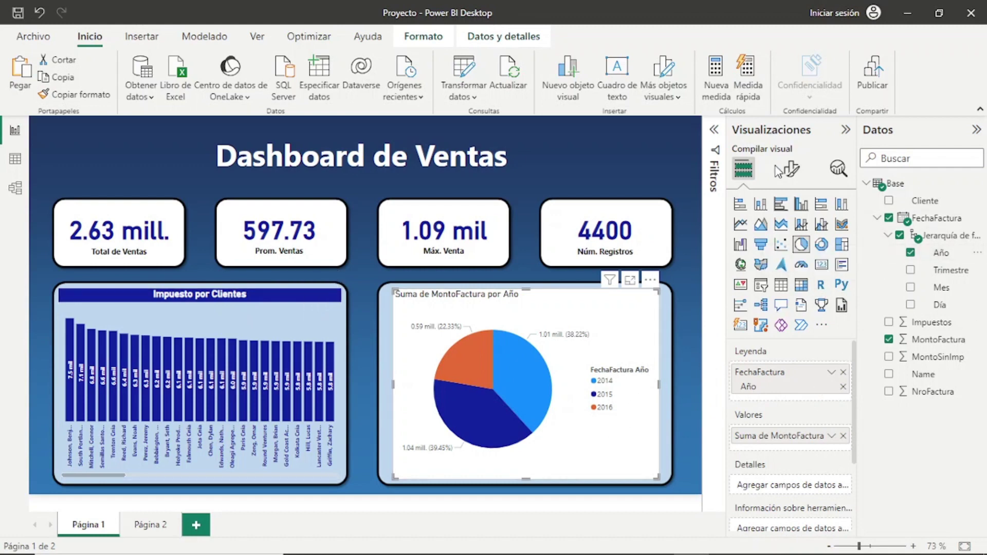
Copy the bar chart's formatting onto the pie chart and turn off the pie's legend
{"action": "left_click", "coordinate": [307, 310]}
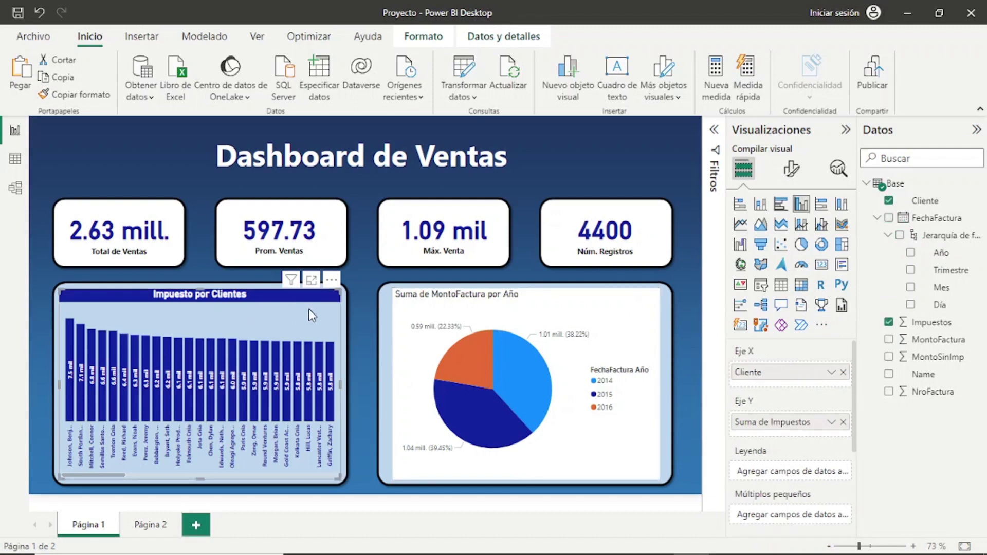
{"action": "left_click", "coordinate": [75, 94]}
{"action": "left_click", "coordinate": [595, 305]}
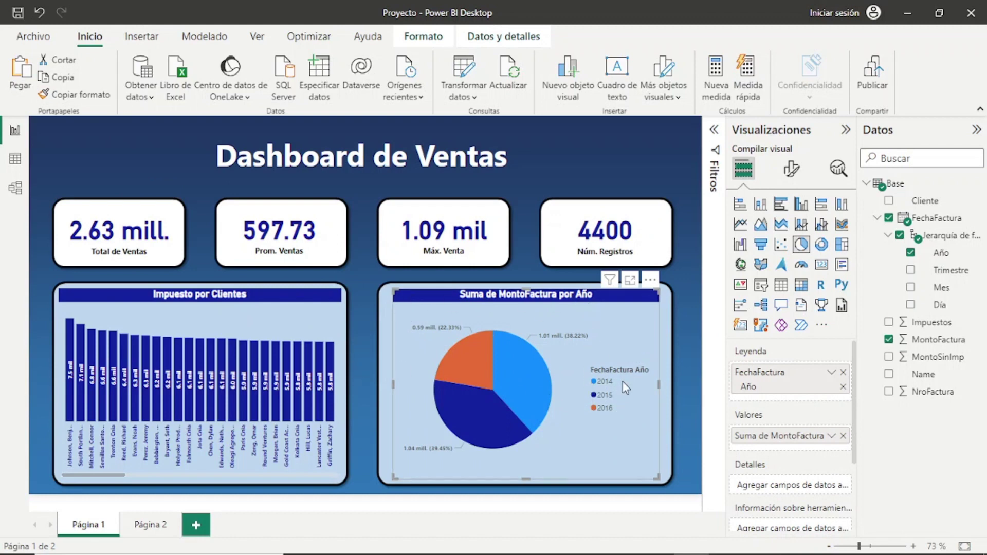
{"action": "left_click", "coordinate": [791, 173]}
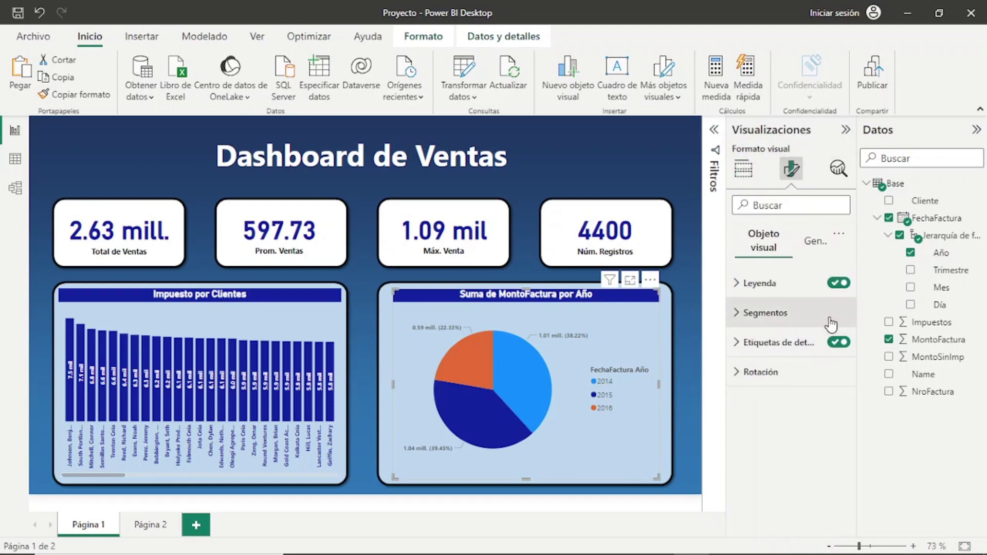
{"action": "left_click", "coordinate": [835, 283]}
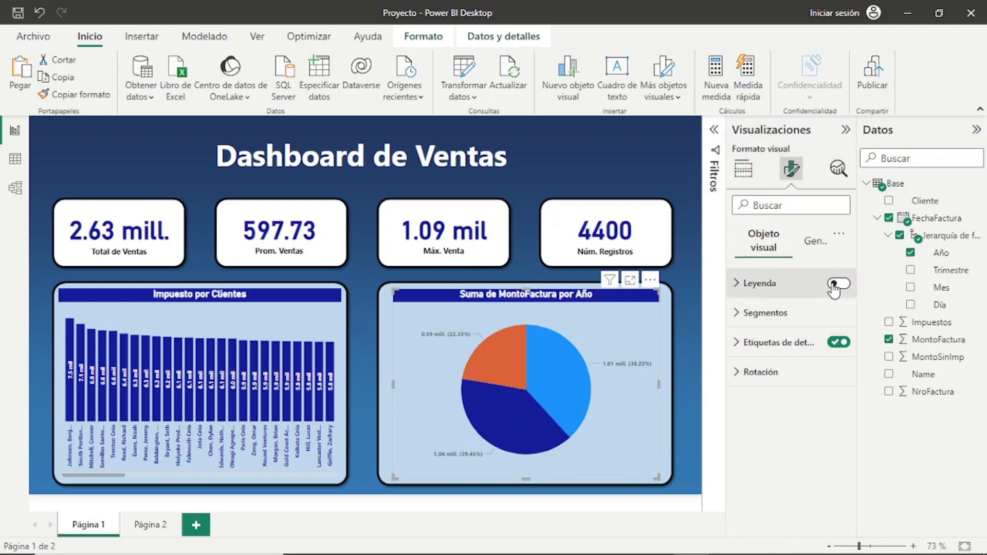
Set the detail labels to Interna position showing category and percentage of total
{"action": "left_click", "coordinate": [736, 343]}
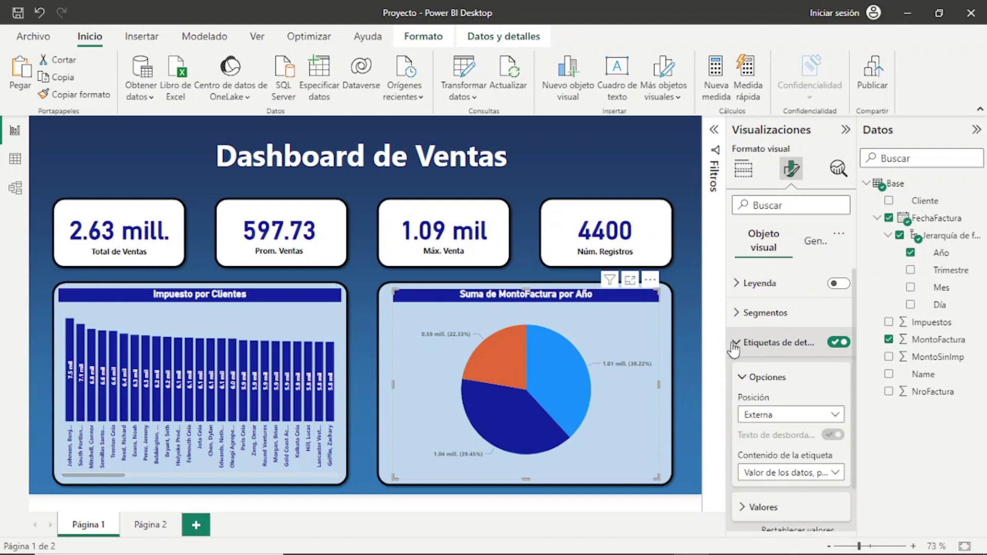
{"action": "scroll", "coordinate": [735, 349], "scroll_direction": "down", "scroll_amount": 1}
{"action": "left_click", "coordinate": [836, 377]}
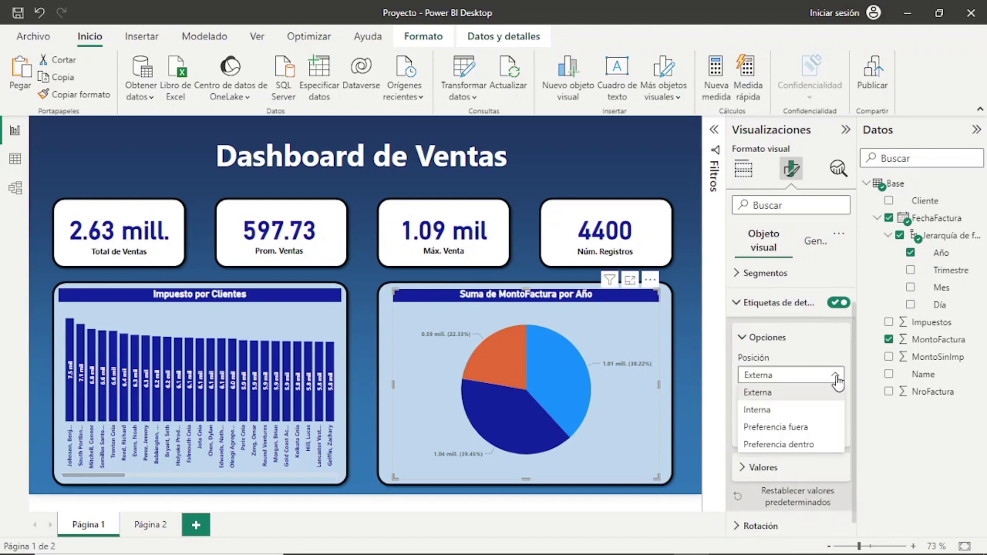
{"action": "left_click", "coordinate": [805, 410]}
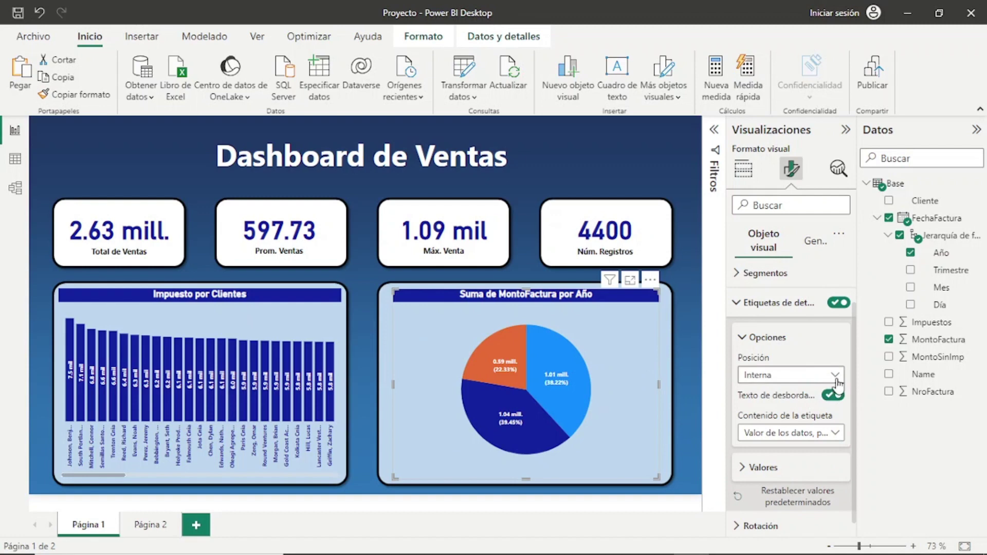
{"action": "scroll", "coordinate": [830, 411], "scroll_direction": "down", "scroll_amount": 1}
{"action": "left_click", "coordinate": [834, 425]}
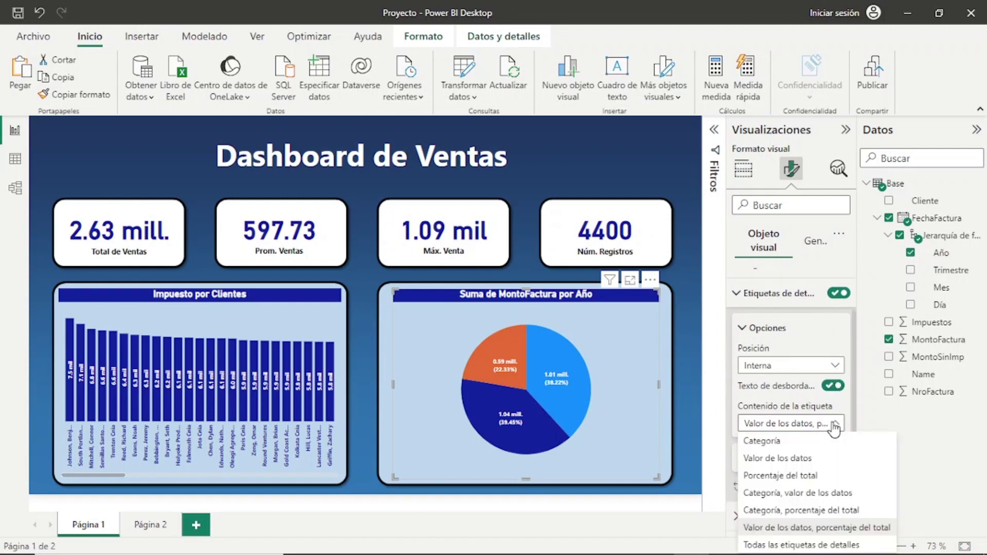
{"action": "left_click", "coordinate": [834, 511]}
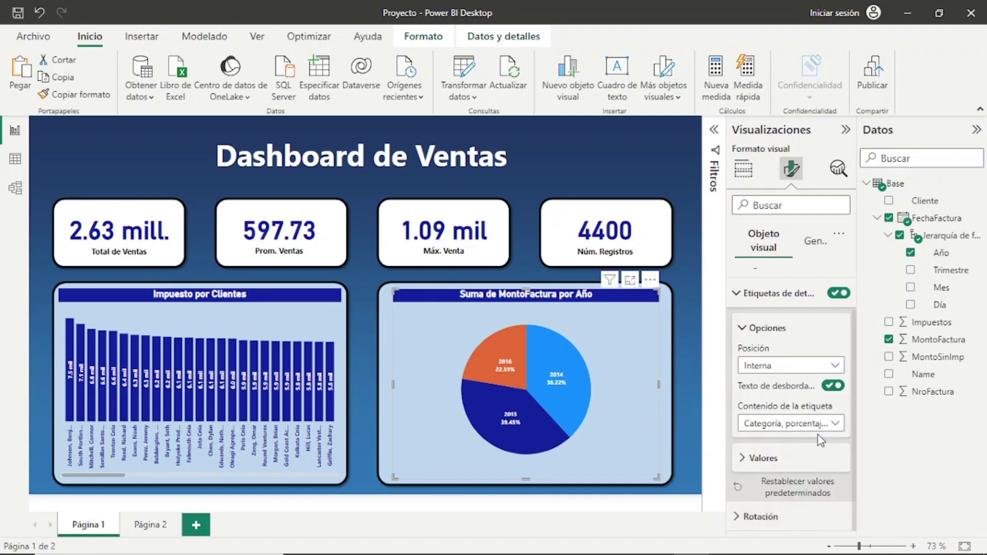
Raise the pie chart's label font size to 13
{"action": "left_click", "coordinate": [751, 458]}
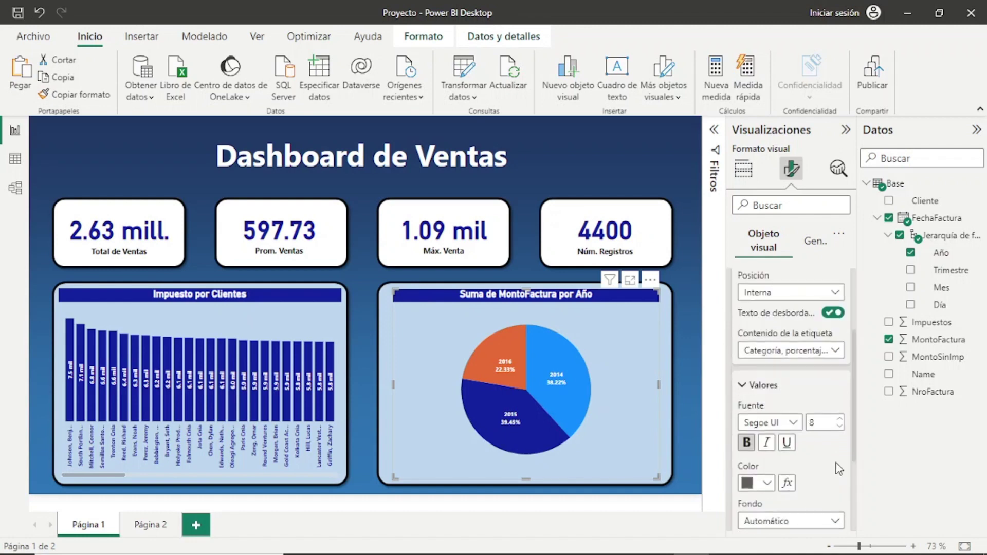
{"action": "left_click", "coordinate": [839, 415]}
{"action": "left_click", "coordinate": [839, 415]}
{"action": "left_click", "coordinate": [840, 415]}
{"action": "left_click", "coordinate": [839, 414]}
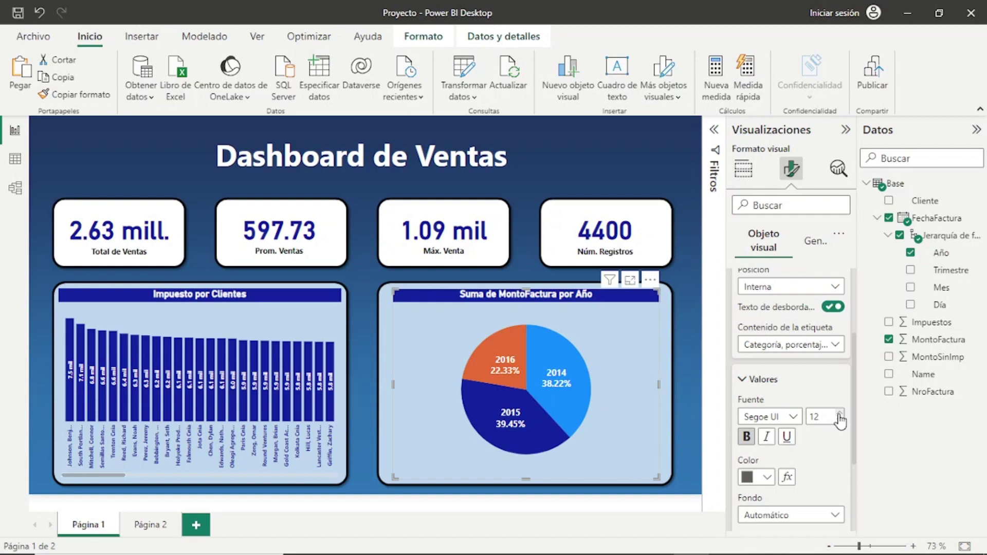
{"action": "left_click", "coordinate": [839, 414]}
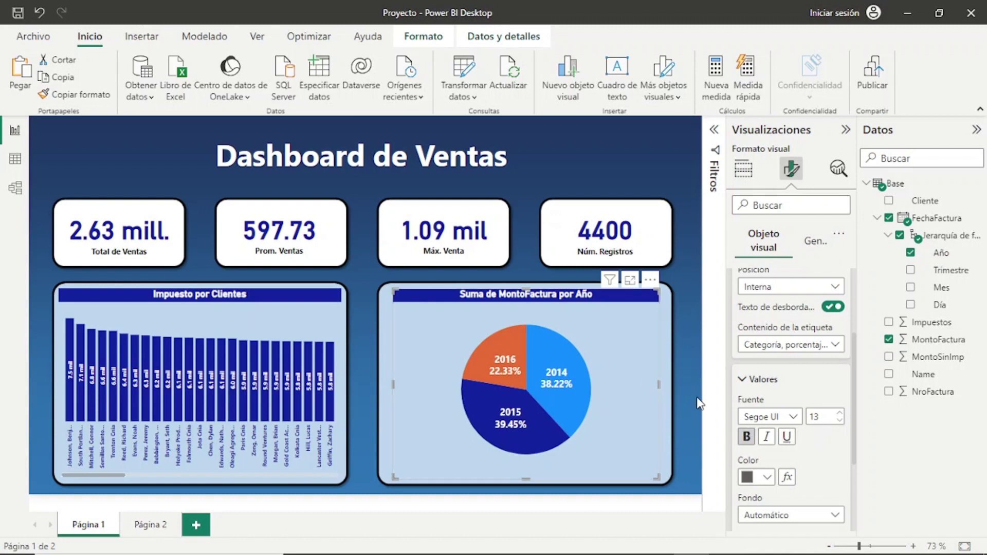
{"action": "left_click", "coordinate": [685, 372]}
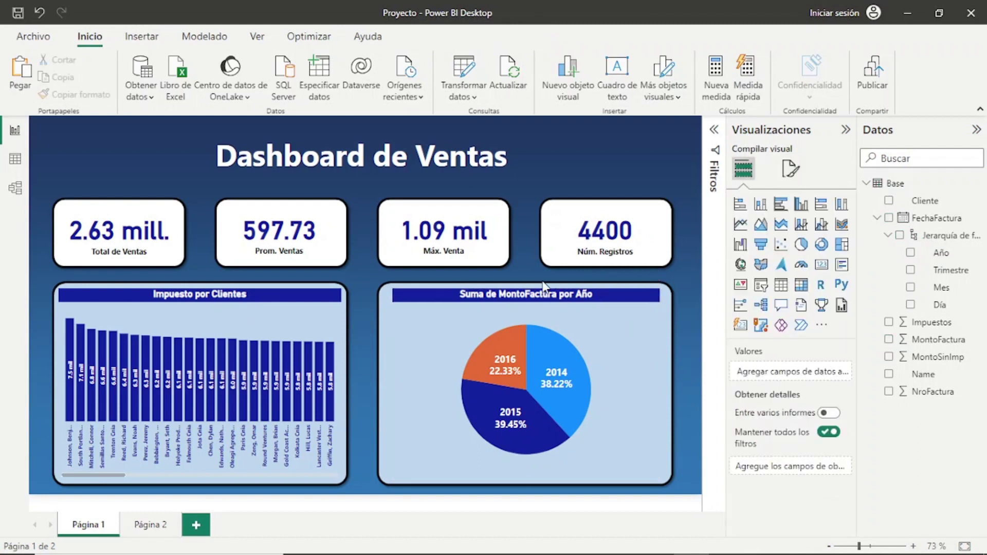
Replace the pie chart's Título text with 'Porcentaje de Ventas por Año'
{"action": "left_click", "coordinate": [646, 331]}
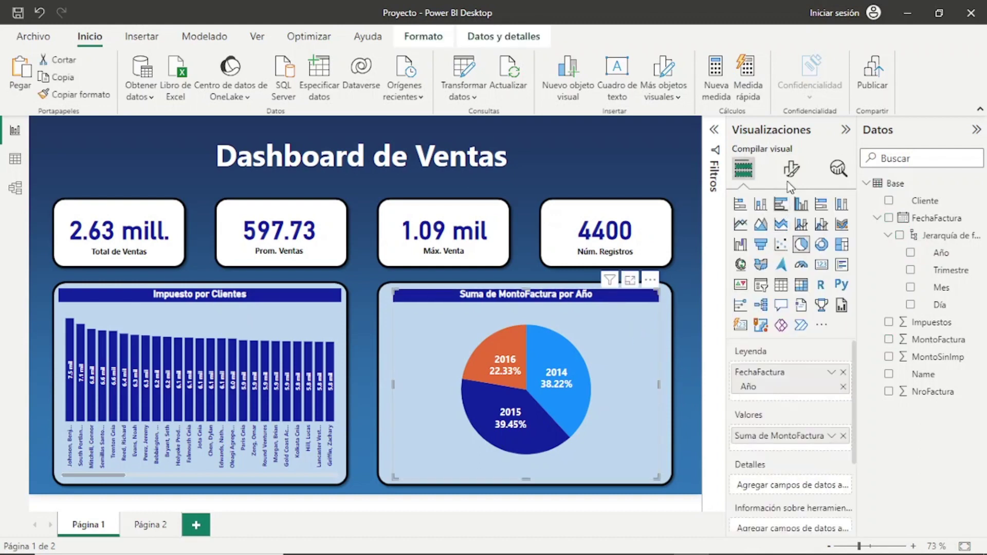
{"action": "left_click", "coordinate": [789, 176]}
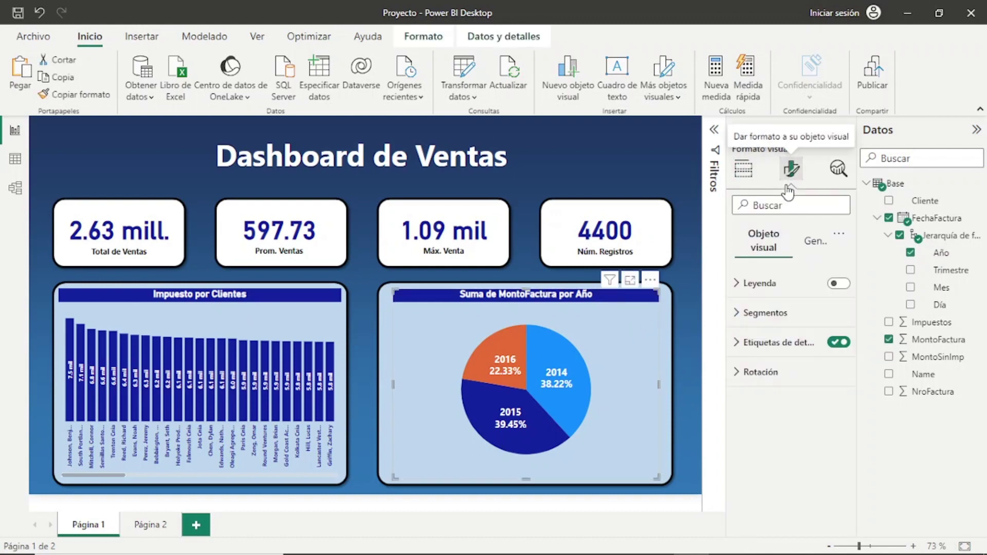
{"action": "left_click", "coordinate": [807, 241]}
{"action": "left_click", "coordinate": [784, 314]}
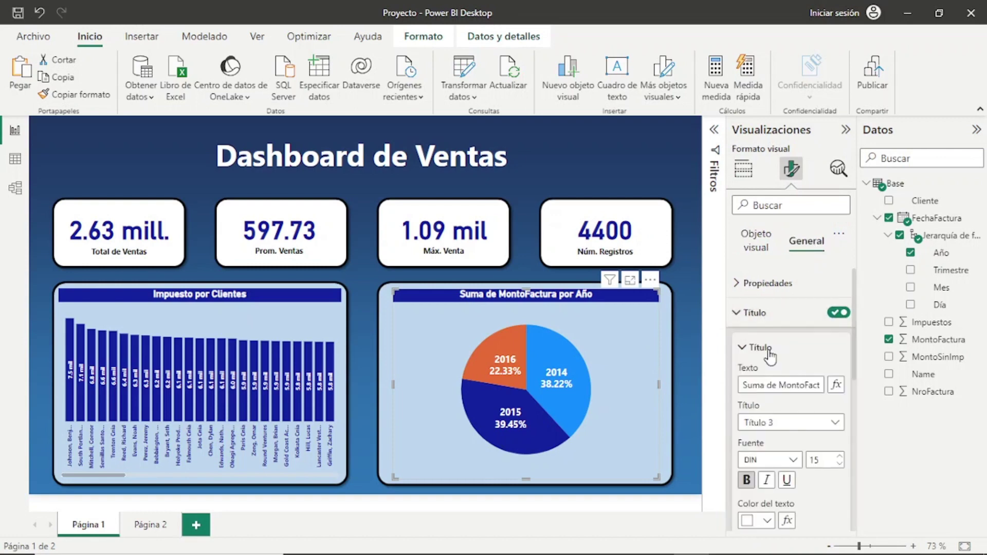
{"action": "triple_click", "coordinate": [805, 386]}
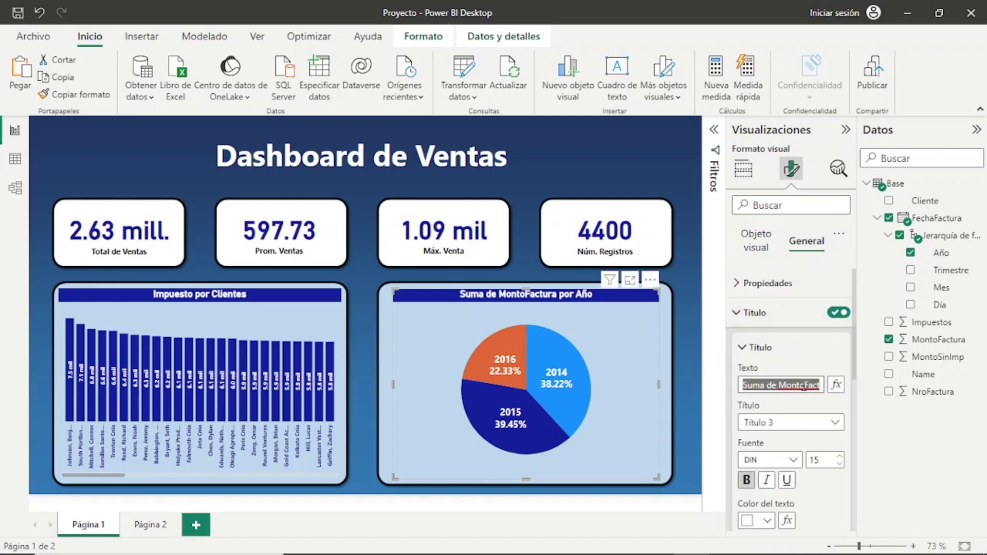
{"action": "type", "text": "Porcen"}
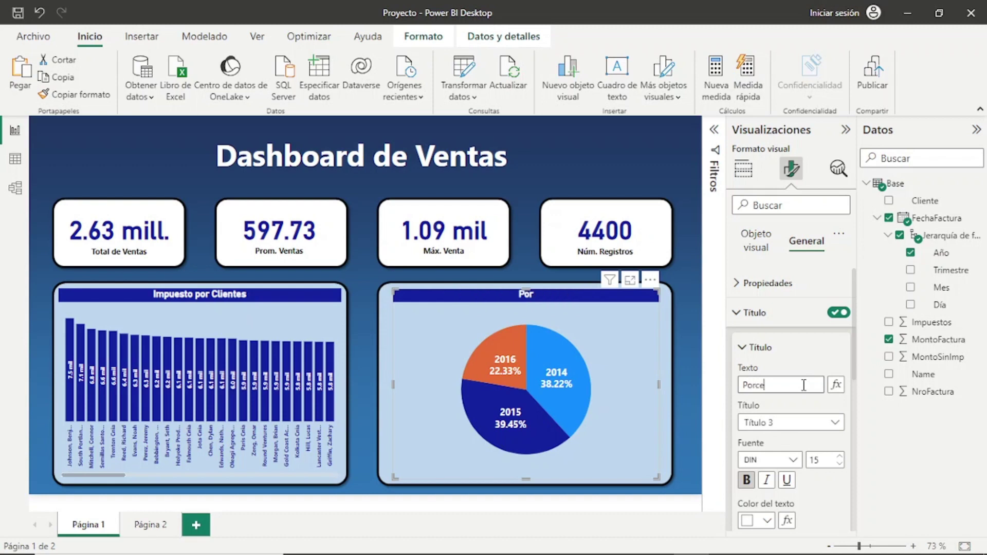
{"action": "type", "text": "taje de "}
{"action": "type", "text": "Venta"}
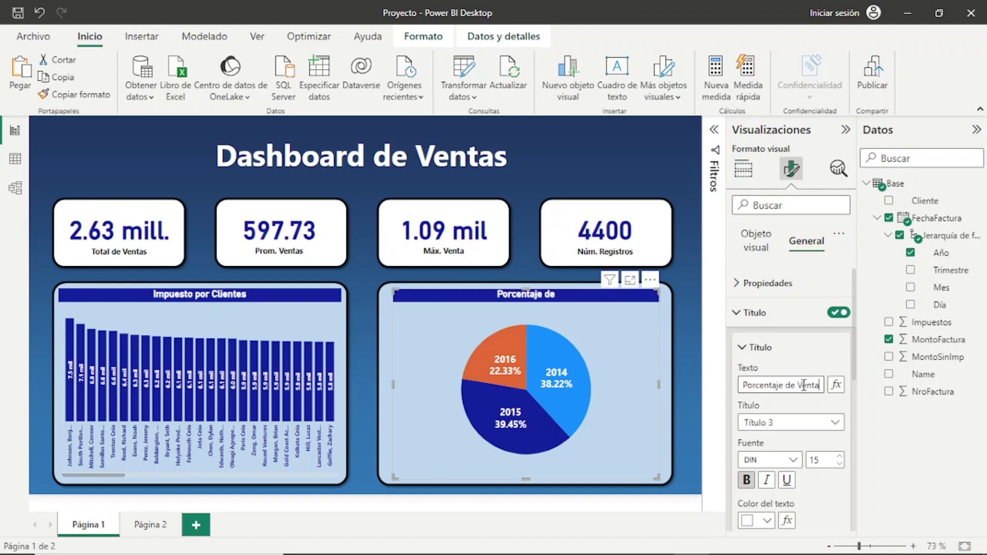
{"action": "type", "text": "s por A"}
{"action": "type", "text": "ño"}
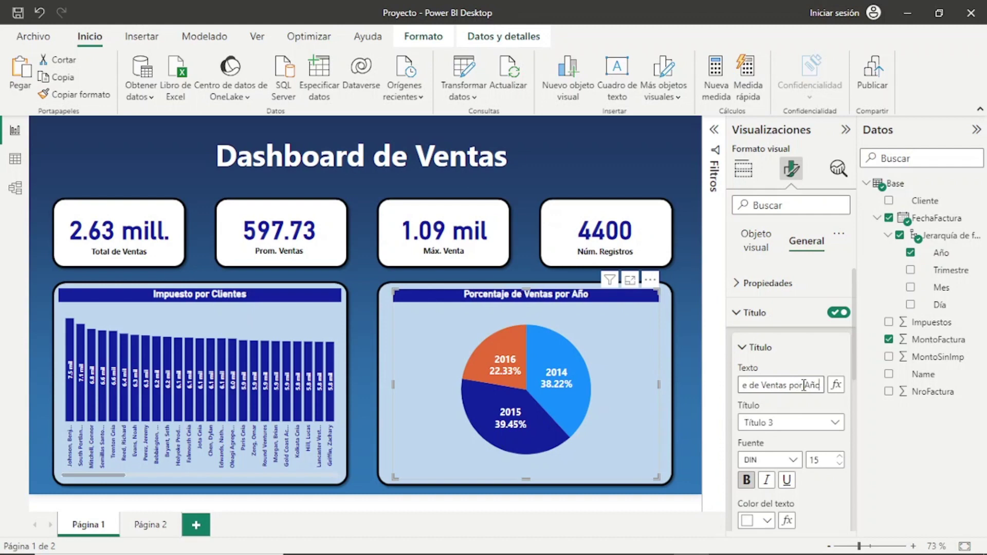
{"action": "left_click", "coordinate": [682, 336]}
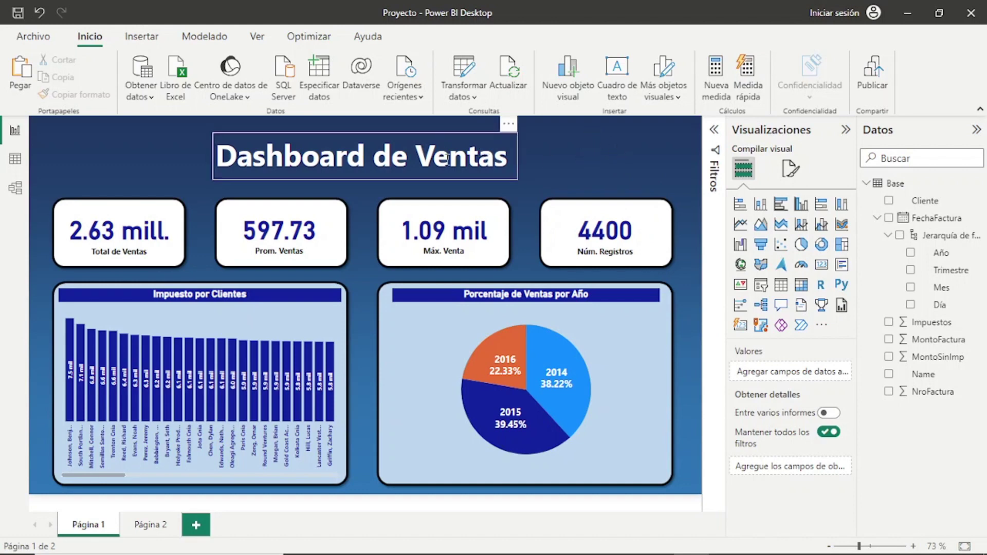
Place a new slicer at the top right beside the title and fill it with the Cliente field
{"action": "left_click", "coordinate": [762, 286]}
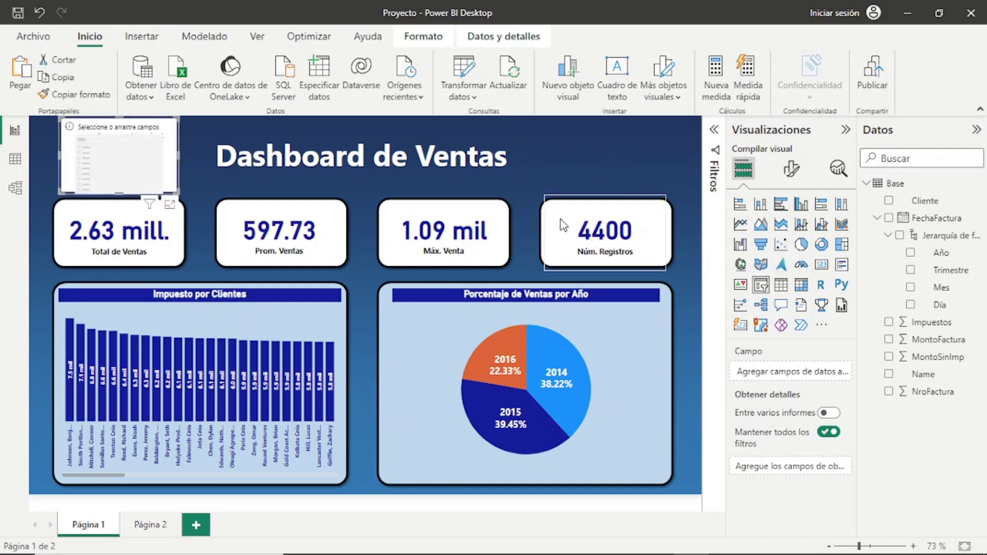
{"action": "left_click_drag", "start_coordinate": [135, 163], "coordinate": [644, 168]}
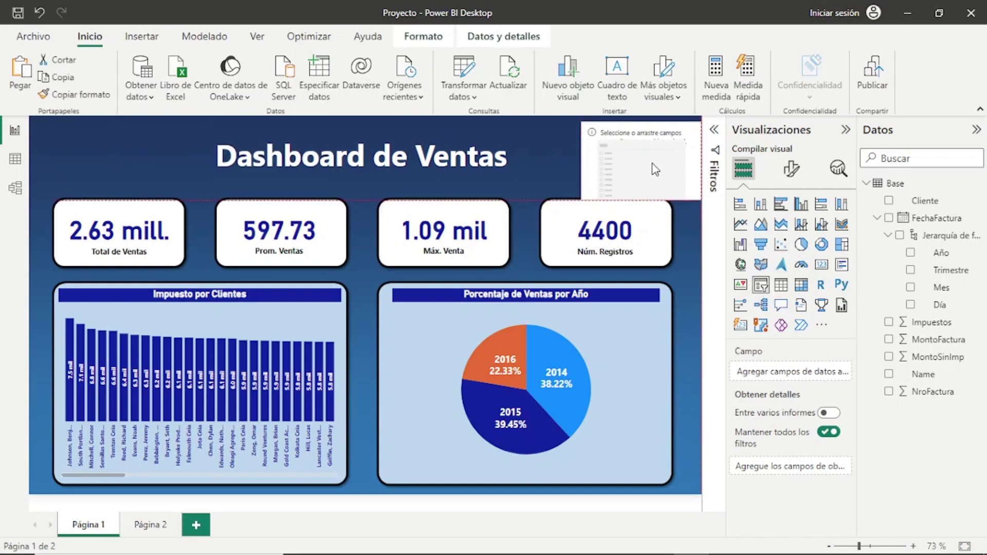
{"action": "mouse_move", "coordinate": [625, 199]}
{"action": "left_mouse_down"}
{"action": "mouse_move", "coordinate": [621, 170]}
{"action": "mouse_move", "coordinate": [636, 159]}
{"action": "left_mouse_up"}
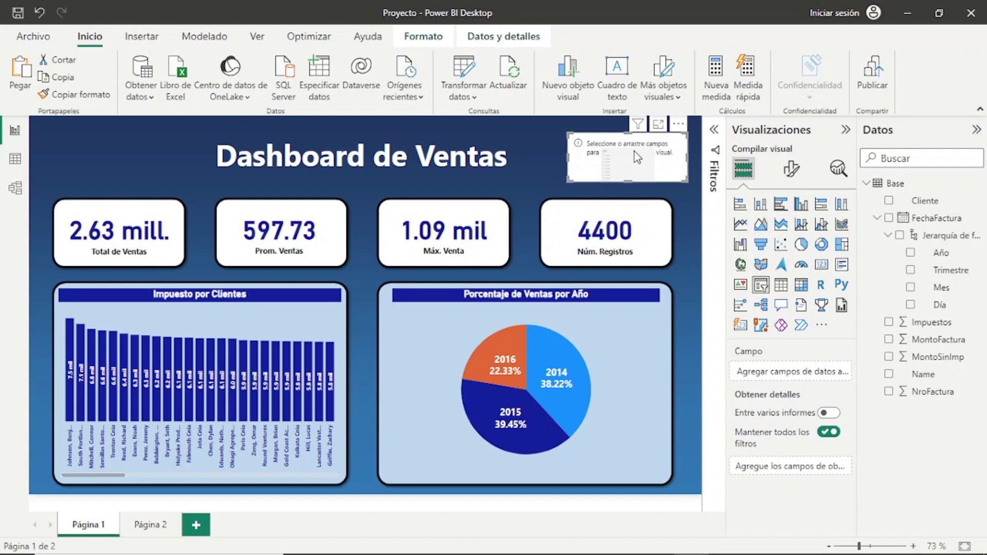
{"action": "mouse_move", "coordinate": [925, 200]}
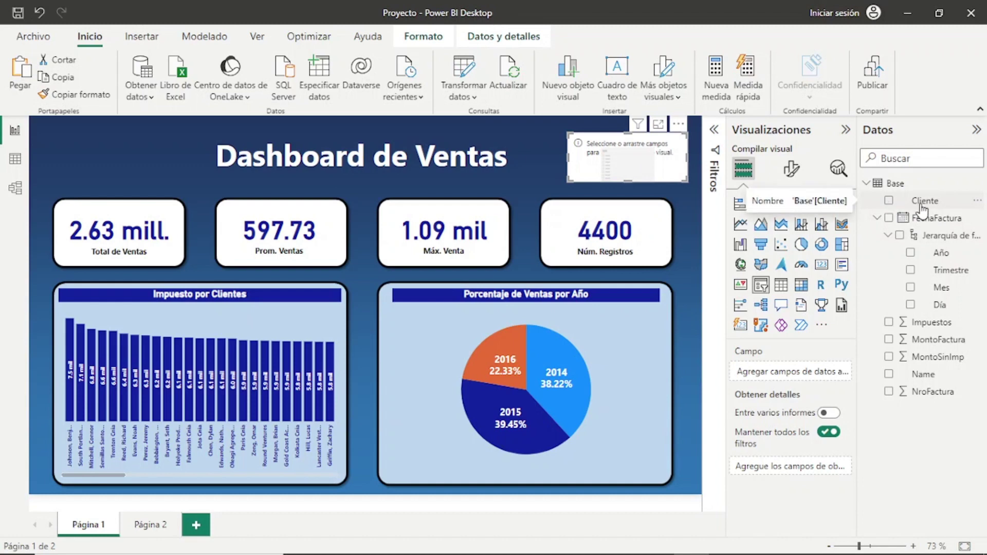
{"action": "left_click_drag", "start_coordinate": [891, 208], "coordinate": [640, 157]}
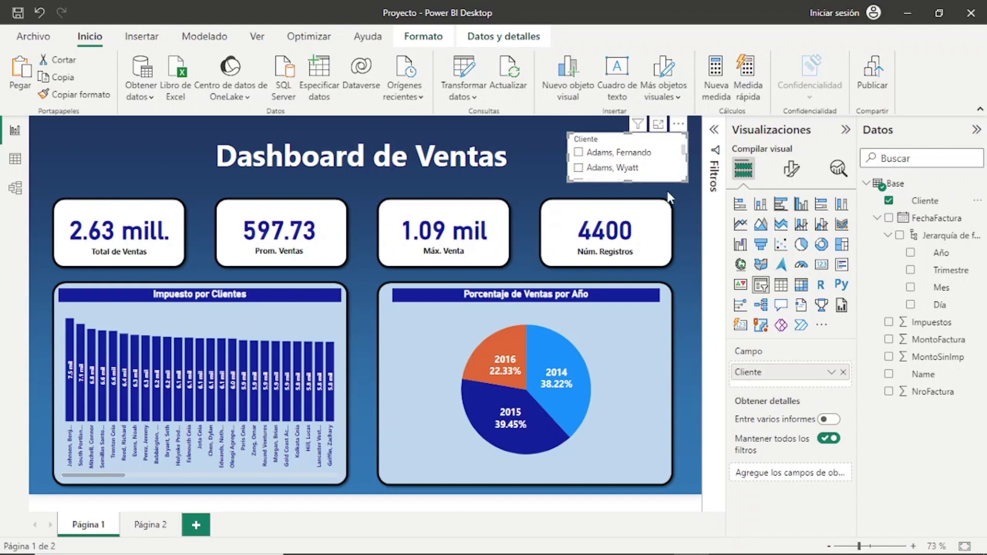
{"action": "mouse_move", "coordinate": [683, 154]}
{"action": "scroll", "coordinate": [684, 154], "scroll_direction": "down", "scroll_amount": 10}
{"action": "scroll", "coordinate": [681, 162], "scroll_direction": "up", "scroll_amount": 10}
Switch the Cliente slicer's style to Menú desplegable and align it at the top right
{"action": "left_click", "coordinate": [791, 168]}
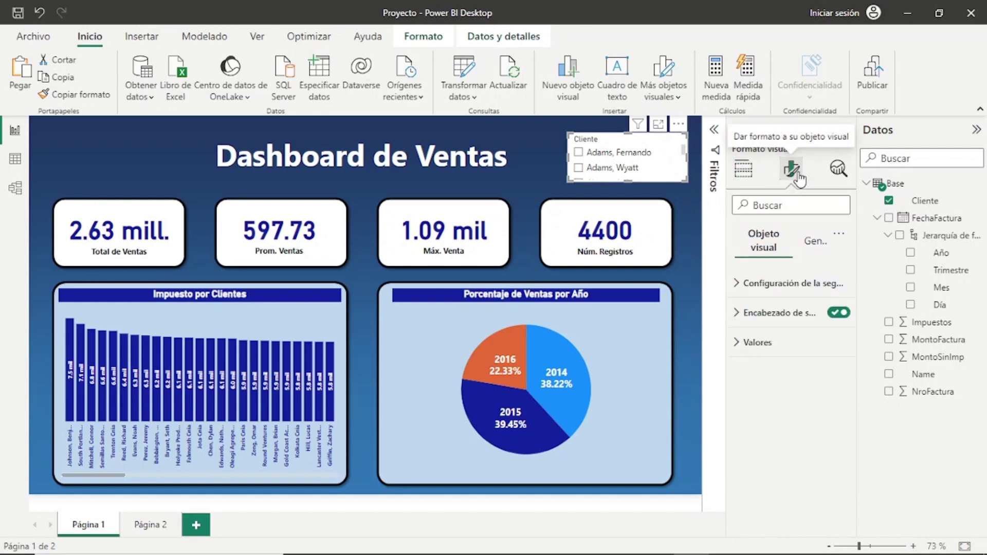
{"action": "left_click", "coordinate": [821, 291]}
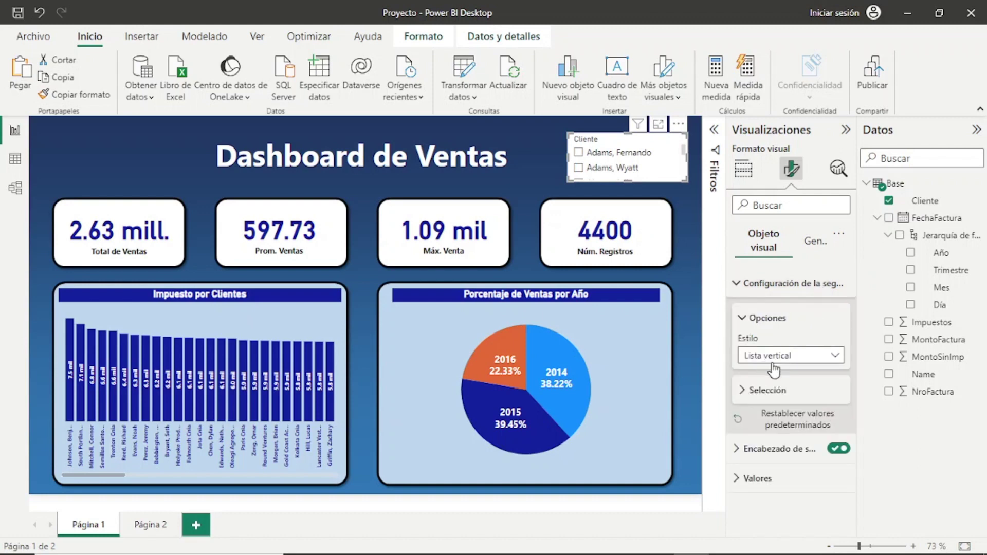
{"action": "left_click", "coordinate": [836, 356]}
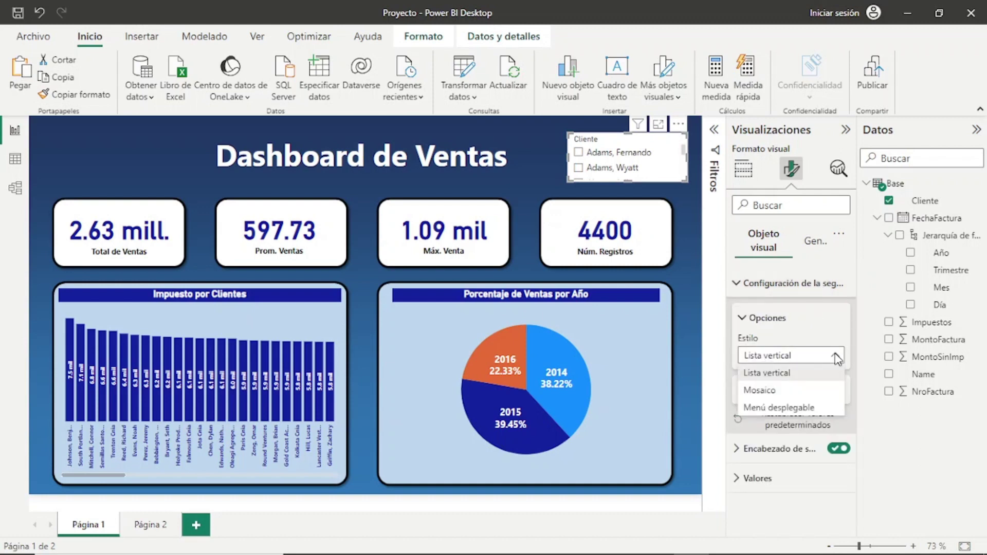
{"action": "left_click", "coordinate": [792, 409]}
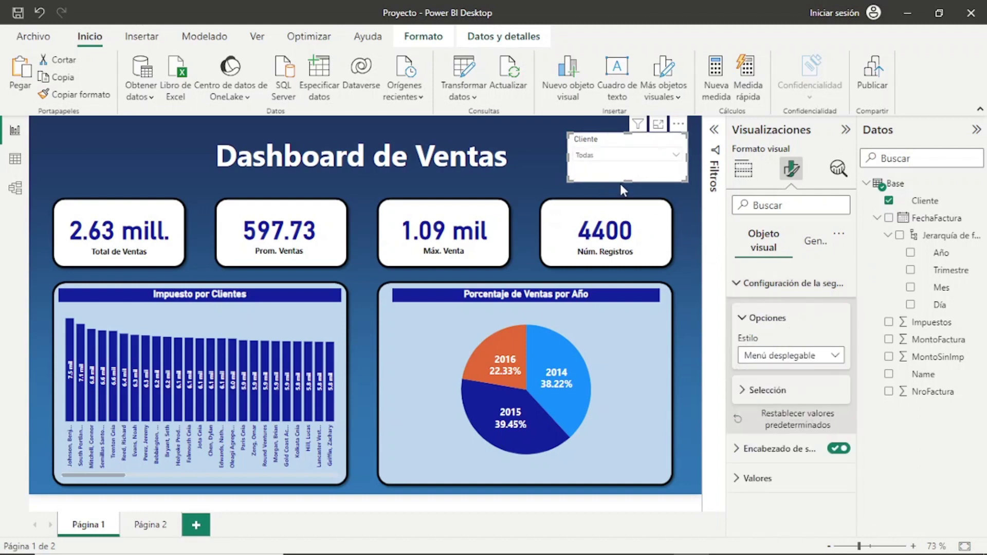
{"action": "mouse_move", "coordinate": [624, 177]}
{"action": "left_mouse_down"}
{"action": "mouse_move", "coordinate": [652, 175]}
{"action": "mouse_move", "coordinate": [636, 178]}
{"action": "mouse_move", "coordinate": [641, 183]}
{"action": "left_mouse_up"}
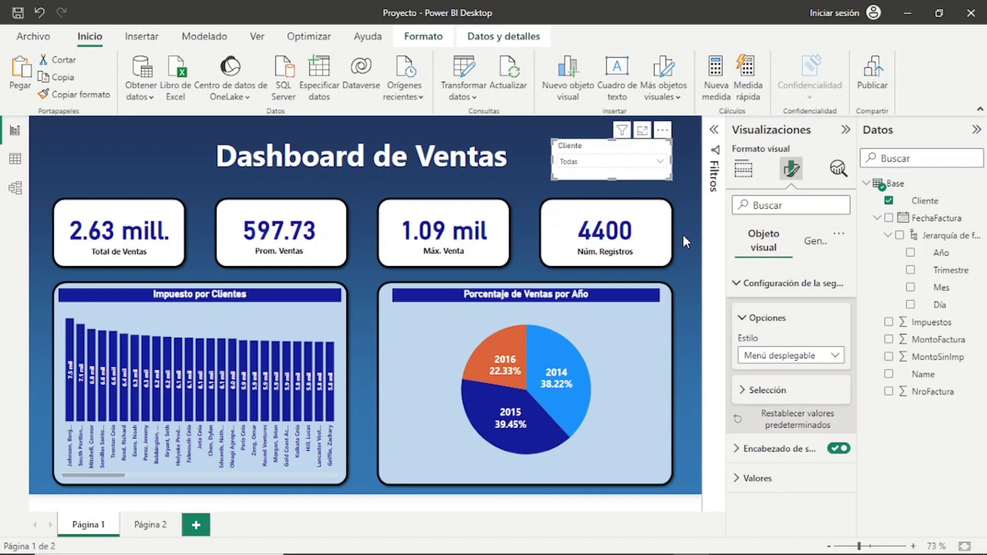
Set the slicer header text to size 13 in white
{"action": "left_click", "coordinate": [741, 318]}
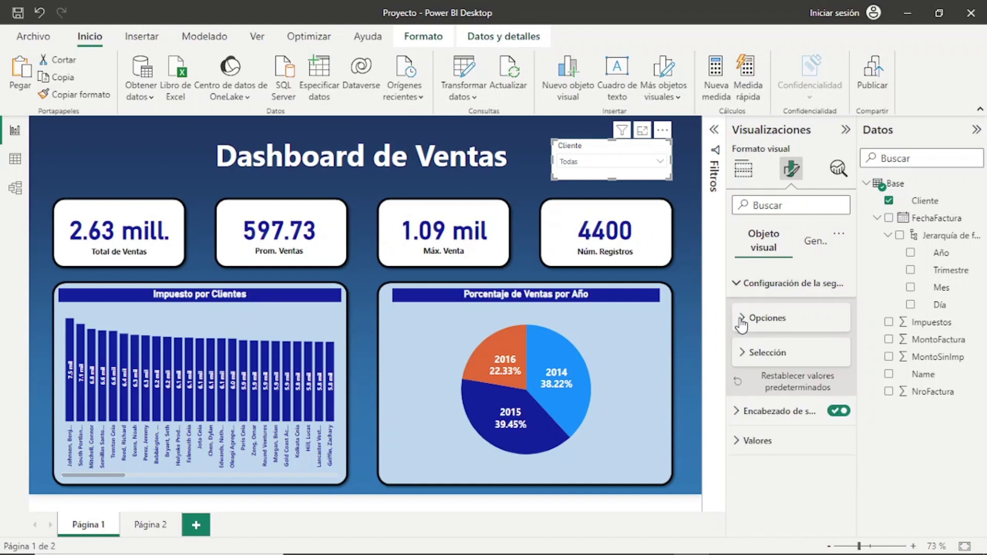
{"action": "left_click", "coordinate": [747, 414]}
{"action": "scroll", "coordinate": [747, 414], "scroll_direction": "down", "scroll_amount": 1}
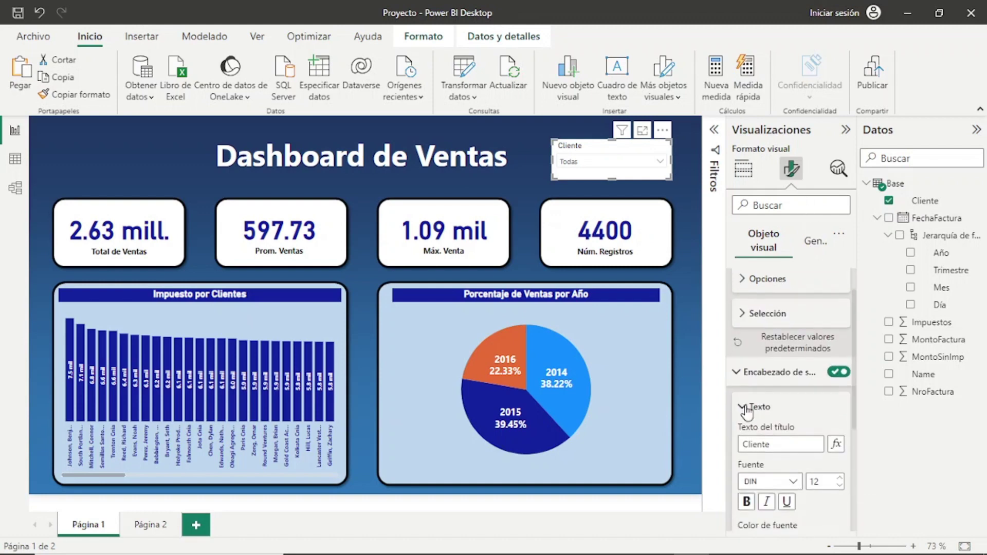
{"action": "scroll", "coordinate": [748, 412], "scroll_direction": "down", "scroll_amount": 2}
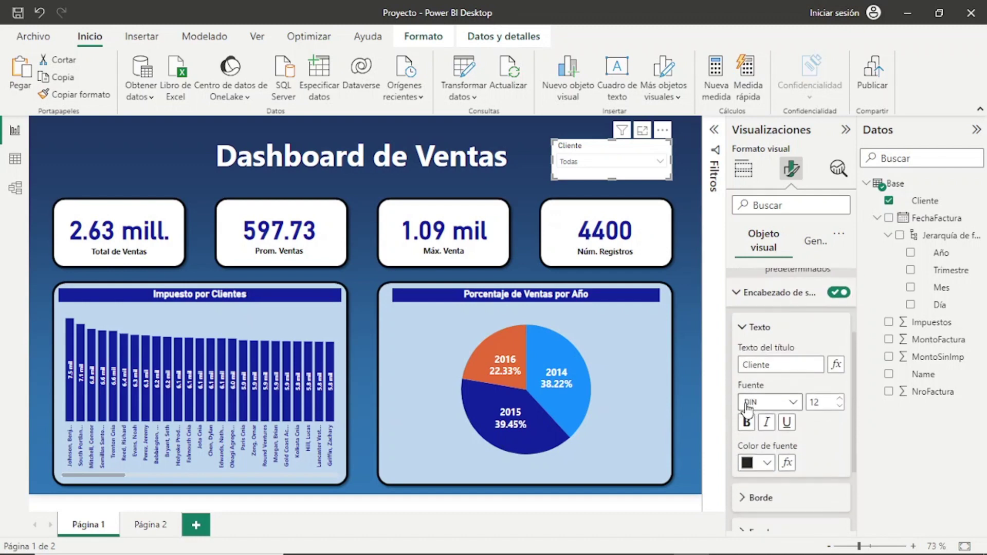
{"action": "left_click", "coordinate": [795, 403]}
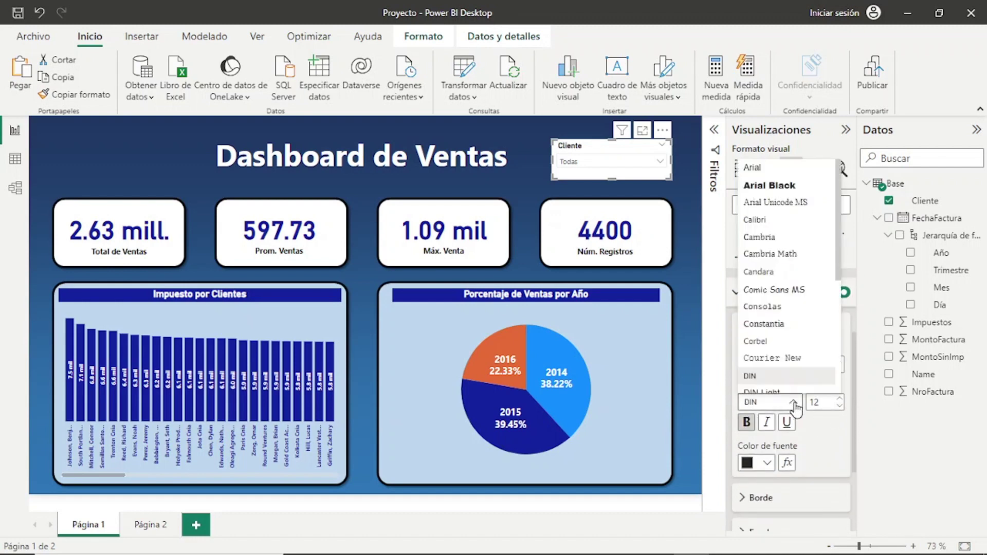
{"action": "left_click", "coordinate": [841, 403]}
{"action": "left_click", "coordinate": [840, 401]}
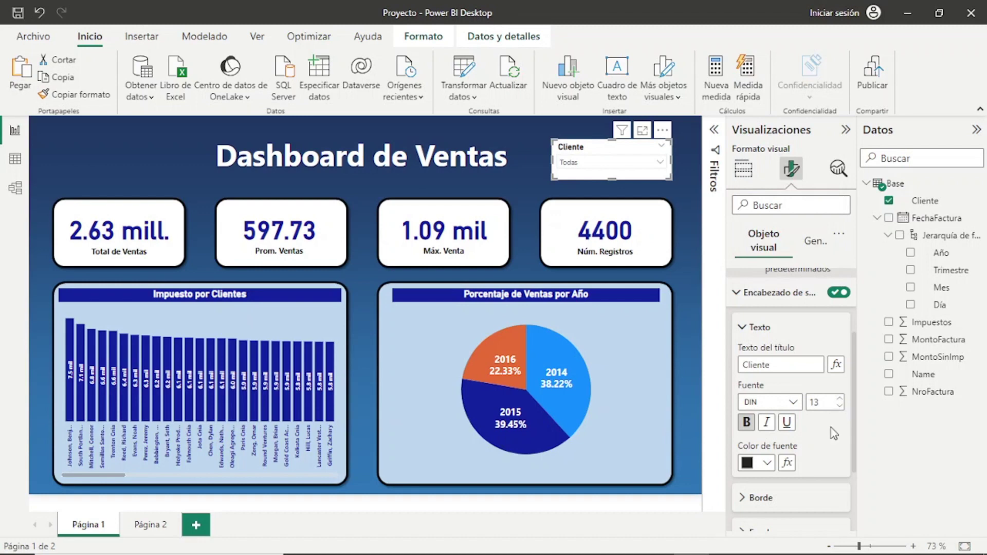
{"action": "scroll", "coordinate": [831, 427], "scroll_direction": "down", "scroll_amount": 3}
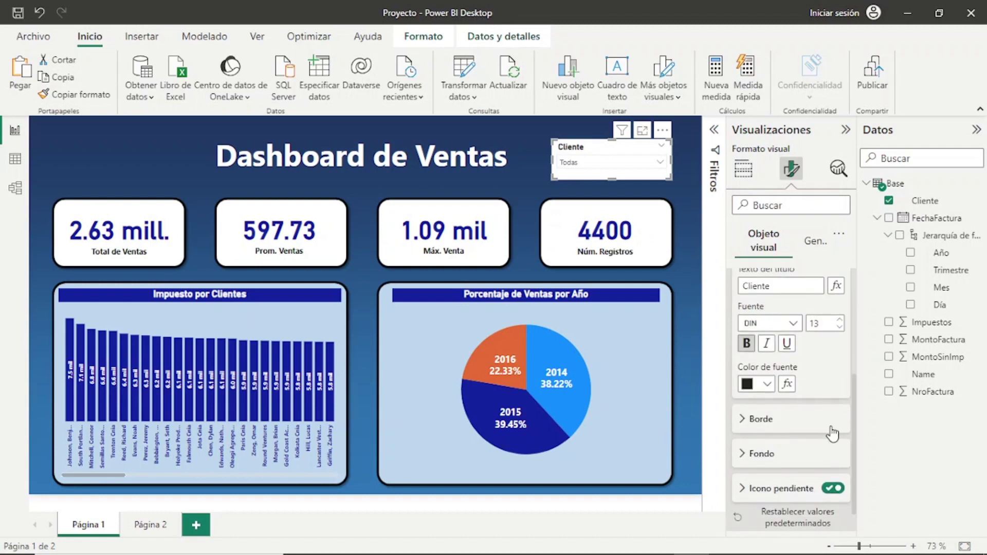
{"action": "left_click", "coordinate": [768, 384]}
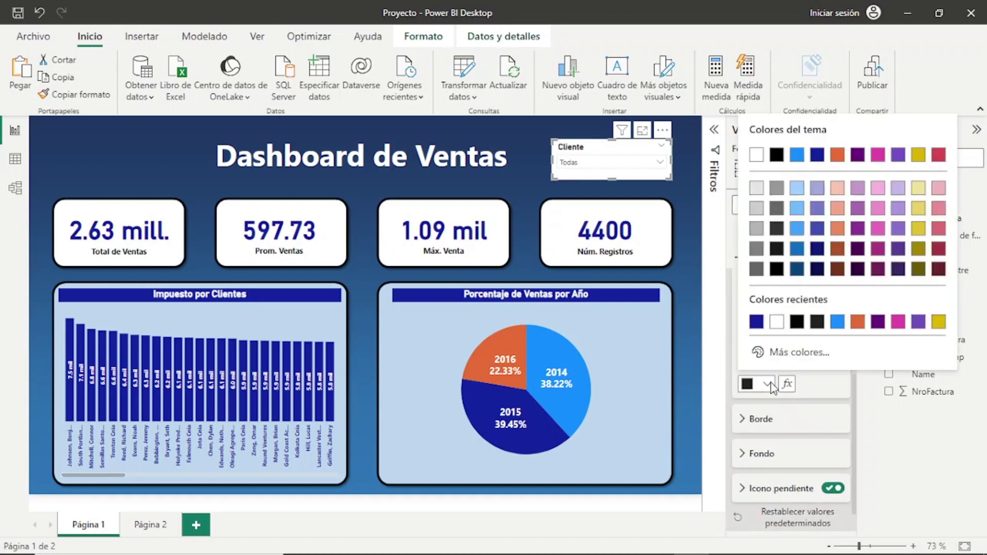
{"action": "left_click", "coordinate": [757, 322]}
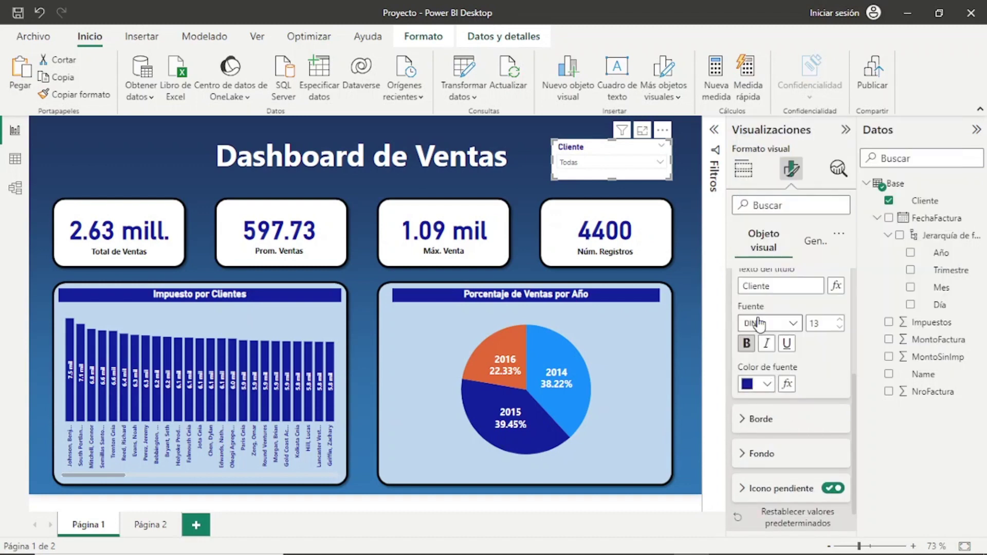
{"action": "left_click", "coordinate": [768, 384]}
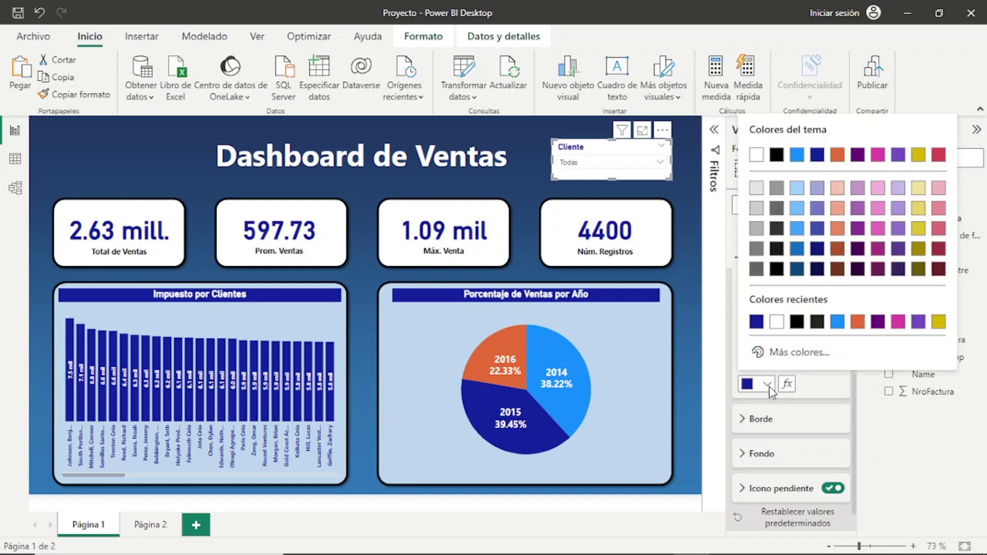
{"action": "left_click", "coordinate": [757, 155]}
Fill the slicer header background with dark blue
{"action": "left_click", "coordinate": [785, 455]}
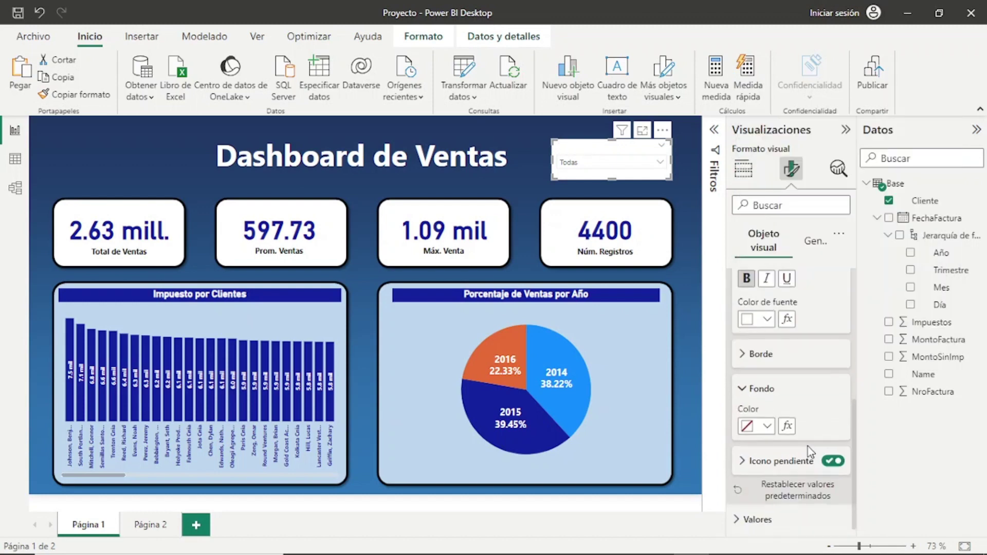
{"action": "left_click", "coordinate": [767, 428]}
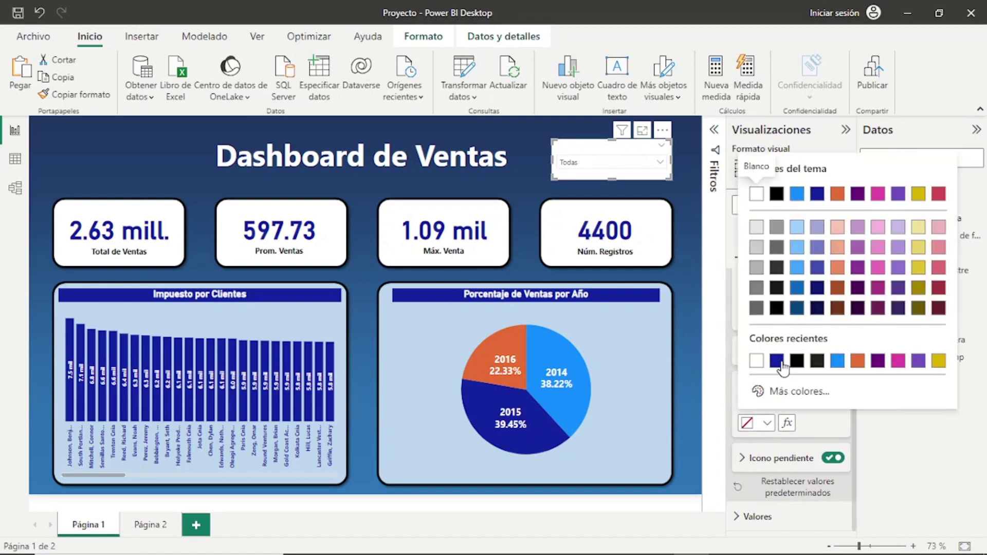
{"action": "left_click", "coordinate": [778, 361]}
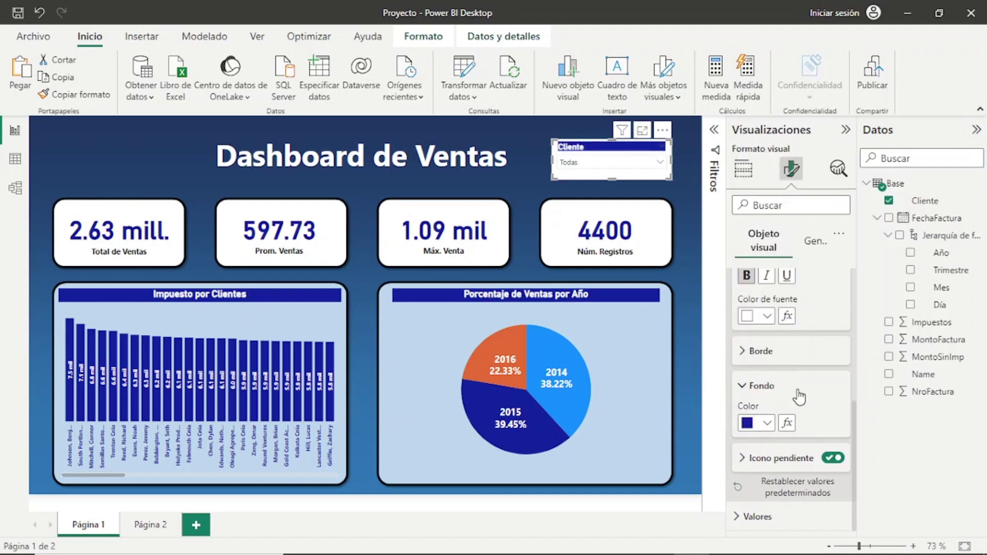
{"action": "scroll", "coordinate": [816, 398], "scroll_direction": "up", "scroll_amount": 3}
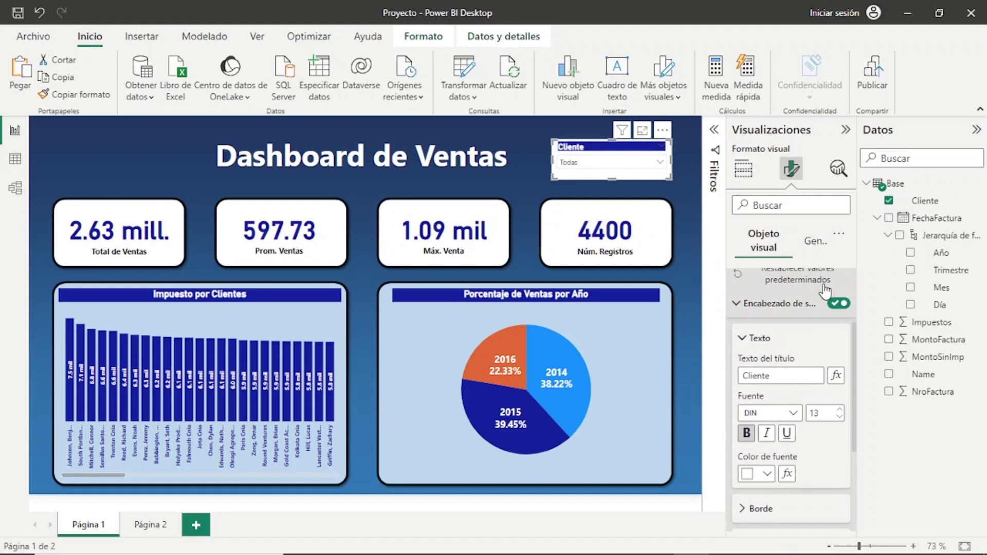
{"action": "left_click", "coordinate": [817, 241]}
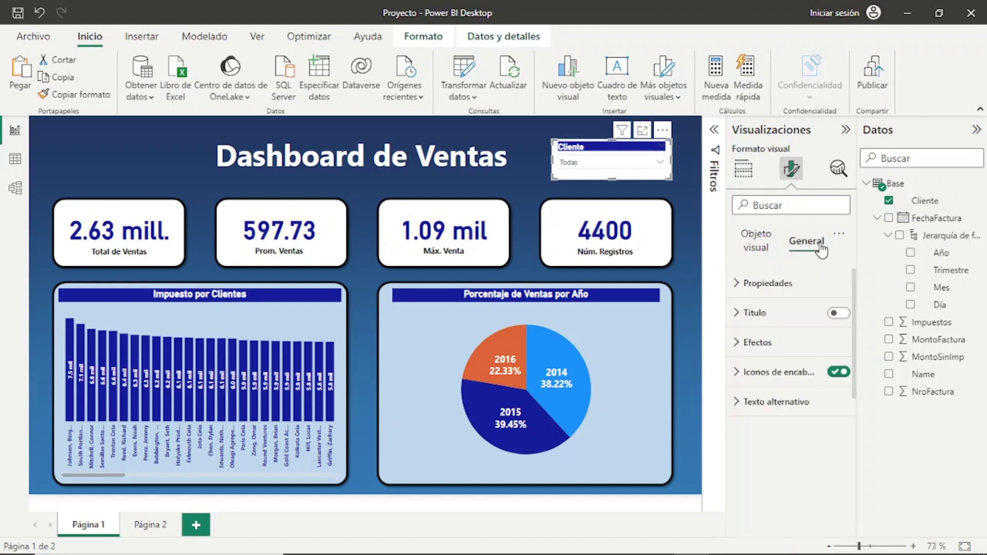
{"action": "left_click", "coordinate": [751, 246]}
Set the Cliente slicer's values to font size 13, black text and a light grey box fill
{"action": "left_click", "coordinate": [737, 288]}
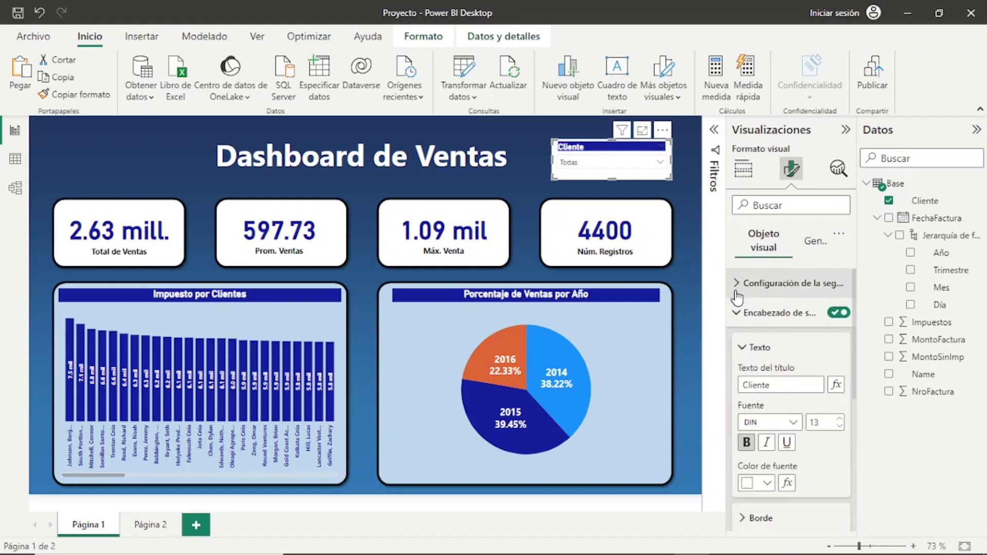
{"action": "left_click", "coordinate": [736, 312]}
{"action": "left_click", "coordinate": [741, 353]}
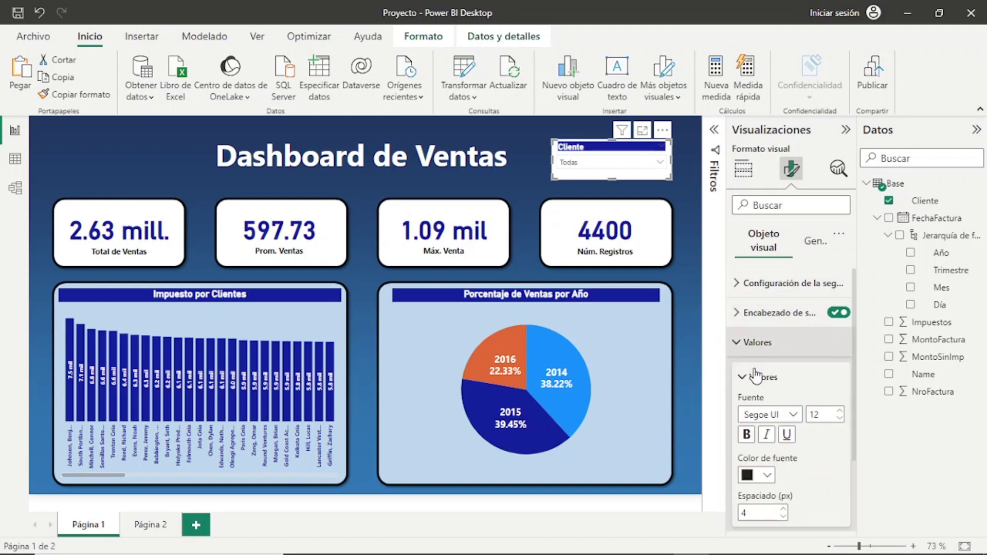
{"action": "scroll", "coordinate": [746, 375], "scroll_direction": "down", "scroll_amount": 1}
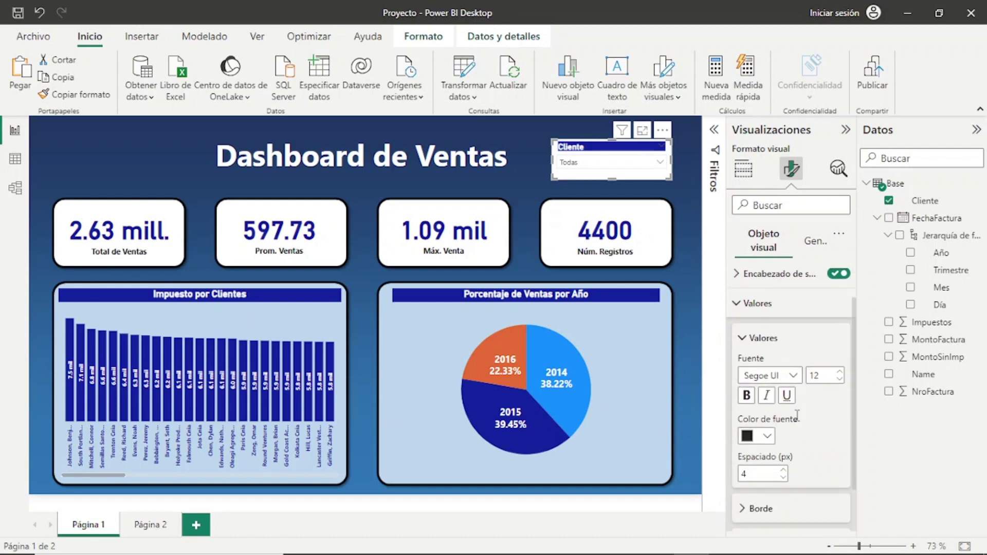
{"action": "left_click", "coordinate": [840, 371]}
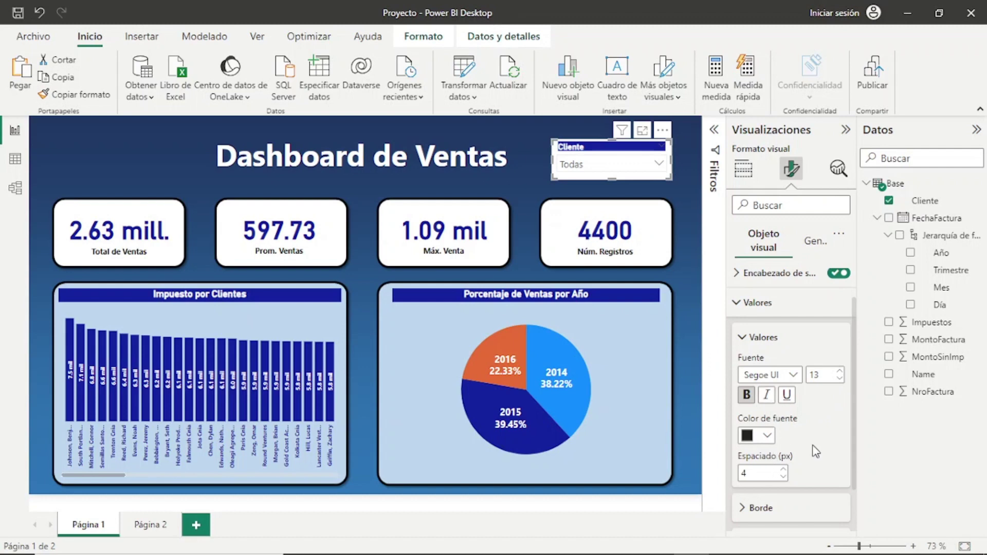
{"action": "left_click", "coordinate": [767, 435]}
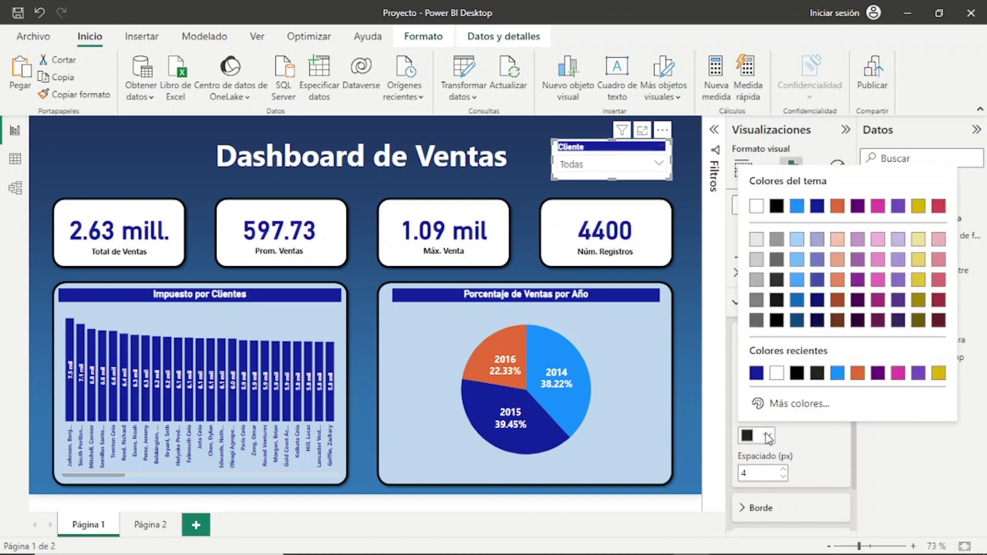
{"action": "left_click", "coordinate": [769, 437]}
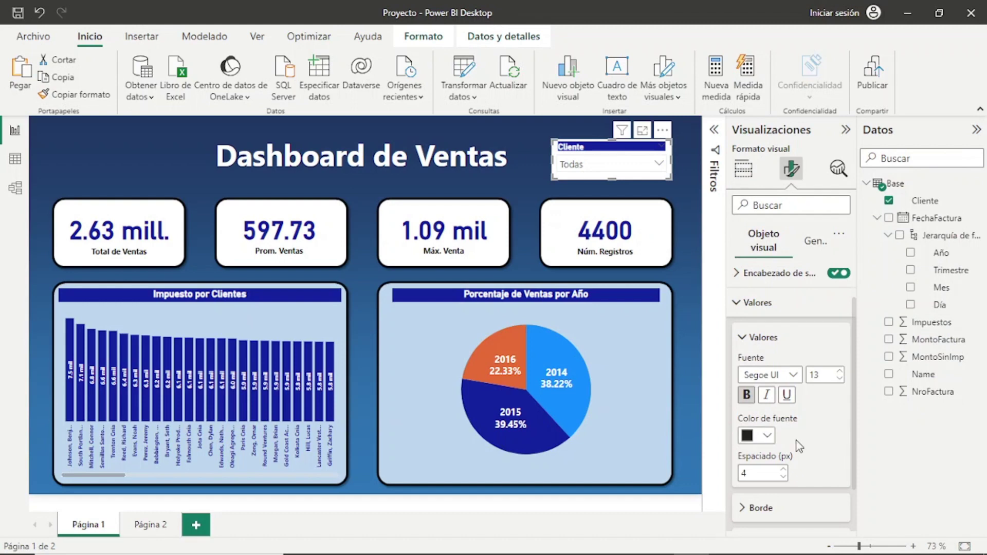
{"action": "scroll", "coordinate": [797, 447], "scroll_direction": "down", "scroll_amount": 1}
{"action": "left_click", "coordinate": [783, 489]}
{"action": "scroll", "coordinate": [785, 485], "scroll_direction": "down", "scroll_amount": 1}
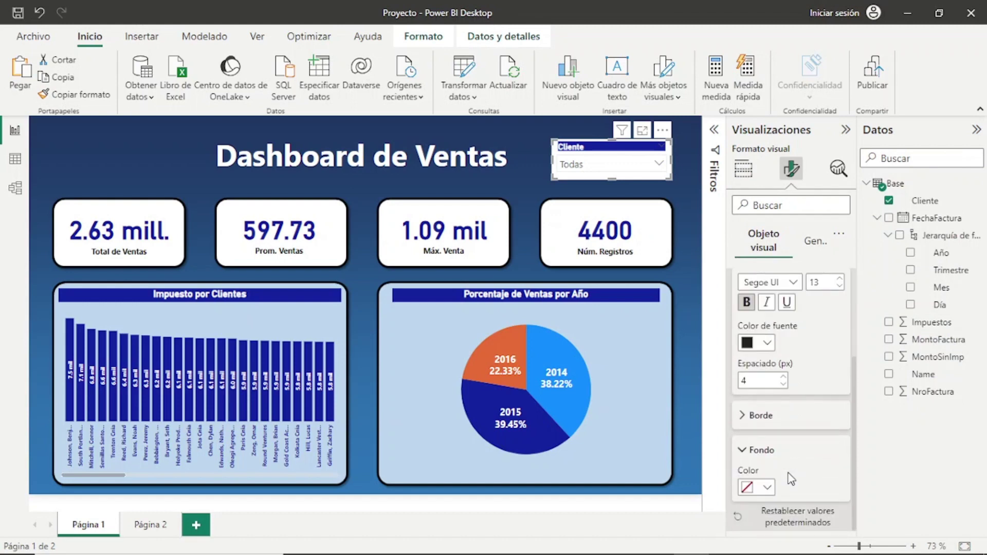
{"action": "left_click", "coordinate": [767, 487]}
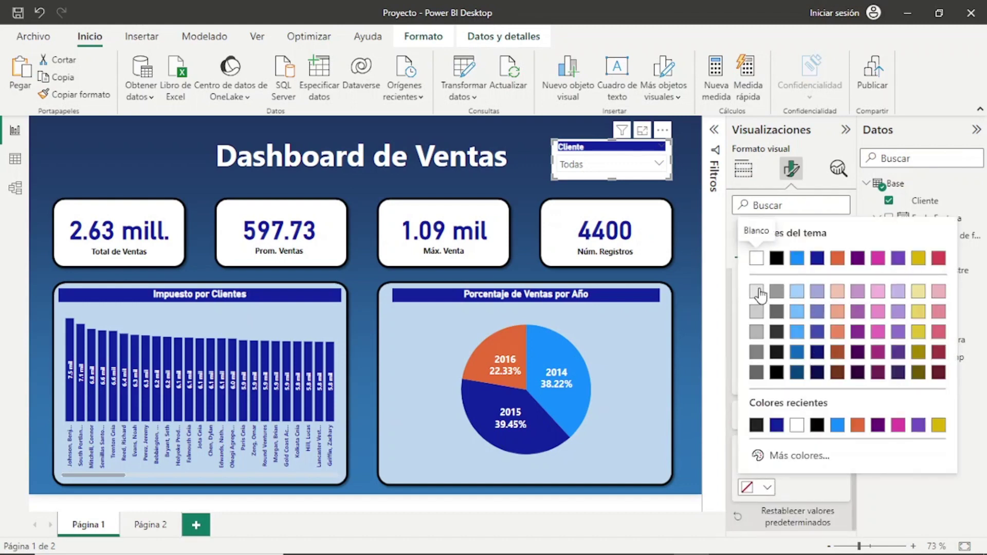
{"action": "left_click", "coordinate": [759, 293]}
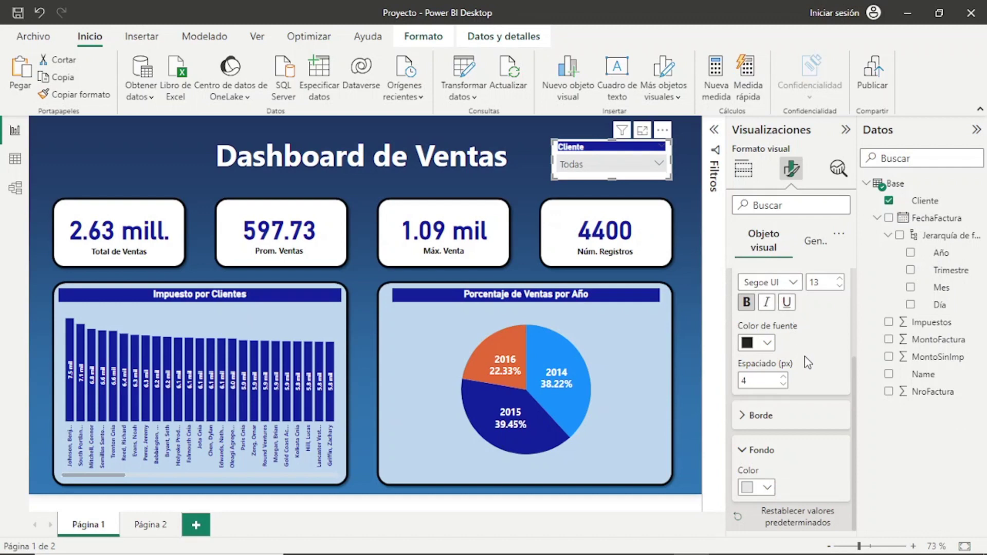
Switch off the slicer's background under General > Efectos
{"action": "scroll", "coordinate": [807, 431], "scroll_direction": "up", "scroll_amount": 2}
{"action": "scroll", "coordinate": [807, 431], "scroll_direction": "up", "scroll_amount": 2}
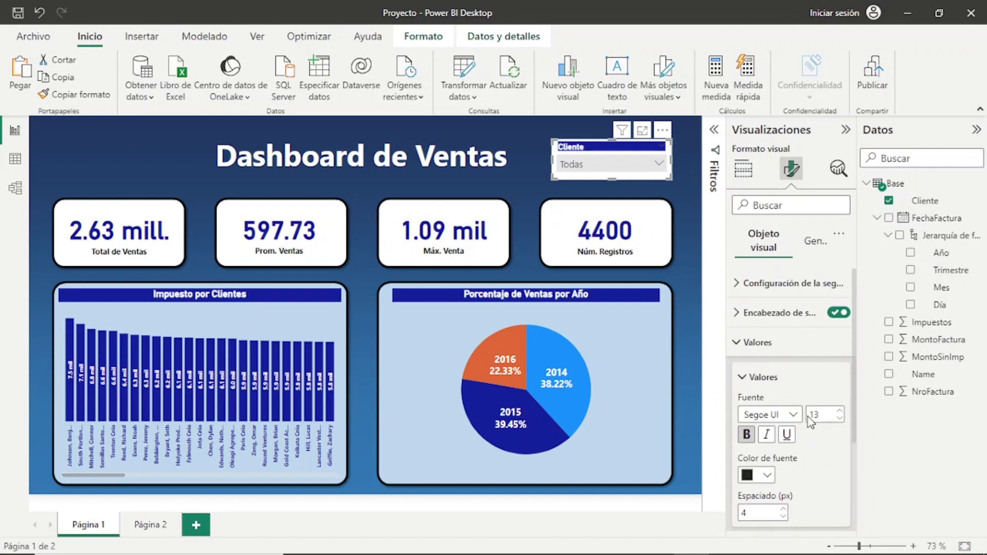
{"action": "left_click", "coordinate": [813, 252]}
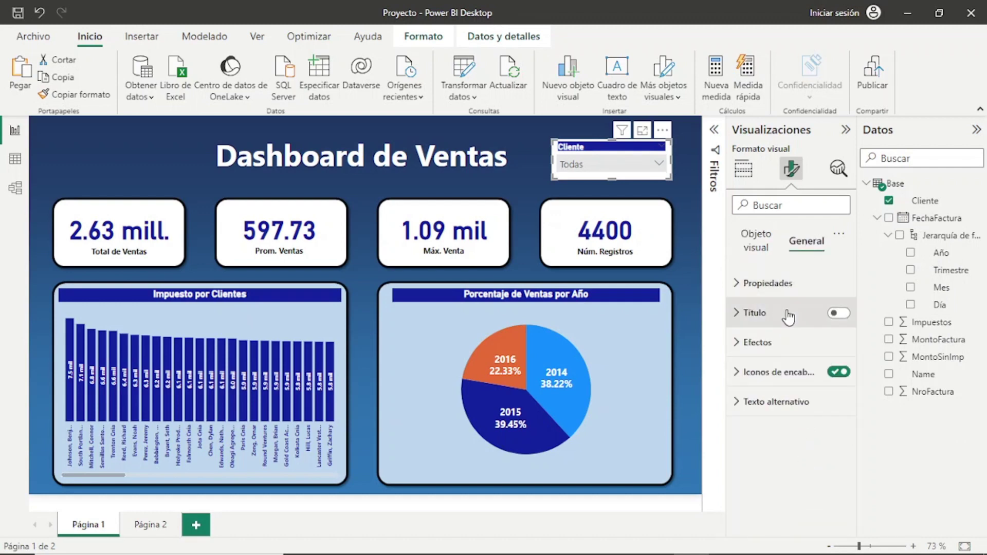
{"action": "left_click", "coordinate": [788, 341]}
{"action": "left_click", "coordinate": [831, 378]}
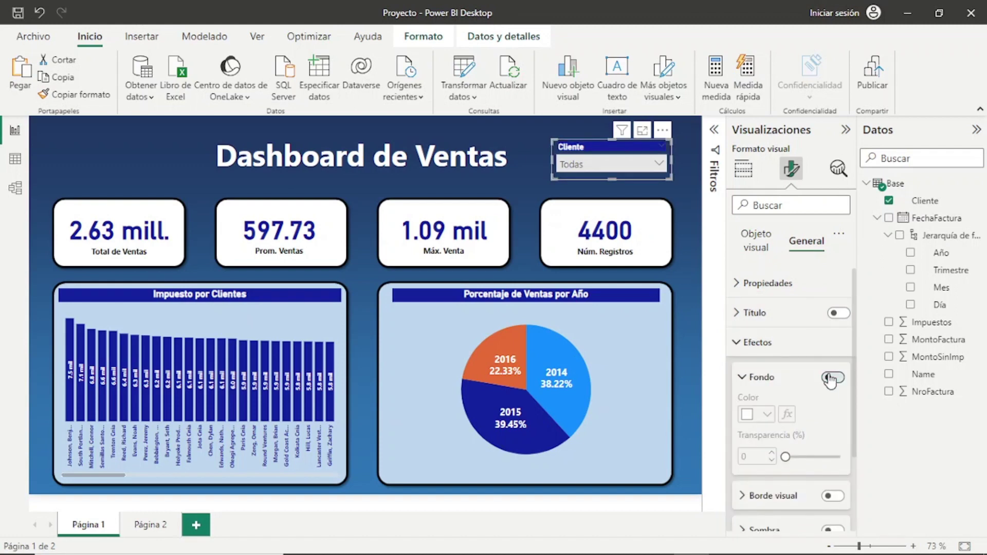
{"action": "left_click", "coordinate": [686, 204]}
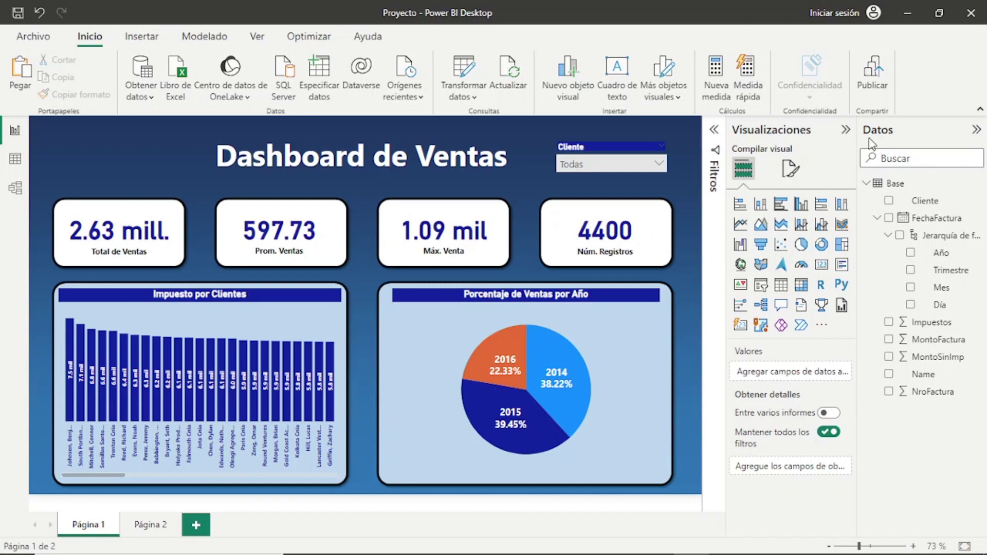
Collapse the side panes, simplify the ribbon, and try filtering the dashboard by several clients
{"action": "left_click", "coordinate": [846, 130]}
{"action": "left_click", "coordinate": [977, 132]}
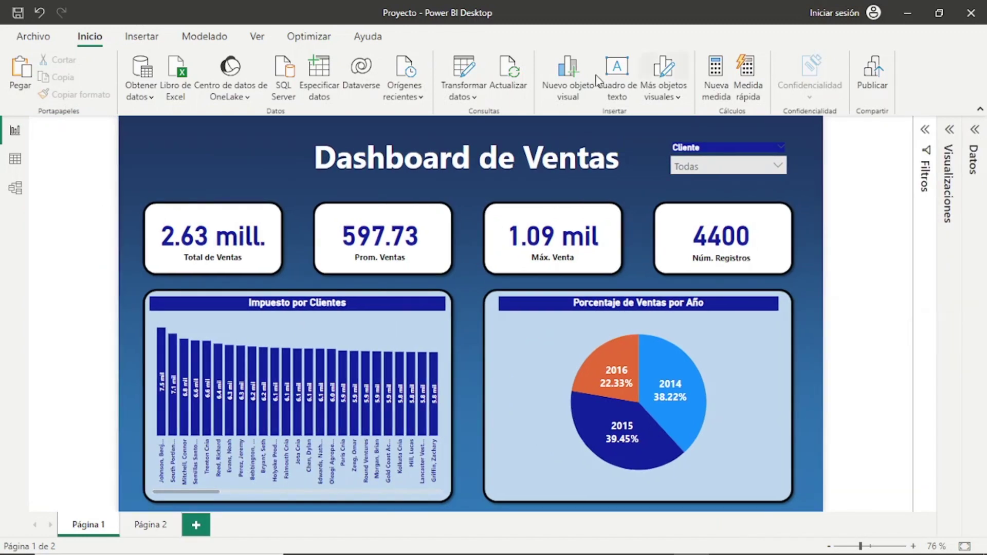
{"action": "left_click", "coordinate": [981, 111]}
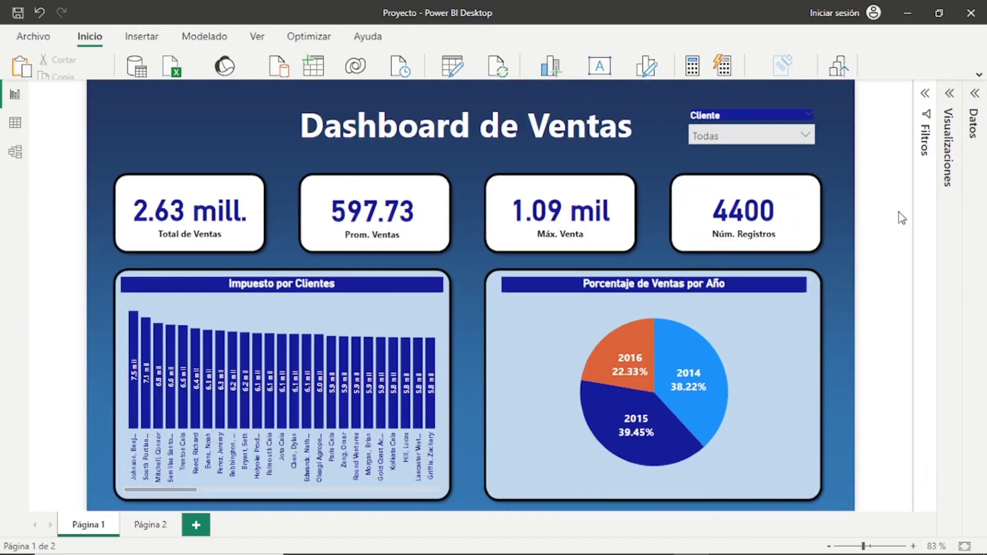
{"action": "left_click", "coordinate": [804, 136]}
{"action": "left_click", "coordinate": [765, 156]}
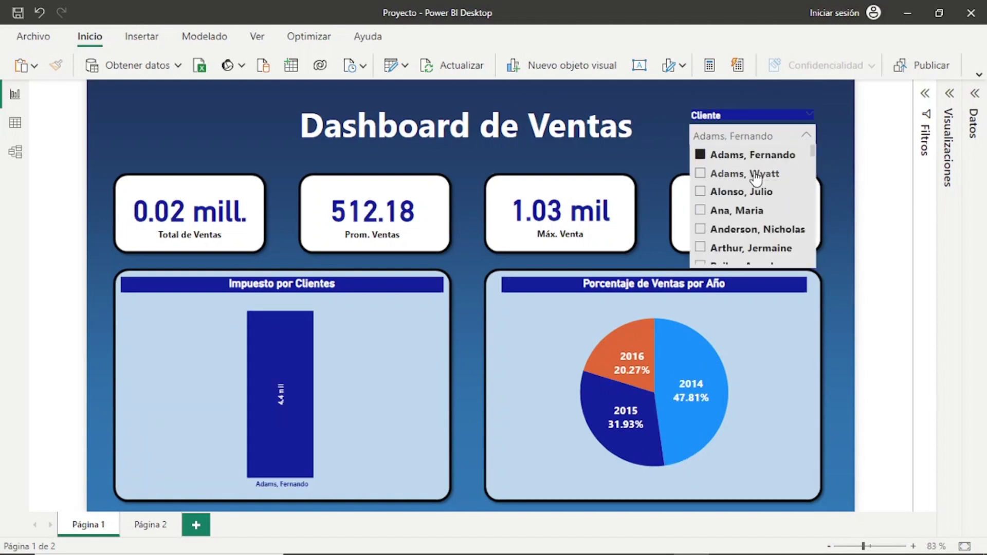
{"action": "left_click", "coordinate": [757, 175]}
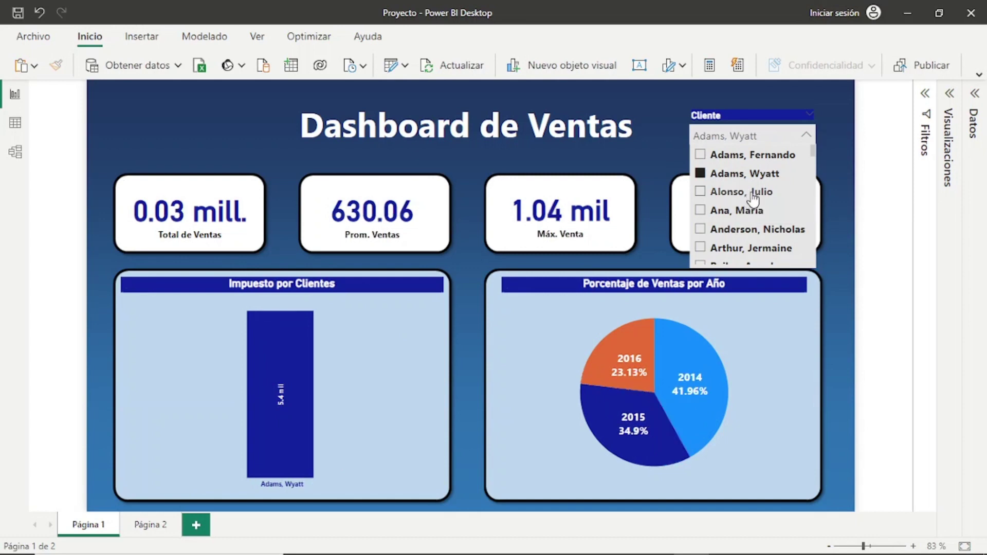
{"action": "left_click", "coordinate": [749, 193], "text": "ctrl"}
{"action": "left_click", "coordinate": [744, 215], "text": "ctrl"}
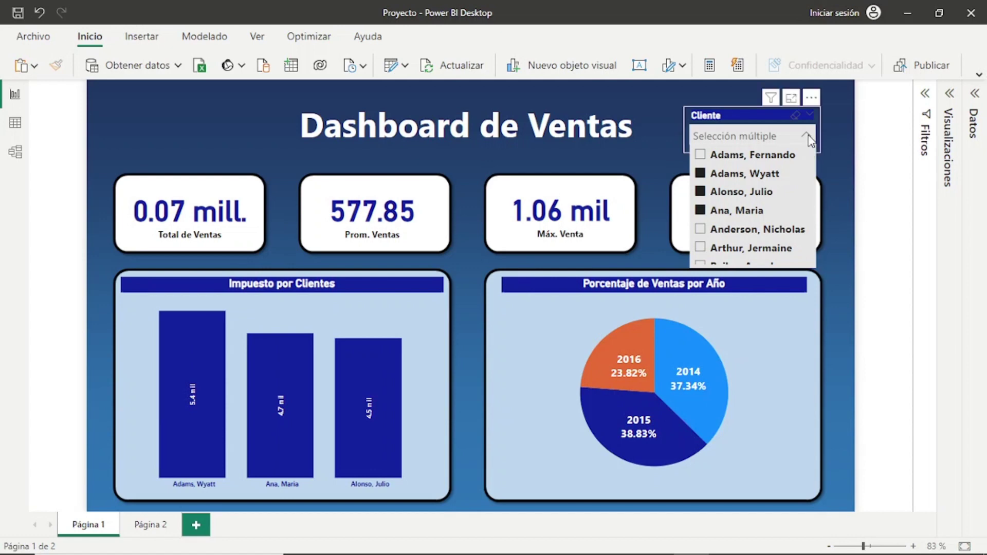
{"action": "left_click", "coordinate": [842, 174]}
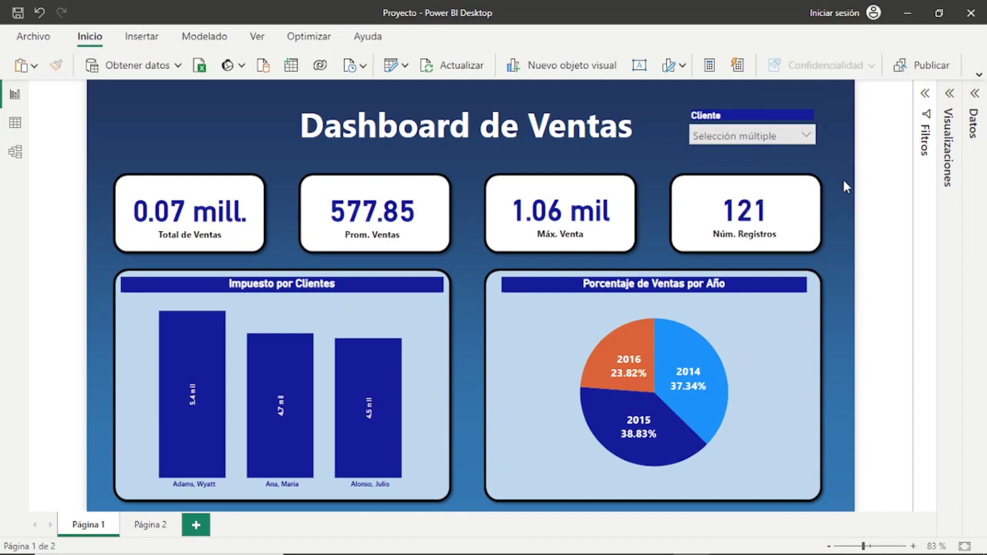
Clear the client selection back to Todas, then test the 2016, 2014 and 2015 pie-slice filters and clear them
{"action": "left_click", "coordinate": [805, 136]}
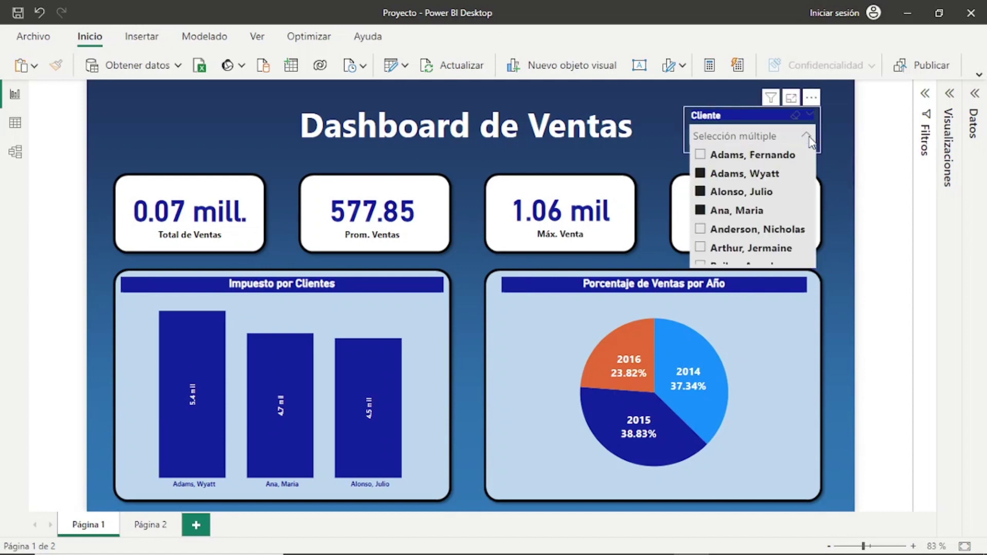
{"action": "double_click", "coordinate": [755, 174]}
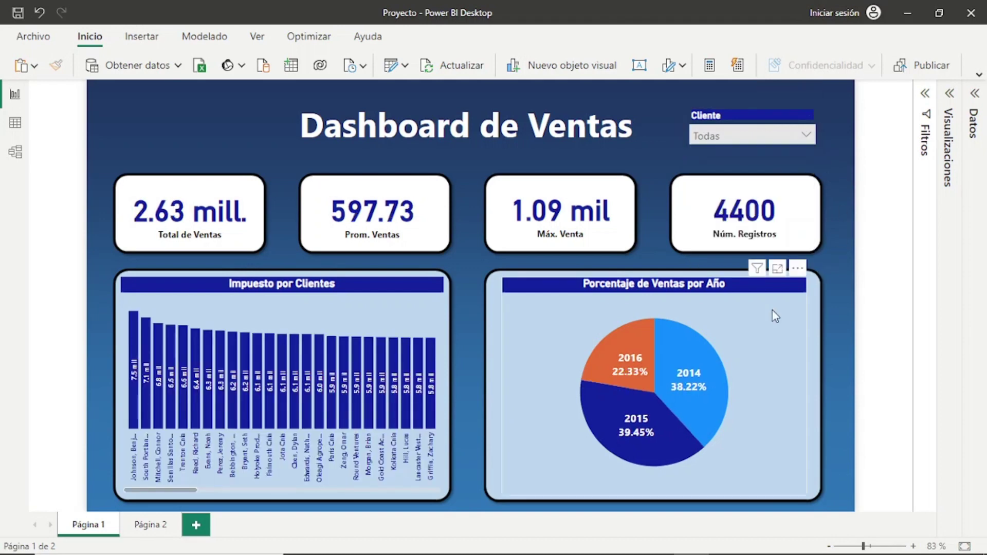
{"action": "left_click", "coordinate": [638, 332]}
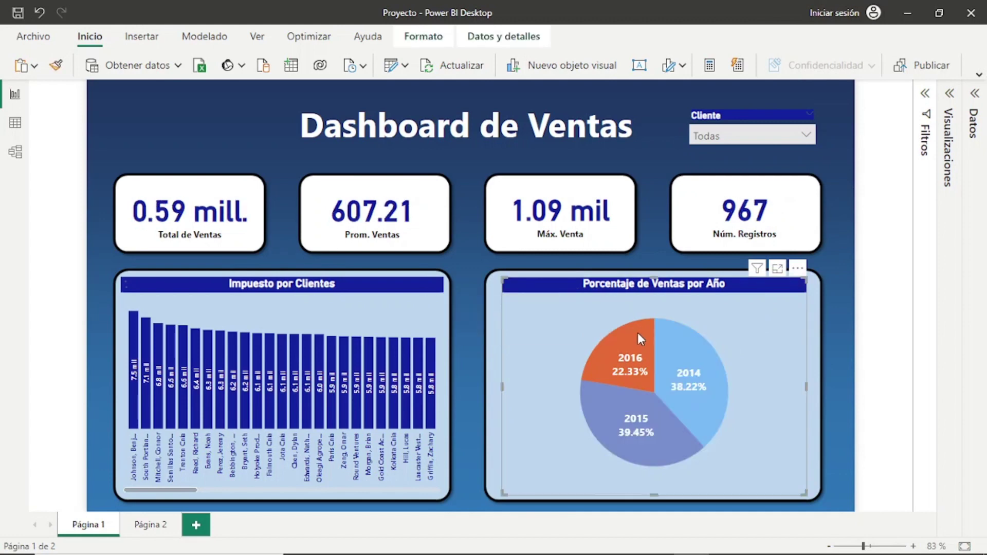
{"action": "left_click", "coordinate": [677, 335]}
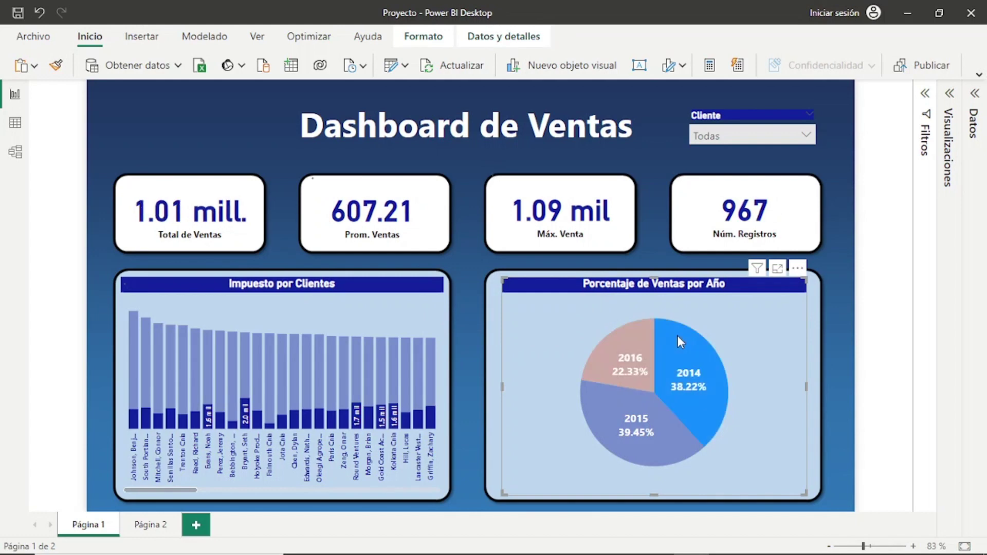
{"action": "left_click", "coordinate": [625, 398]}
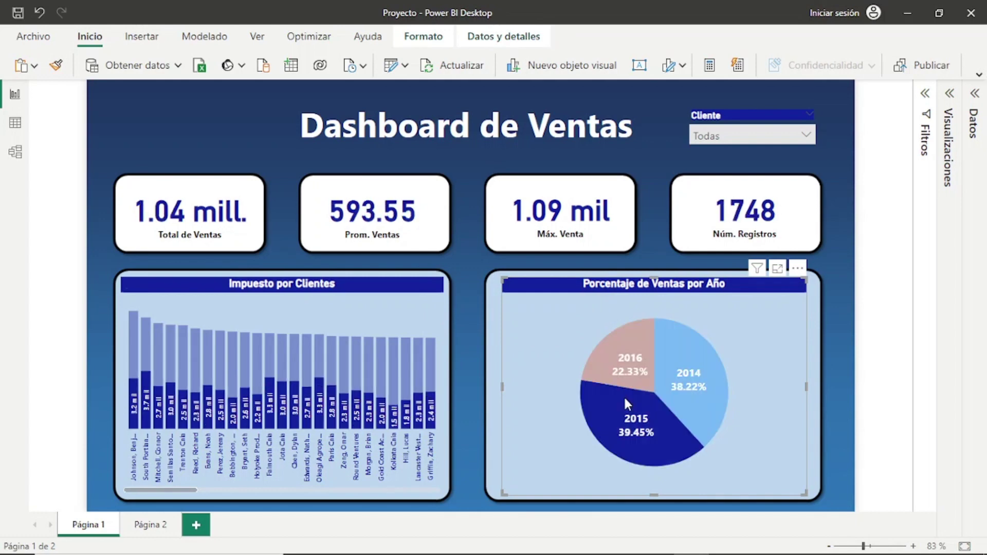
{"action": "left_click", "coordinate": [624, 396]}
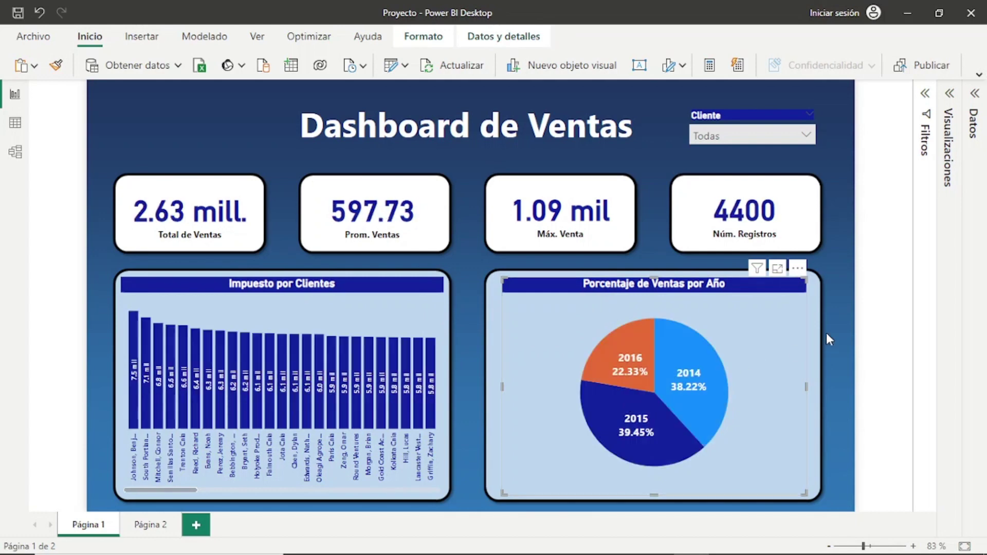
{"action": "left_click", "coordinate": [851, 254]}
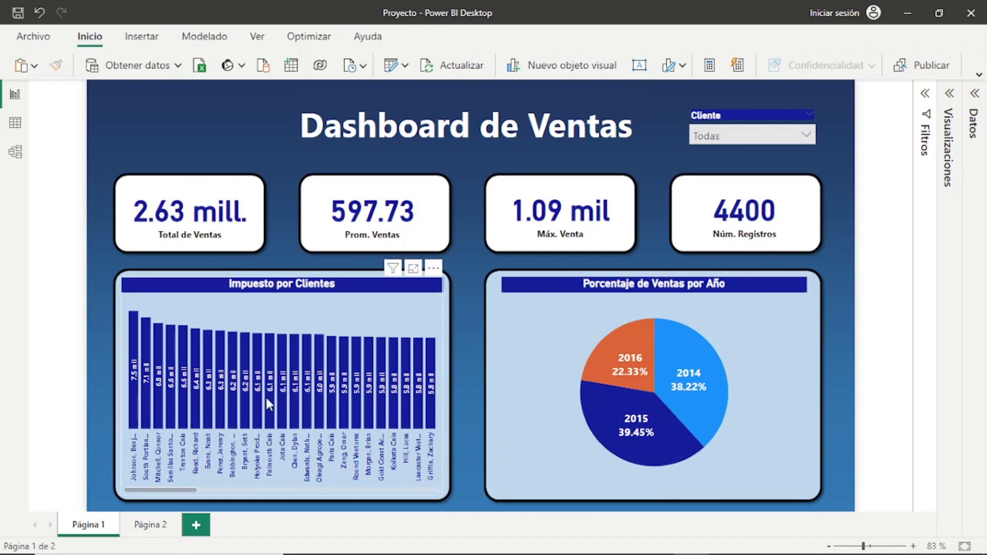
On Página 2, add a card showing the sum of MontoSinImp (2.08 mill.) in the top panel
{"action": "left_click", "coordinate": [156, 525]}
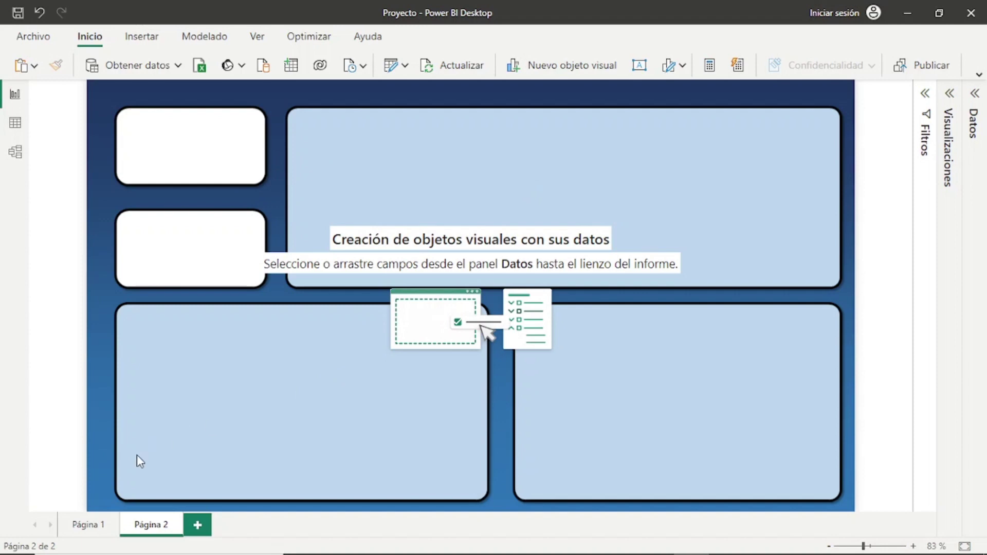
{"action": "key", "text": "ctrl+Page_Up"}
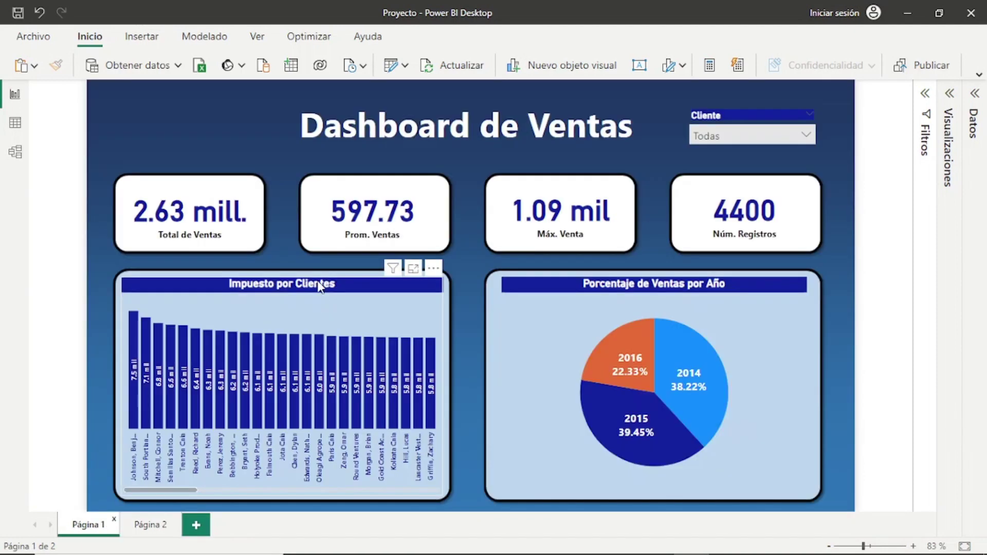
{"action": "left_click", "coordinate": [147, 527]}
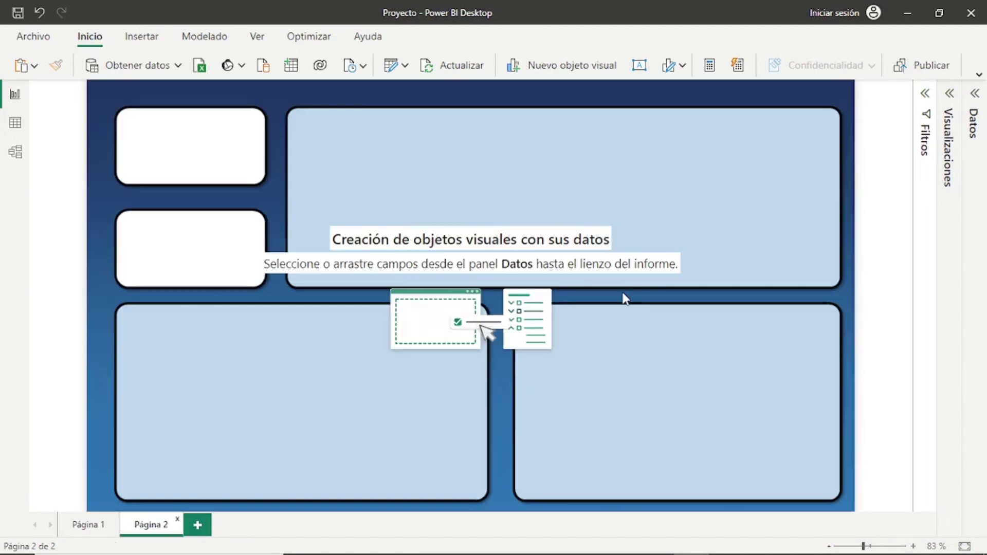
{"action": "left_click", "coordinate": [950, 95]}
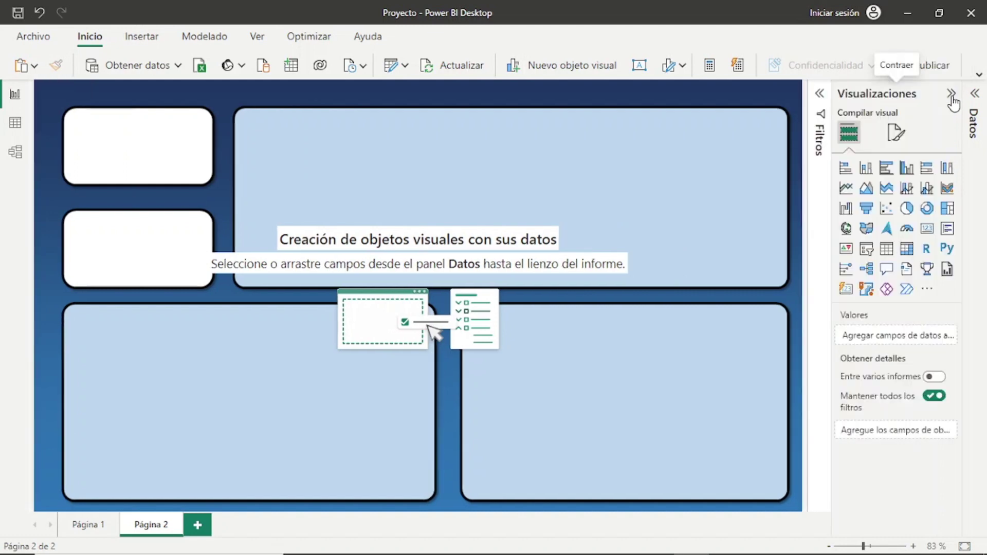
{"action": "left_click", "coordinate": [927, 228]}
{"action": "mouse_move", "coordinate": [187, 152]}
{"action": "left_mouse_down"}
{"action": "mouse_move", "coordinate": [383, 194]}
{"action": "mouse_move", "coordinate": [464, 191]}
{"action": "left_mouse_up"}
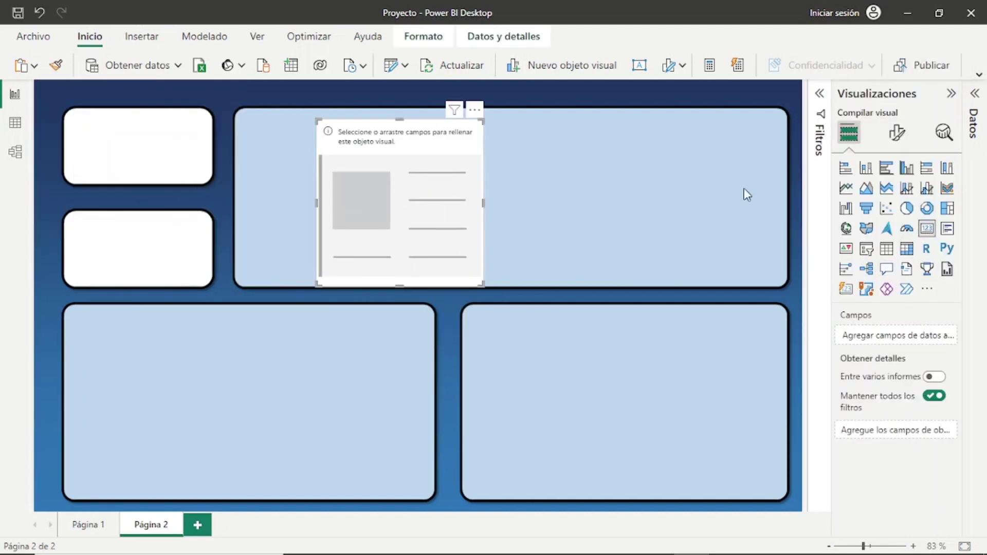
{"action": "left_click", "coordinate": [975, 93]}
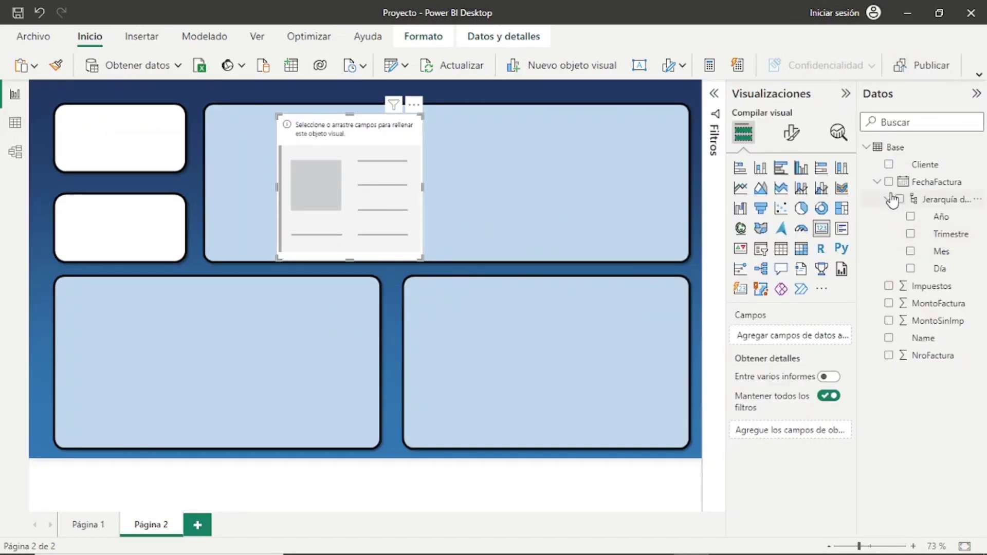
{"action": "left_click", "coordinate": [877, 181]}
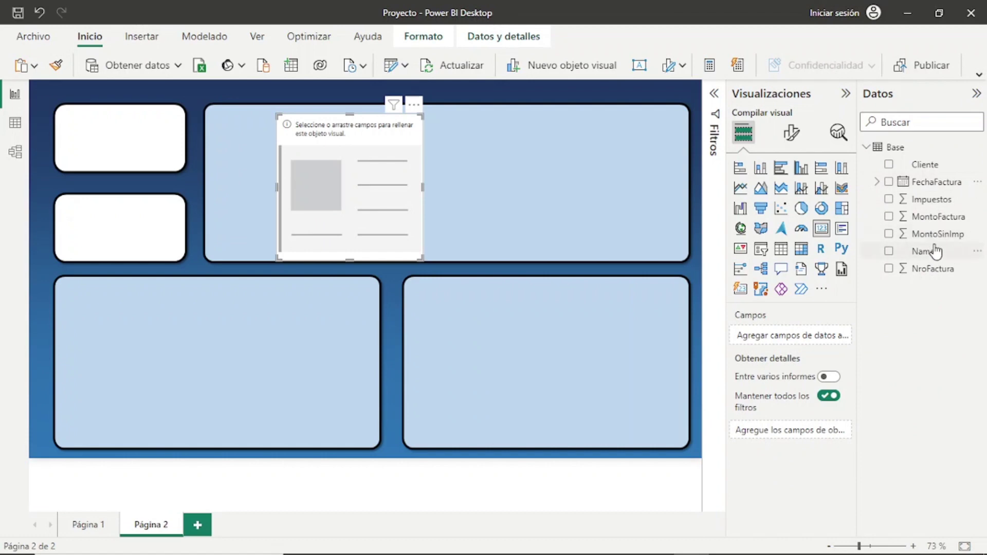
{"action": "left_click_drag", "start_coordinate": [939, 237], "coordinate": [408, 203]}
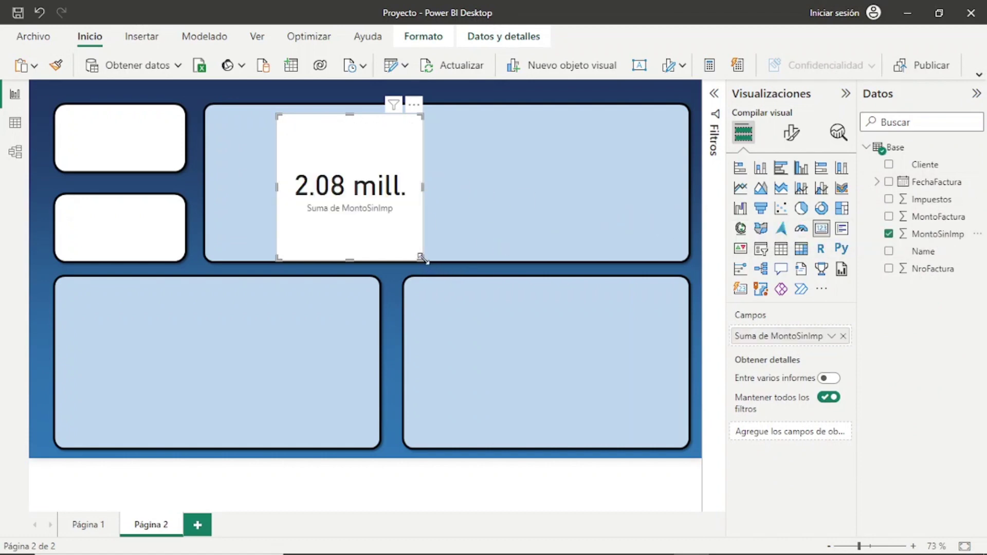
{"action": "mouse_move", "coordinate": [422, 258]}
{"action": "left_mouse_down"}
{"action": "mouse_move", "coordinate": [414, 203]}
{"action": "mouse_move", "coordinate": [494, 209]}
{"action": "mouse_move", "coordinate": [406, 197]}
{"action": "left_mouse_up"}
{"action": "left_click", "coordinate": [544, 209]}
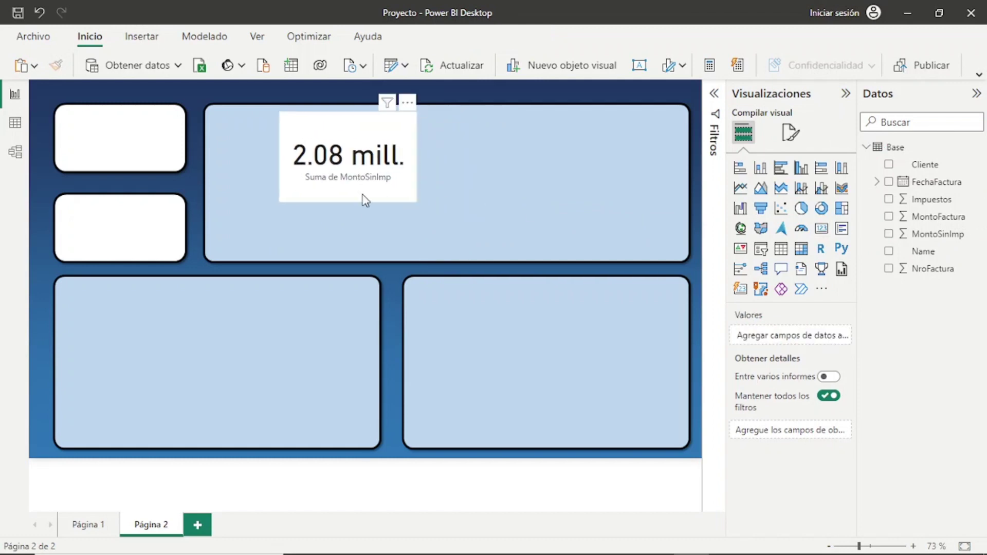
{"action": "left_click", "coordinate": [365, 201]}
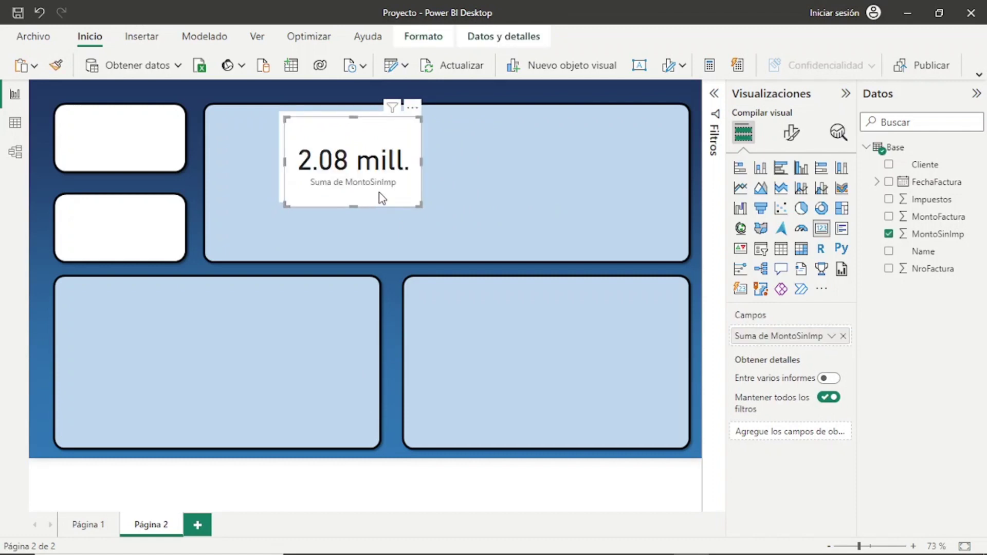
Duplicate the card, switch the copy to Promedio (472.73), and line up both cards
{"action": "key", "text": "ctrl+c"}
{"action": "key", "text": "ctrl+v"}
{"action": "left_click_drag", "start_coordinate": [382, 199], "coordinate": [573, 211]}
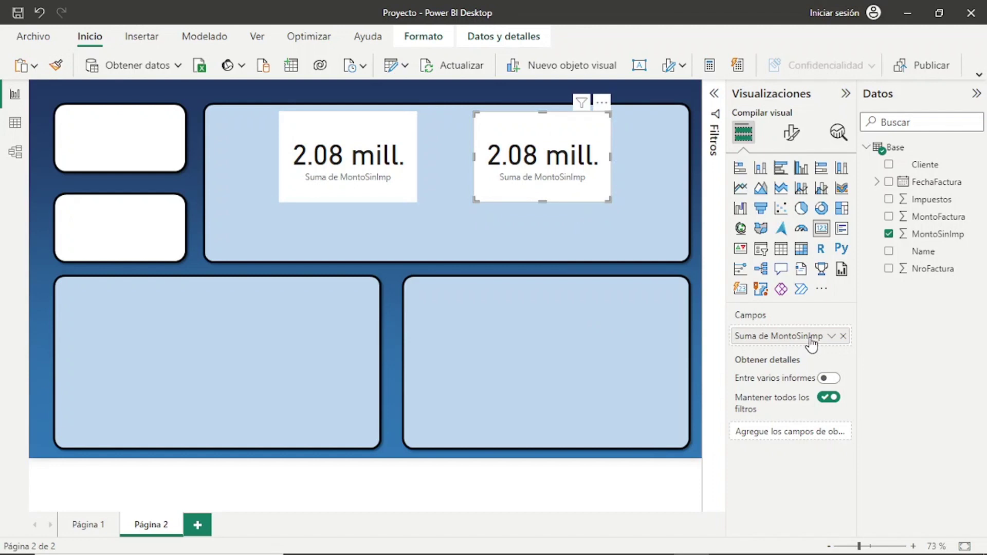
{"action": "left_click", "coordinate": [831, 336]}
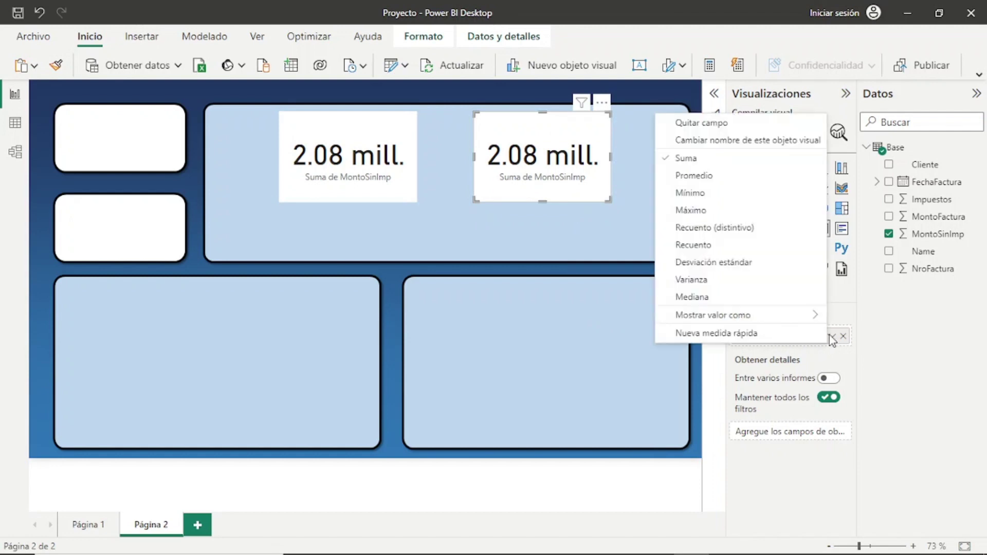
{"action": "left_click", "coordinate": [703, 178]}
{"action": "left_click_drag", "start_coordinate": [584, 195], "coordinate": [606, 224]}
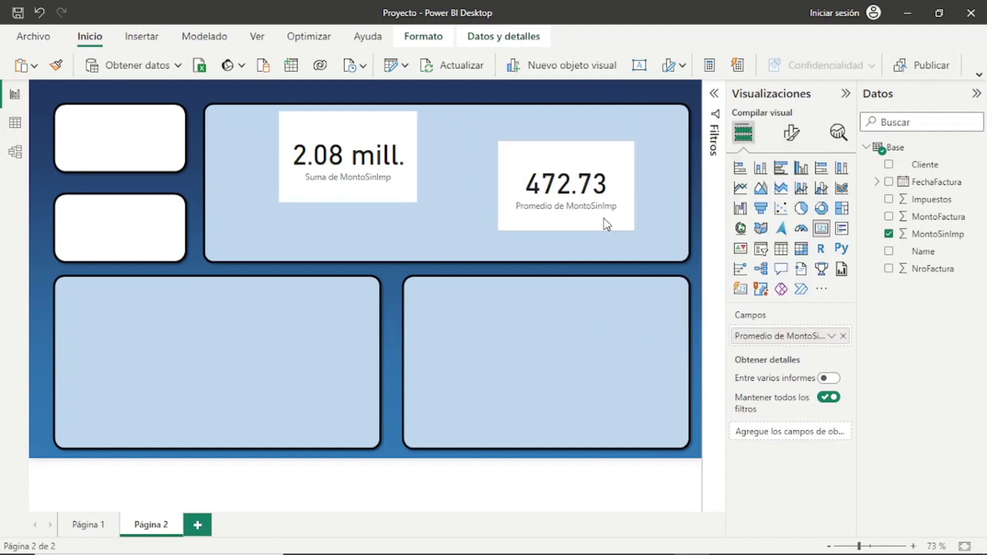
{"action": "left_click_drag", "start_coordinate": [393, 196], "coordinate": [437, 220]}
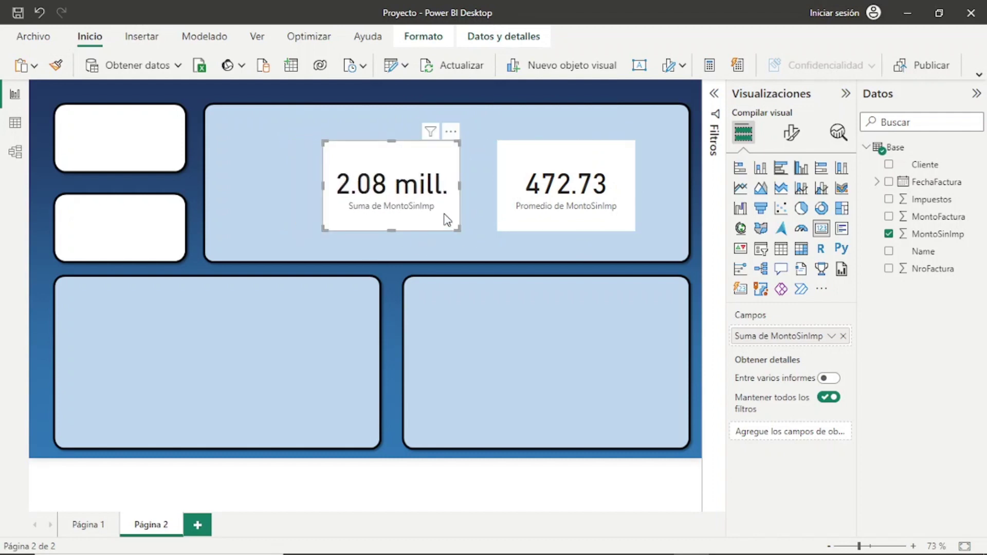
Rename the sum card's field to 'Ventas sin Impuesto'
{"action": "double_click", "coordinate": [798, 342]}
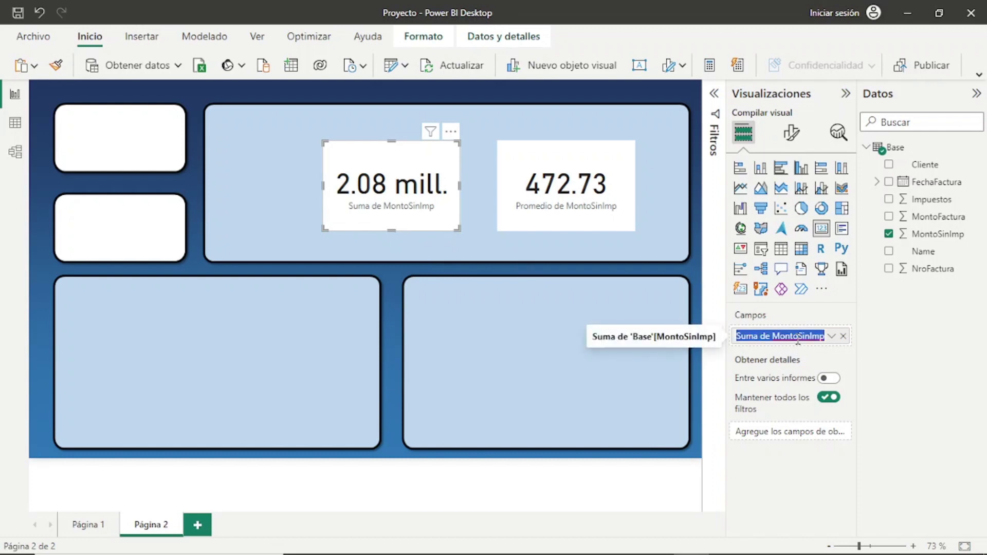
{"action": "type", "text": "Ventas sin Impuesto"}
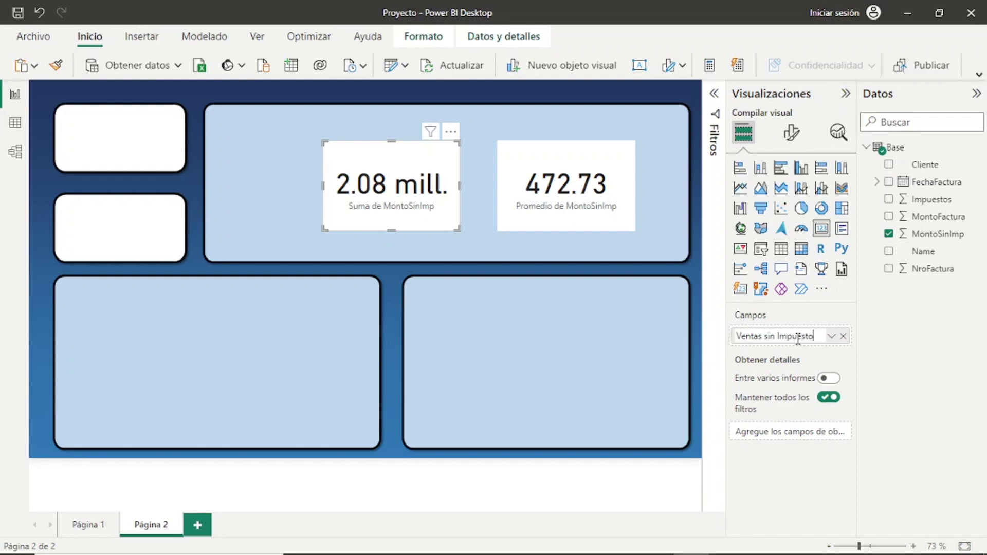
{"action": "key", "text": "Return"}
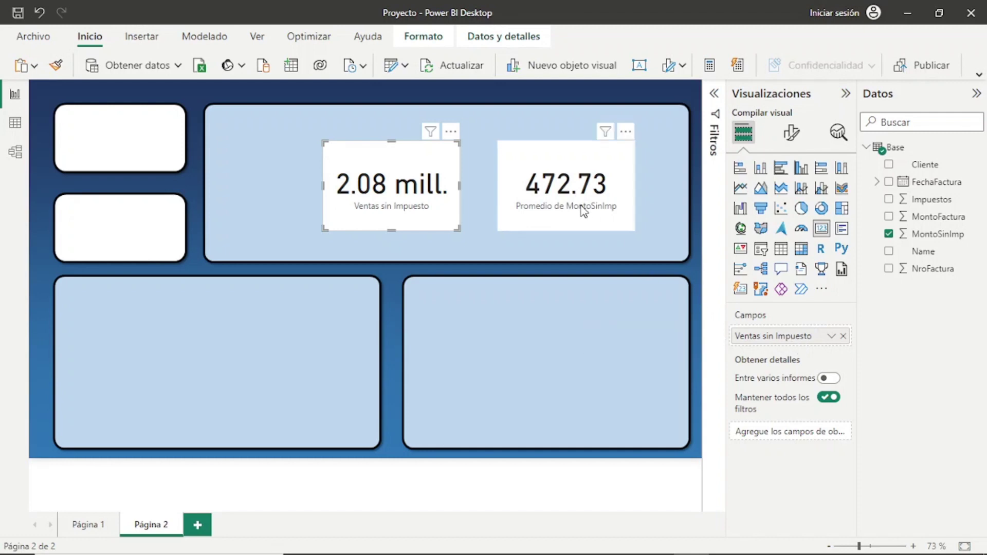
Rename the average card's field to 'Promedio de ventas sin impuesto'
{"action": "left_click", "coordinate": [584, 226]}
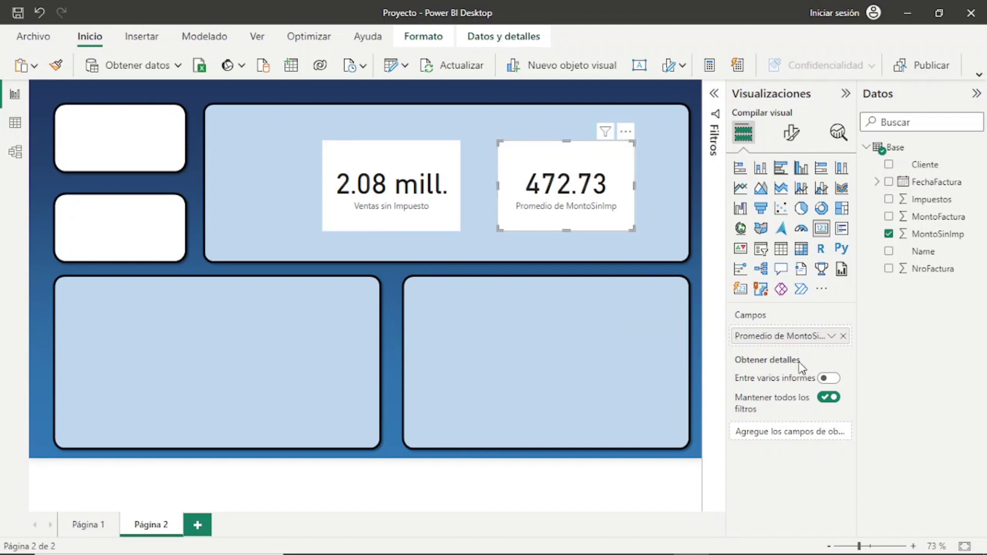
{"action": "double_click", "coordinate": [796, 338]}
{"action": "type", "text": "P"}
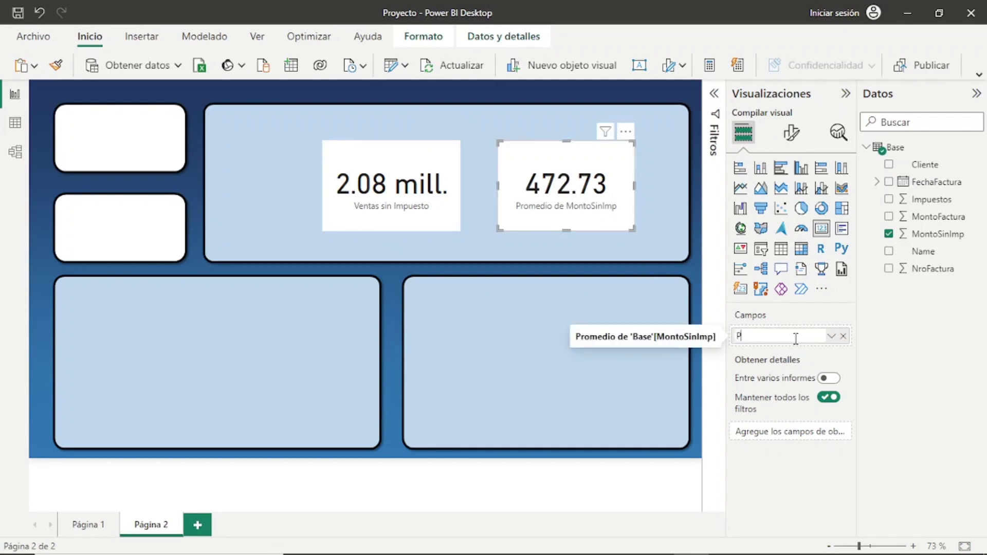
{"action": "type", "text": "romedio de"}
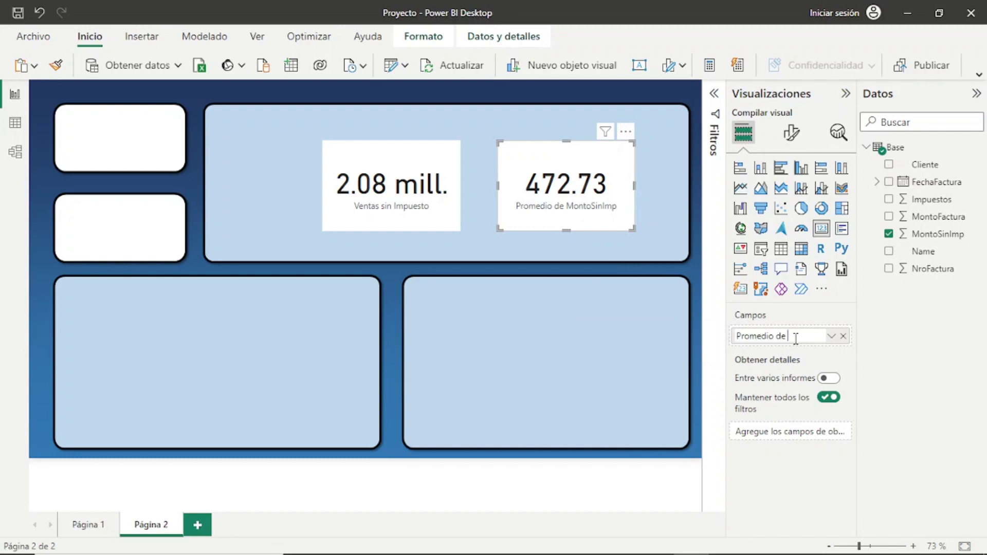
{"action": "type", "text": "n "}
{"action": "type", "text": "impuest"}
{"action": "type", "text": "o"}
{"action": "key", "text": "Return"}
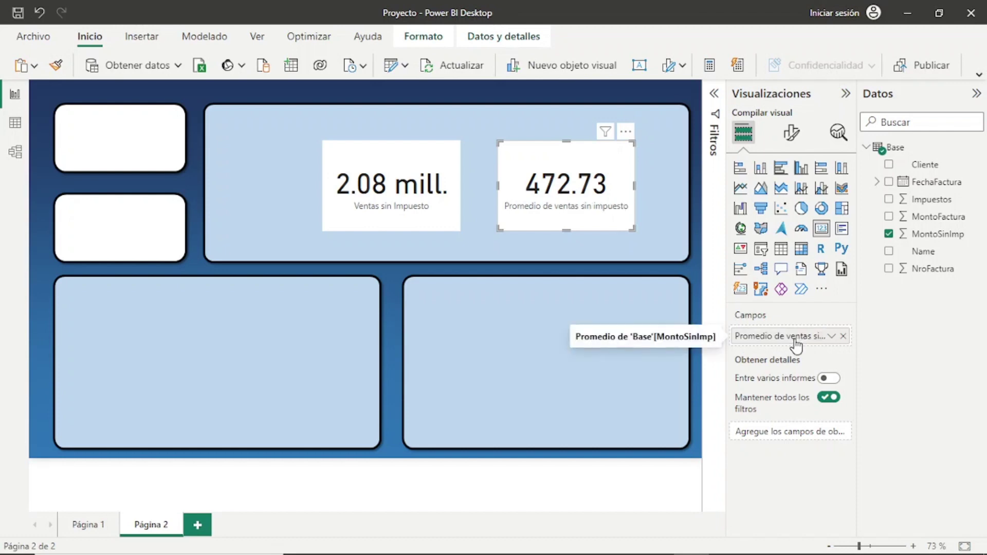
{"action": "left_click", "coordinate": [418, 217]}
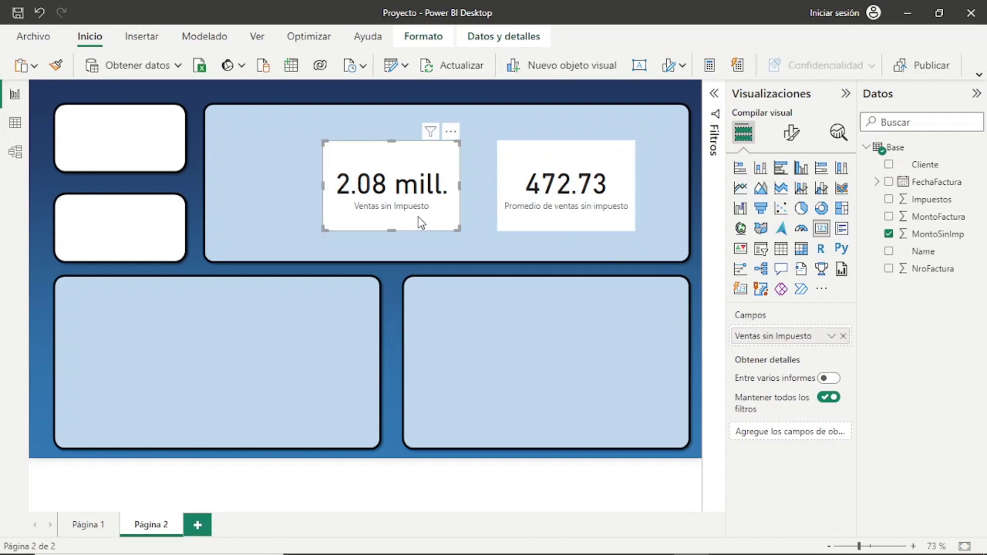
Copy the Total de Ventas card's format from Página 1 onto both Página 2 cards
{"action": "left_click", "coordinate": [92, 526]}
{"action": "mouse_move", "coordinate": [119, 196]}
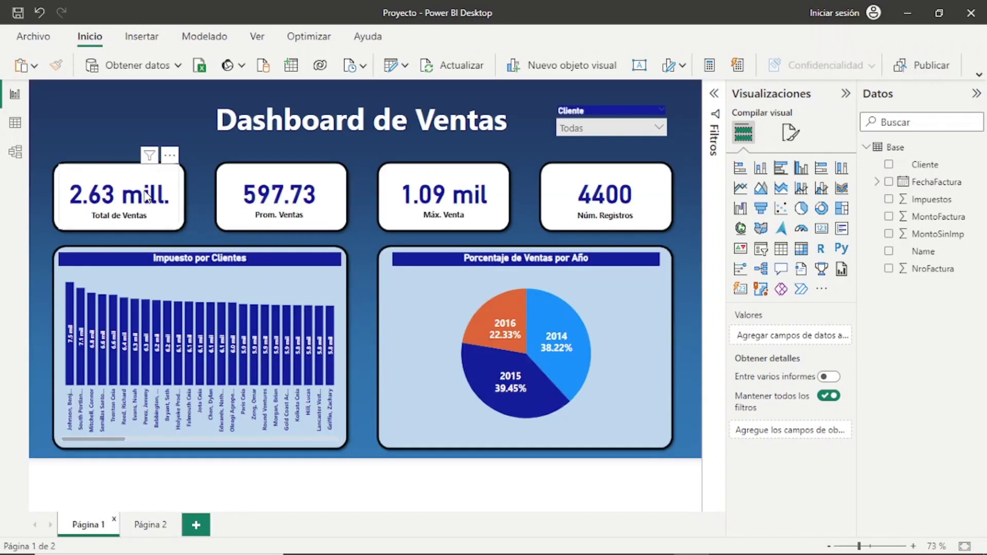
{"action": "left_click", "coordinate": [147, 196]}
{"action": "left_click", "coordinate": [56, 65]}
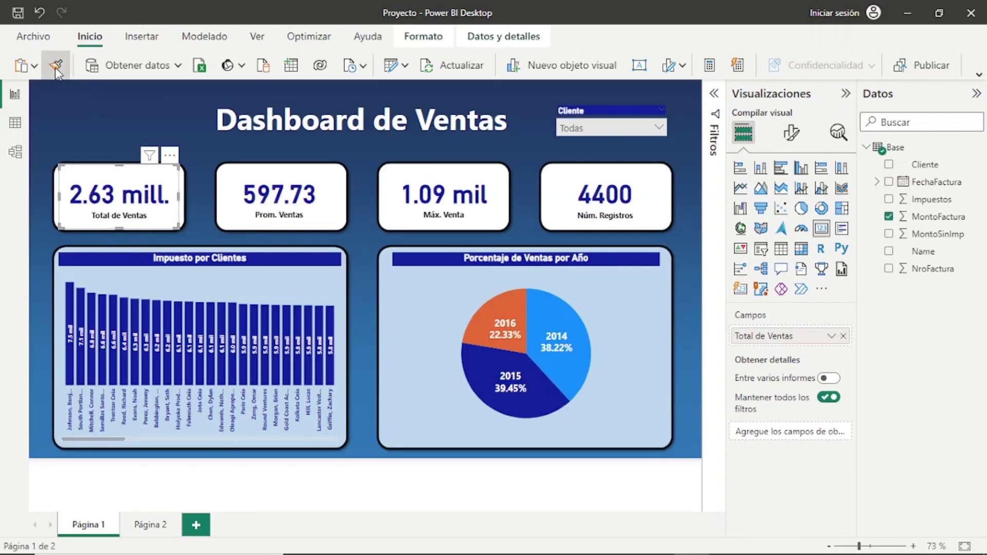
{"action": "left_click", "coordinate": [148, 529]}
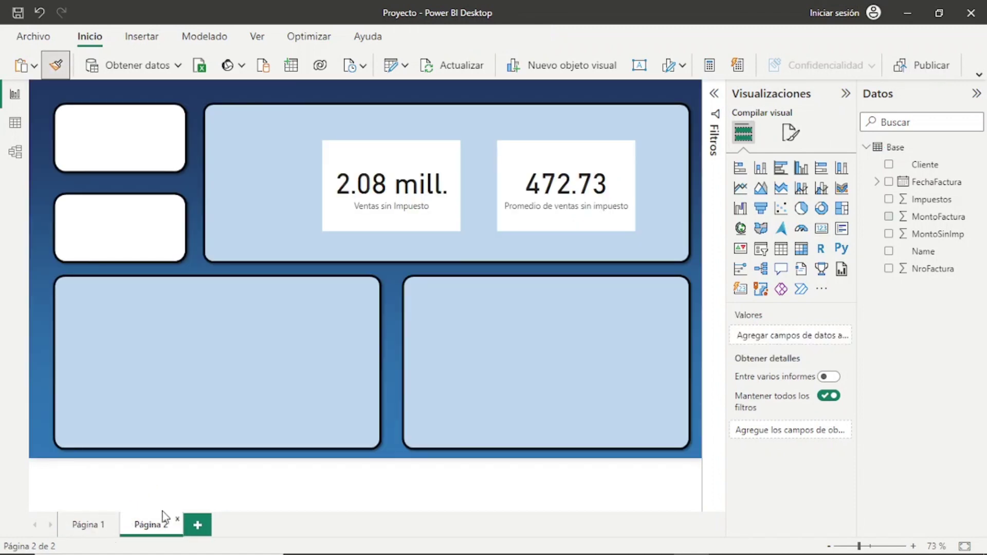
{"action": "left_click", "coordinate": [371, 155]}
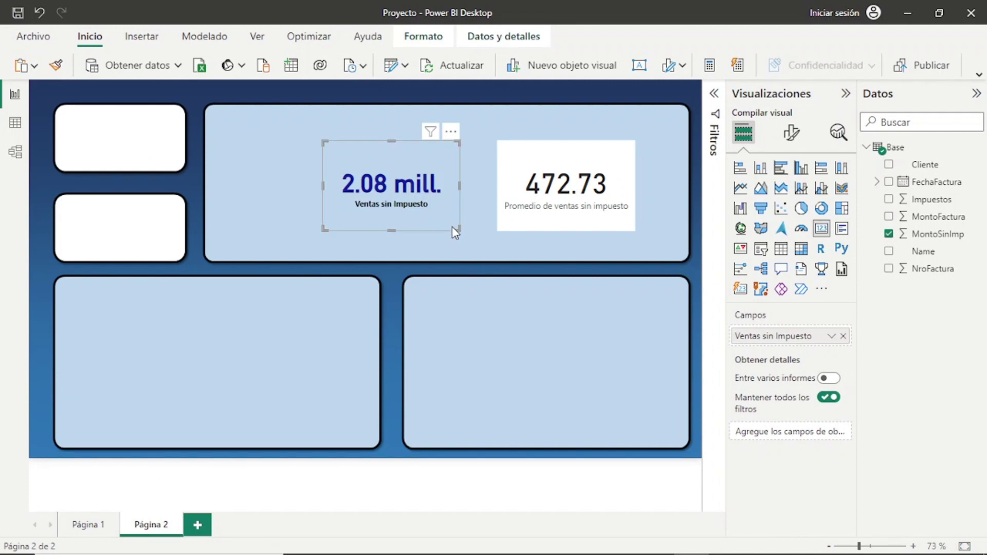
{"action": "left_click_drag", "start_coordinate": [454, 230], "coordinate": [450, 210]}
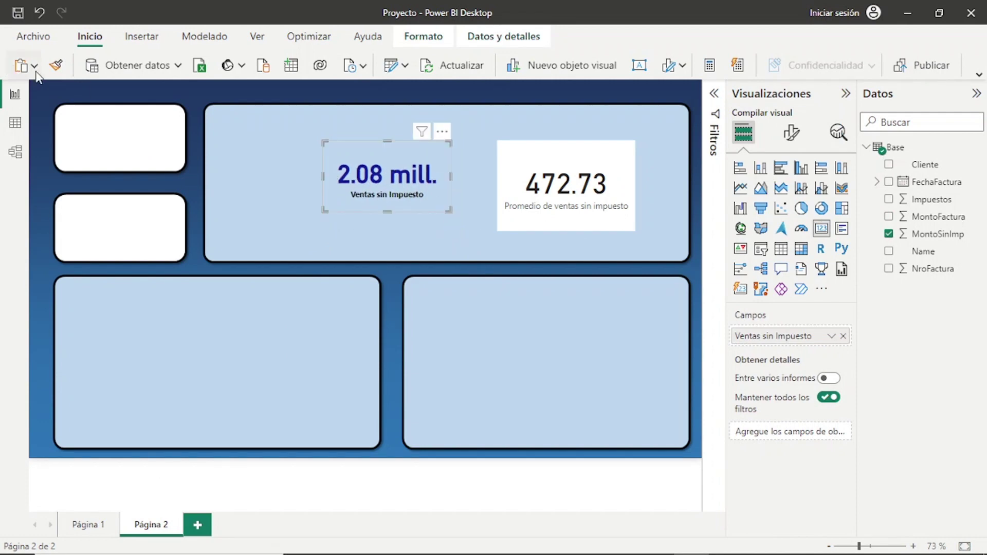
{"action": "left_click", "coordinate": [56, 66]}
{"action": "left_click", "coordinate": [556, 160]}
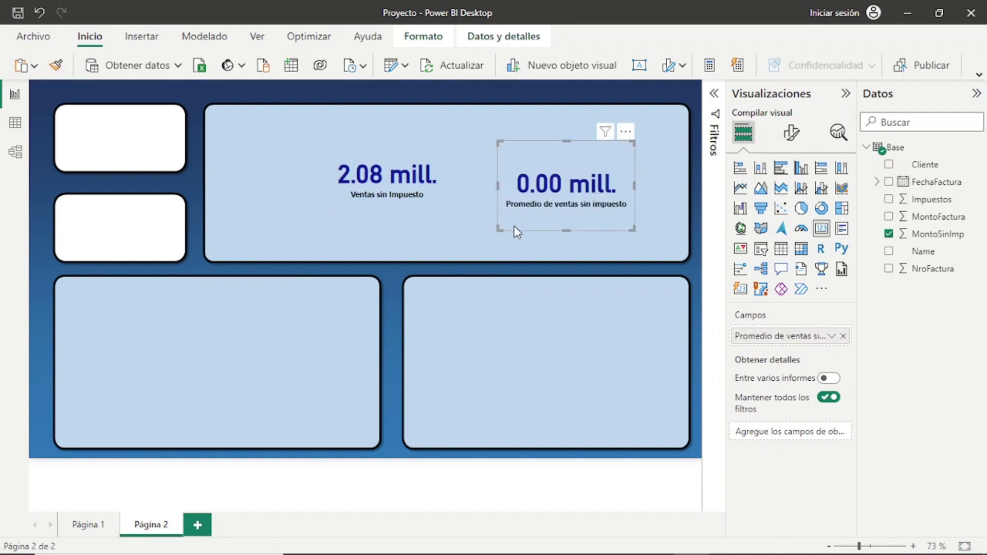
Resize the two cards and stack them in the small top-left and lower-left boxes
{"action": "left_click", "coordinate": [400, 196]}
{"action": "mouse_move", "coordinate": [445, 219]}
{"action": "left_mouse_down"}
{"action": "mouse_move", "coordinate": [431, 200]}
{"action": "mouse_move", "coordinate": [164, 169]}
{"action": "left_mouse_up"}
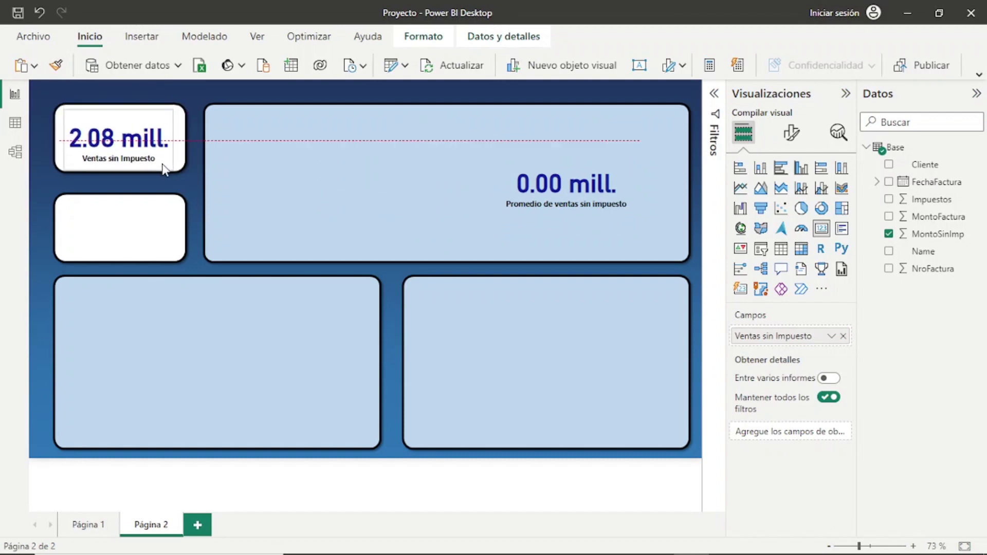
{"action": "left_click", "coordinate": [560, 213]}
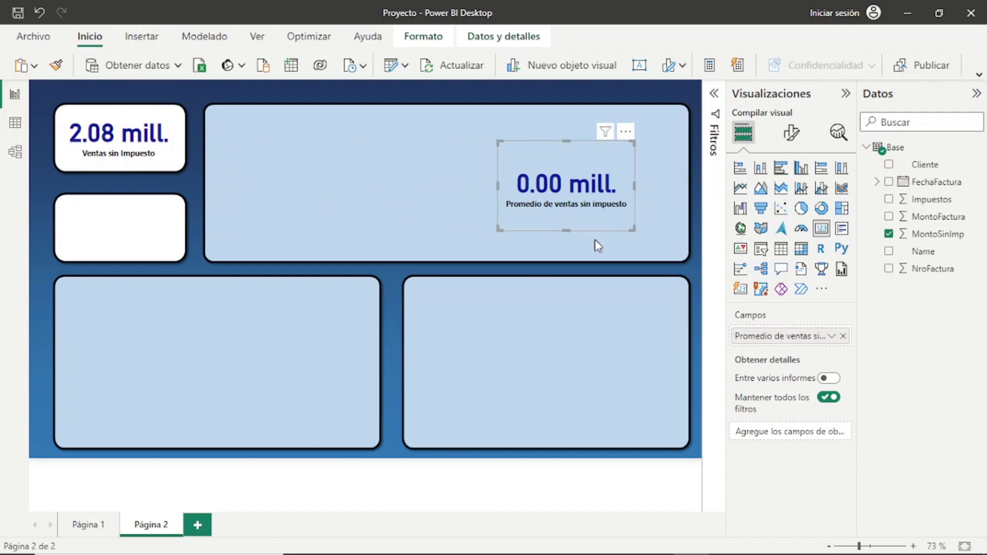
{"action": "mouse_move", "coordinate": [634, 231]}
{"action": "left_mouse_down"}
{"action": "mouse_move", "coordinate": [633, 210]}
{"action": "mouse_move", "coordinate": [200, 263]}
{"action": "mouse_move", "coordinate": [174, 255]}
{"action": "left_mouse_up"}
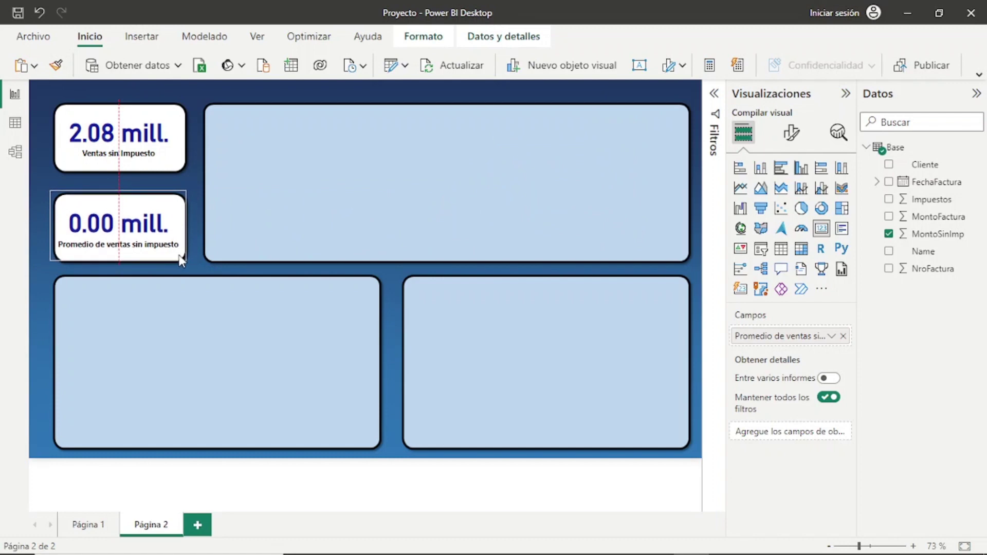
{"action": "left_click_drag", "start_coordinate": [174, 255], "coordinate": [174, 255]}
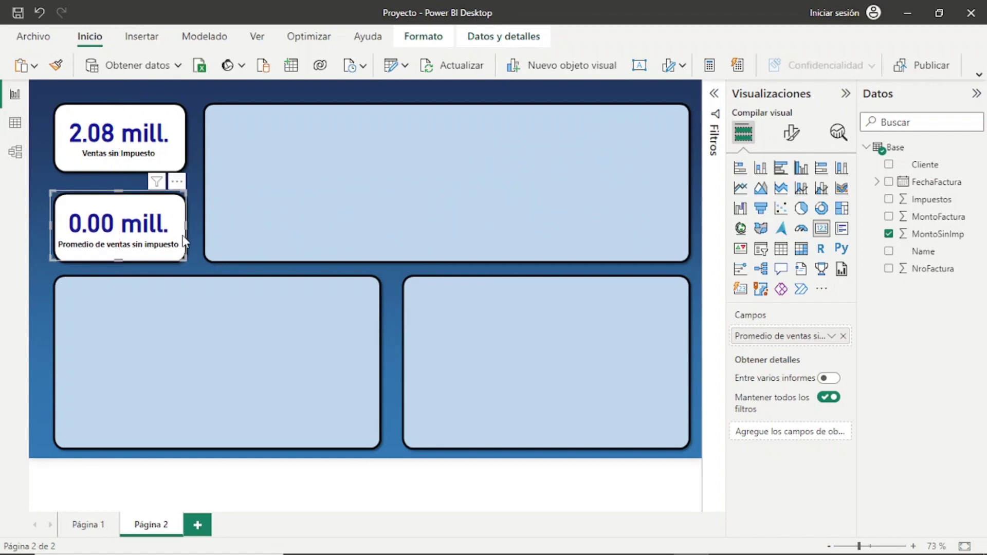
Set the average card's callout value display units to Automático so it reads 472.73
{"action": "left_click", "coordinate": [792, 133]}
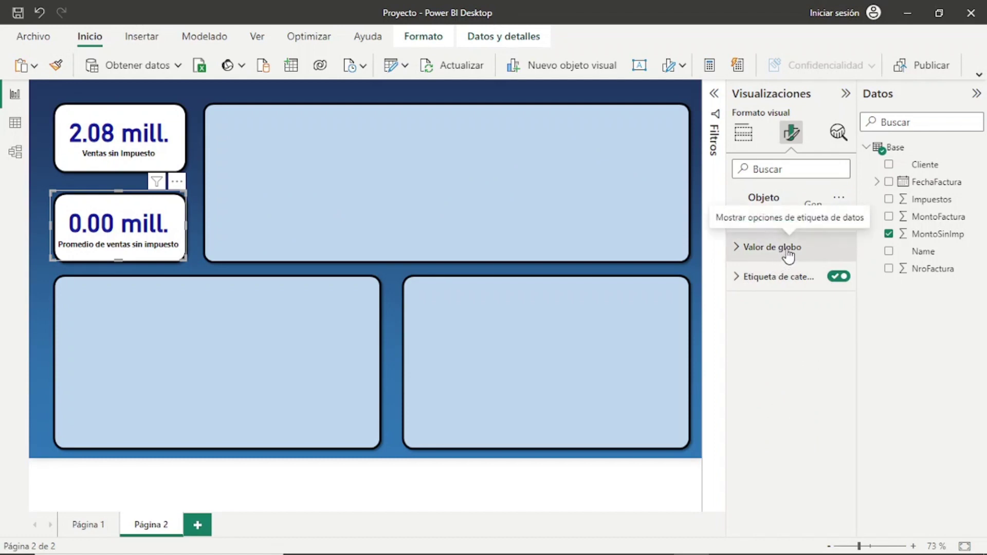
{"action": "left_click", "coordinate": [788, 248]}
{"action": "left_click", "coordinate": [832, 396]}
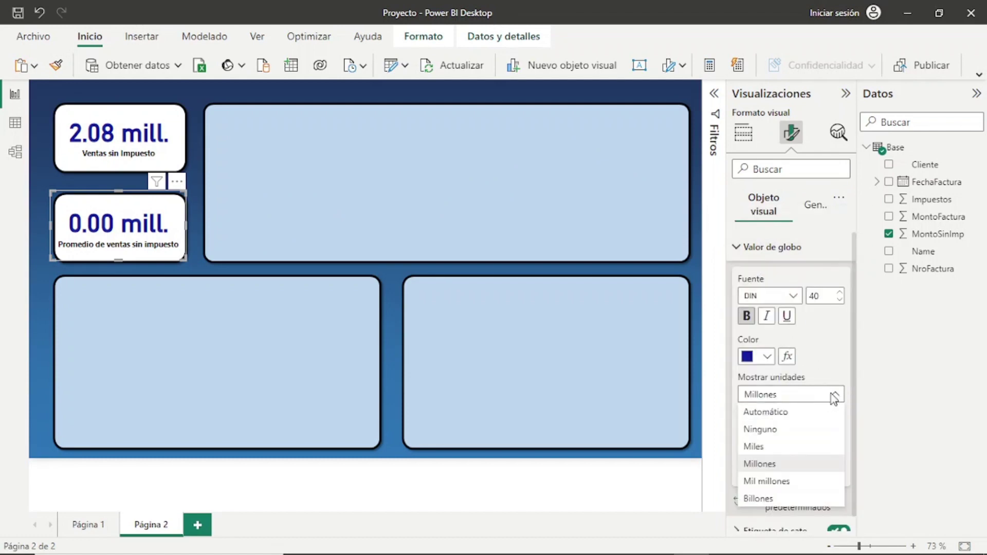
{"action": "left_click", "coordinate": [801, 410]}
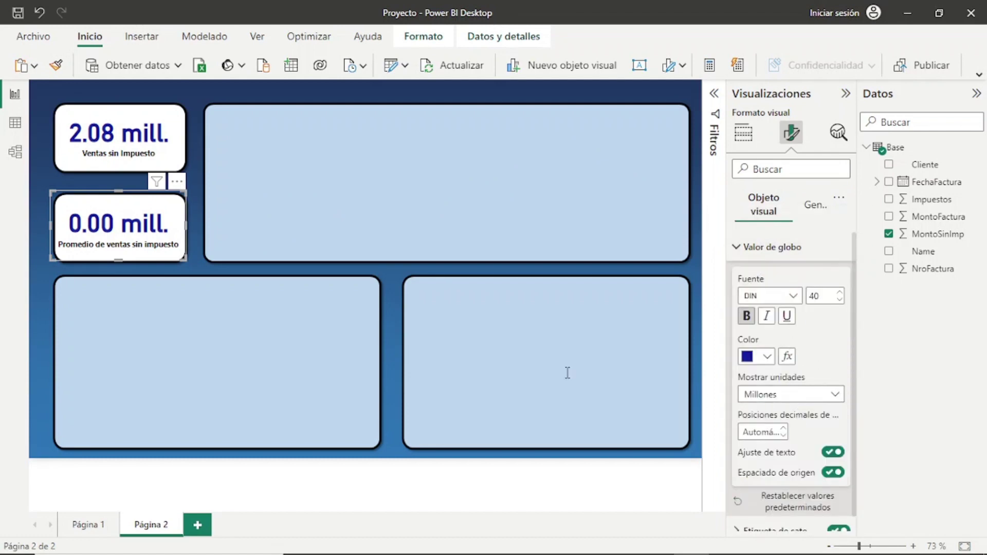
{"action": "left_click", "coordinate": [325, 333]}
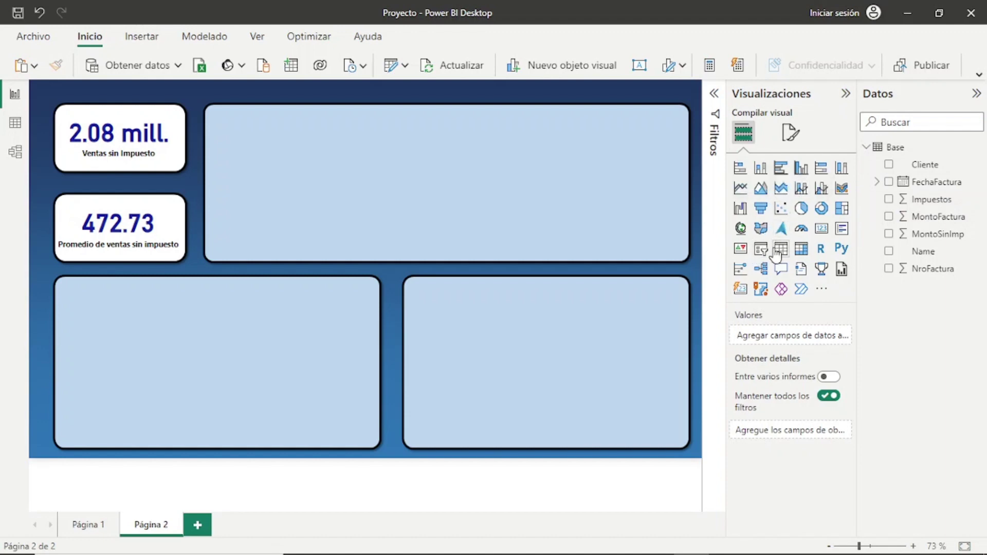
Insert an area chart and stretch it over the large top panel
{"action": "left_click", "coordinate": [762, 189]}
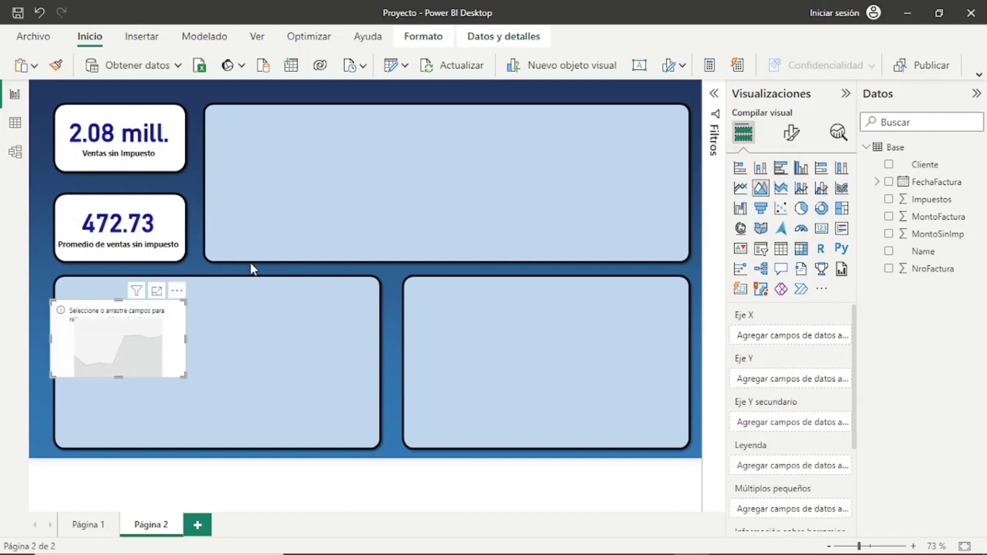
{"action": "left_click_drag", "start_coordinate": [117, 338], "coordinate": [276, 149]}
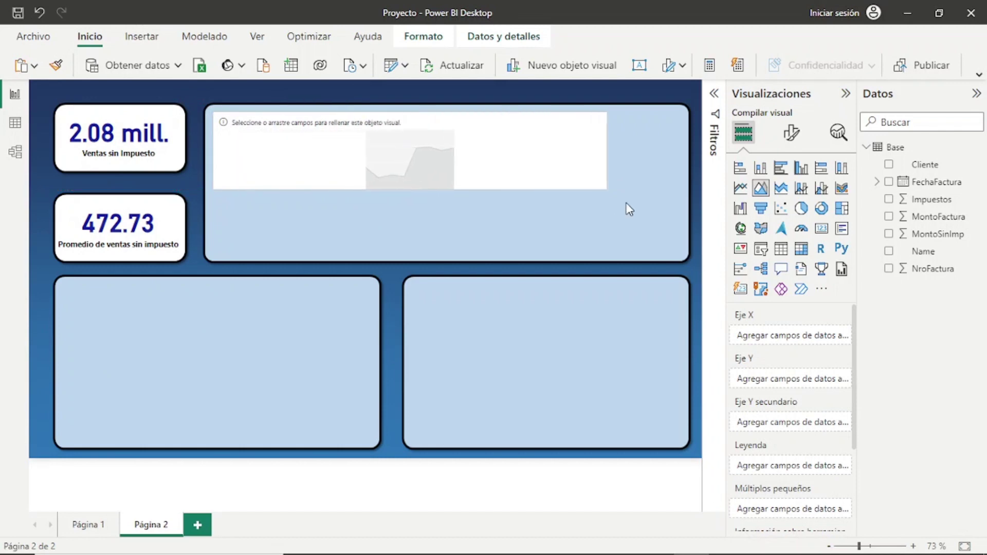
{"action": "left_click_drag", "start_coordinate": [349, 149], "coordinate": [683, 217]}
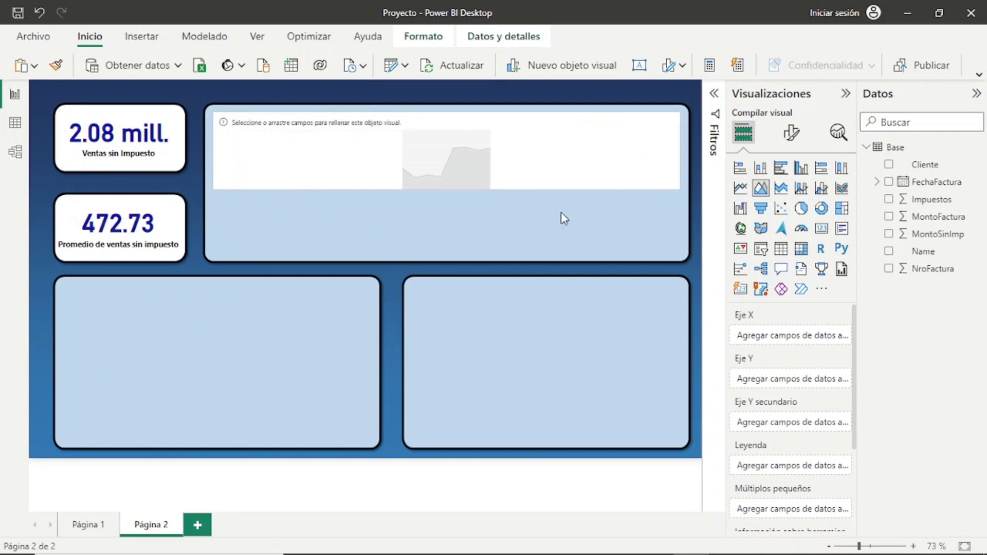
{"action": "left_click_drag", "start_coordinate": [446, 190], "coordinate": [437, 254]}
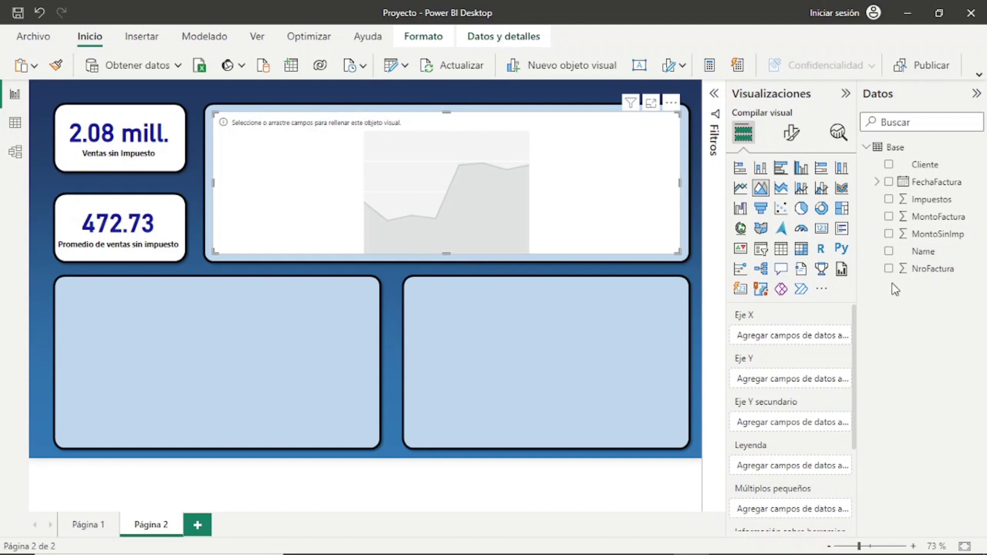
Put FechaFactura's Mes on the X axis and MontoSinImp on the Y axis
{"action": "left_click", "coordinate": [877, 183]}
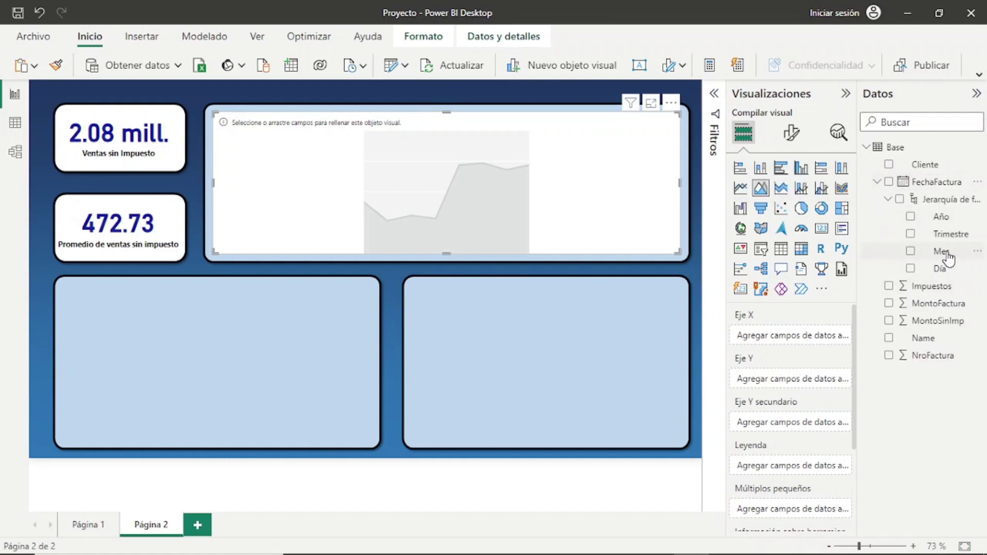
{"action": "left_click_drag", "start_coordinate": [947, 255], "coordinate": [818, 342]}
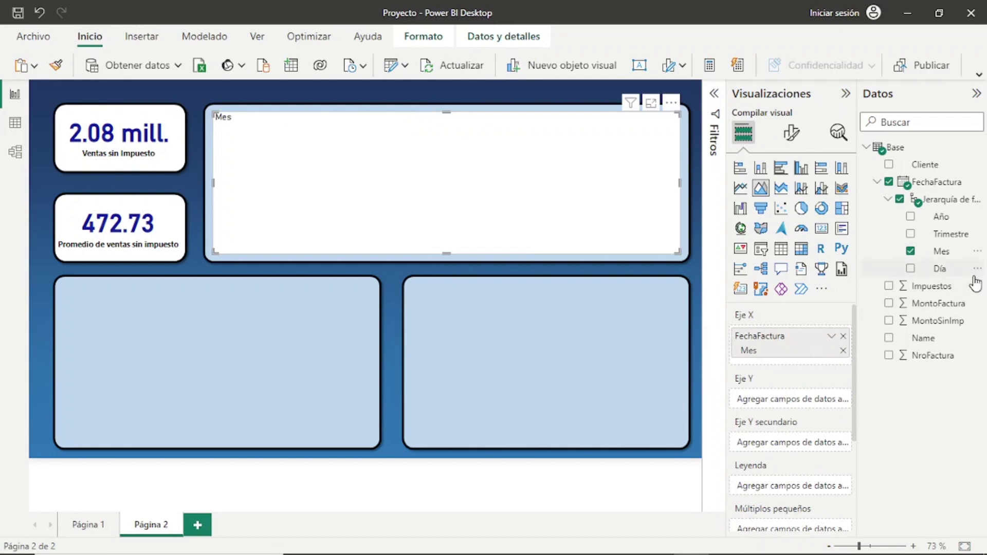
{"action": "left_click", "coordinate": [876, 184]}
{"action": "left_click", "coordinate": [875, 184]}
{"action": "left_click_drag", "start_coordinate": [933, 321], "coordinate": [792, 399]}
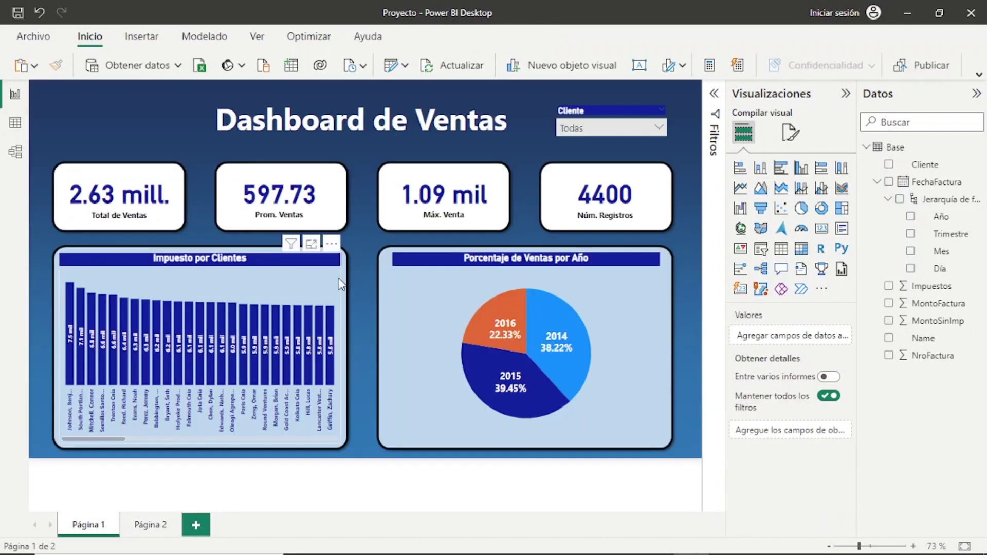
Copy the Impuesto por Clientes chart's format from Página 1 onto the Página 2 area chart
{"action": "left_click", "coordinate": [341, 284]}
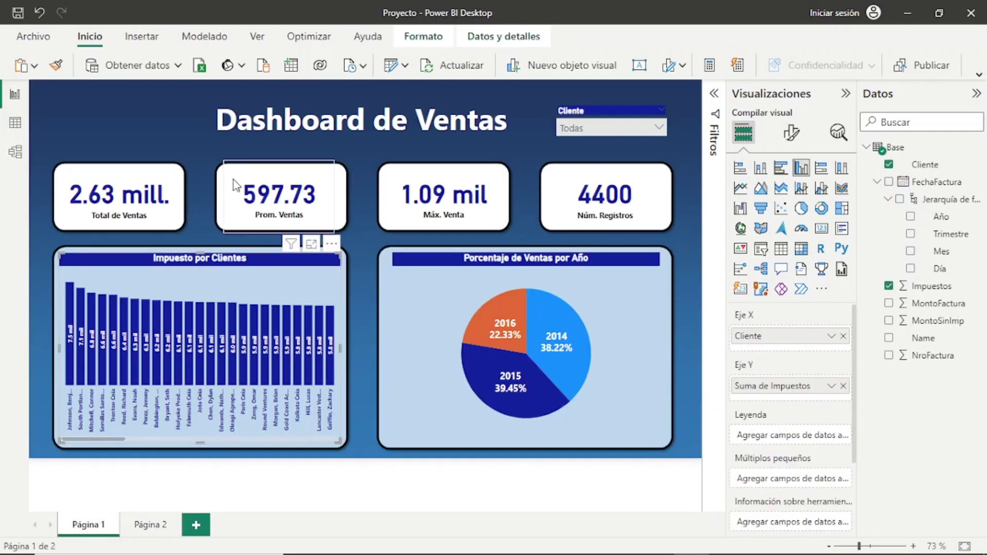
{"action": "left_click", "coordinate": [54, 66]}
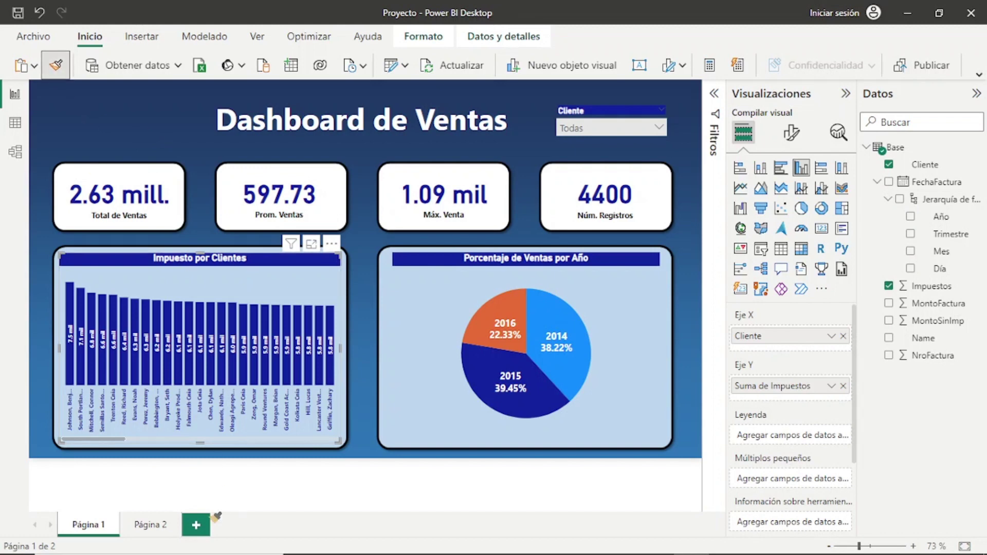
{"action": "left_click", "coordinate": [149, 525]}
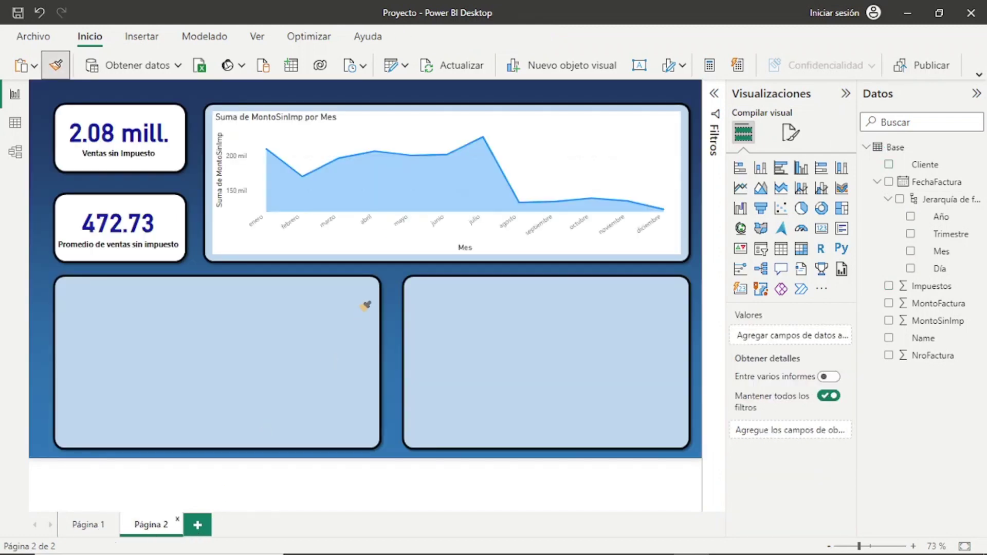
{"action": "left_click", "coordinate": [586, 118]}
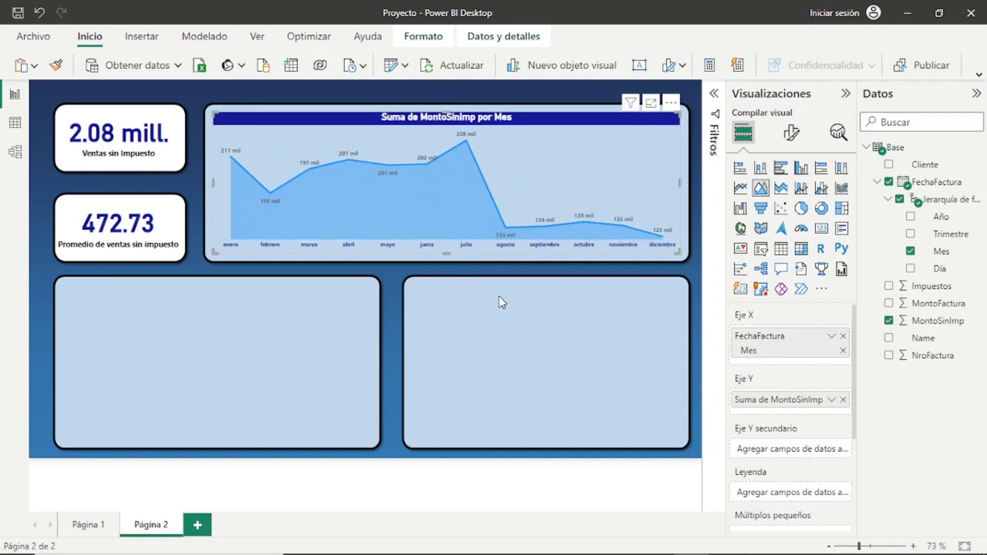
Change the area chart's title text to 'Ventas sin Impuesto por meses'
{"action": "left_click", "coordinate": [796, 136]}
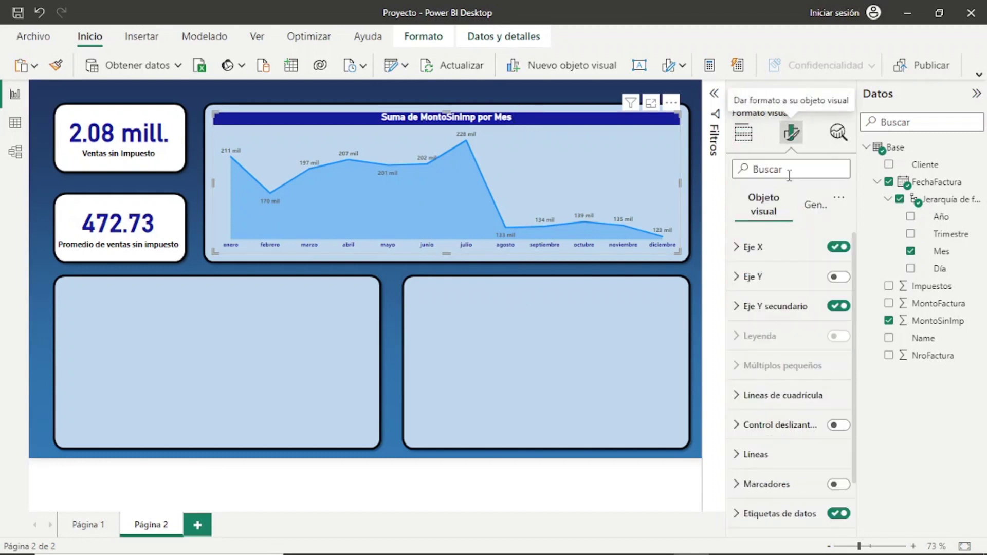
{"action": "left_click", "coordinate": [809, 207]}
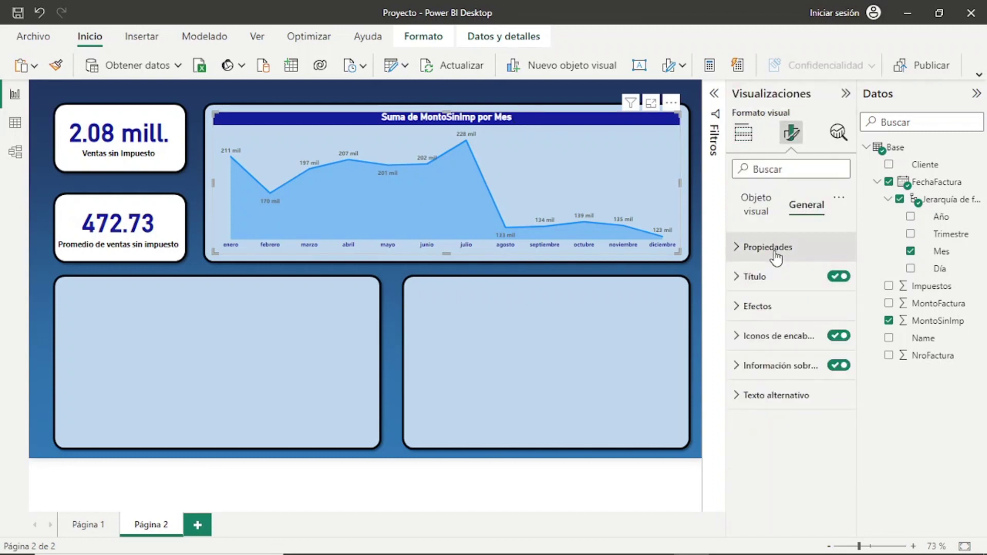
{"action": "left_click", "coordinate": [776, 278]}
{"action": "double_click", "coordinate": [784, 350]}
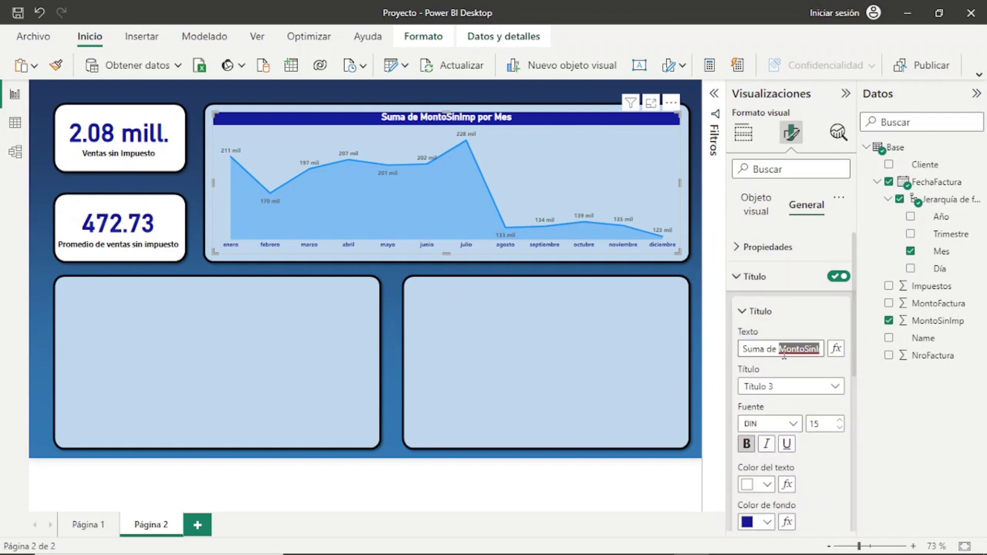
{"action": "triple_click", "coordinate": [784, 349]}
{"action": "type", "text": "Ventas sin"}
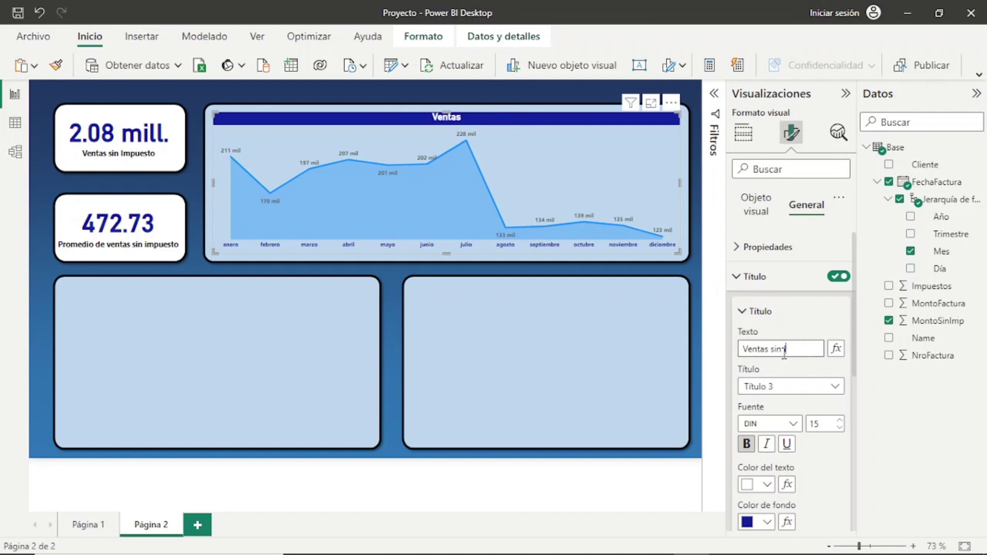
{"action": "type", "text": " p"}
{"action": "type", "text": "or mes"}
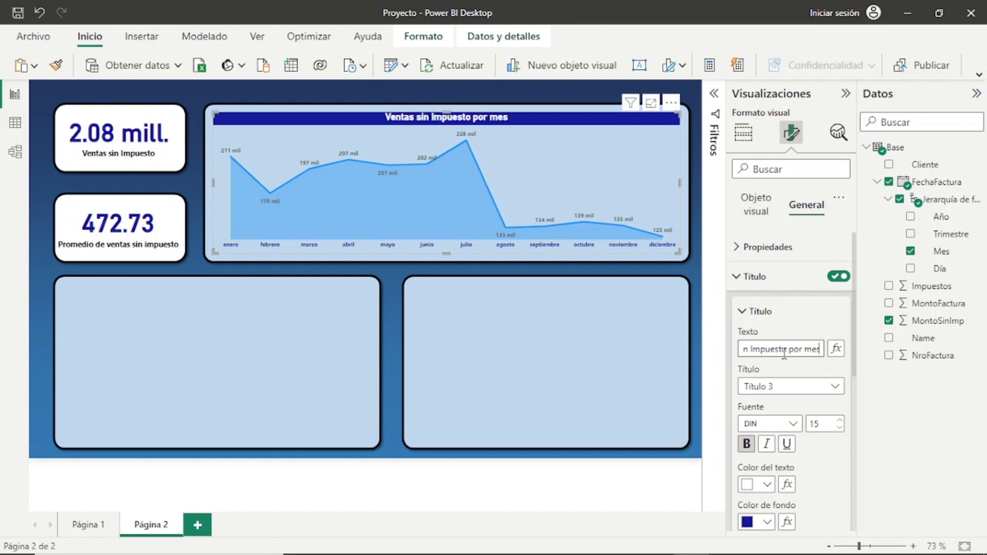
{"action": "type", "text": "es"}
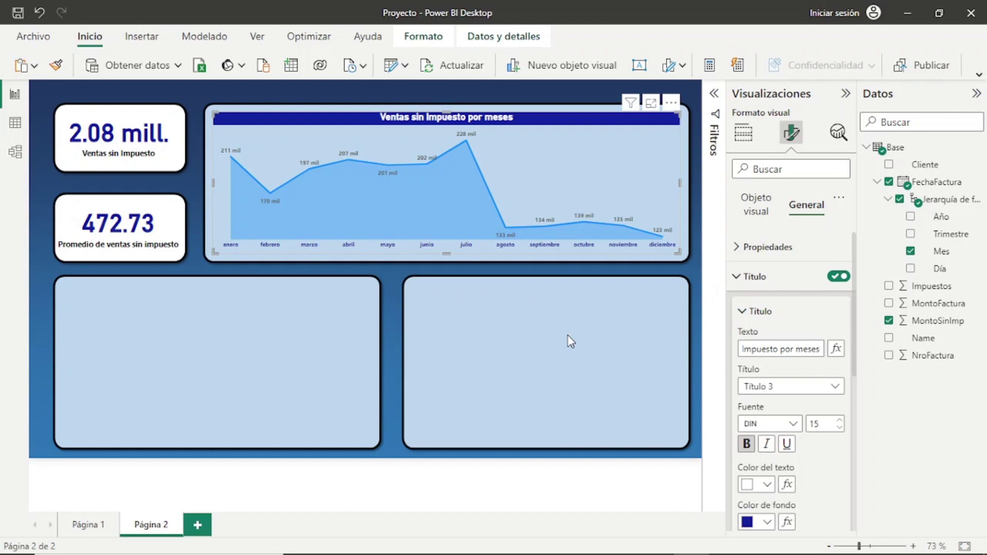
{"action": "left_click", "coordinate": [295, 338]}
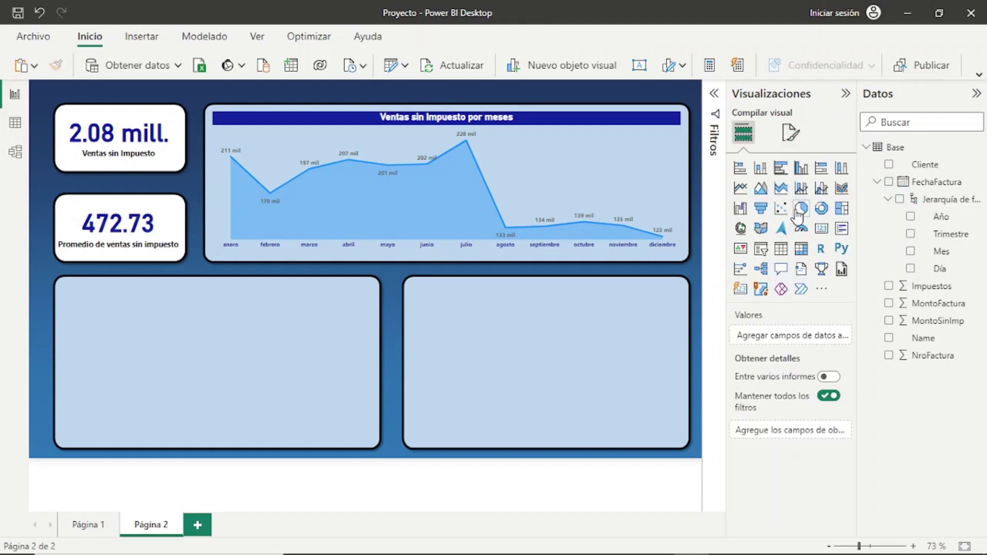
Insert a line chart and size it to fill the lower-left card
{"action": "left_click", "coordinate": [744, 193]}
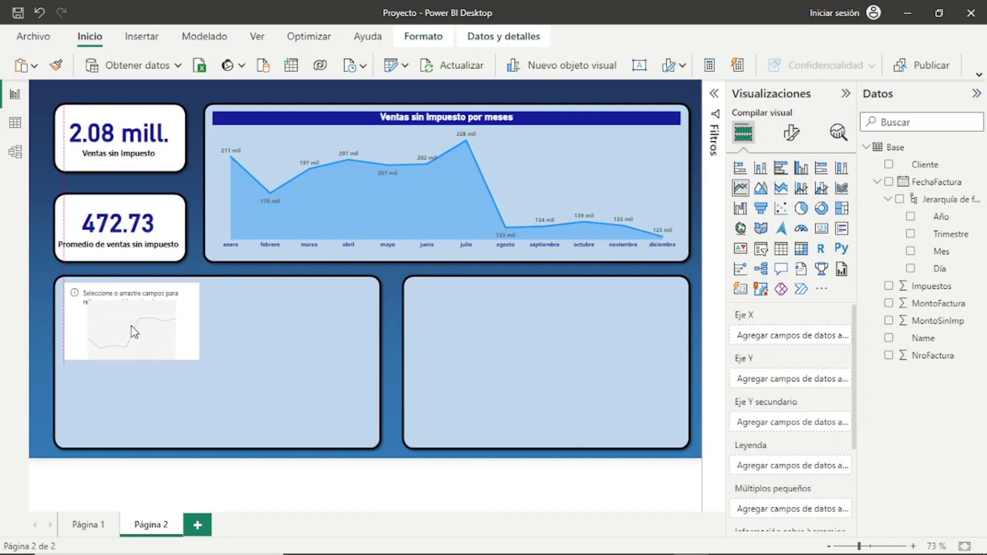
{"action": "left_click_drag", "start_coordinate": [199, 323], "coordinate": [366, 377]}
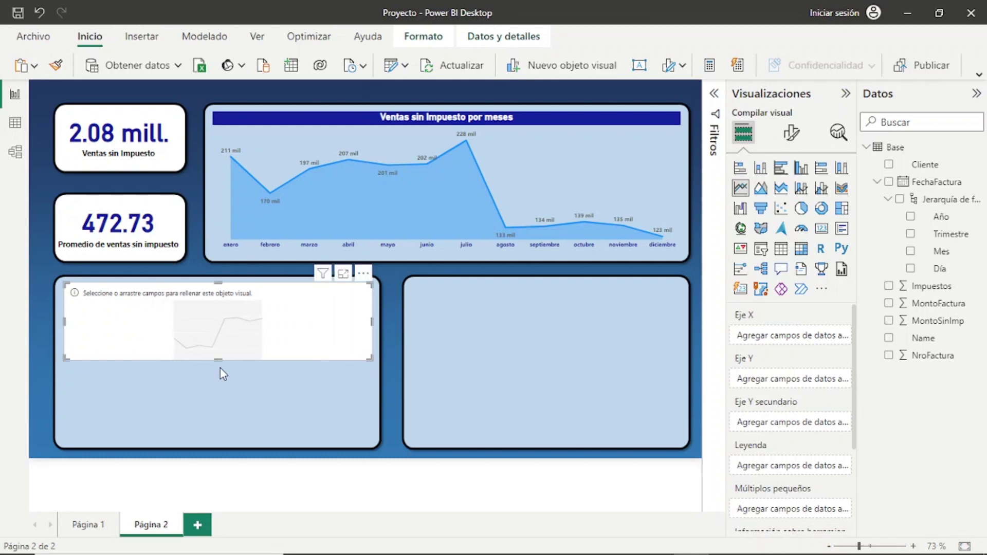
{"action": "left_click_drag", "start_coordinate": [220, 360], "coordinate": [211, 440]}
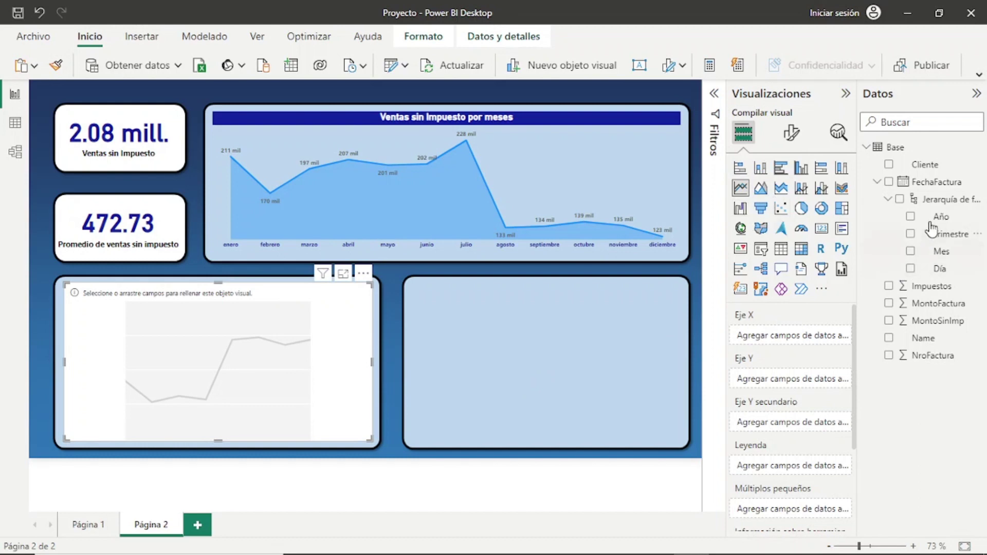
Plot MontoSinImp by Mes with one line per Año
{"action": "mouse_move", "coordinate": [924, 338]}
{"action": "mouse_move", "coordinate": [938, 320]}
{"action": "left_mouse_down"}
{"action": "mouse_move", "coordinate": [825, 380]}
{"action": "mouse_move", "coordinate": [792, 381]}
{"action": "left_mouse_up"}
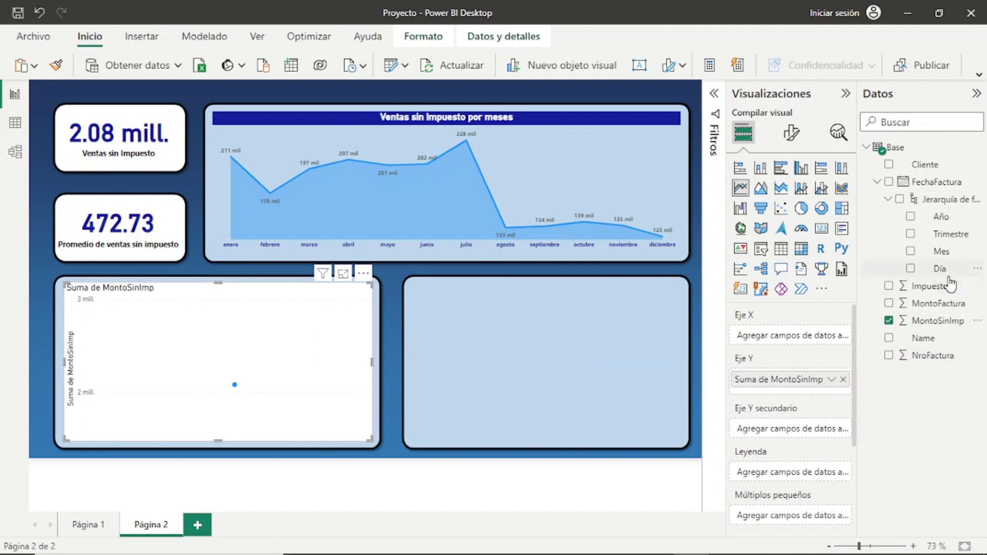
{"action": "left_click_drag", "start_coordinate": [941, 251], "coordinate": [794, 337]}
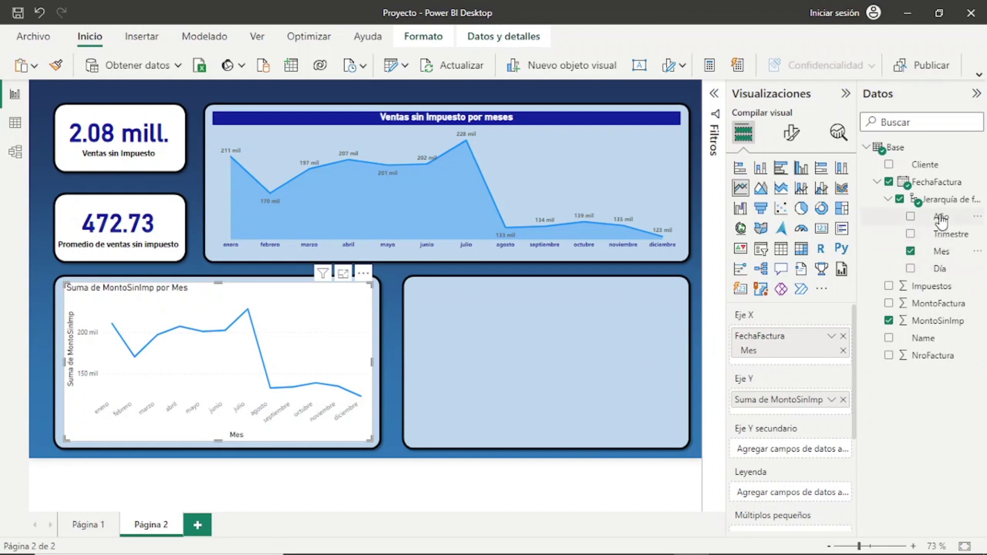
{"action": "mouse_move", "coordinate": [941, 218]}
{"action": "left_mouse_down"}
{"action": "mouse_move", "coordinate": [809, 354]}
{"action": "mouse_move", "coordinate": [810, 488]}
{"action": "left_mouse_up"}
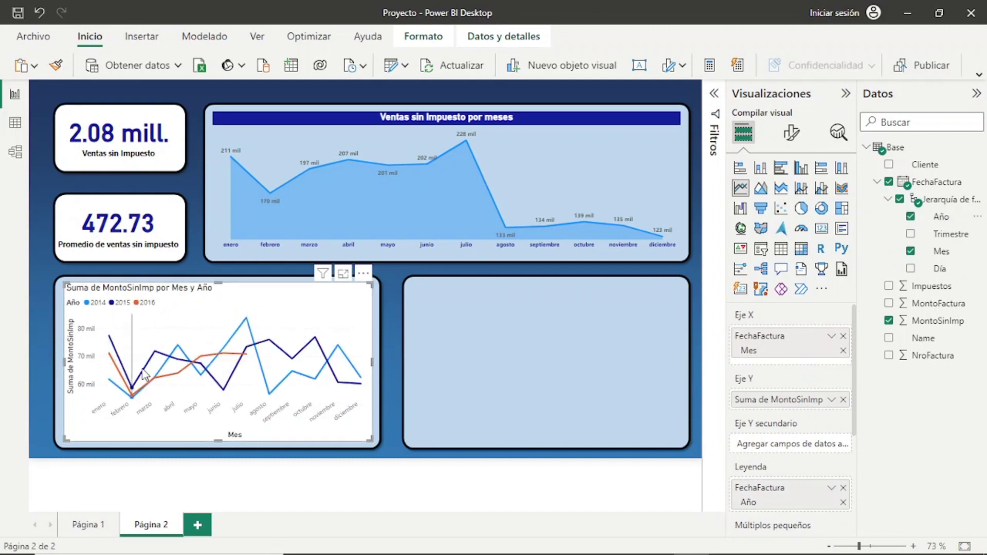
{"action": "mouse_move", "coordinate": [575, 153]}
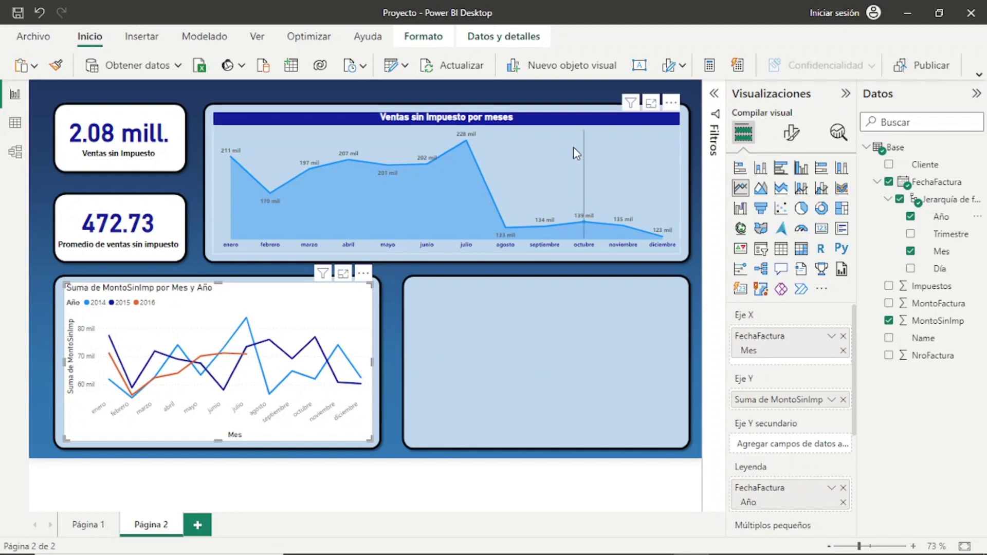
{"action": "left_click", "coordinate": [578, 133]}
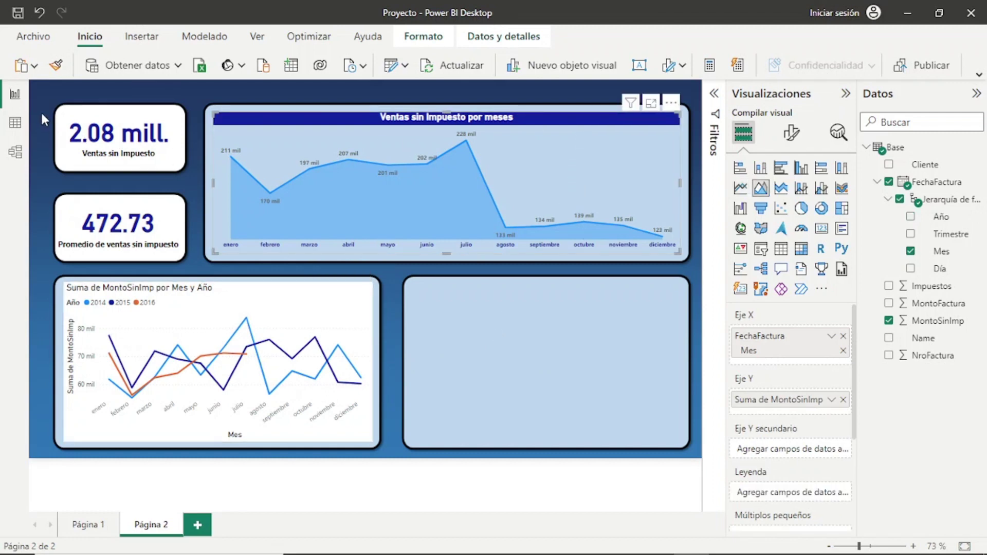
Paint the area chart's format onto the line chart and title it 'Ventas sin impuesto por años'
{"action": "left_click", "coordinate": [56, 66]}
{"action": "left_click", "coordinate": [289, 301]}
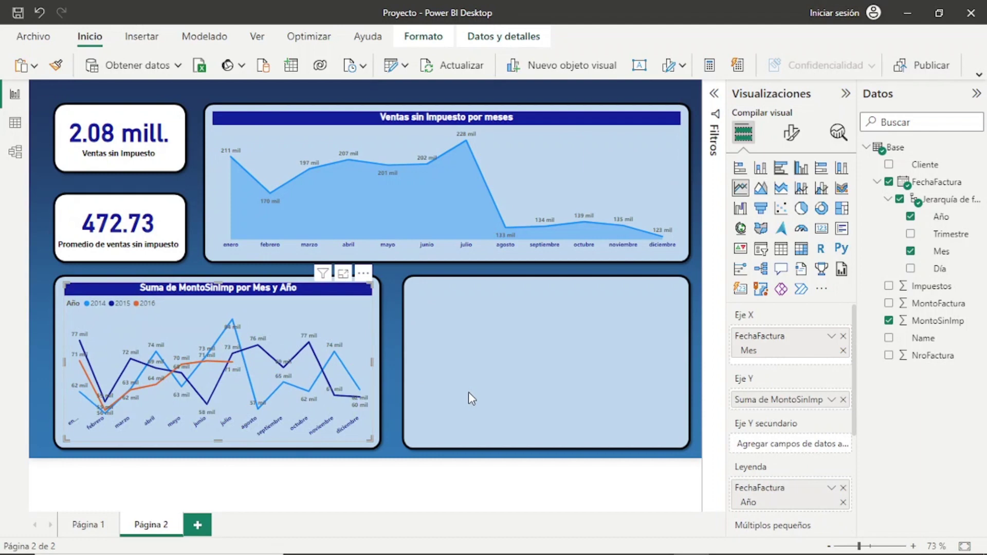
{"action": "left_click", "coordinate": [788, 133]}
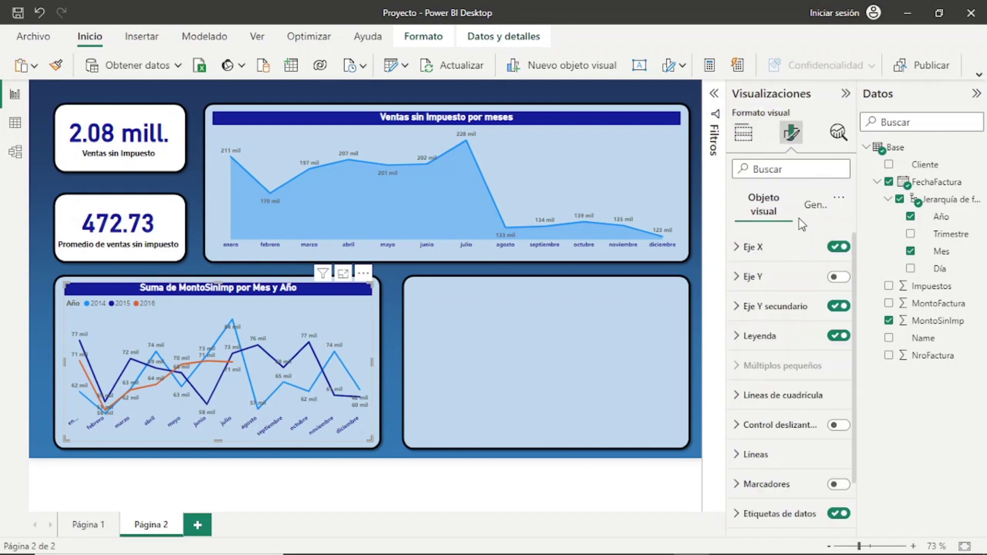
{"action": "left_click", "coordinate": [807, 206]}
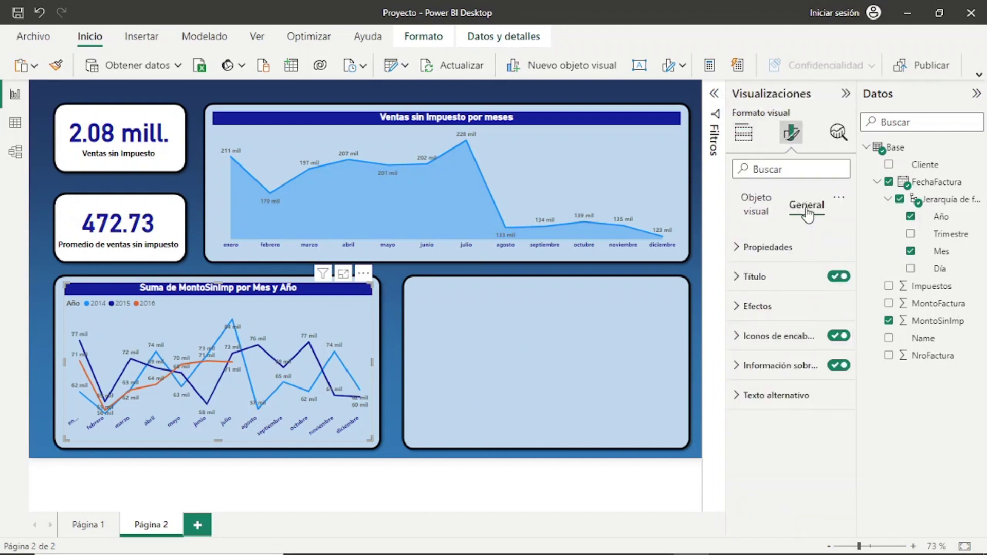
{"action": "left_click", "coordinate": [783, 282]}
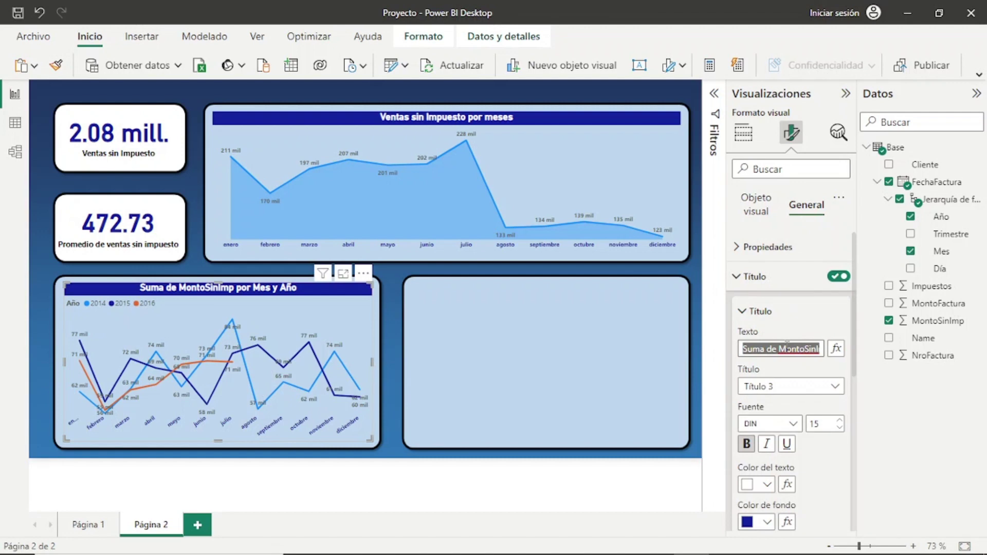
{"action": "type", "text": "Ventas sin impue"}
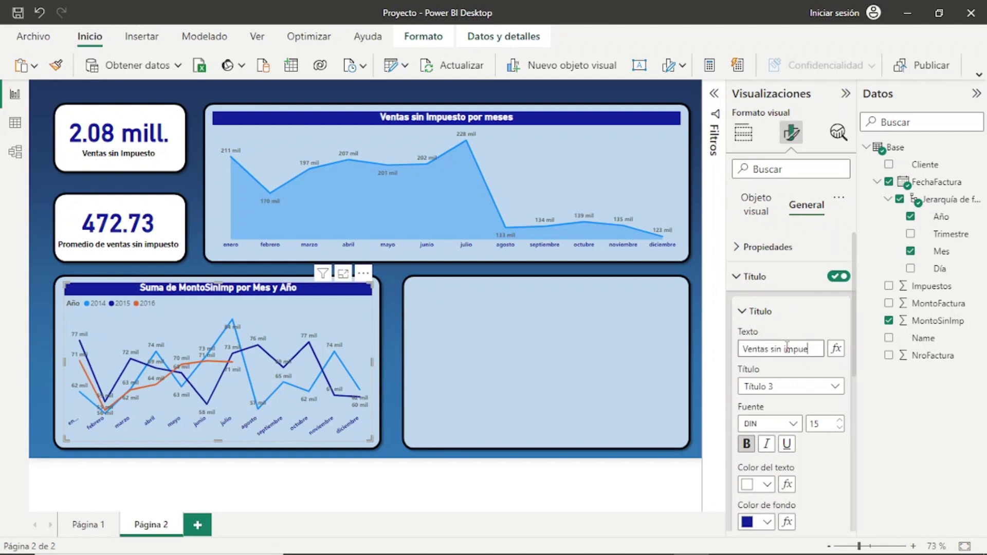
{"action": "type", "text": "sto po"}
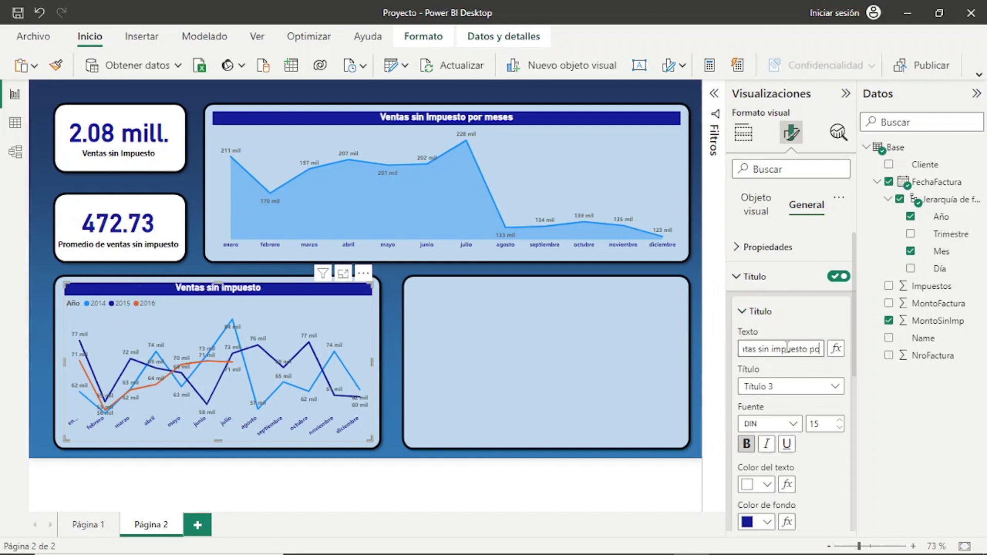
{"action": "type", "text": "r año"}
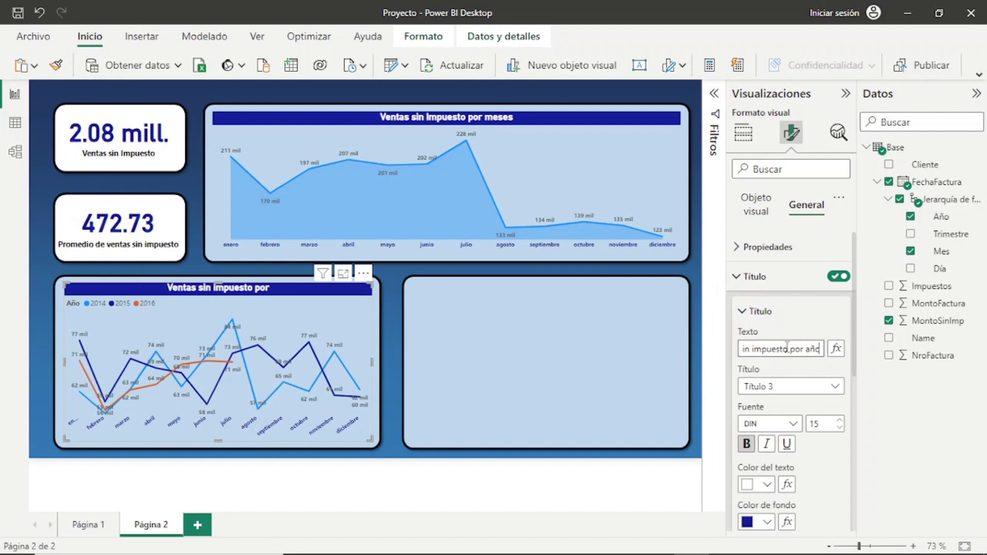
{"action": "type", "text": "s"}
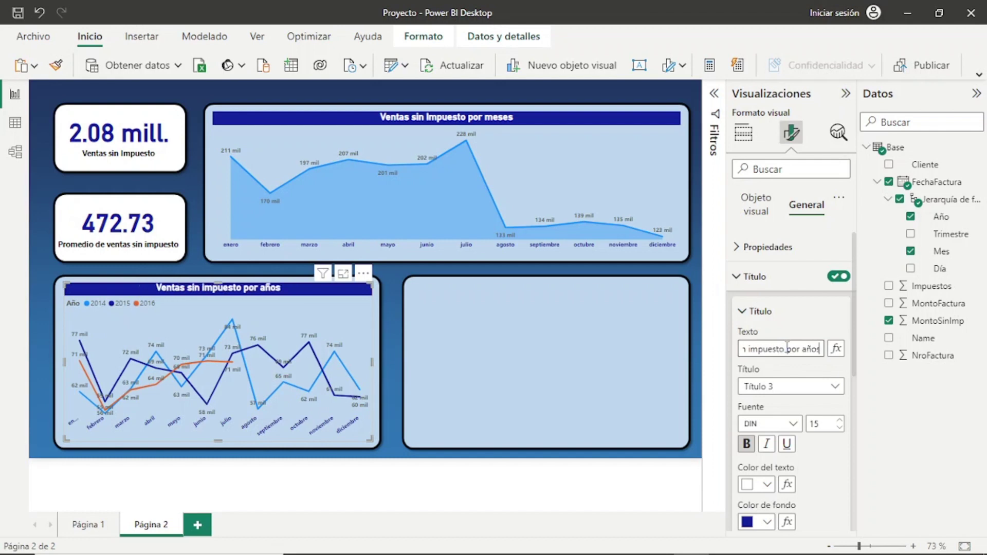
{"action": "left_click", "coordinate": [504, 376]}
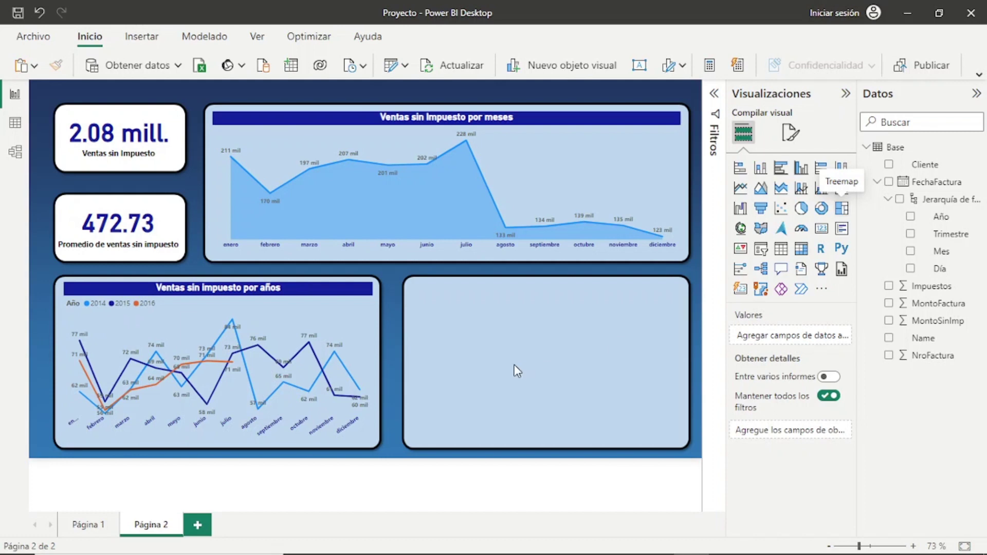
Place a new treemap in the lower-right card, narrowing it and the line chart to fit
{"action": "left_click_drag", "start_coordinate": [845, 215], "coordinate": [514, 365]}
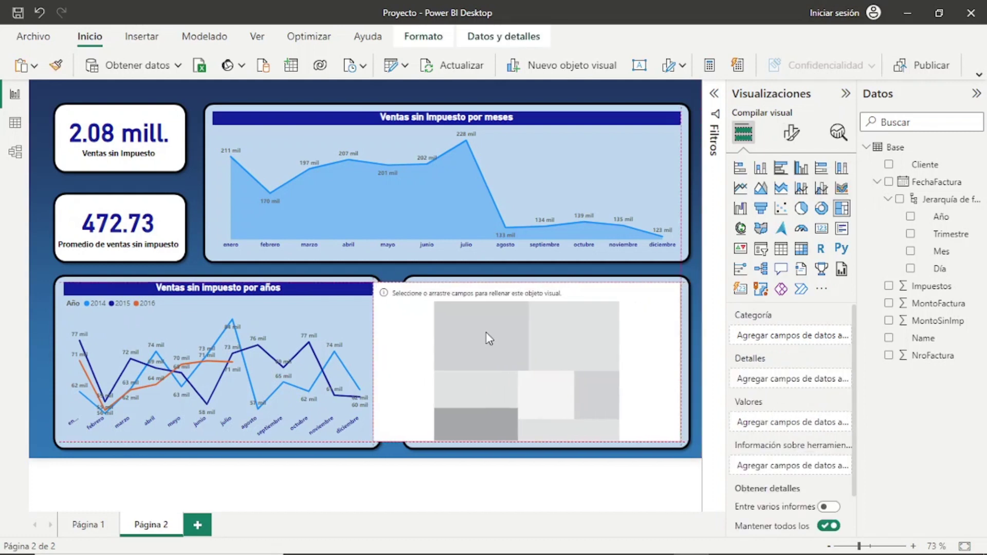
{"action": "left_click", "coordinate": [379, 366]}
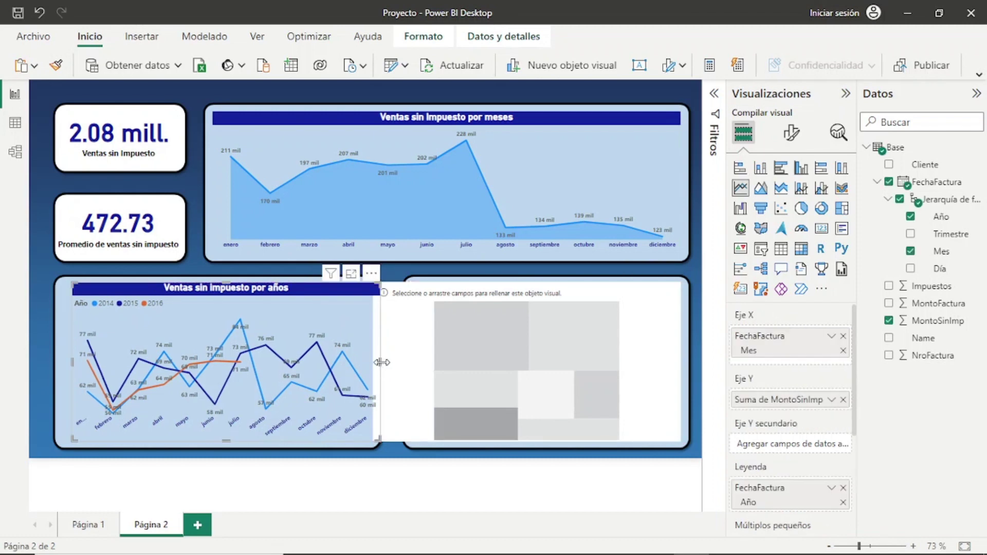
{"action": "left_click", "coordinate": [439, 366]}
{"action": "left_click_drag", "start_coordinate": [381, 363], "coordinate": [434, 366]}
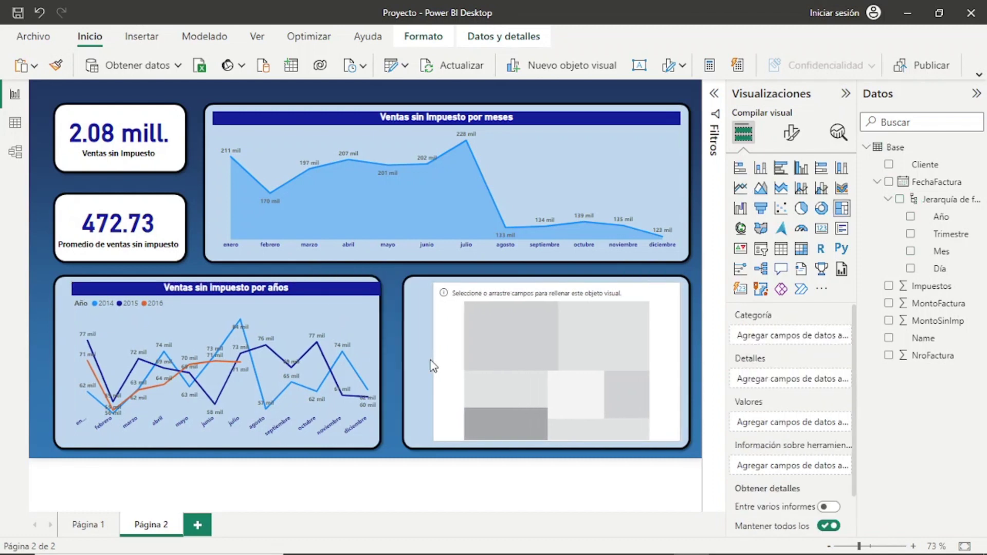
{"action": "left_click", "coordinate": [354, 347]}
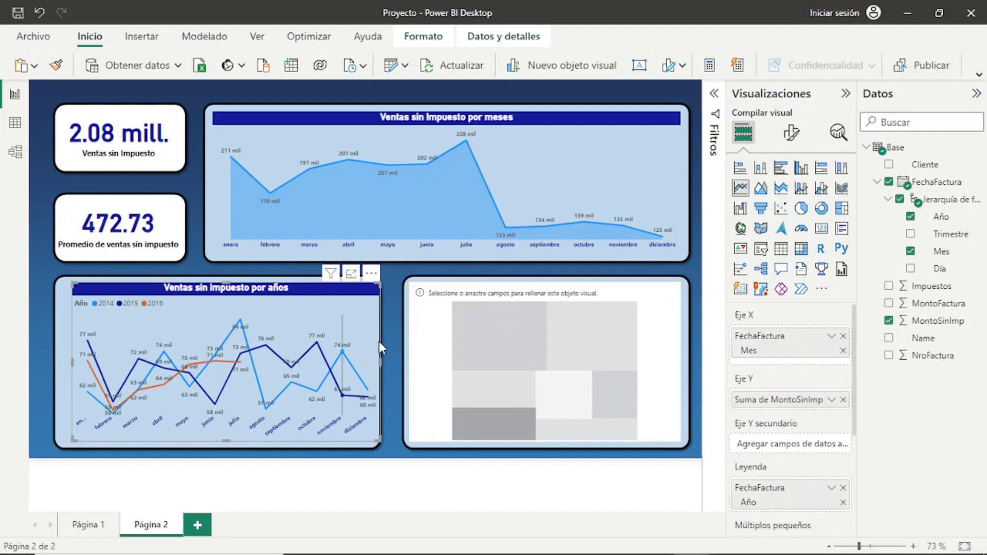
{"action": "left_click_drag", "start_coordinate": [381, 361], "coordinate": [376, 364]}
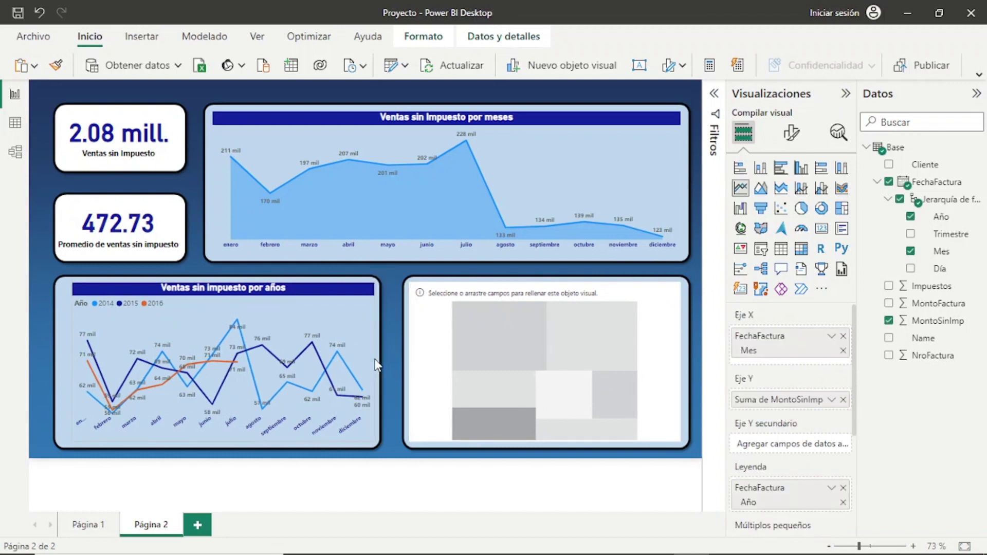
Set the treemap's values to MontoSinImp and its category to Mes
{"action": "left_click", "coordinate": [469, 340]}
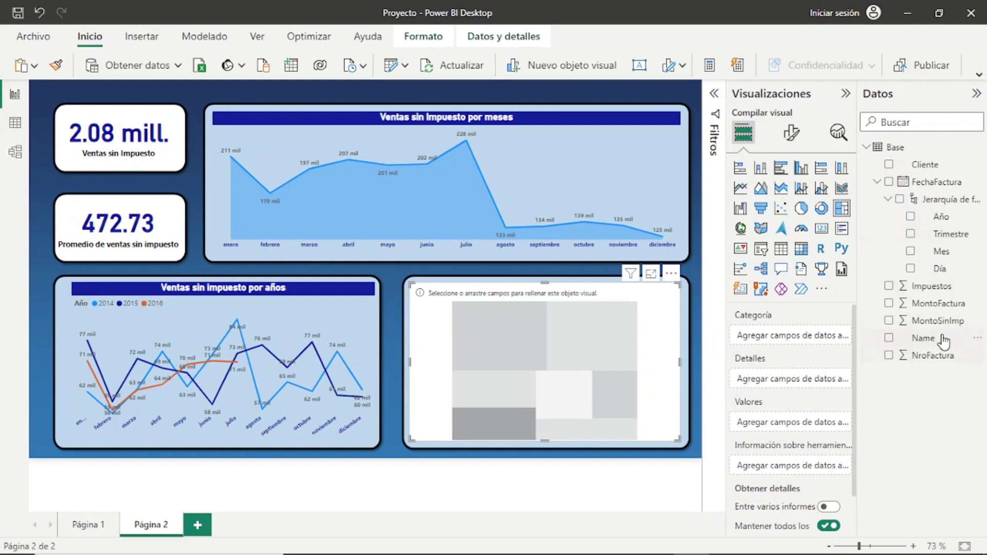
{"action": "left_click_drag", "start_coordinate": [942, 324], "coordinate": [798, 422]}
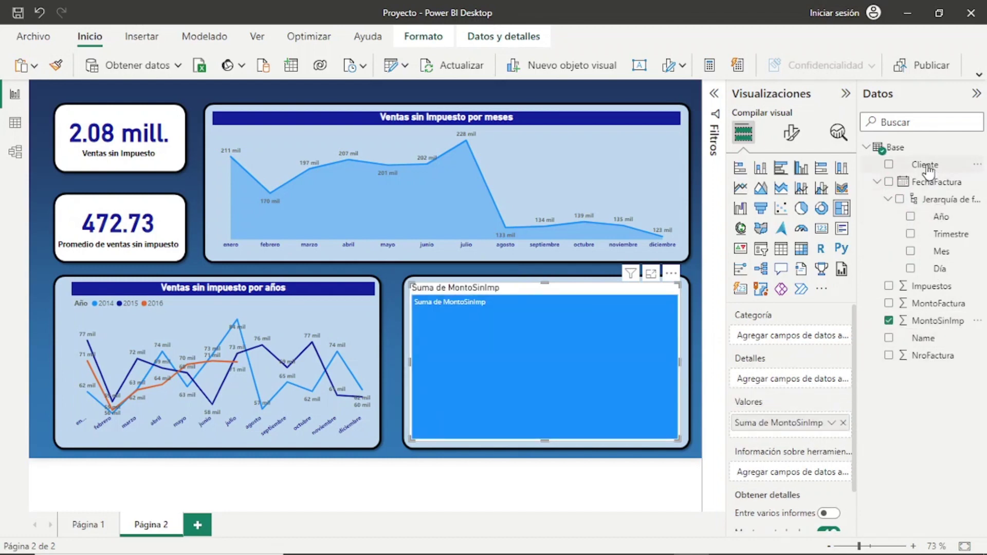
{"action": "mouse_move", "coordinate": [928, 170]}
{"action": "left_mouse_down"}
{"action": "mouse_move", "coordinate": [810, 340]}
{"action": "mouse_move", "coordinate": [802, 336]}
{"action": "left_mouse_up"}
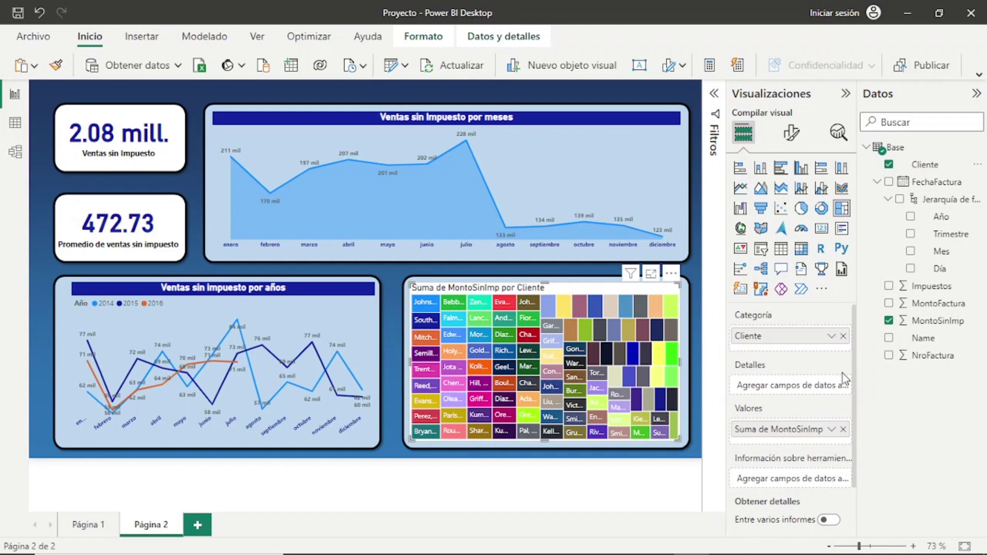
{"action": "left_click", "coordinate": [843, 336]}
{"action": "left_click_drag", "start_coordinate": [908, 268], "coordinate": [795, 333]}
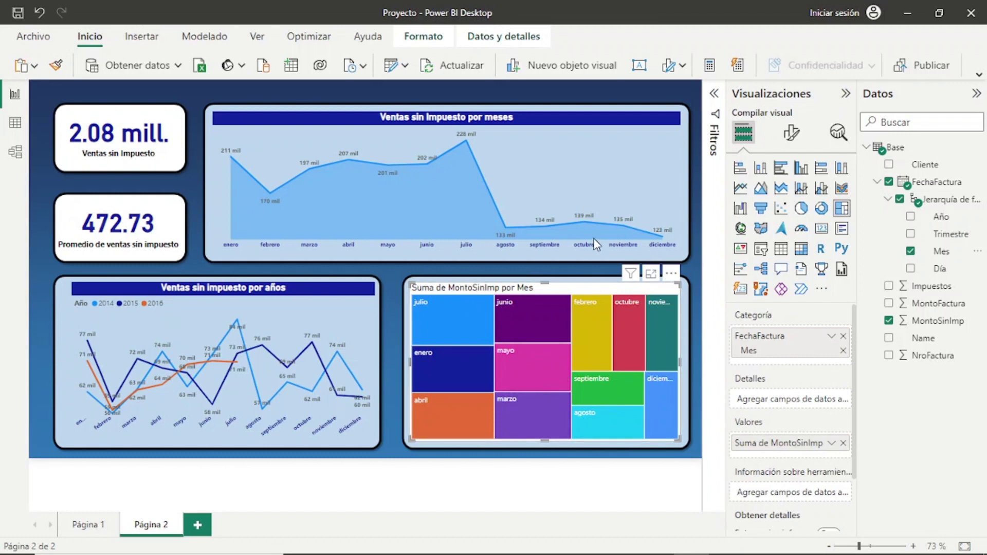
Copy the area chart's format onto the treemap for a blue title band and tile labels, clearing the julio highlight
{"action": "left_click", "coordinate": [680, 144]}
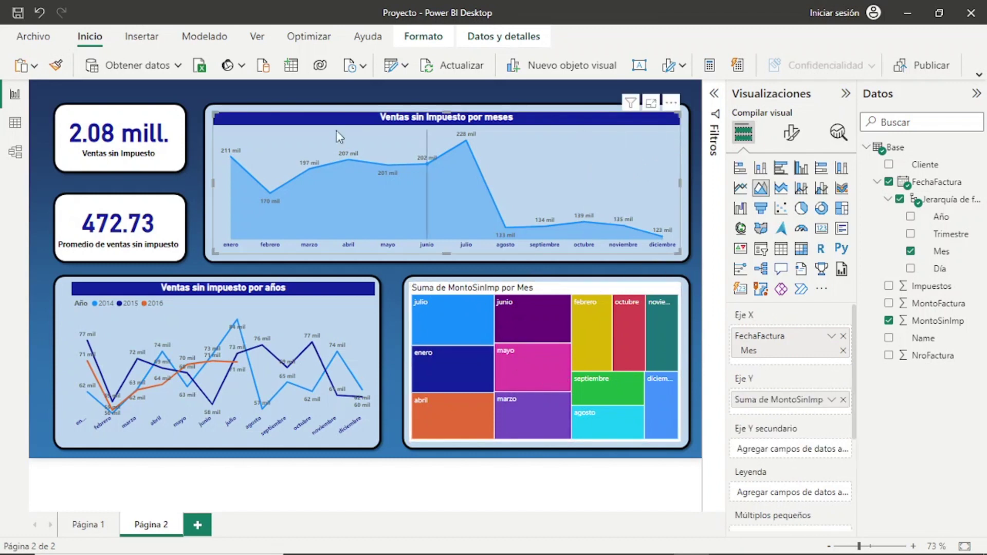
{"action": "left_click", "coordinate": [55, 65]}
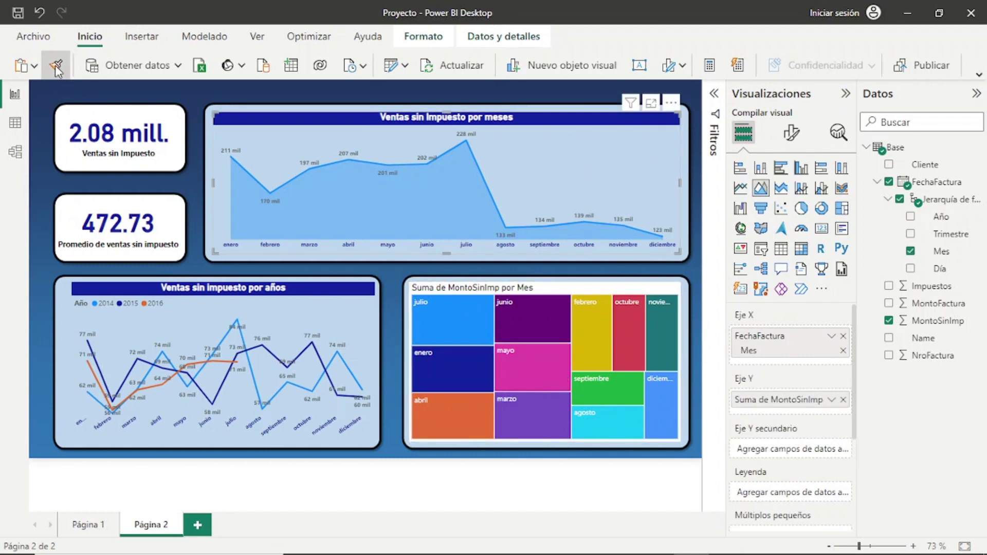
{"action": "left_click", "coordinate": [564, 291]}
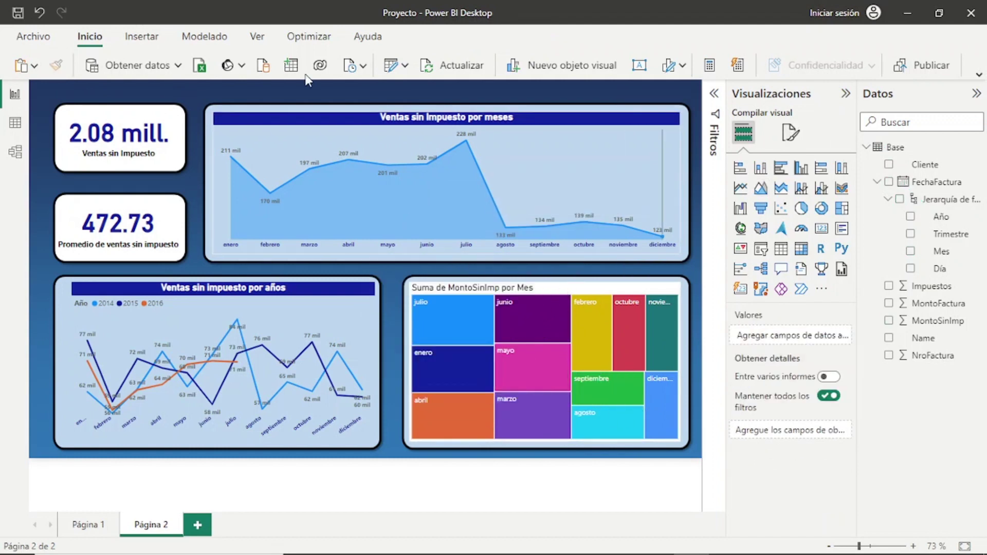
{"action": "mouse_move", "coordinate": [545, 362]}
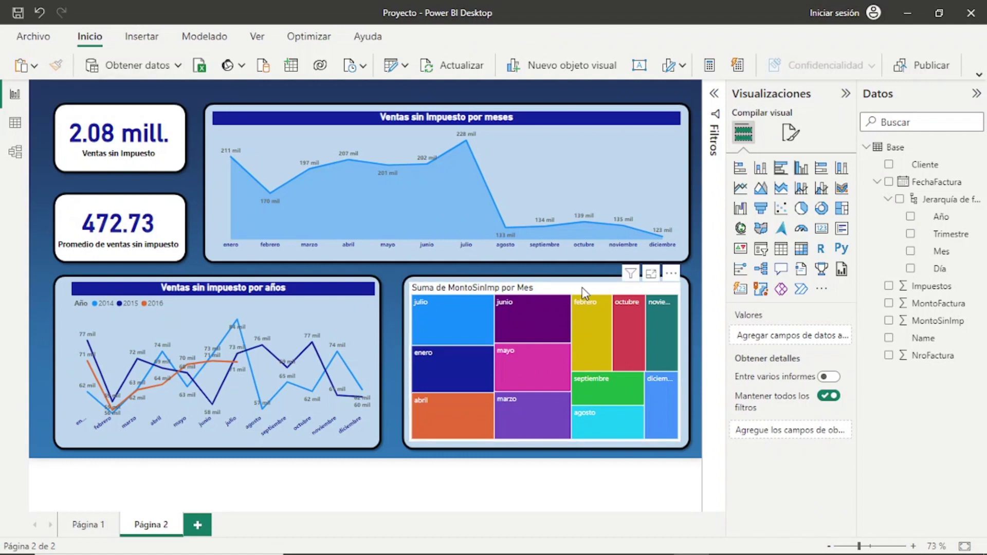
{"action": "left_click", "coordinate": [584, 293]}
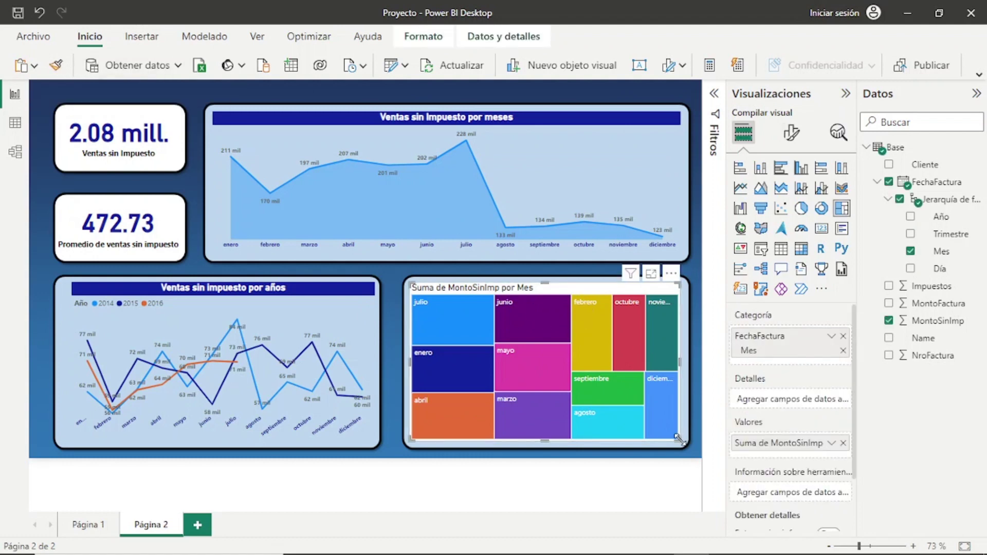
{"action": "left_click_drag", "start_coordinate": [686, 439], "coordinate": [680, 440]}
{"action": "left_click", "coordinate": [262, 255]}
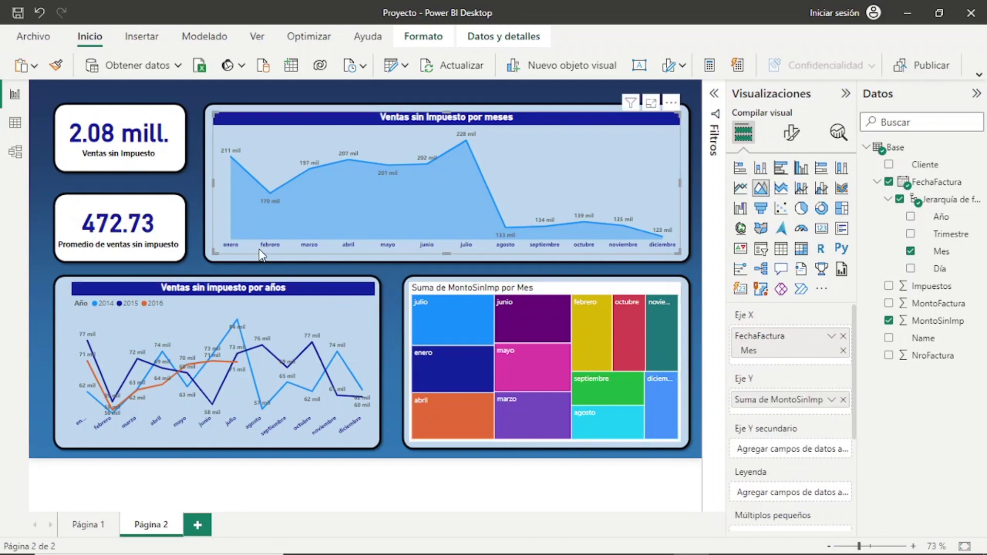
{"action": "left_click", "coordinate": [57, 66]}
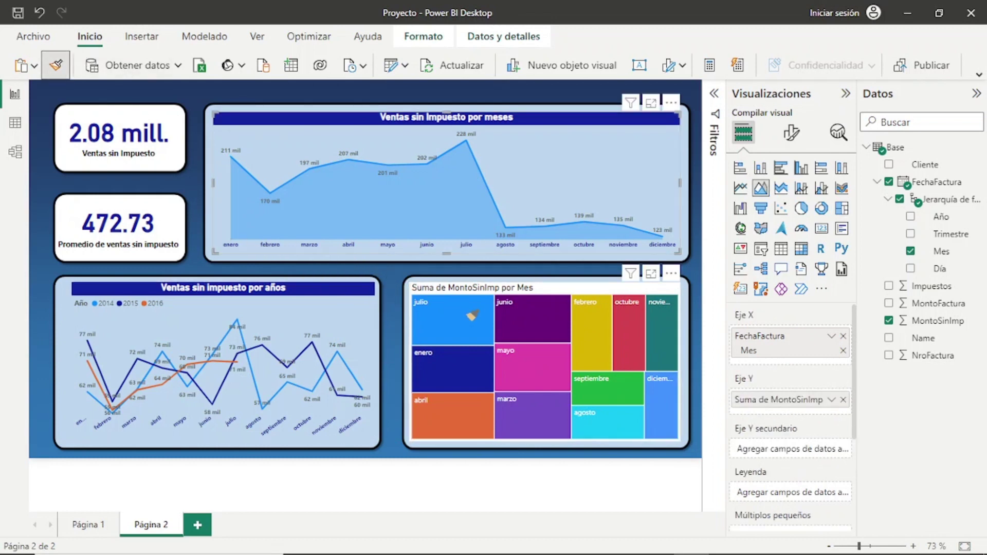
{"action": "left_click", "coordinate": [473, 315]}
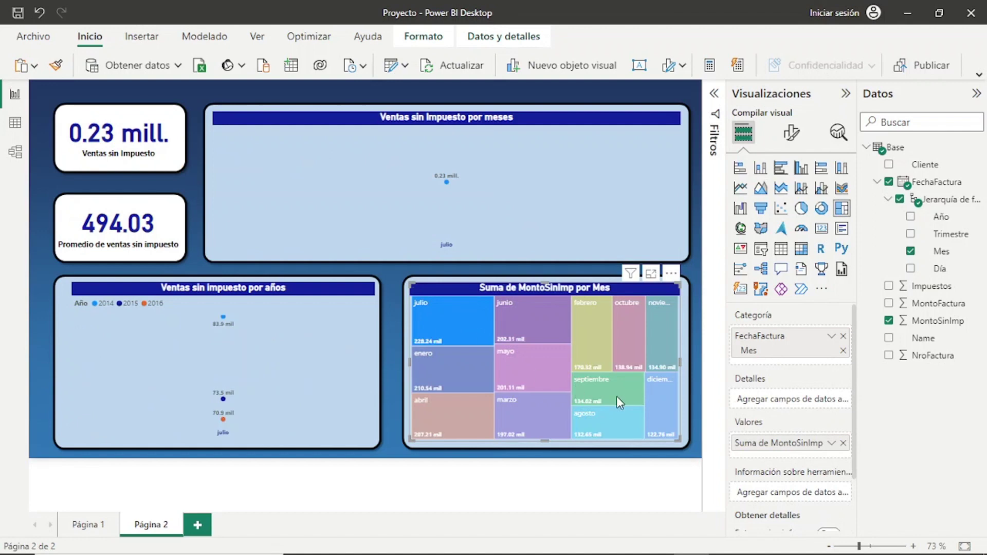
{"action": "left_click", "coordinate": [480, 316]}
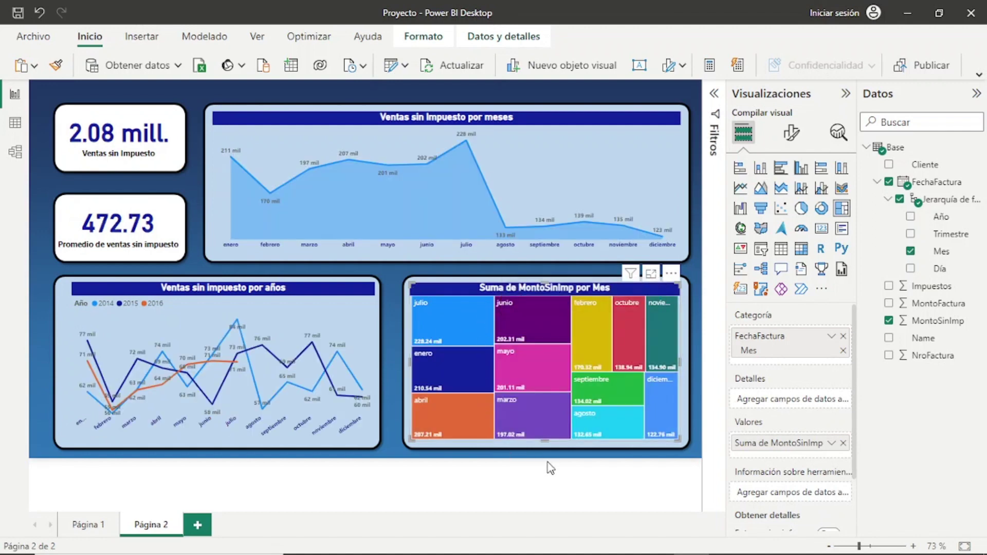
Retitle the treemap 'Ventas sin impuesto por meses en forma ordenada' and insert an empty slicer
{"action": "left_click", "coordinate": [791, 132]}
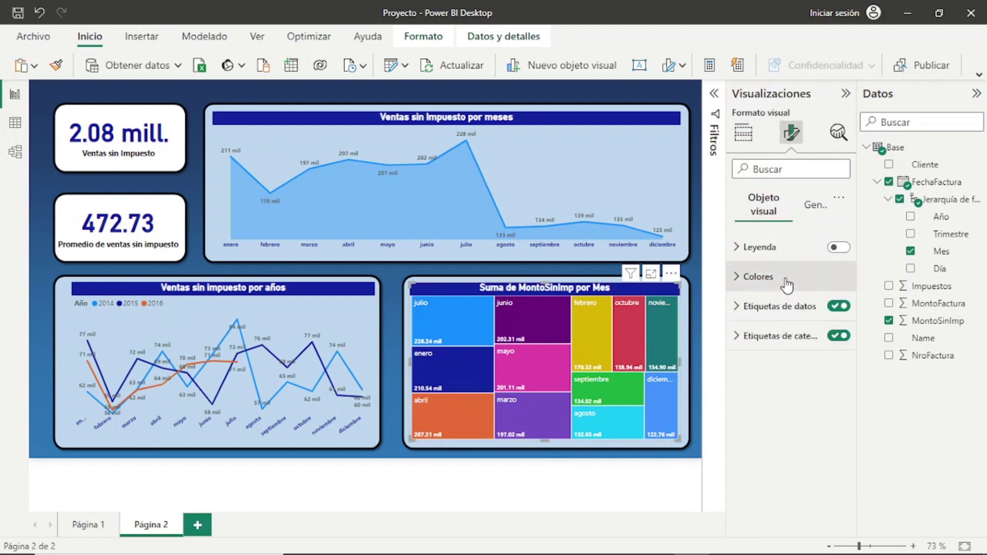
{"action": "left_click", "coordinate": [809, 205]}
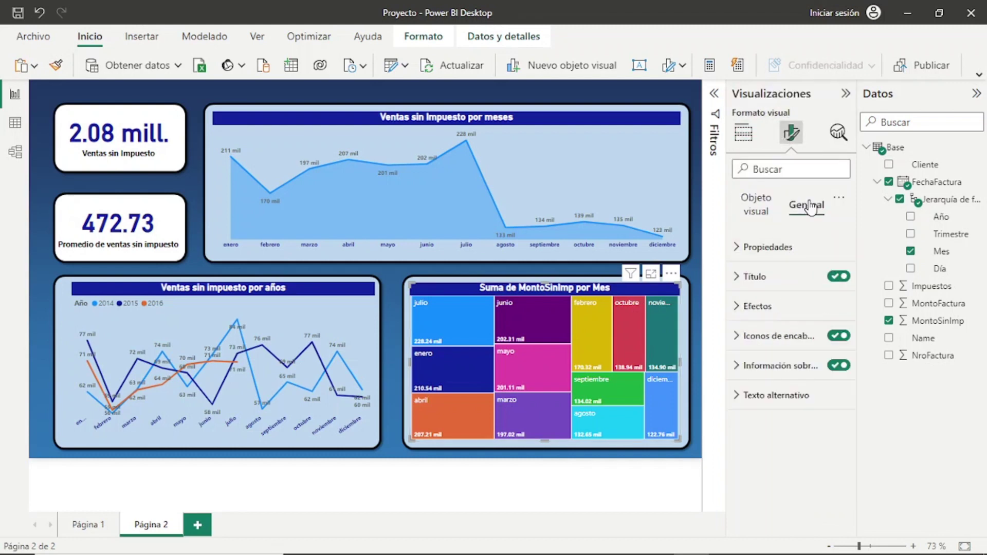
{"action": "left_click", "coordinate": [790, 282]}
{"action": "triple_click", "coordinate": [784, 348]}
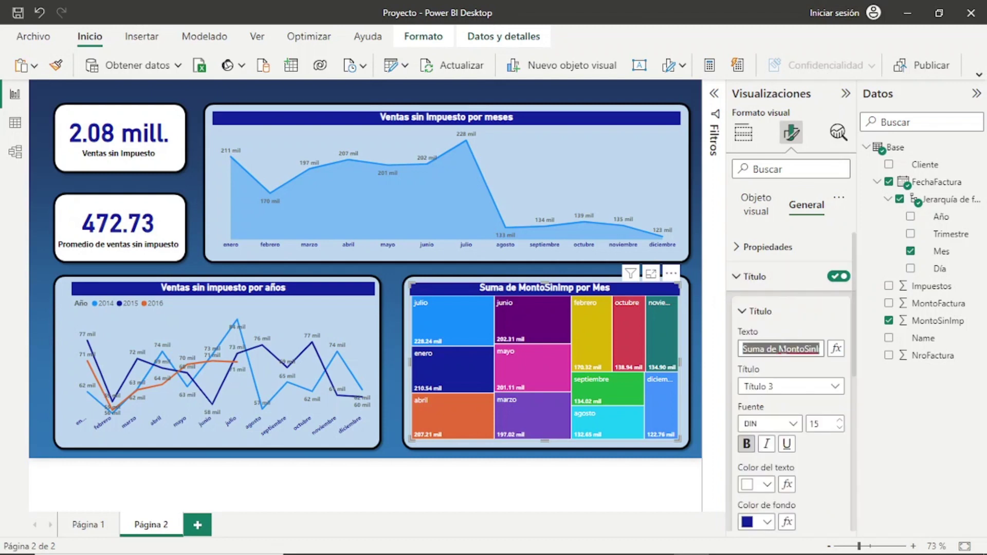
{"action": "type", "text": "Ventas sin"}
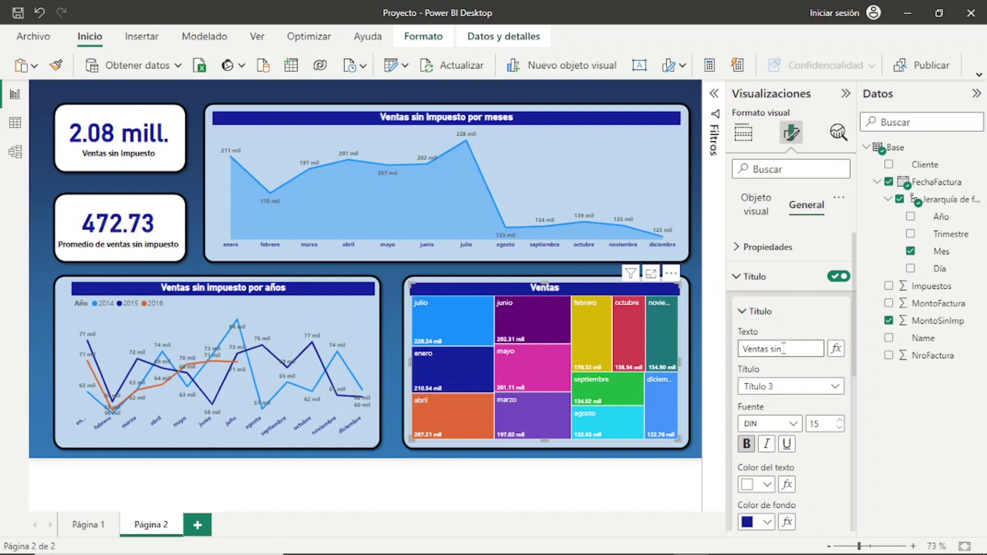
{"action": "type", "text": "impue"}
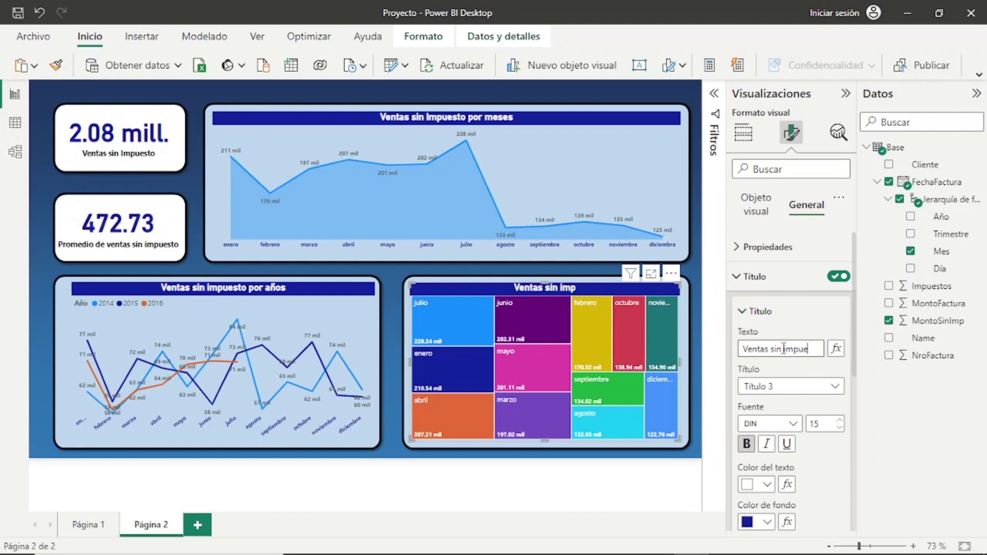
{"action": "type", "text": "sto po"}
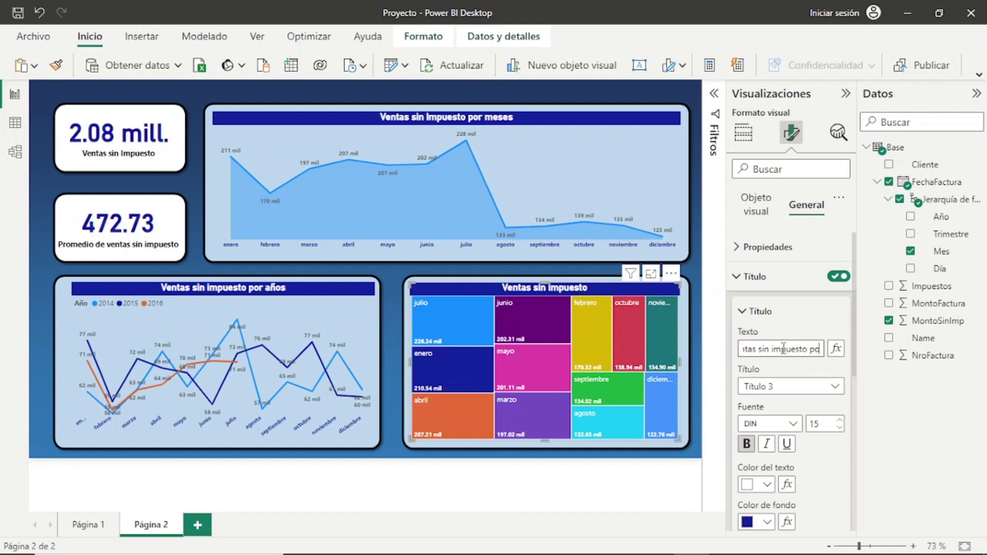
{"action": "type", "text": "r meses"}
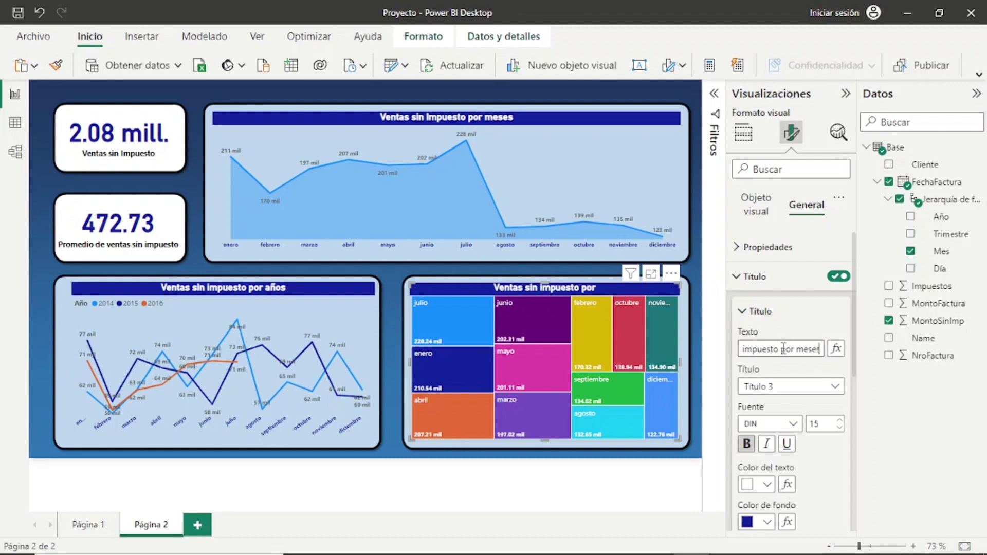
{"action": "type", "text": " en forma o"}
{"action": "type", "text": "rodena"}
{"action": "type", "text": "da"}
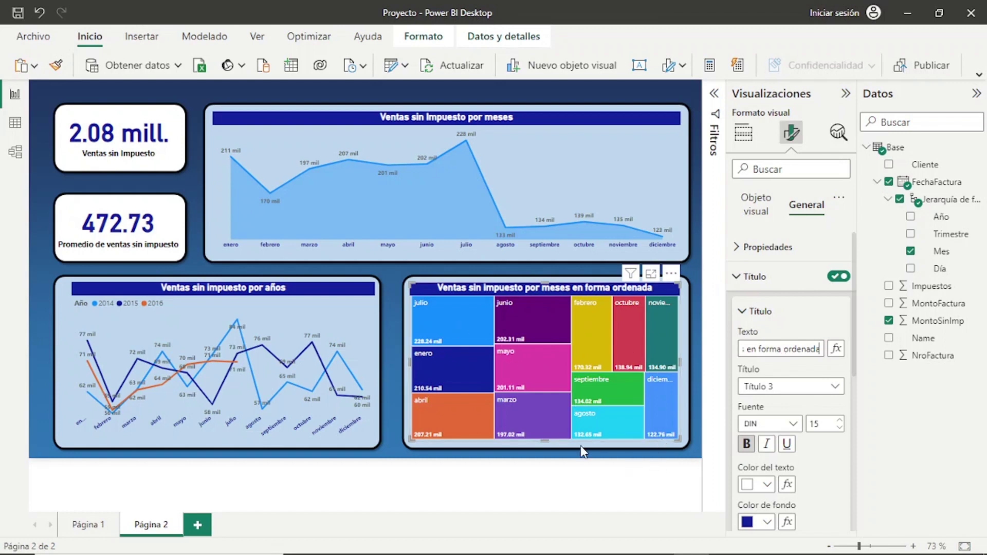
{"action": "left_click", "coordinate": [381, 288]}
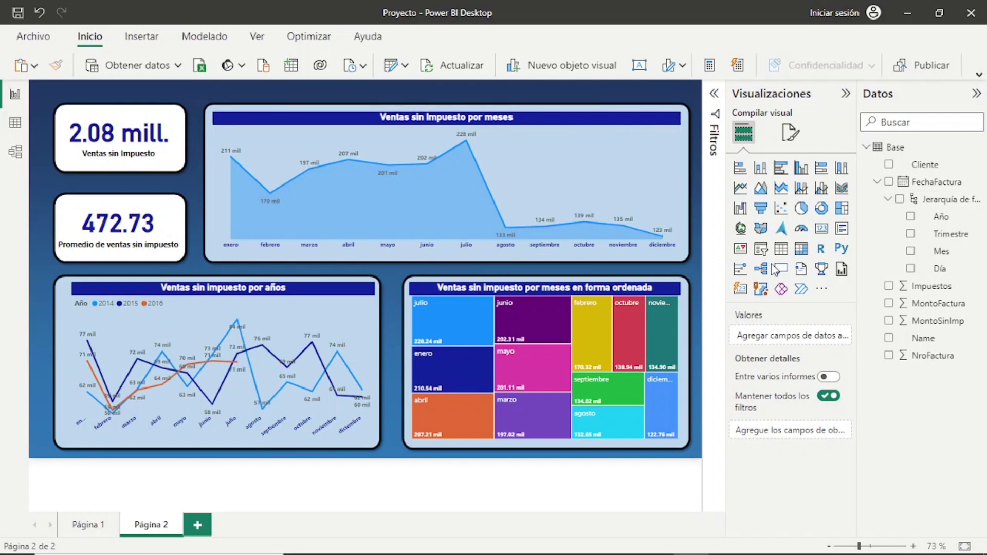
{"action": "left_click", "coordinate": [761, 249]}
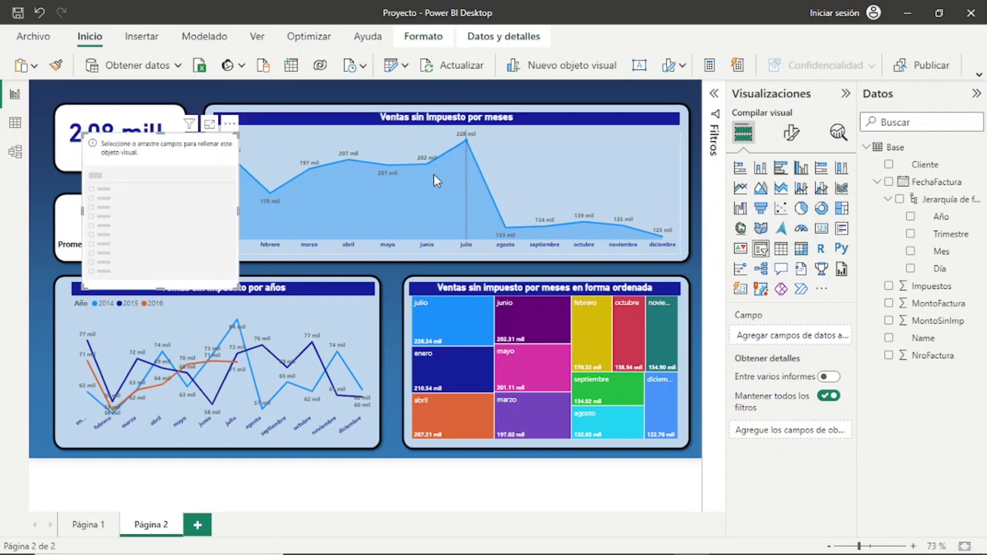
Move the slicer over the top chart, fill it with Año, and set its style to Mosaico
{"action": "left_click_drag", "start_coordinate": [159, 191], "coordinate": [349, 201]}
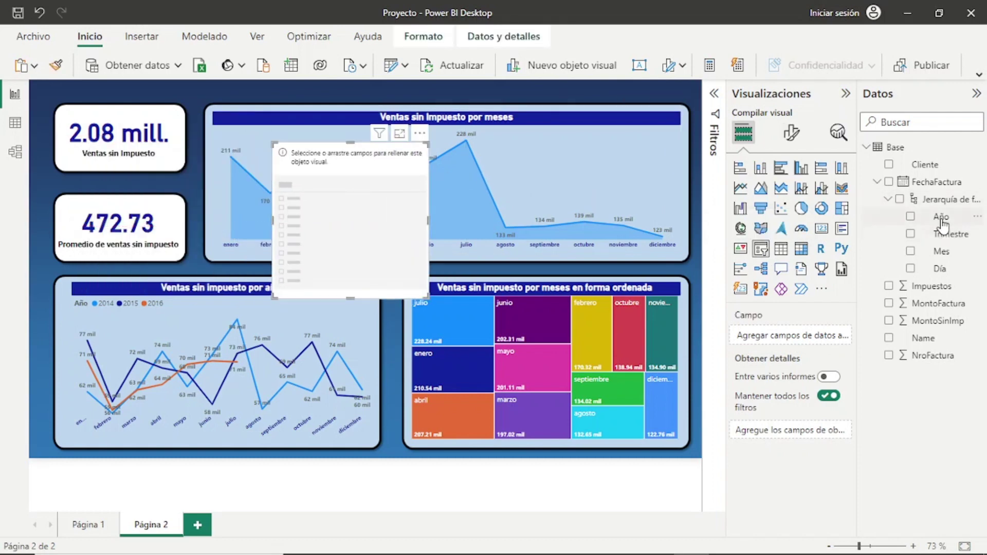
{"action": "left_click_drag", "start_coordinate": [942, 224], "coordinate": [363, 203]}
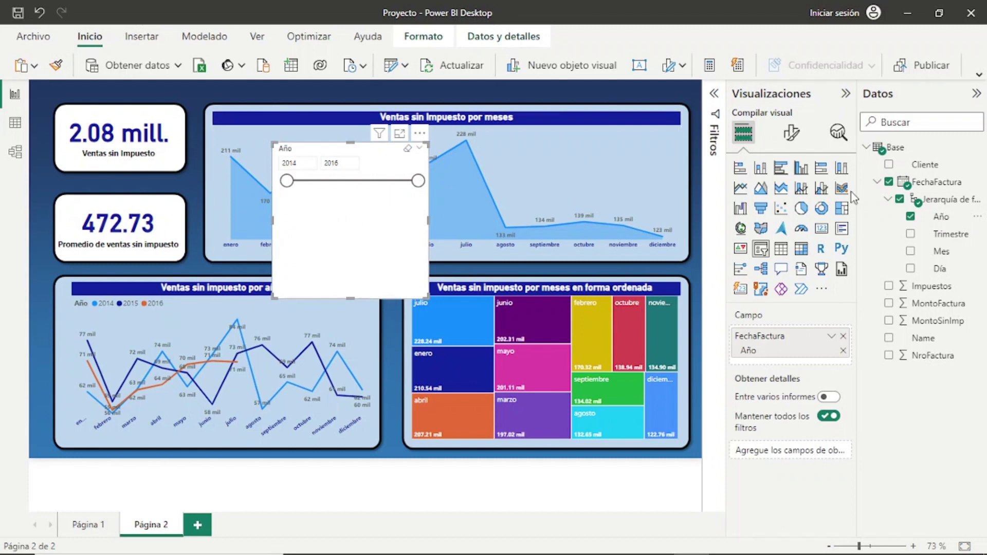
{"action": "left_click", "coordinate": [796, 148]}
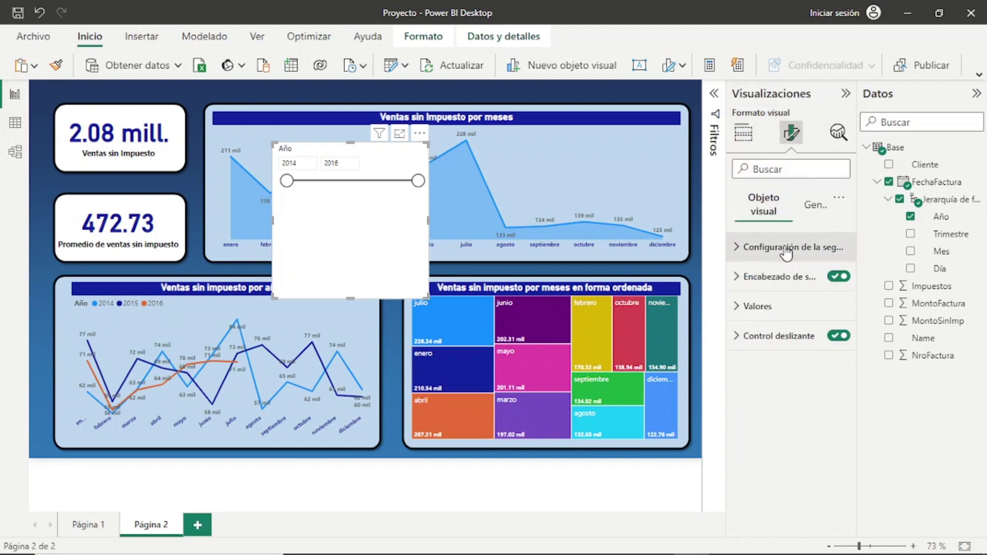
{"action": "left_click", "coordinate": [762, 249]}
{"action": "left_click", "coordinate": [836, 319]}
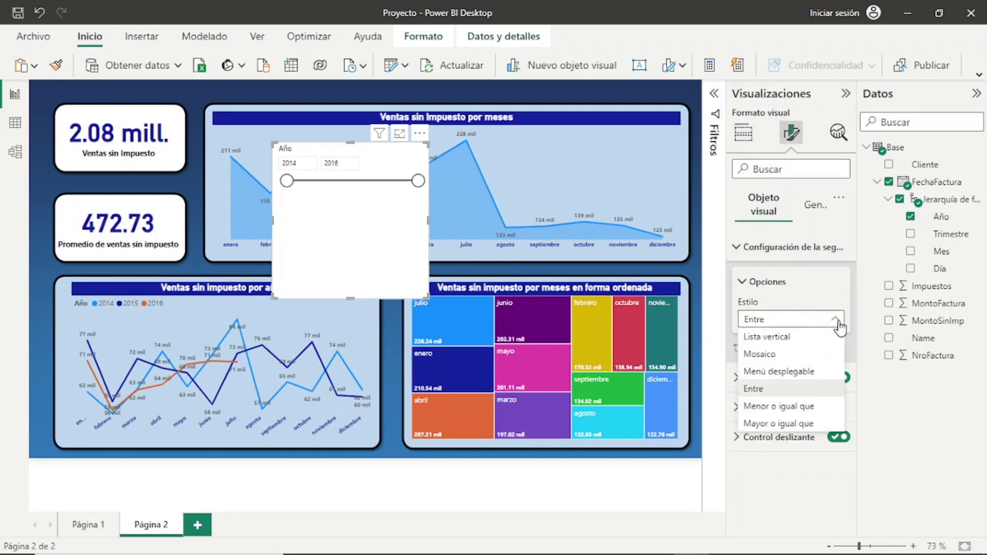
{"action": "left_click", "coordinate": [795, 355]}
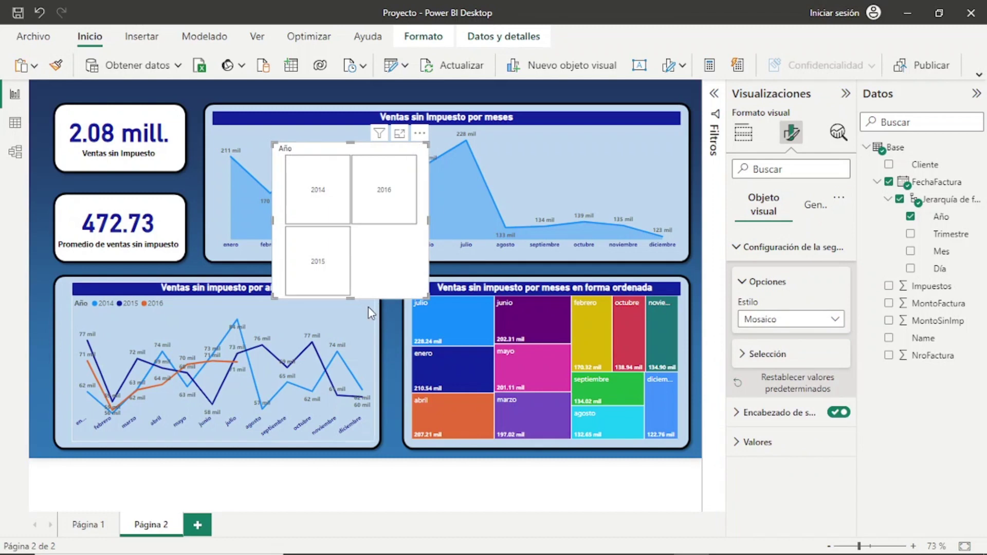
Shorten the year slicer to one row, hide its Año header and turn off its background
{"action": "mouse_move", "coordinate": [352, 293]}
{"action": "left_mouse_down"}
{"action": "mouse_move", "coordinate": [355, 183]}
{"action": "mouse_move", "coordinate": [307, 91]}
{"action": "left_mouse_up"}
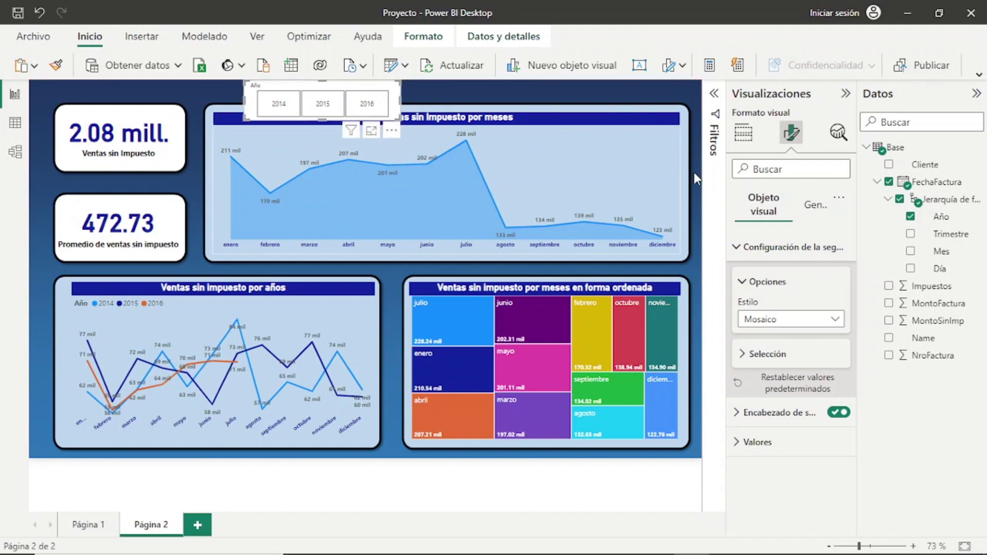
{"action": "left_click", "coordinate": [810, 205]}
{"action": "left_click", "coordinate": [760, 205]}
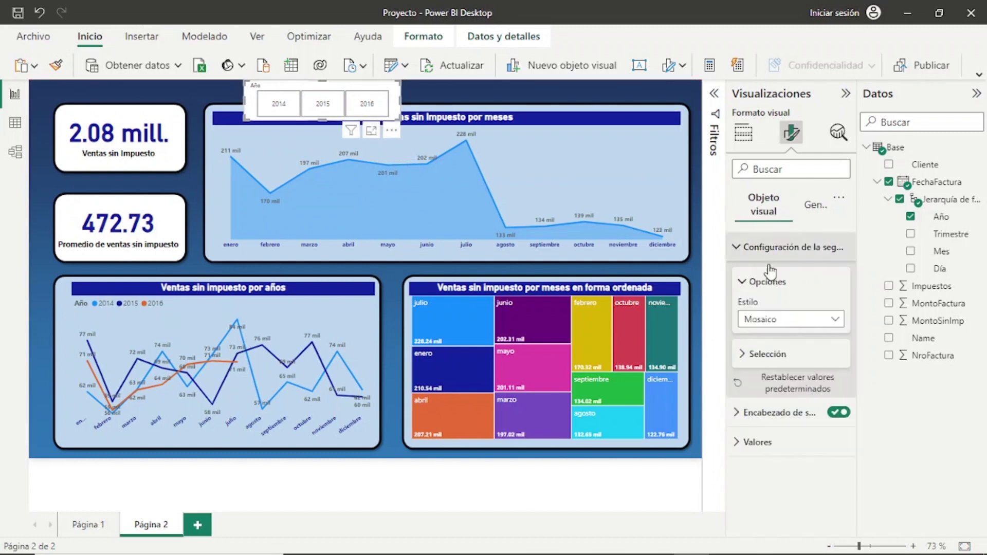
{"action": "left_click", "coordinate": [833, 414]}
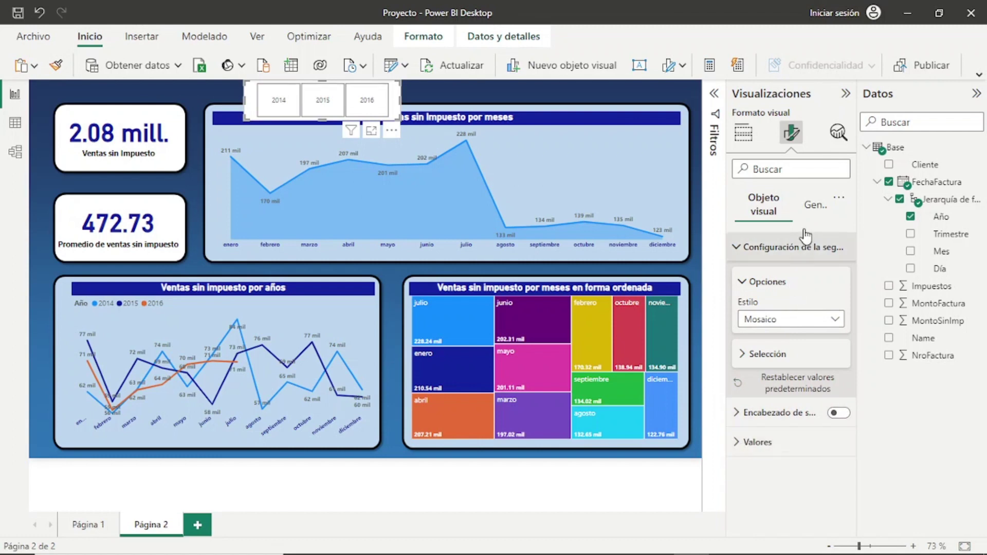
{"action": "left_click", "coordinate": [811, 208]}
{"action": "left_click", "coordinate": [780, 307]}
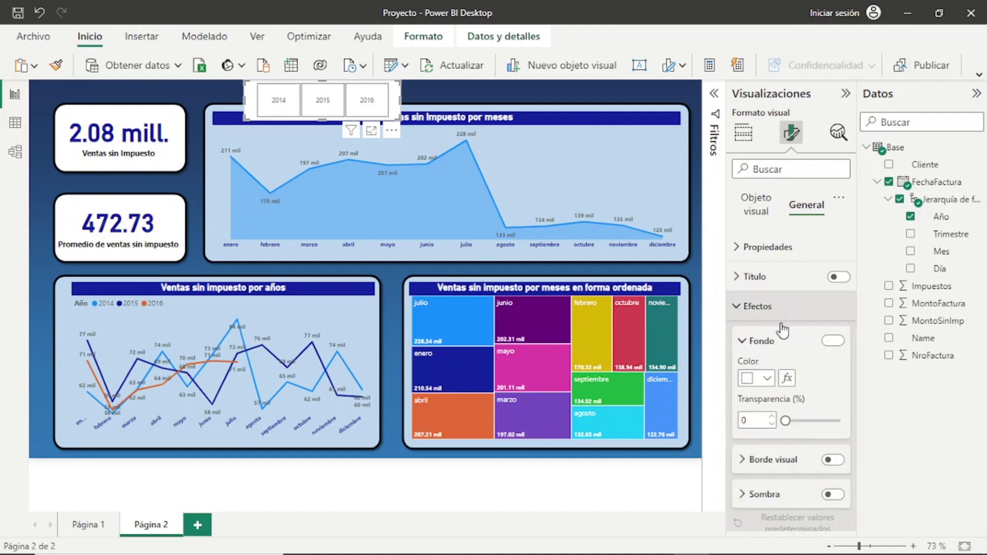
{"action": "left_click", "coordinate": [829, 342]}
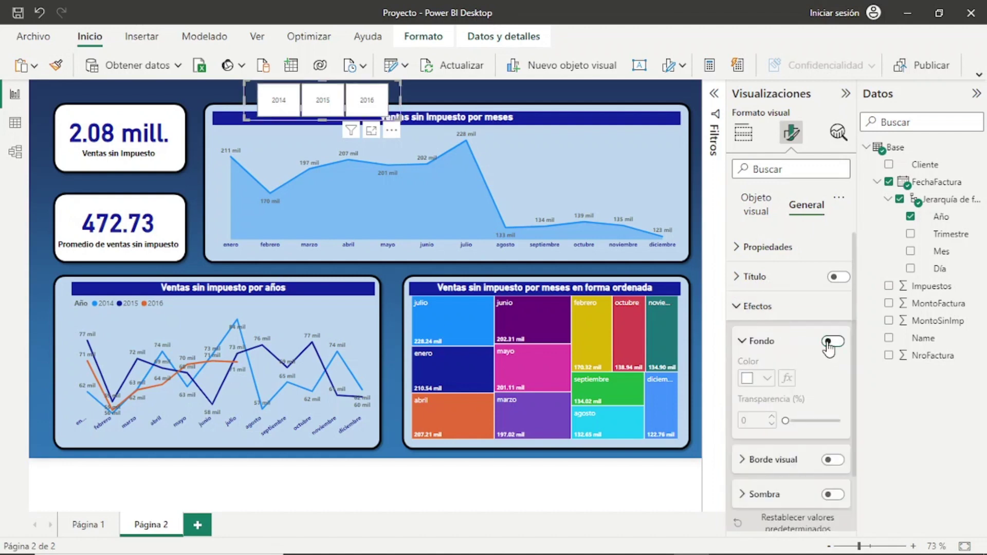
Make the year slicer slimmer and stretch it across the top of Página 2
{"action": "left_click", "coordinate": [745, 247]}
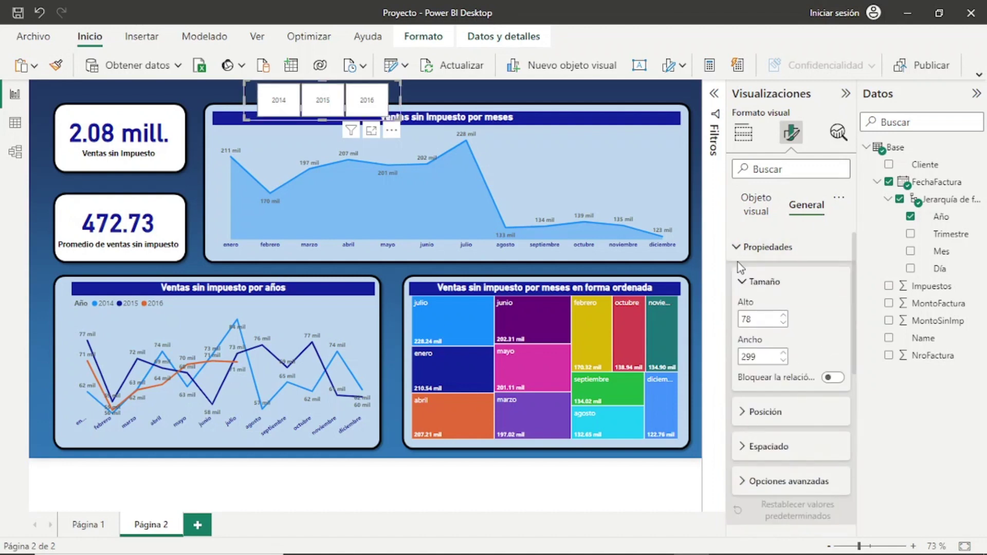
{"action": "left_click", "coordinate": [740, 248]}
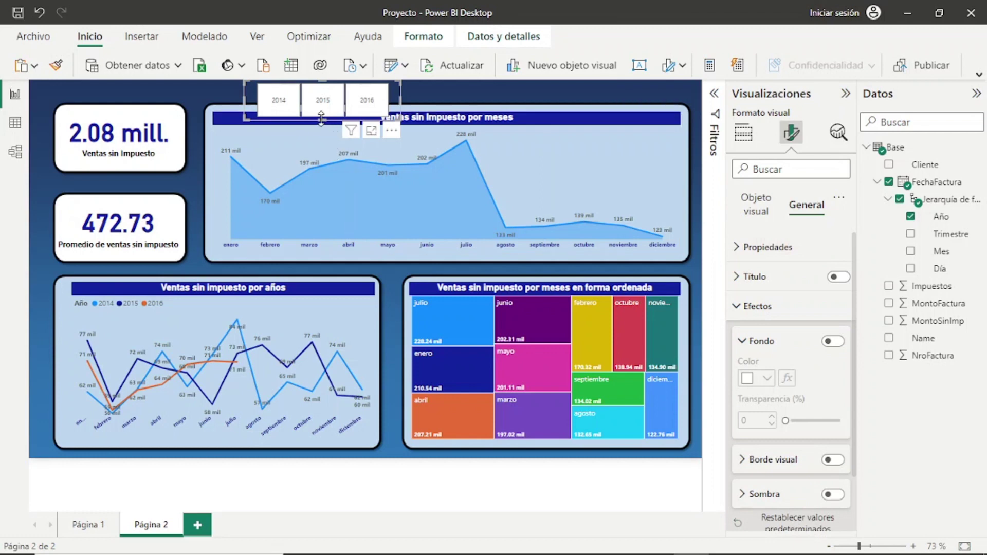
{"action": "left_click_drag", "start_coordinate": [322, 120], "coordinate": [321, 103]}
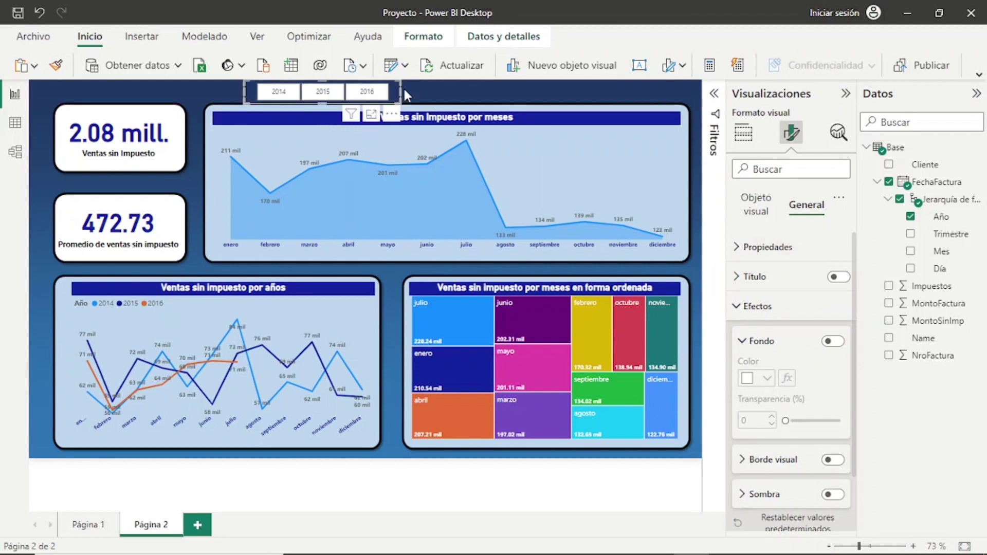
{"action": "left_click_drag", "start_coordinate": [404, 90], "coordinate": [611, 99]}
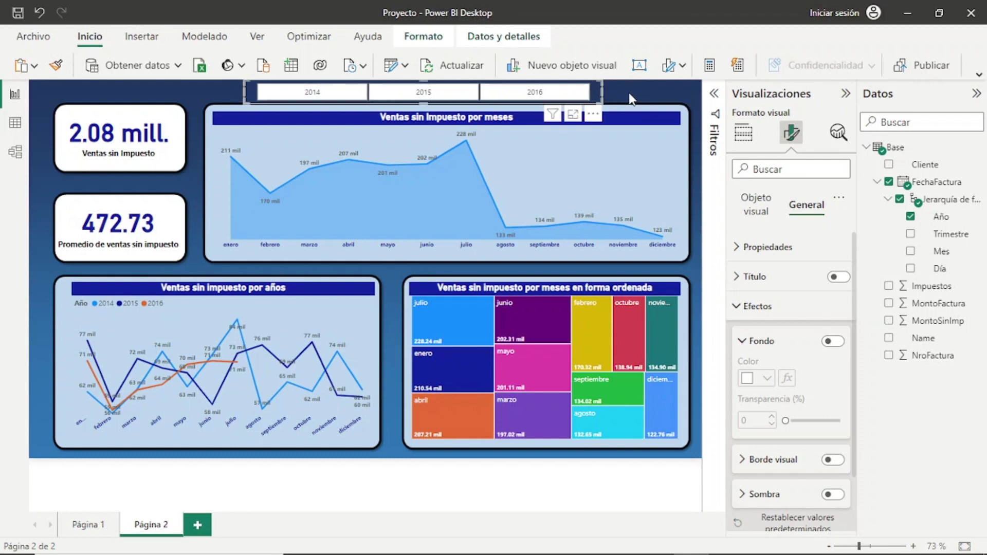
{"action": "left_click", "coordinate": [629, 93]}
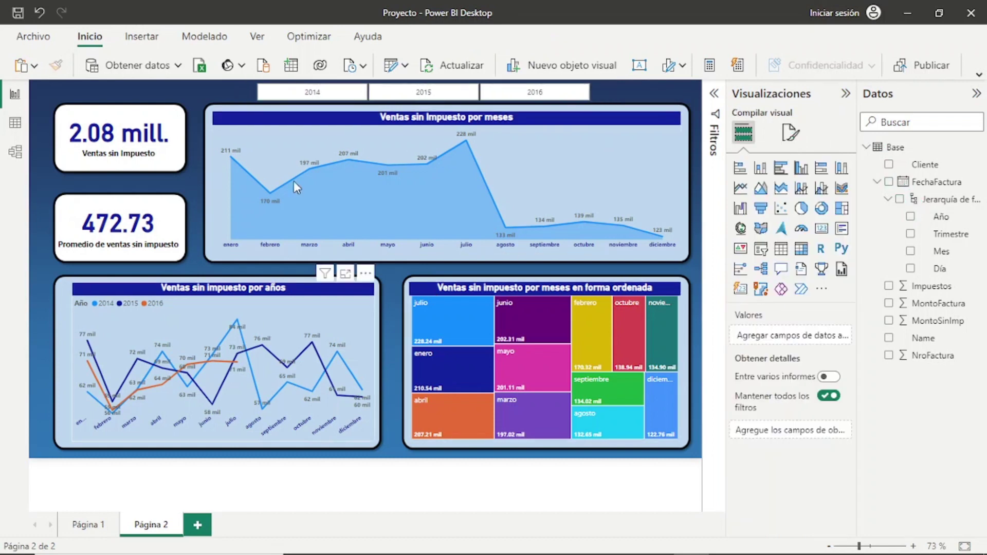
Cycle through the 2014, 2015 and 2016 tiles to check each filters the page's visuals
{"action": "left_click", "coordinate": [313, 94]}
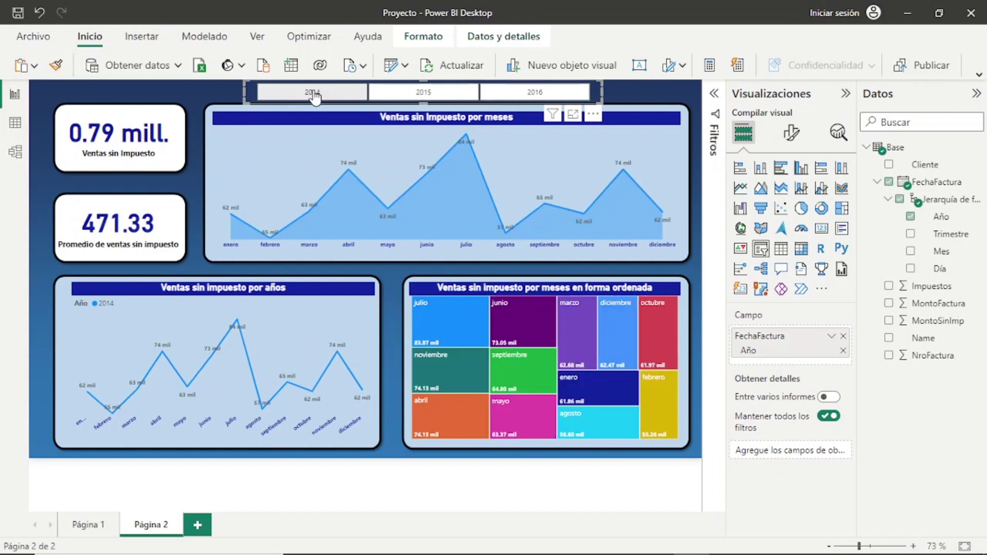
{"action": "left_click", "coordinate": [391, 94]}
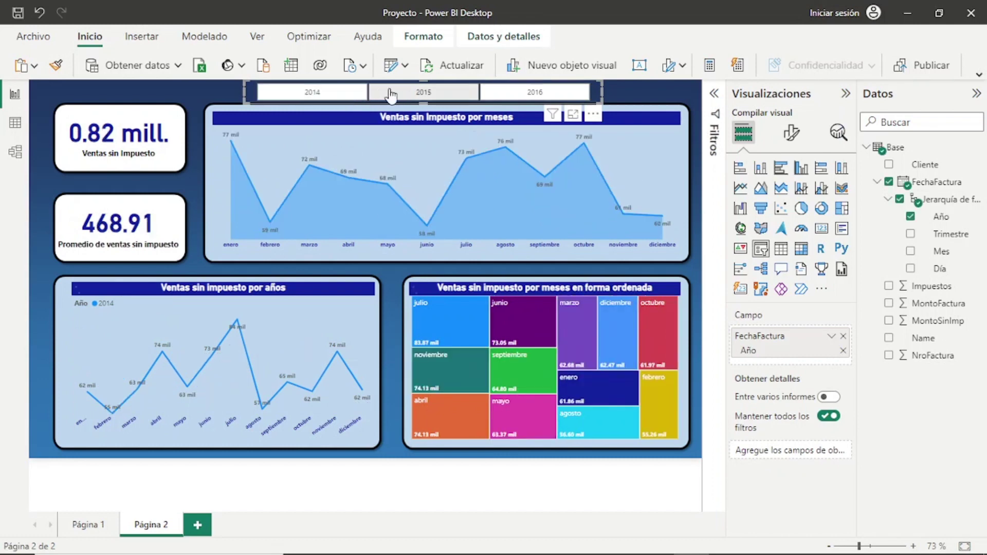
{"action": "left_click", "coordinate": [517, 95]}
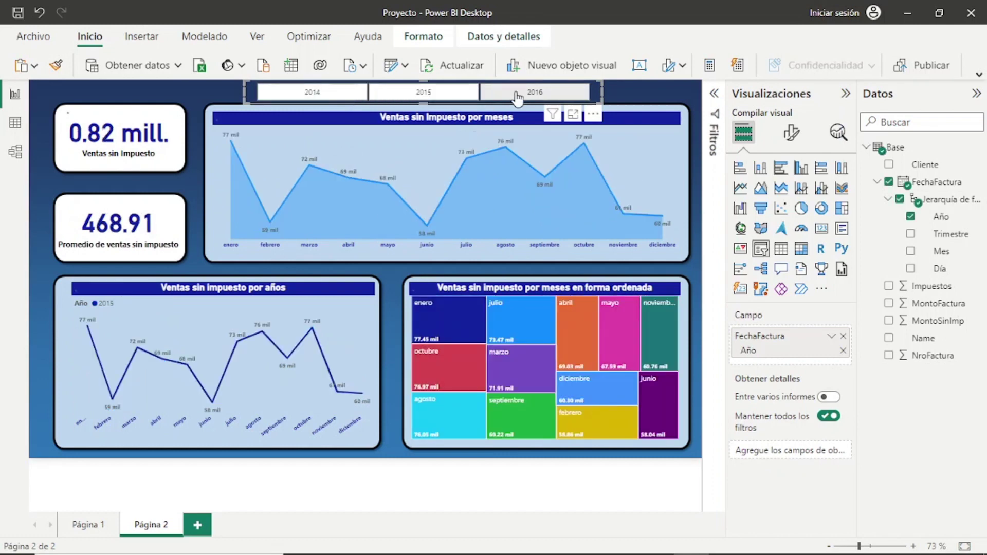
{"action": "left_click", "coordinate": [457, 97]}
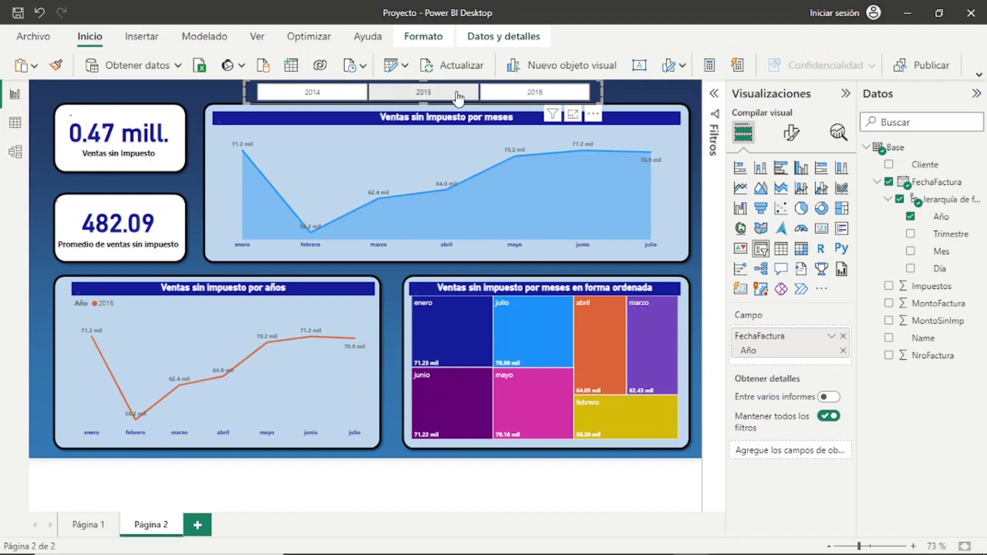
{"action": "left_click", "coordinate": [323, 96]}
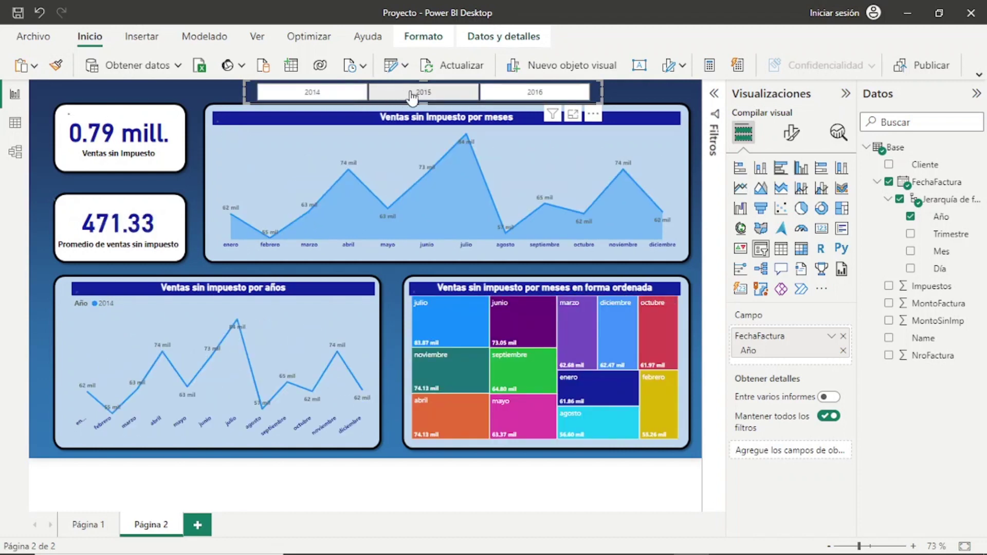
{"action": "left_click", "coordinate": [412, 95]}
{"action": "left_click", "coordinate": [514, 96]}
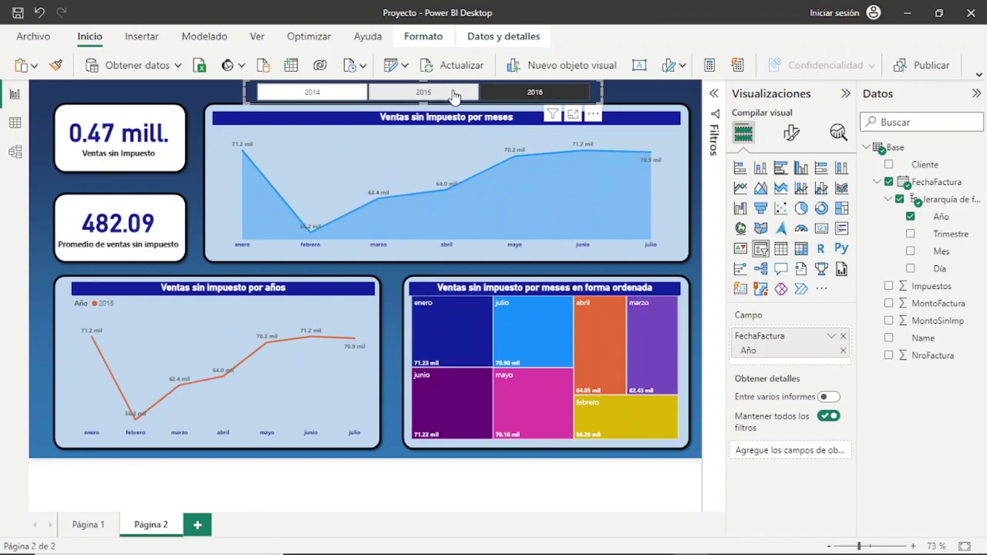
{"action": "left_click", "coordinate": [455, 97]}
{"action": "left_click", "coordinate": [340, 96]}
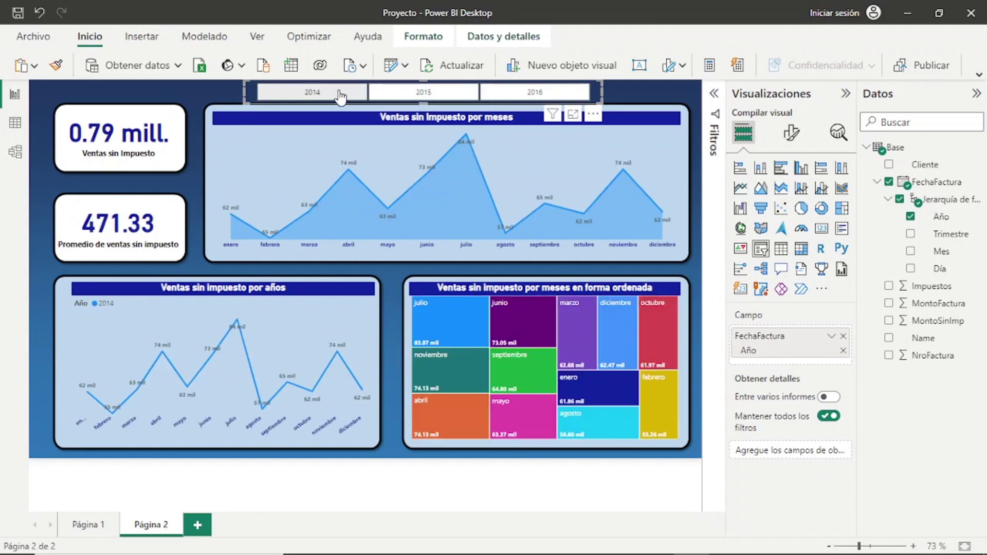
Clear the year filter so all years show (2.08 mill.) and collapse the Visualizaciones pane
{"action": "left_click", "coordinate": [340, 97]}
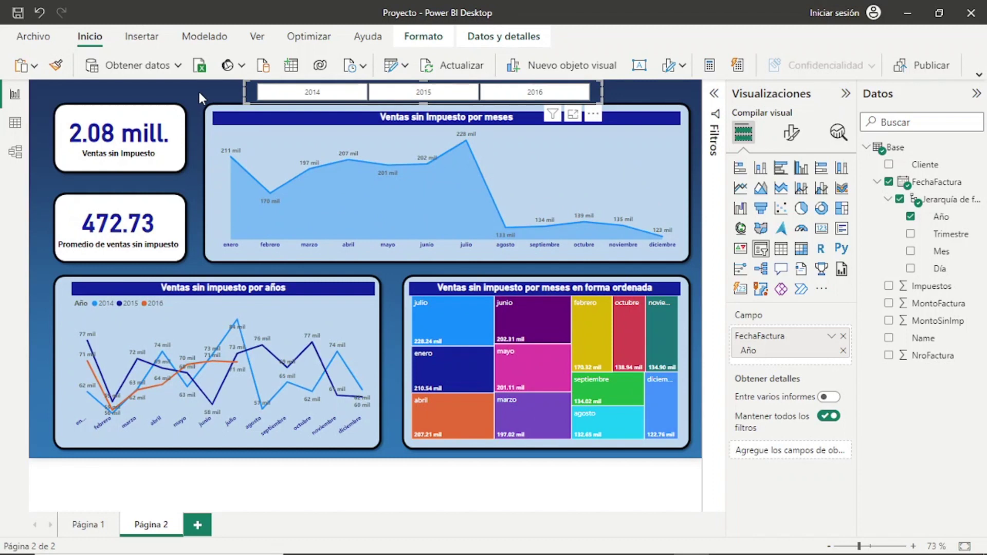
{"action": "left_click", "coordinate": [200, 95]}
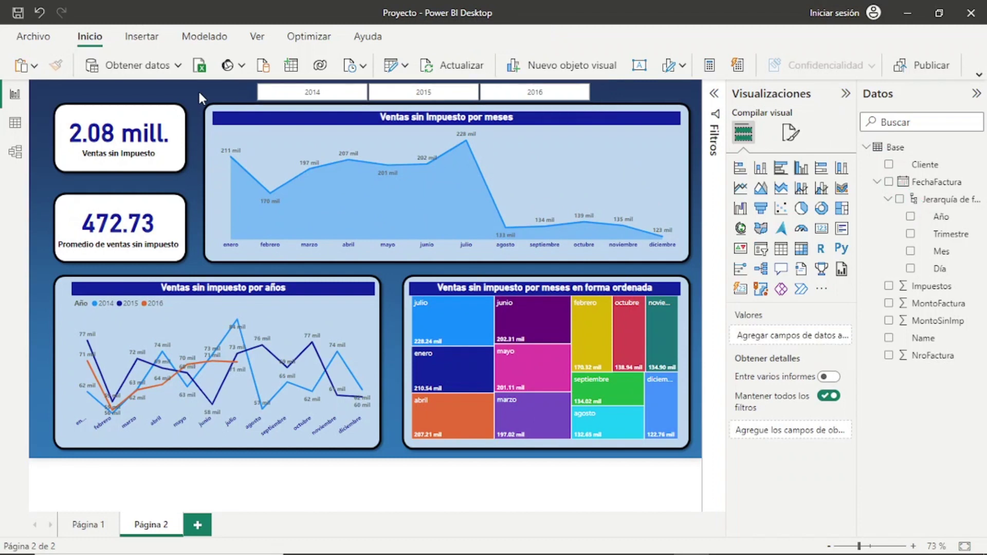
{"action": "left_click", "coordinate": [845, 94]}
Collapse the Datos pane and review Página 1 and Página 2, ending on Página 2
{"action": "left_click", "coordinate": [976, 94]}
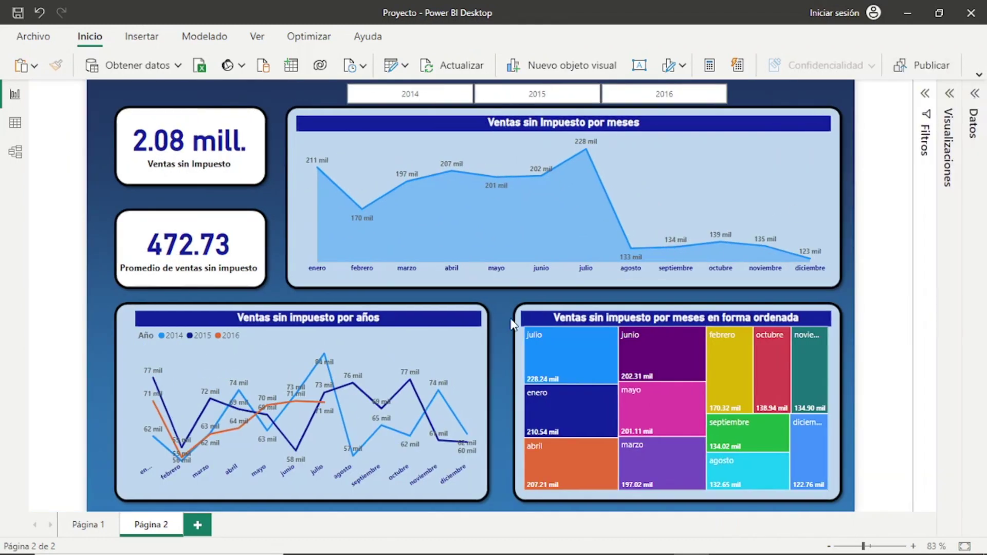
{"action": "mouse_move", "coordinate": [88, 525]}
{"action": "left_click", "coordinate": [92, 528]}
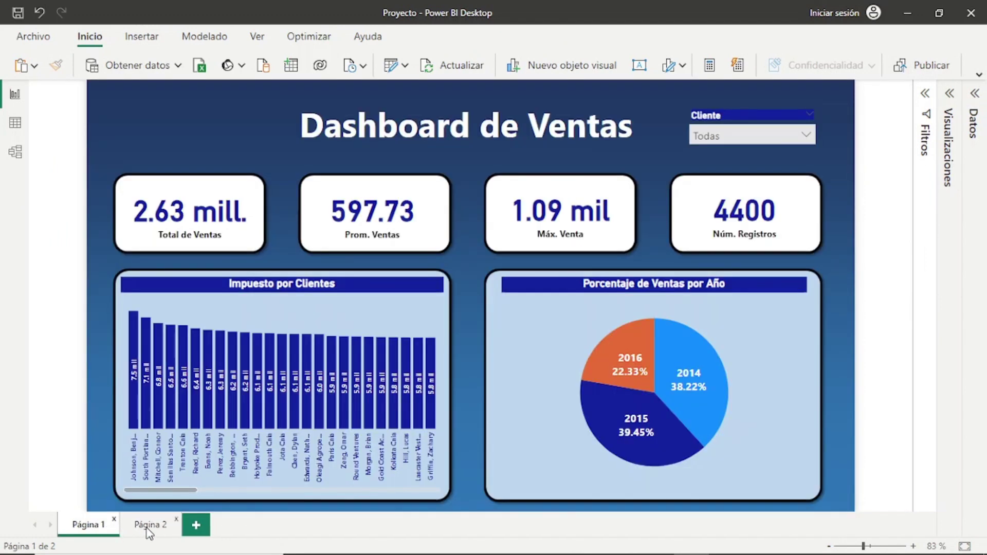
{"action": "left_click", "coordinate": [149, 529]}
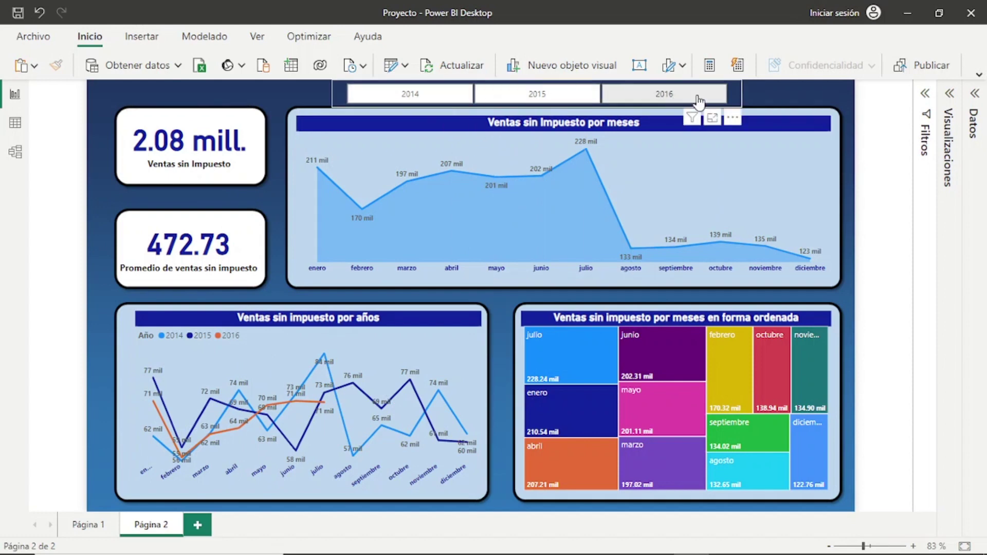
{"action": "left_click", "coordinate": [79, 533]}
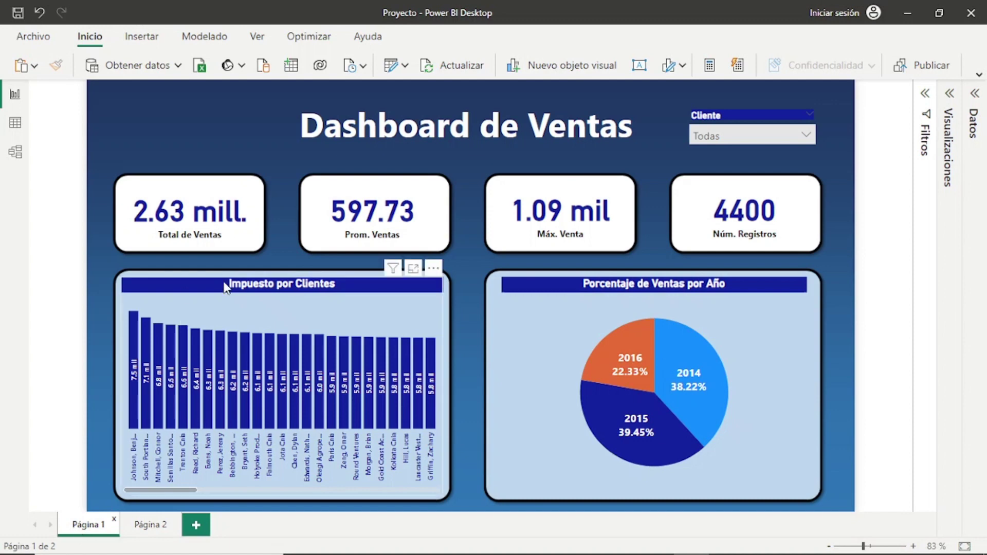
{"action": "left_click", "coordinate": [154, 528]}
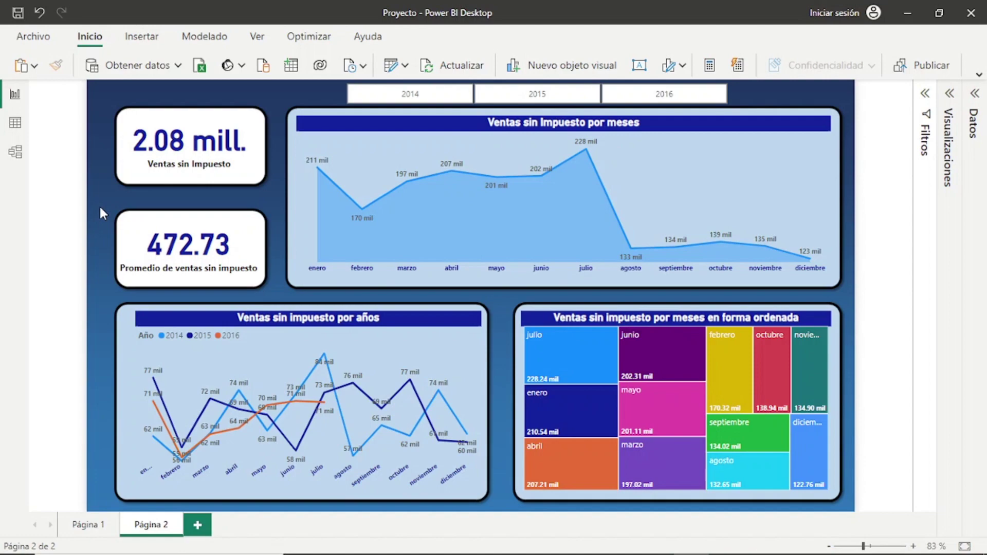
Copy 'Tabla Ventas - 2017' from Escritorio > Minicursos > POWER BI into the Base folder, then close Explorer
{"action": "key", "text": "super+e"}
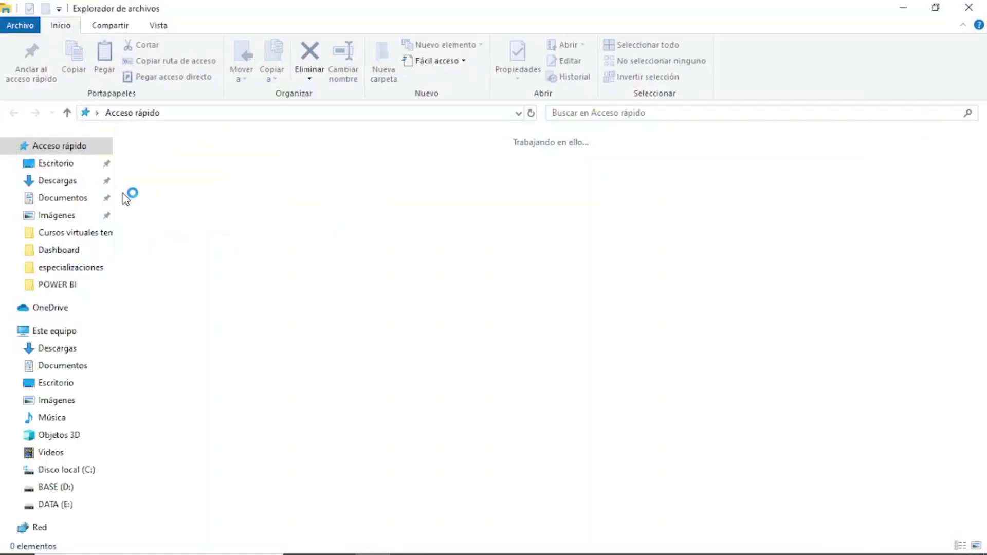
{"action": "left_click", "coordinate": [54, 163]}
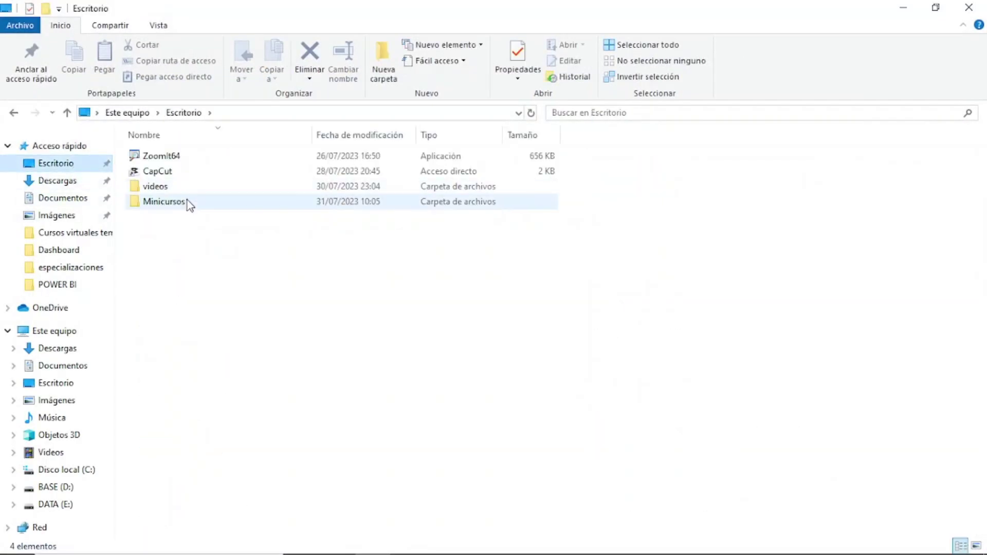
{"action": "double_click", "coordinate": [187, 201]}
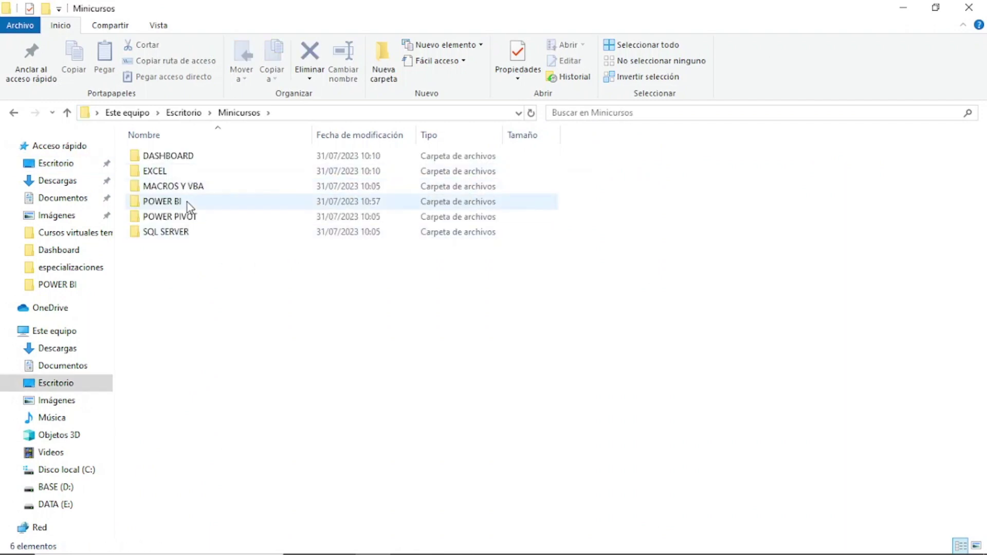
{"action": "double_click", "coordinate": [190, 206]}
{"action": "left_click", "coordinate": [200, 220]}
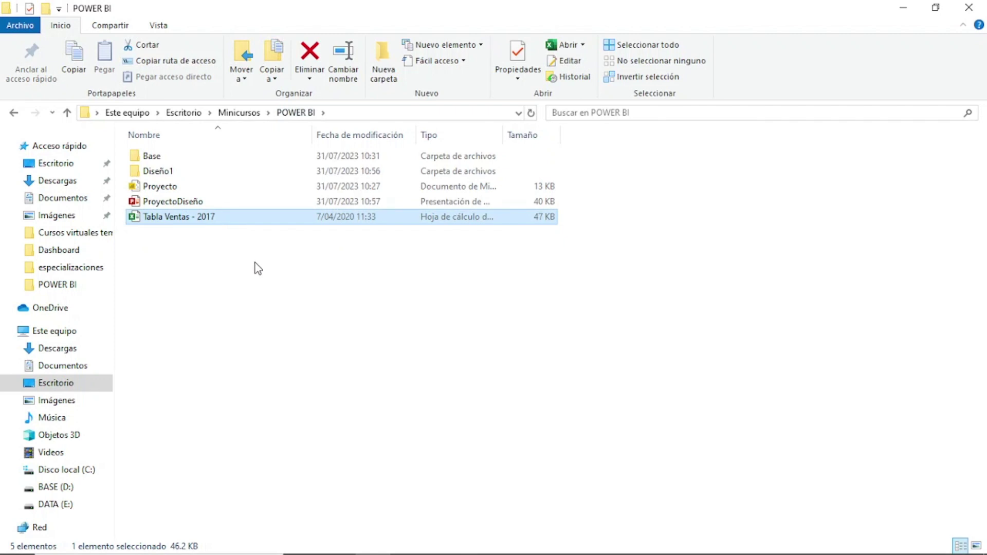
{"action": "key", "text": "ctrl+c"}
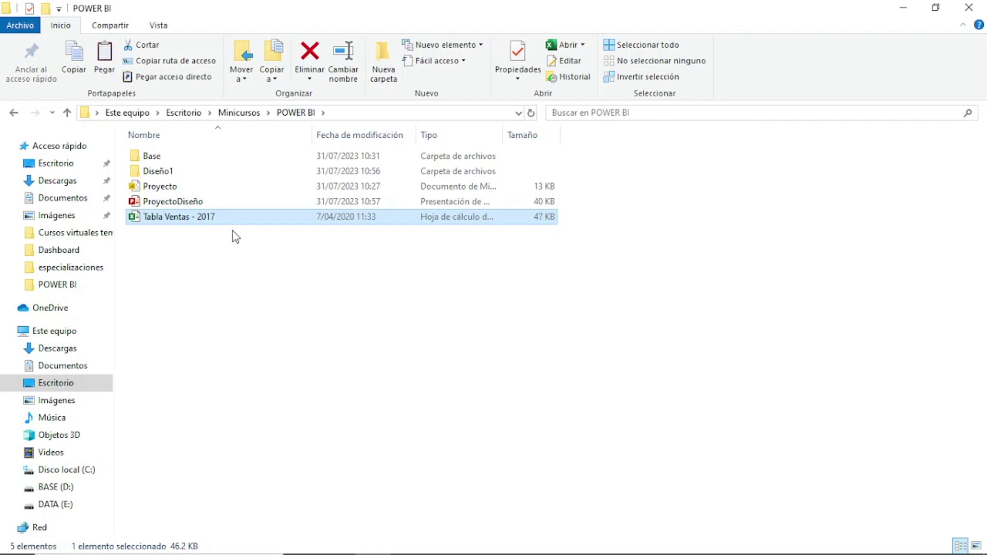
{"action": "double_click", "coordinate": [194, 156]}
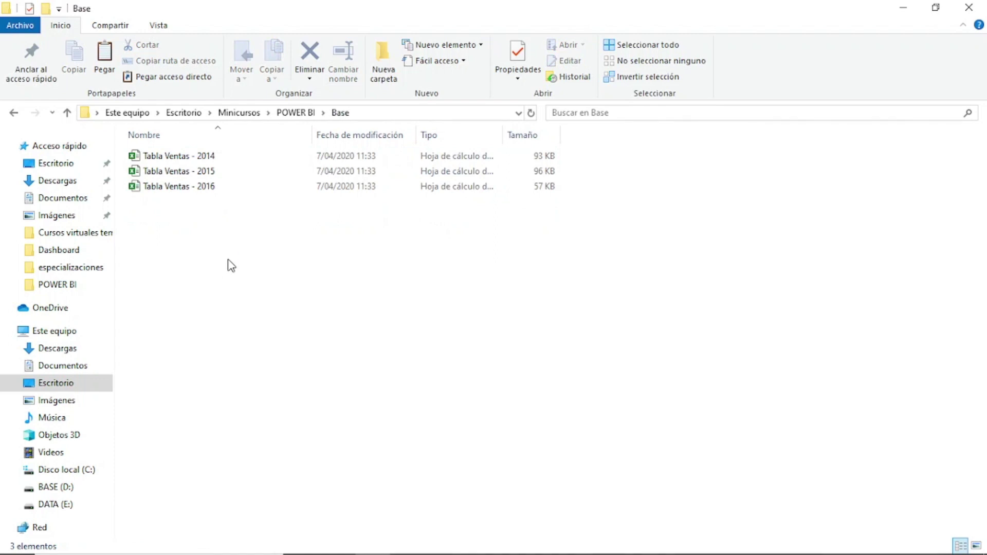
{"action": "key", "text": "ctrl+v"}
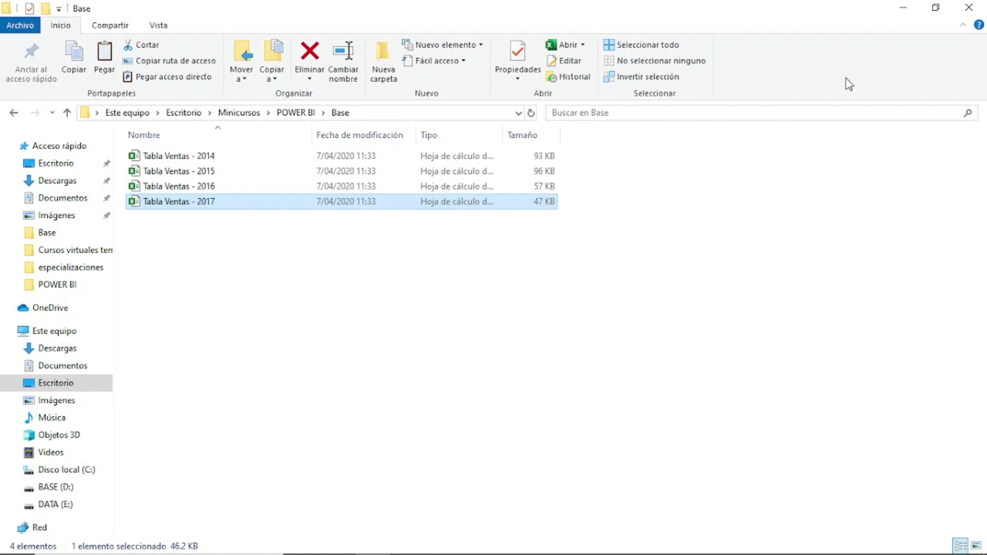
{"action": "left_click", "coordinate": [969, 7]}
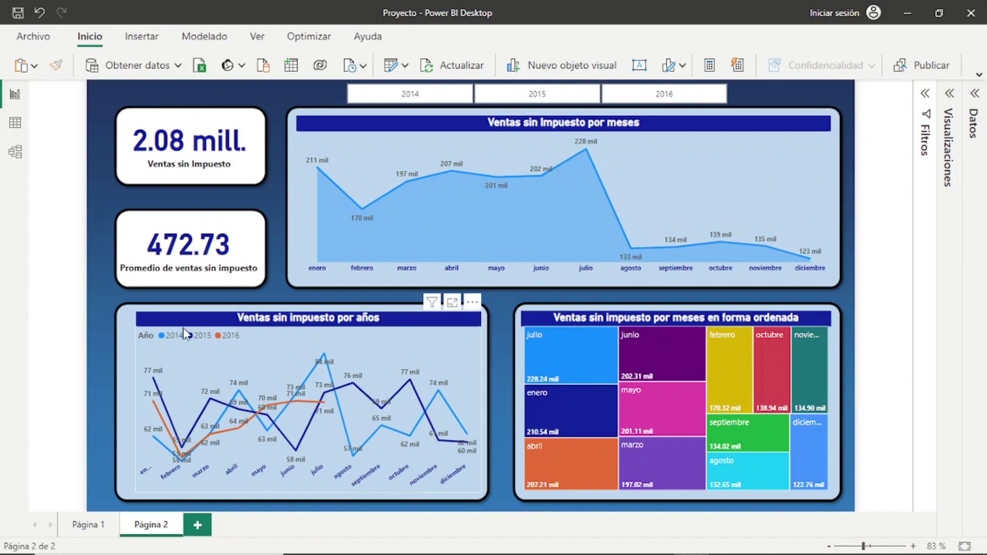
Review Página 1 then Página 2 to confirm the 2017 sales and 2017 year tile now appear
{"action": "left_click", "coordinate": [85, 525]}
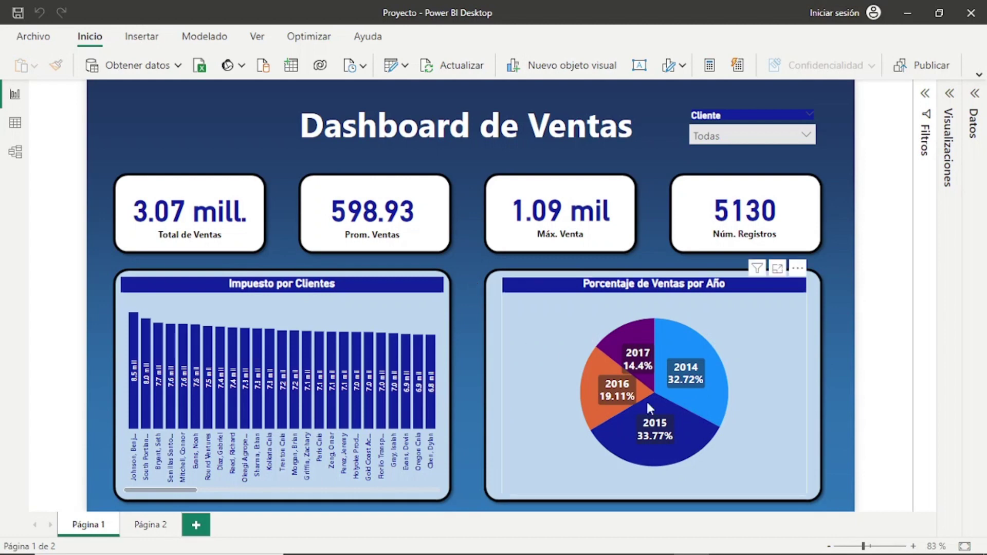
{"action": "mouse_move", "coordinate": [653, 392]}
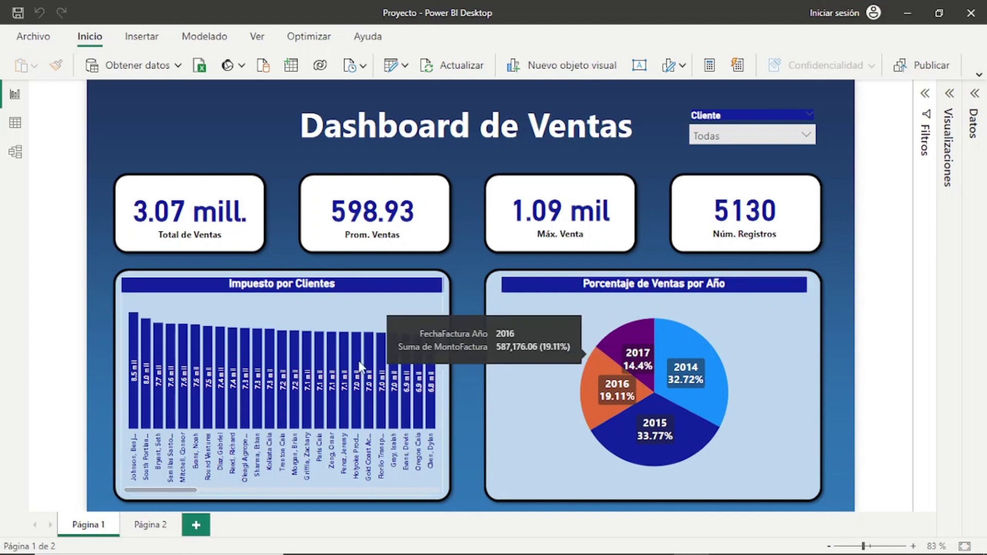
{"action": "left_click", "coordinate": [152, 525]}
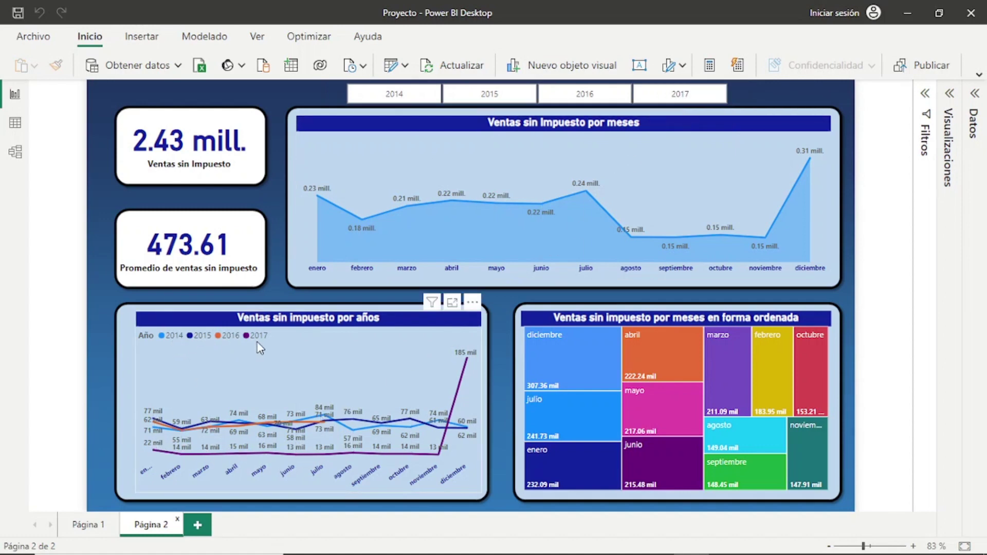
{"action": "mouse_move", "coordinate": [468, 384]}
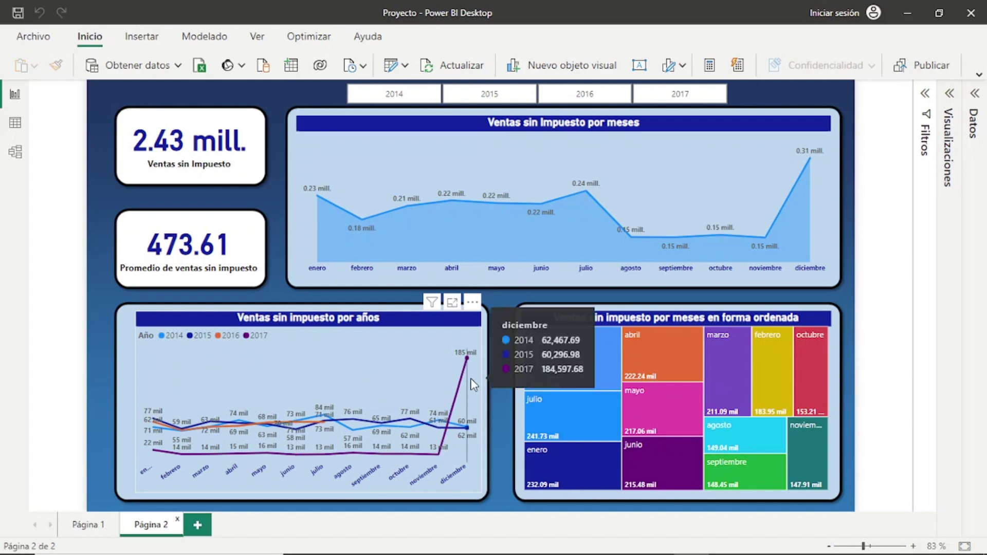
{"action": "left_click", "coordinate": [672, 95]}
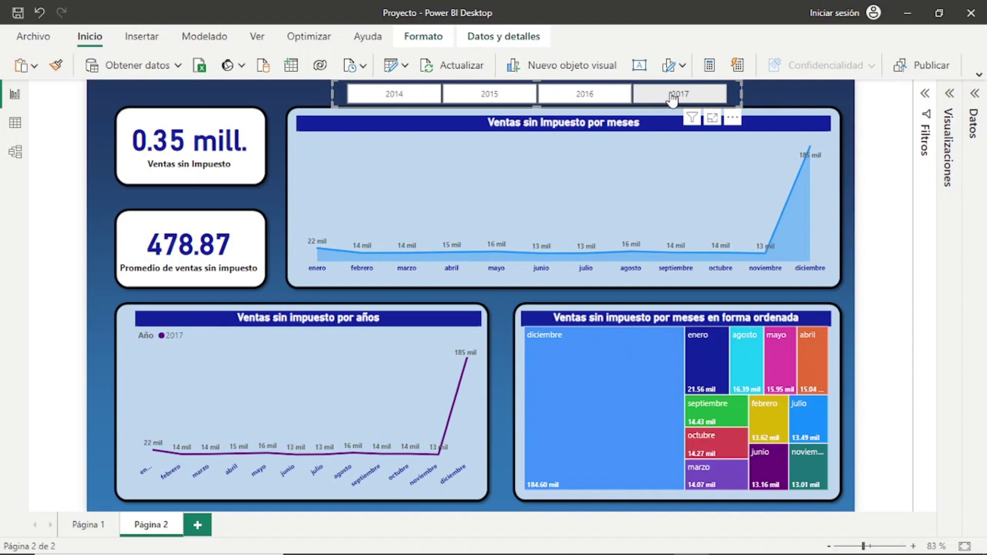
{"action": "left_click", "coordinate": [610, 101]}
{"action": "left_click", "coordinate": [509, 99]}
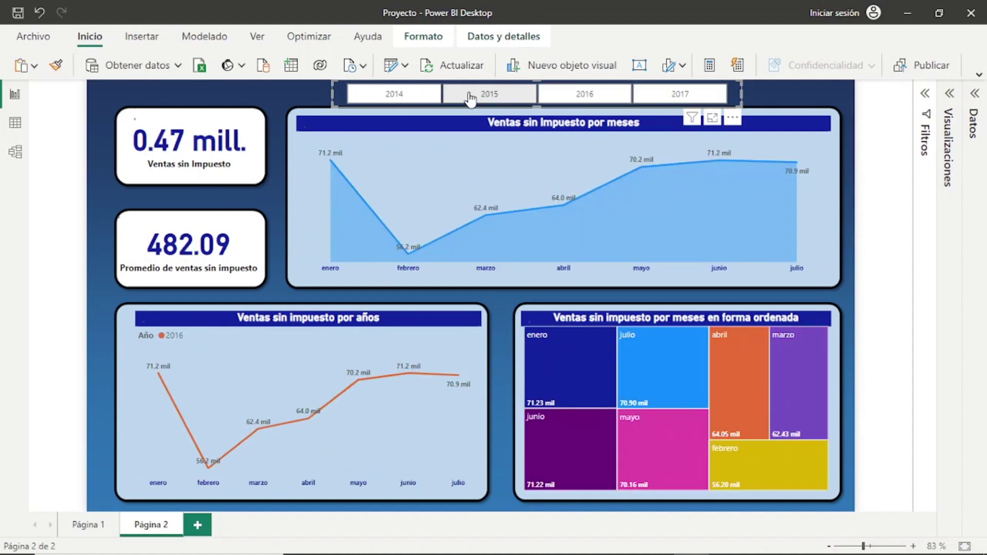
{"action": "left_click", "coordinate": [401, 99]}
{"action": "left_click", "coordinate": [661, 100]}
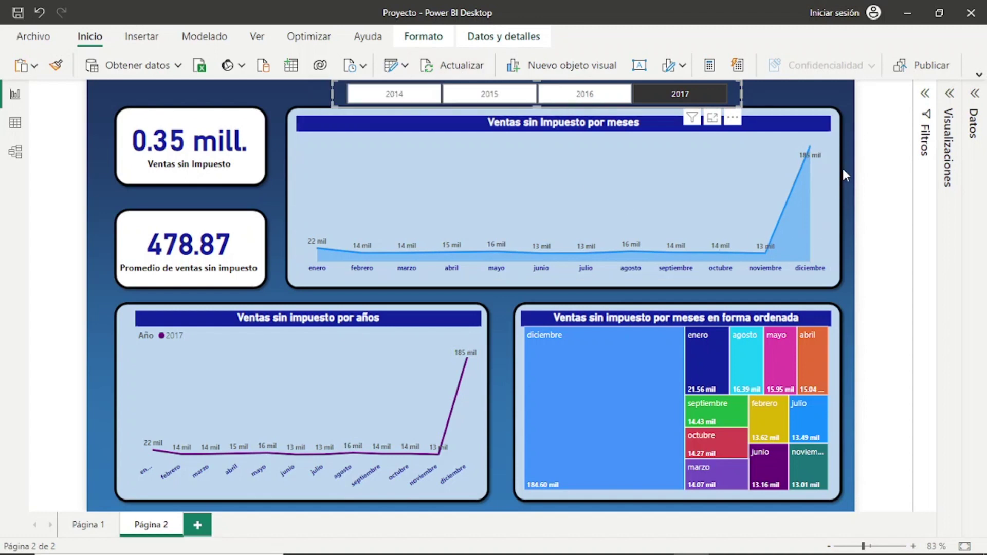
{"action": "left_click", "coordinate": [681, 97]}
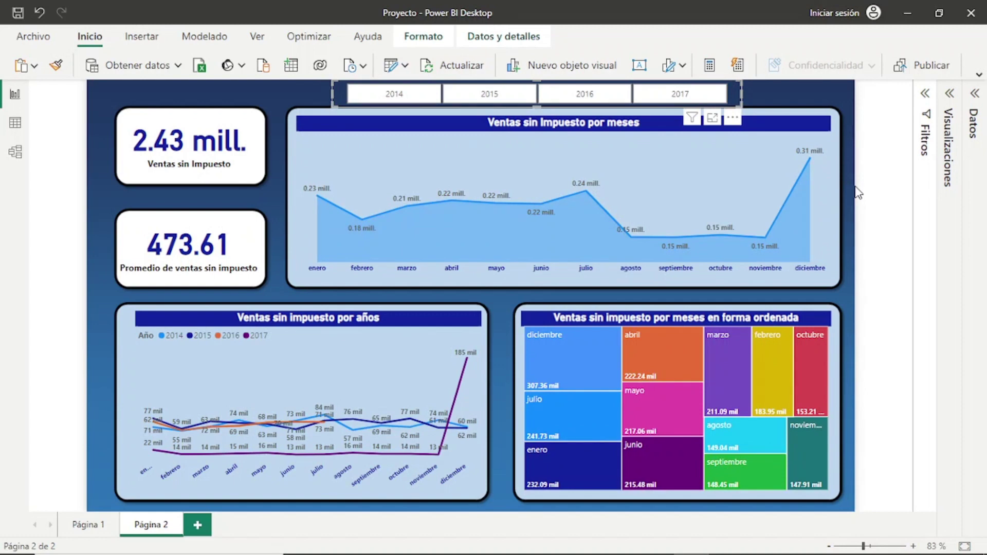